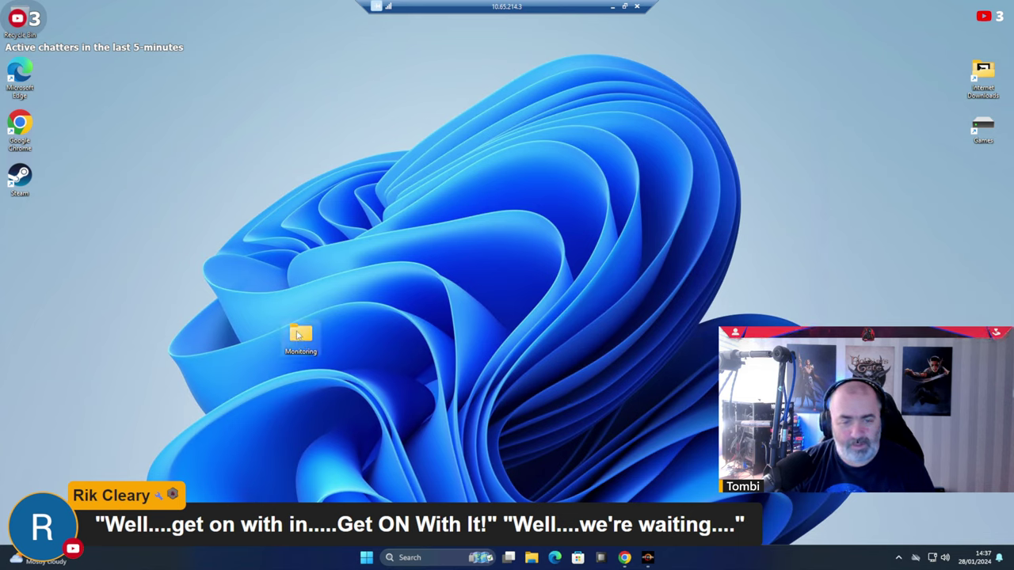
Move Monitoring to the top of the desktop, stacking Internet Downloads and Games beside it.
{"action": "left_click_drag", "start_coordinate": [285, 326], "coordinate": [697, 19]}
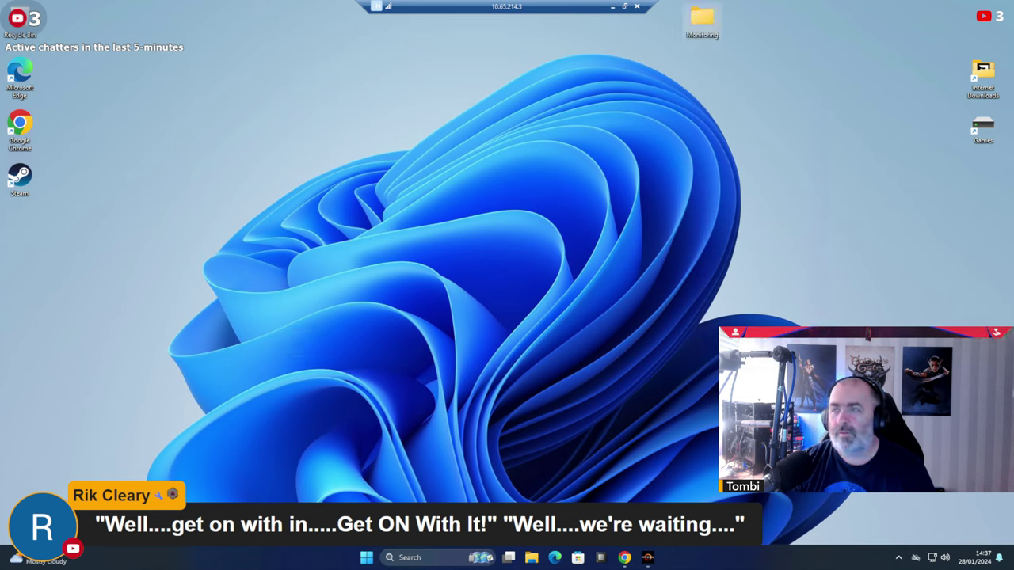
{"action": "left_click_drag", "start_coordinate": [982, 69], "coordinate": [702, 75]}
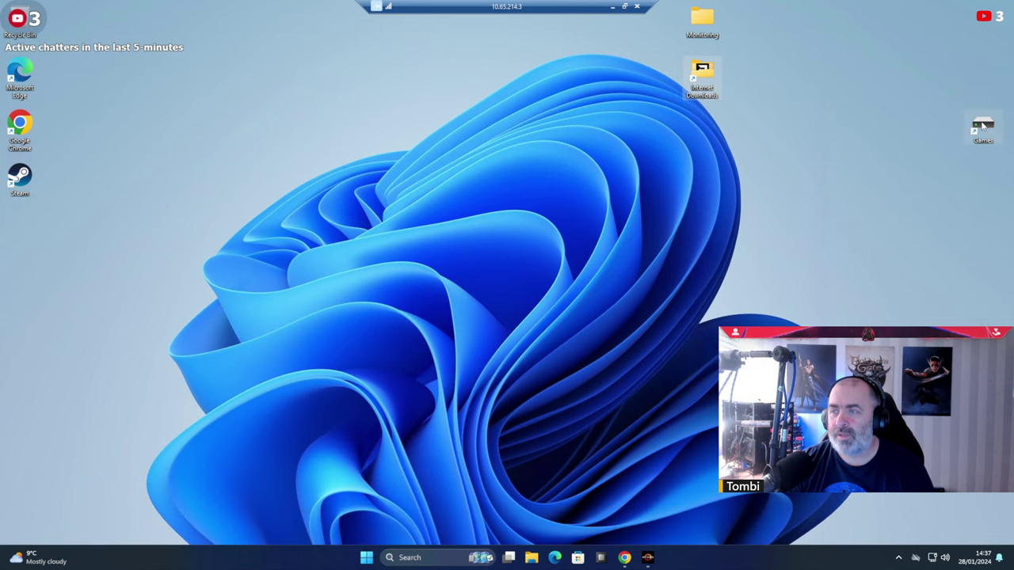
{"action": "left_click_drag", "start_coordinate": [982, 127], "coordinate": [694, 130]}
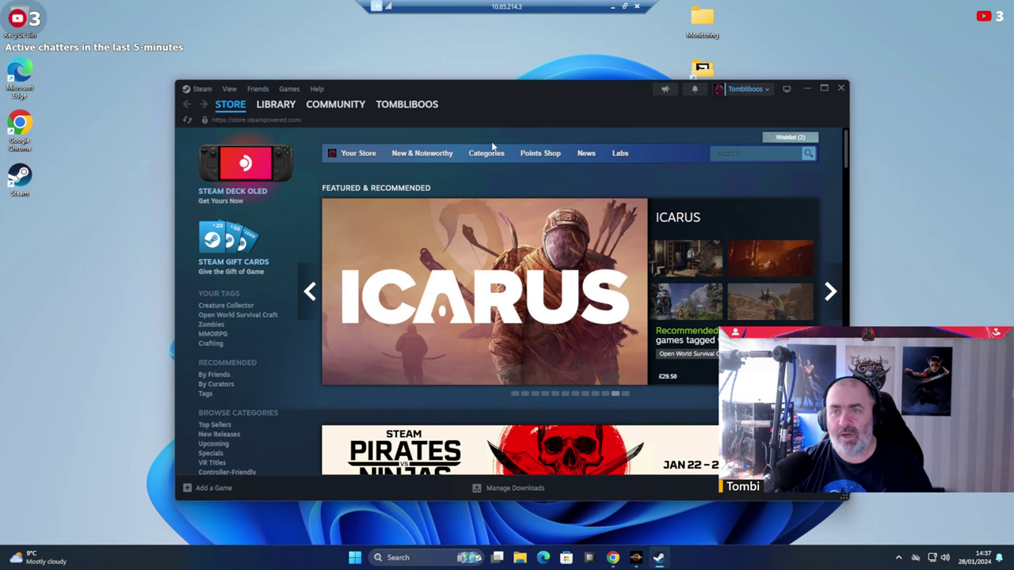
Switch to the Library and open Palworld's page.
{"action": "left_click", "coordinate": [275, 104]}
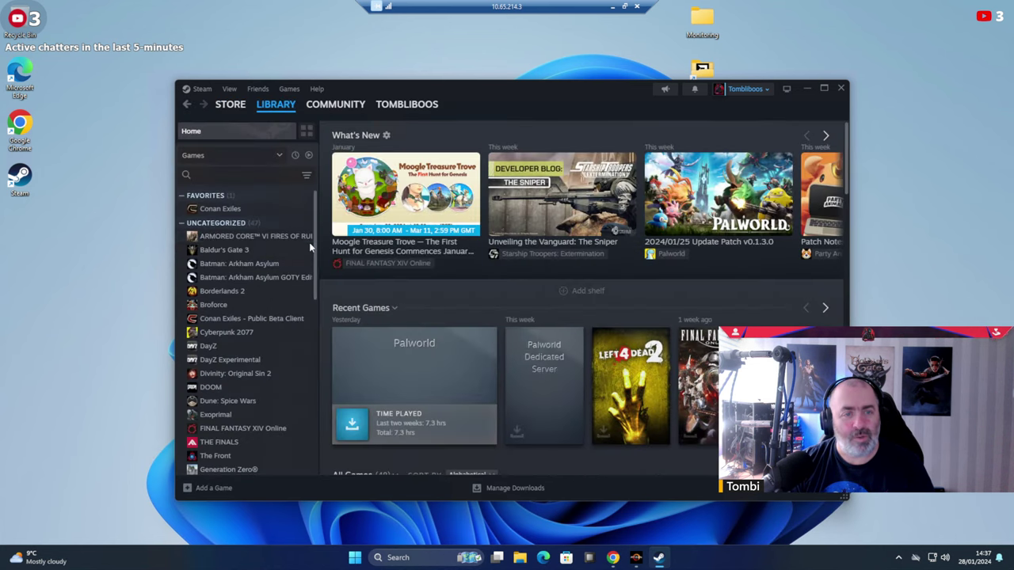
{"action": "scroll", "coordinate": [276, 294], "scroll_direction": "down", "scroll_amount": 3}
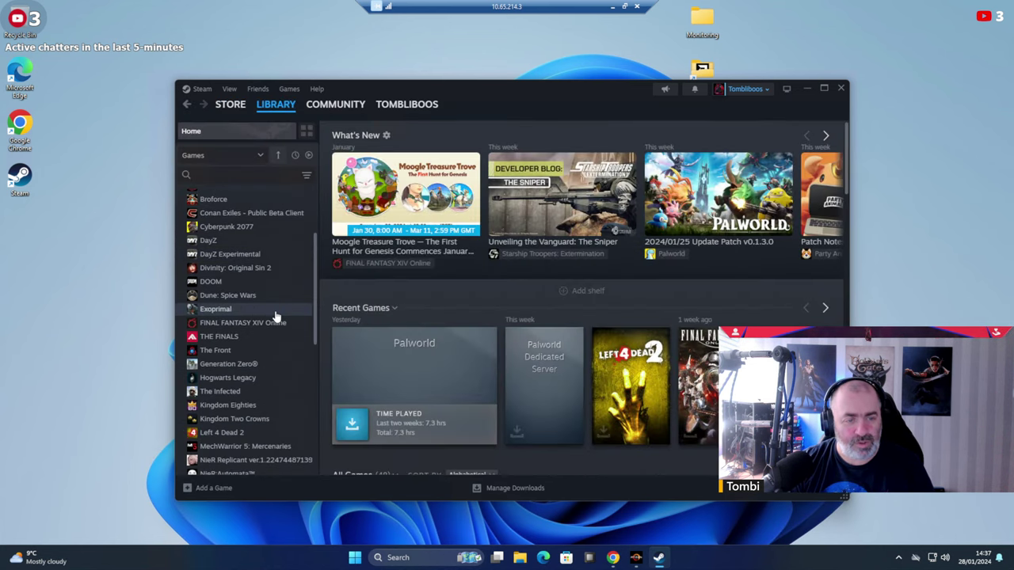
{"action": "scroll", "coordinate": [275, 316], "scroll_direction": "down", "scroll_amount": 2}
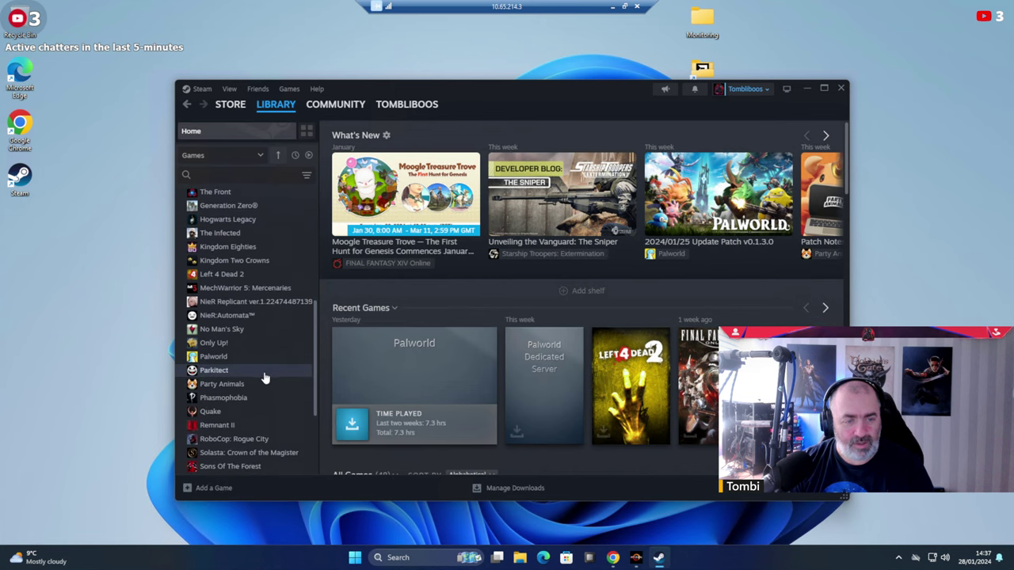
{"action": "left_click", "coordinate": [212, 361]}
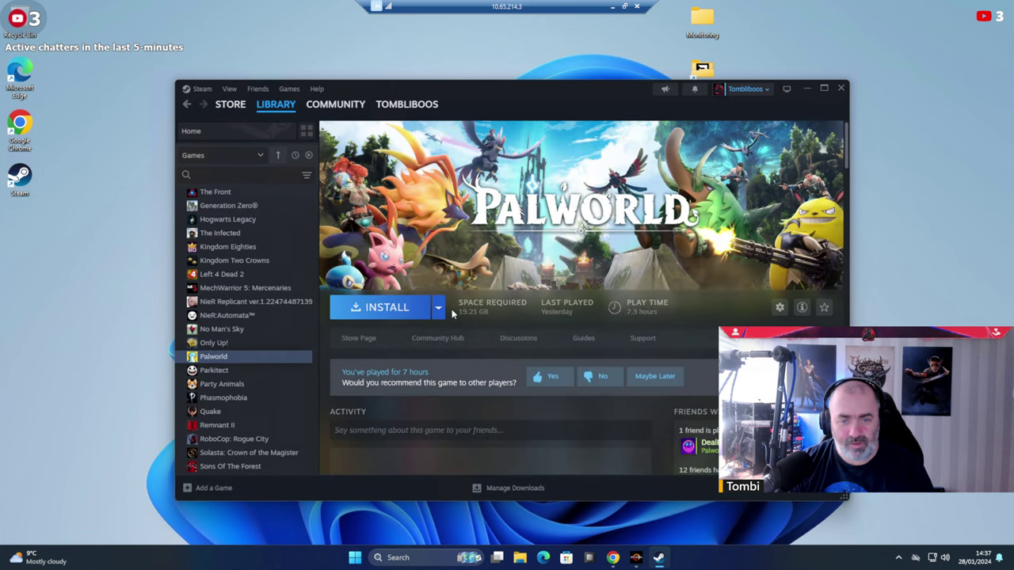
Open Steam Settings from the main Steam menu.
{"action": "left_click", "coordinate": [229, 89]}
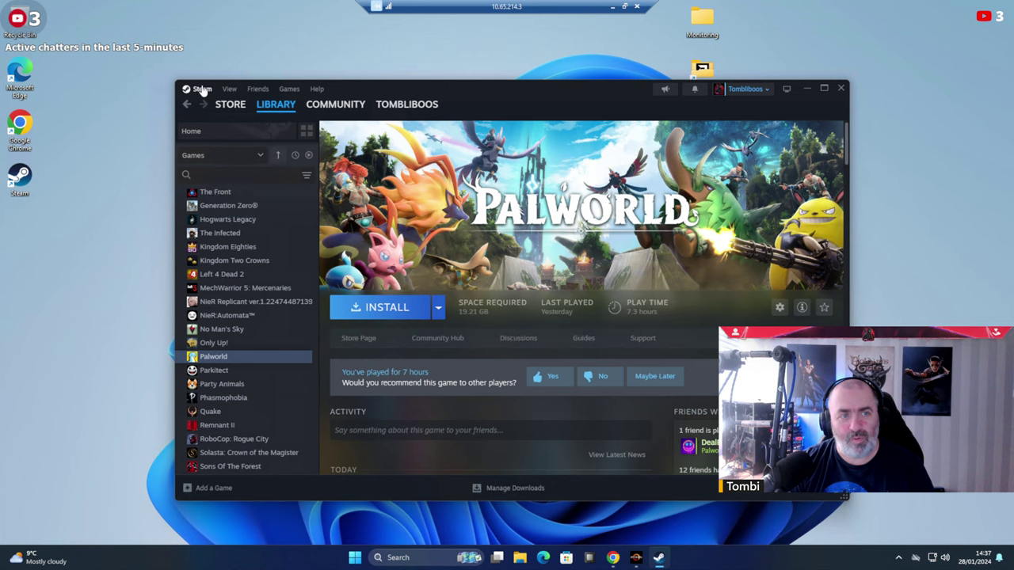
{"action": "left_click", "coordinate": [200, 88]}
{"action": "left_click", "coordinate": [203, 194]}
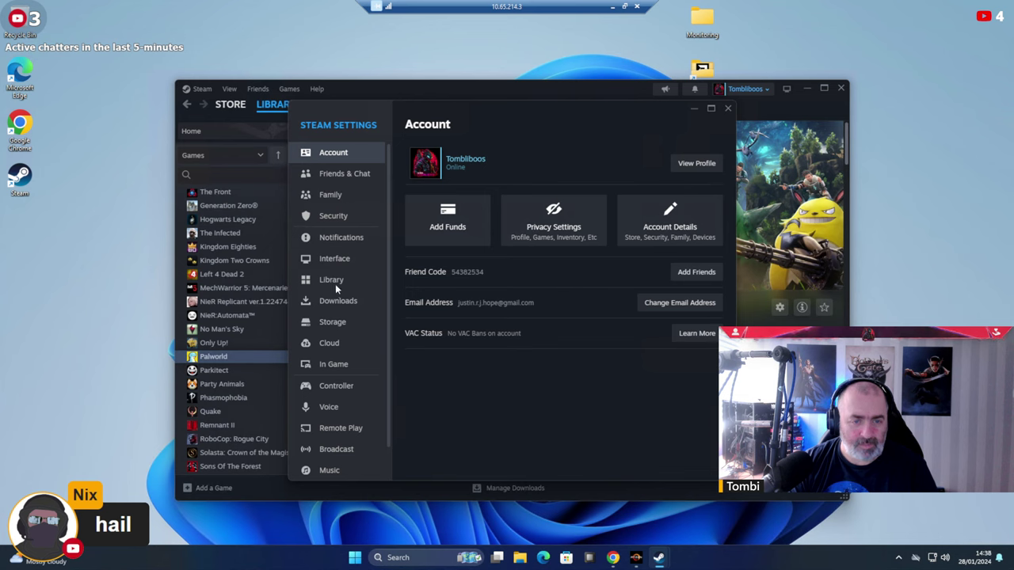
In Storage settings, add a new Steam library on the G: drive.
{"action": "left_click", "coordinate": [335, 304]}
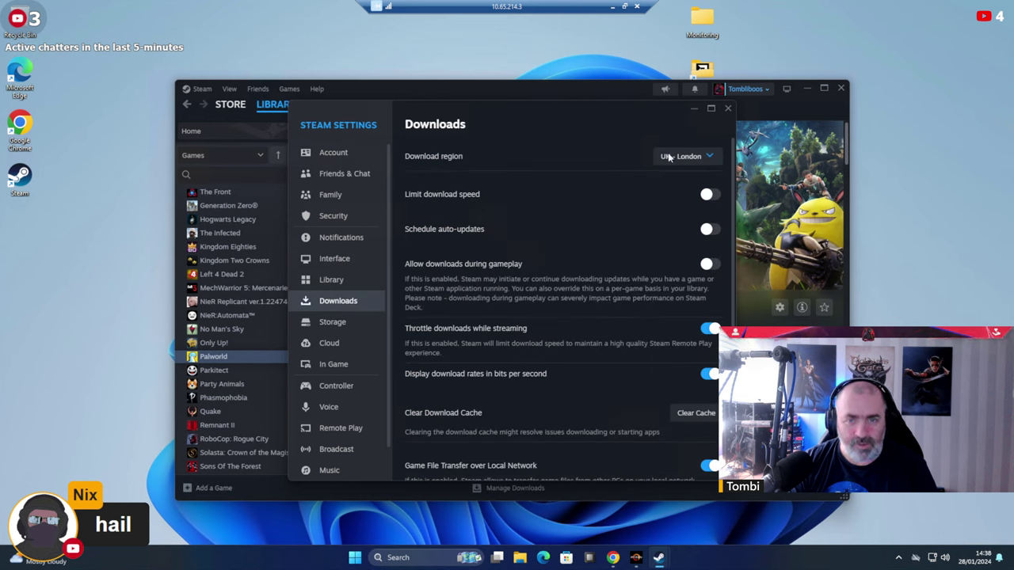
{"action": "left_click", "coordinate": [336, 323]}
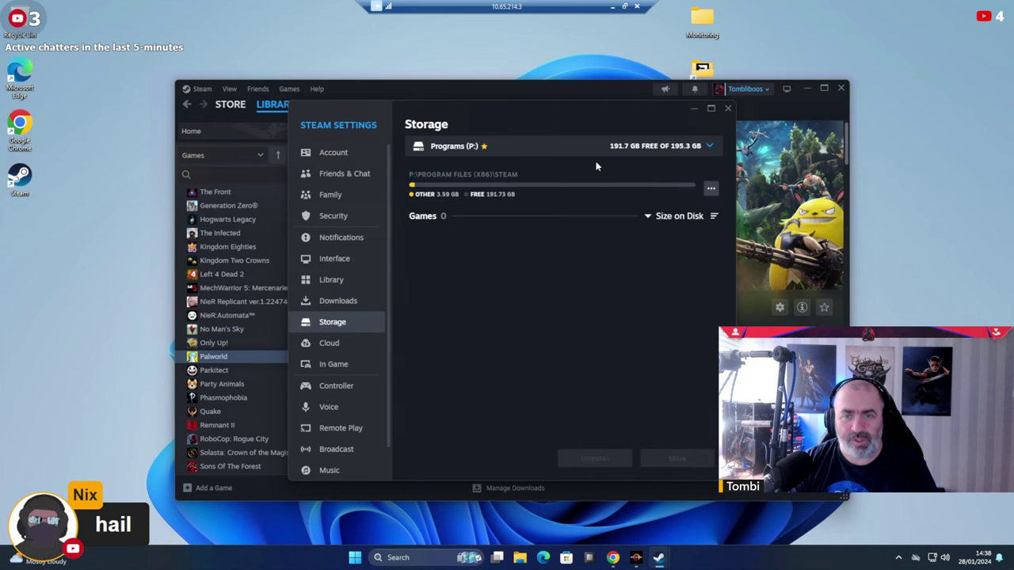
{"action": "left_click", "coordinate": [543, 138]}
{"action": "left_click", "coordinate": [441, 200]}
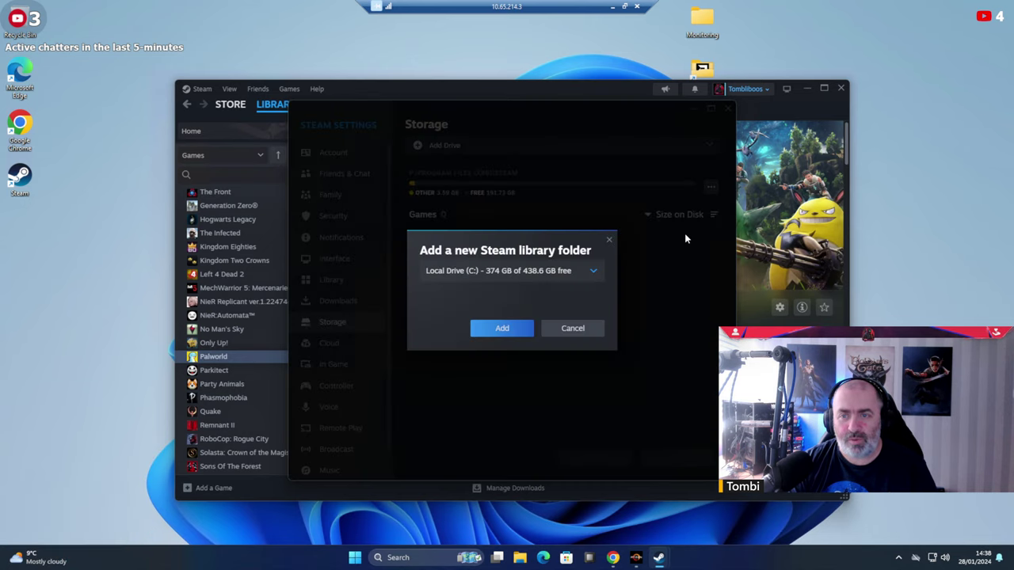
{"action": "left_click", "coordinate": [542, 279]}
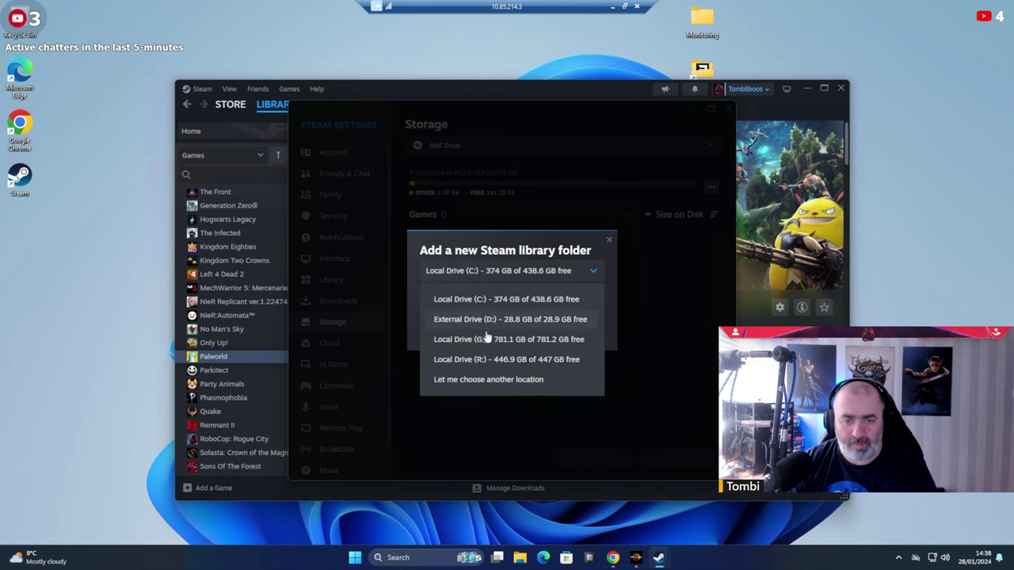
{"action": "left_click", "coordinate": [492, 344]}
{"action": "left_click", "coordinate": [515, 334]}
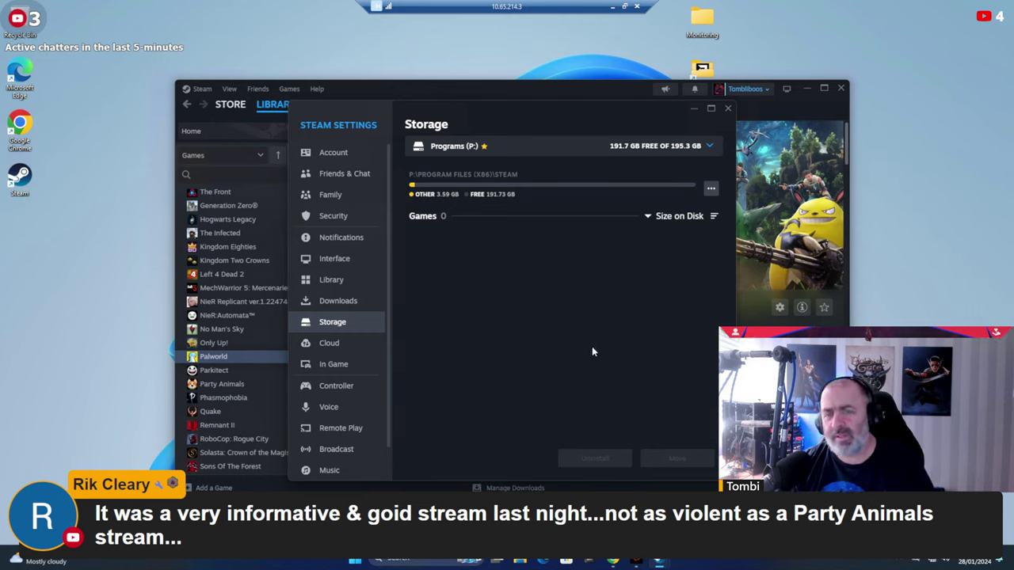
Review the new Games (G:) library in Storage, then close Settings.
{"action": "left_click", "coordinate": [507, 148]}
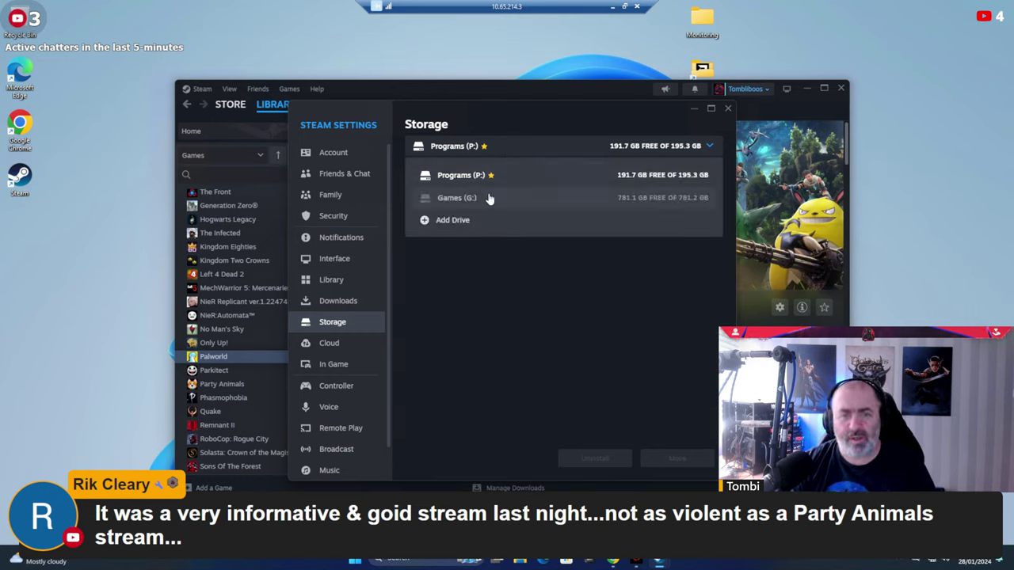
{"action": "left_click", "coordinate": [485, 198]}
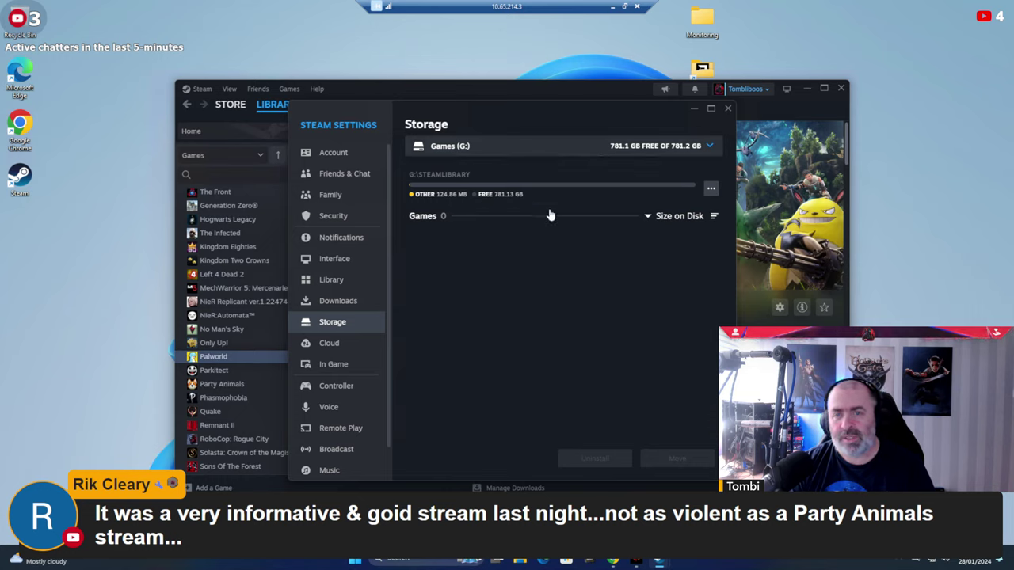
{"action": "left_click", "coordinate": [576, 151]}
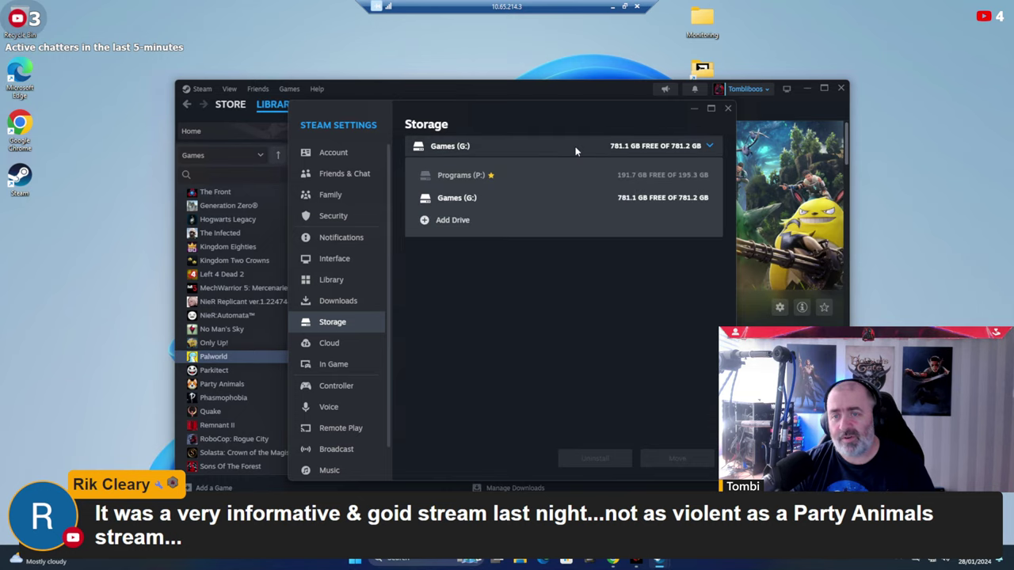
{"action": "left_click", "coordinate": [499, 199]}
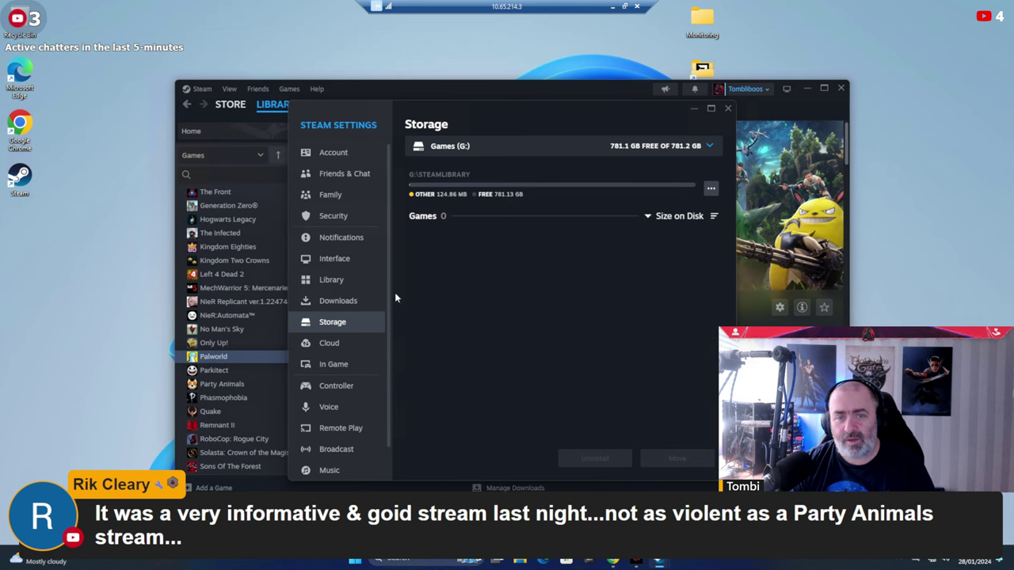
{"action": "left_click", "coordinate": [321, 301]}
{"action": "left_click", "coordinate": [331, 325]}
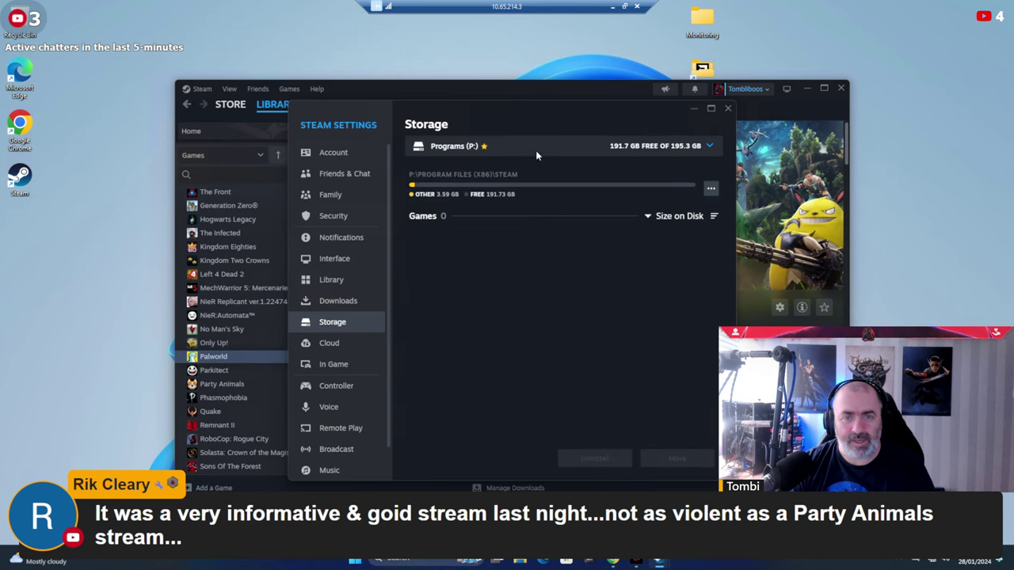
{"action": "left_click", "coordinate": [512, 146]}
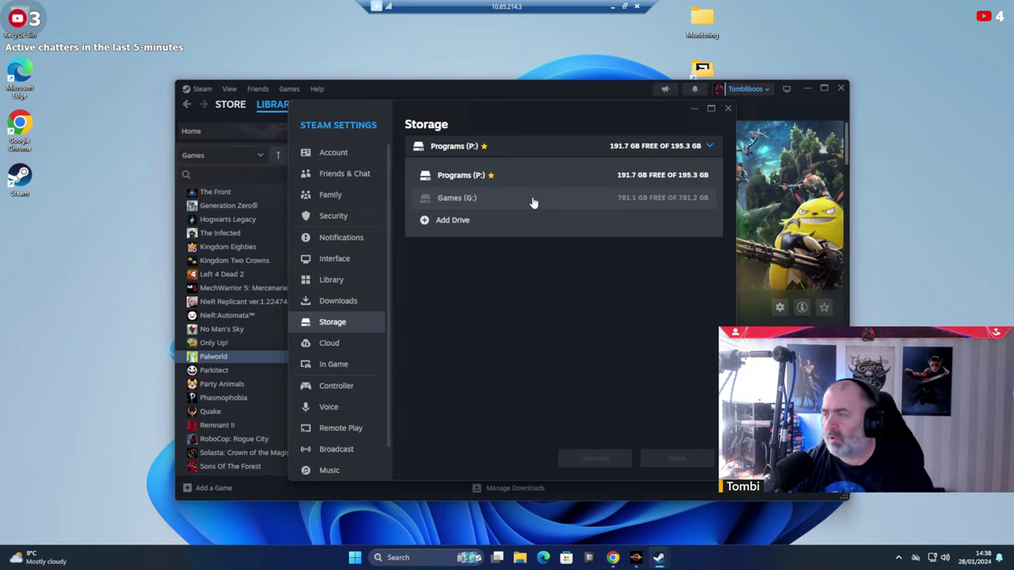
{"action": "left_click", "coordinate": [533, 202]}
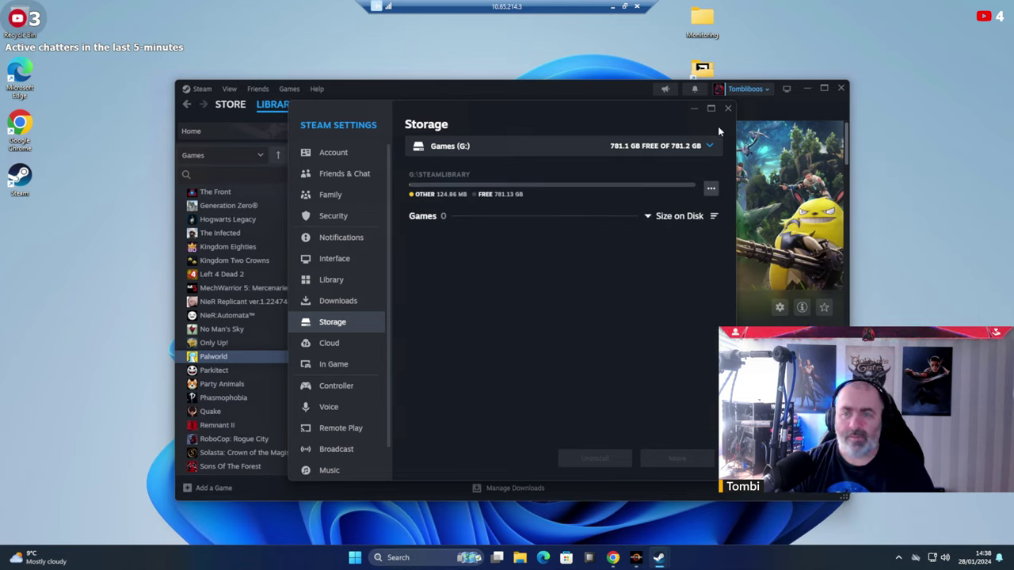
{"action": "left_click", "coordinate": [711, 188]}
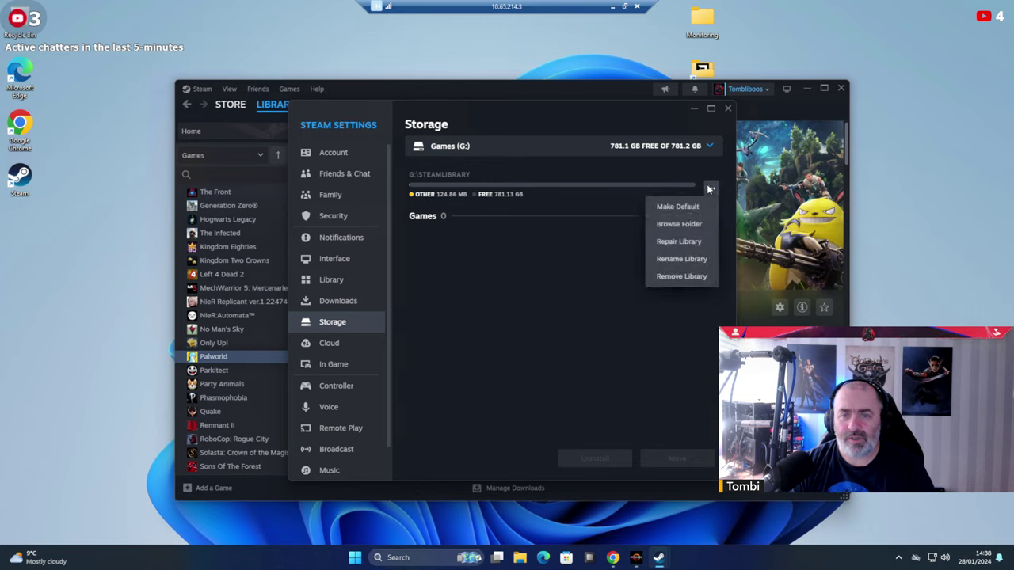
{"action": "left_click", "coordinate": [691, 147]}
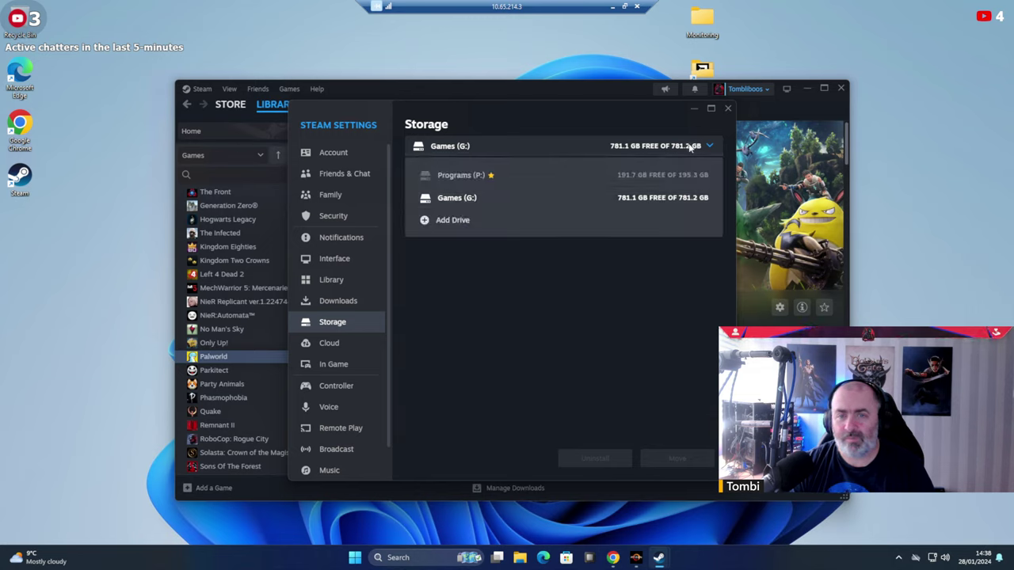
{"action": "left_click", "coordinate": [686, 149]}
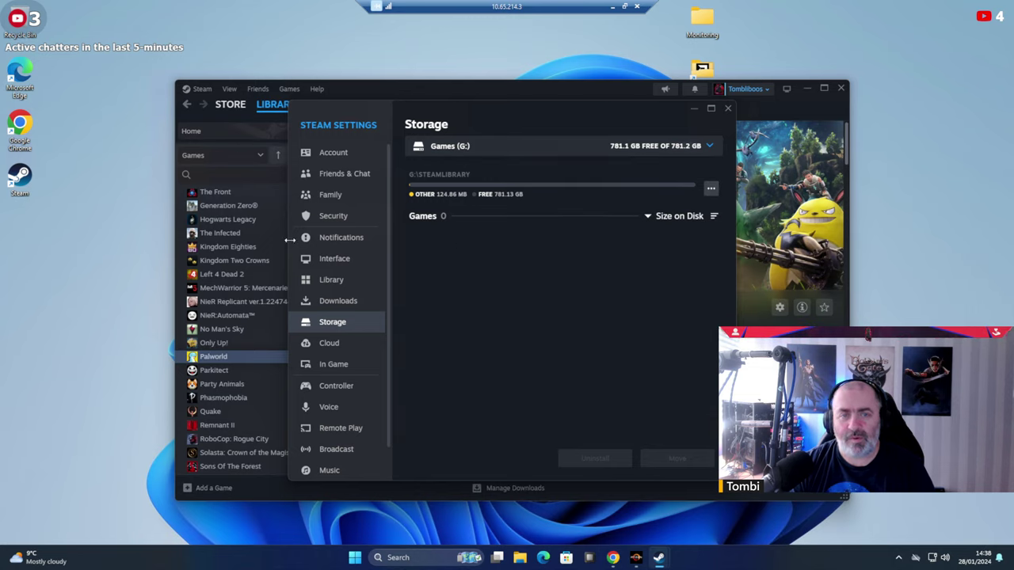
{"action": "left_click", "coordinate": [693, 108]}
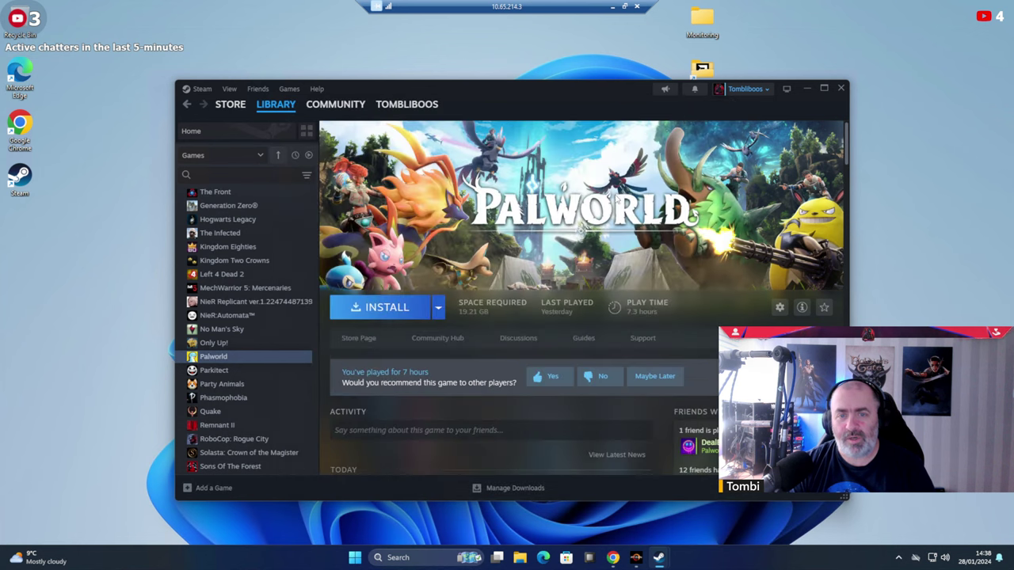
{"action": "left_click", "coordinate": [415, 311]}
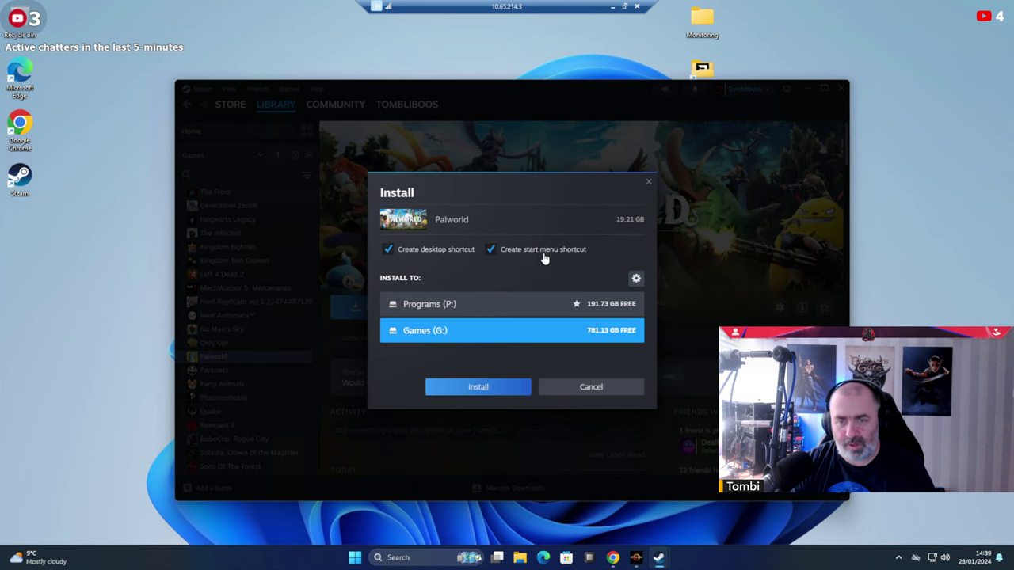
{"action": "left_click", "coordinate": [478, 389]}
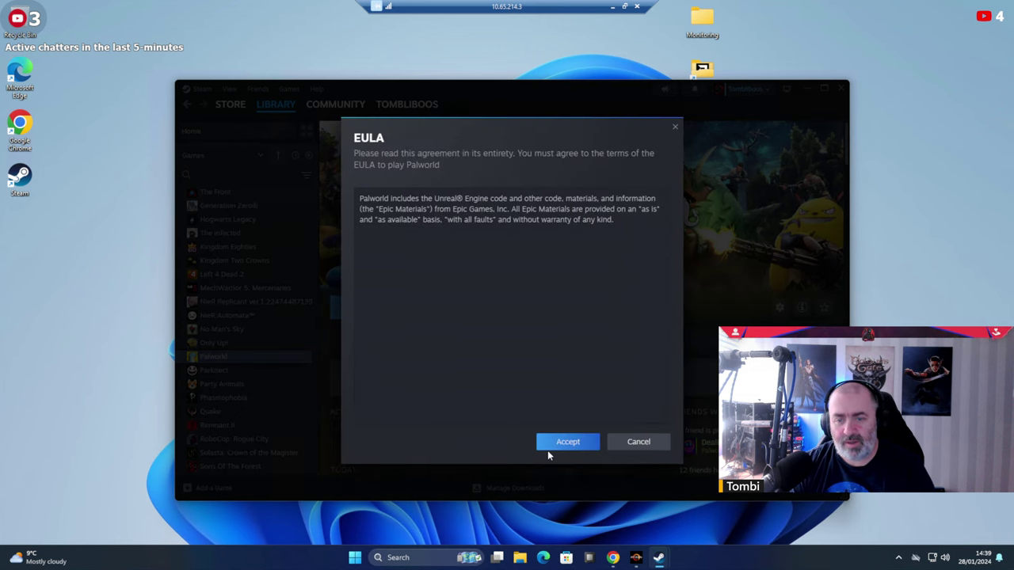
{"action": "left_click", "coordinate": [553, 444]}
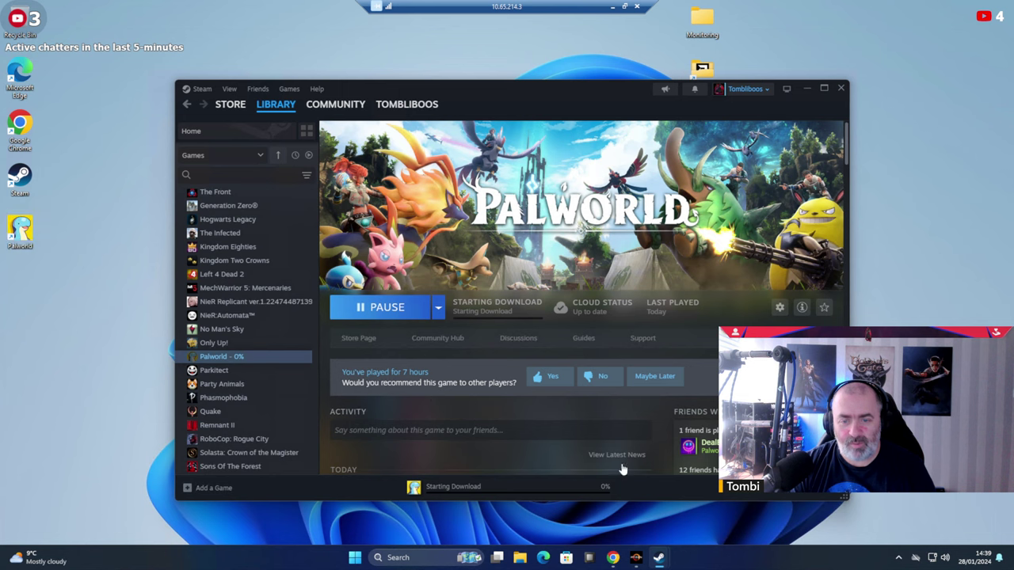
{"action": "left_click", "coordinate": [553, 488]}
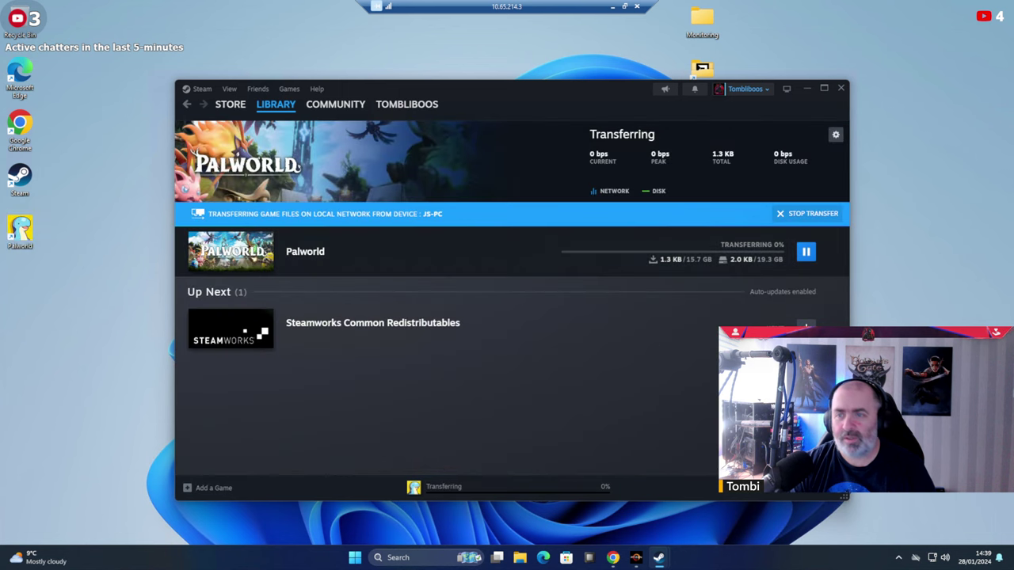
{"action": "left_click", "coordinate": [824, 88]}
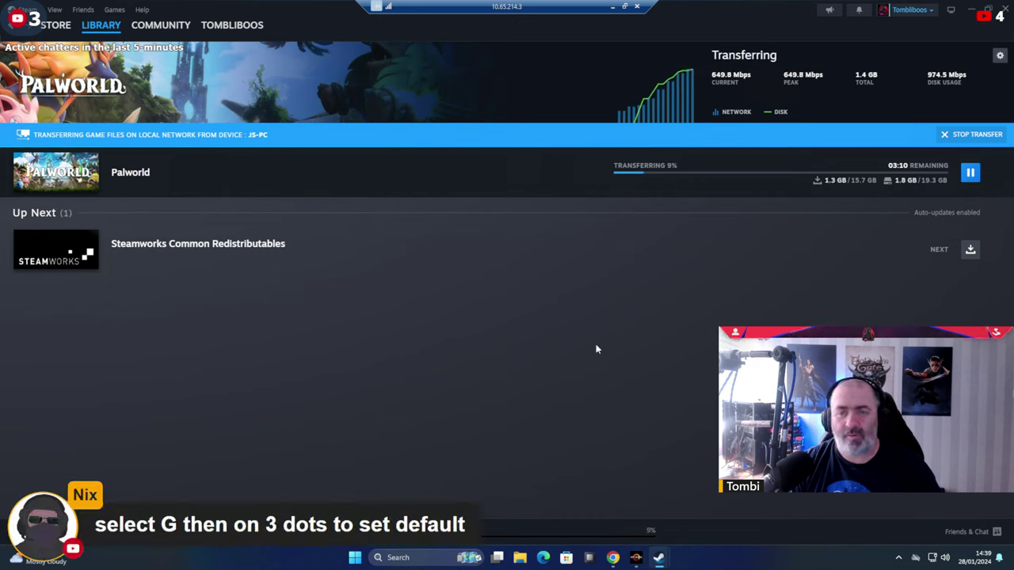
In Settings > Storage, make Games (G:) the default library drive, then close Settings.
{"action": "left_click", "coordinate": [25, 9]}
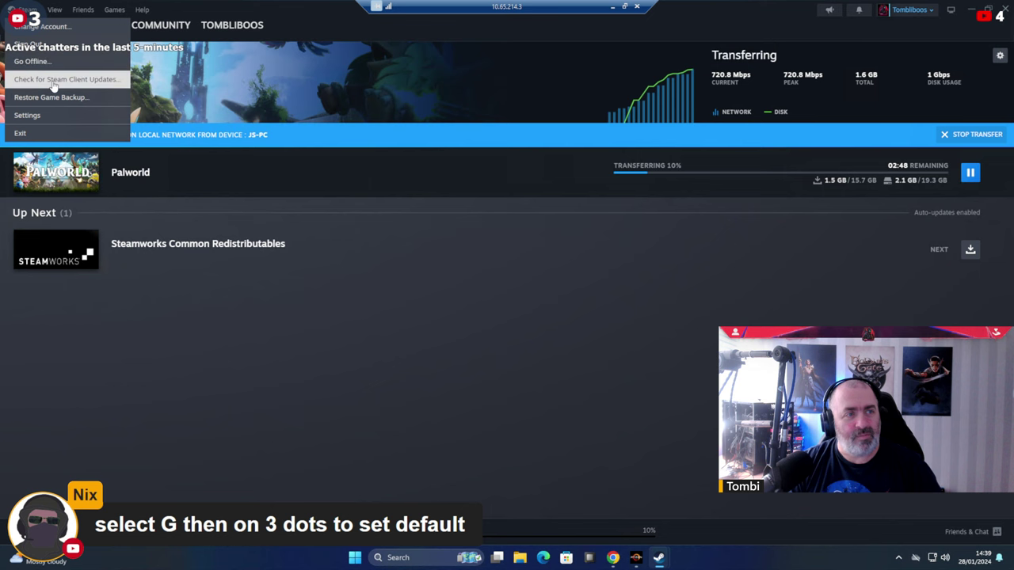
{"action": "left_click", "coordinate": [37, 117]}
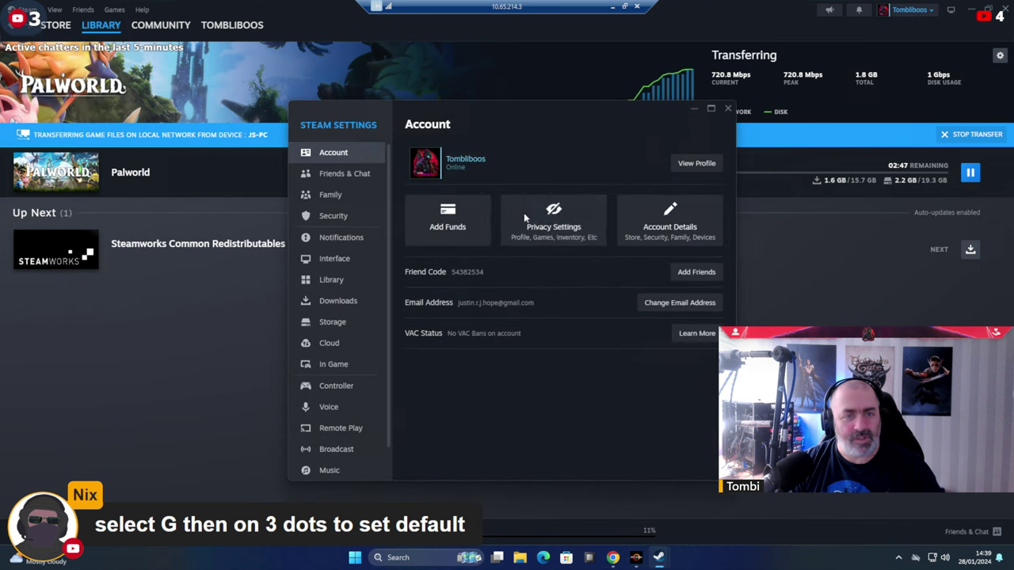
{"action": "left_click", "coordinate": [329, 323]}
{"action": "left_click", "coordinate": [334, 304]}
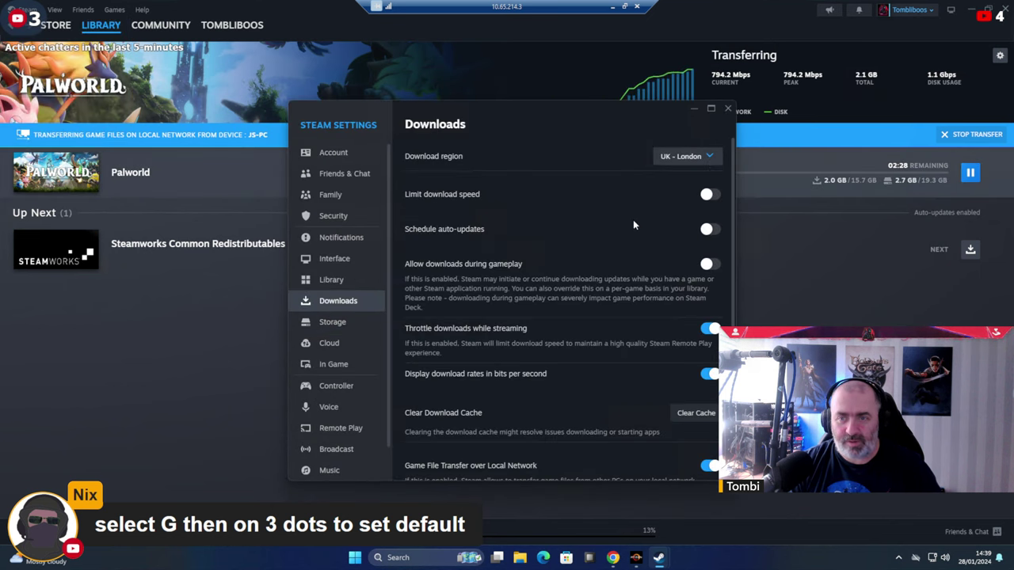
{"action": "left_click", "coordinate": [333, 321]}
{"action": "left_click", "coordinate": [618, 145]}
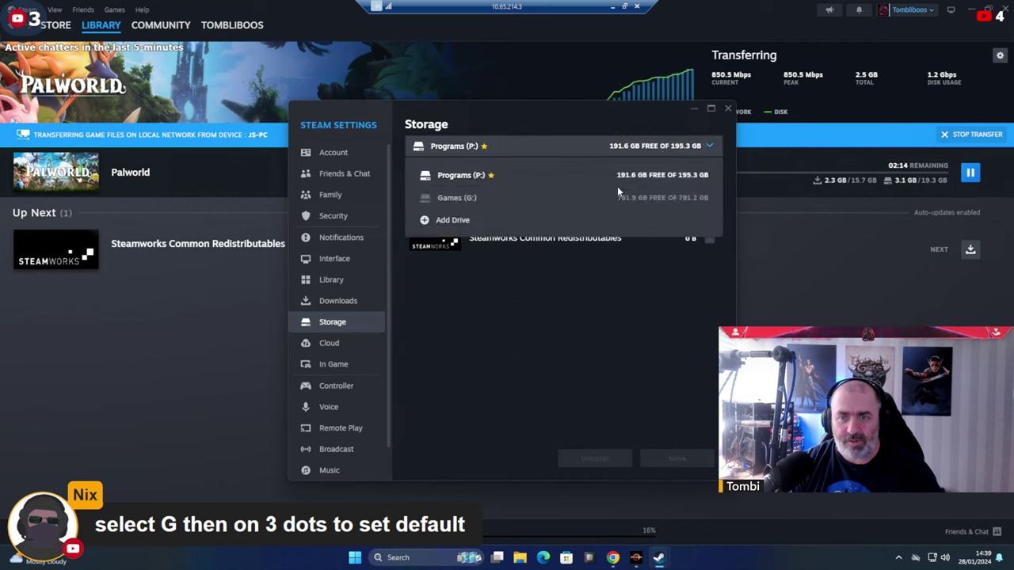
{"action": "left_click", "coordinate": [517, 202]}
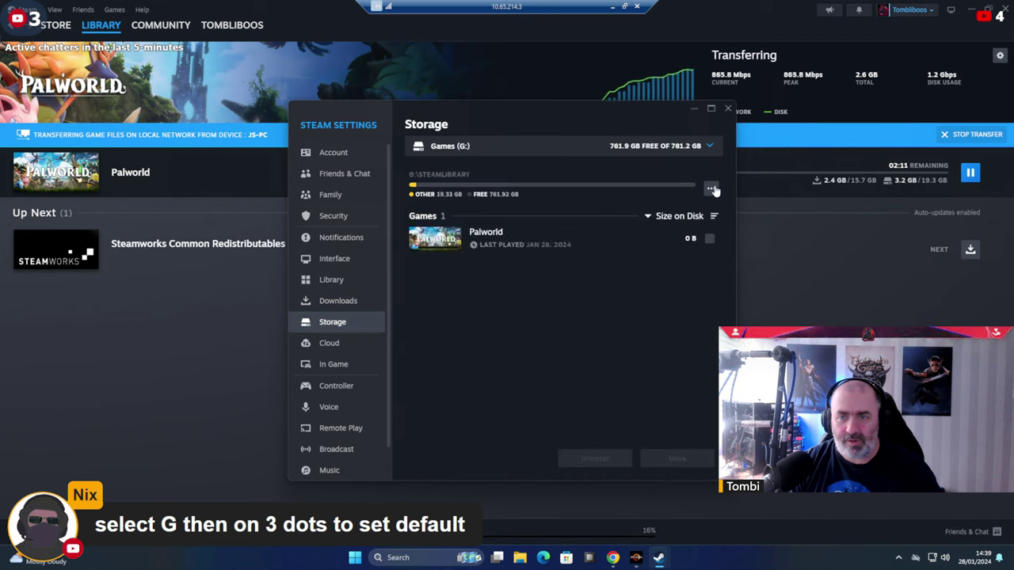
{"action": "left_click", "coordinate": [711, 189]}
{"action": "left_click", "coordinate": [679, 206]}
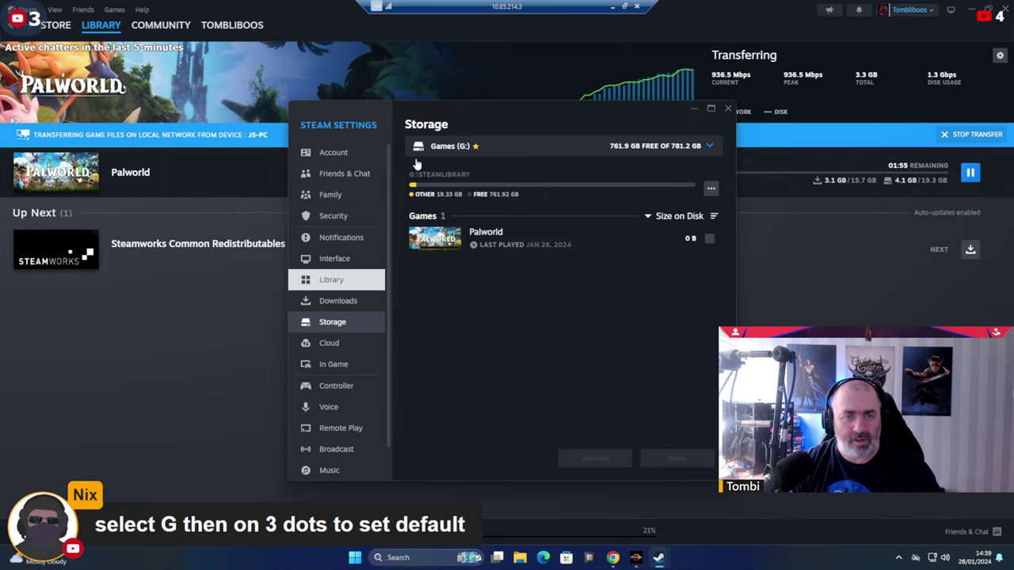
{"action": "left_click", "coordinate": [727, 108]}
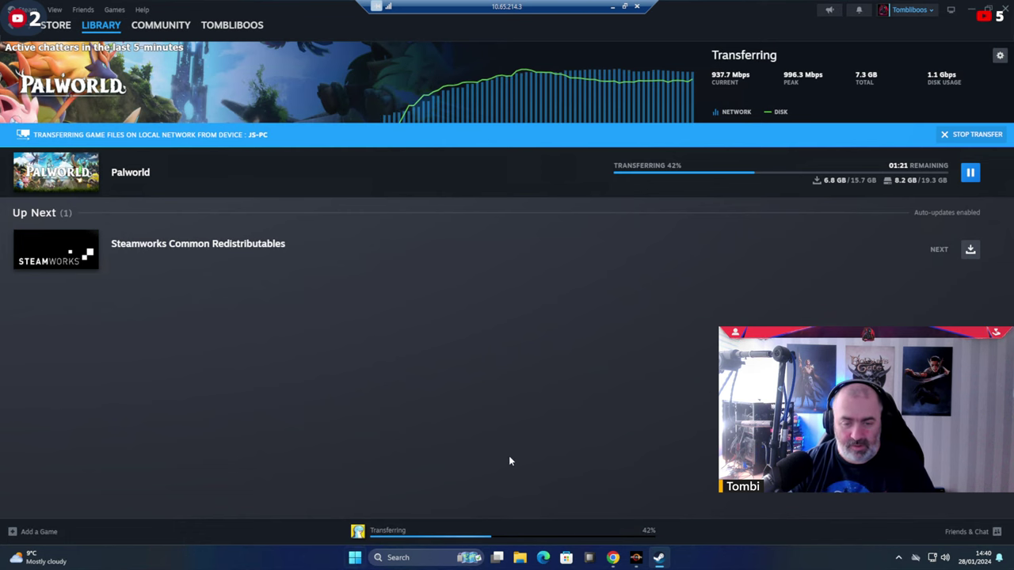
Search the Start menu for Control Panel and open it.
{"action": "key", "text": "super"}
{"action": "type", "text": "sys"}
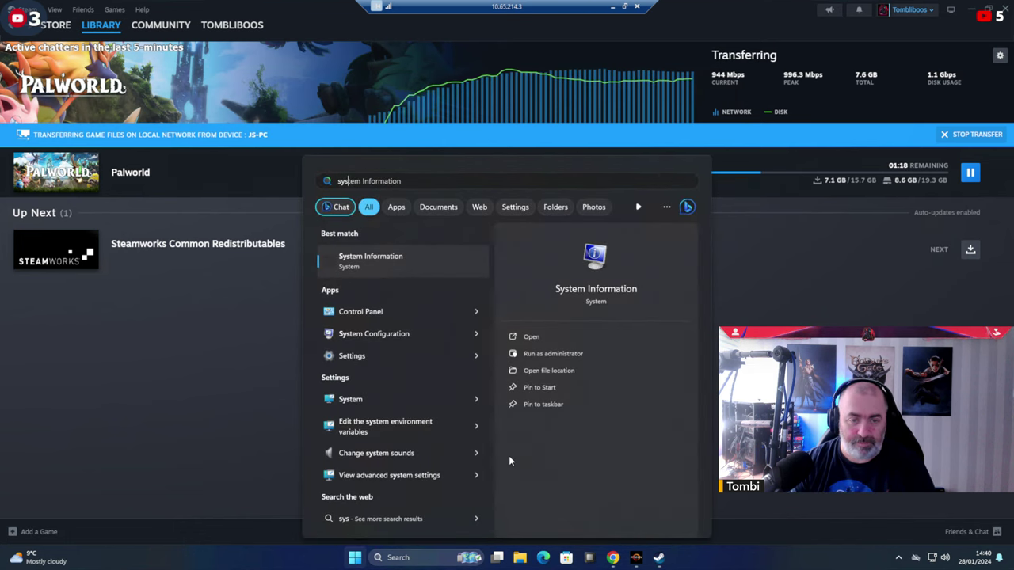
{"action": "left_click", "coordinate": [296, 449]}
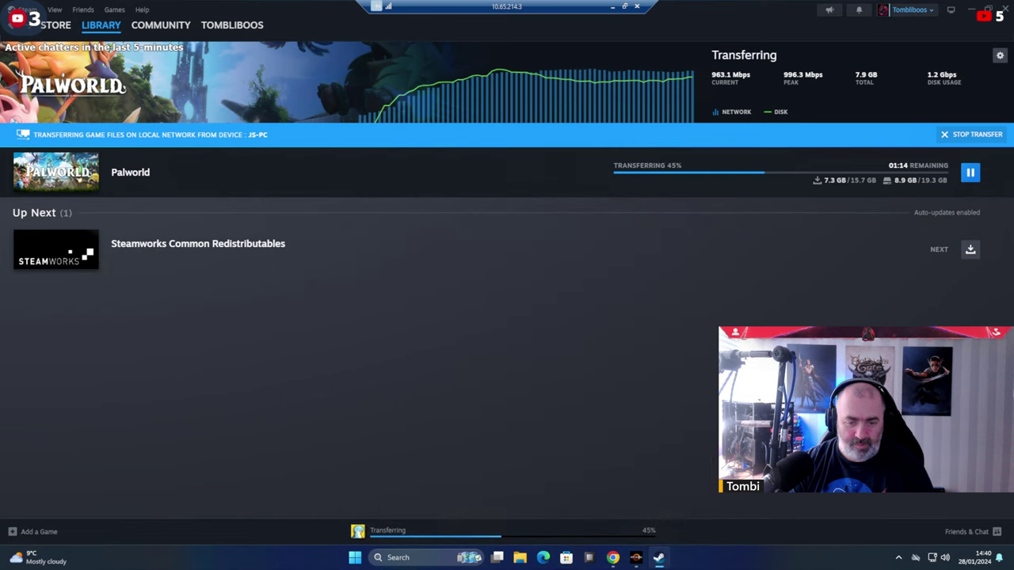
{"action": "left_click", "coordinate": [398, 557]}
{"action": "type", "text": "control Panel"}
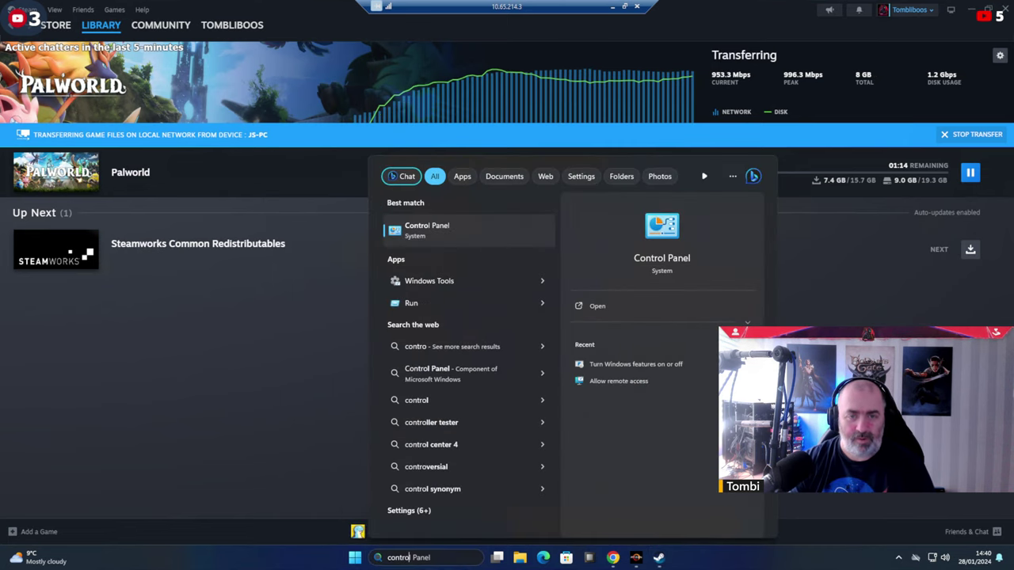
{"action": "left_click", "coordinate": [441, 227]}
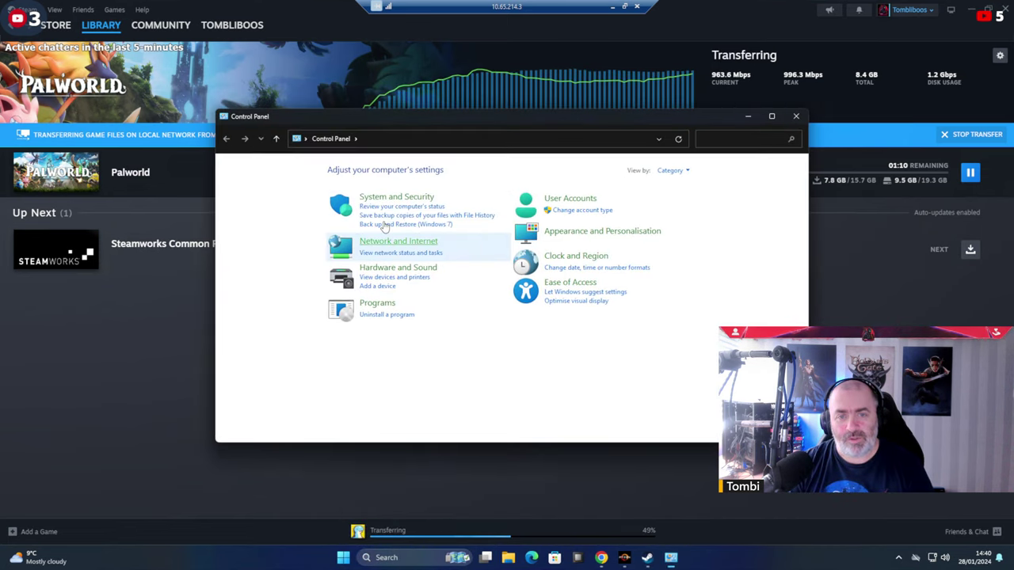
Check the 7800X3D system specs under System and Security, then open disk partitioning.
{"action": "left_click", "coordinate": [379, 198]}
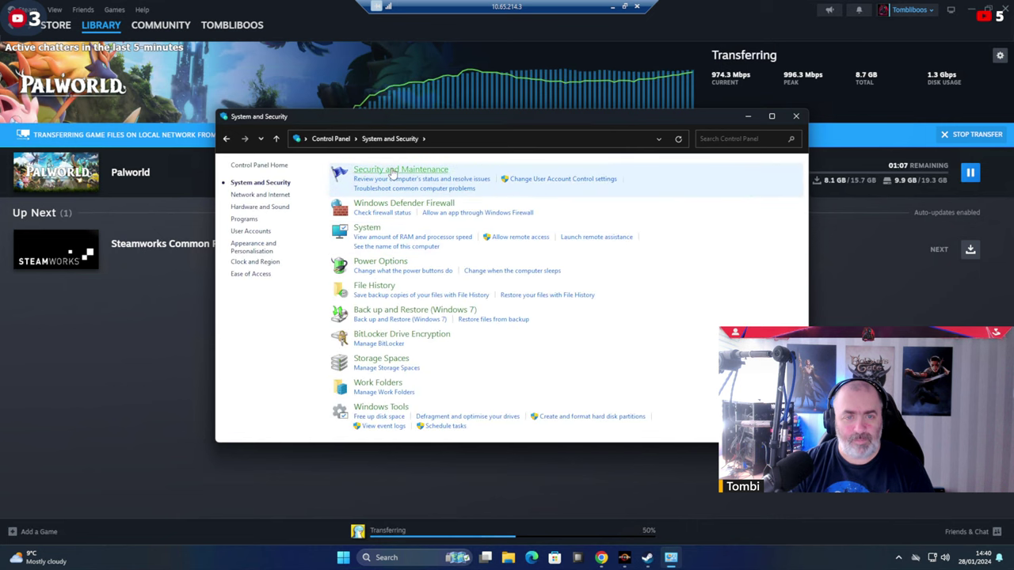
{"action": "left_click", "coordinate": [358, 229]}
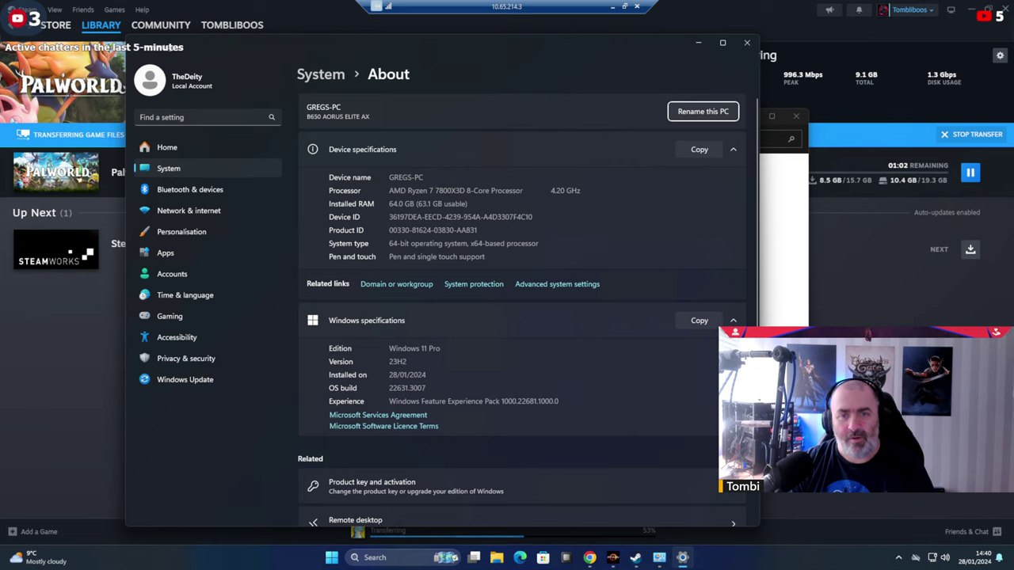
{"action": "double_click", "coordinate": [449, 190]}
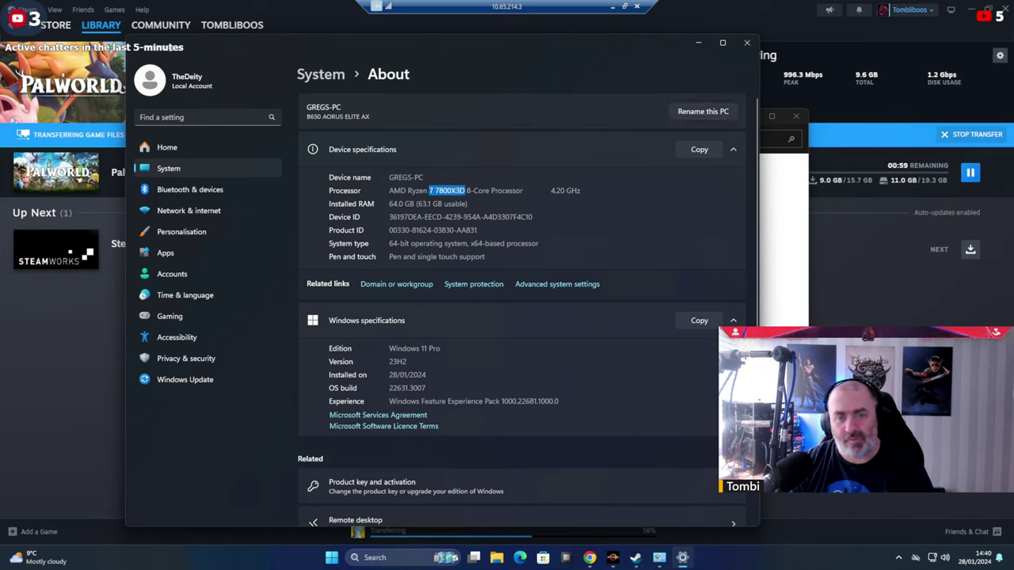
{"action": "left_click", "coordinate": [697, 43]}
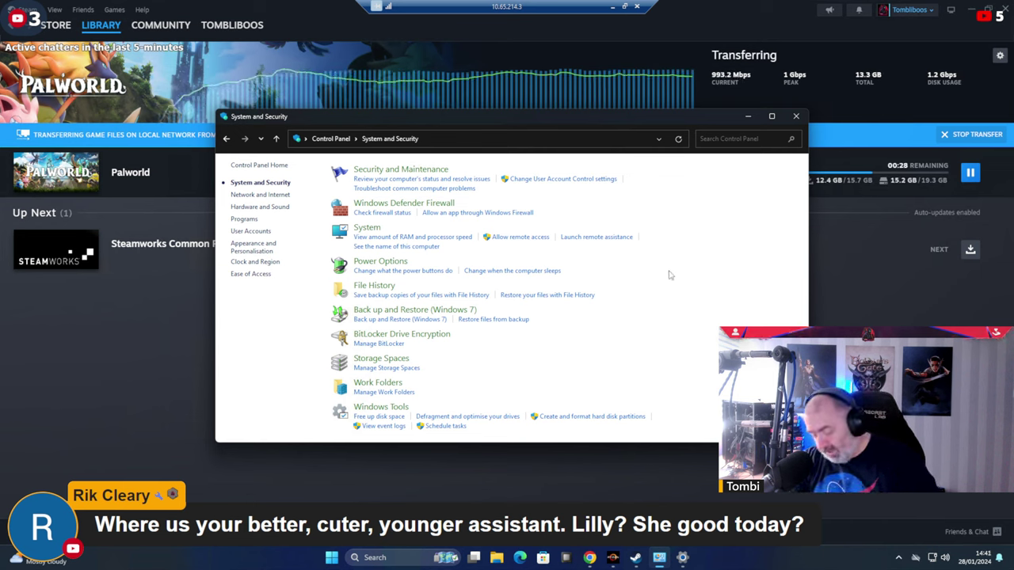
{"action": "left_click", "coordinate": [630, 237]}
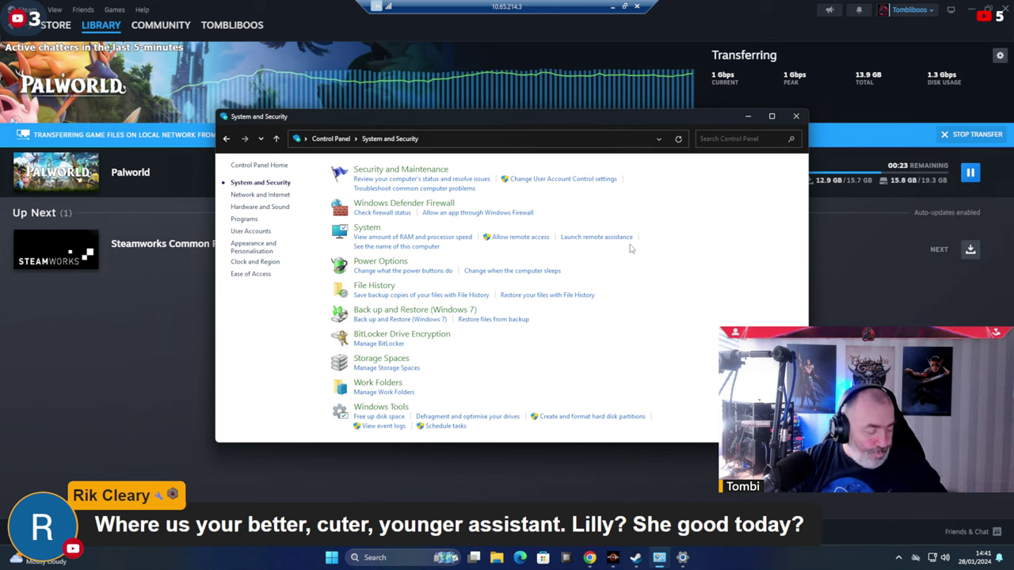
{"action": "left_click", "coordinate": [572, 418]}
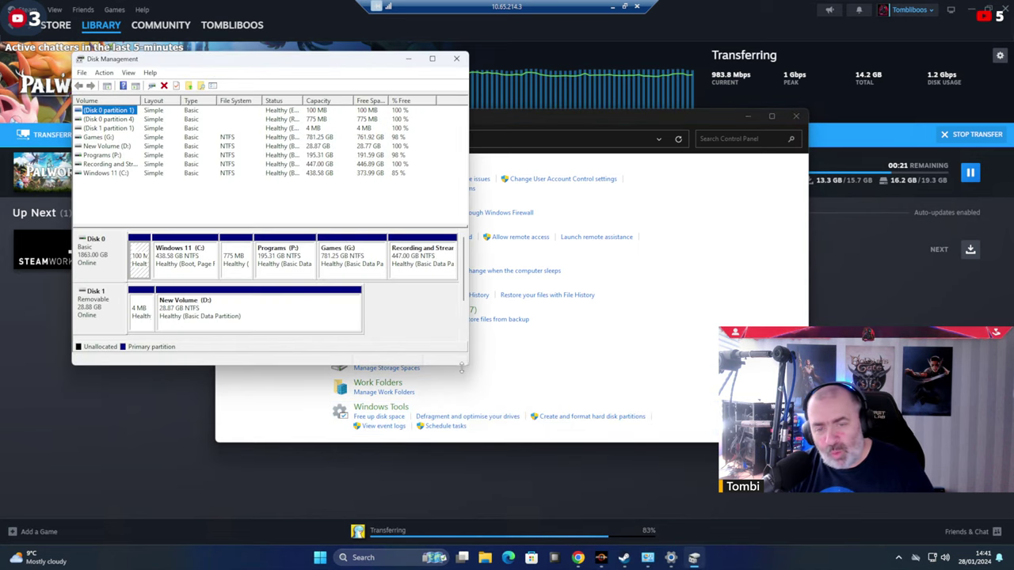
Enlarge Disk Management to inspect both disks' partitions, then minimize it.
{"action": "left_click_drag", "start_coordinate": [467, 366], "coordinate": [927, 513]}
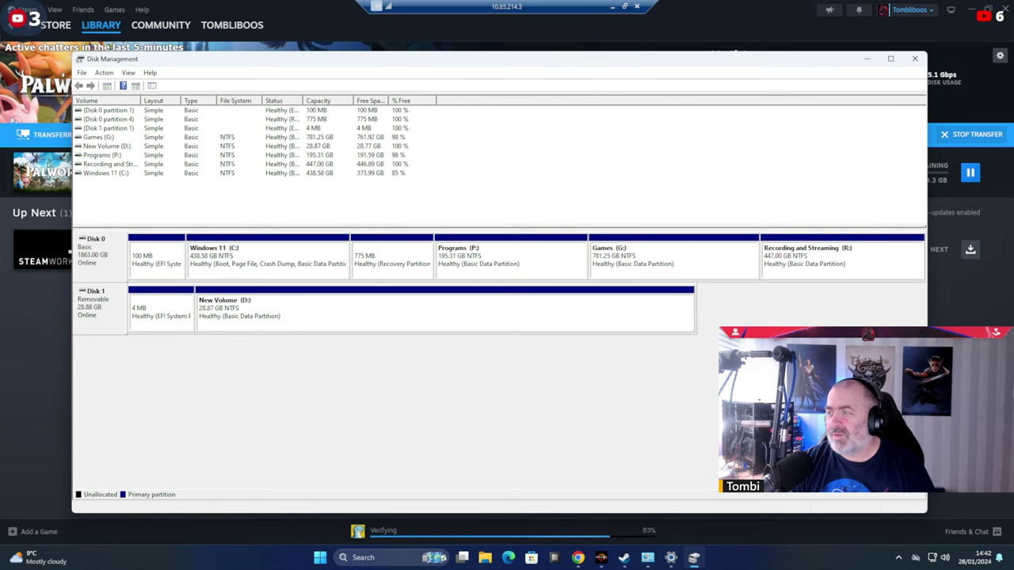
{"action": "left_click", "coordinate": [867, 59]}
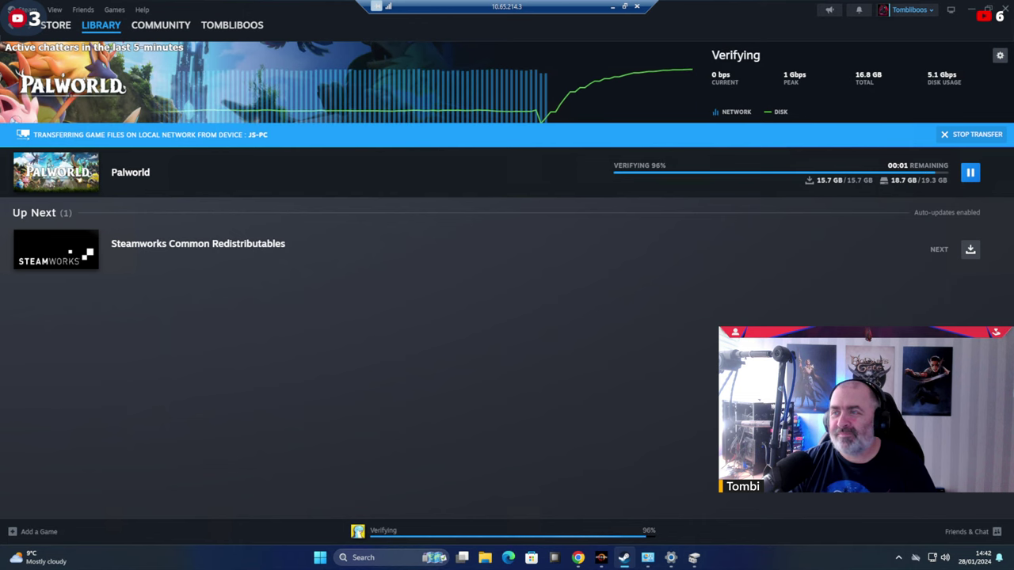
Disable streaming throttling and bits-per-second display, and enable background Vulkan shader processing.
{"action": "left_click", "coordinate": [1000, 54]}
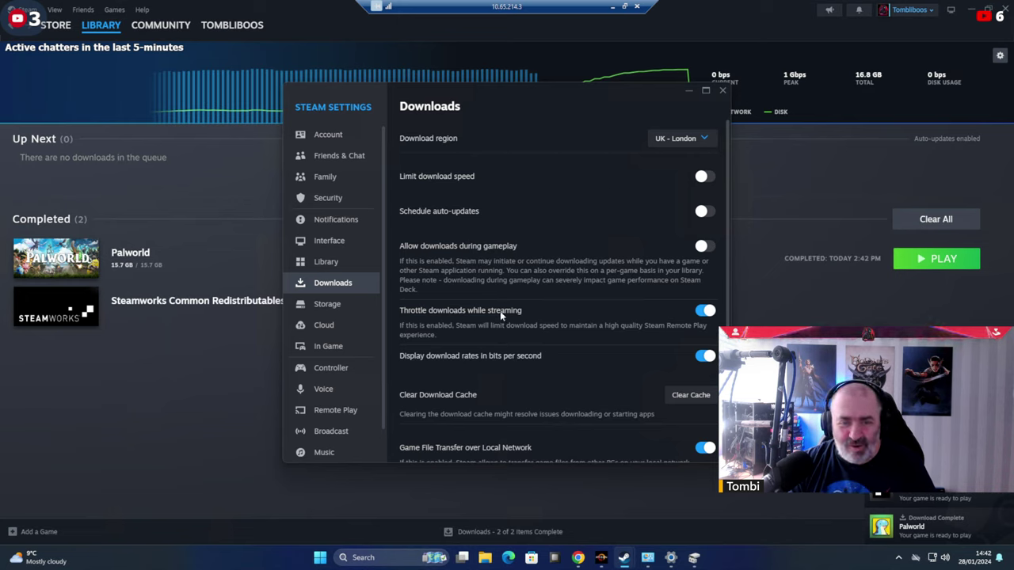
{"action": "left_click", "coordinate": [704, 313]}
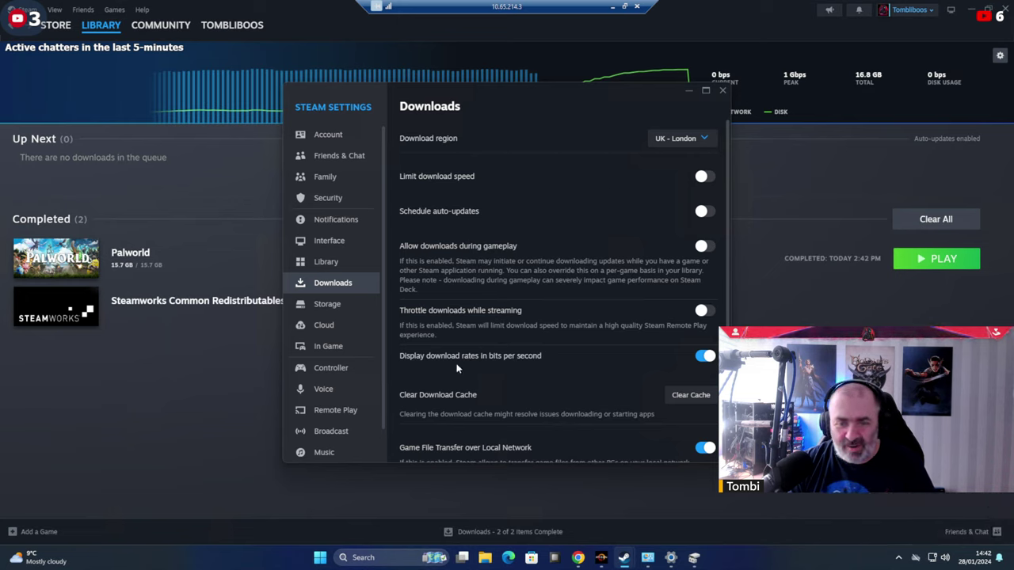
{"action": "left_click", "coordinate": [705, 357]}
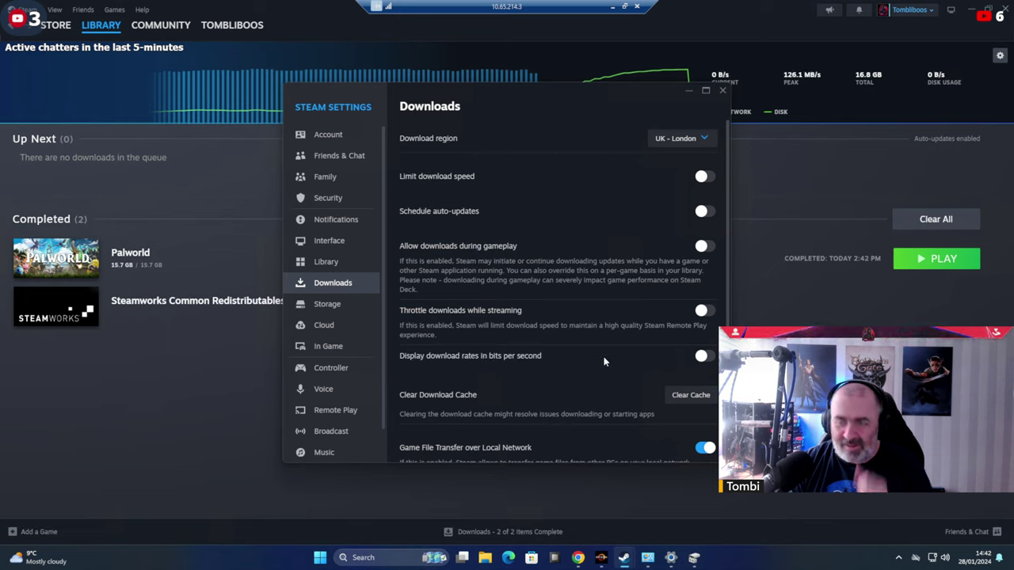
{"action": "scroll", "coordinate": [602, 365], "scroll_direction": "down", "scroll_amount": 1}
{"action": "scroll", "coordinate": [602, 339], "scroll_direction": "down", "scroll_amount": 3}
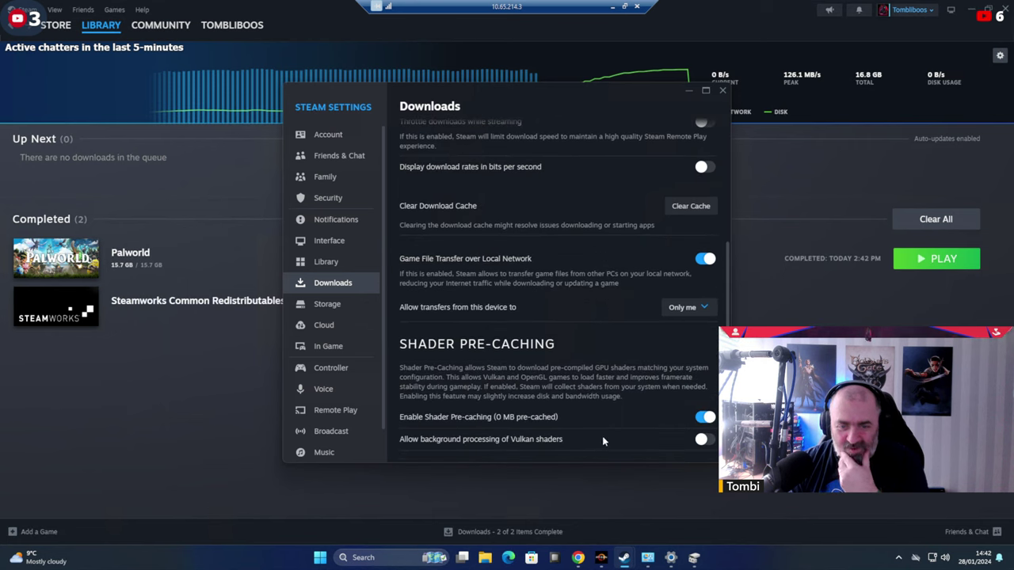
{"action": "left_click", "coordinate": [704, 439]}
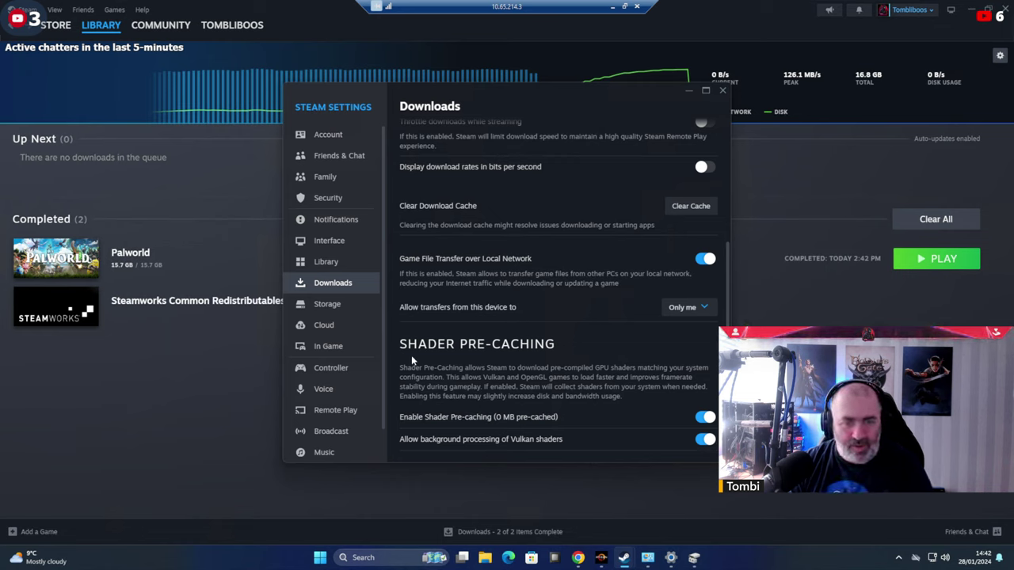
{"action": "scroll", "coordinate": [332, 406], "scroll_direction": "down", "scroll_amount": 1}
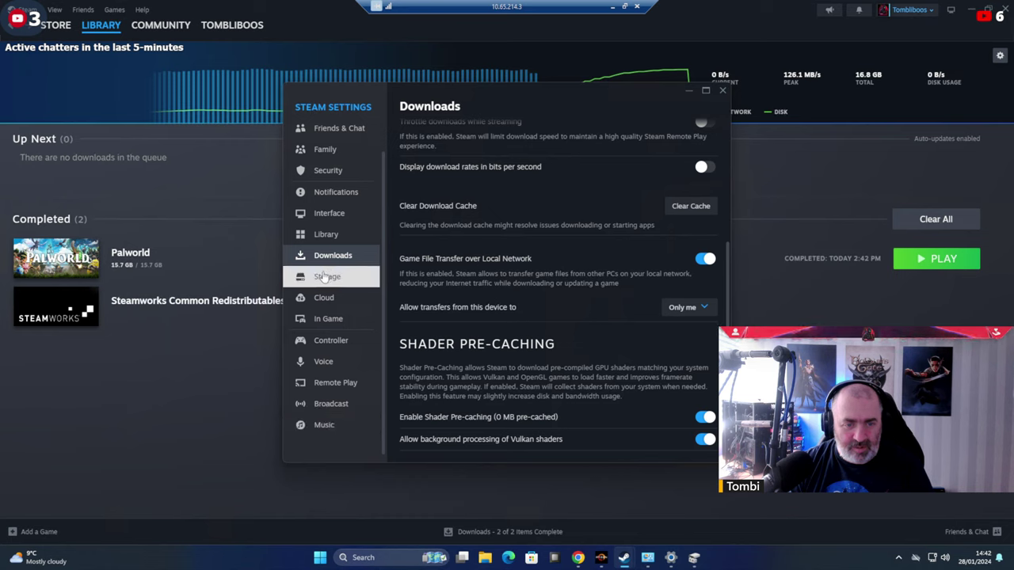
Turn on Steam's 24-hour clock, close Settings, and switch over to Chrome.
{"action": "left_click", "coordinate": [329, 213]}
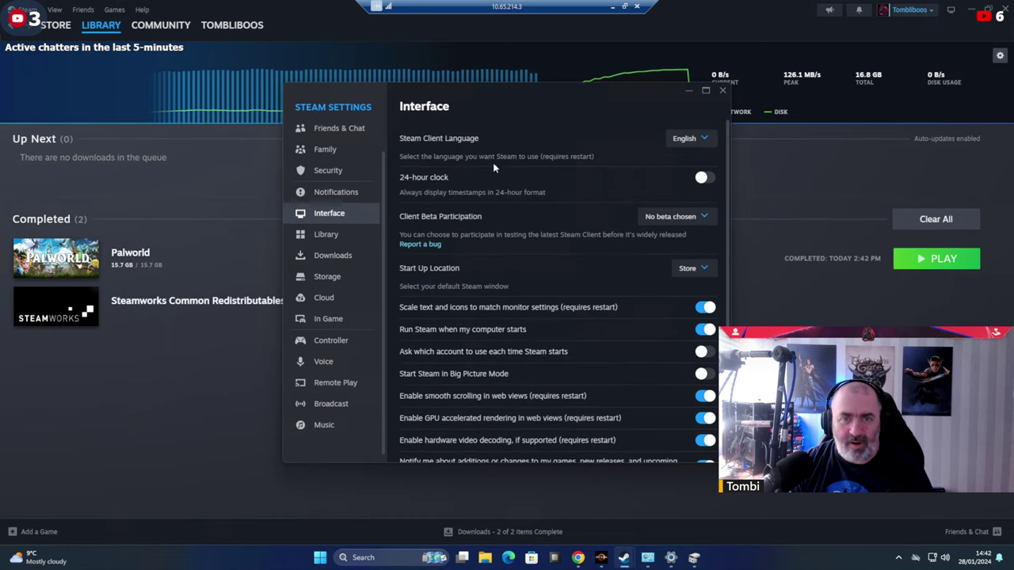
{"action": "left_click", "coordinate": [713, 178]}
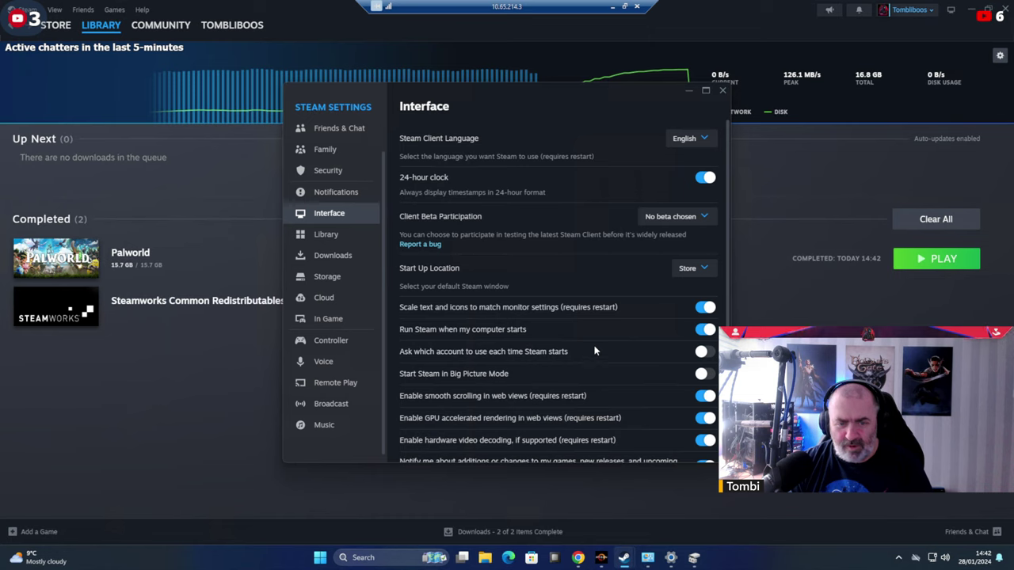
{"action": "scroll", "coordinate": [595, 351], "scroll_direction": "down", "scroll_amount": 1}
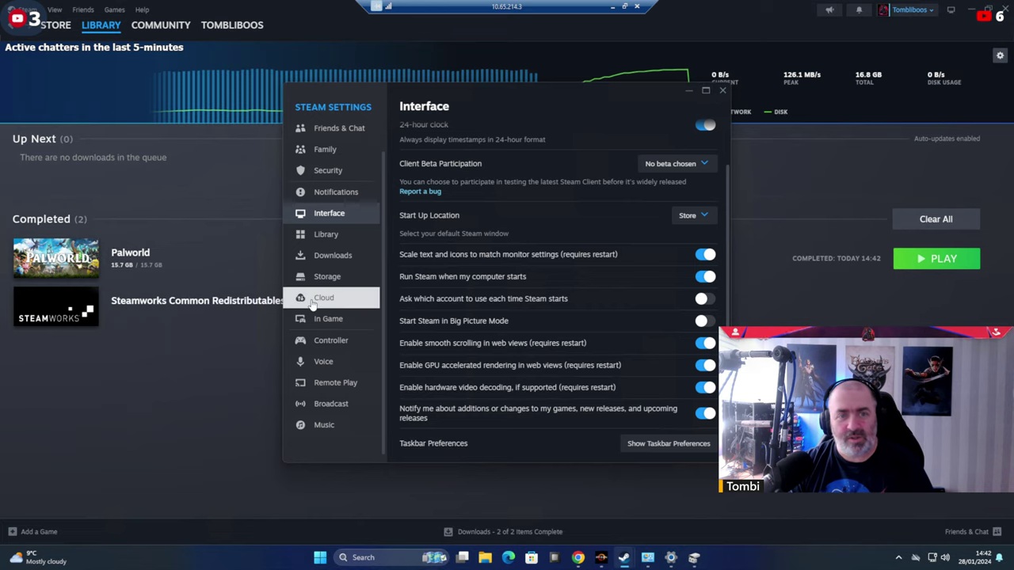
{"action": "scroll", "coordinate": [332, 262], "scroll_direction": "up", "scroll_amount": 1}
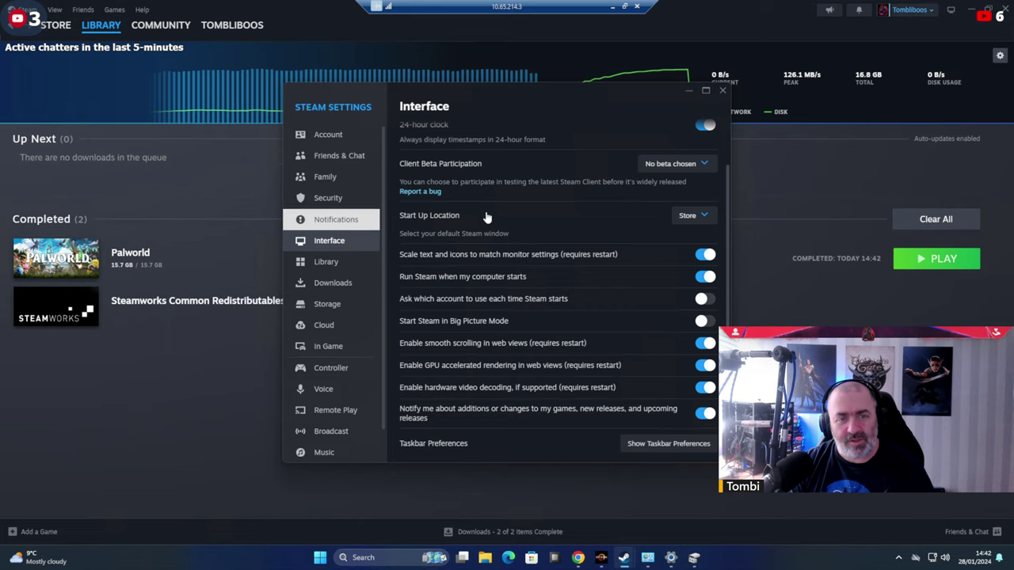
{"action": "left_click", "coordinate": [722, 91]}
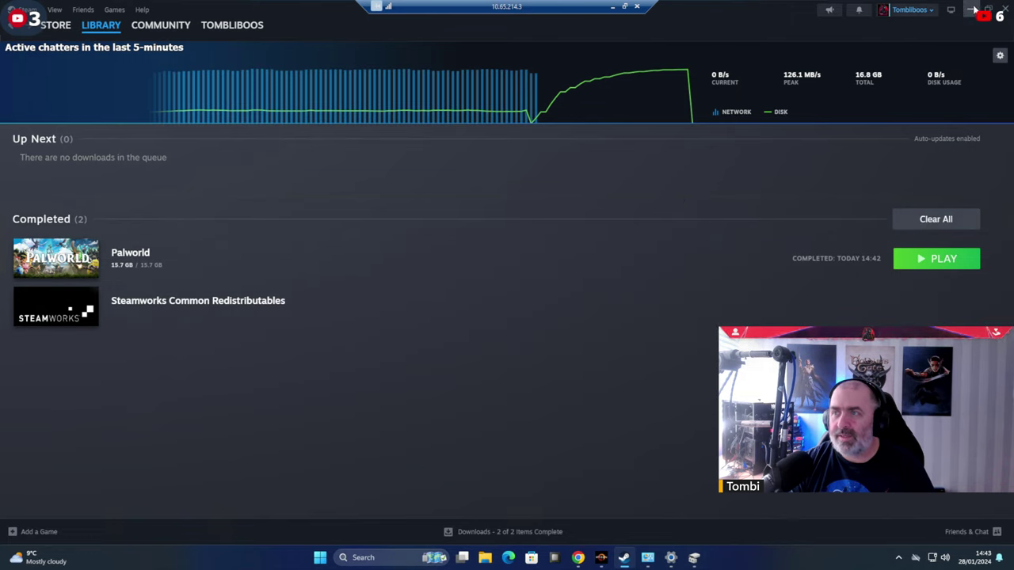
{"action": "mouse_move", "coordinate": [52, 30]}
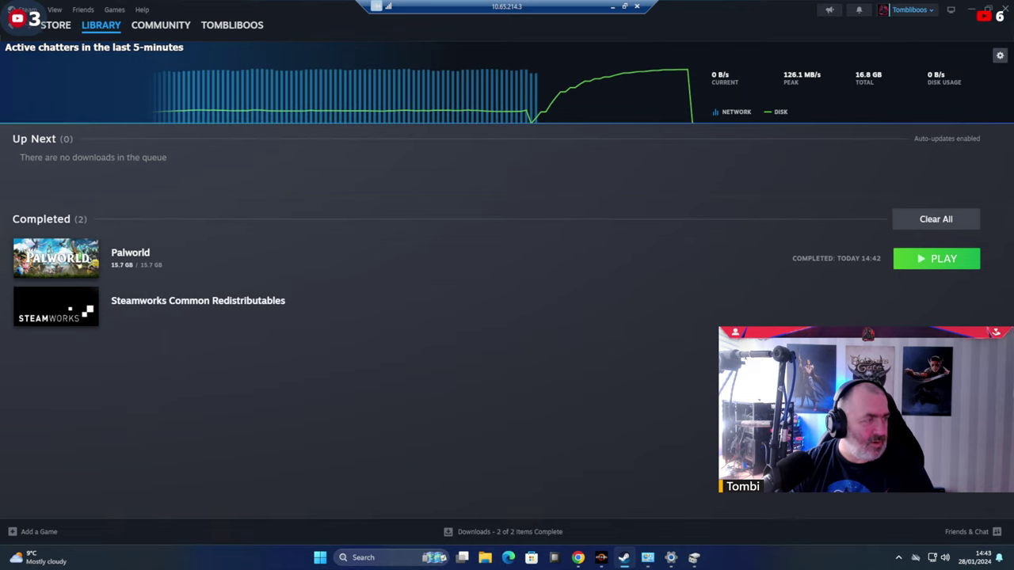
{"action": "key", "text": "alt+Tab"}
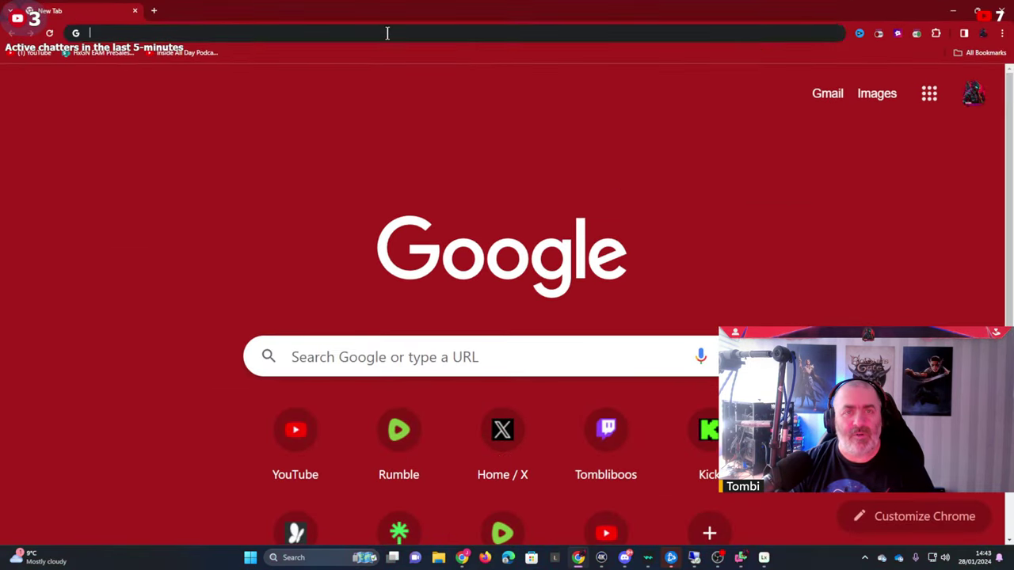
Browse to 10.65.214.116 and open the Palworld Linux VM's console.
{"action": "left_click", "coordinate": [387, 32]}
{"action": "type", "text": "10.65.214."}
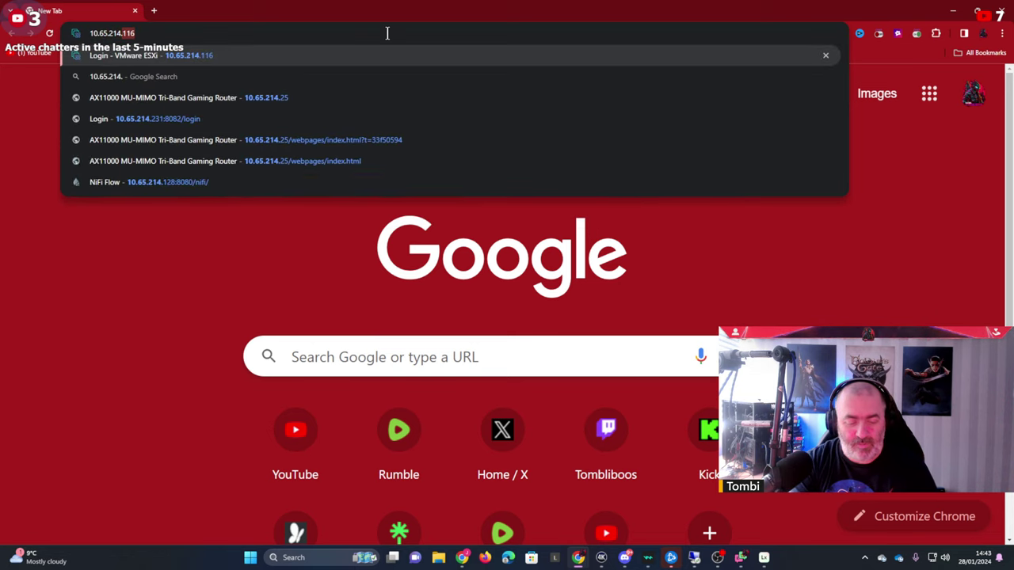
{"action": "type", "text": "116"}
{"action": "key", "text": "Return"}
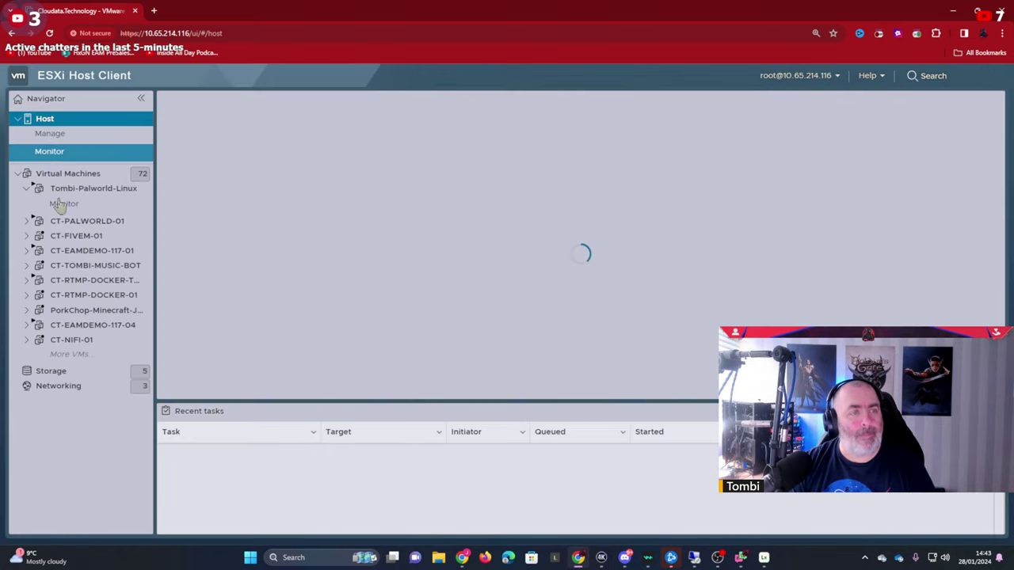
{"action": "left_click", "coordinate": [80, 188]}
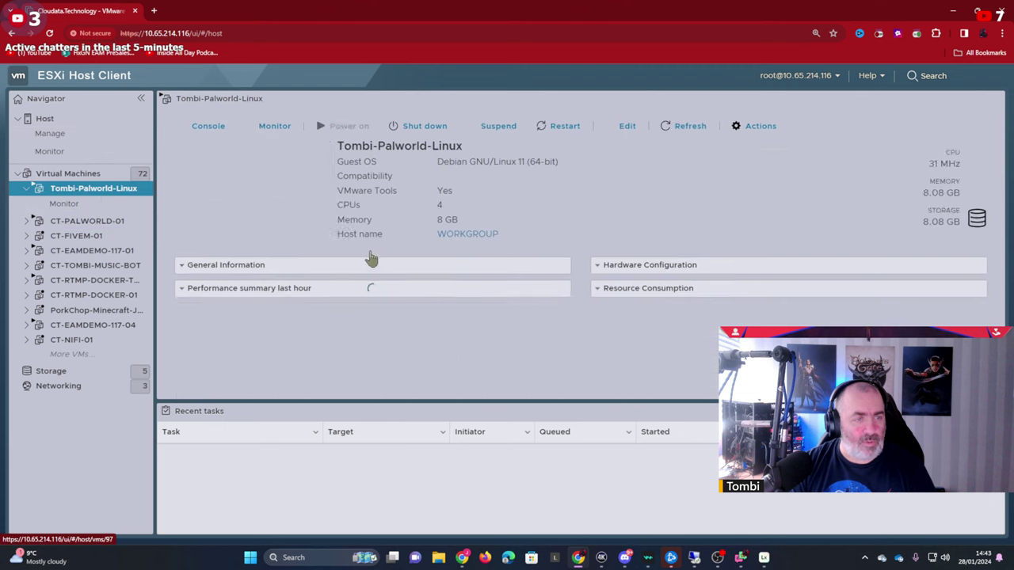
{"action": "left_click", "coordinate": [278, 212]}
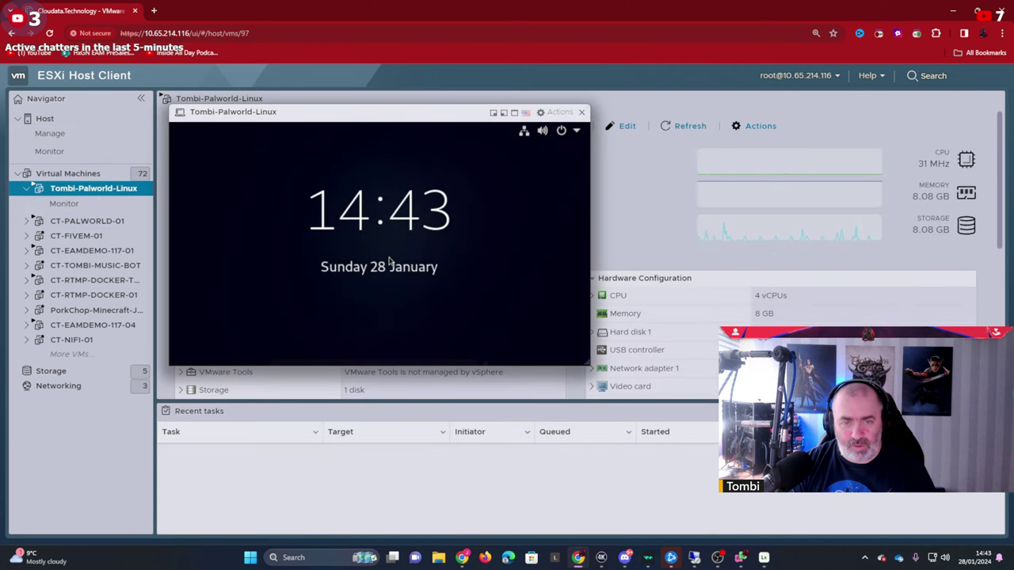
Unlock the VM's lock screen and sign in with the account password.
{"action": "left_click", "coordinate": [394, 283]}
{"action": "type", "text": "*"}
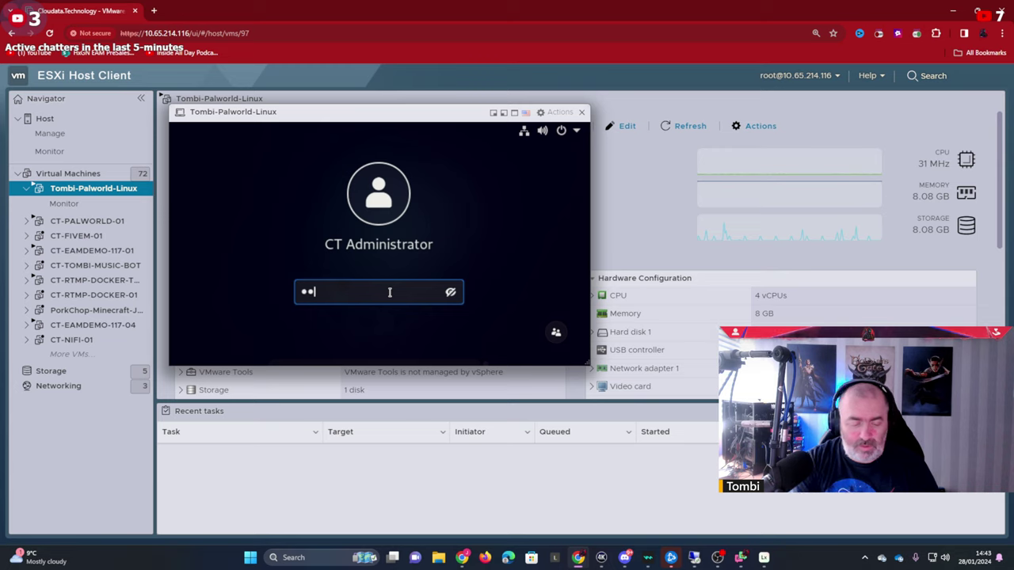
{"action": "type", "text": "*******"}
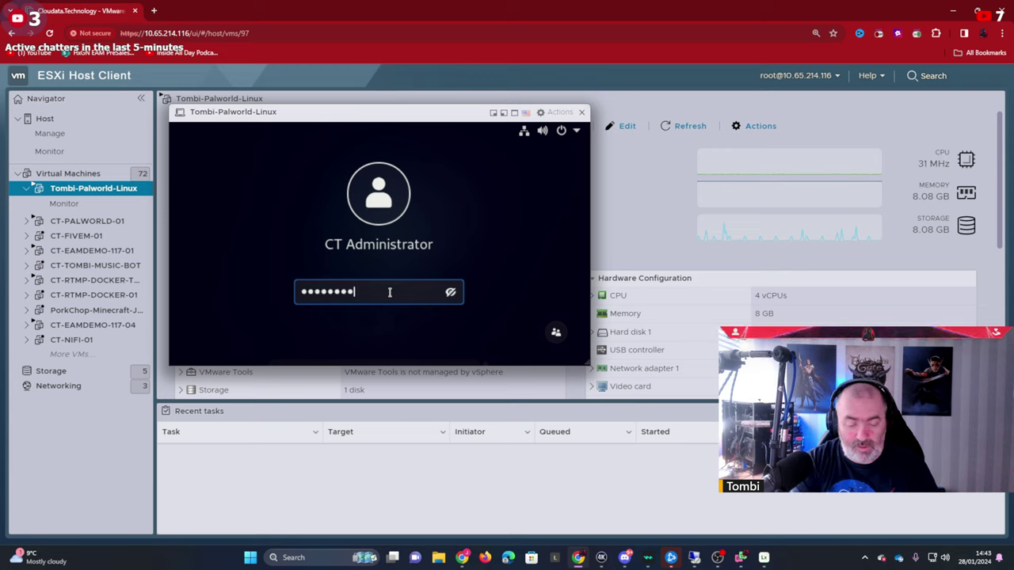
{"action": "type", "text": "**********"}
{"action": "key", "text": "Return"}
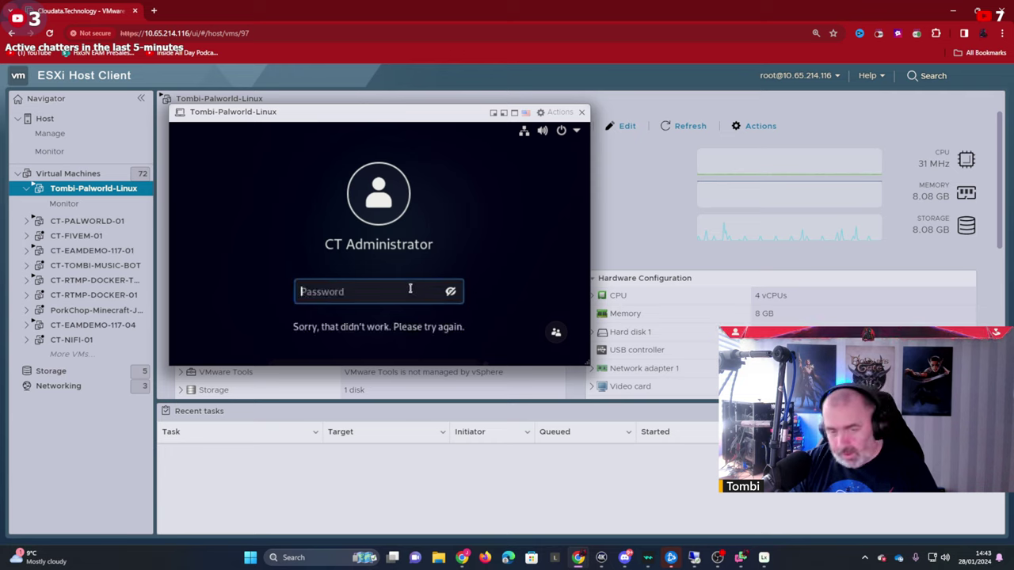
{"action": "type", "text": "***"}
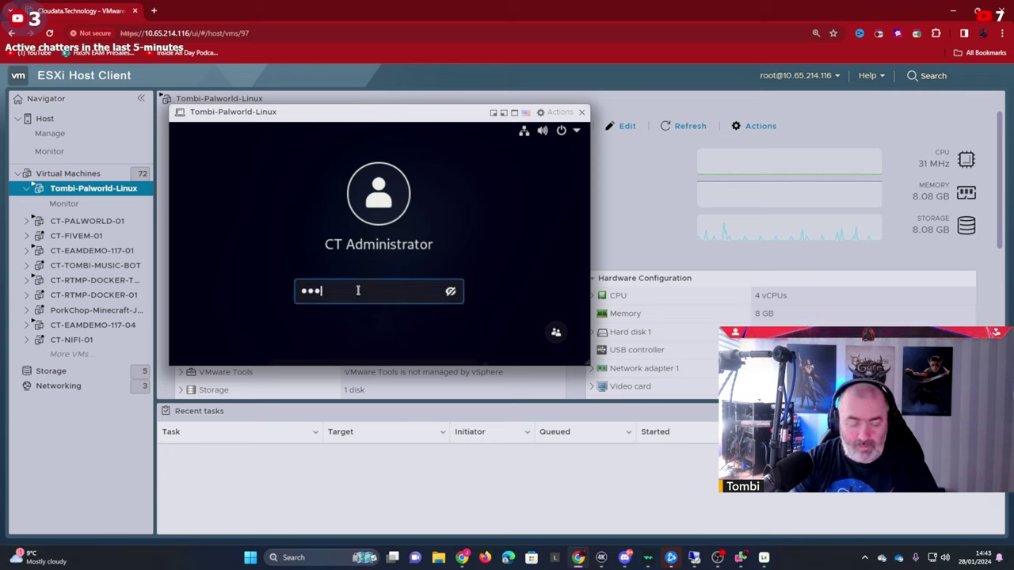
{"action": "type", "text": "******"}
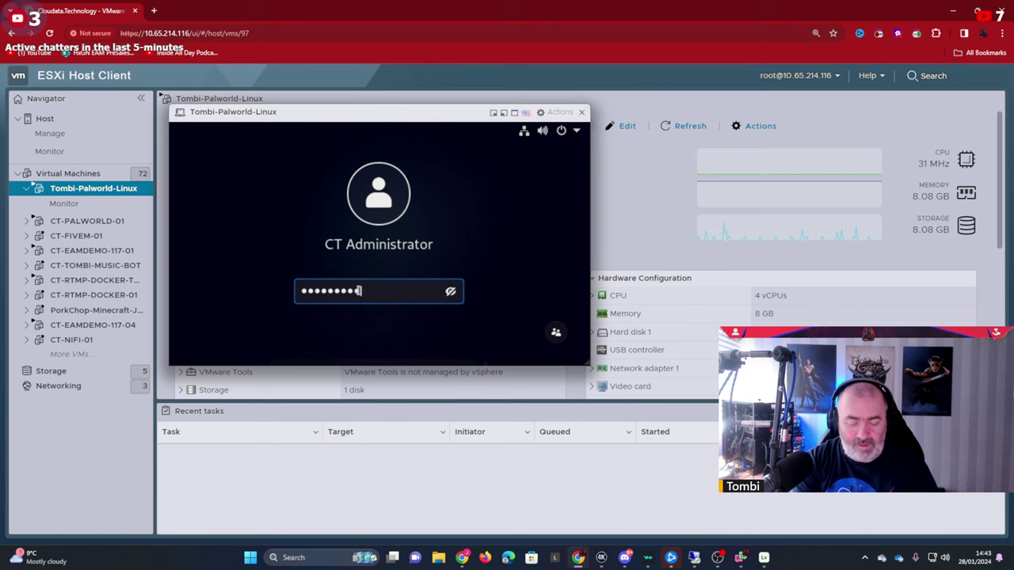
{"action": "type", "text": "*****"}
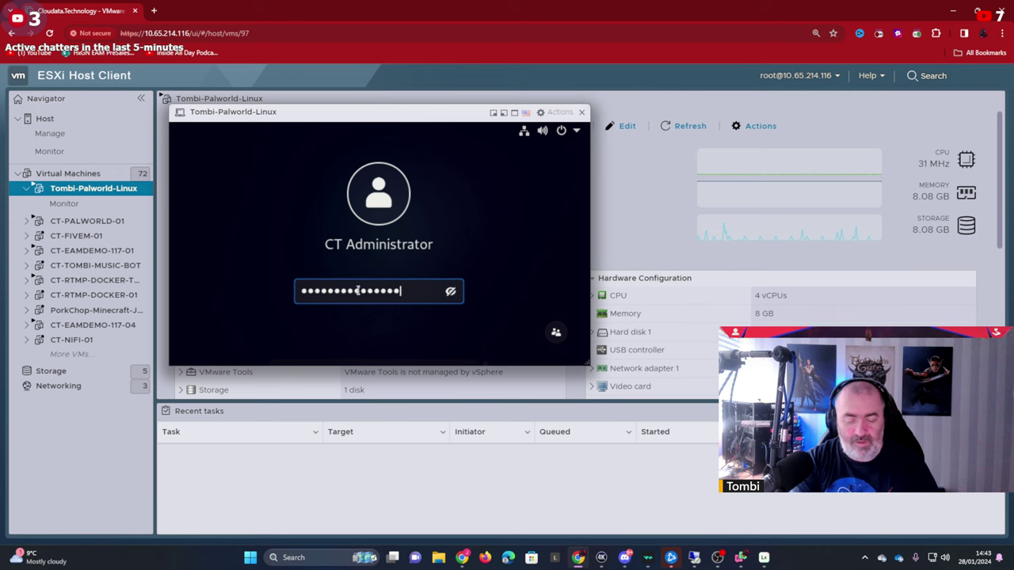
{"action": "key", "text": "Return"}
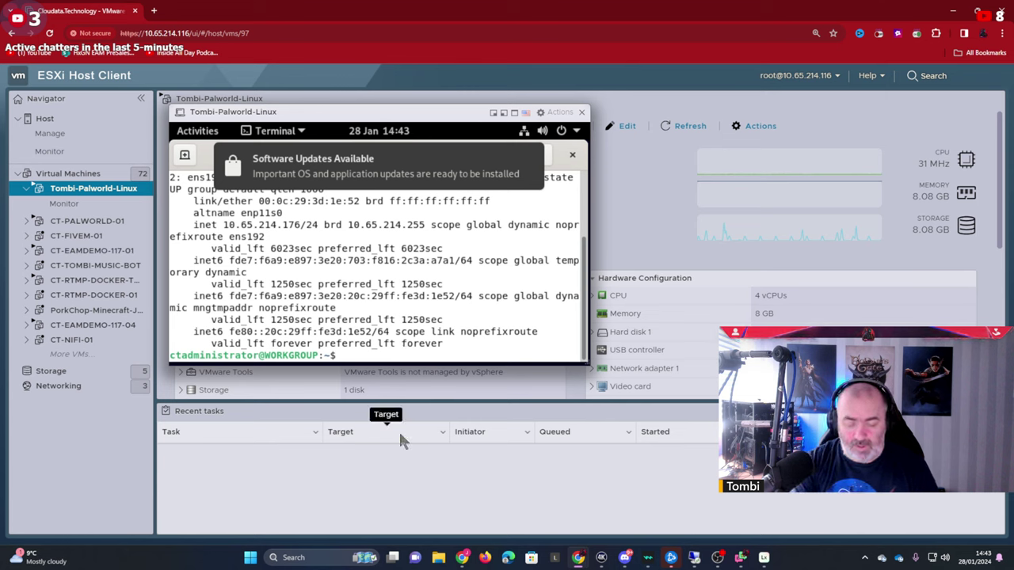
List the home folder, change into PalworldServer, and list its files.
{"action": "type", "text": "cd ."}
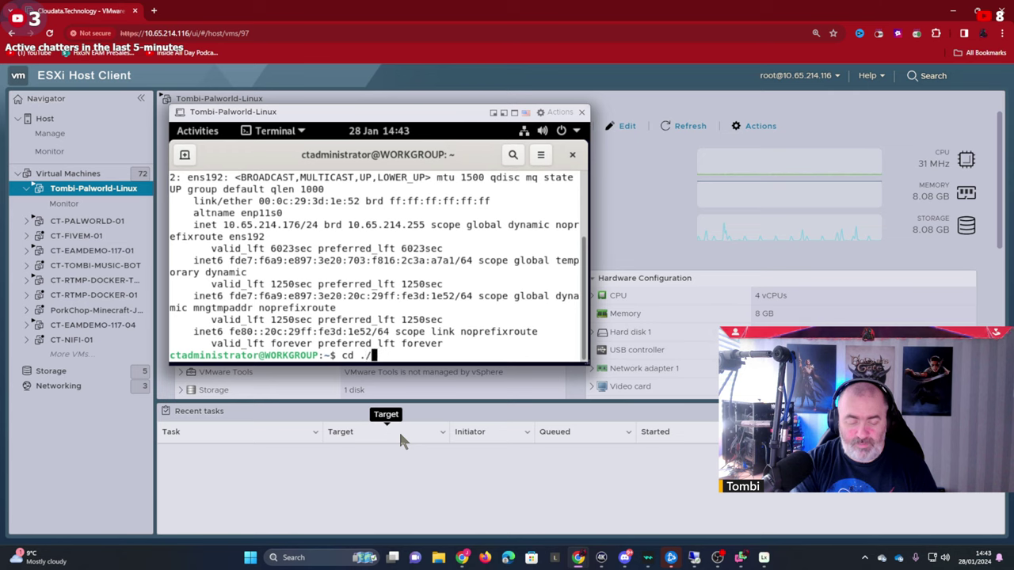
{"action": "type", "text": "/Pa"}
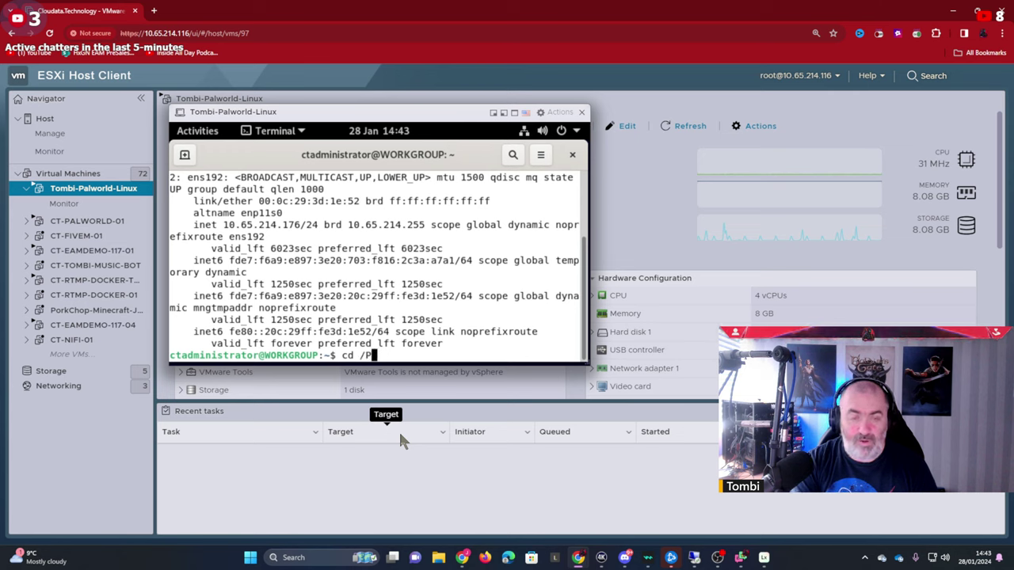
{"action": "key", "text": "BackSpace"}
{"action": "key", "text": "BackSpace"}
{"action": "key", "text": "BackSpace"}
{"action": "key", "text": "BackSpace"}
{"action": "key", "text": "BackSpace"}
{"action": "key", "text": "BackSpace"}
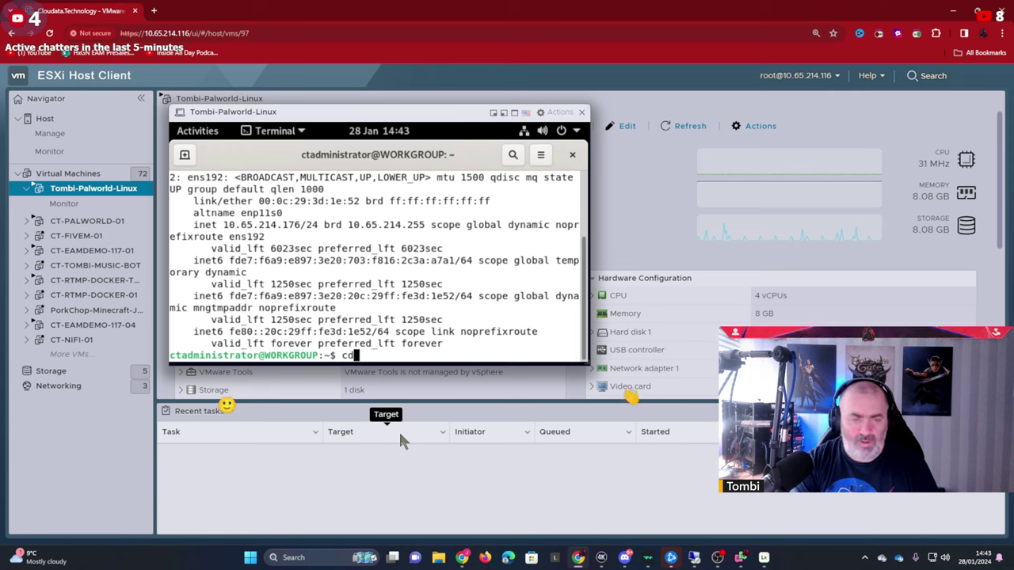
{"action": "type", "text": "ls"}
{"action": "key", "text": "Return"}
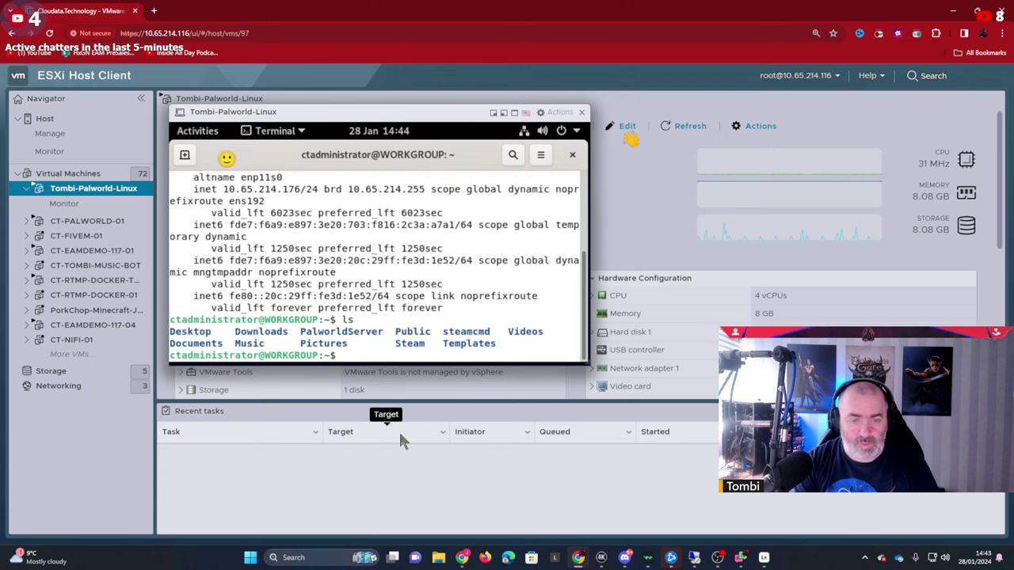
{"action": "type", "text": "cd"}
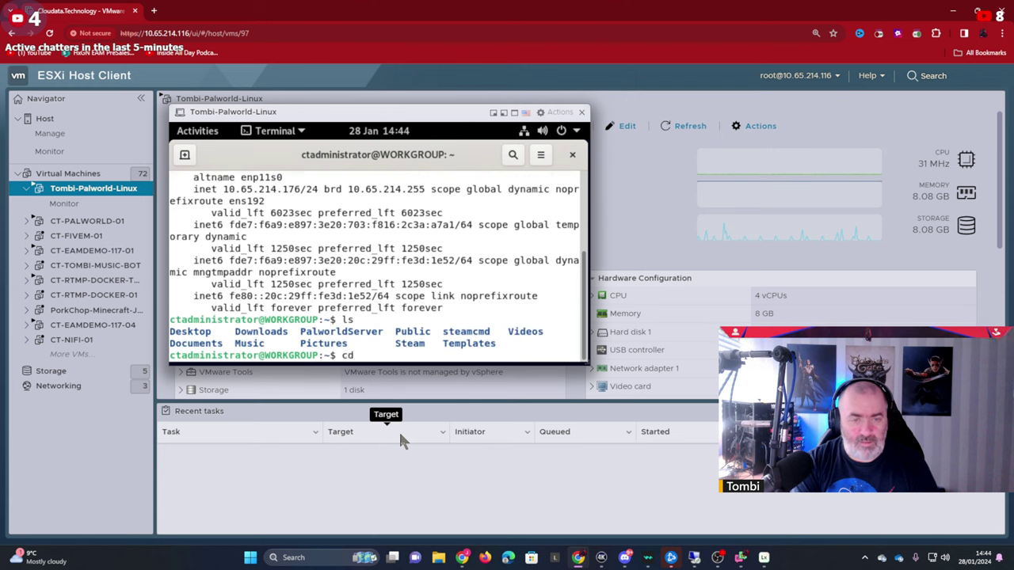
{"action": "type", "text": " Pal"}
{"action": "key", "text": "Tab"}
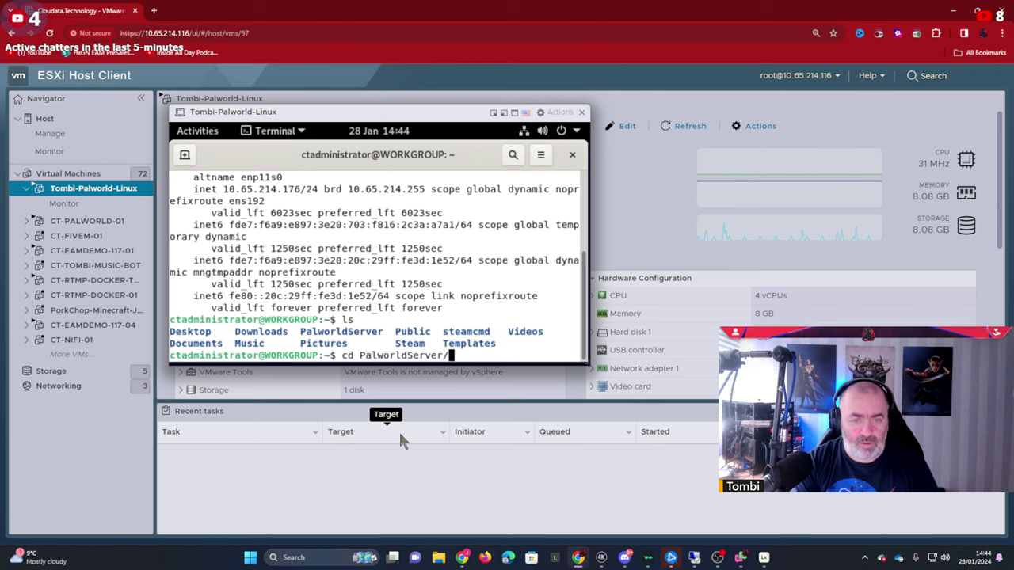
{"action": "key", "text": "Return"}
{"action": "type", "text": "ls"}
{"action": "key", "text": "Return"}
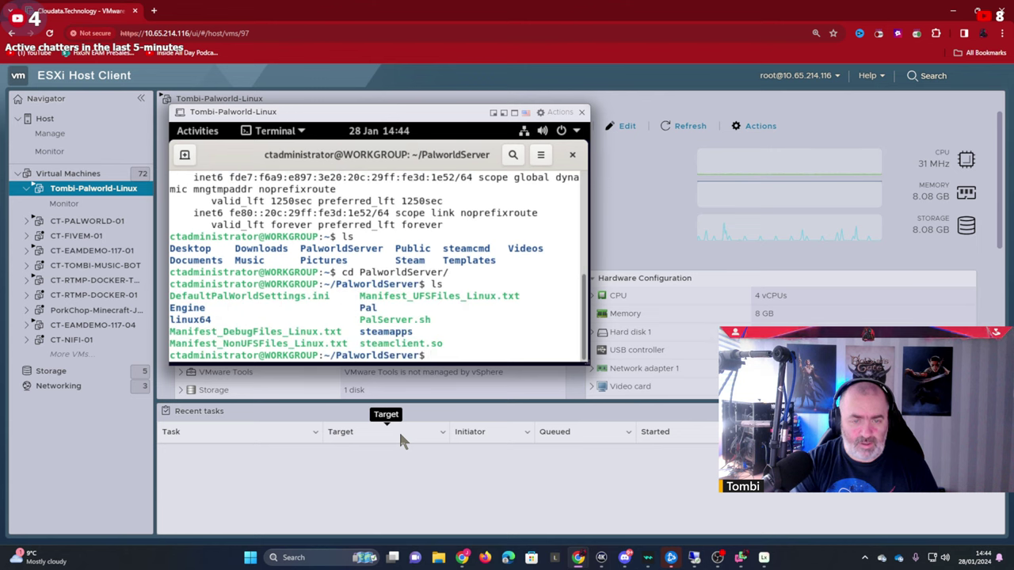
Launch ./PalServer.sh and enlarge the console window.
{"action": "type", "text": "./"}
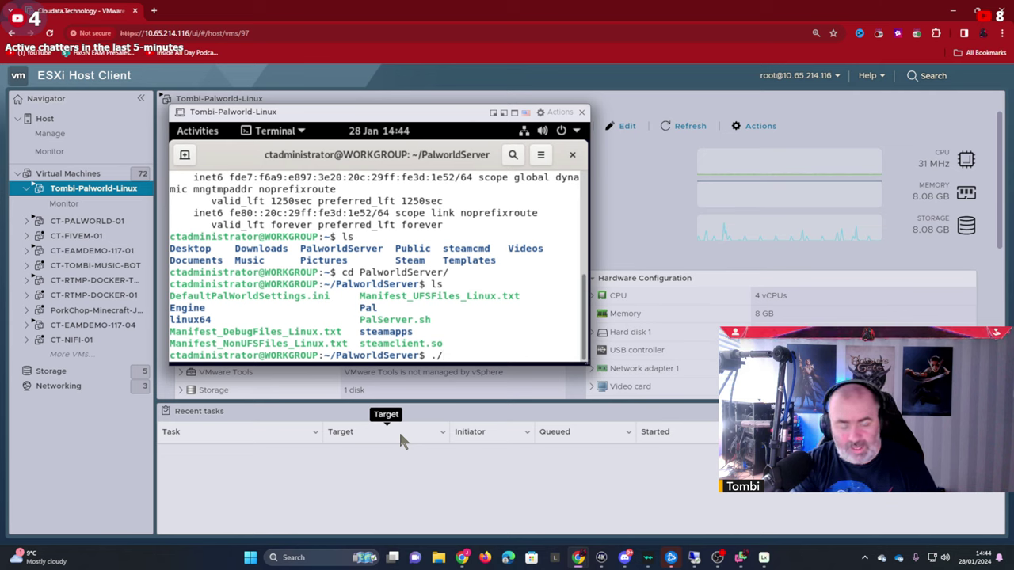
{"action": "type", "text": "Pal"}
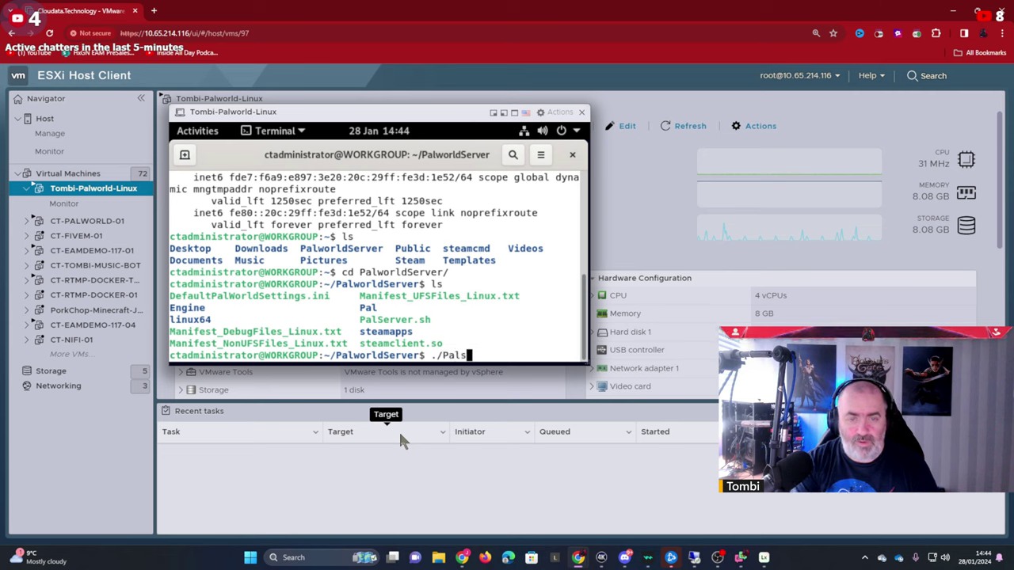
{"action": "type", "text": "S"}
{"action": "key", "text": "Tab"}
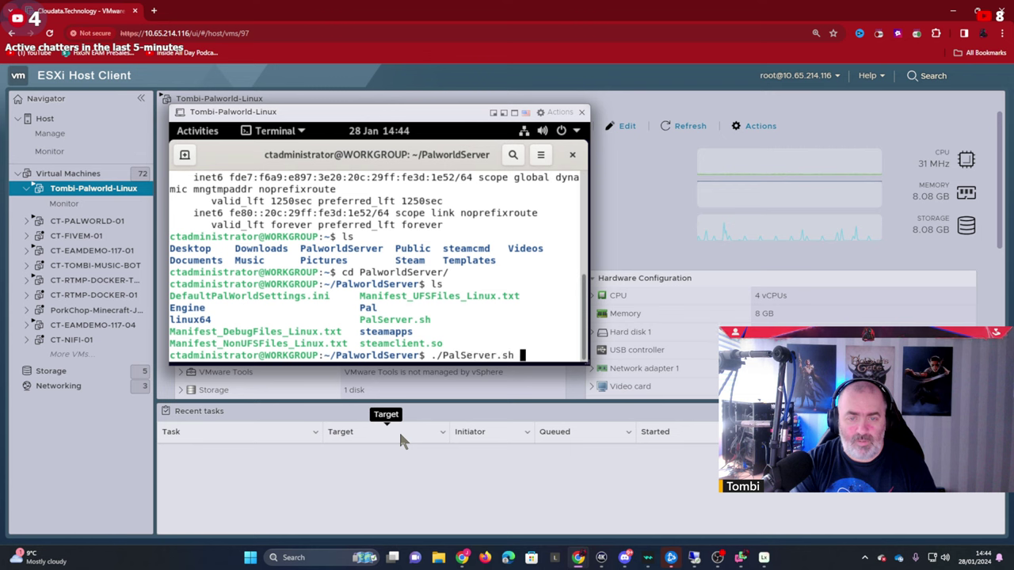
{"action": "key", "text": "Return"}
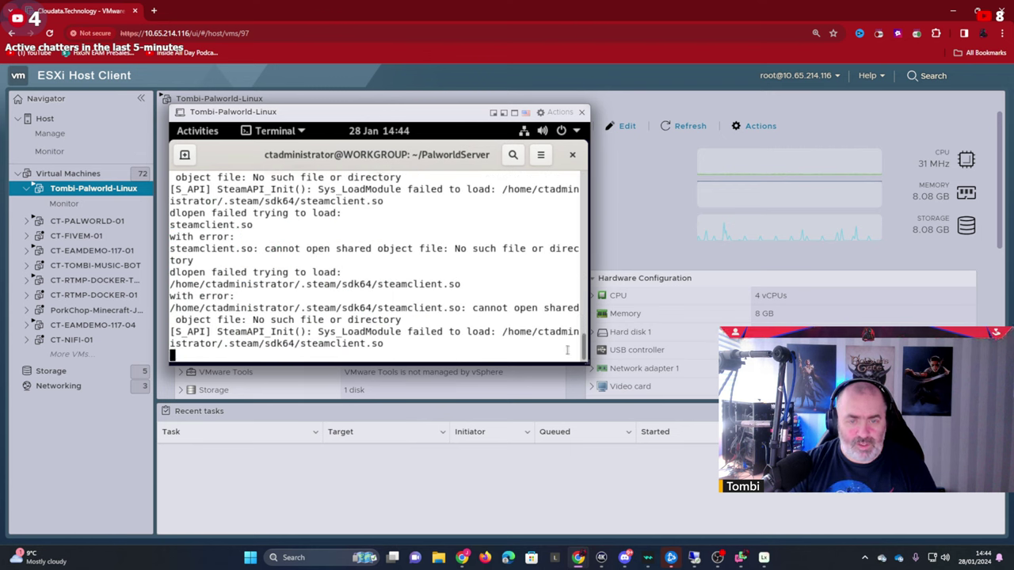
{"action": "left_click_drag", "start_coordinate": [589, 364], "coordinate": [784, 520]}
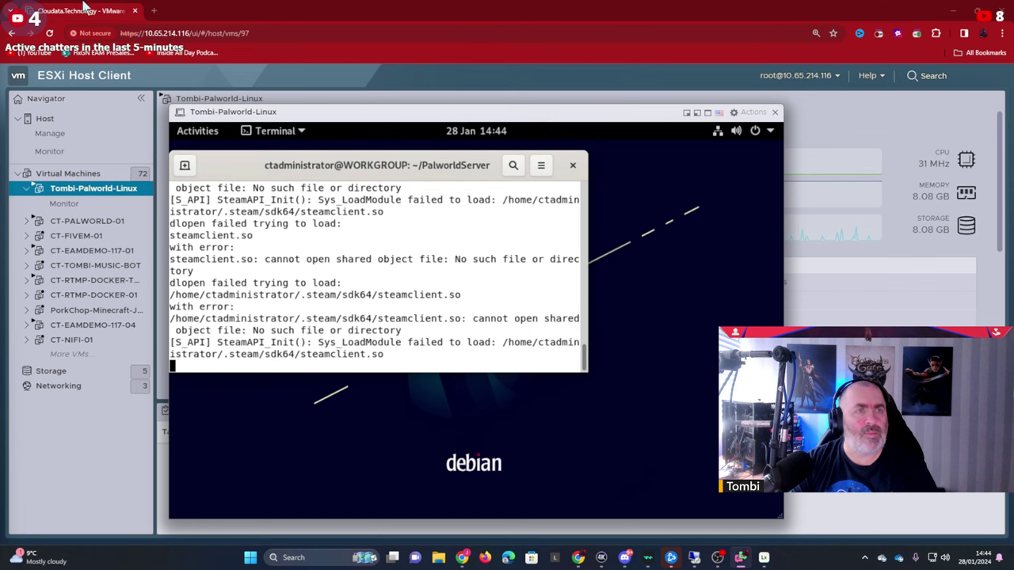
Search the web for KB5034441 and open its Microsoft Support article.
{"action": "left_click", "coordinate": [153, 15]}
{"action": "left_click", "coordinate": [184, 32]}
{"action": "type", "text": "KB"}
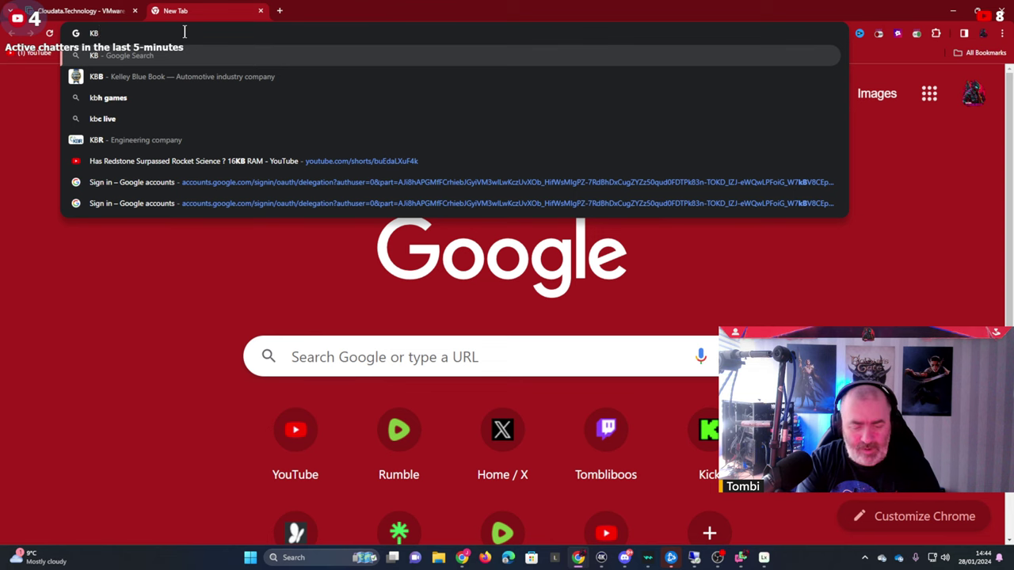
{"action": "type", "text": "503444"}
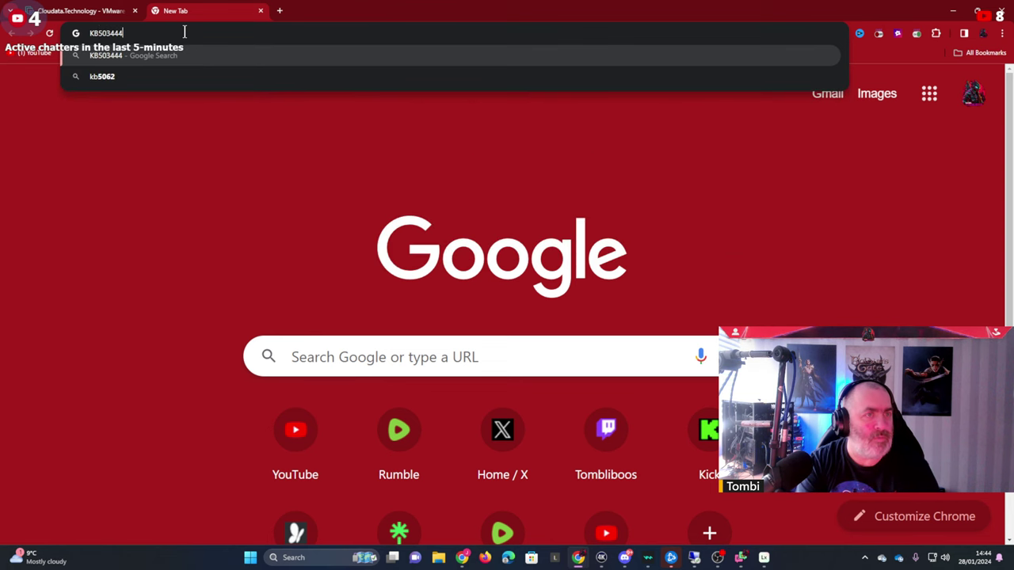
{"action": "type", "text": "1"}
{"action": "key", "text": "Return"}
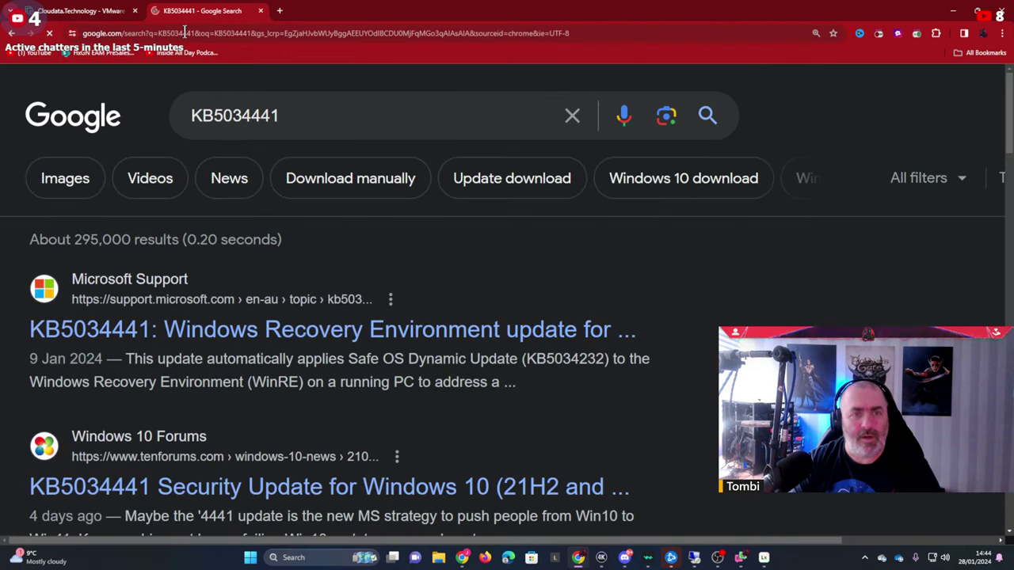
{"action": "left_click", "coordinate": [366, 334]}
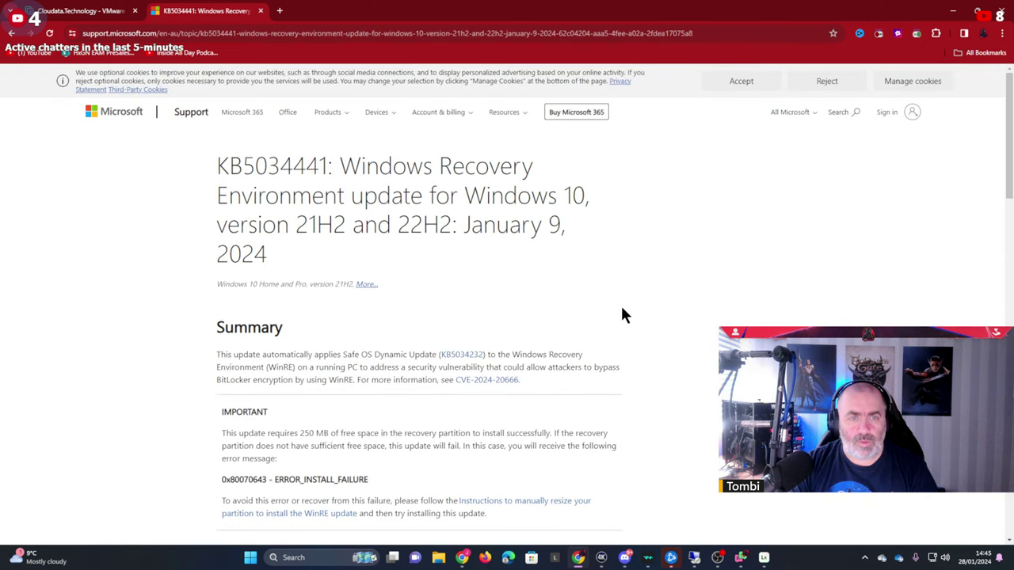
Read through the KB5034441 article, then close its tab and minimize Chrome.
{"action": "scroll", "coordinate": [647, 310], "scroll_direction": "down", "scroll_amount": 1}
{"action": "scroll", "coordinate": [652, 301], "scroll_direction": "up", "scroll_amount": 1}
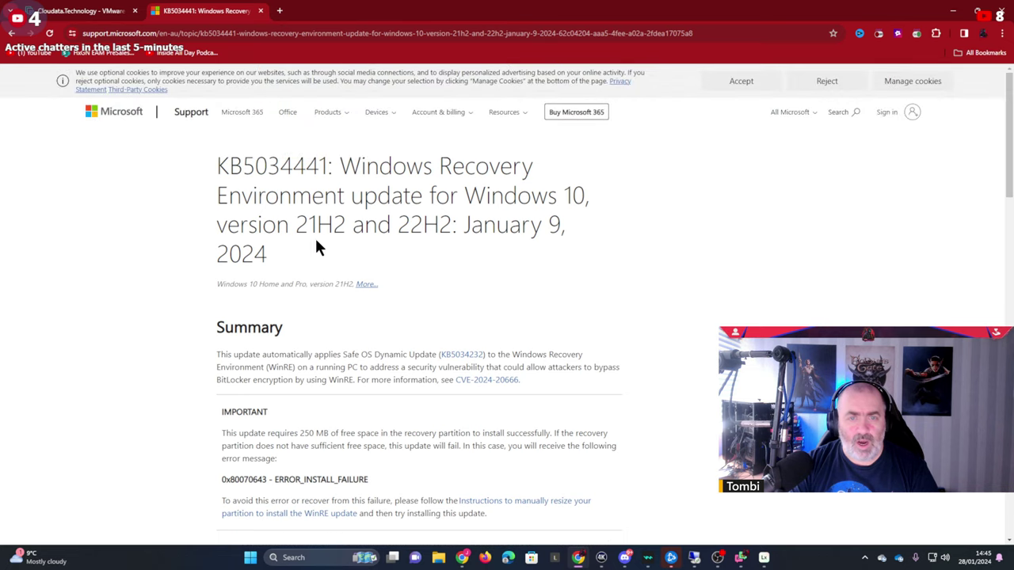
{"action": "left_click_drag", "start_coordinate": [398, 226], "coordinate": [451, 225]}
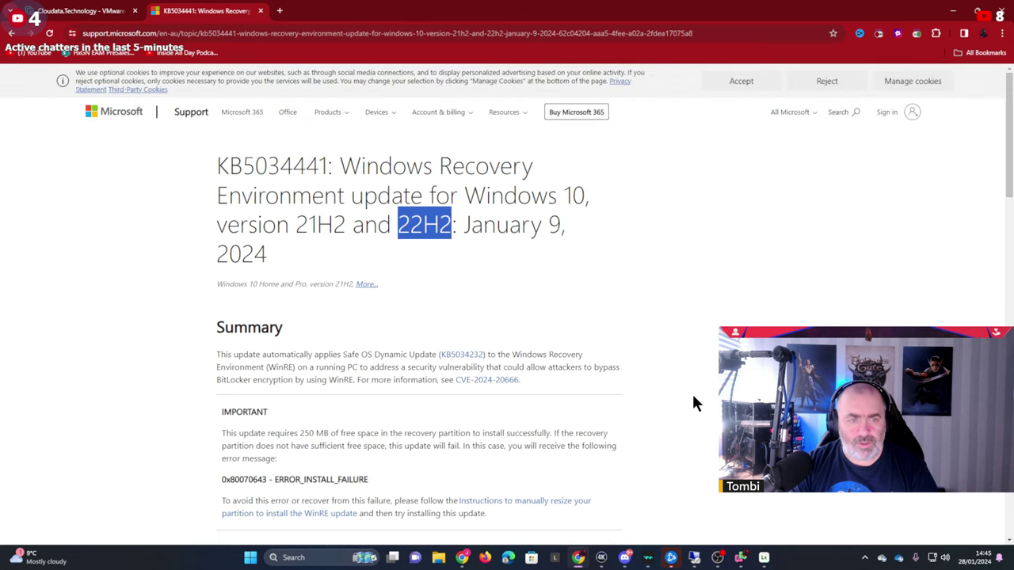
{"action": "scroll", "coordinate": [691, 391], "scroll_direction": "down", "scroll_amount": 2}
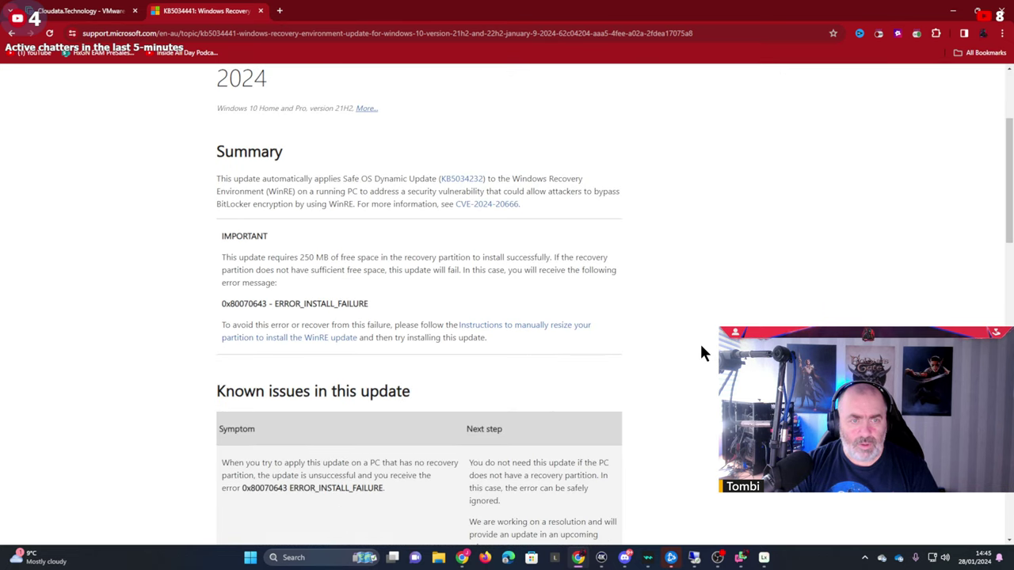
{"action": "scroll", "coordinate": [700, 347], "scroll_direction": "down", "scroll_amount": 2}
{"action": "scroll", "coordinate": [701, 347], "scroll_direction": "up", "scroll_amount": 2}
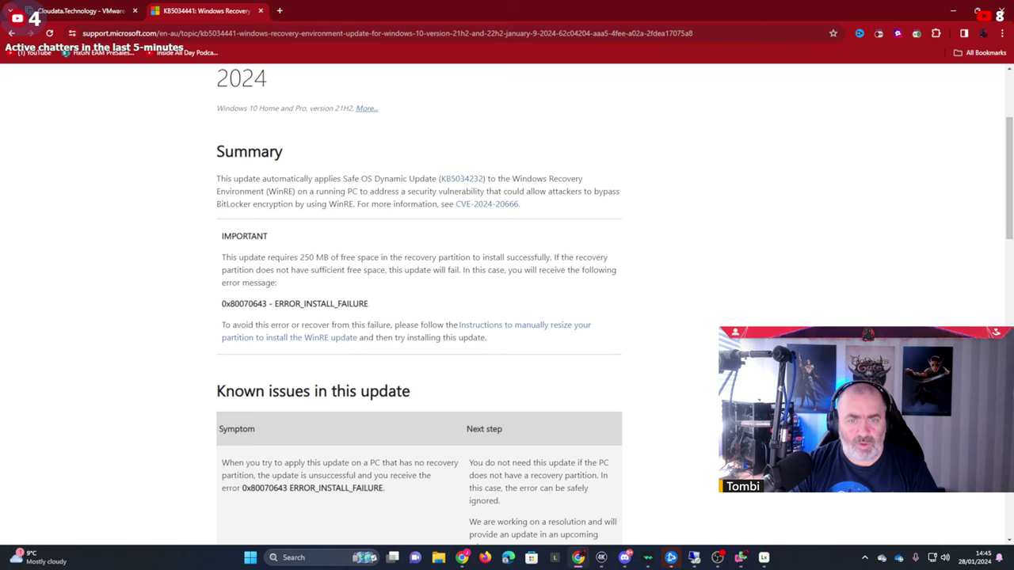
{"action": "scroll", "coordinate": [708, 378], "scroll_direction": "down", "scroll_amount": 2}
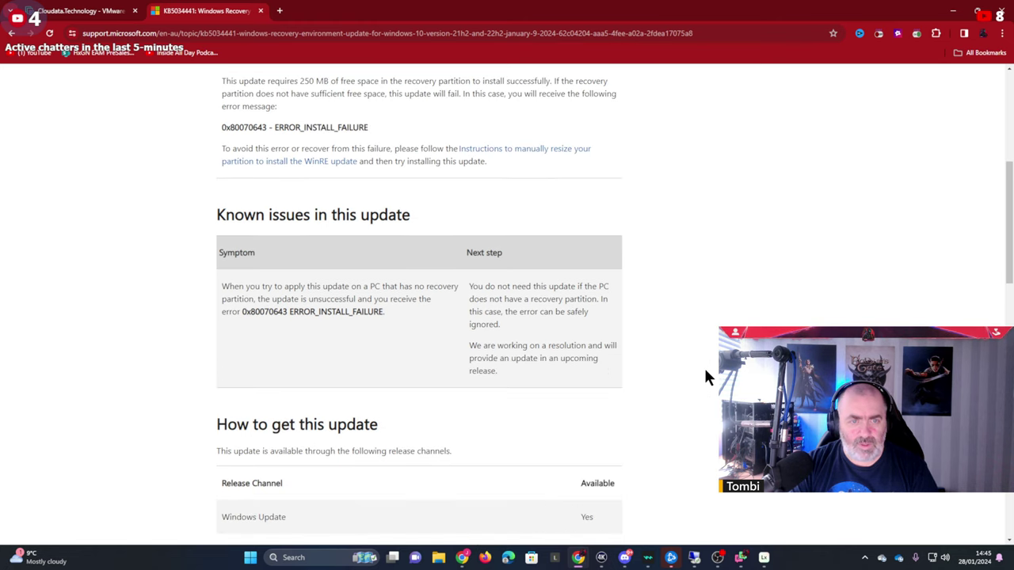
{"action": "scroll", "coordinate": [705, 371], "scroll_direction": "down", "scroll_amount": 2}
{"action": "scroll", "coordinate": [705, 372], "scroll_direction": "down", "scroll_amount": 2}
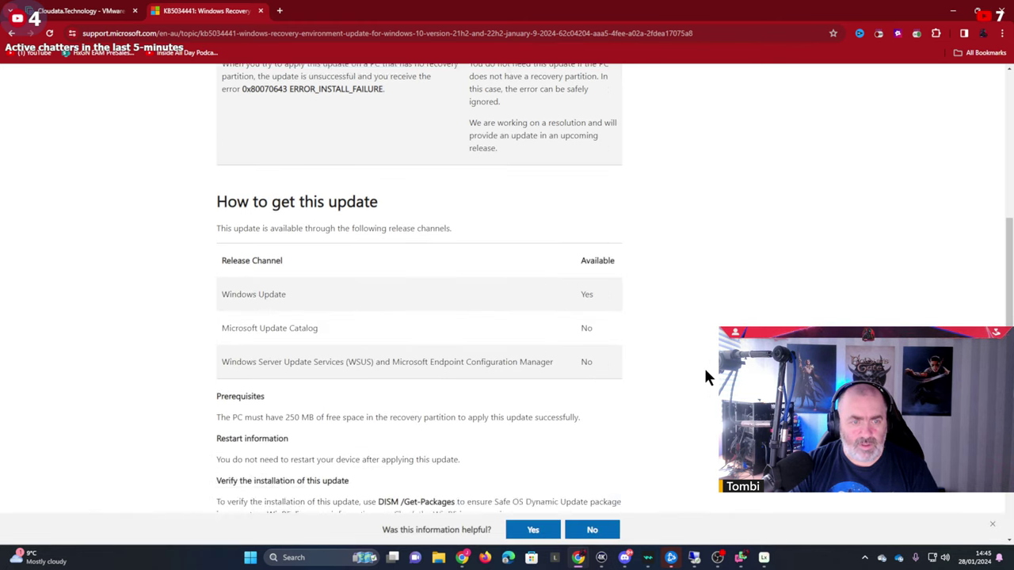
{"action": "scroll", "coordinate": [705, 378], "scroll_direction": "down", "scroll_amount": 2}
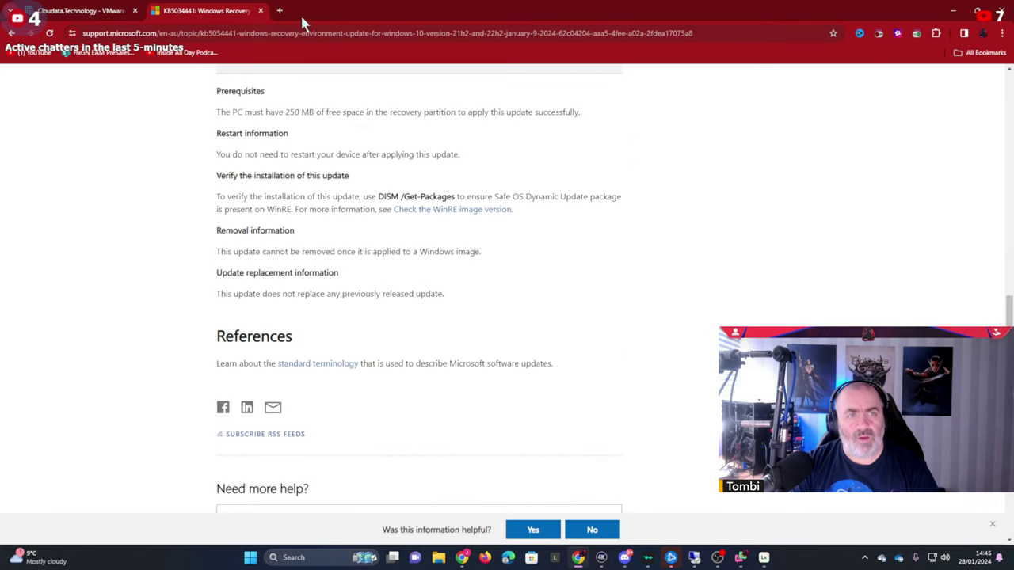
{"action": "left_click", "coordinate": [260, 10]}
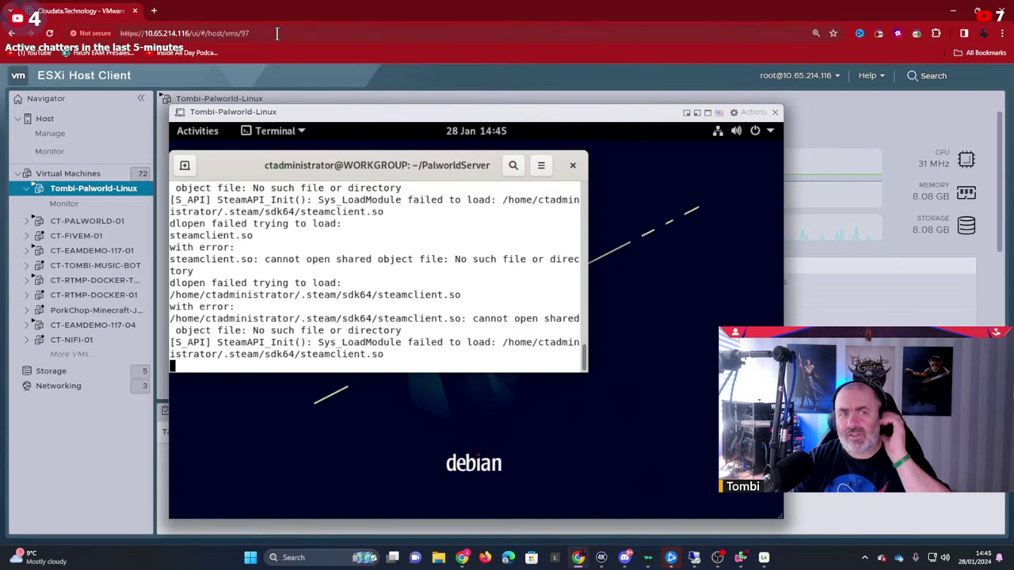
{"action": "left_click", "coordinate": [953, 11]}
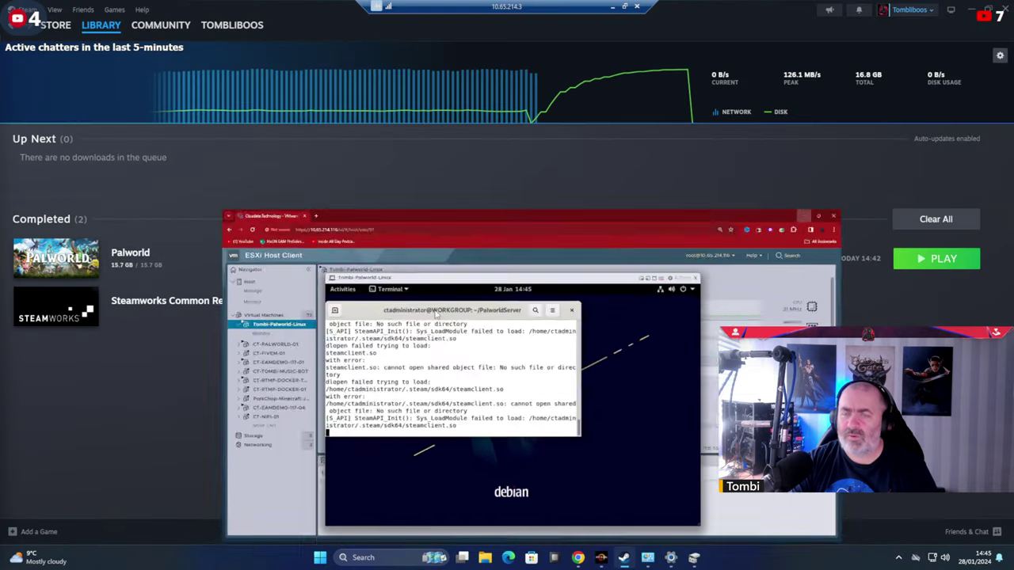
{"action": "left_click", "coordinate": [363, 557]}
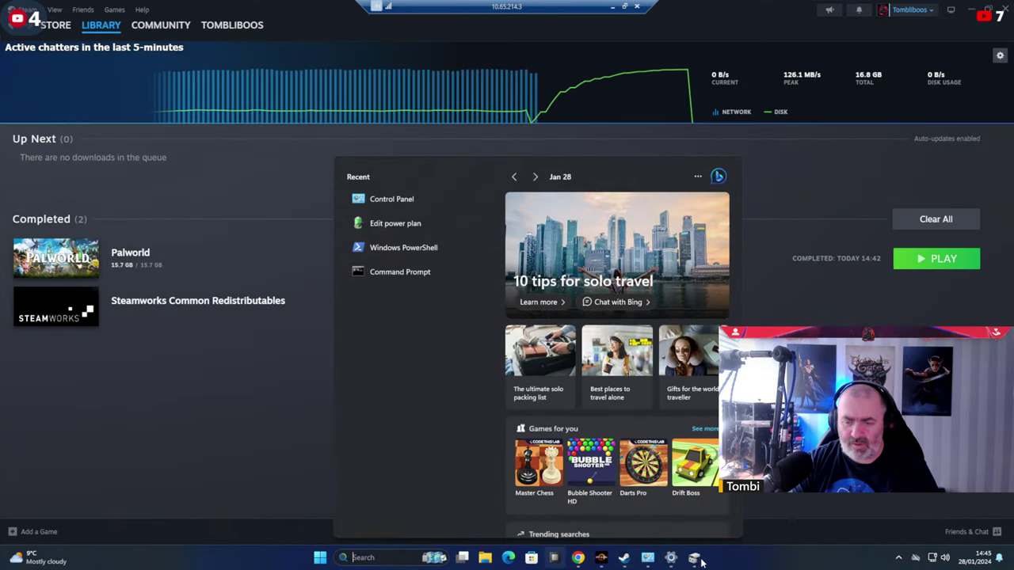
{"action": "left_click", "coordinate": [646, 557]}
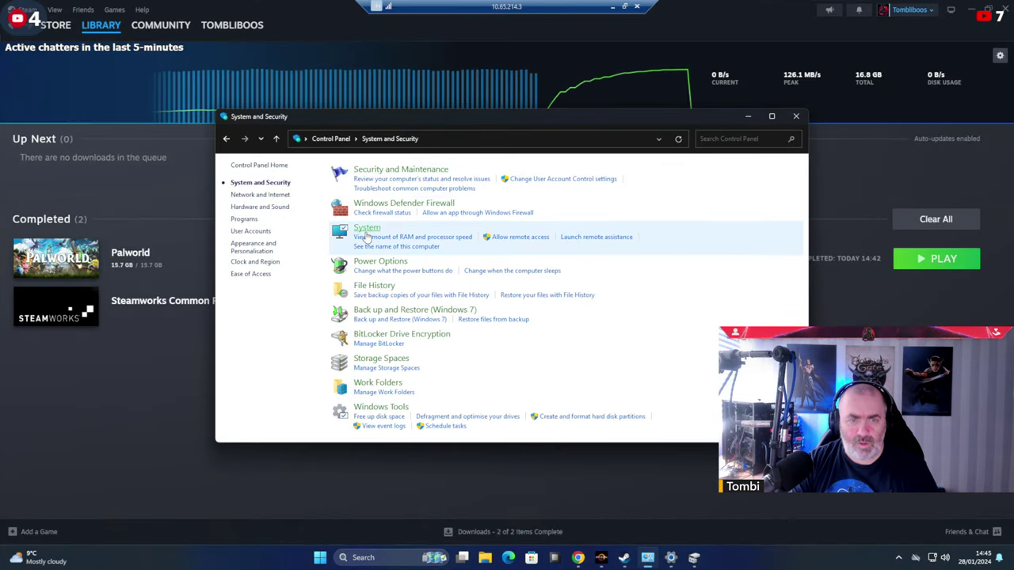
{"action": "left_click", "coordinate": [396, 246]}
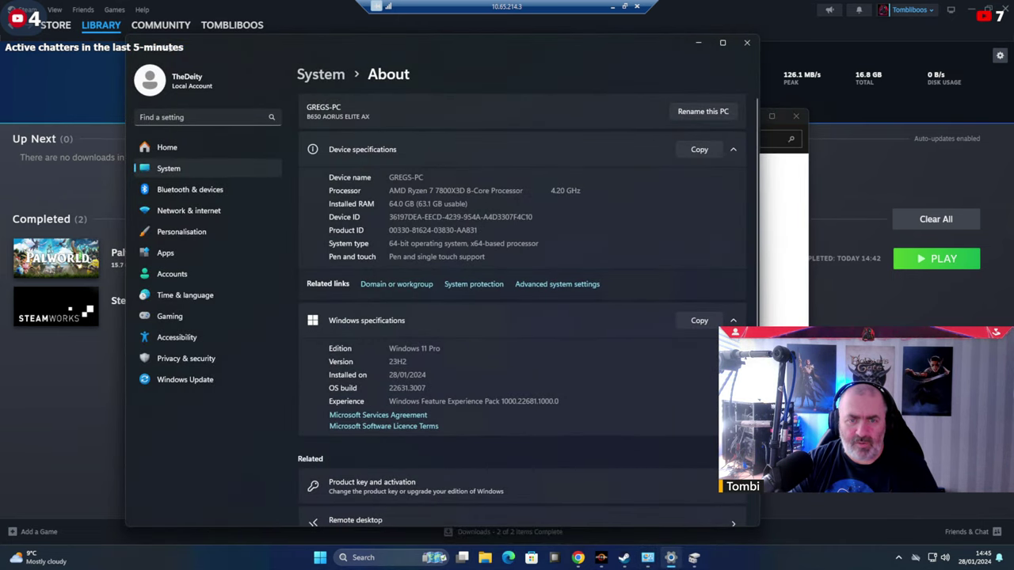
{"action": "double_click", "coordinate": [398, 361]}
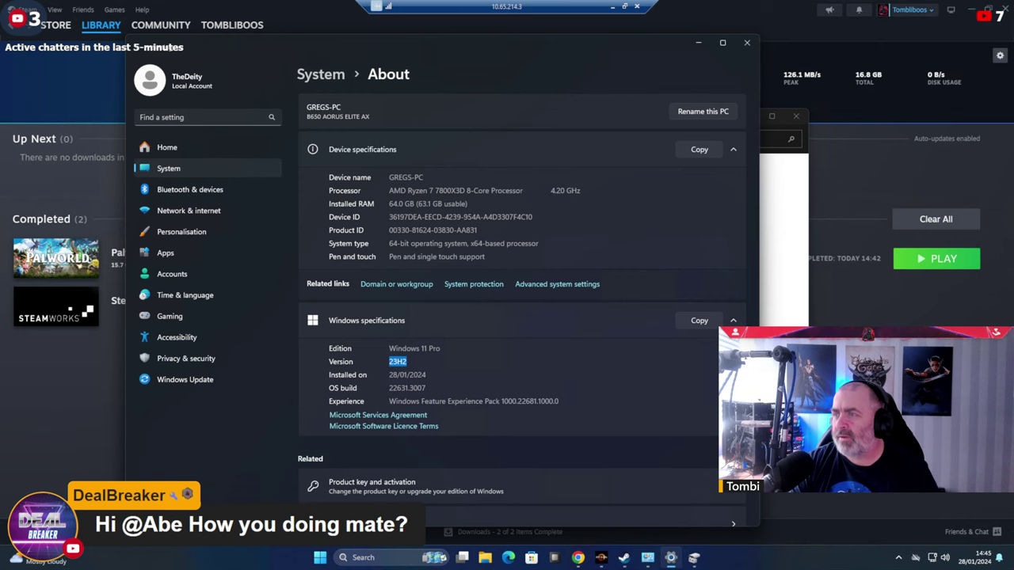
{"action": "left_click", "coordinate": [698, 42]}
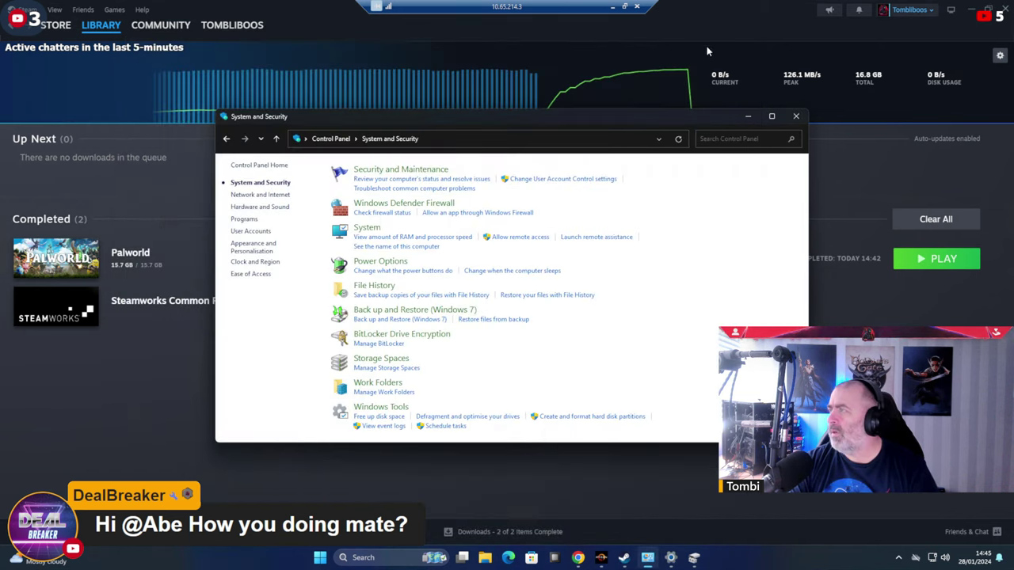
{"action": "left_click", "coordinate": [749, 117]}
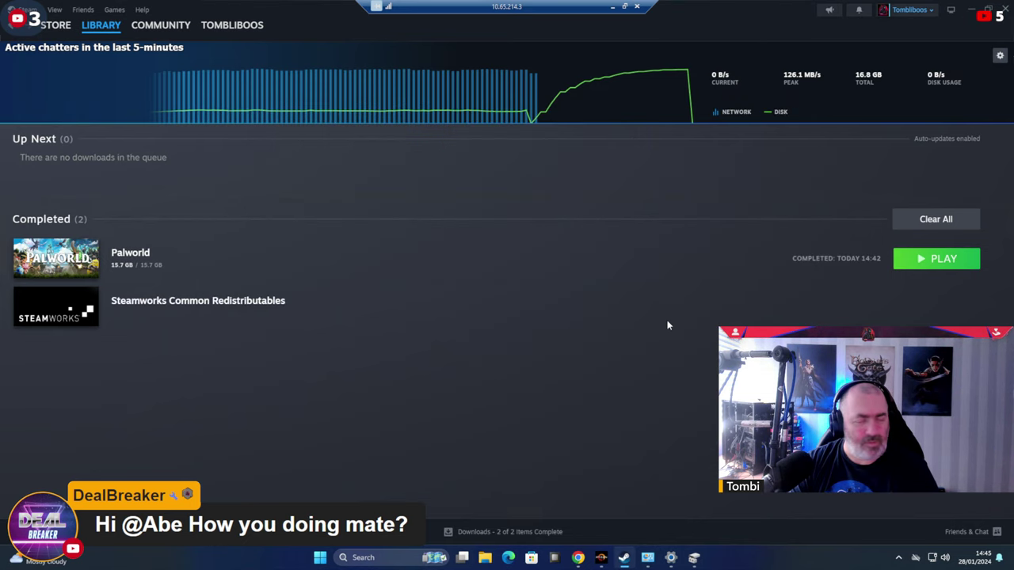
Launch Palworld from the Steam Library, allow the UAC prompt, and dismiss the patch notes.
{"action": "left_click", "coordinate": [937, 258]}
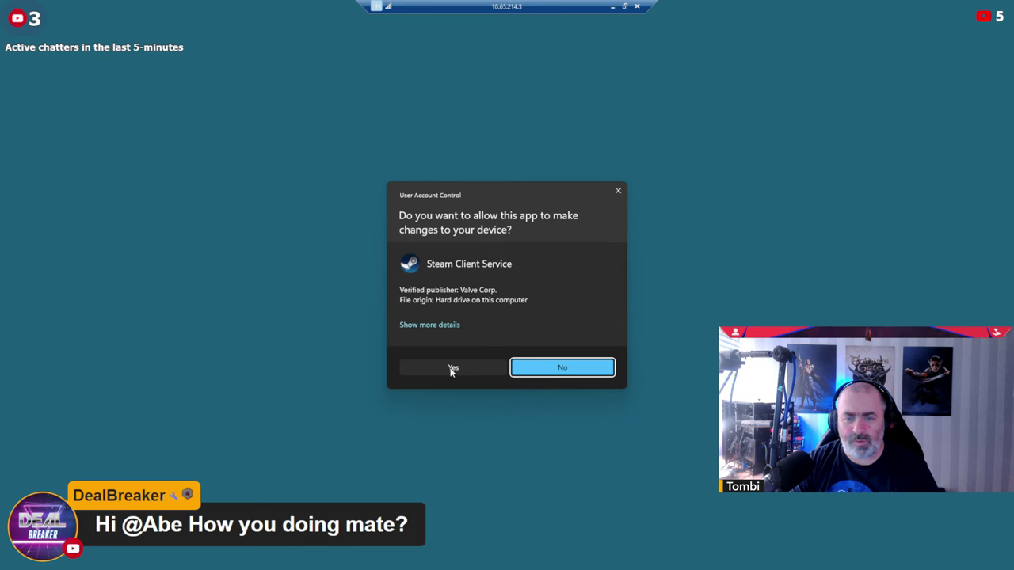
{"action": "left_click", "coordinate": [452, 368]}
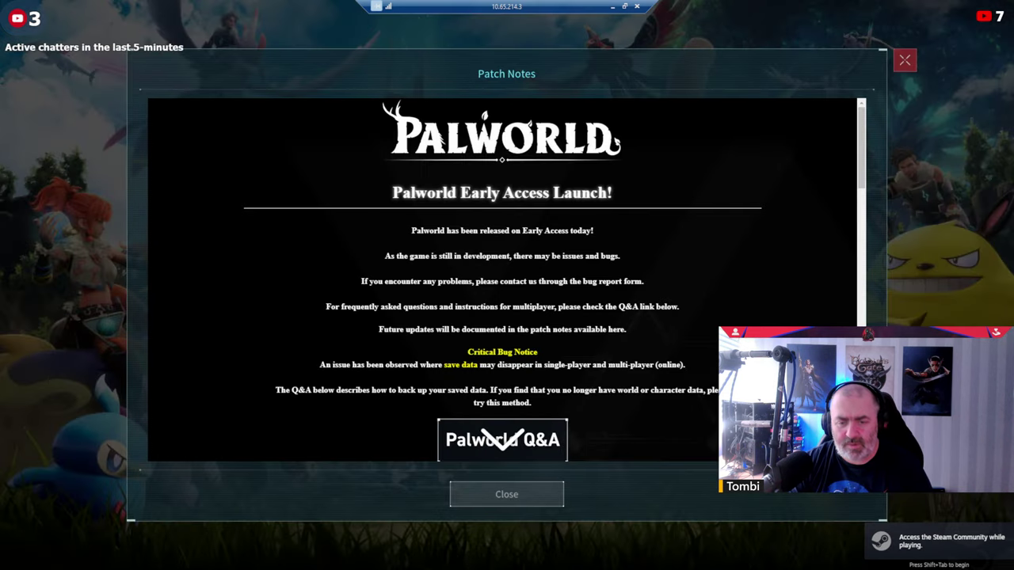
{"action": "left_click", "coordinate": [507, 494]}
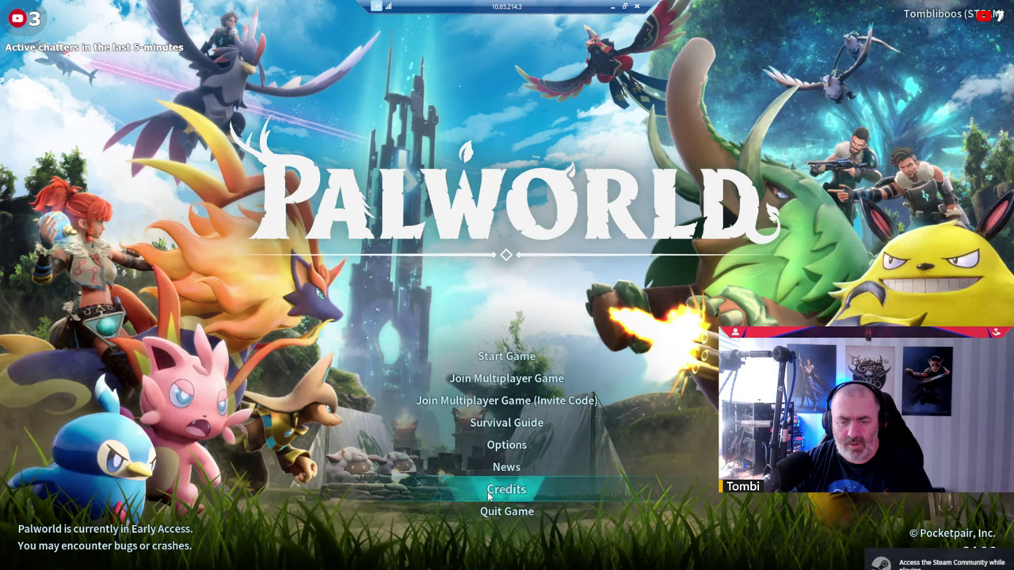
In Options > keyboard settings, set Toggle Sprint OFF and Invert Y Axis ON, and confirm applying.
{"action": "left_click", "coordinate": [511, 447]}
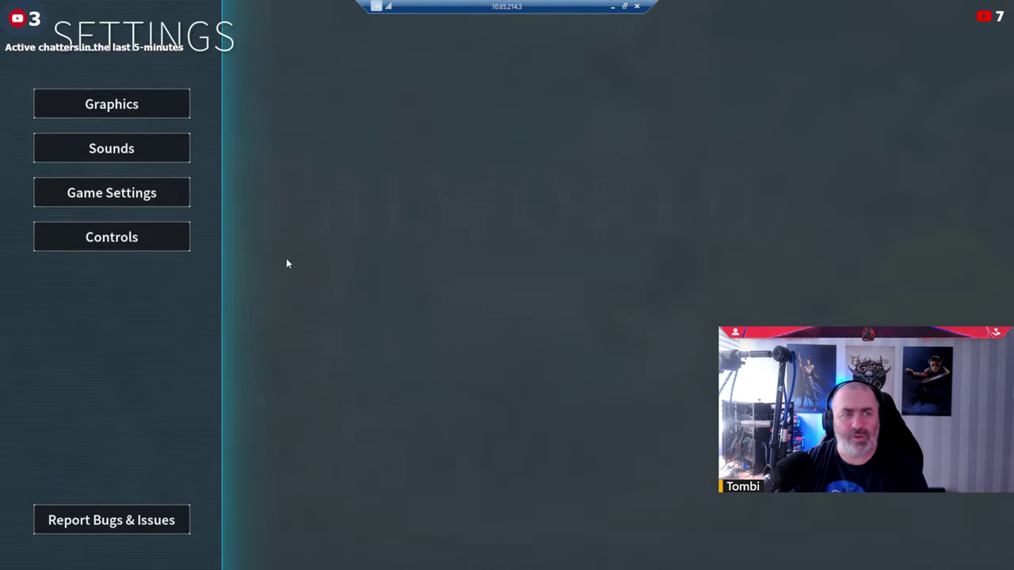
{"action": "left_click", "coordinate": [116, 111]}
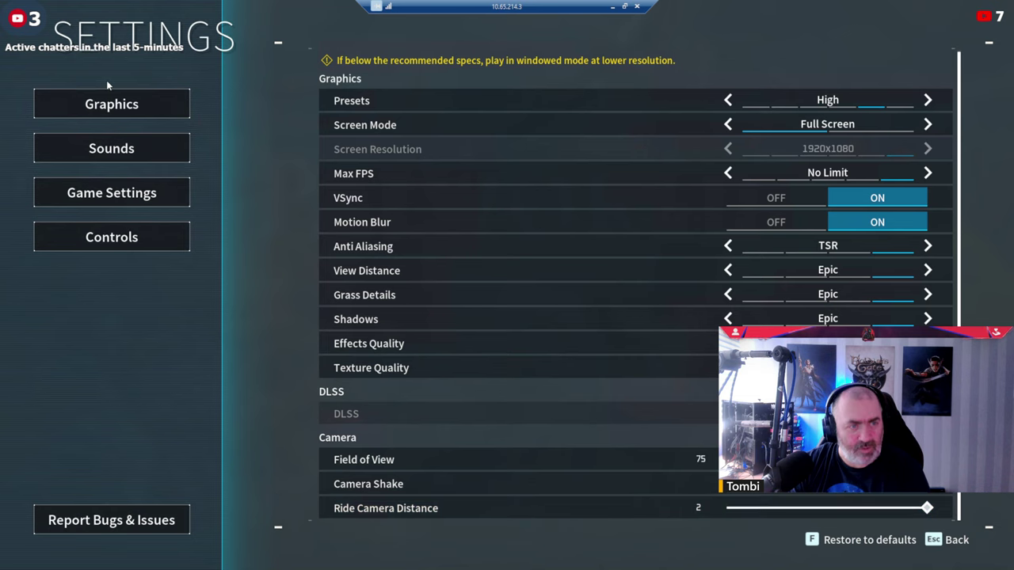
{"action": "left_click", "coordinate": [146, 192]}
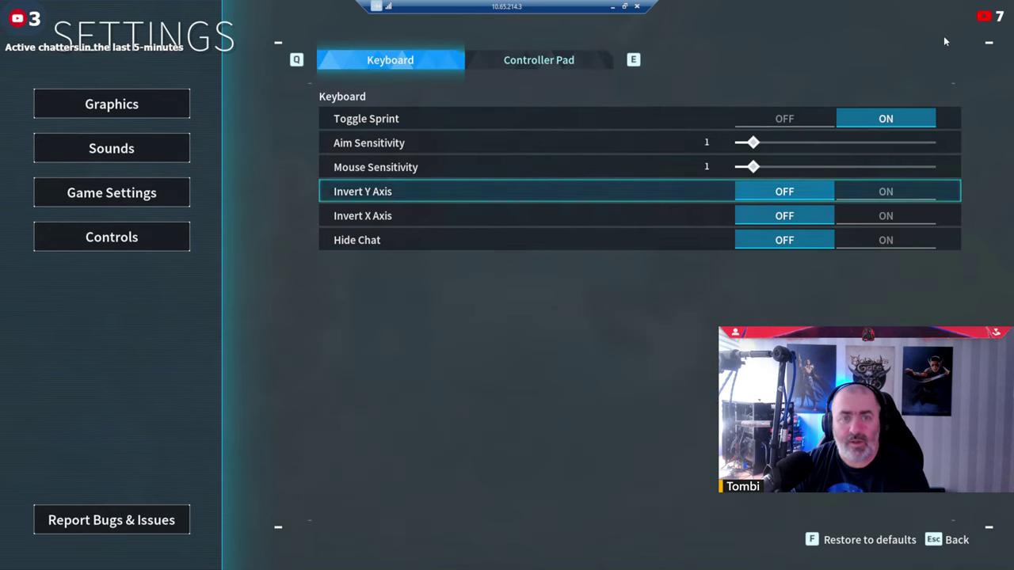
{"action": "left_click", "coordinate": [816, 122]}
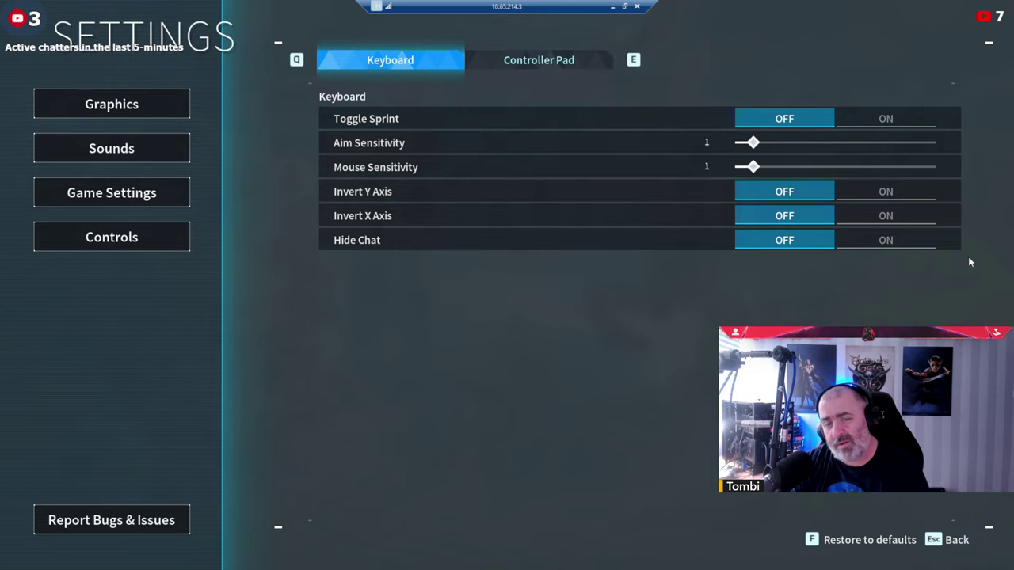
{"action": "left_click", "coordinate": [886, 192]}
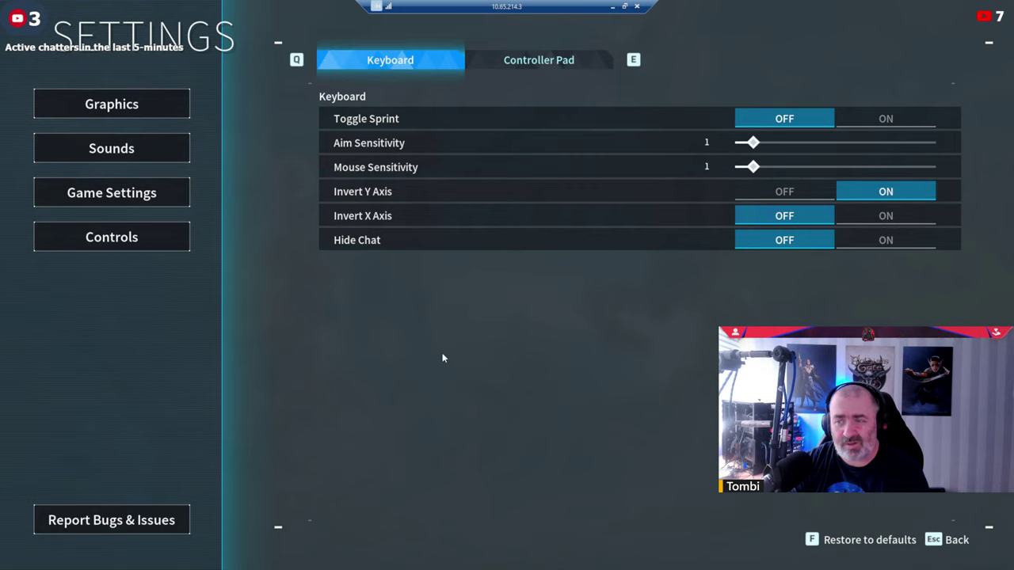
{"action": "left_click", "coordinate": [127, 236]}
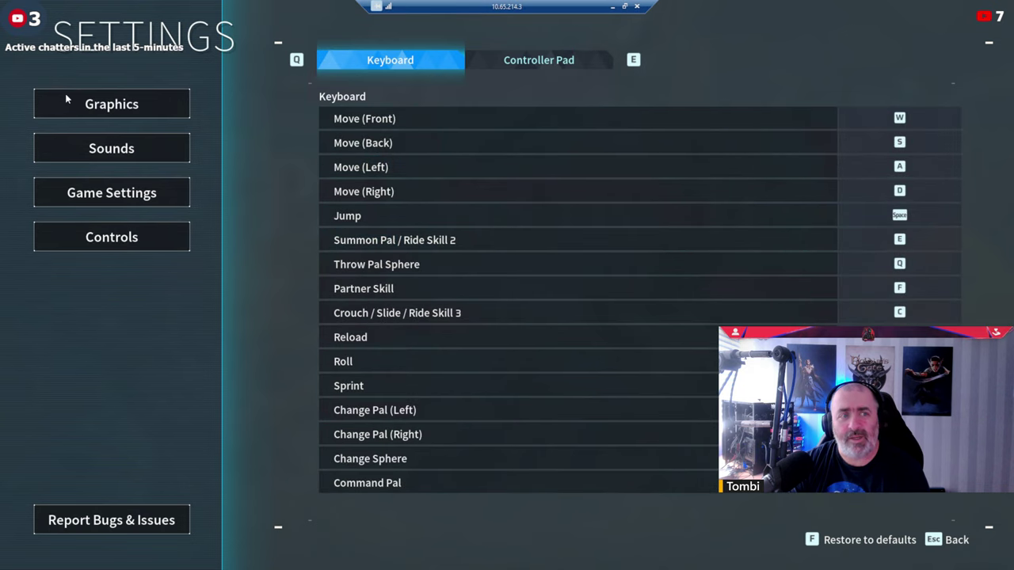
{"action": "key", "text": "Escape"}
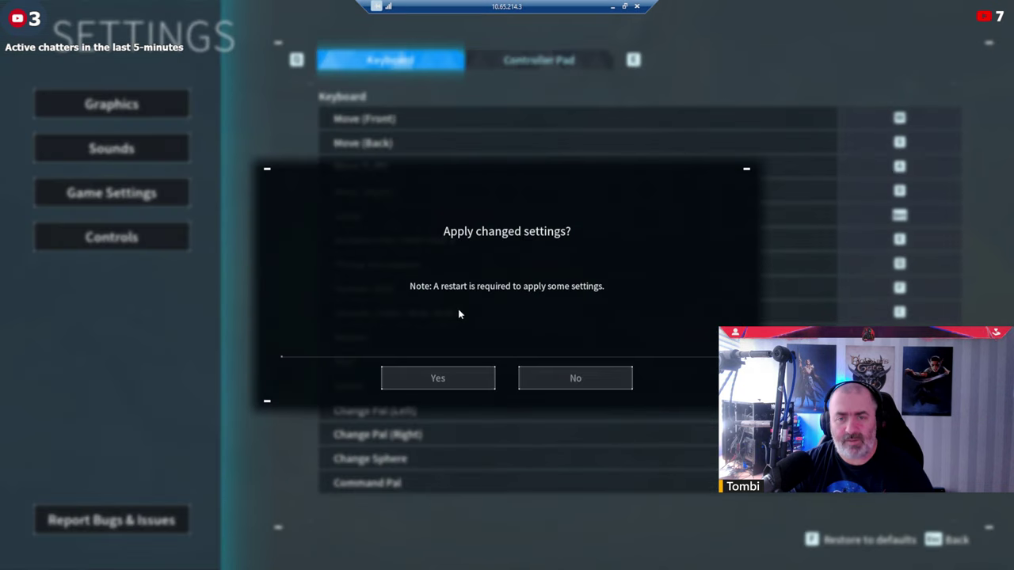
{"action": "left_click", "coordinate": [426, 378]}
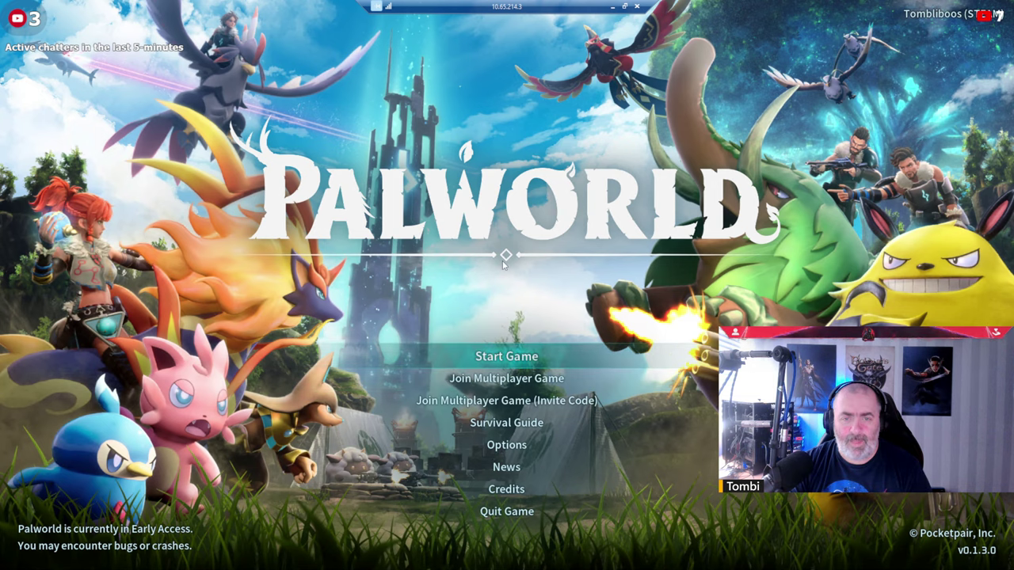
Use Join Multiplayer Game to connect to the server at 10.65.214.176.
{"action": "left_click", "coordinate": [509, 378]}
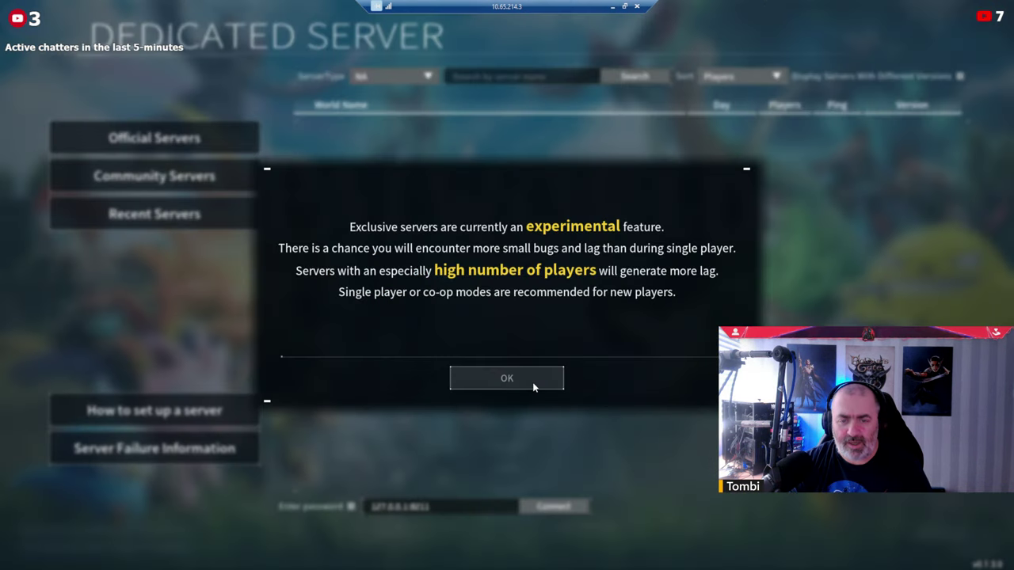
{"action": "left_click", "coordinate": [532, 381]}
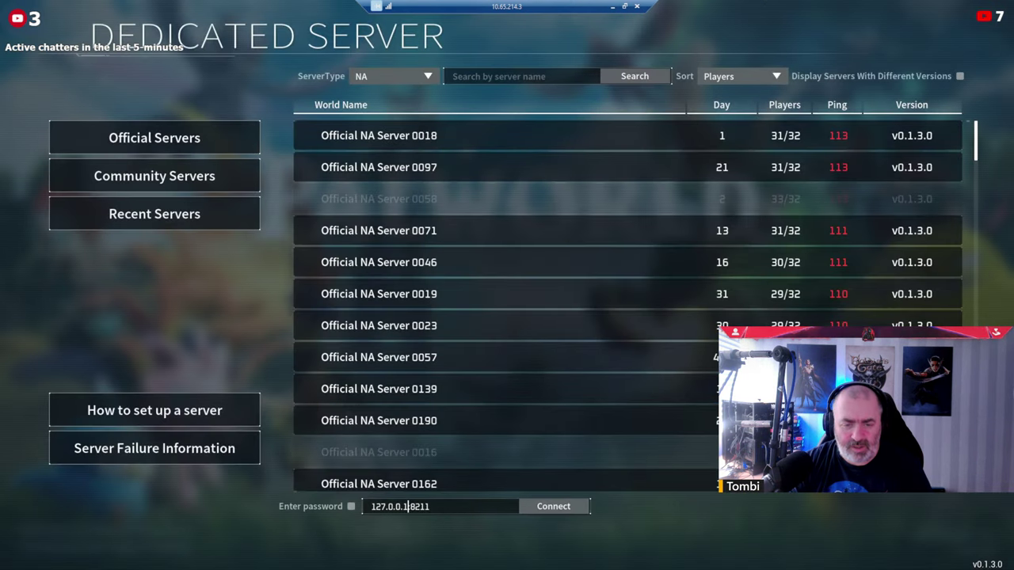
{"action": "type", "text": "10.65.21"}
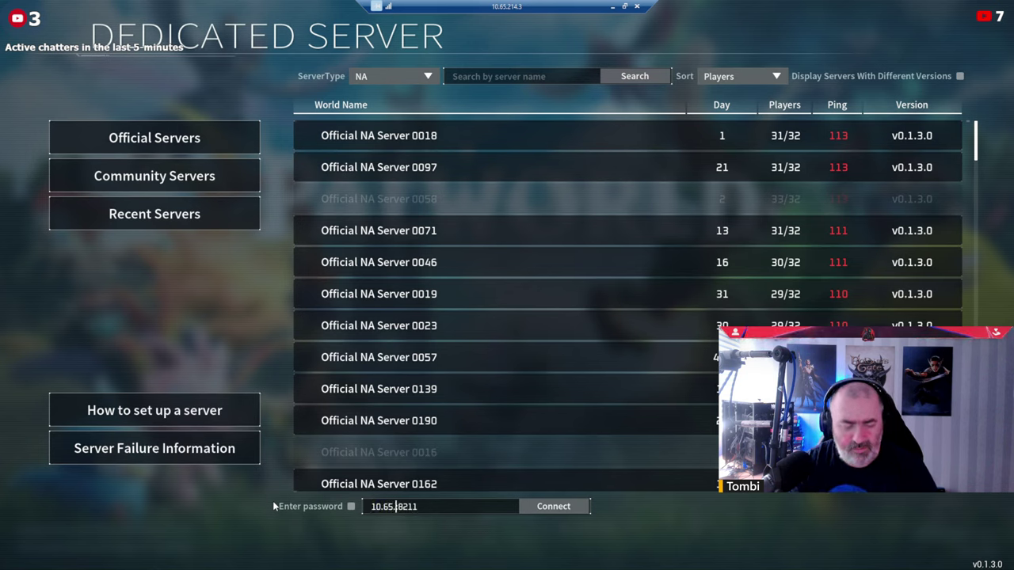
{"action": "type", "text": "4.176"}
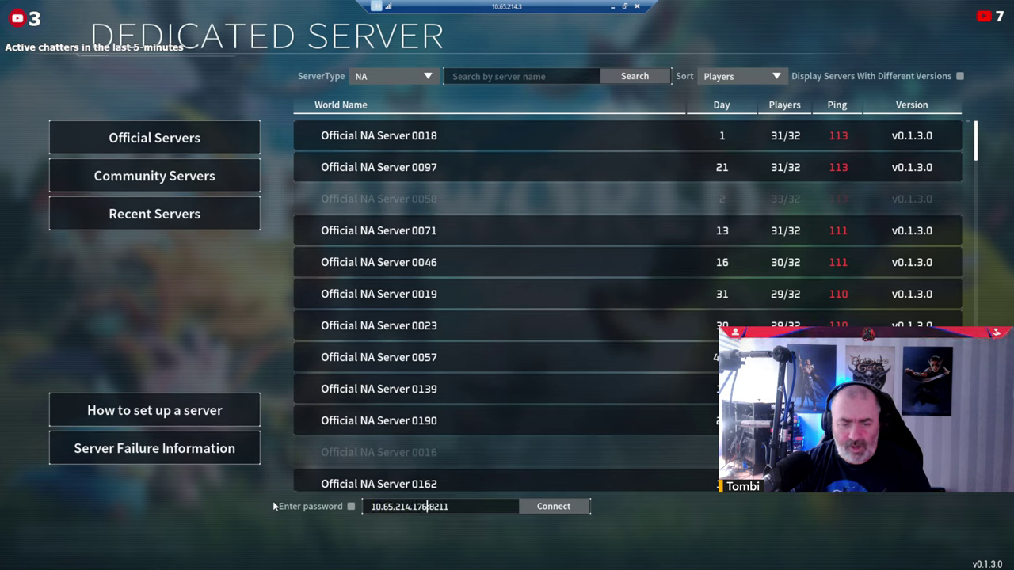
{"action": "left_click", "coordinate": [553, 508]}
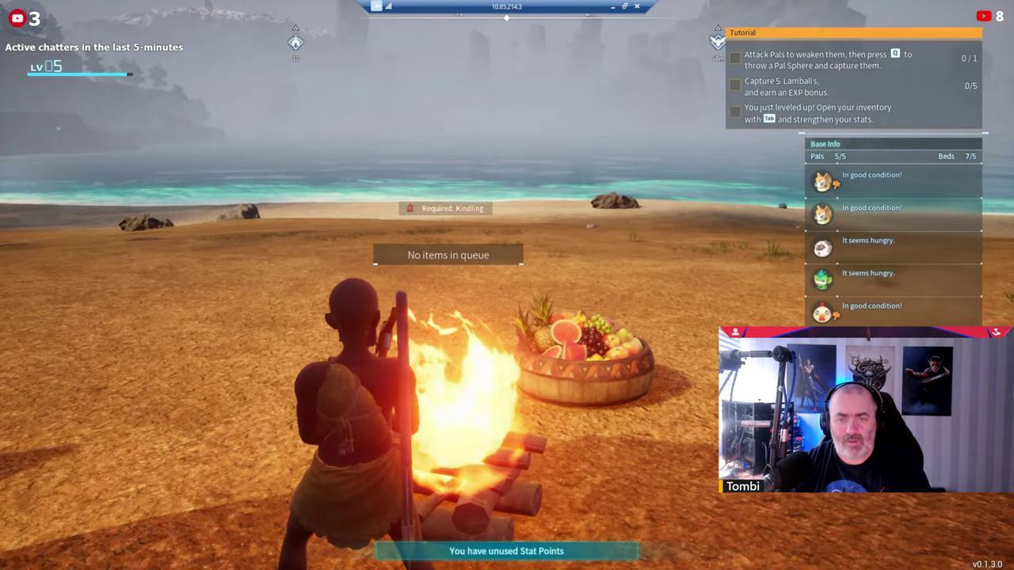
From the pause menu, set Invert X Axis ON and Invert Y Axis OFF, apply, and resume.
{"action": "key", "text": "Escape"}
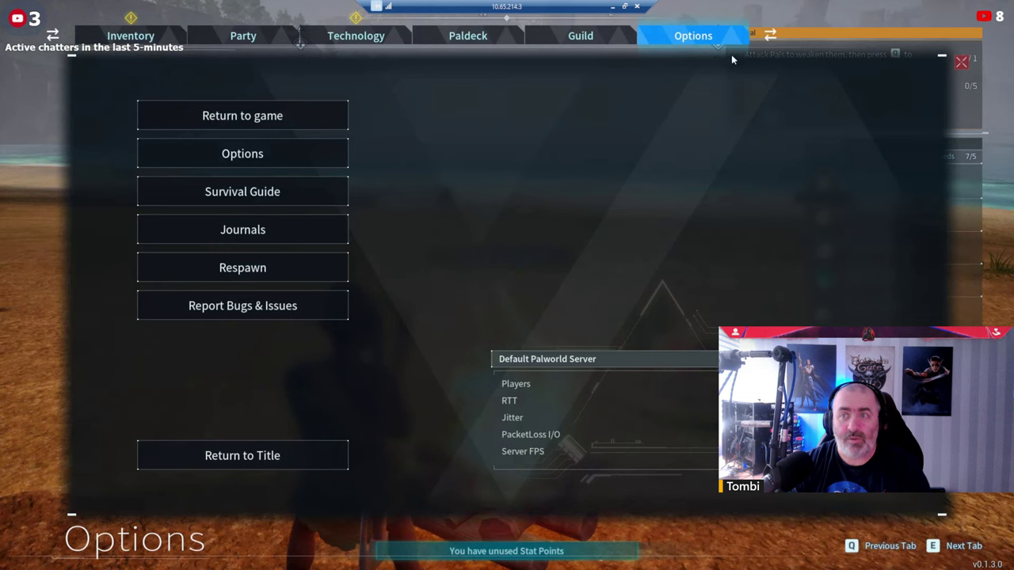
{"action": "left_click", "coordinate": [256, 163]}
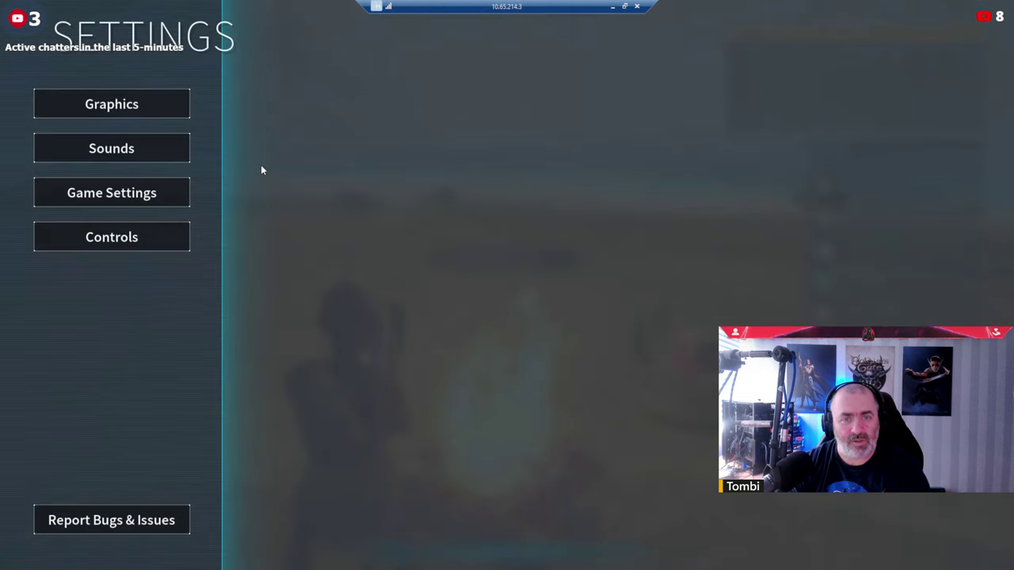
{"action": "left_click", "coordinate": [111, 191]}
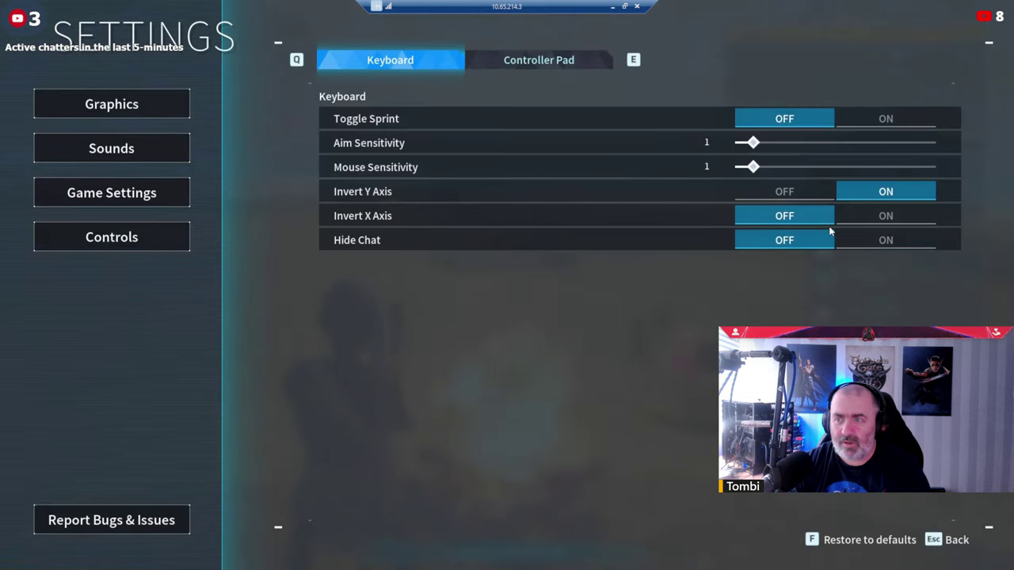
{"action": "left_click", "coordinate": [883, 216]}
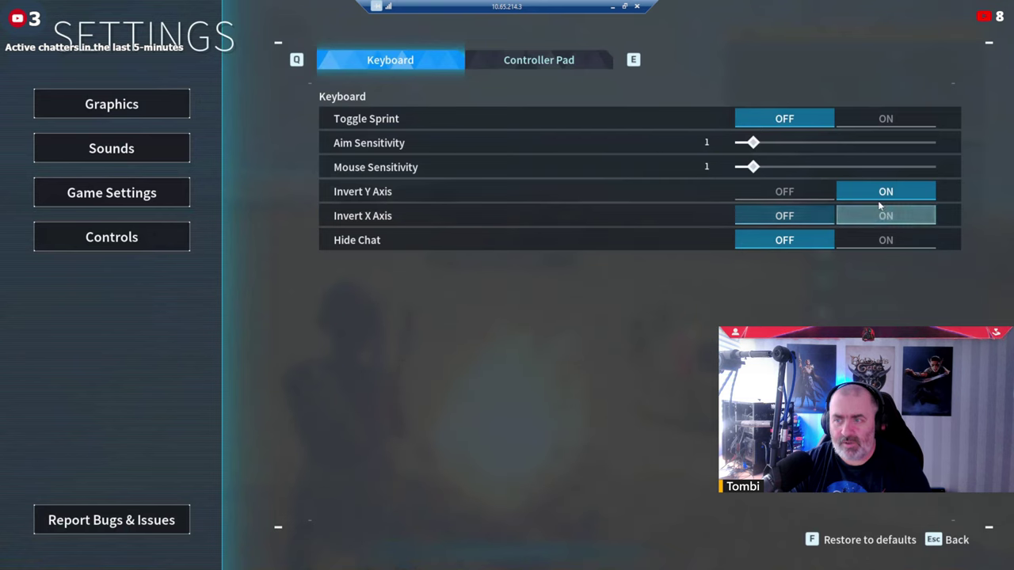
{"action": "left_click", "coordinate": [792, 191]}
{"action": "key", "text": "Escape"}
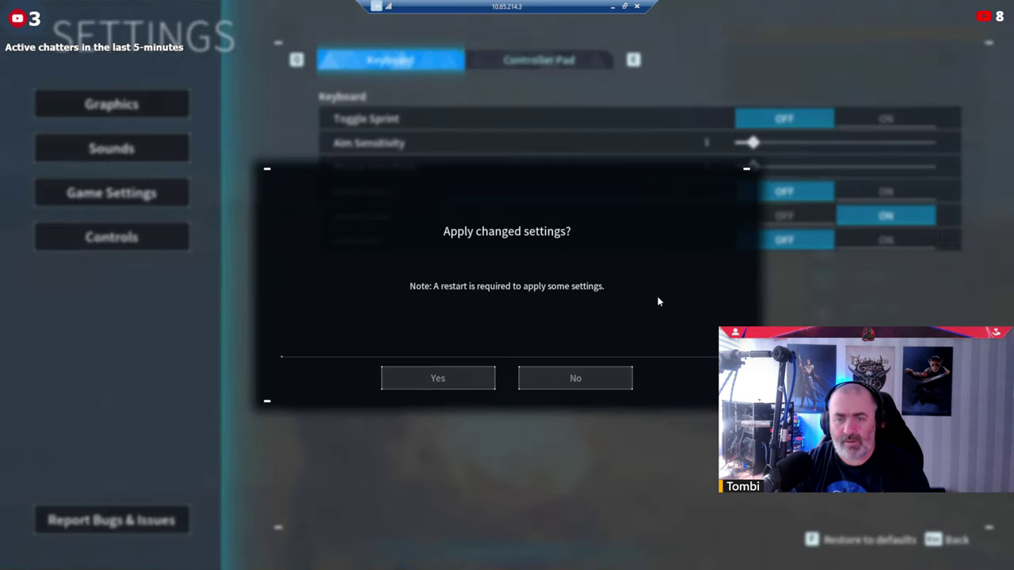
{"action": "left_click", "coordinate": [432, 378]}
{"action": "key", "text": "Escape"}
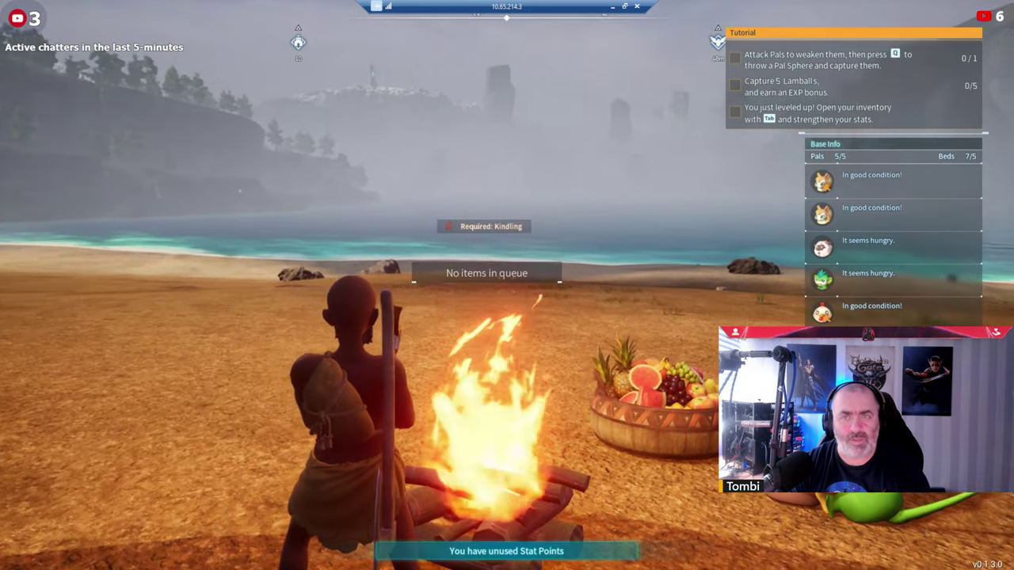
Walk the character past the campfire, briefly pause and resume, then open the Start menu.
{"action": "key", "text": "w"}
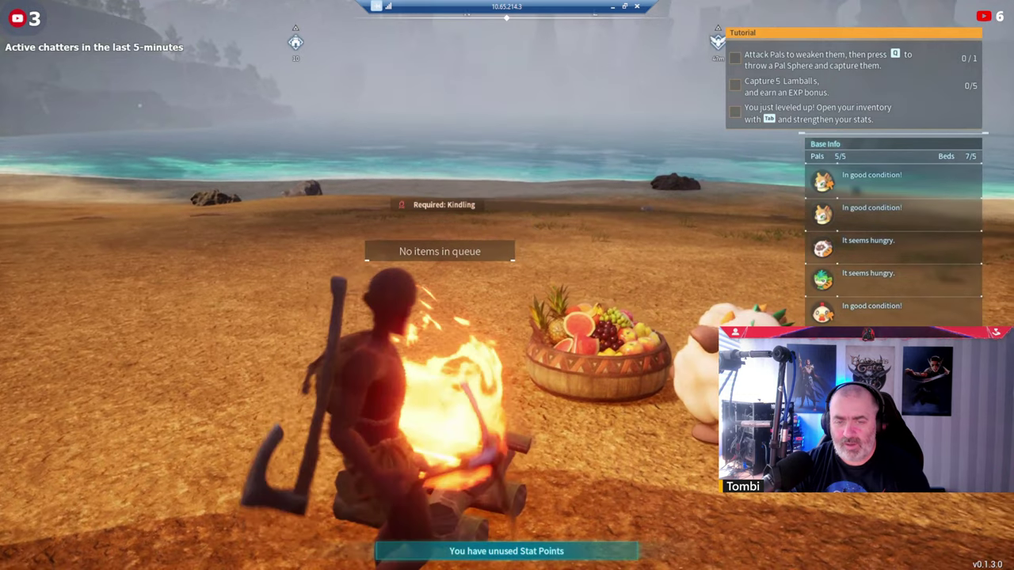
{"action": "key", "text": "Escape"}
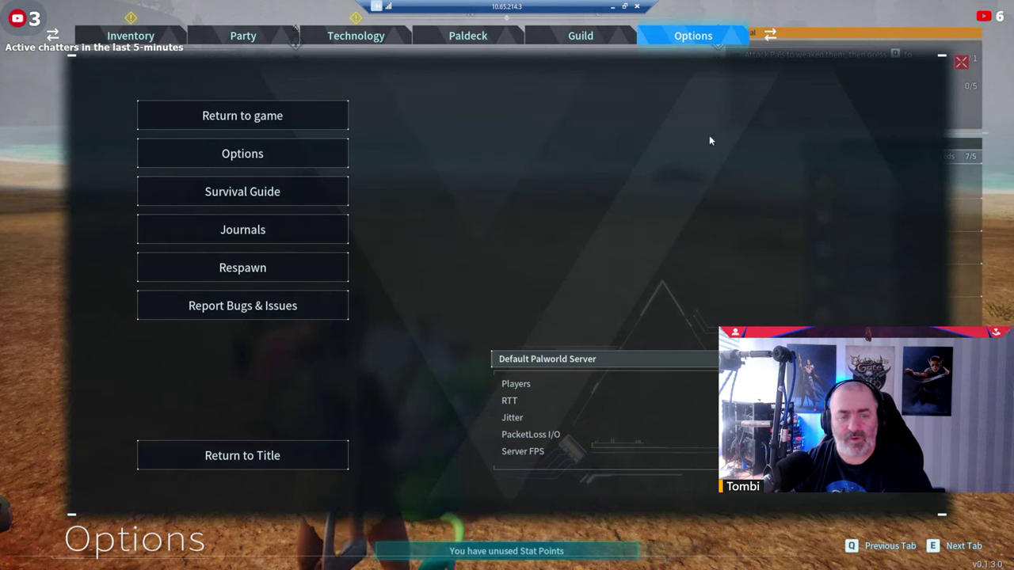
{"action": "key", "text": "Escape"}
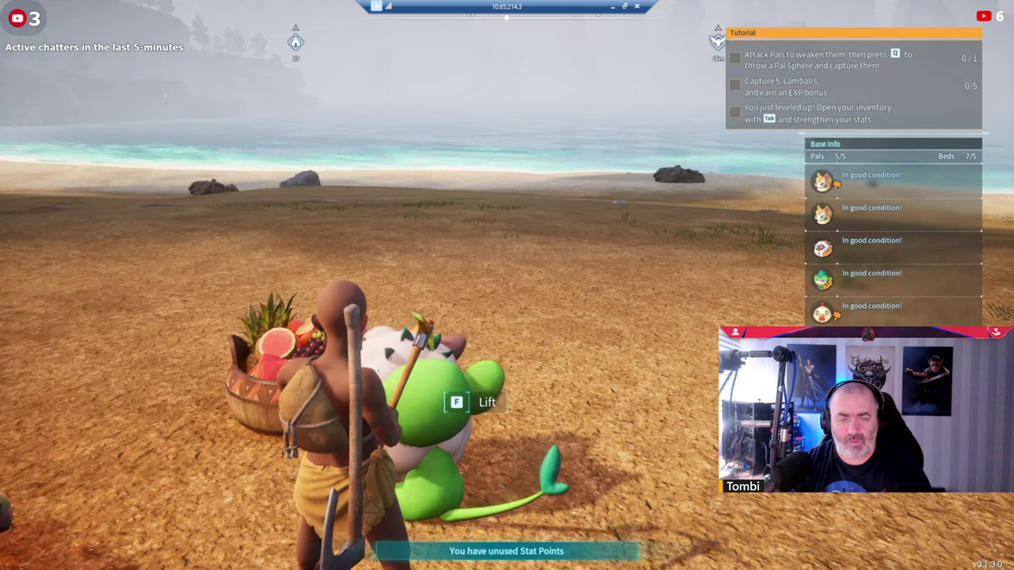
{"action": "key", "text": "super"}
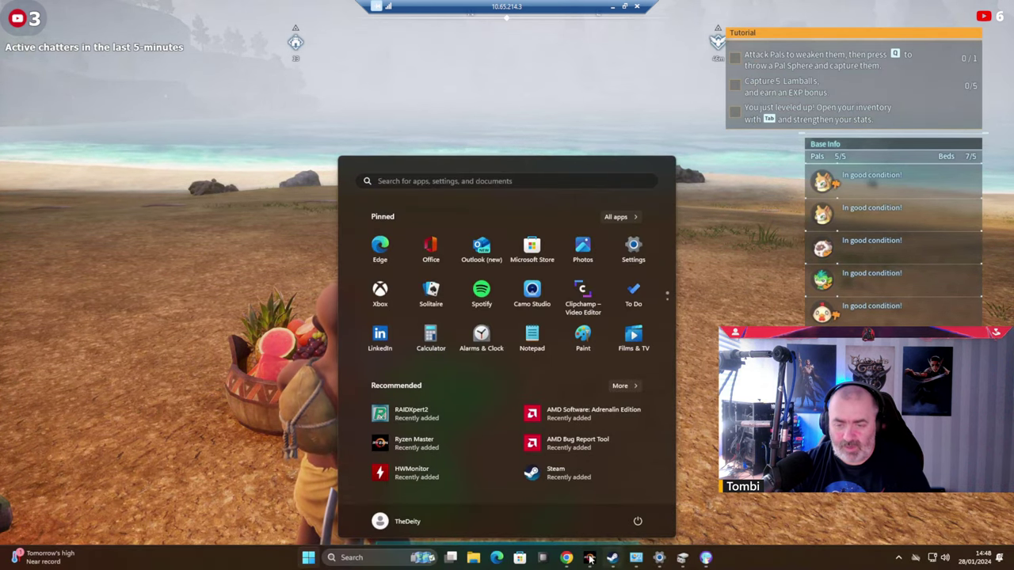
Launch Open Hardware Monitor with admin rights and move it to the screen's right edge.
{"action": "left_click", "coordinate": [589, 559]}
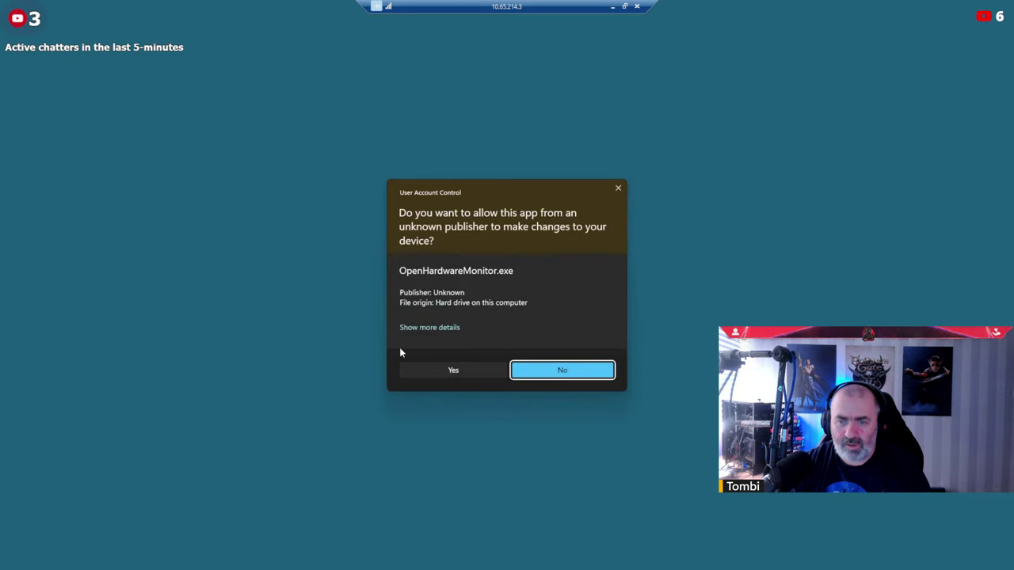
{"action": "left_click", "coordinate": [437, 374]}
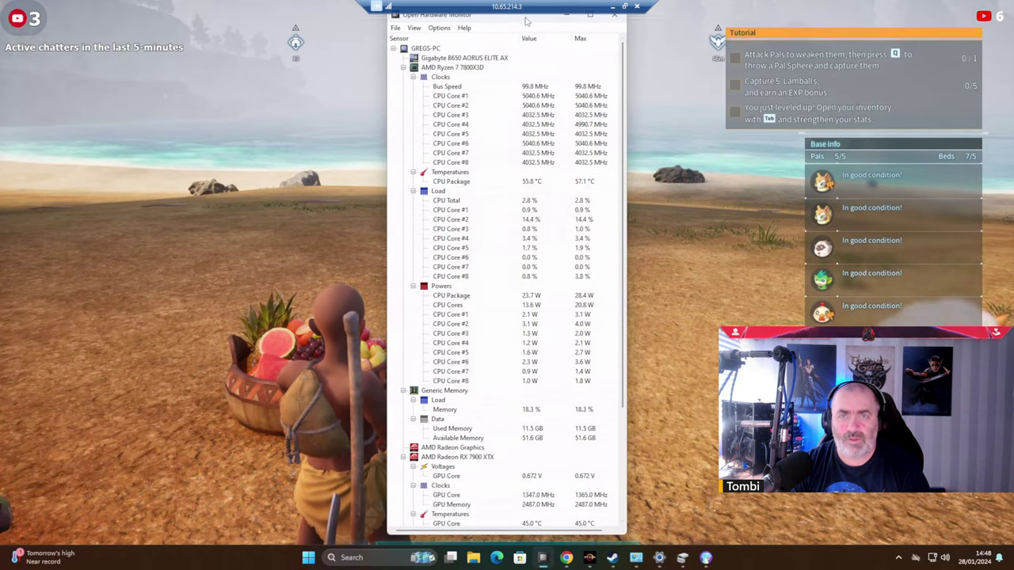
{"action": "left_click_drag", "start_coordinate": [526, 21], "coordinate": [898, 15]}
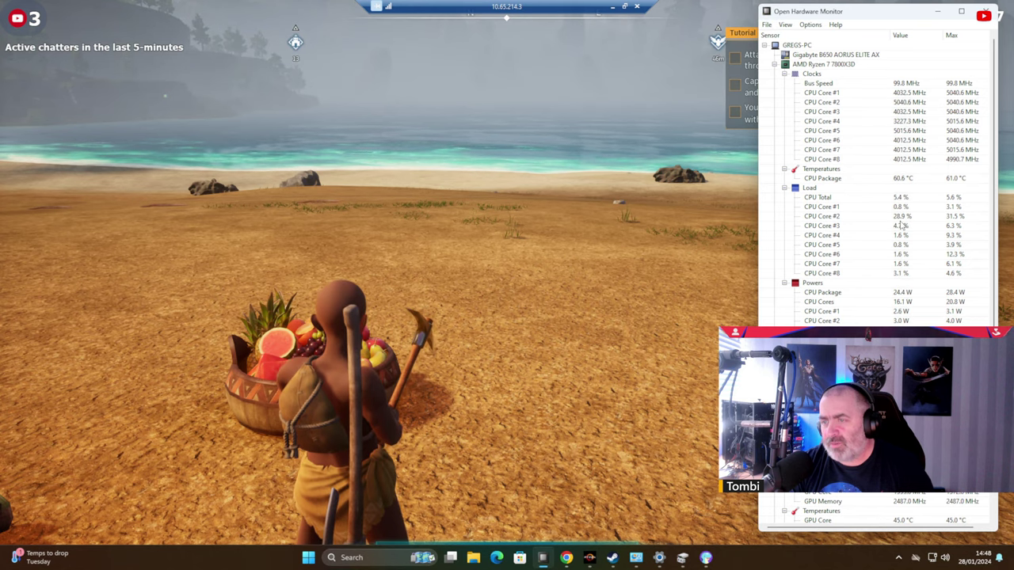
Open Task Manager's Performance page with the CPU graph showing logical processors, and enlarge it.
{"action": "right_click", "coordinate": [862, 566]}
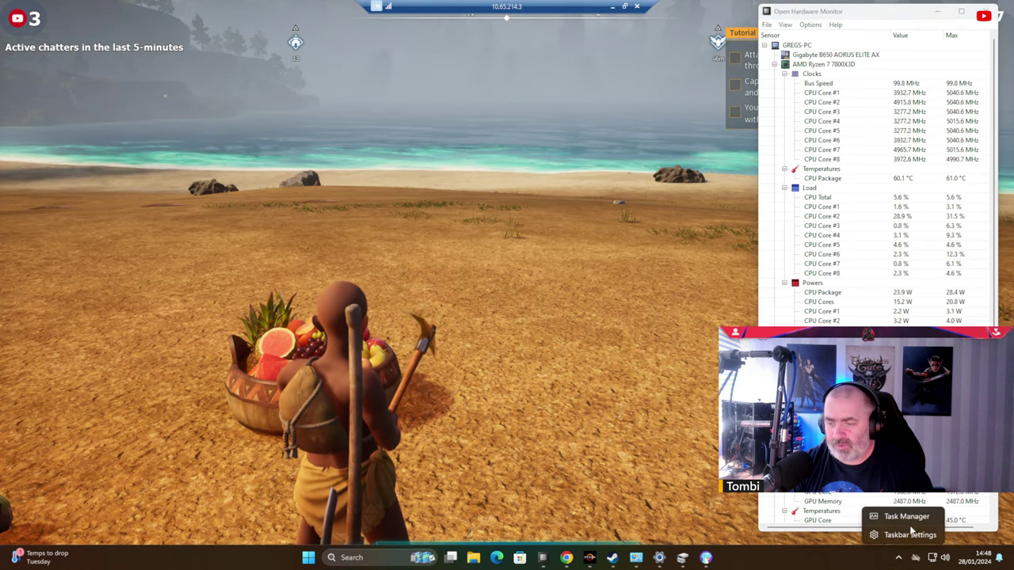
{"action": "left_click", "coordinate": [905, 519]}
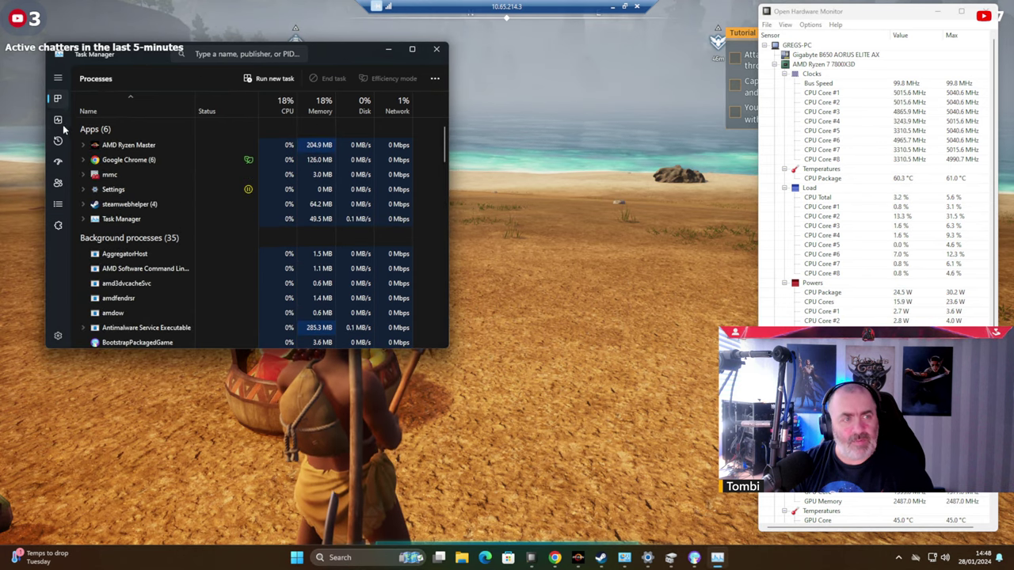
{"action": "left_click", "coordinate": [57, 119]}
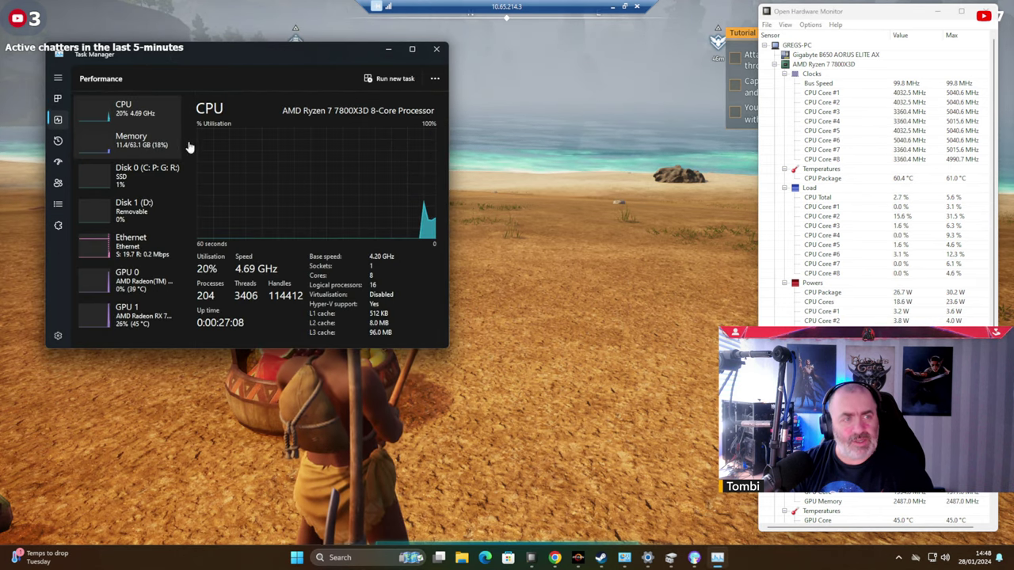
{"action": "right_click", "coordinate": [340, 170]}
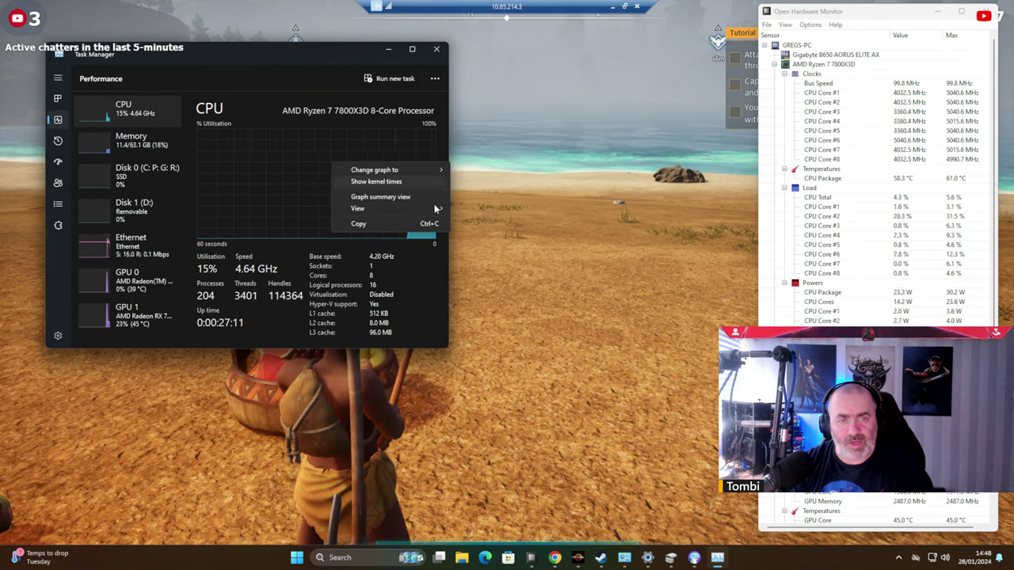
{"action": "mouse_move", "coordinate": [428, 169]}
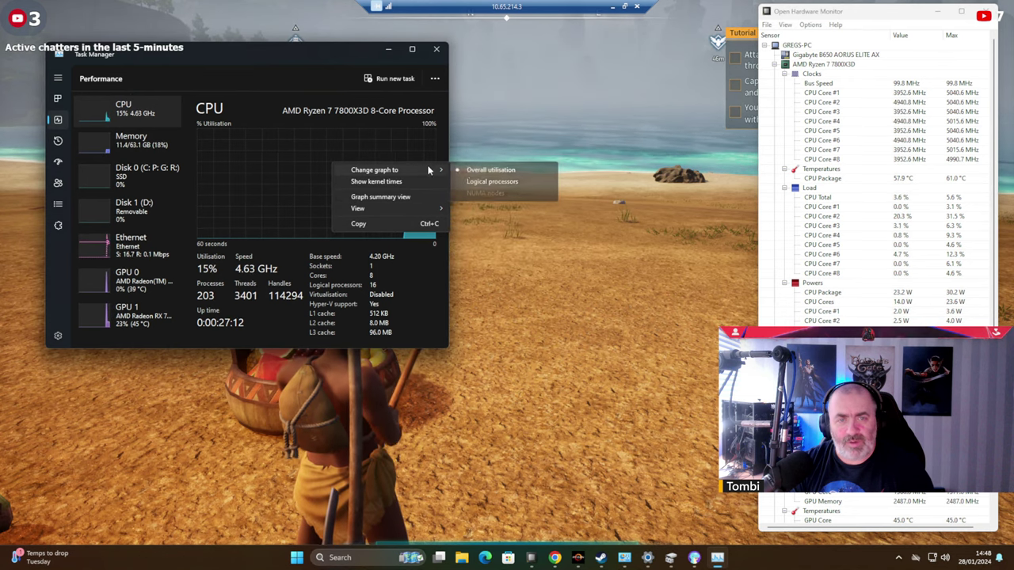
{"action": "left_click", "coordinate": [492, 181]}
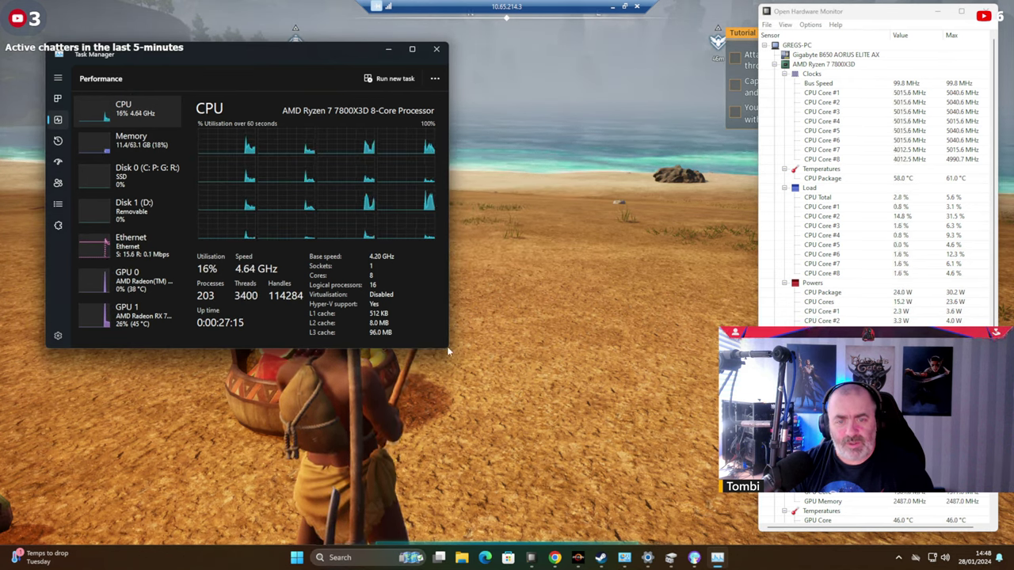
{"action": "left_click_drag", "start_coordinate": [448, 346], "coordinate": [679, 496]}
Enlarge Task Manager further, then open Taskbar settings from the taskbar's right-click menu.
{"action": "mouse_move", "coordinate": [762, 528]}
{"action": "left_mouse_down"}
{"action": "mouse_move", "coordinate": [784, 542]}
{"action": "mouse_move", "coordinate": [744, 537]}
{"action": "left_mouse_up"}
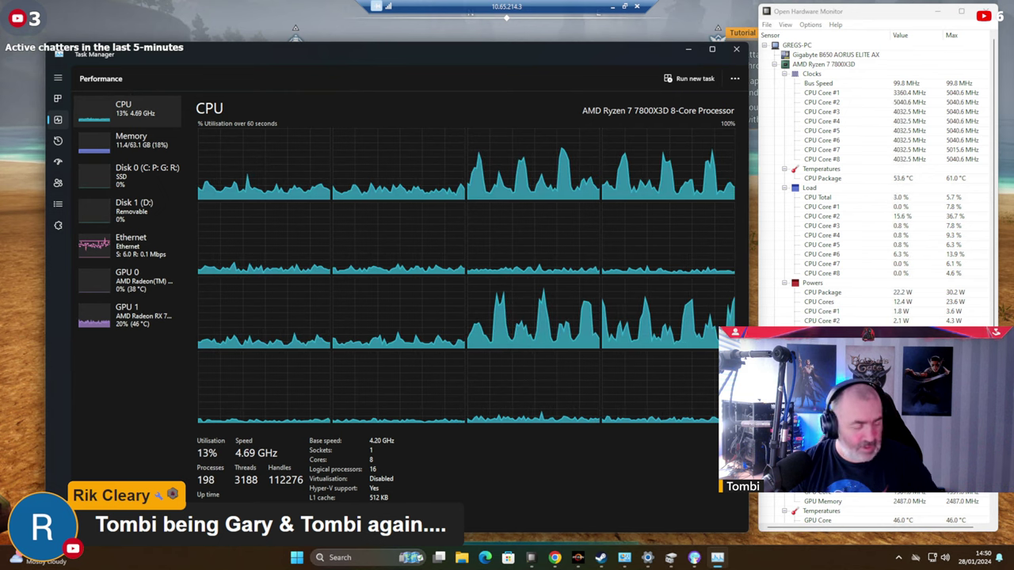
{"action": "key", "text": "super"}
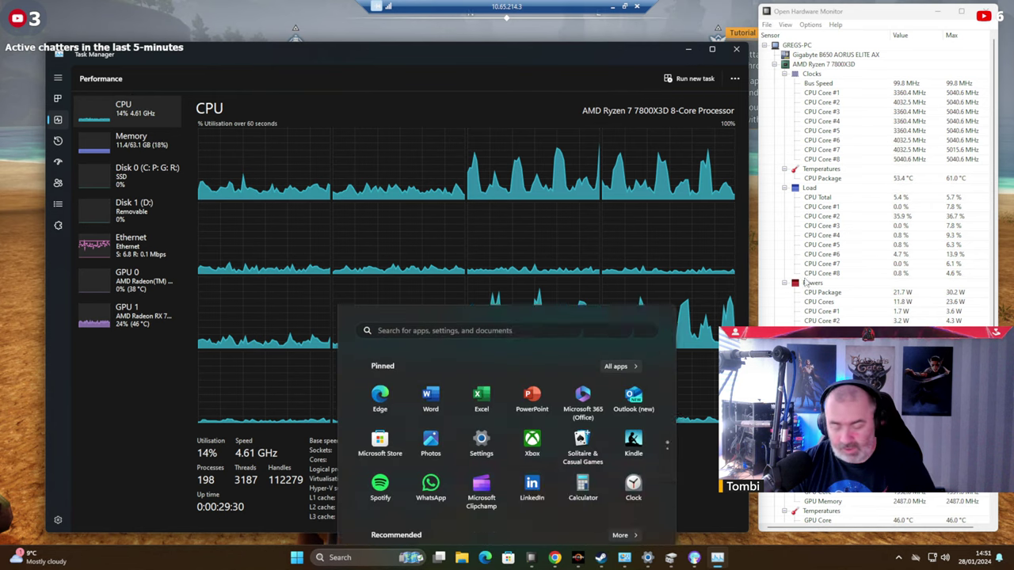
{"action": "right_click", "coordinate": [856, 557]}
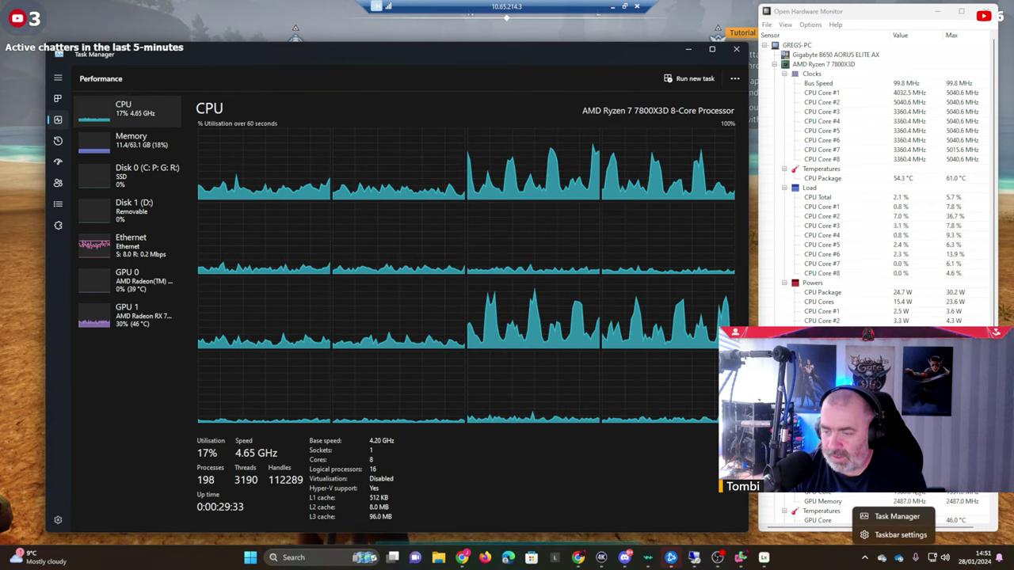
{"action": "left_click", "coordinate": [897, 535]}
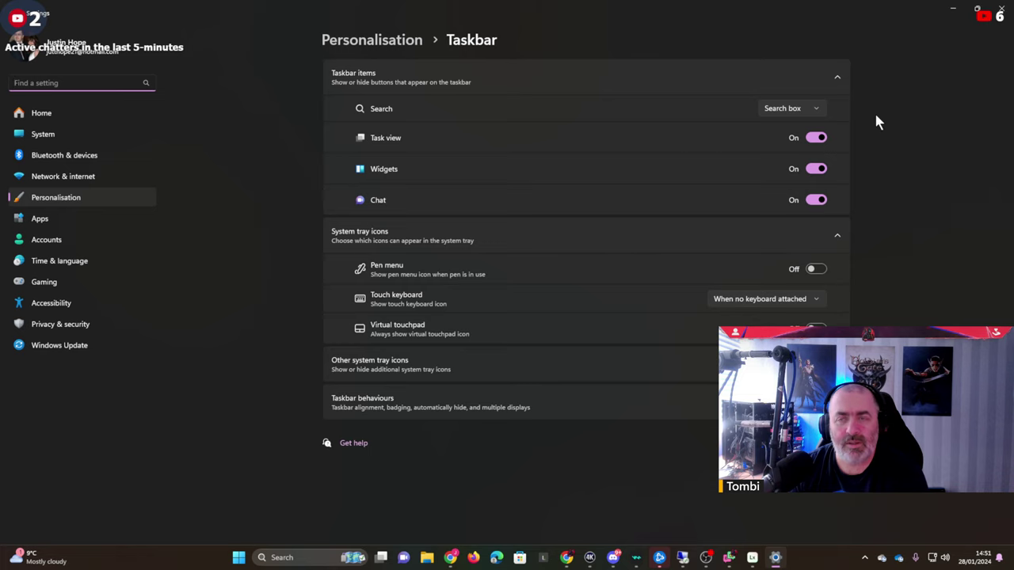
Close the taskbar settings and open the volume mixer from the sound icon.
{"action": "left_click", "coordinate": [1001, 7]}
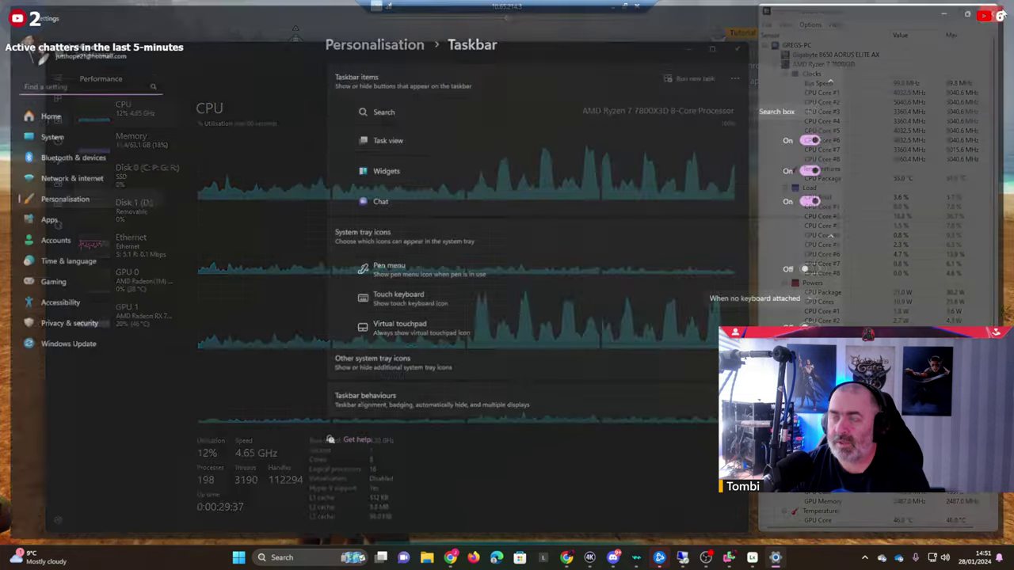
{"action": "key", "text": "super"}
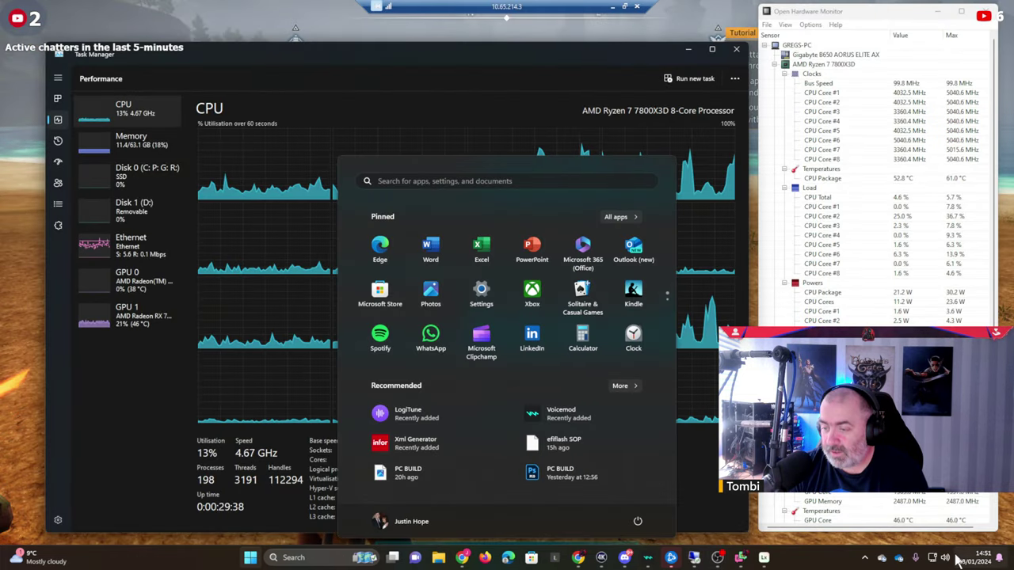
{"action": "right_click", "coordinate": [947, 557]}
{"action": "left_click", "coordinate": [933, 511]}
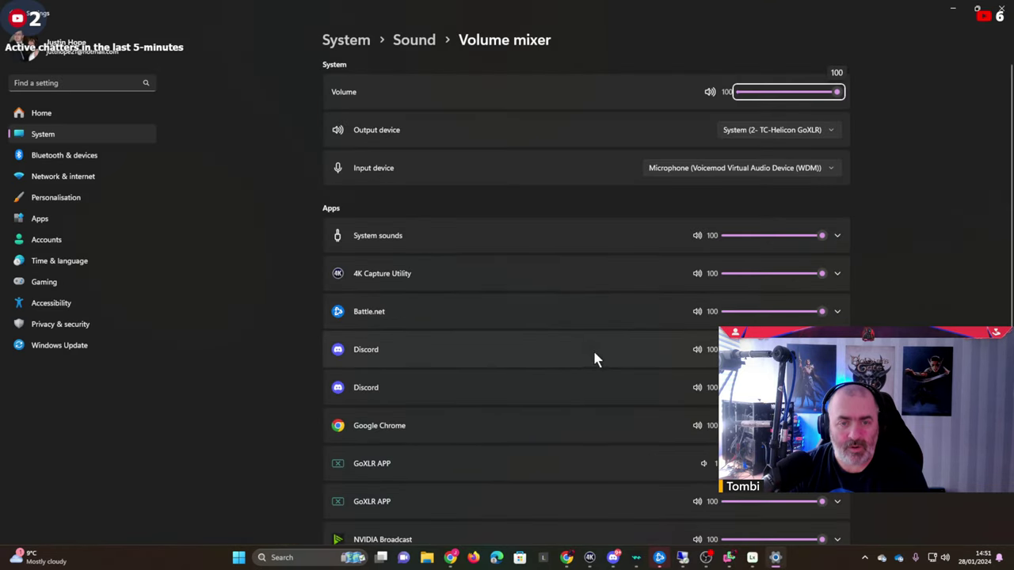
Set the system input device to Chat Mic (2- TC-Helicon GoXLR).
{"action": "scroll", "coordinate": [571, 333], "scroll_direction": "down", "scroll_amount": 5}
{"action": "scroll", "coordinate": [464, 451], "scroll_direction": "up", "scroll_amount": 10}
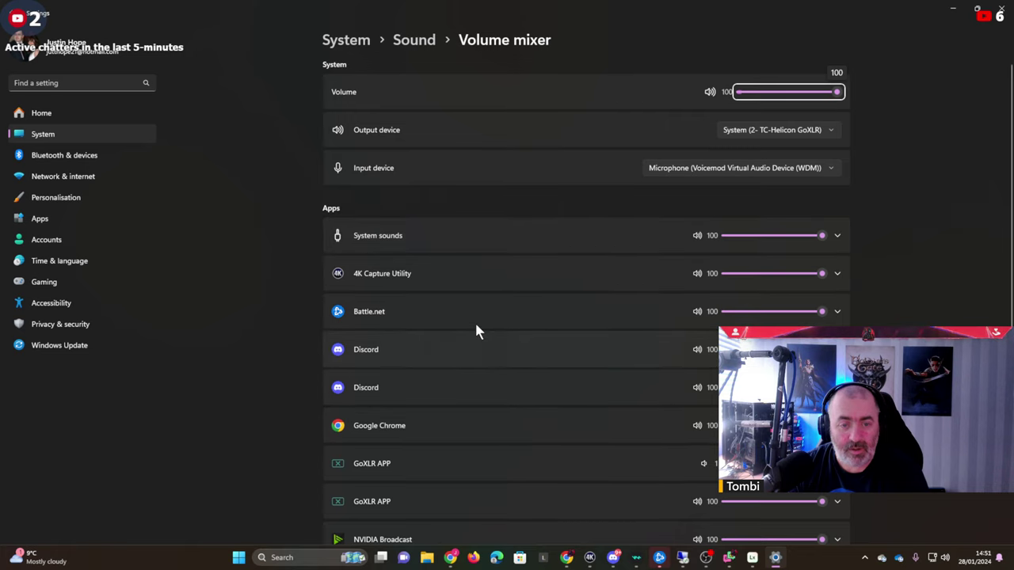
{"action": "scroll", "coordinate": [504, 319], "scroll_direction": "down", "scroll_amount": 2}
{"action": "scroll", "coordinate": [505, 316], "scroll_direction": "down", "scroll_amount": 3}
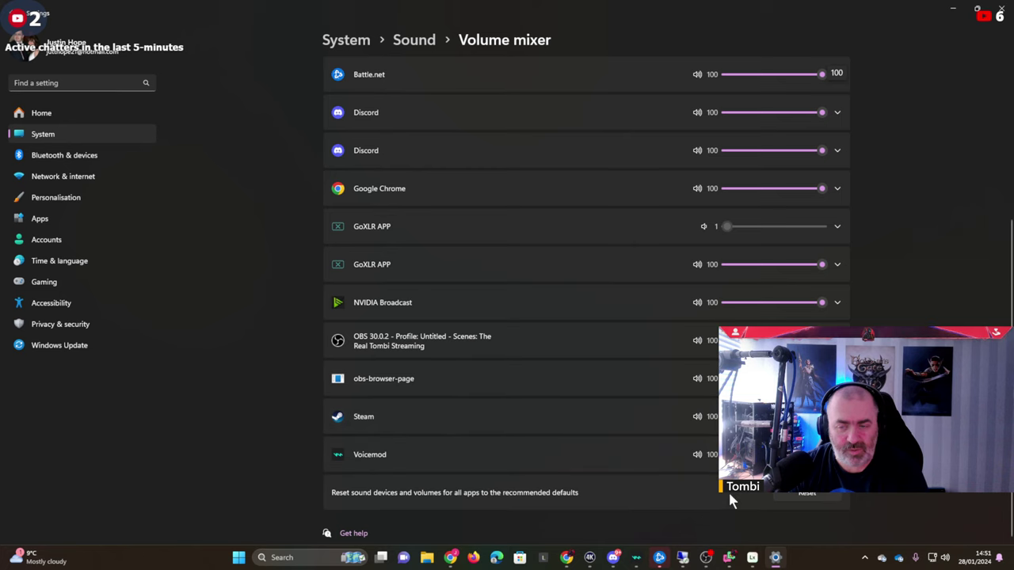
{"action": "scroll", "coordinate": [587, 317], "scroll_direction": "up", "scroll_amount": 5}
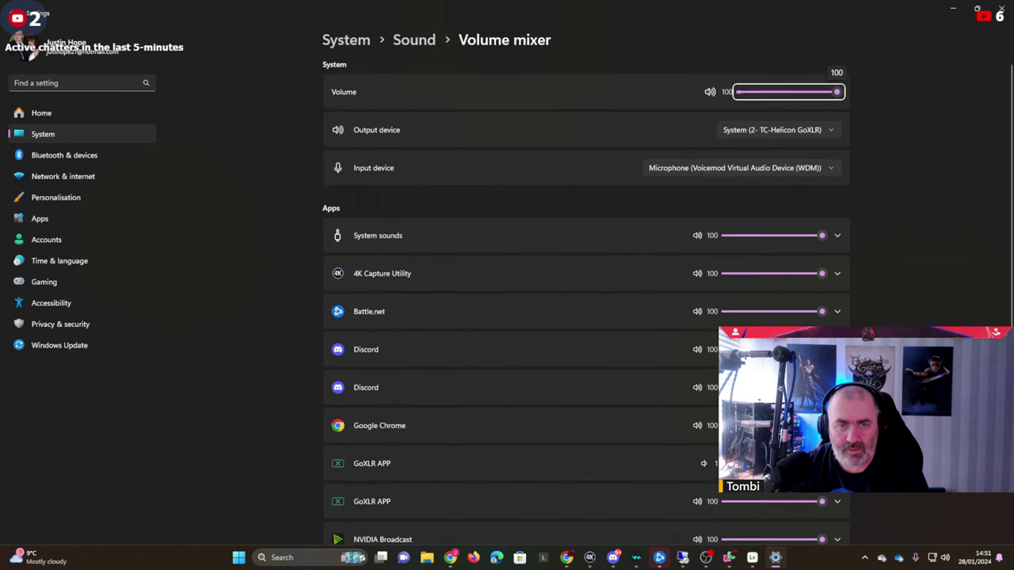
{"action": "left_click", "coordinate": [788, 167]}
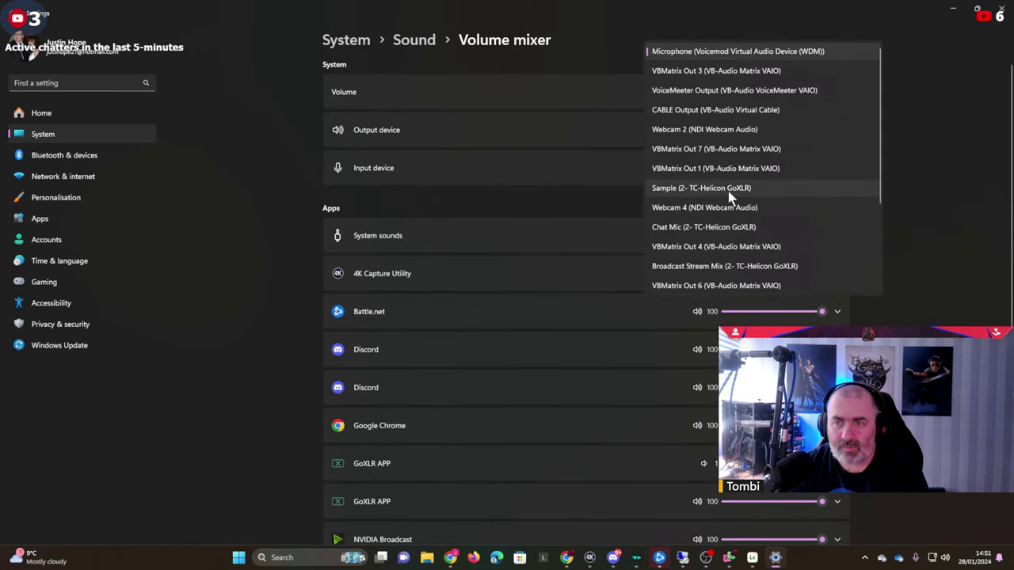
{"action": "left_click", "coordinate": [667, 229]}
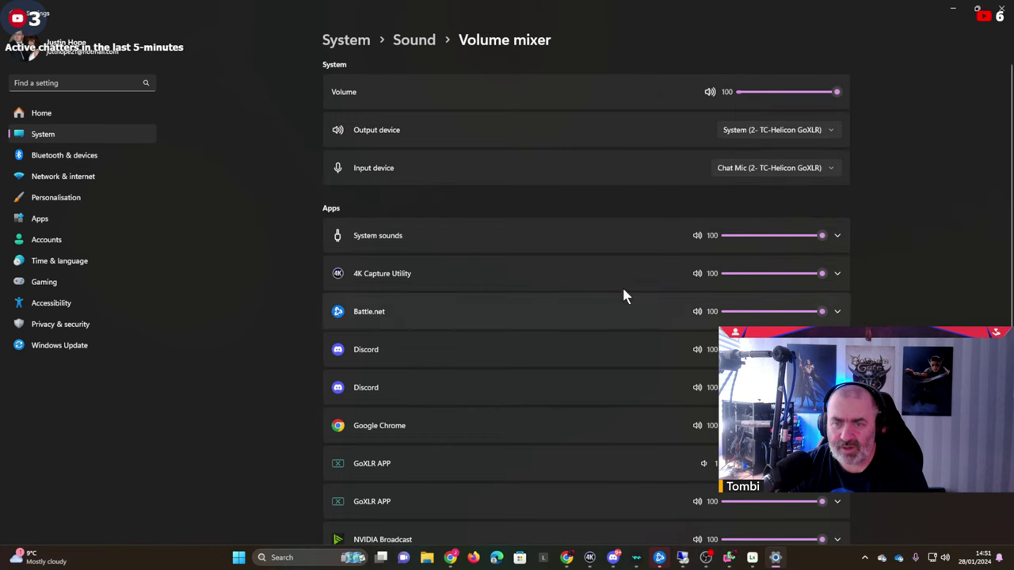
{"action": "scroll", "coordinate": [590, 277], "scroll_direction": "down", "scroll_amount": 3}
{"action": "scroll", "coordinate": [447, 127], "scroll_direction": "up", "scroll_amount": 3}
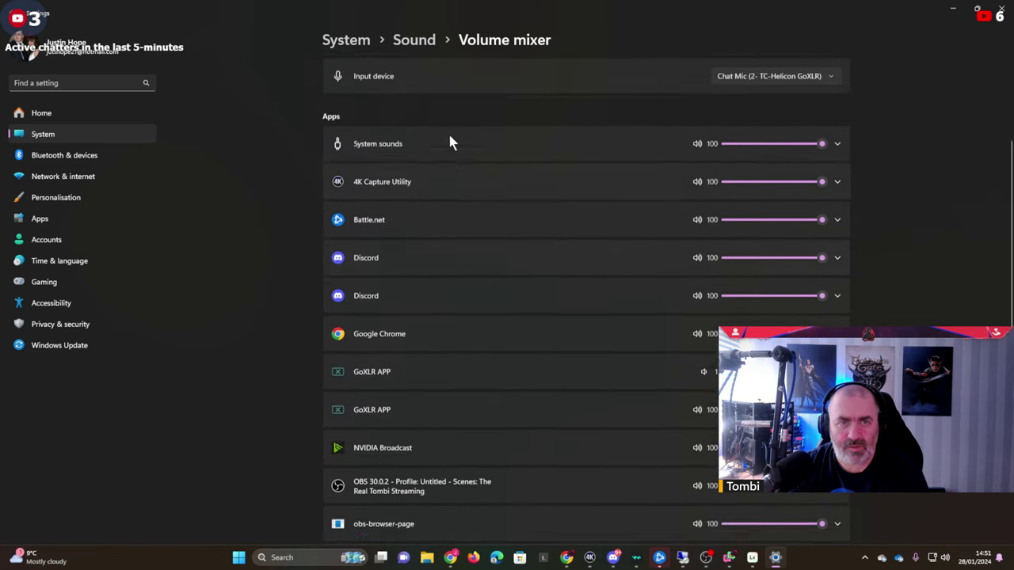
Expand 4K Capture Utility's row and set its output device to Game (2- TC-Helicon GoXLR).
{"action": "left_click", "coordinate": [490, 305]}
{"action": "left_click", "coordinate": [523, 275]}
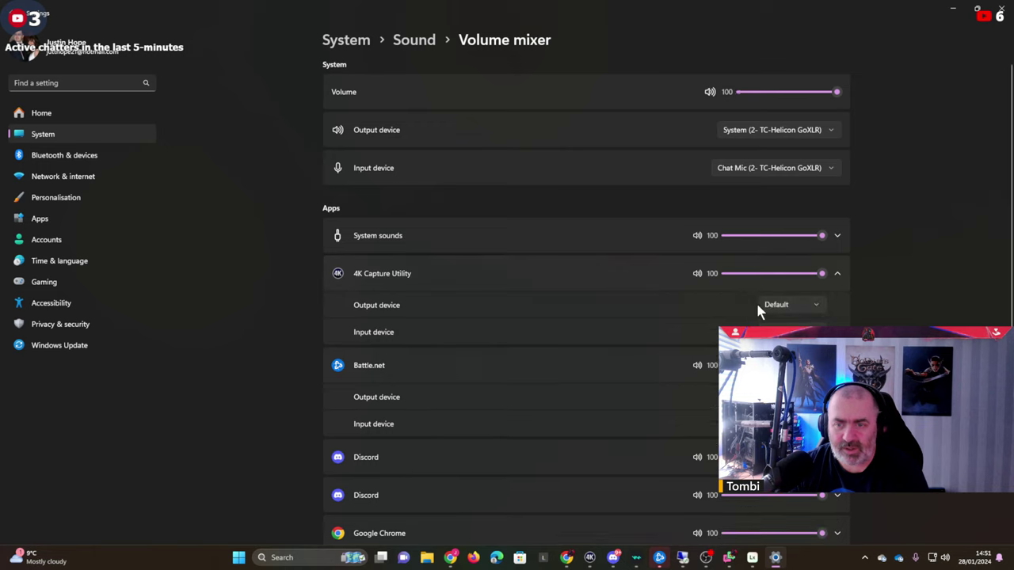
{"action": "left_click", "coordinate": [767, 306]}
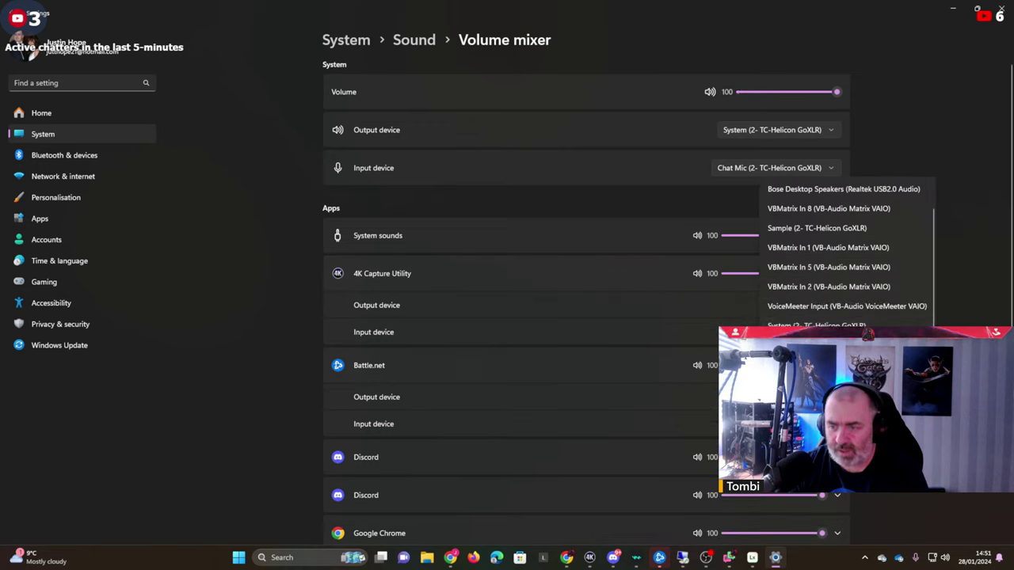
{"action": "scroll", "coordinate": [840, 254], "scroll_direction": "down", "scroll_amount": 1}
{"action": "left_click", "coordinate": [823, 340]}
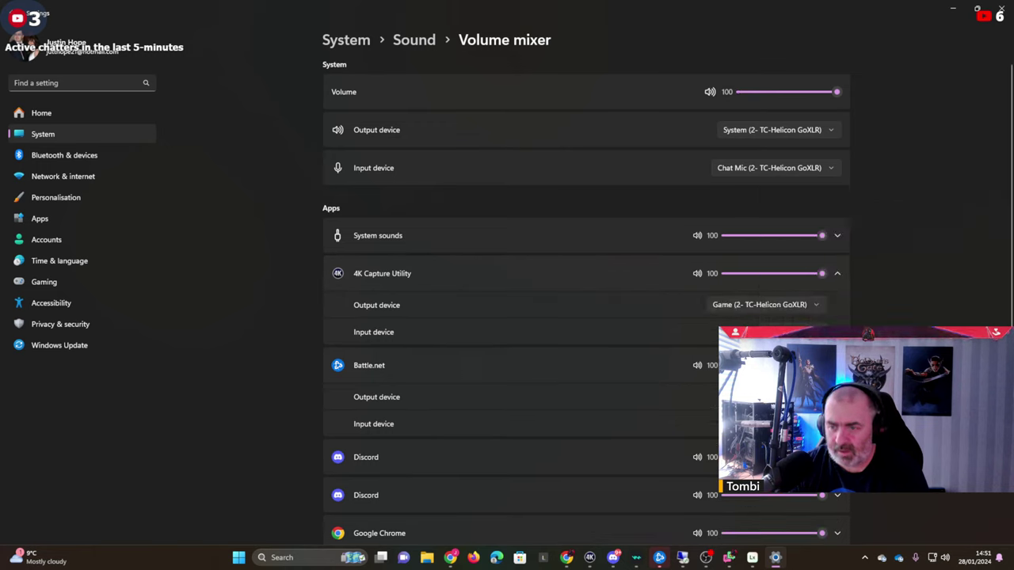
Set 4K Capture Utility's input device to Webcam 2.
{"action": "left_click", "coordinate": [767, 332]}
{"action": "scroll", "coordinate": [840, 270], "scroll_direction": "down", "scroll_amount": 3}
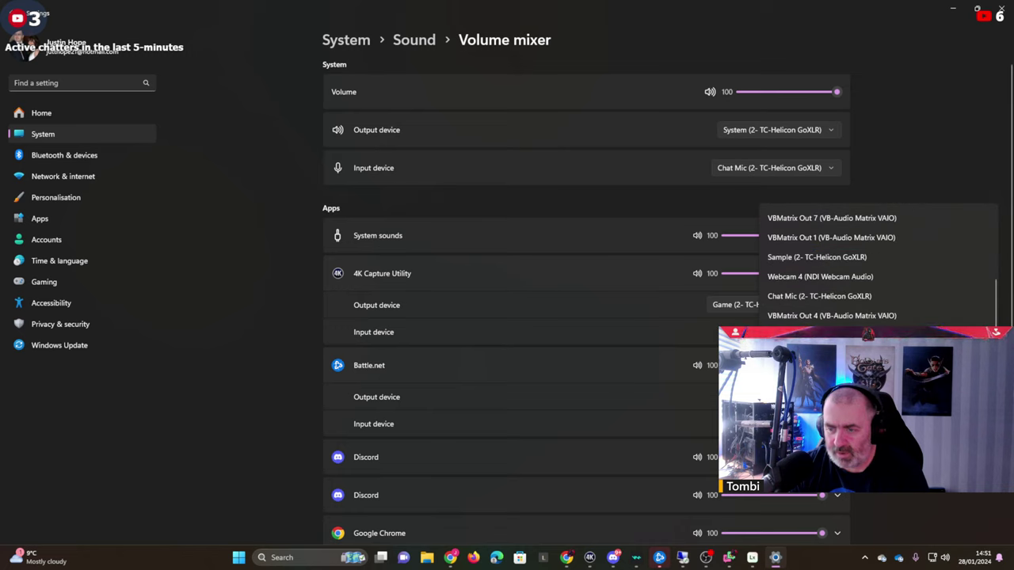
{"action": "scroll", "coordinate": [840, 269], "scroll_direction": "up", "scroll_amount": 1}
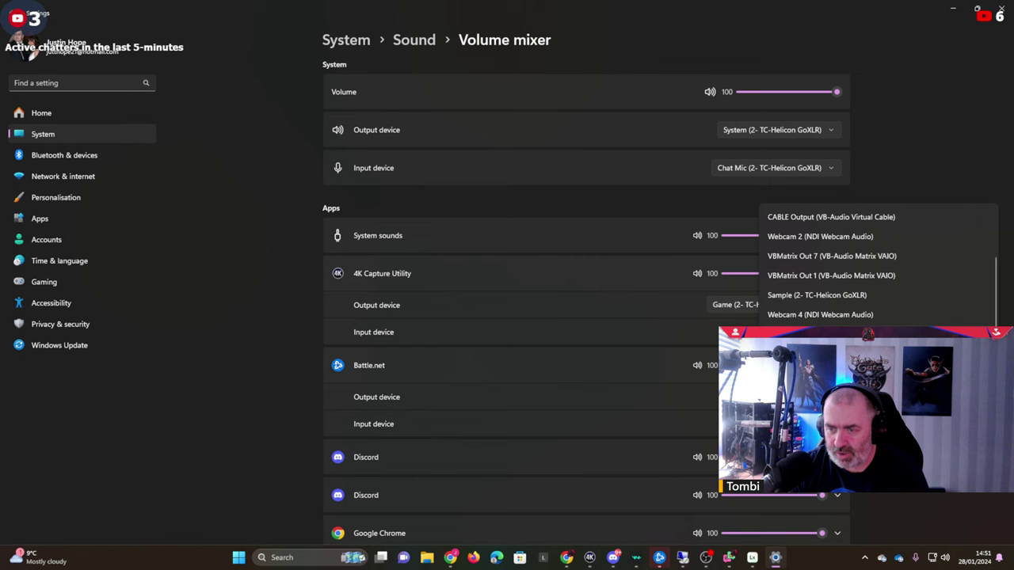
{"action": "left_click", "coordinate": [917, 236]}
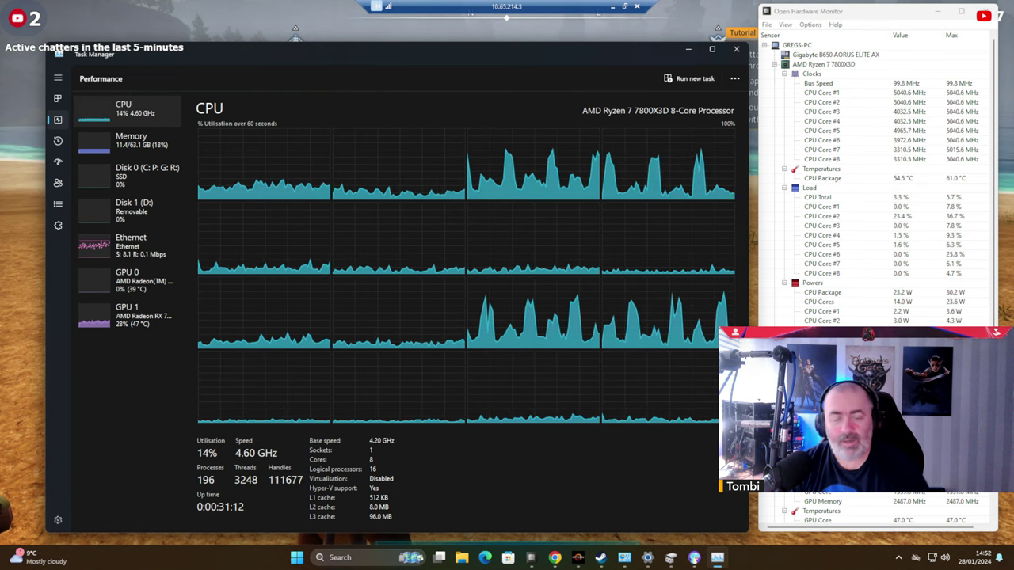
Search Google for obs and download the OBS Studio Windows installer from obsproject.com.
{"action": "left_click", "coordinate": [555, 558]}
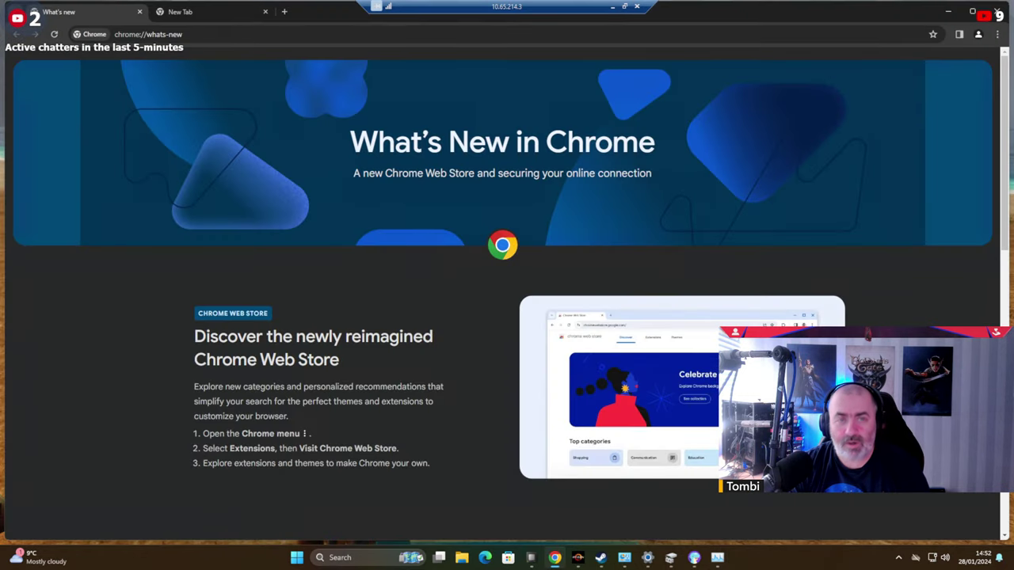
{"action": "left_click", "coordinate": [384, 36]}
{"action": "type", "text": "obs"}
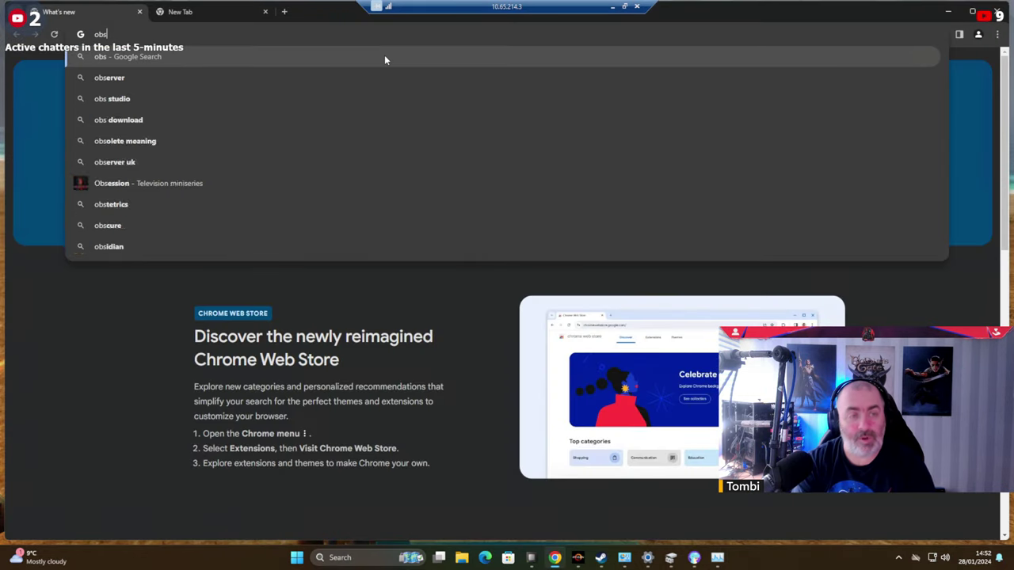
{"action": "key", "text": "Return"}
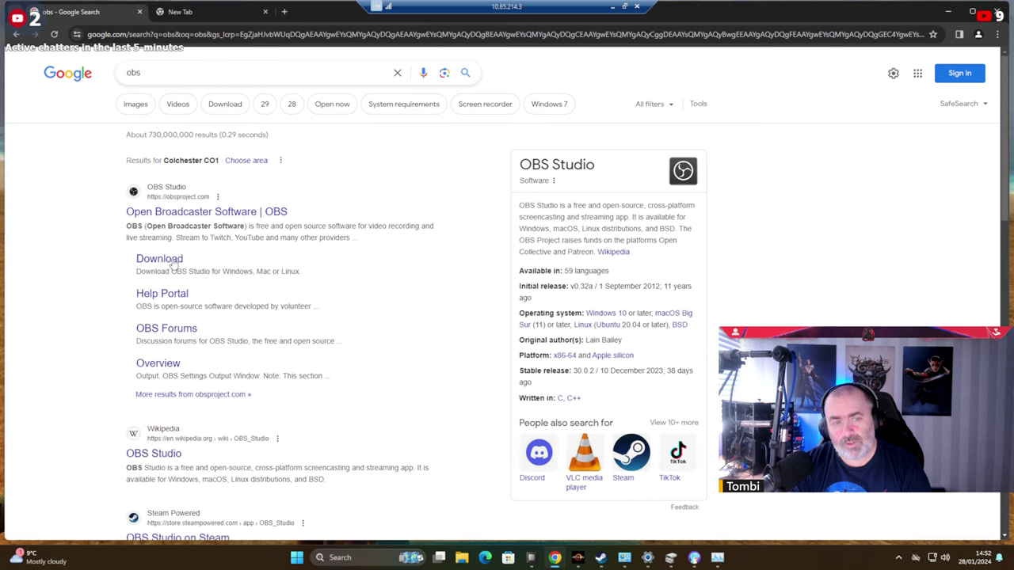
{"action": "left_click", "coordinate": [162, 260]}
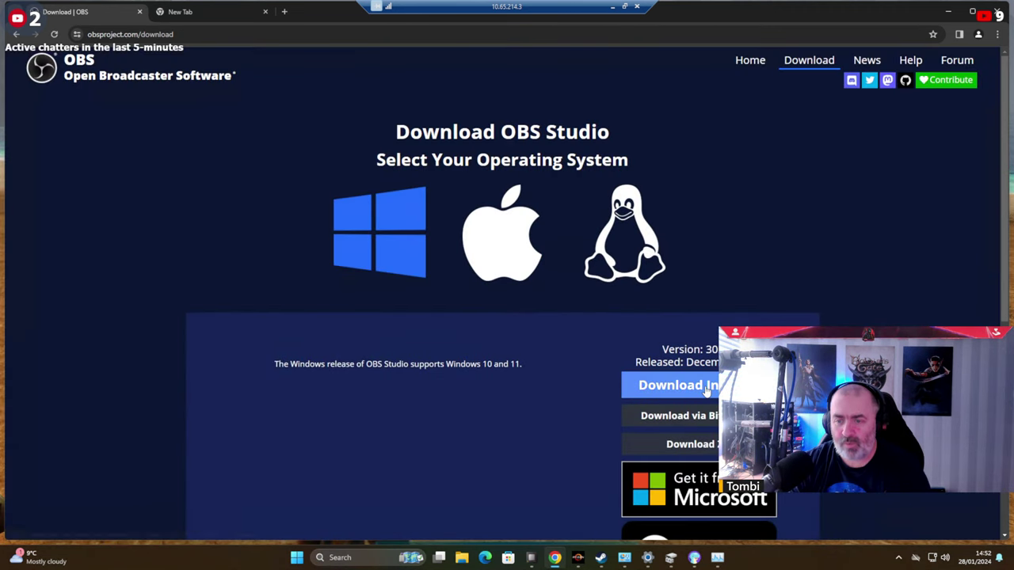
{"action": "left_click", "coordinate": [706, 387]}
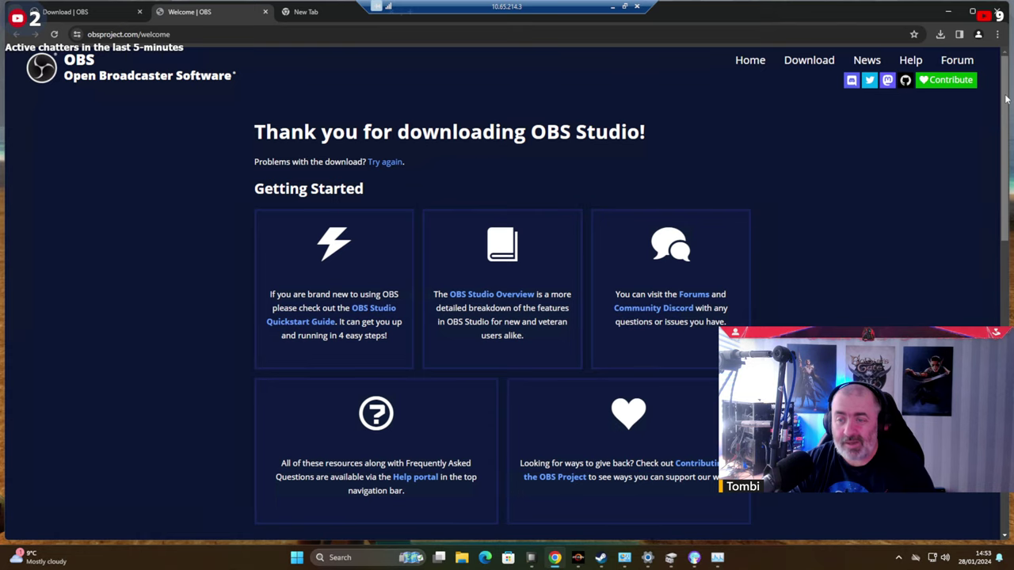
Check the downloads list for the finished OBS-Studio-30.0.2-Full-Installer-x64.exe.
{"action": "scroll", "coordinate": [817, 301], "scroll_direction": "down", "scroll_amount": 7}
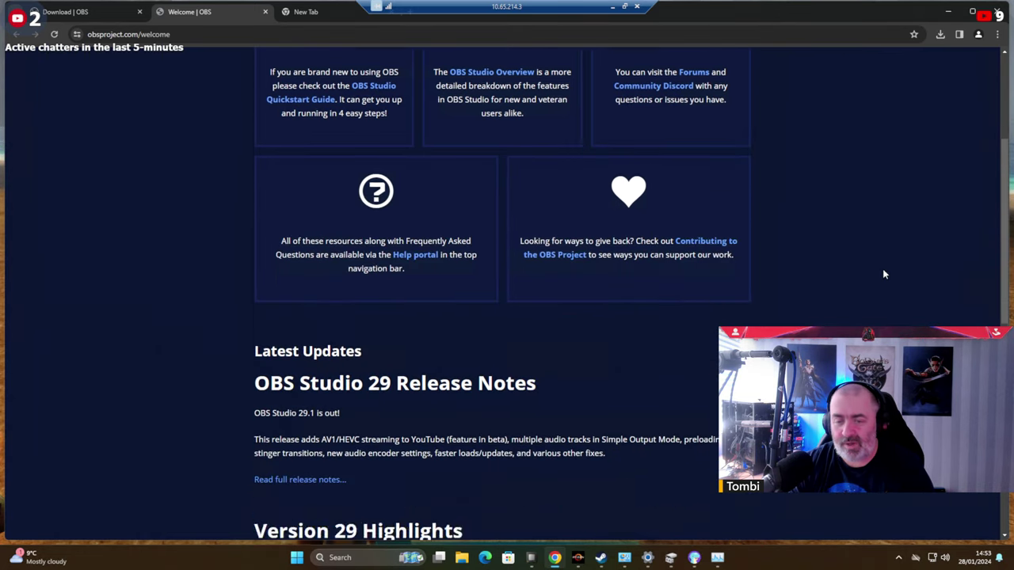
{"action": "scroll", "coordinate": [888, 252], "scroll_direction": "down", "scroll_amount": 3}
{"action": "scroll", "coordinate": [886, 247], "scroll_direction": "up", "scroll_amount": 9}
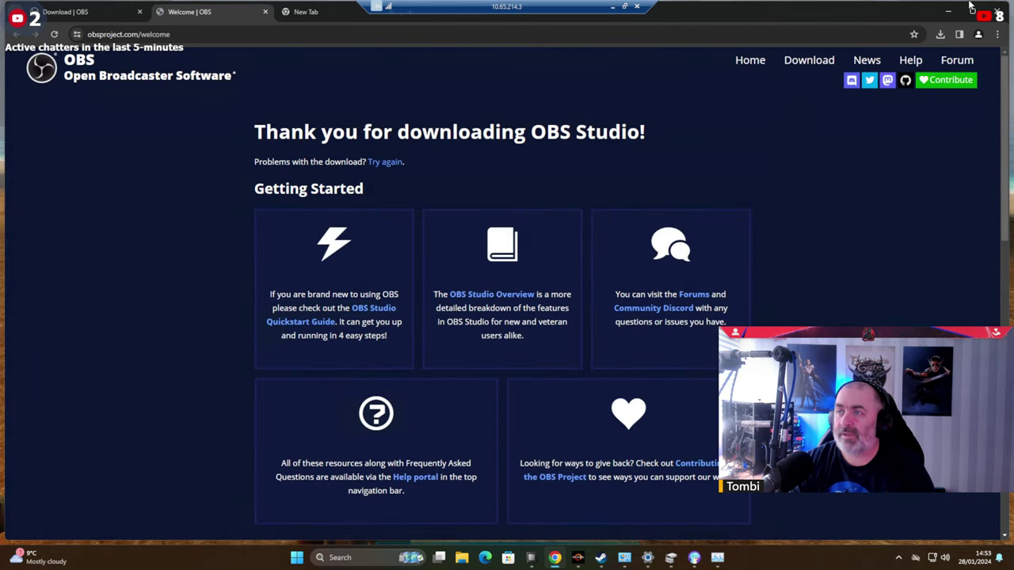
{"action": "left_click", "coordinate": [941, 35]}
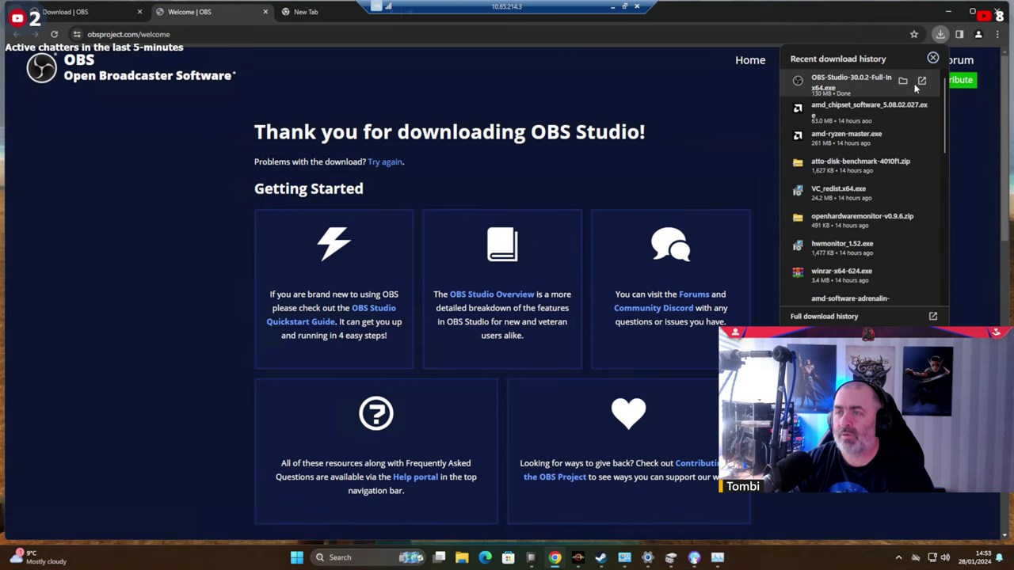
Run the downloaded OBS Studio installer as administrator from its folder.
{"action": "left_click", "coordinate": [903, 82]}
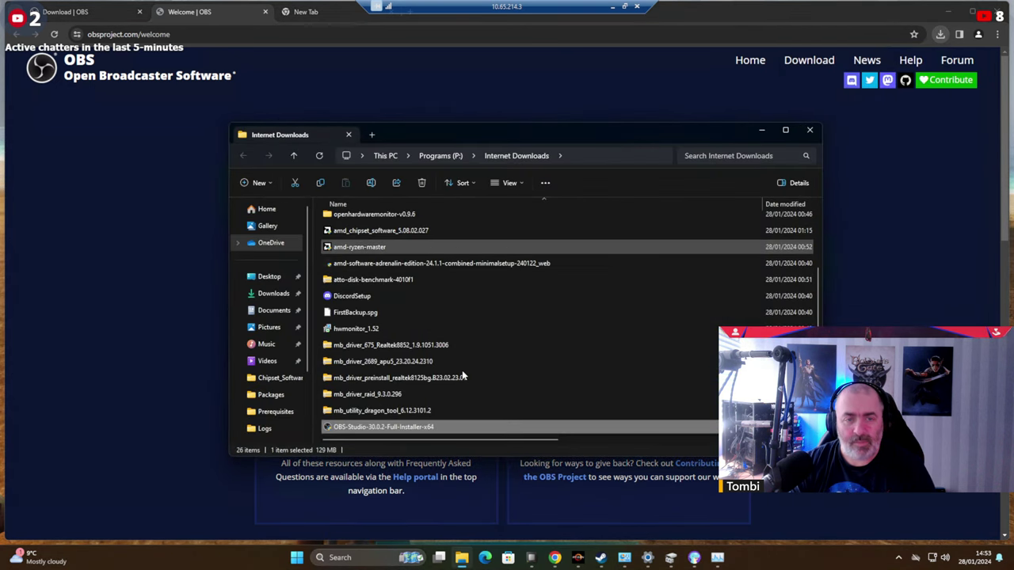
{"action": "right_click", "coordinate": [383, 427]}
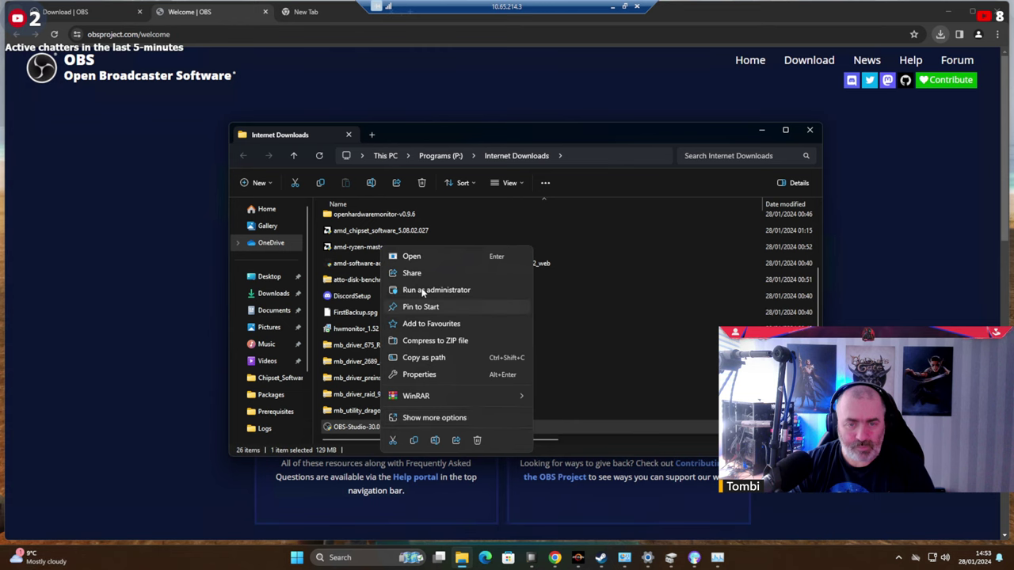
{"action": "left_click", "coordinate": [444, 291]}
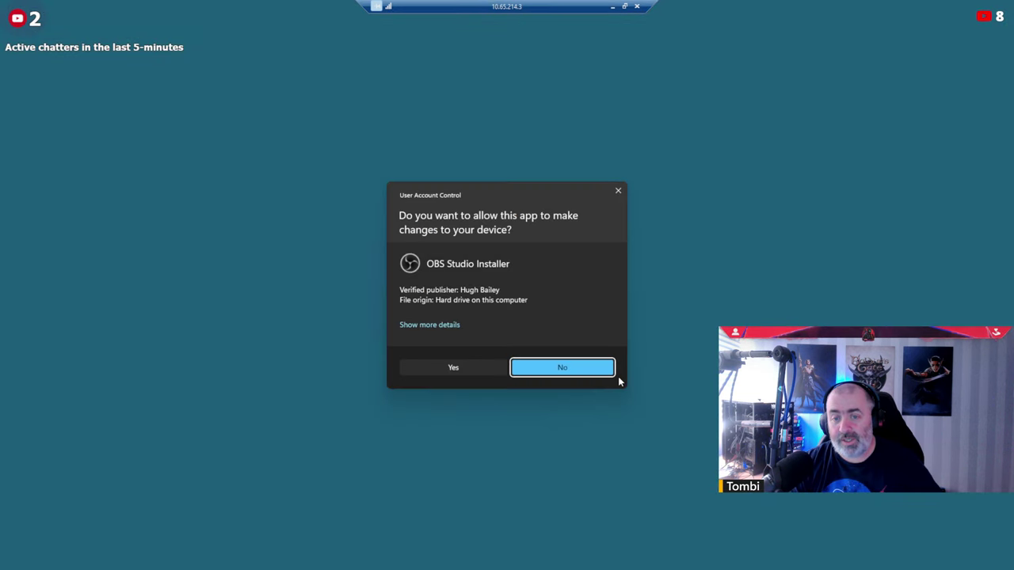
{"action": "left_click", "coordinate": [428, 367]}
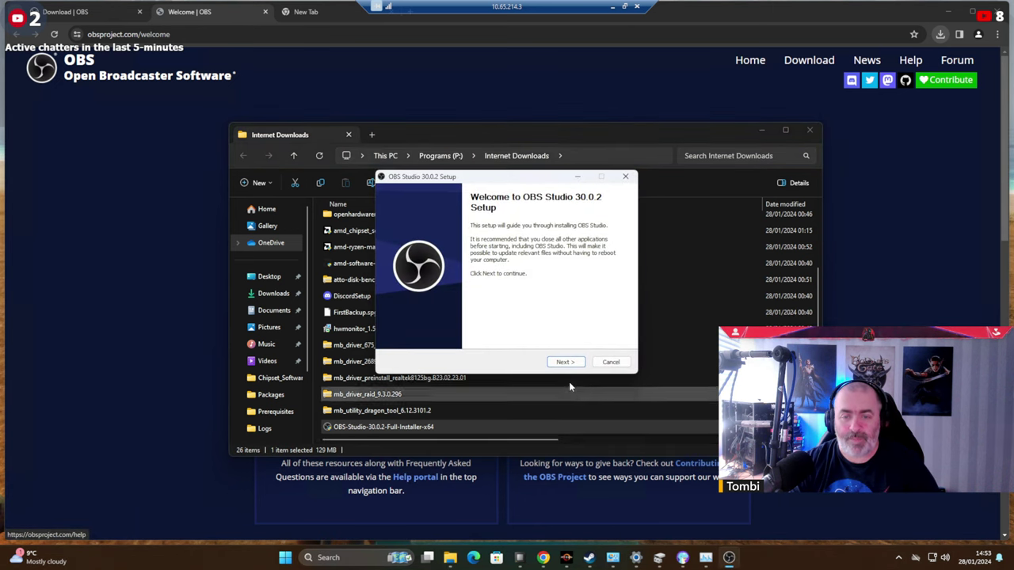
Accept the licence and install OBS Studio 30.0.2 into C:\Program Files\obs-studio.
{"action": "left_click", "coordinate": [564, 363]}
{"action": "left_click", "coordinate": [565, 363]}
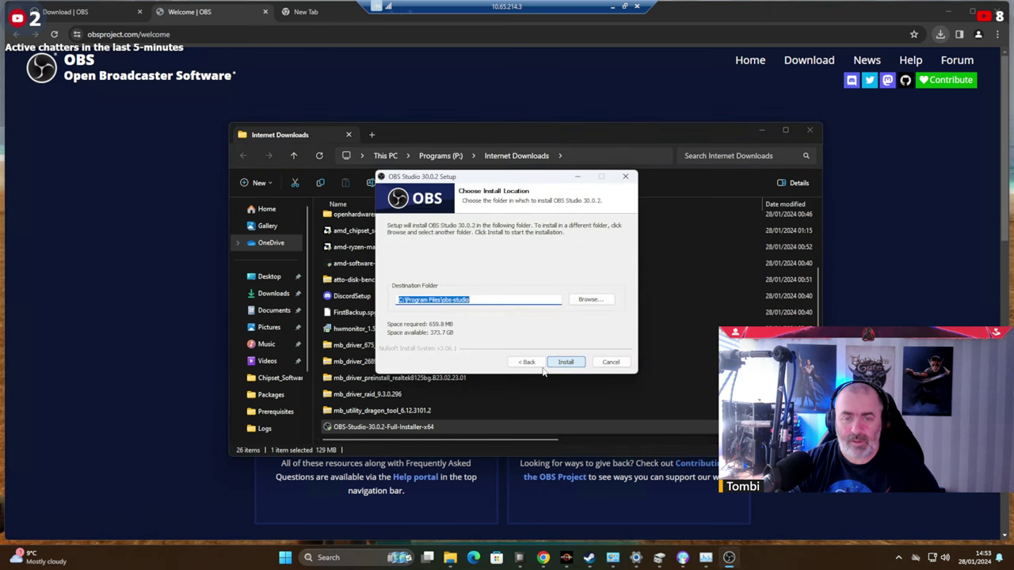
{"action": "left_click", "coordinate": [398, 300]}
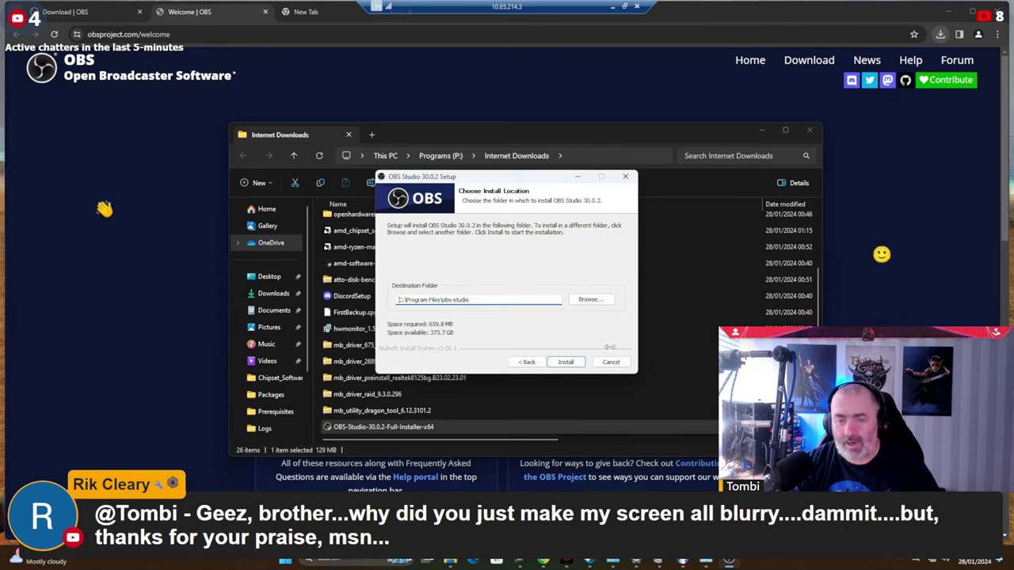
{"action": "left_click", "coordinate": [572, 361]}
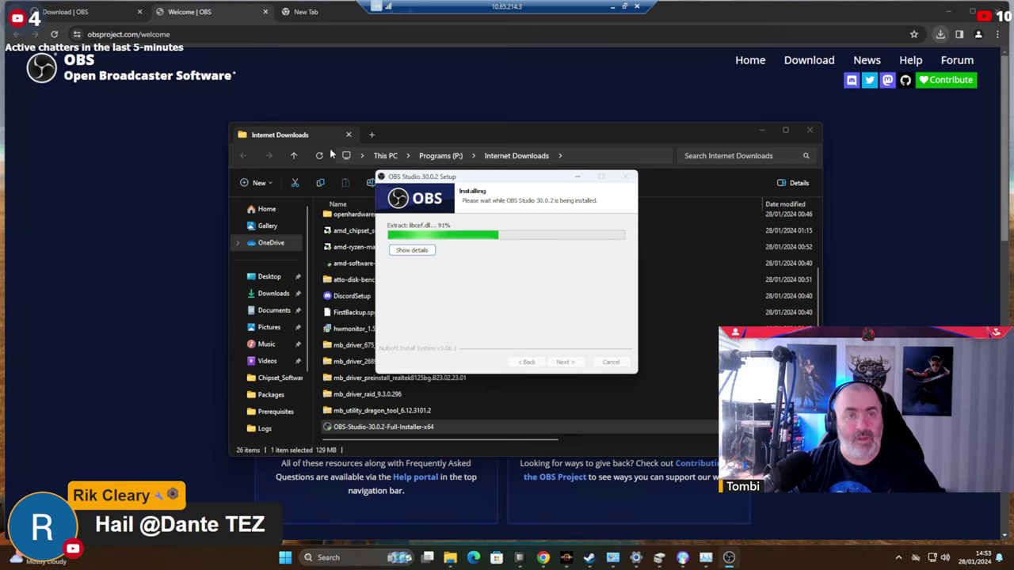
Search Google for 'multi-stream obs plugin' and check the Restream result.
{"action": "left_click", "coordinate": [295, 12]}
{"action": "left_click", "coordinate": [308, 29]}
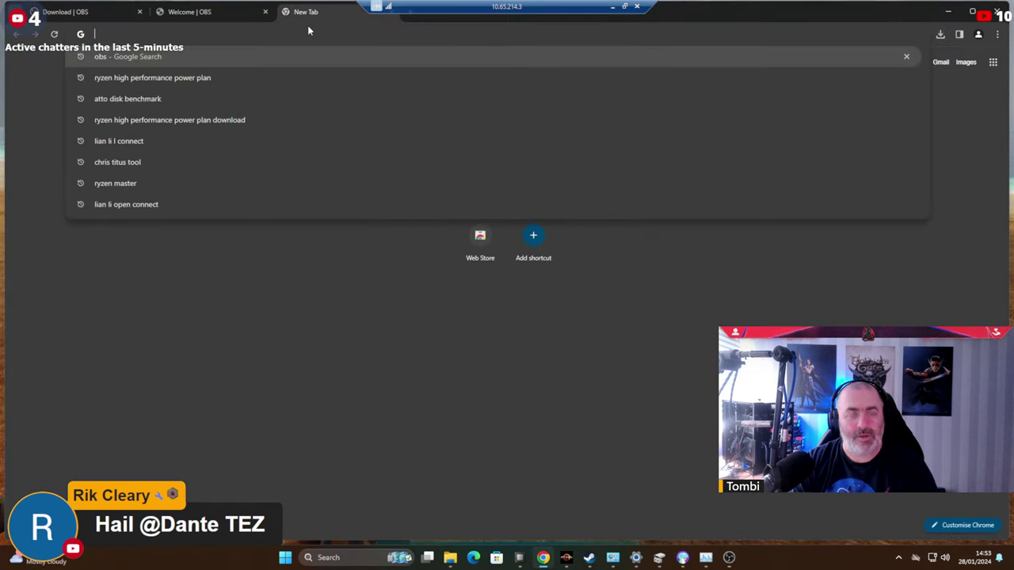
{"action": "type", "text": "multi-"}
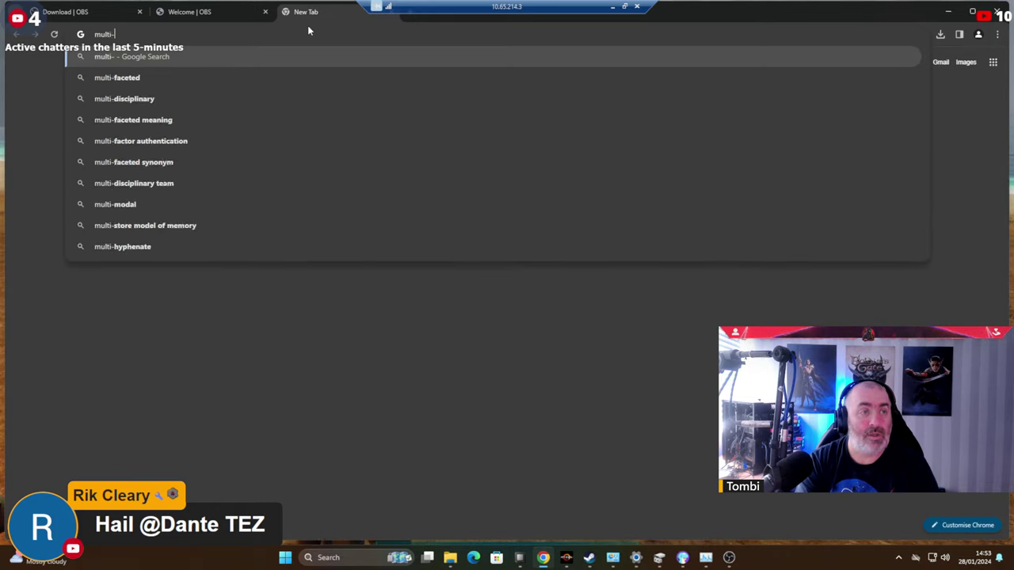
{"action": "type", "text": "stream obs"}
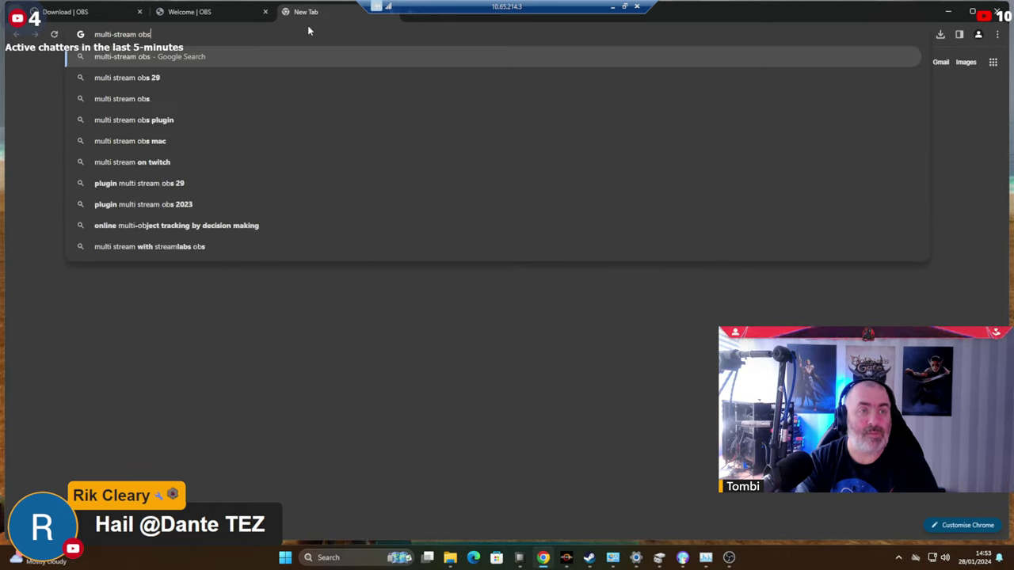
{"action": "type", "text": " plugin"}
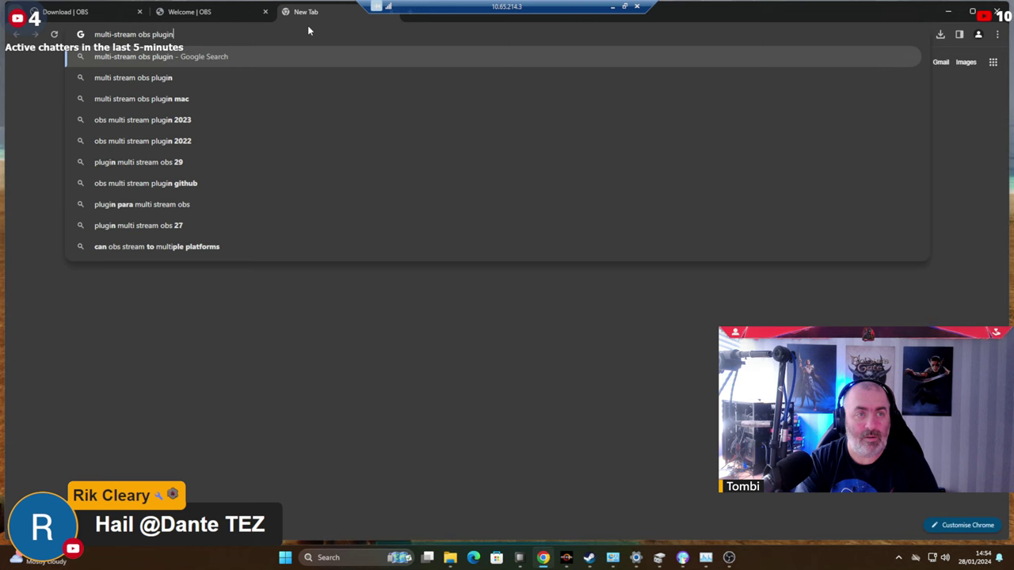
{"action": "key", "text": "Return"}
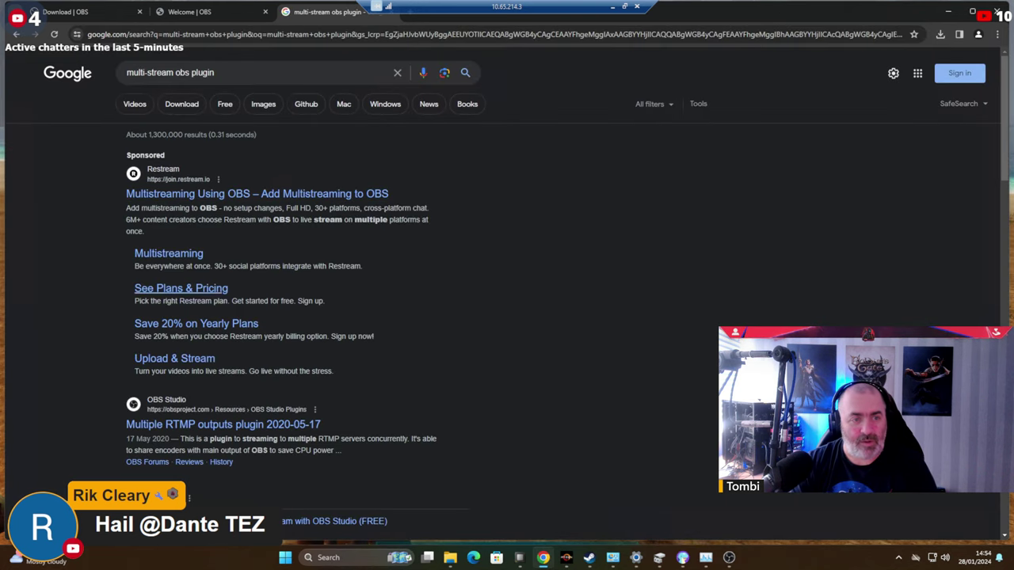
{"action": "left_click", "coordinate": [349, 199]}
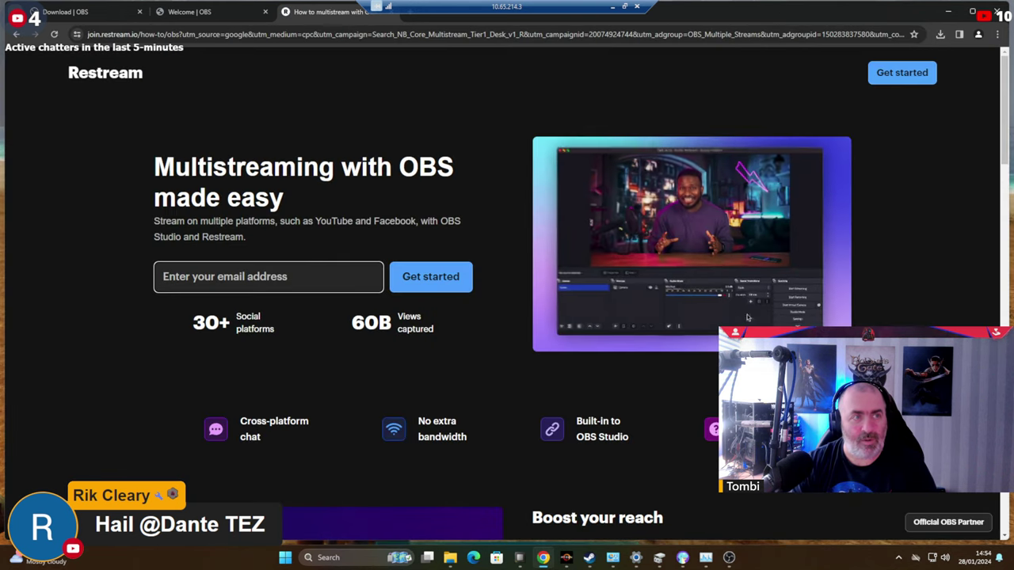
{"action": "key", "text": "alt+Left"}
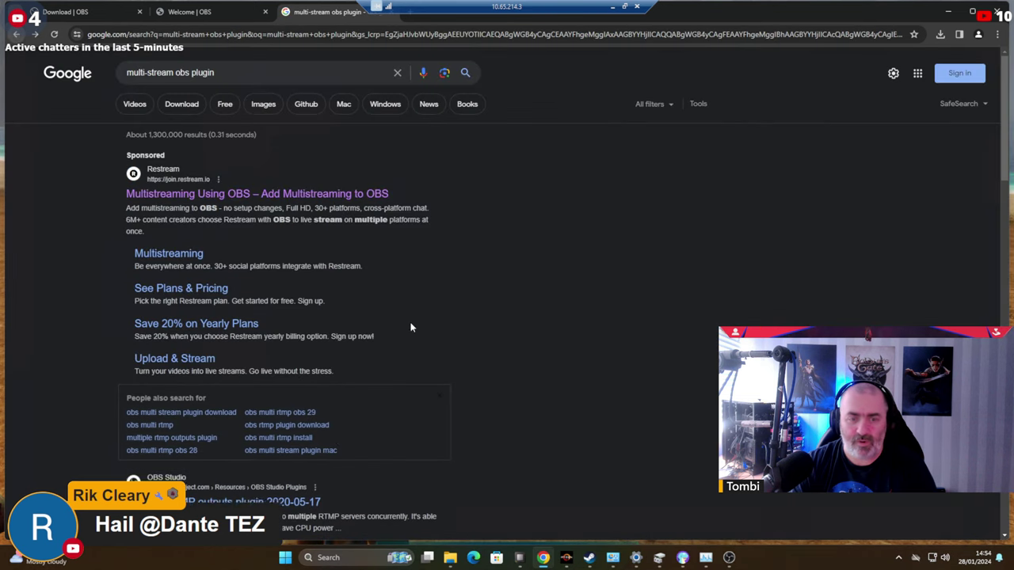
From the Multiple RTMP outputs plugin page, download obs-multi-rtmp-0.5.0.4-windows-x64-Installer.exe.
{"action": "scroll", "coordinate": [182, 364], "scroll_direction": "down", "scroll_amount": 1}
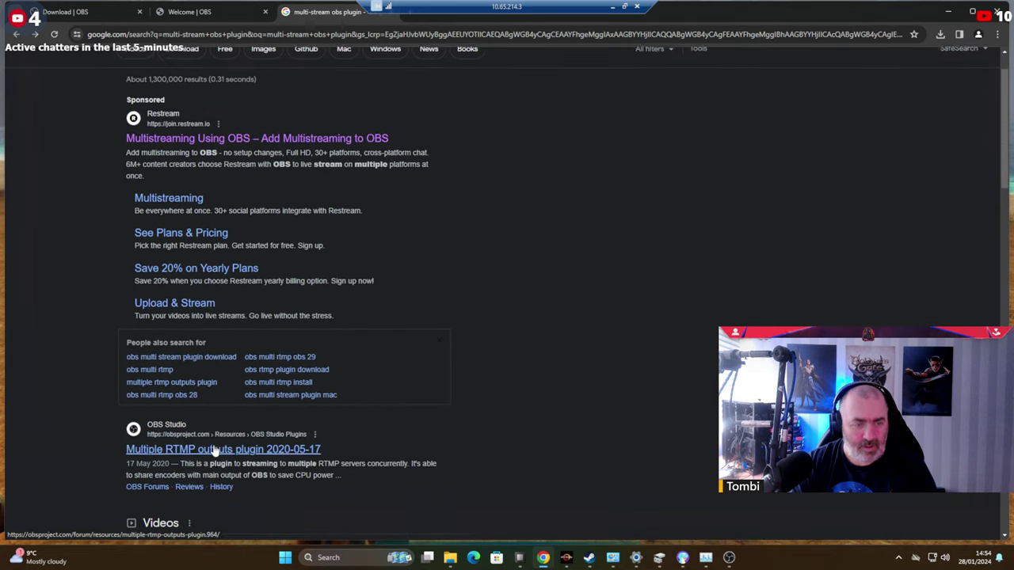
{"action": "scroll", "coordinate": [212, 448], "scroll_direction": "down", "scroll_amount": 1}
{"action": "left_click", "coordinate": [214, 401]}
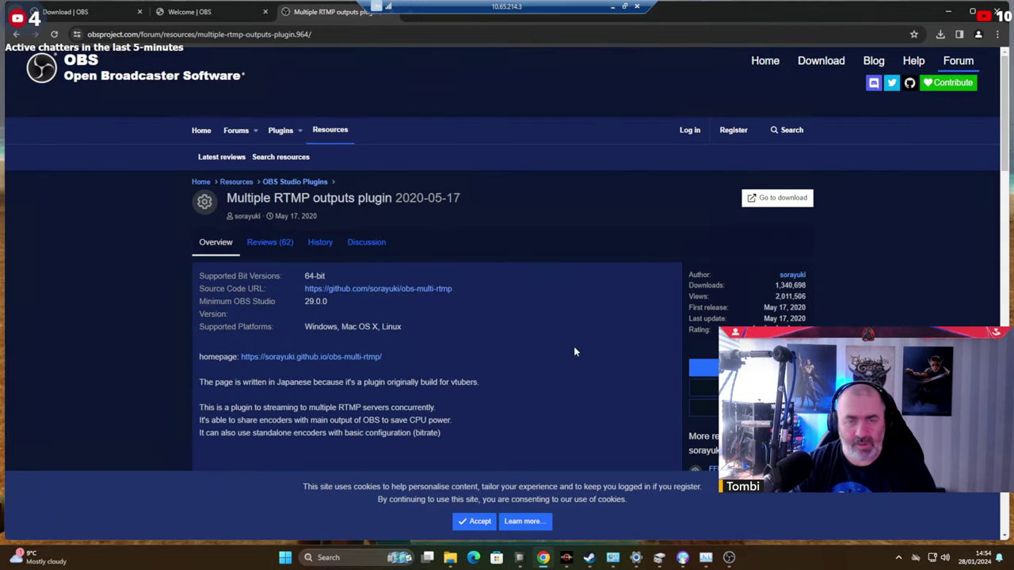
{"action": "left_click", "coordinate": [784, 200]}
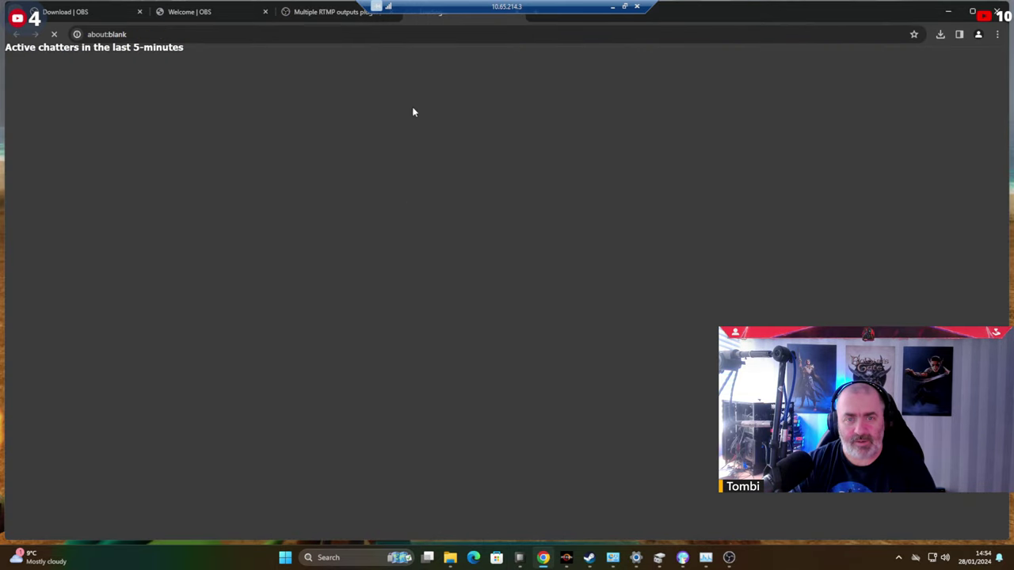
{"action": "scroll", "coordinate": [379, 352], "scroll_direction": "down", "scroll_amount": 4}
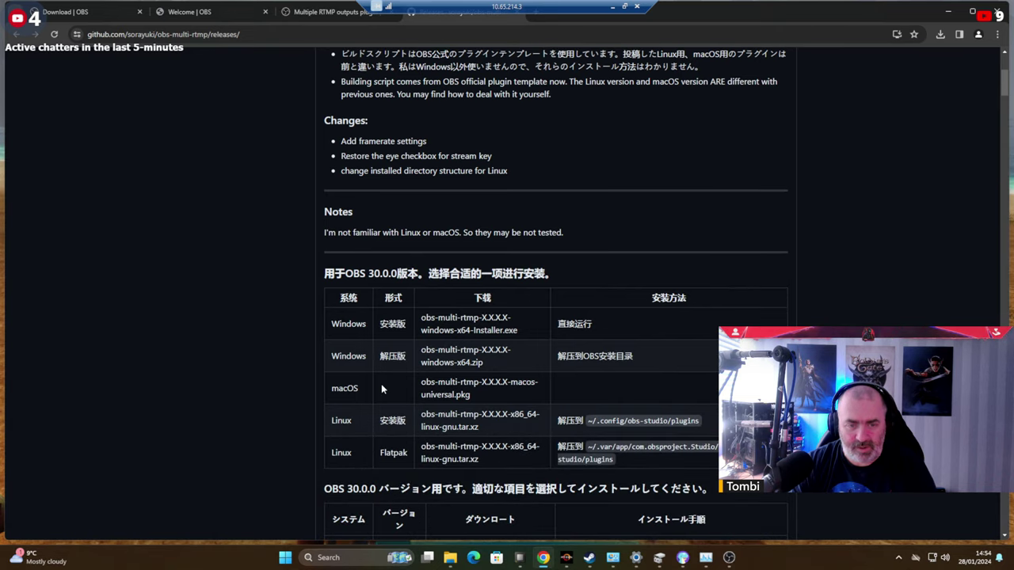
{"action": "scroll", "coordinate": [389, 357], "scroll_direction": "down", "scroll_amount": 1}
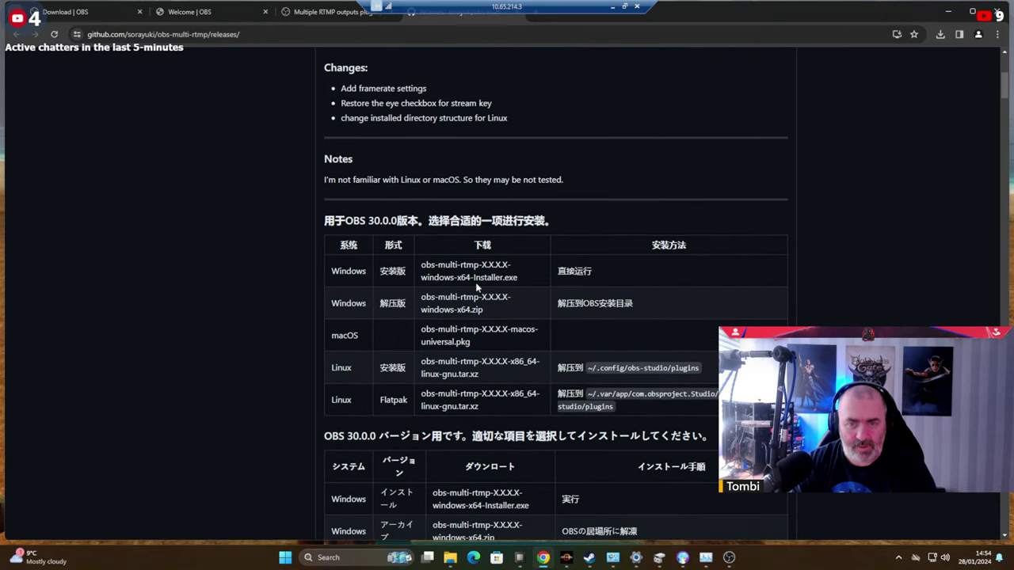
{"action": "scroll", "coordinate": [583, 286], "scroll_direction": "down", "scroll_amount": 2}
{"action": "scroll", "coordinate": [583, 285], "scroll_direction": "up", "scroll_amount": 3}
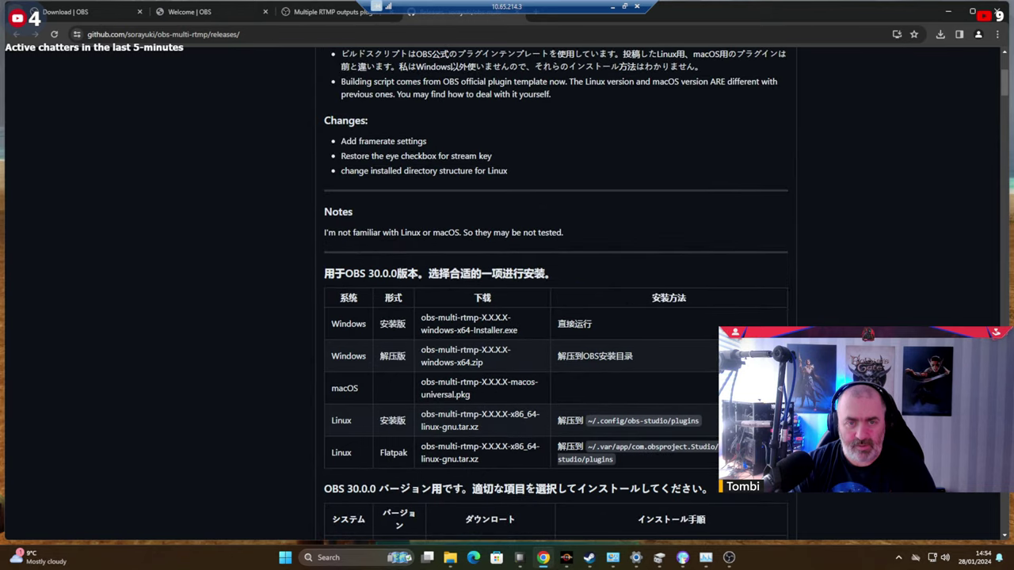
{"action": "scroll", "coordinate": [586, 267], "scroll_direction": "down", "scroll_amount": 13}
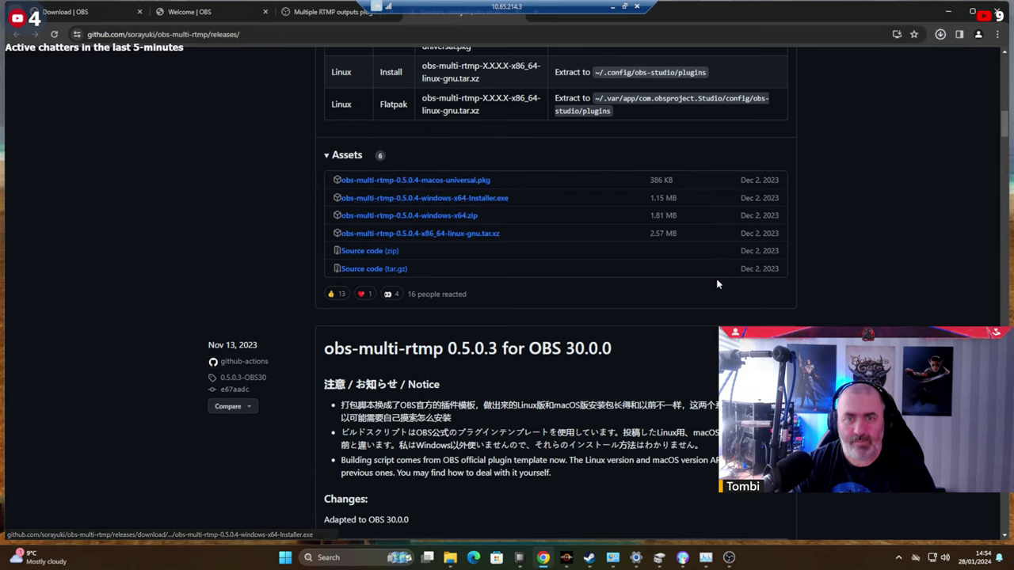
Finish the OBS 30.0.2 setup so OBS launches, then open Task Manager from the taskbar.
{"action": "left_click", "coordinate": [729, 558]}
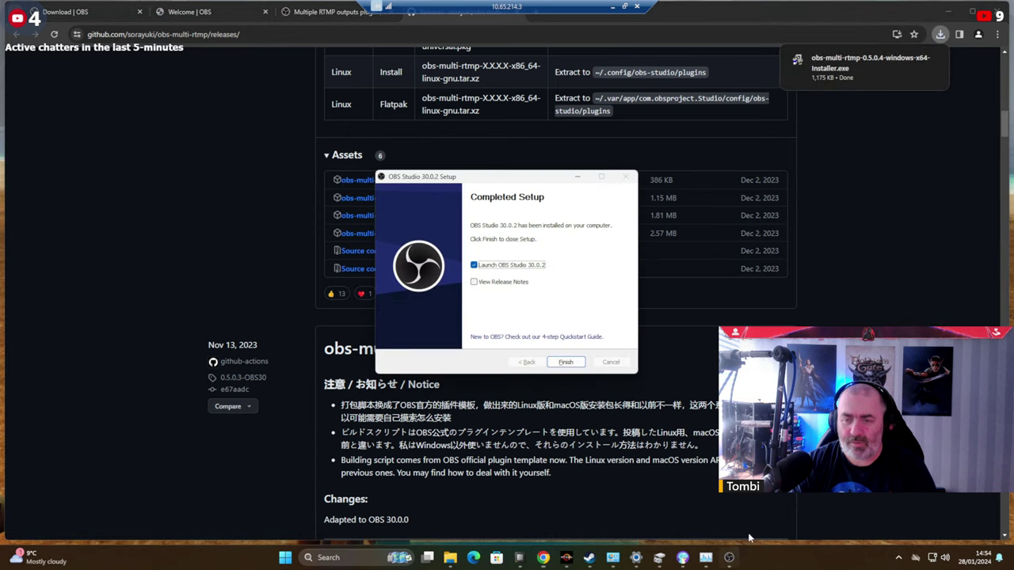
{"action": "left_click", "coordinate": [567, 363]}
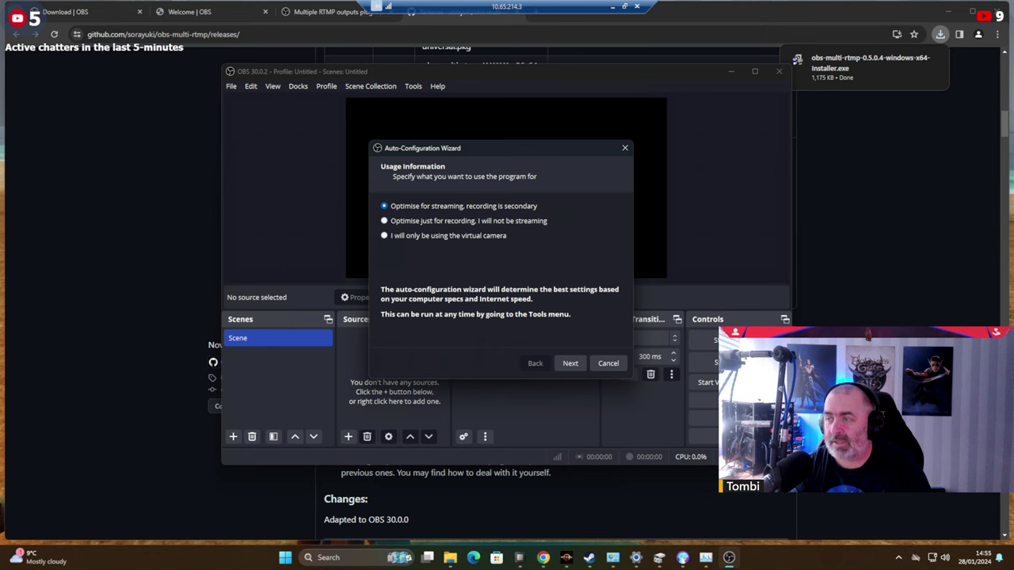
{"action": "key", "text": "super"}
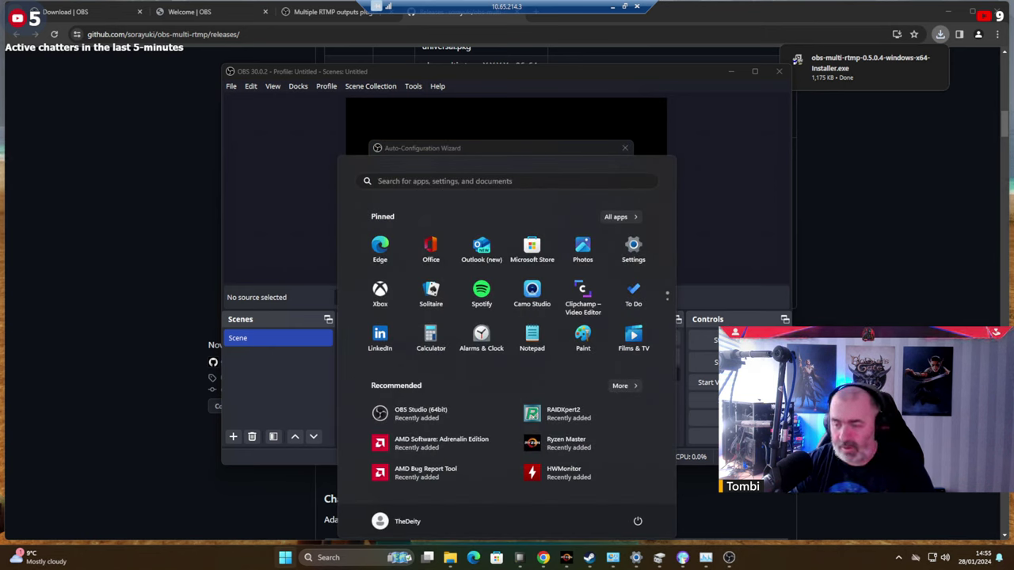
{"action": "right_click", "coordinate": [821, 566]}
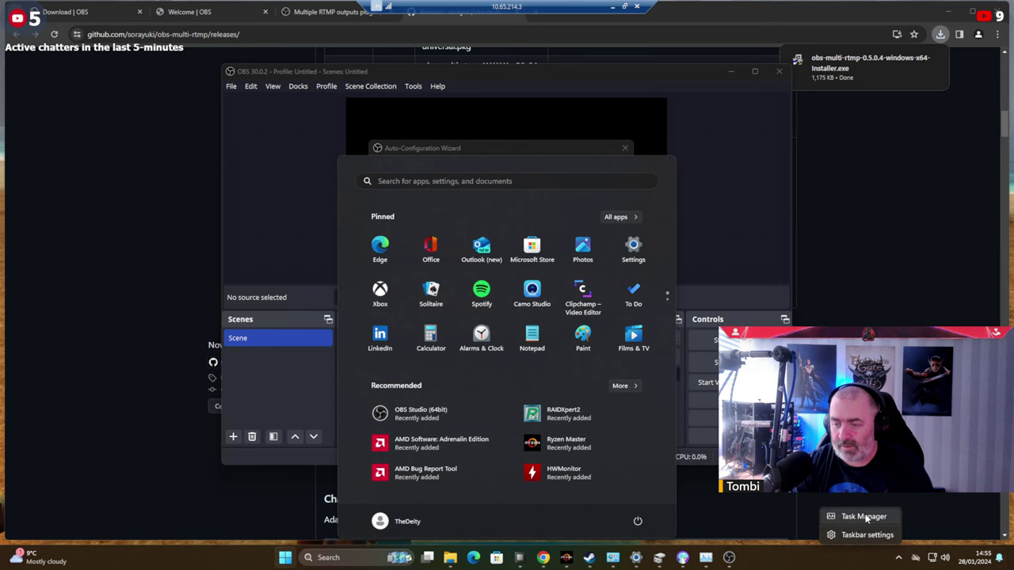
{"action": "left_click", "coordinate": [862, 516]}
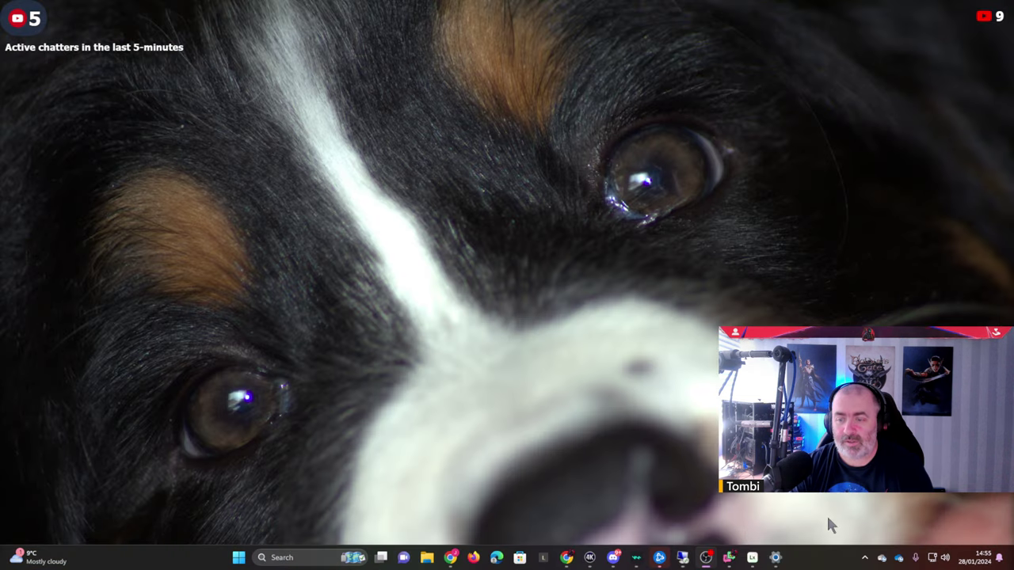
Switch Task Manager to its Performance view to check CPU usage.
{"action": "right_click", "coordinate": [829, 559]}
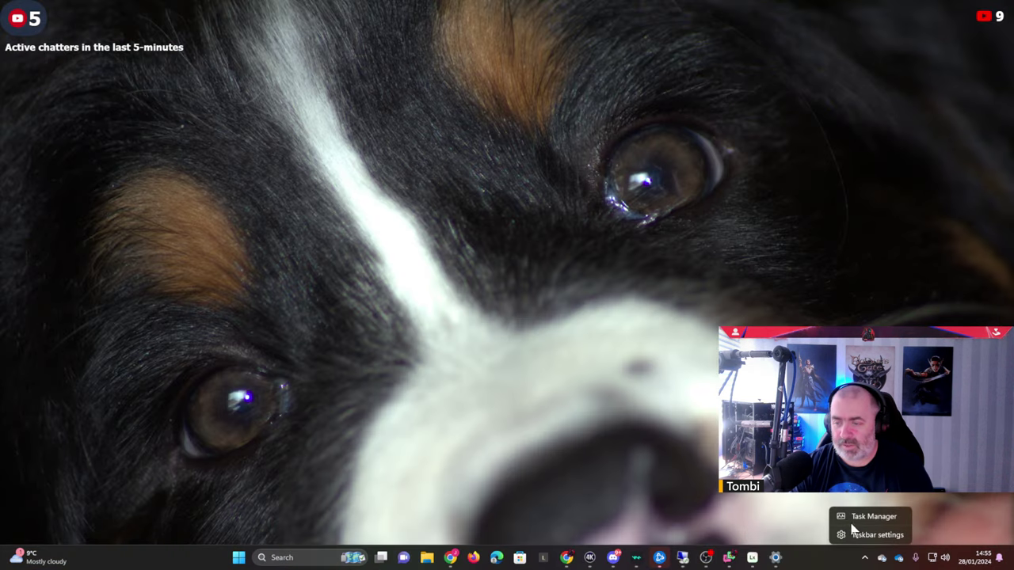
{"action": "key", "text": "Escape"}
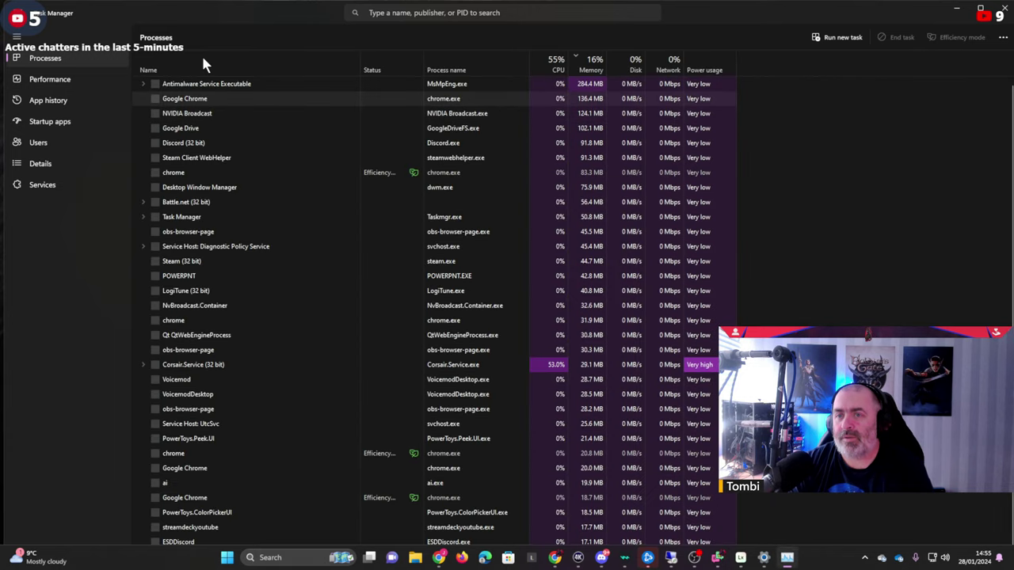
{"action": "left_click", "coordinate": [49, 80]}
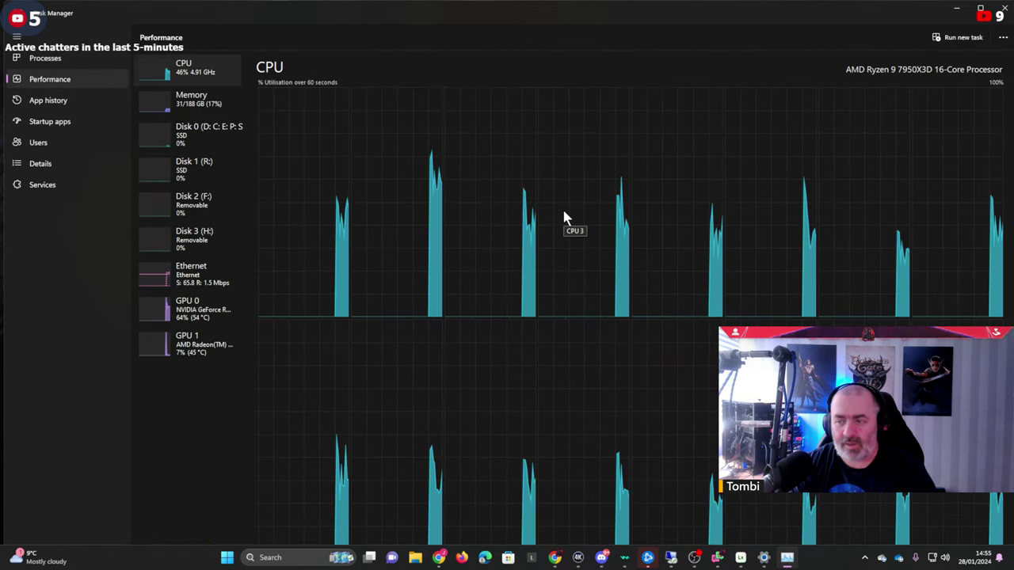
Close Task Manager and open Display settings from the desktop.
{"action": "left_click", "coordinate": [1003, 37]}
{"action": "left_click", "coordinate": [1000, 22]}
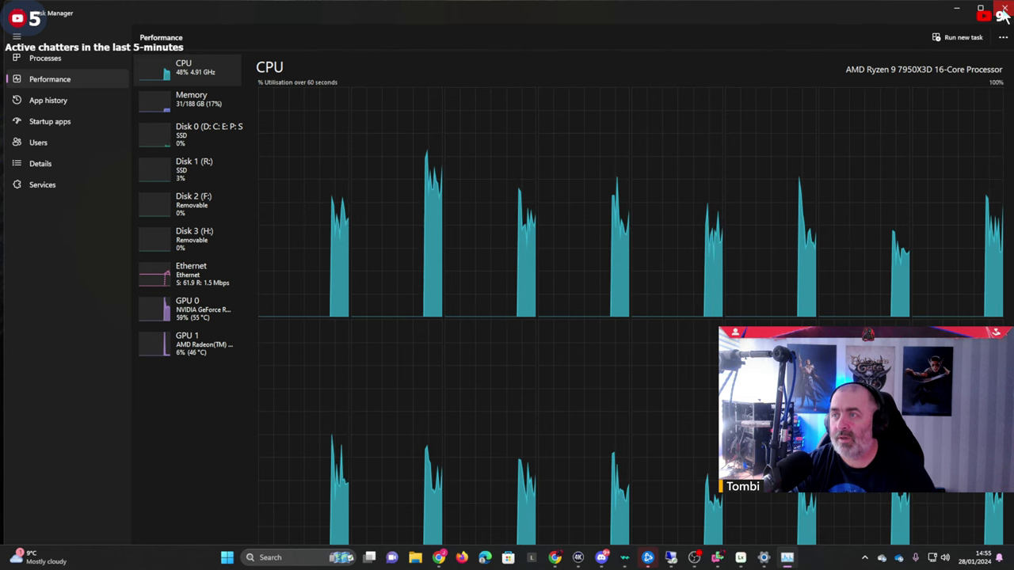
{"action": "left_click", "coordinate": [1003, 11]}
{"action": "left_click", "coordinate": [566, 226]}
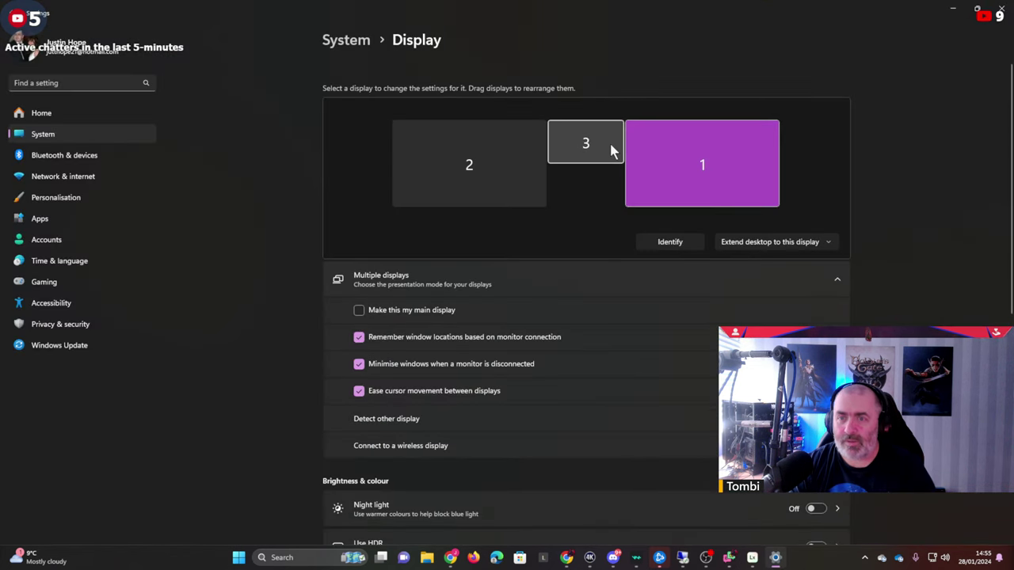
Set display 3's resolution to 3840 × 2160 (Recommended).
{"action": "left_click", "coordinate": [585, 144]}
{"action": "scroll", "coordinate": [585, 145], "scroll_direction": "down", "scroll_amount": 5}
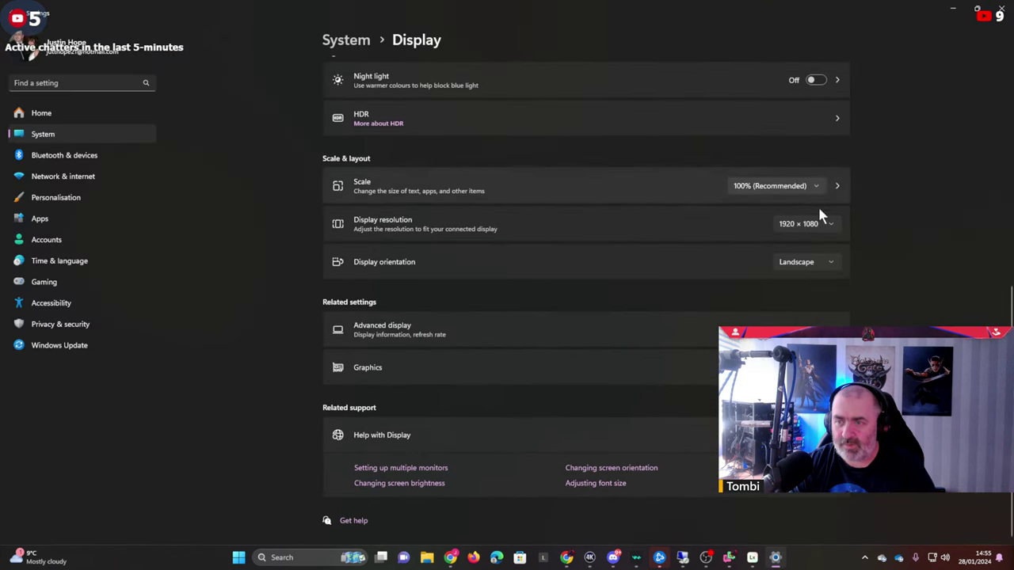
{"action": "left_click", "coordinate": [820, 224]}
{"action": "left_click", "coordinate": [809, 111]}
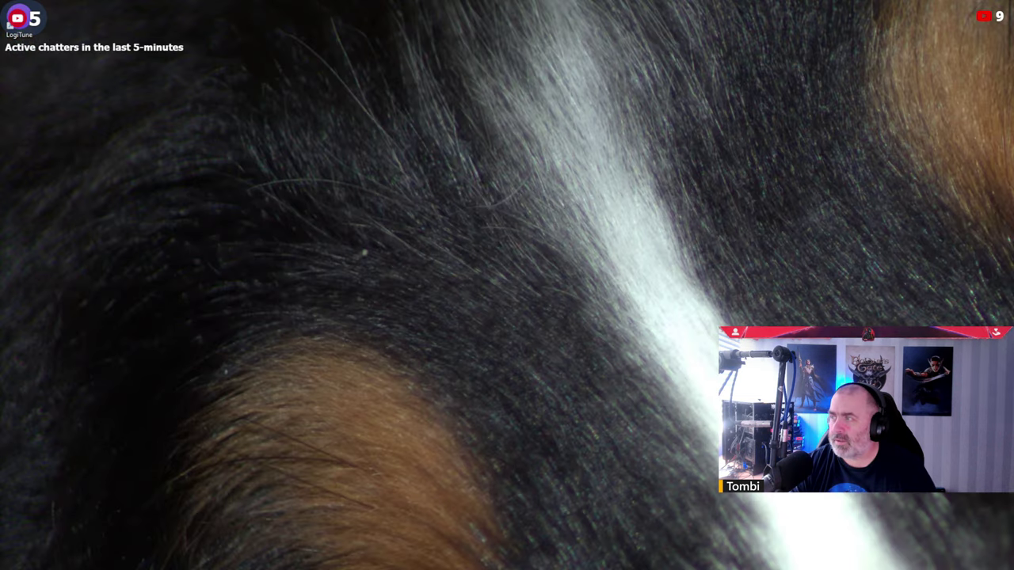
Refresh the desktop and open Task Manager with Ctrl+Shift+Esc.
{"action": "right_click", "coordinate": [922, 262]}
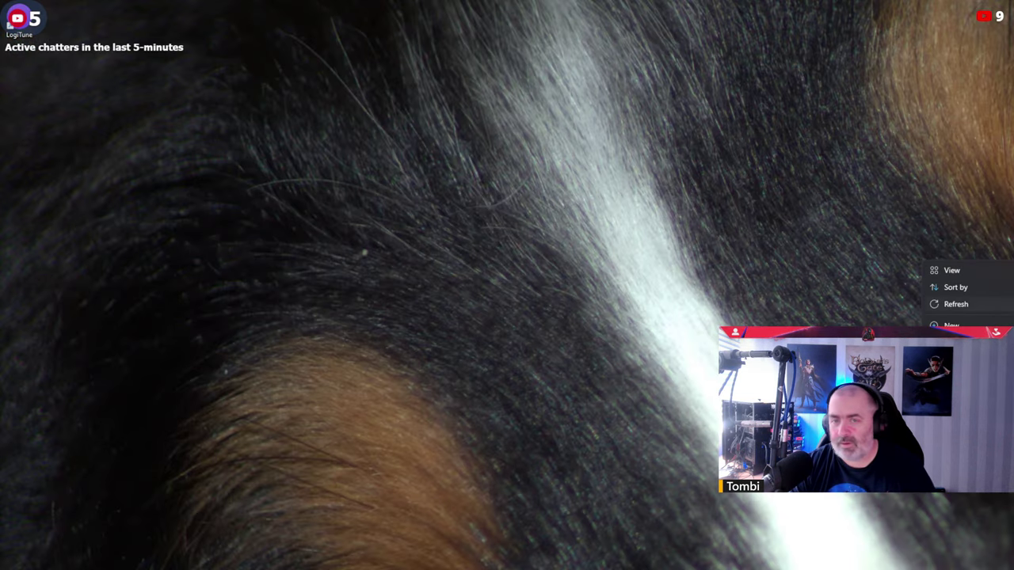
{"action": "left_click", "coordinate": [957, 304]}
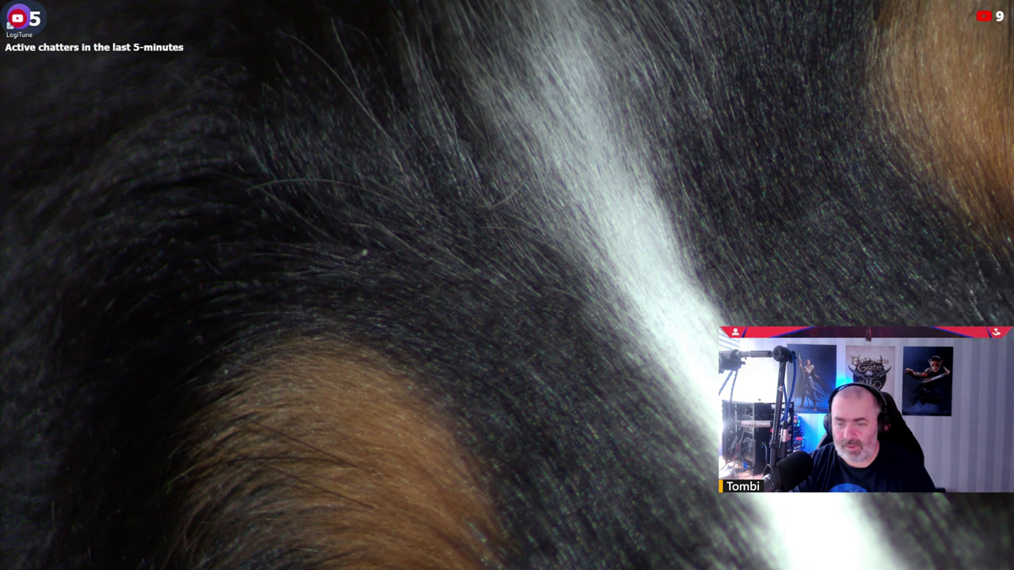
{"action": "key", "text": "ctrl+shift+Escape"}
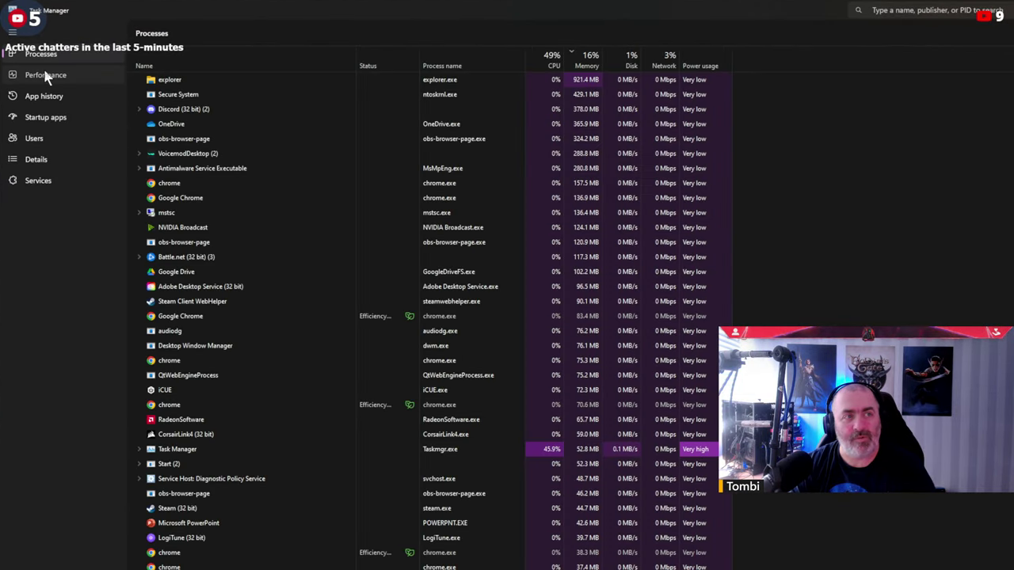
Show the Ryzen 9 7950X3D's per-processor CPU graphs on the Performance page.
{"action": "left_click", "coordinate": [46, 76]}
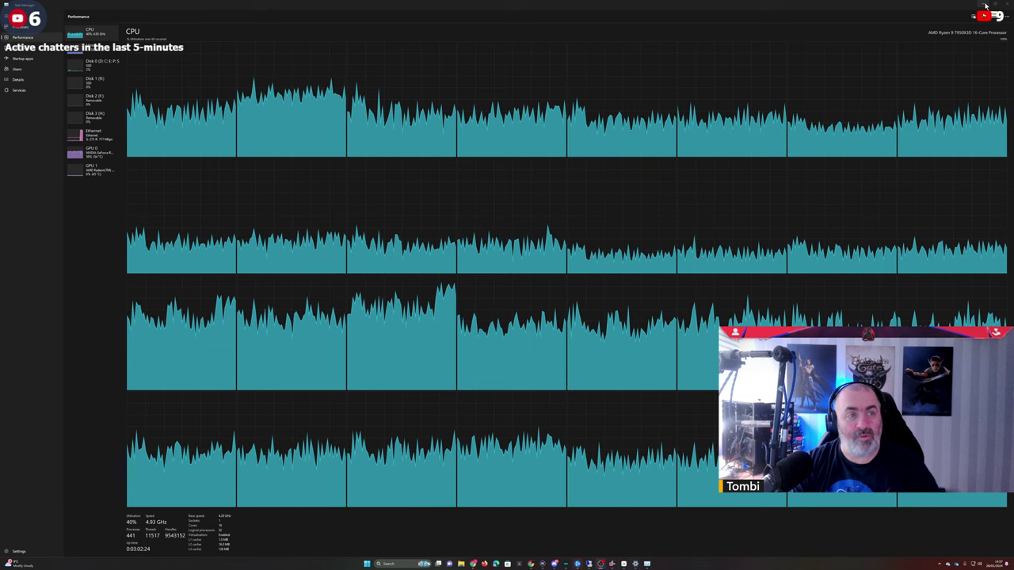
Close Task Manager and open the desktop's Display settings.
{"action": "left_click", "coordinate": [986, 5]}
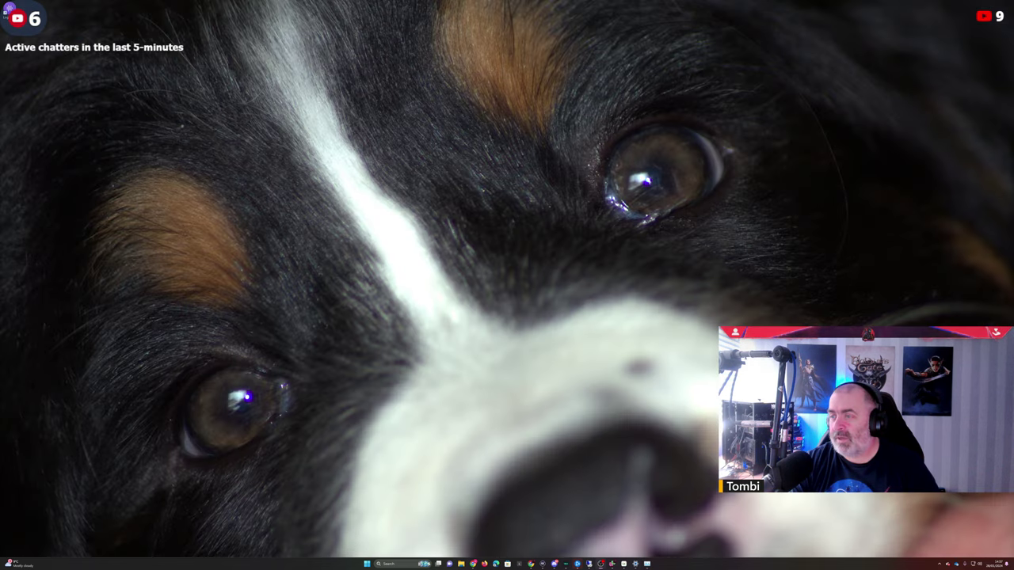
{"action": "right_click", "coordinate": [557, 228]}
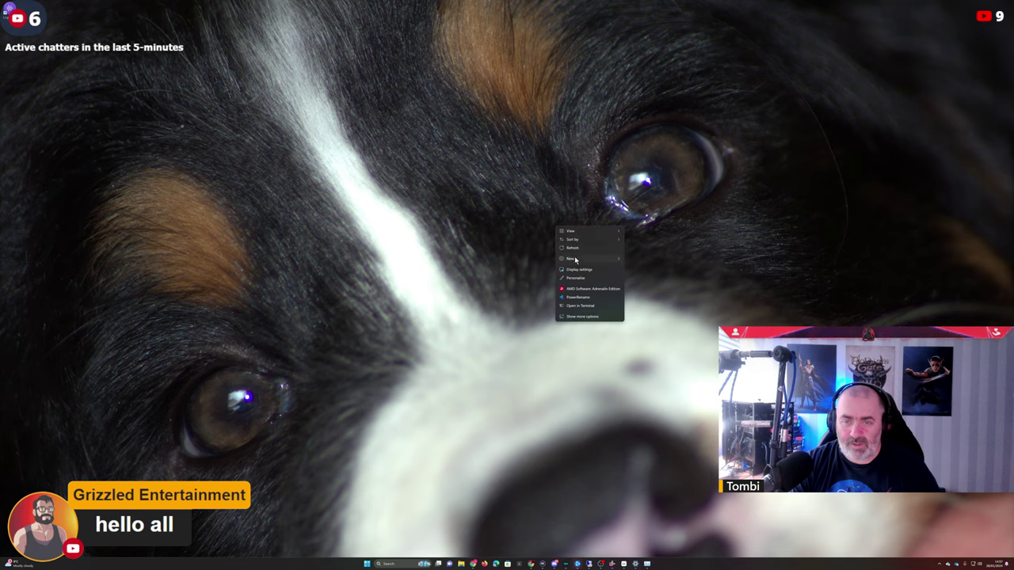
{"action": "left_click", "coordinate": [579, 269]}
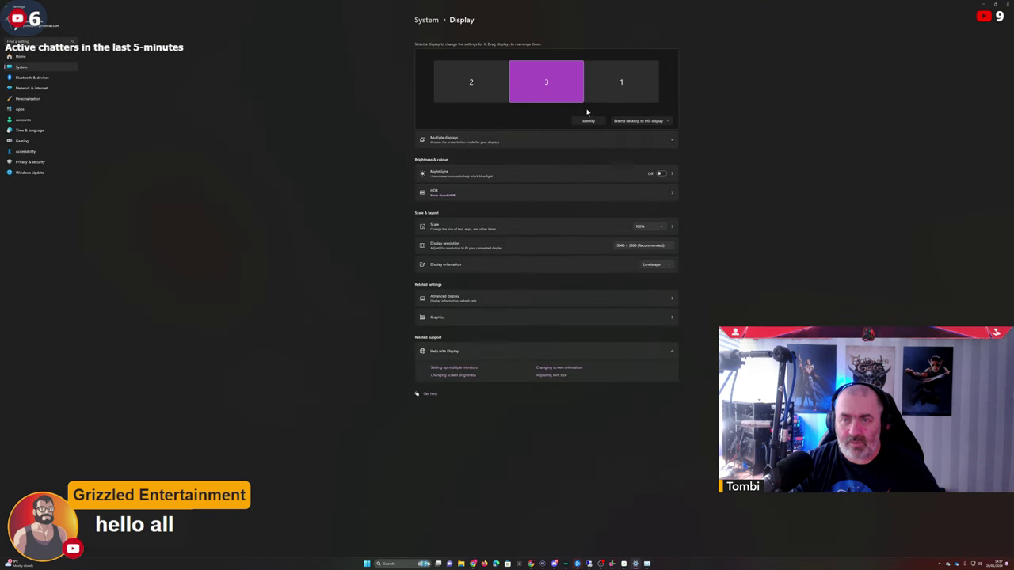
Set the display to 1920×1080, keep it, and return to the Remote Desktop session.
{"action": "left_click", "coordinate": [652, 246]}
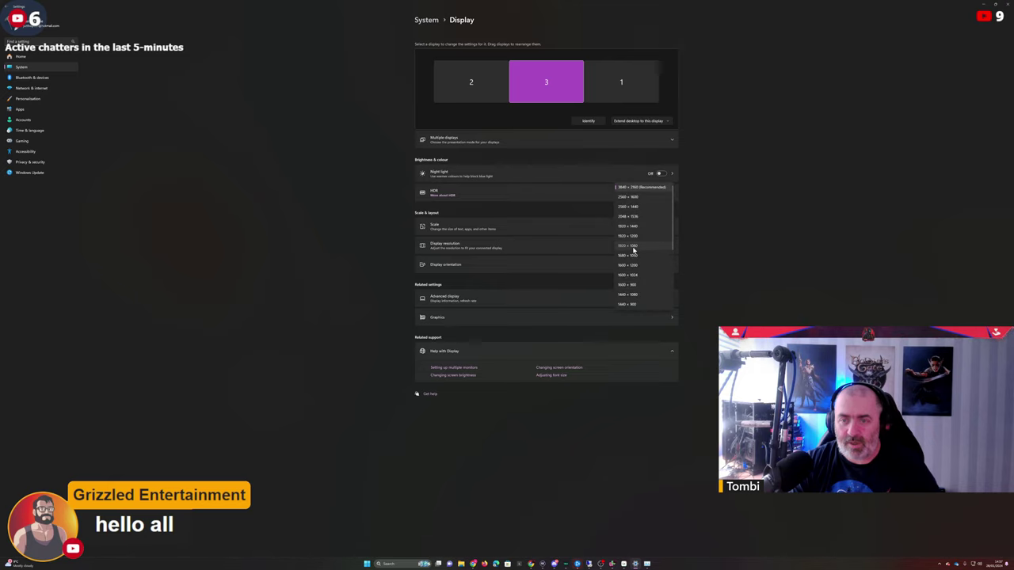
{"action": "left_click", "coordinate": [629, 245]}
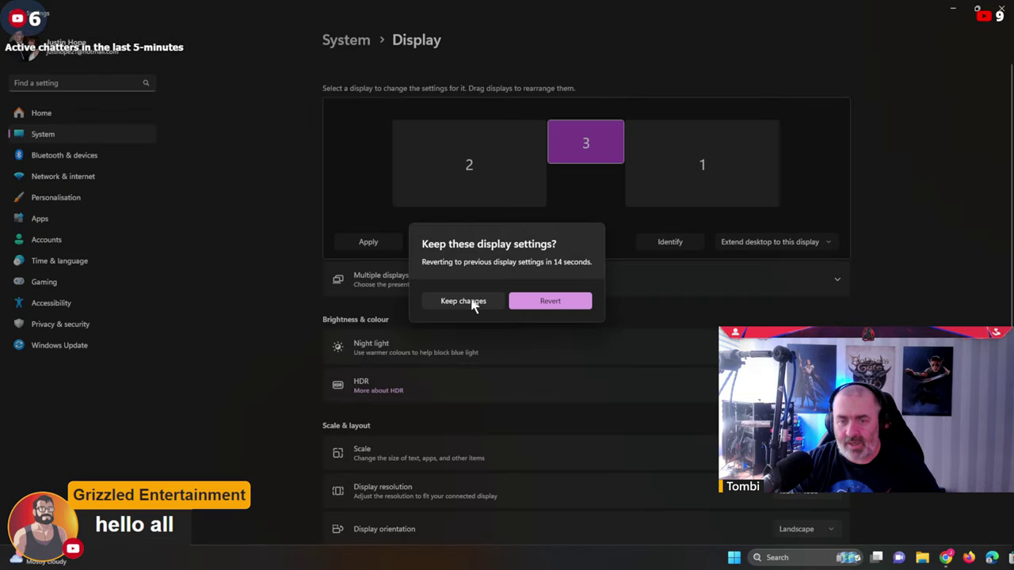
{"action": "left_click", "coordinate": [472, 303]}
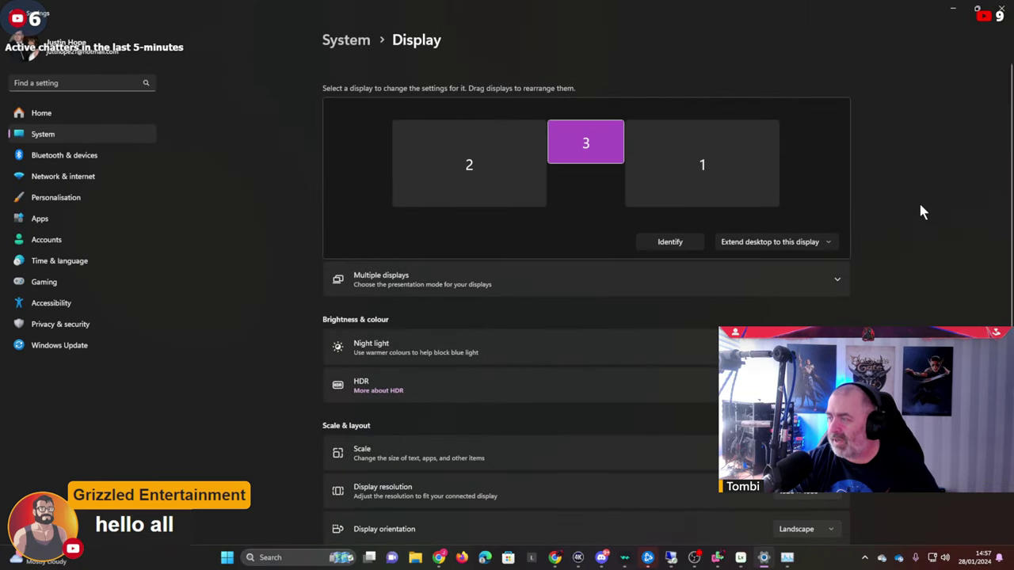
{"action": "left_click", "coordinate": [951, 16]}
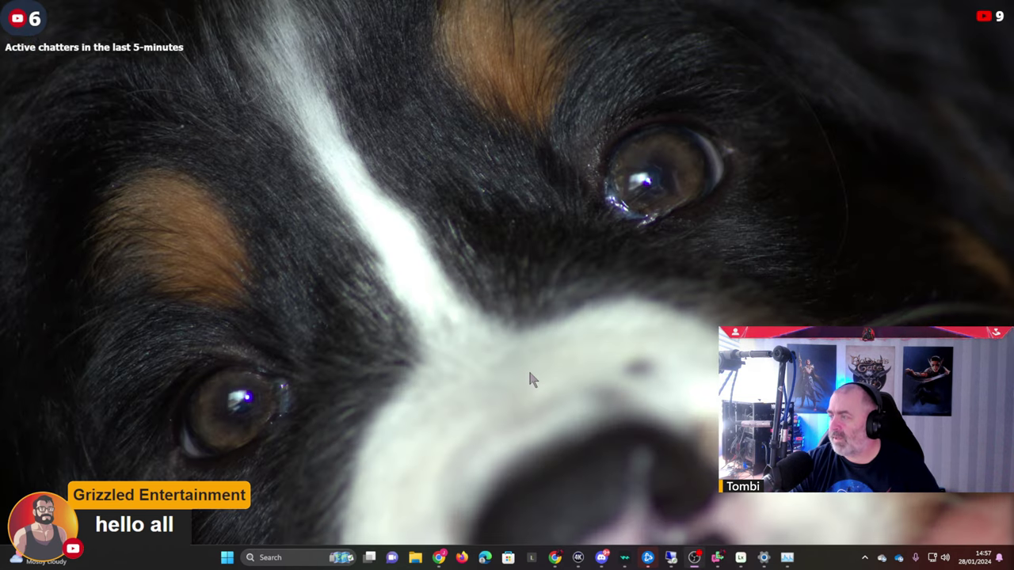
{"action": "left_click", "coordinate": [671, 558]}
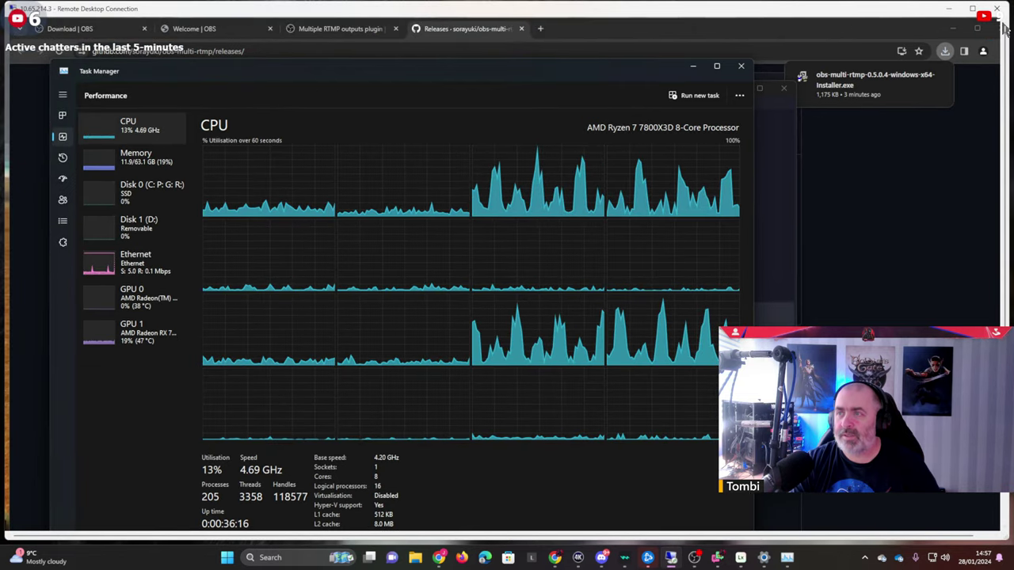
Make the Remote Desktop window full screen via its system menu and bring Chrome forward.
{"action": "right_click", "coordinate": [791, 14]}
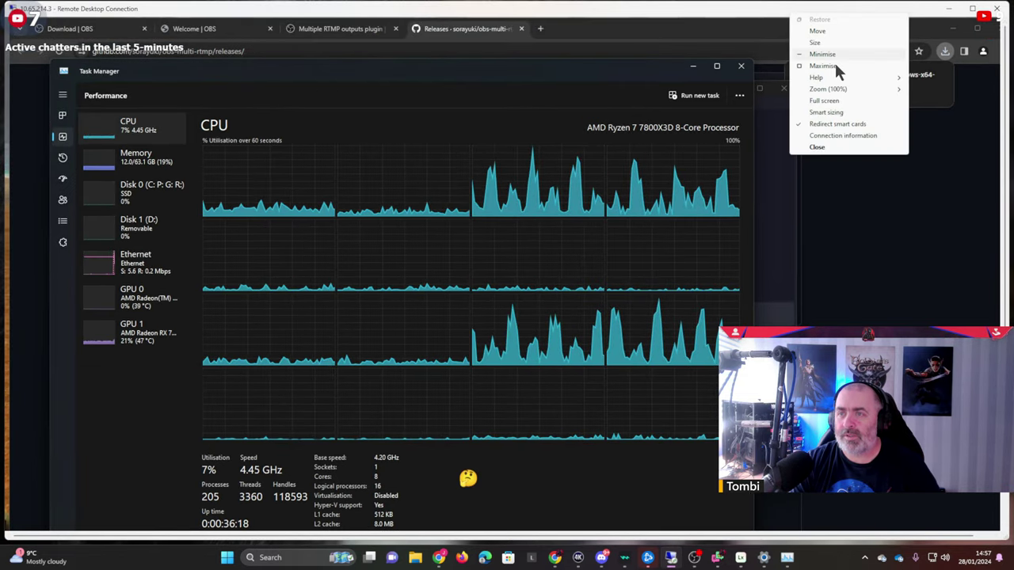
{"action": "left_click", "coordinate": [850, 101]}
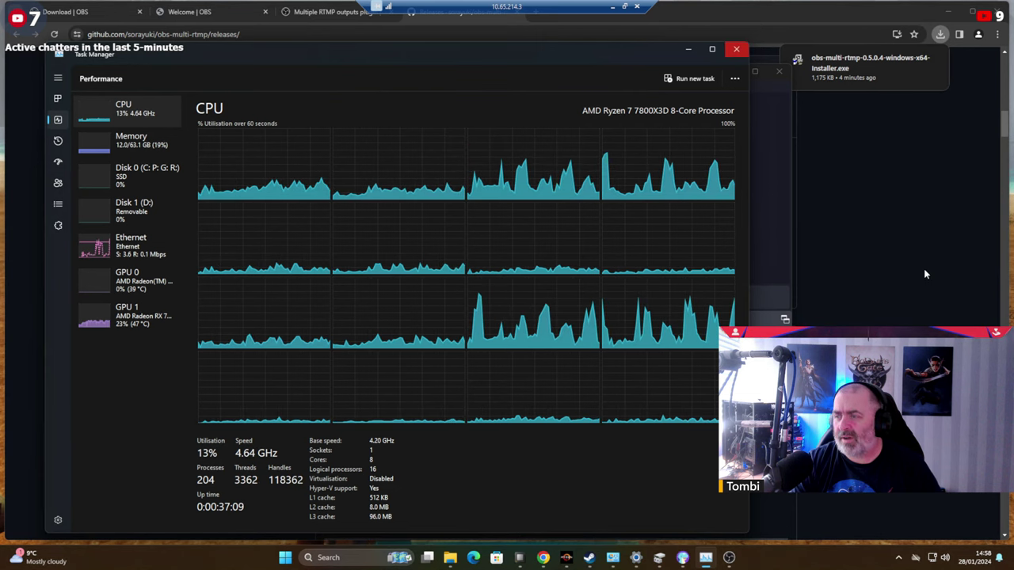
{"action": "left_click", "coordinate": [886, 14]}
Check the host's 192 GB memory usage in maximised Task Manager, then unsnap Chrome.
{"action": "key", "text": "super+Left"}
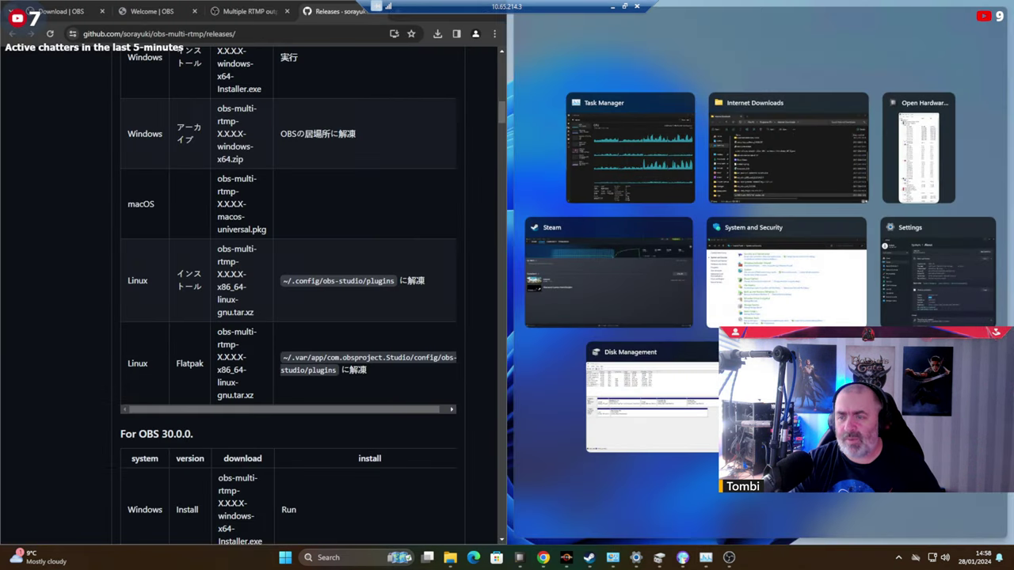
{"action": "left_click", "coordinate": [686, 163]}
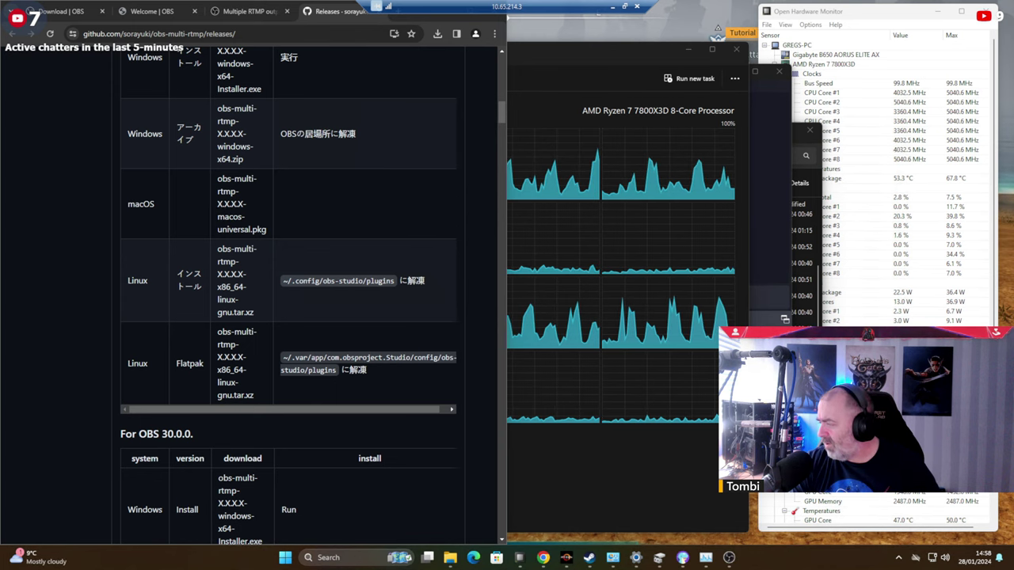
{"action": "key", "text": "super+Up"}
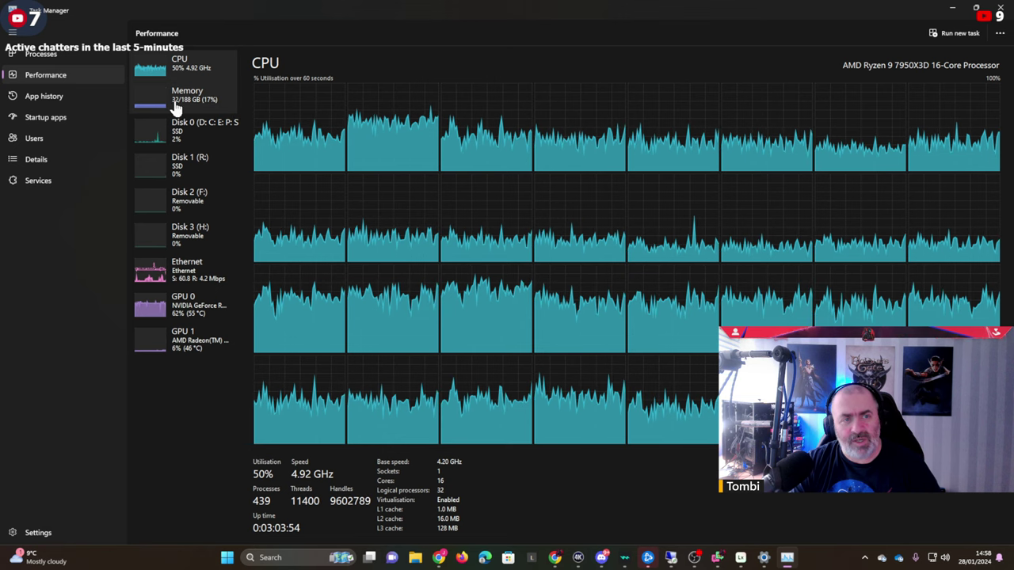
{"action": "left_click", "coordinate": [177, 105]}
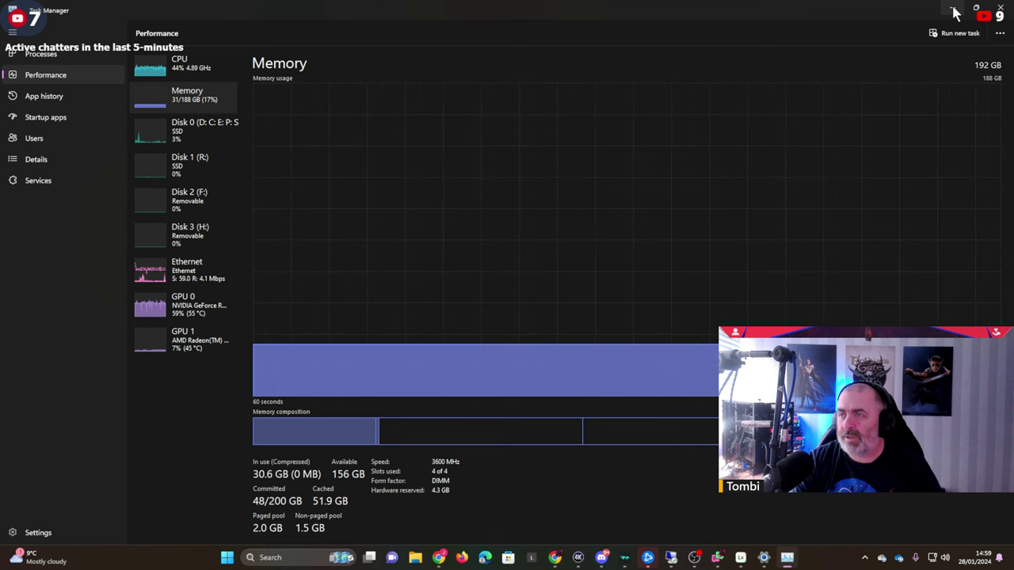
{"action": "left_click", "coordinate": [955, 14]}
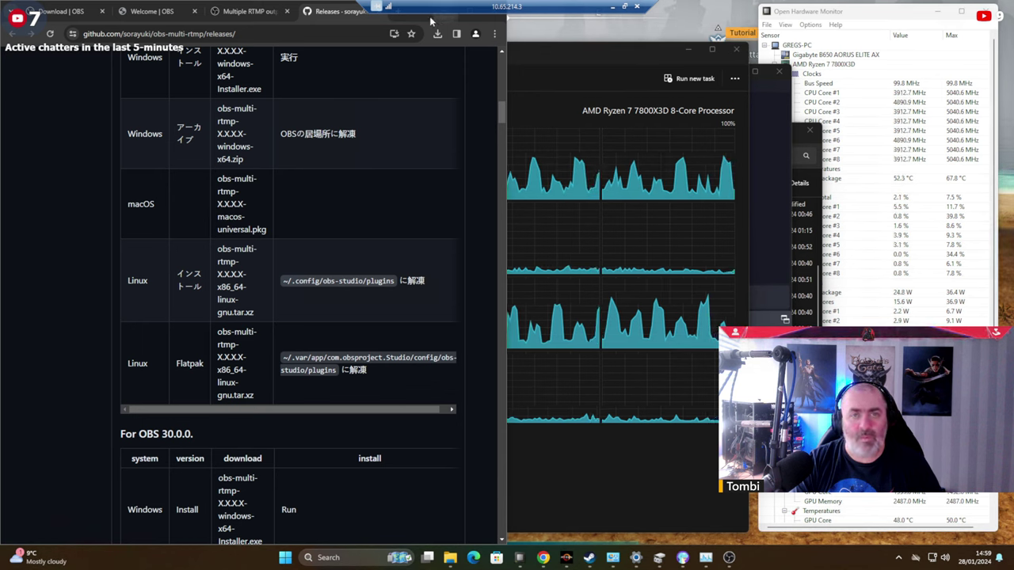
{"action": "left_click_drag", "start_coordinate": [308, 12], "coordinate": [622, 125]}
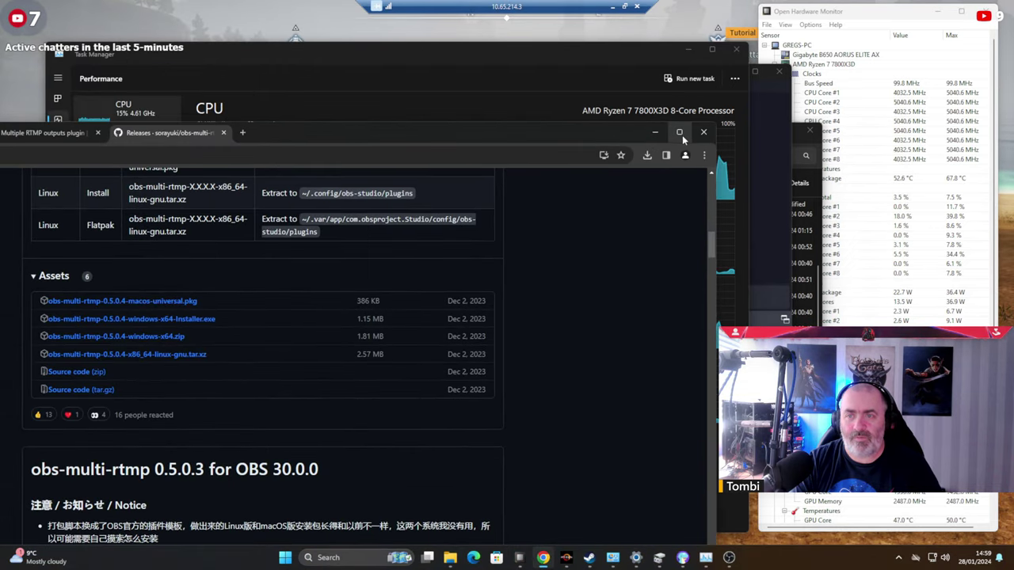
Maximise Chrome and advance the OBS wizard past streaming optimisation and 1920x1080 video.
{"action": "left_click", "coordinate": [677, 131]}
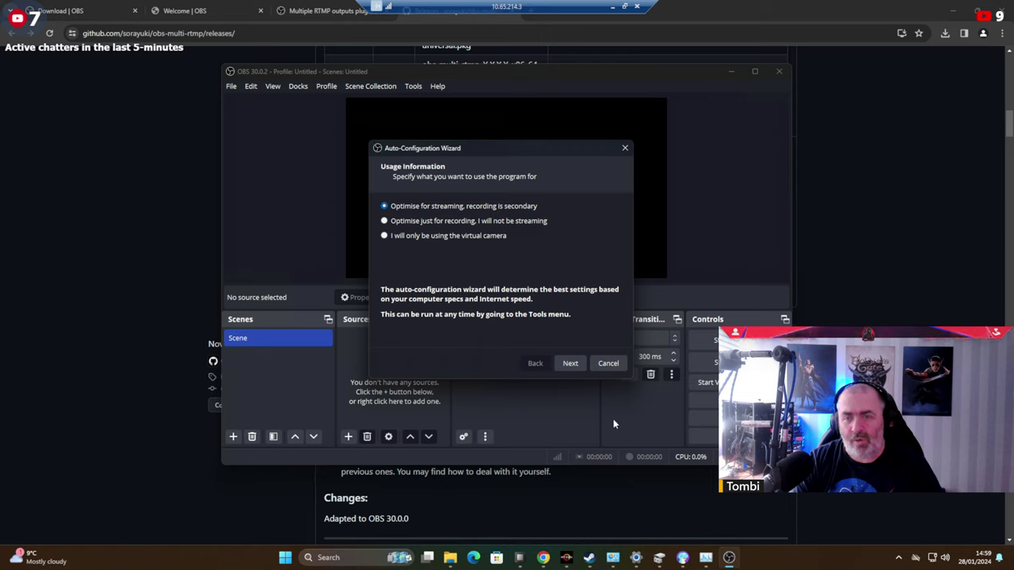
{"action": "left_click", "coordinate": [567, 365]}
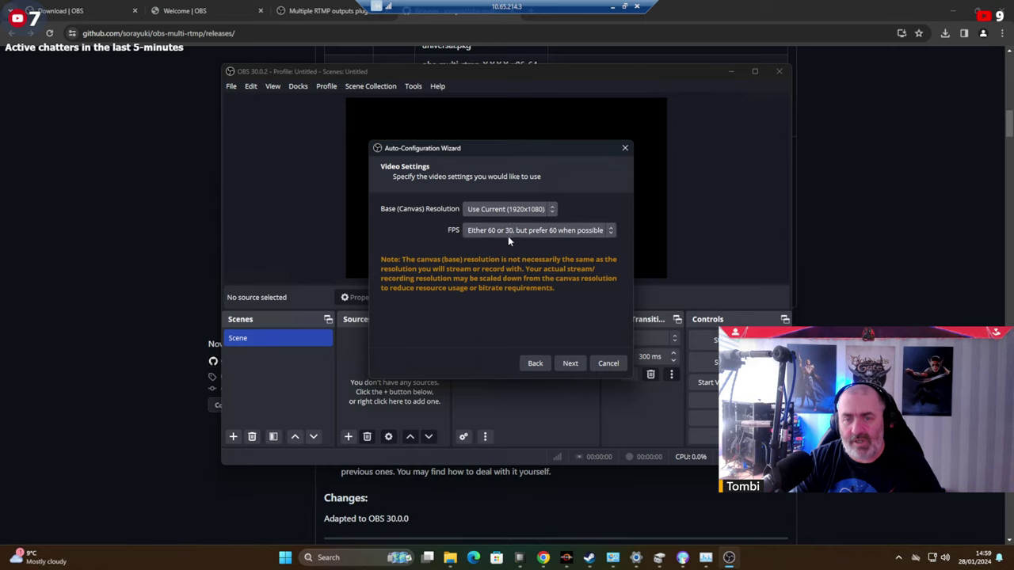
{"action": "left_click", "coordinate": [572, 365]}
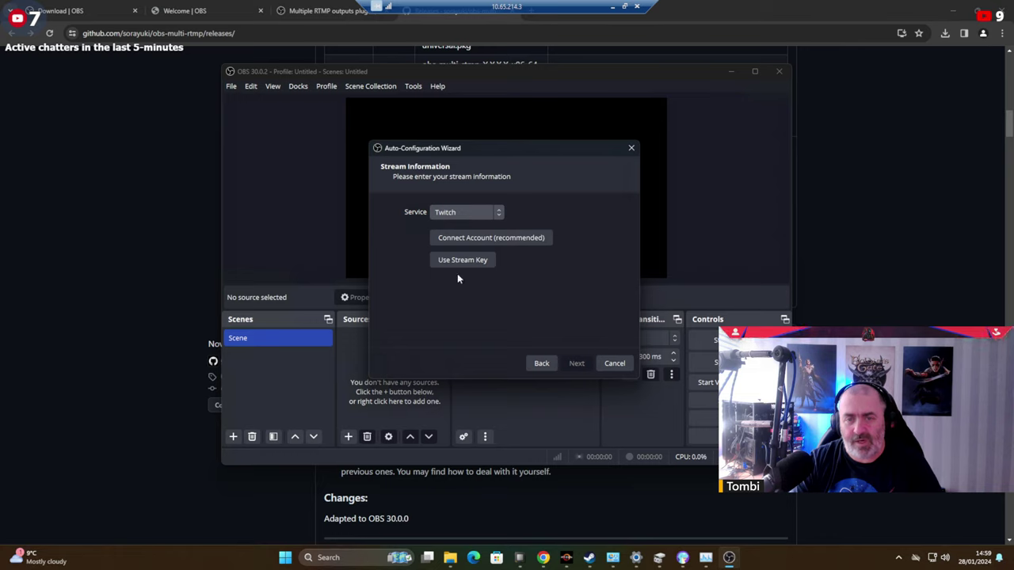
Browse the full streaming service list with Show All and choose Custom...
{"action": "left_click", "coordinate": [474, 210]}
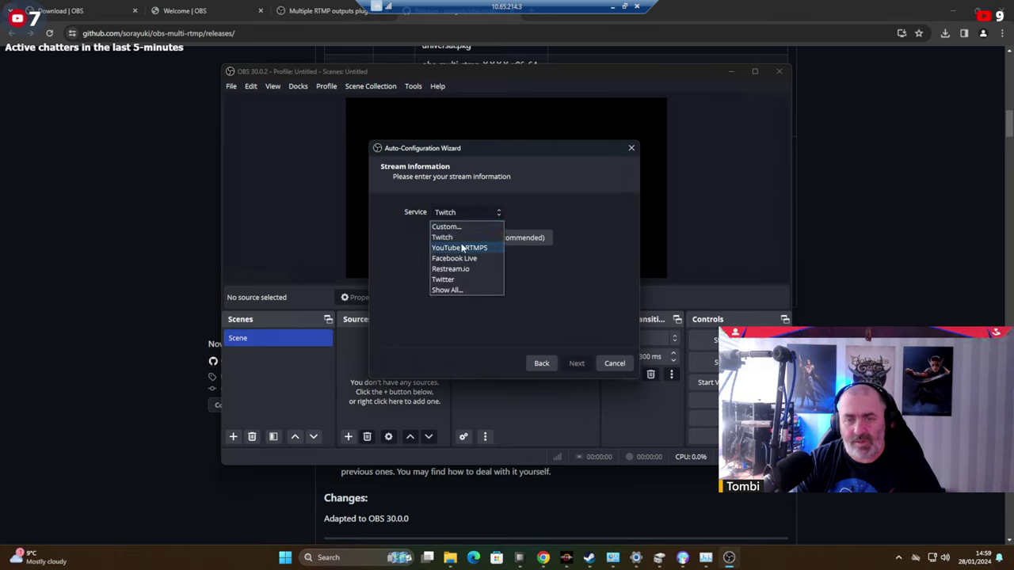
{"action": "left_click", "coordinate": [454, 291]}
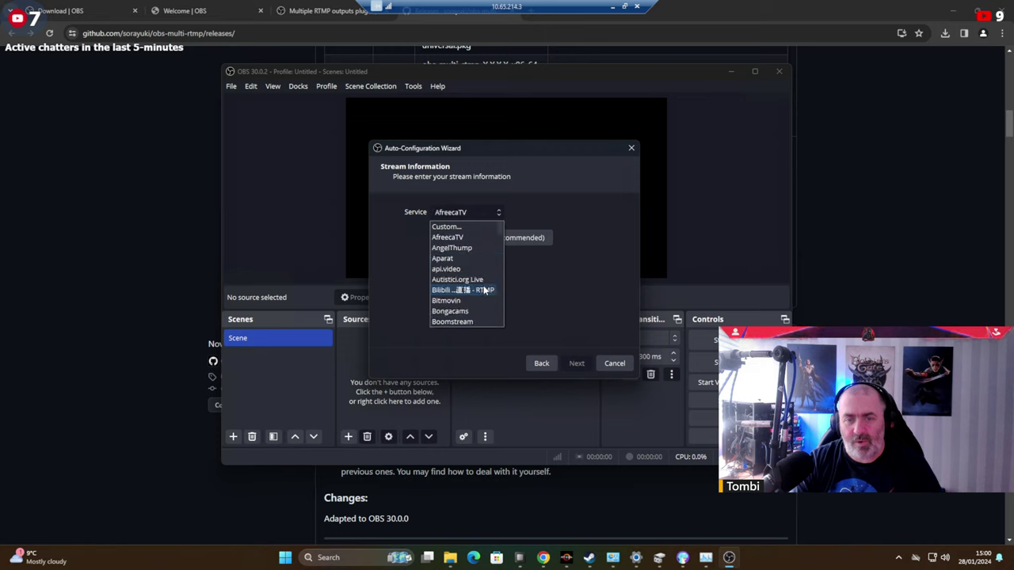
{"action": "scroll", "coordinate": [471, 269], "scroll_direction": "down", "scroll_amount": 3}
{"action": "scroll", "coordinate": [475, 265], "scroll_direction": "down", "scroll_amount": 7}
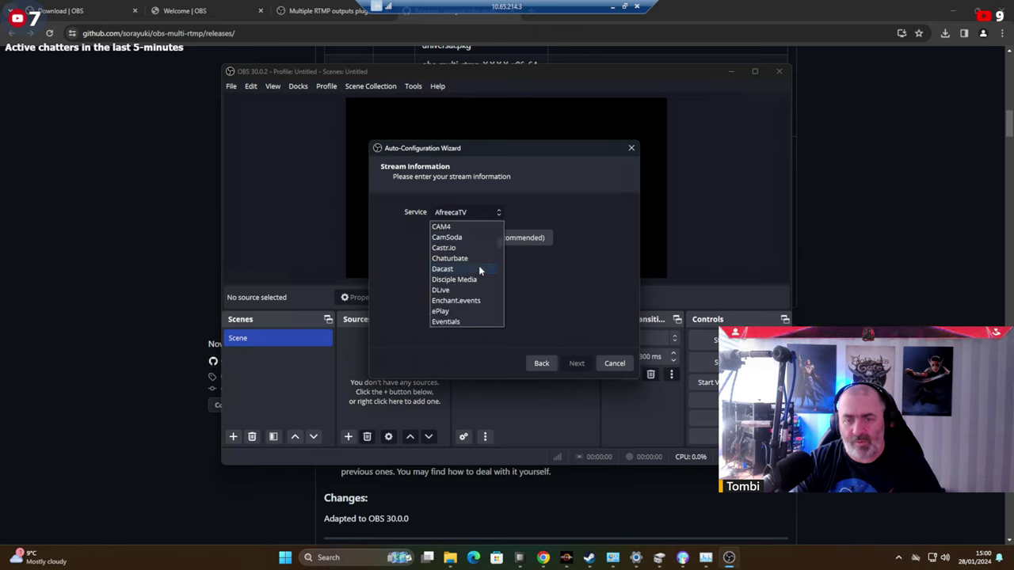
{"action": "scroll", "coordinate": [482, 259], "scroll_direction": "down", "scroll_amount": 8}
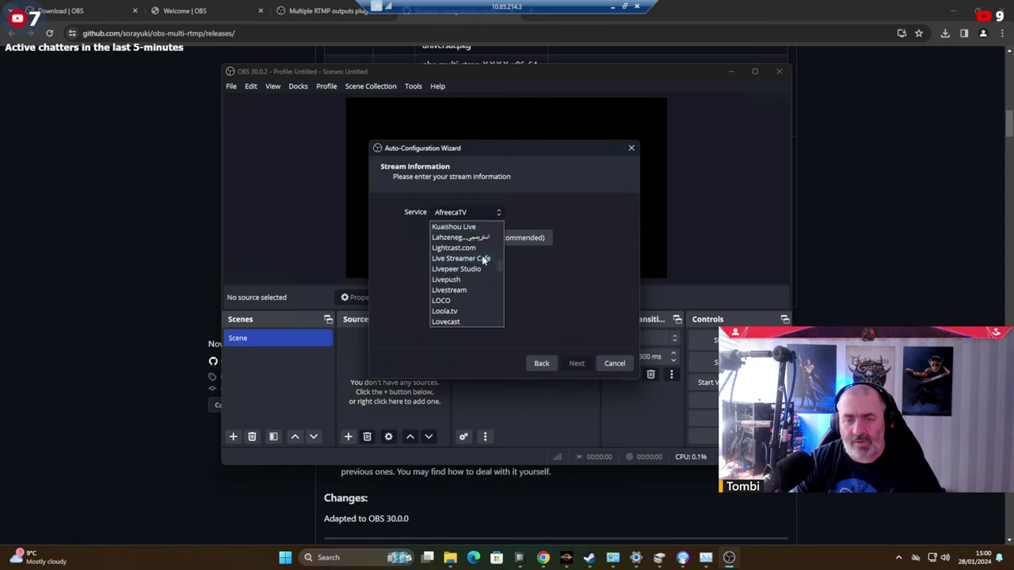
{"action": "left_click", "coordinate": [582, 283]}
{"action": "left_click", "coordinate": [481, 212]}
{"action": "scroll", "coordinate": [473, 254], "scroll_direction": "up", "scroll_amount": 1}
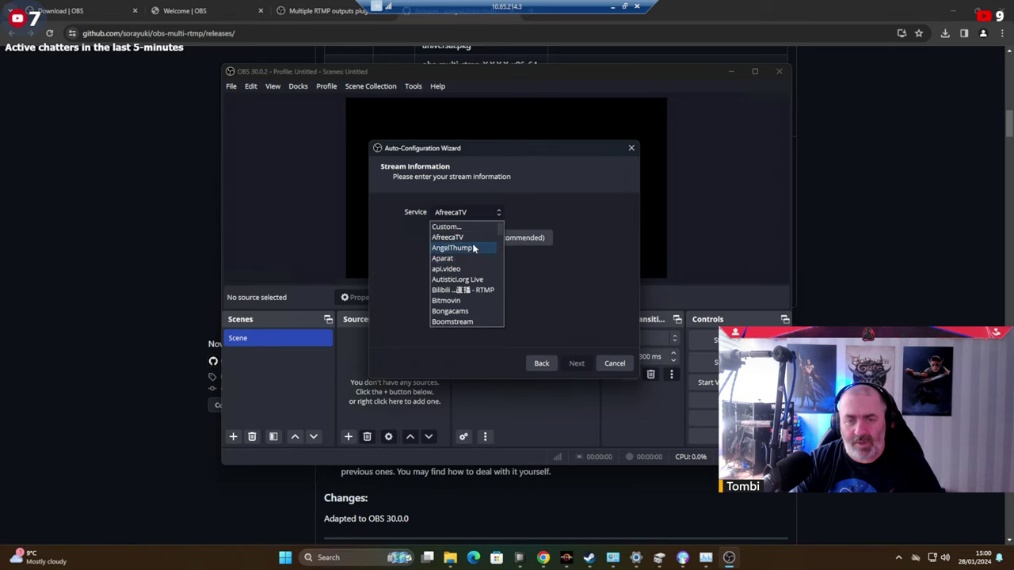
{"action": "left_click", "coordinate": [462, 227]}
Browse the service list once more, then close the Auto-Configuration Wizard.
{"action": "left_click", "coordinate": [490, 213]}
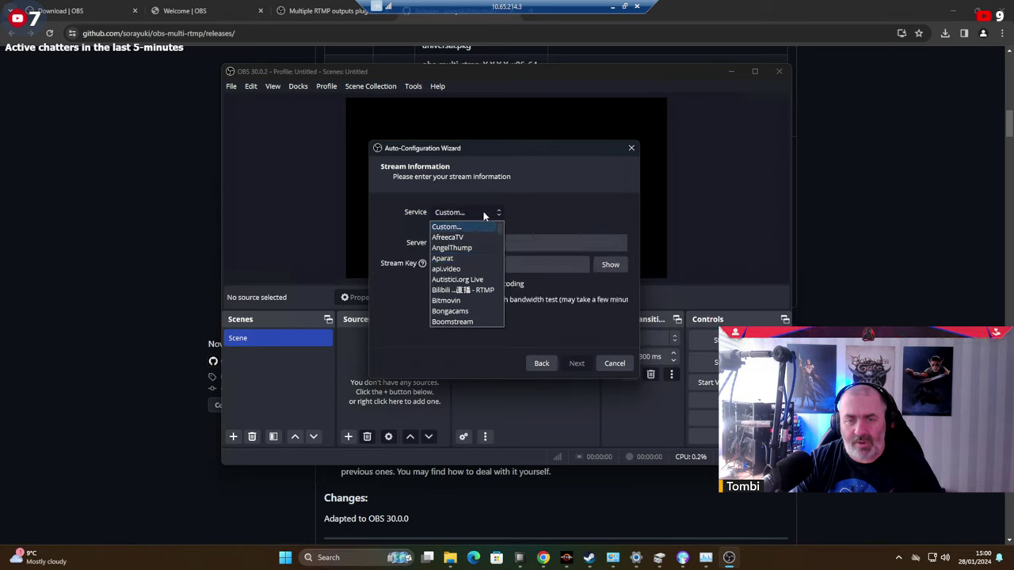
{"action": "left_click", "coordinate": [456, 227]}
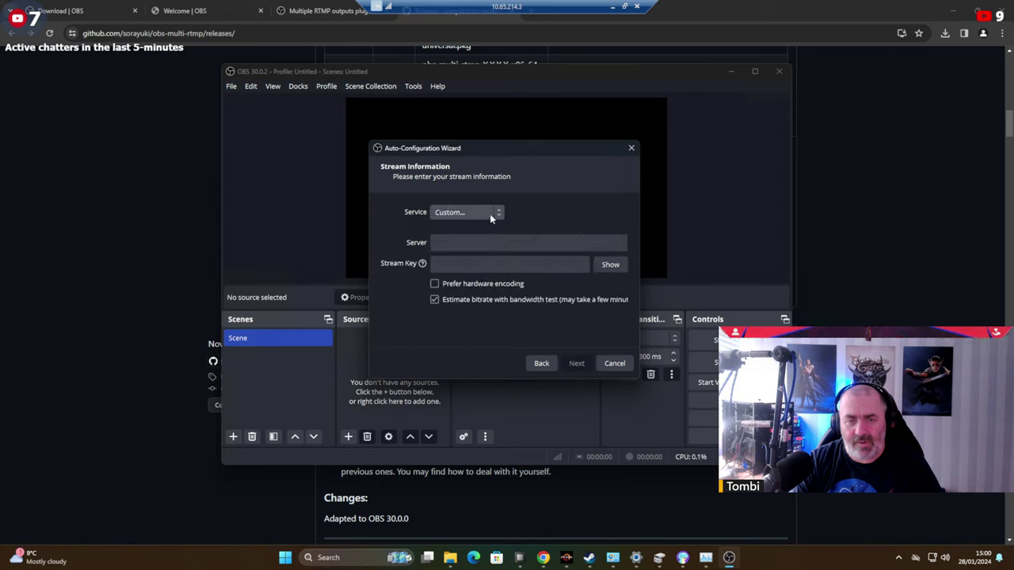
{"action": "left_click", "coordinate": [484, 214]}
{"action": "left_click_drag", "start_coordinate": [500, 227], "coordinate": [508, 324]}
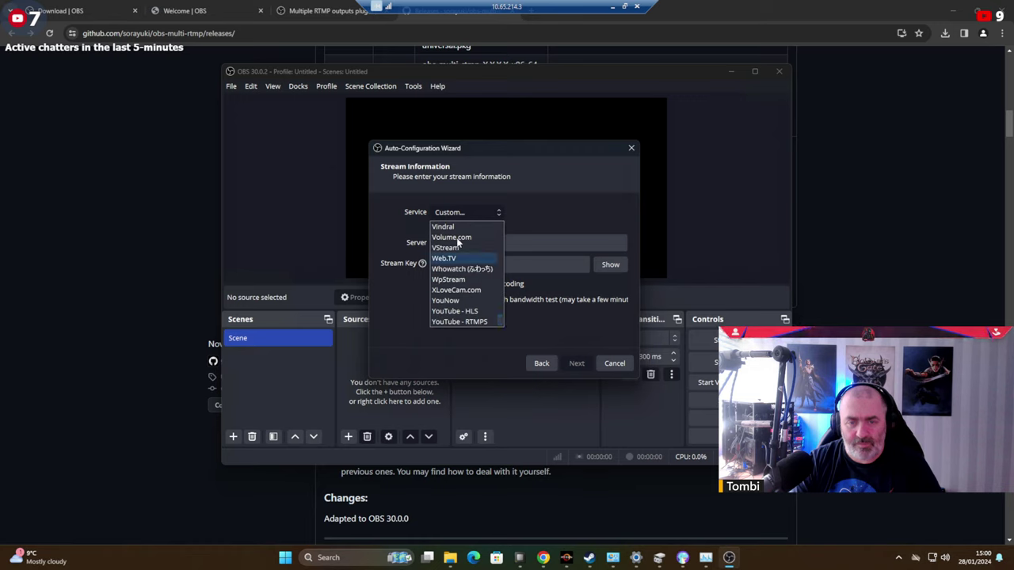
{"action": "scroll", "coordinate": [463, 285], "scroll_direction": "up", "scroll_amount": 2}
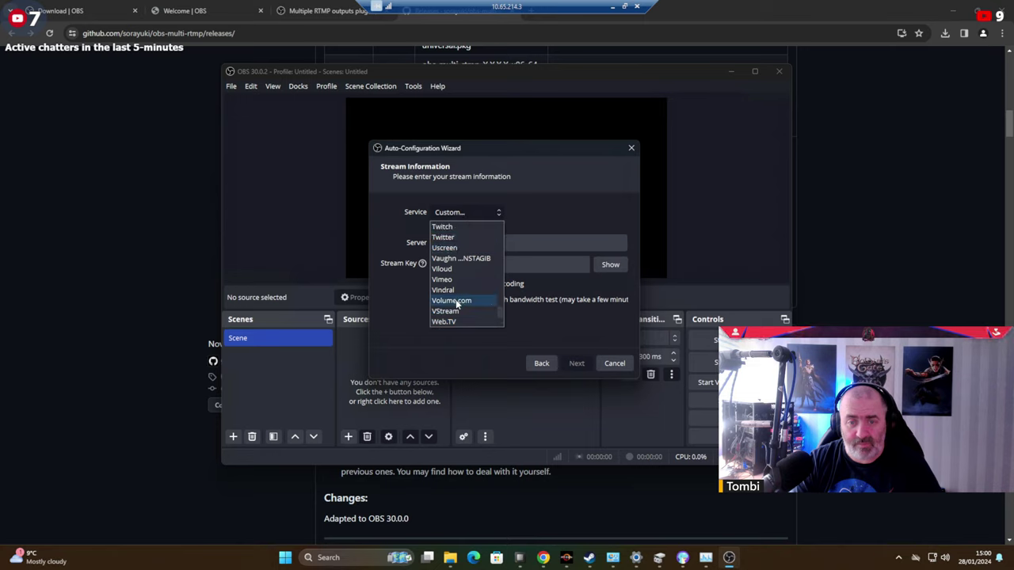
{"action": "left_click", "coordinate": [615, 365]}
{"action": "left_click", "coordinate": [615, 364]}
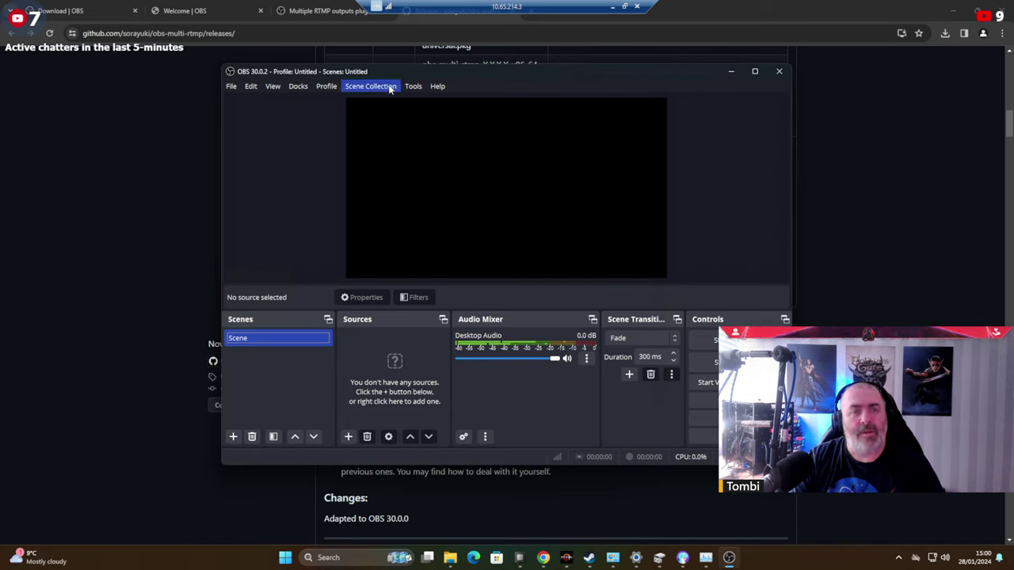
Reopen the OBS Auto-Configuration Wizard and advance to the streaming service list.
{"action": "left_click", "coordinate": [413, 86]}
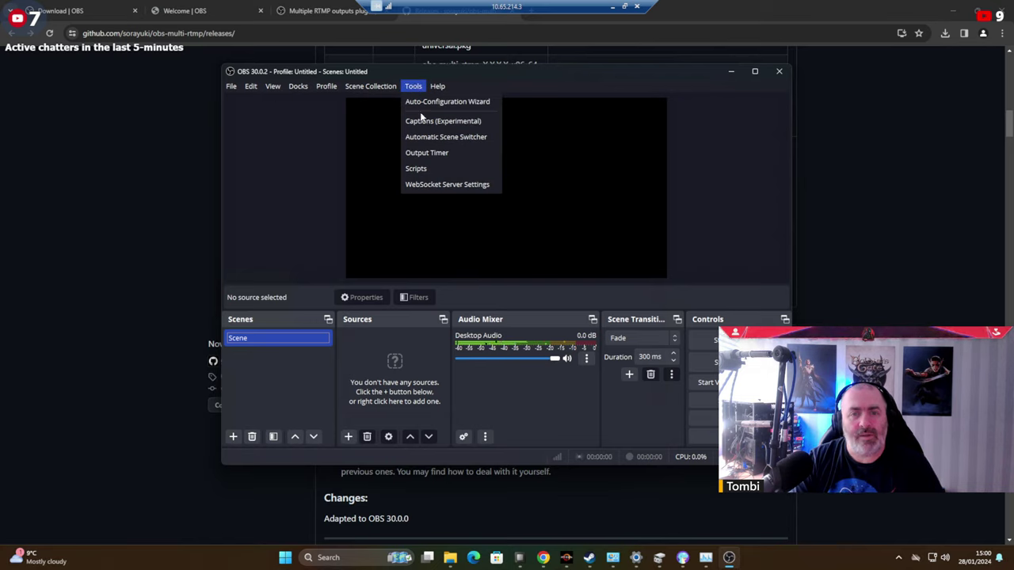
{"action": "left_click", "coordinate": [424, 105]}
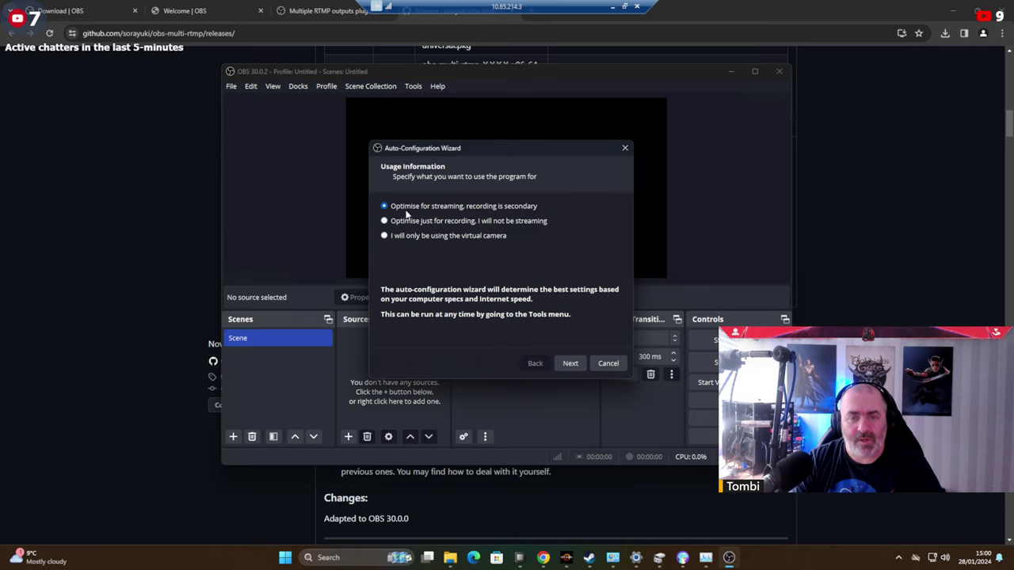
{"action": "left_click", "coordinate": [573, 366]}
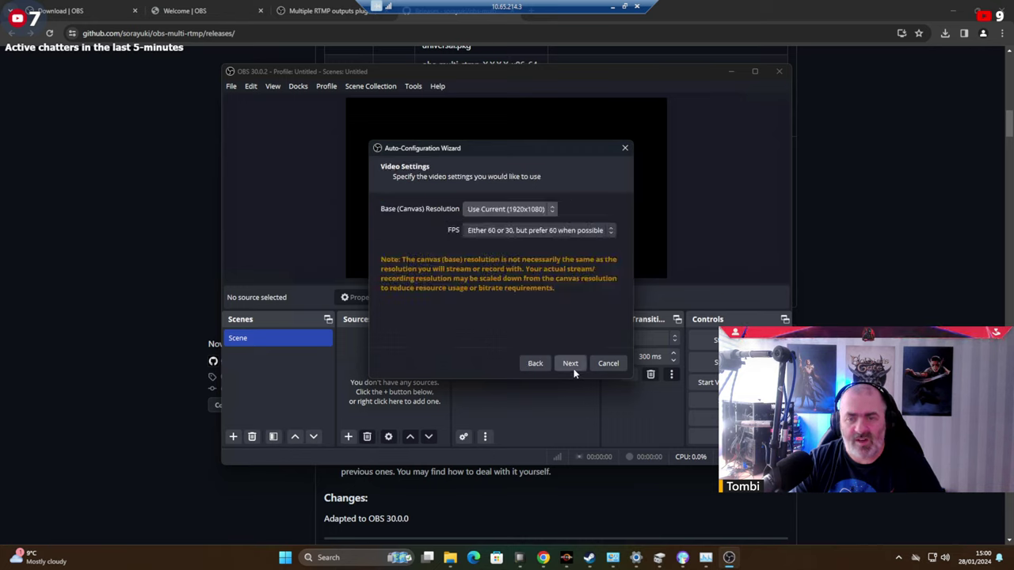
{"action": "left_click", "coordinate": [572, 366]}
{"action": "left_click", "coordinate": [473, 212]}
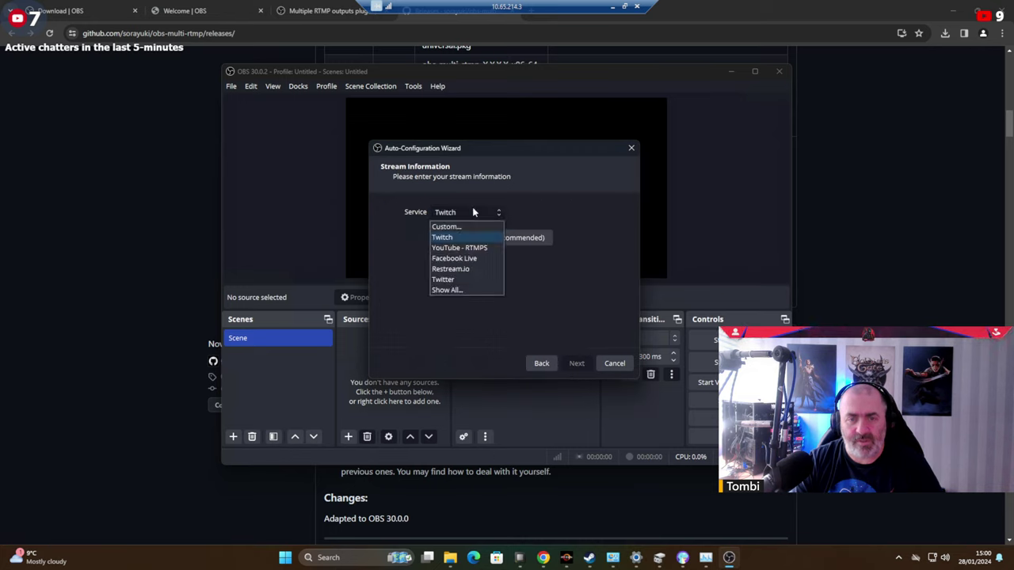
Leave Twitch selected, close the wizard, and maximise the OBS window.
{"action": "left_click", "coordinate": [632, 149]}
{"action": "left_click", "coordinate": [632, 149]}
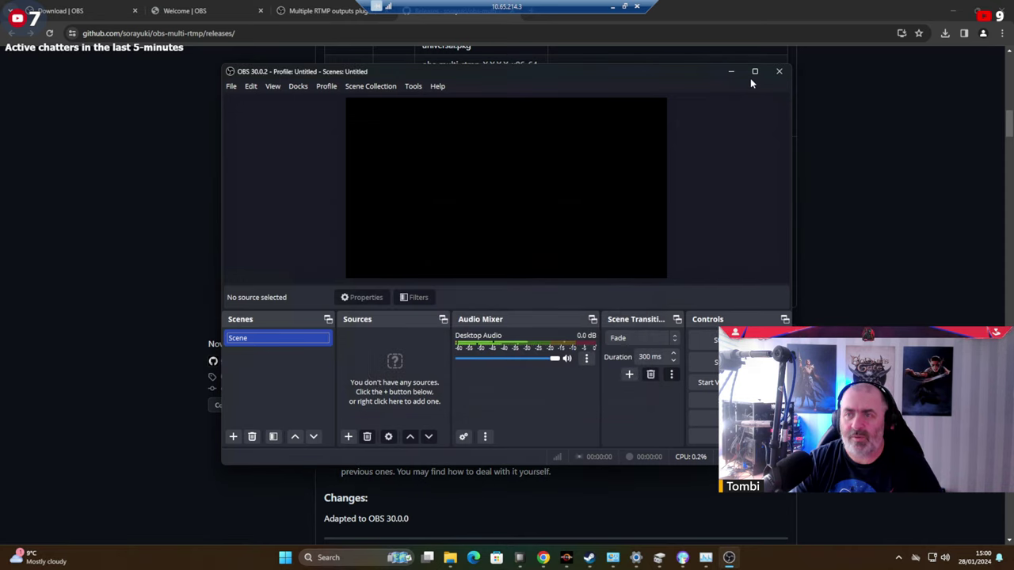
{"action": "double_click", "coordinate": [444, 71]}
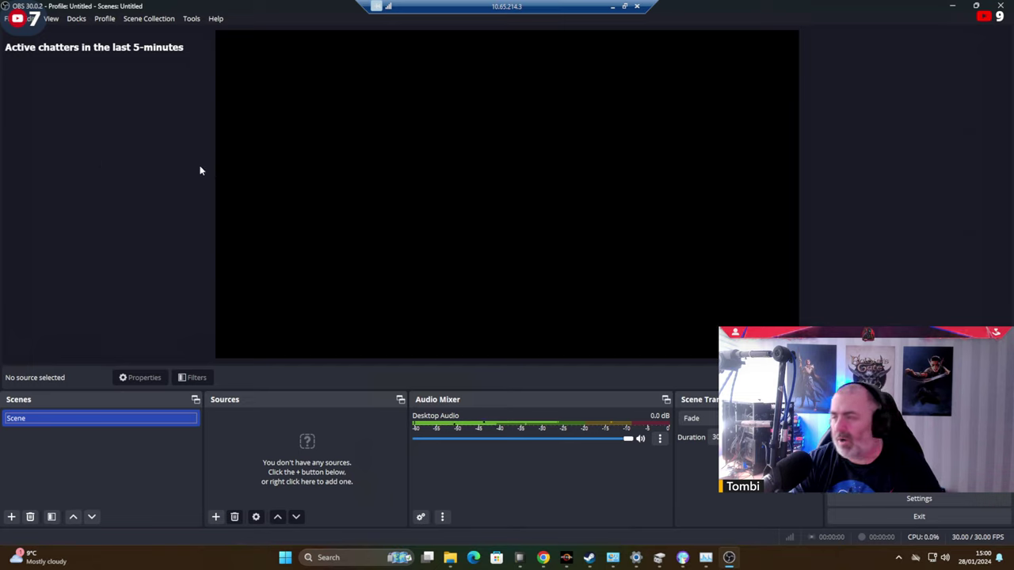
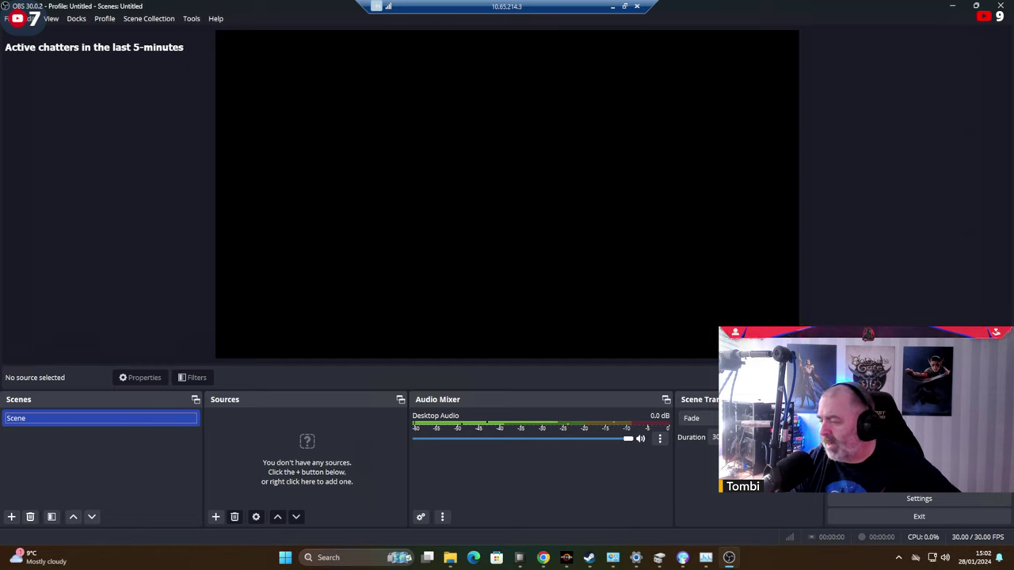
Bring up File Explorer from the empty Untitled OBS setup with the Super+E shortcut.
{"action": "key", "text": "super+e"}
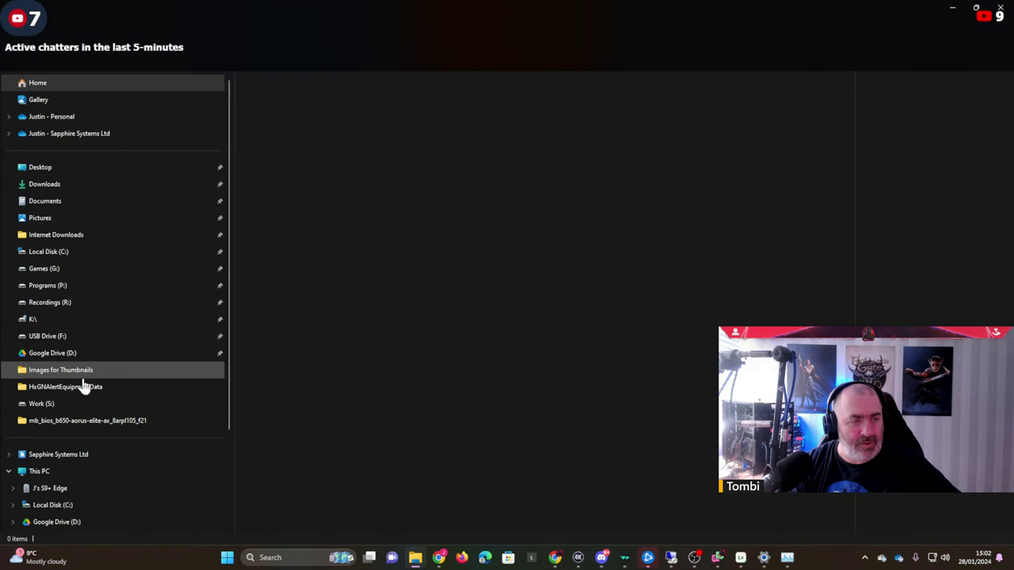
Copy the Streaming Template folder from the Recordings (R:) drive, then switch to the remote streaming PC.
{"action": "left_click", "coordinate": [49, 303]}
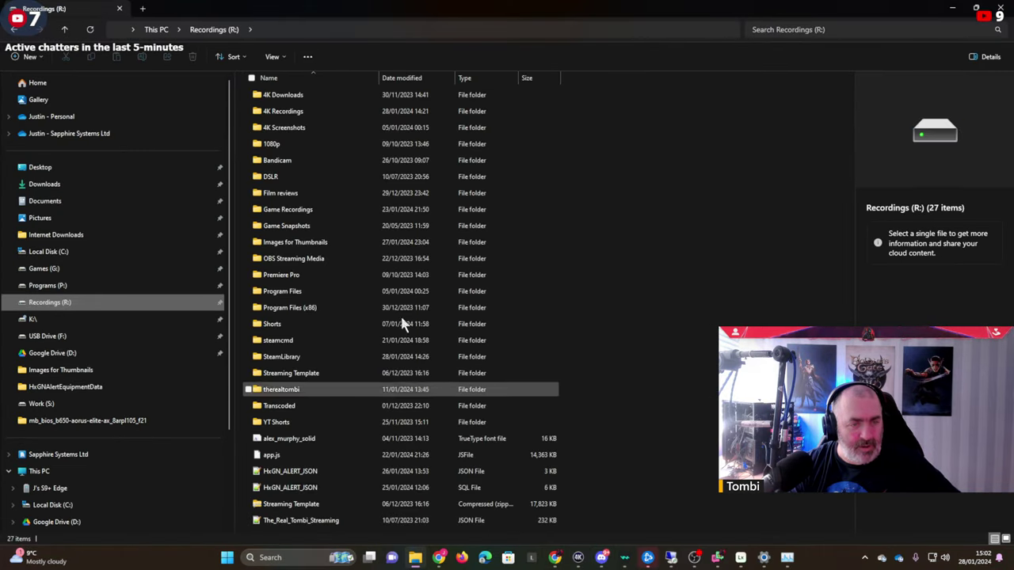
{"action": "double_click", "coordinate": [305, 382]}
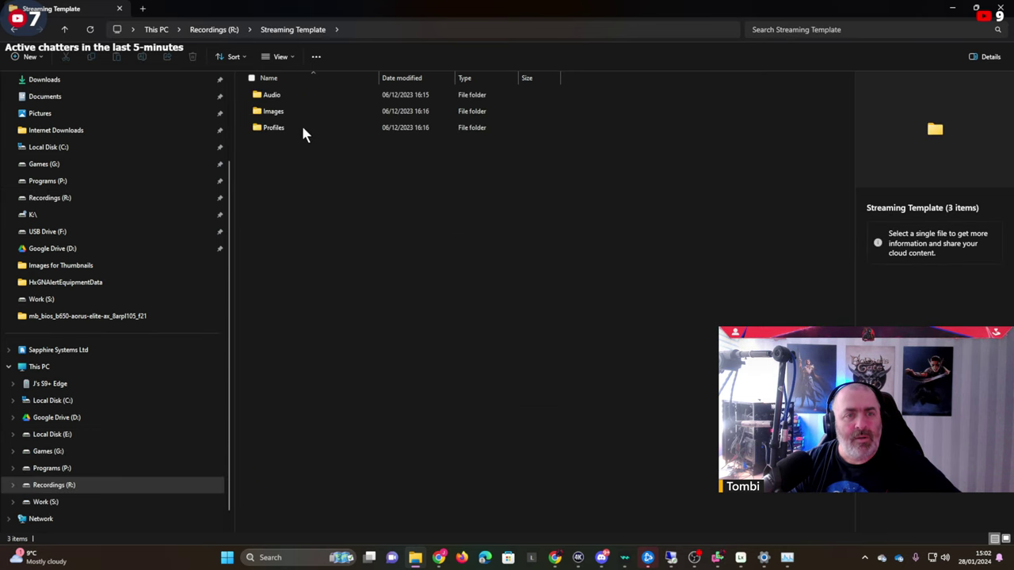
{"action": "left_click", "coordinate": [227, 29]}
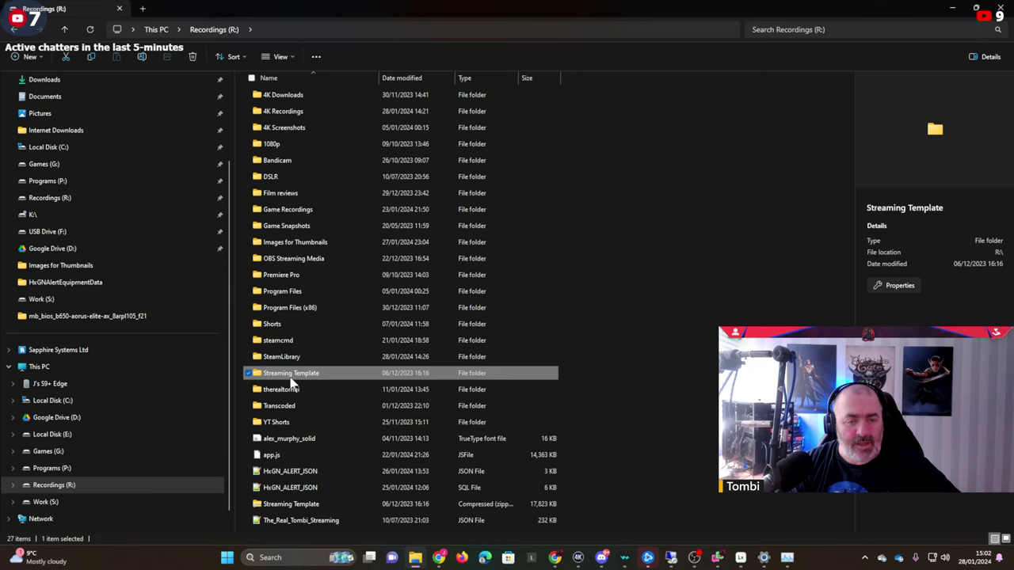
{"action": "right_click", "coordinate": [324, 399]}
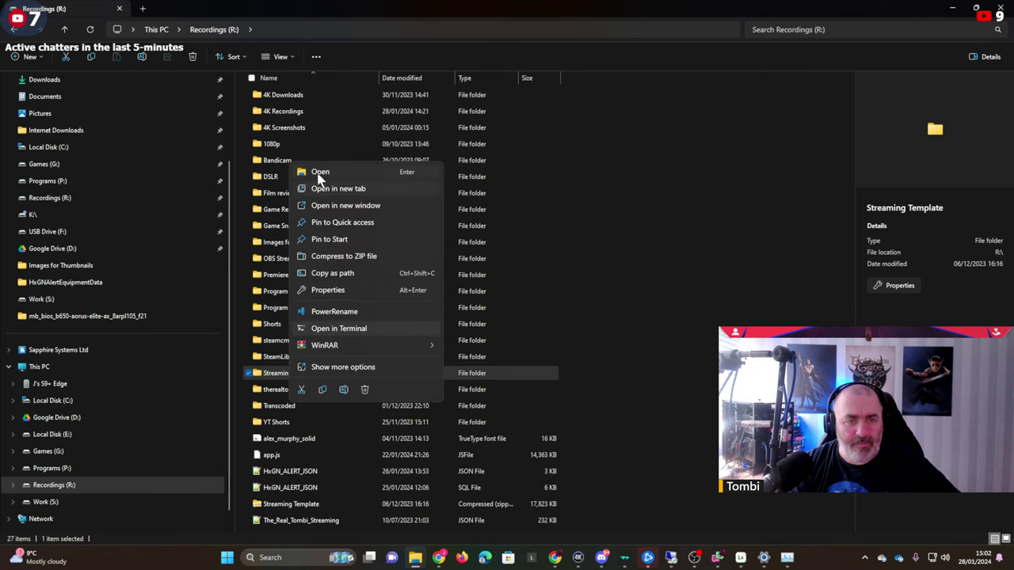
{"action": "left_click", "coordinate": [321, 389]}
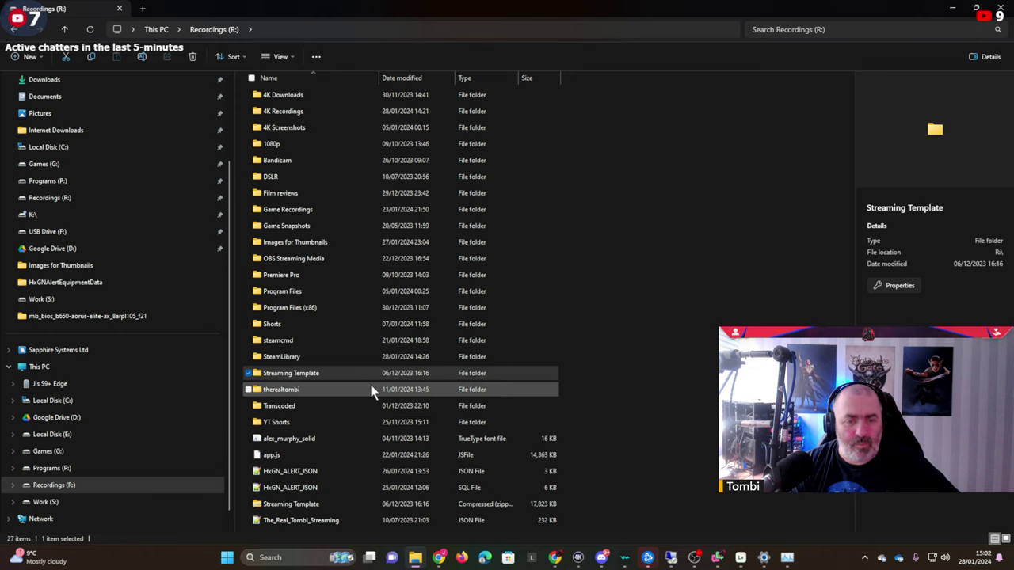
{"action": "key", "text": "alt+Tab"}
{"action": "left_click", "coordinate": [953, 6]}
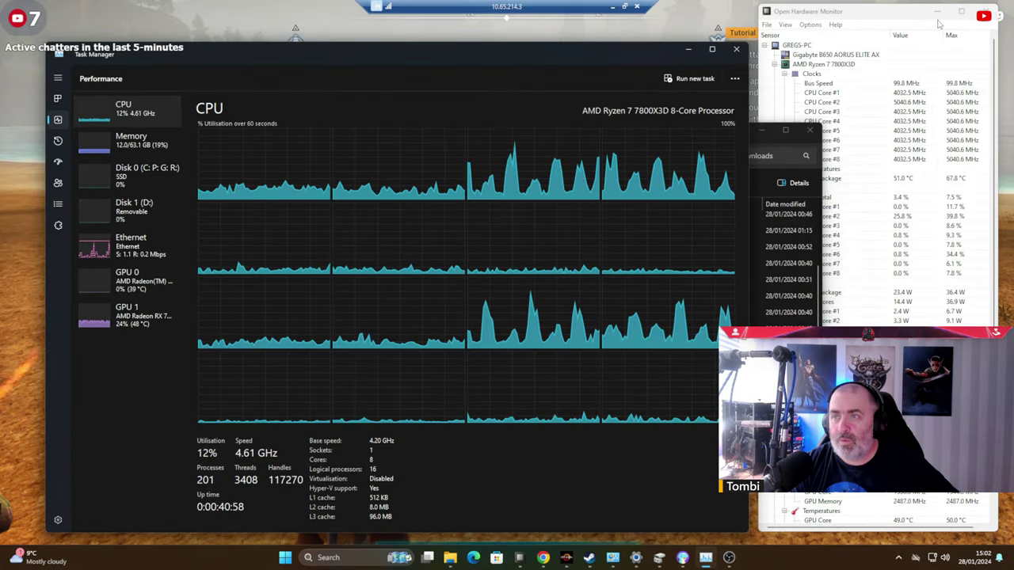
Paste the Streaming Template folder onto the remote PC's empty Recording and Streaming (R:) drive.
{"action": "left_click", "coordinate": [937, 11]}
{"action": "left_click", "coordinate": [736, 50]}
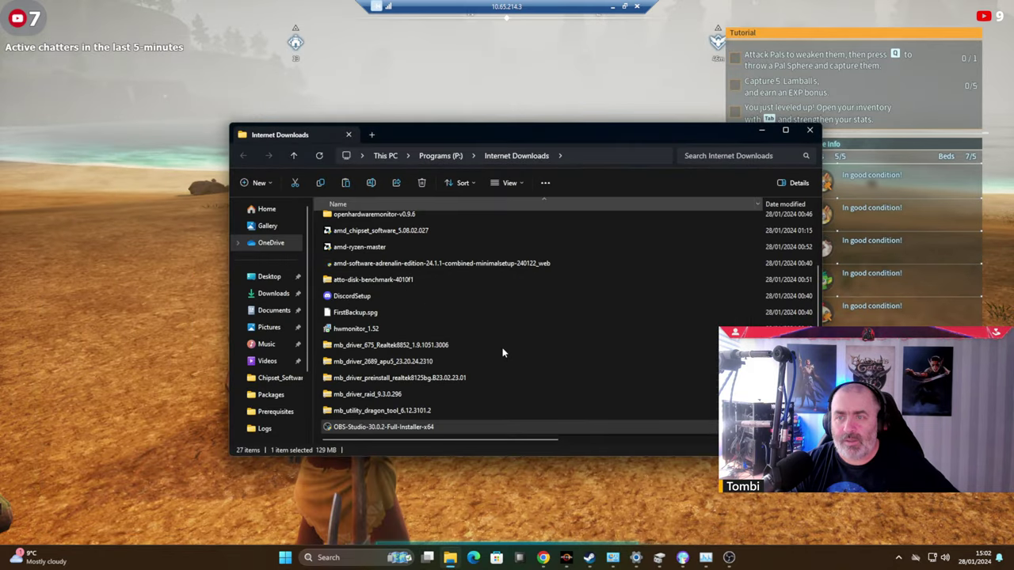
{"action": "scroll", "coordinate": [275, 285], "scroll_direction": "down", "scroll_amount": 3}
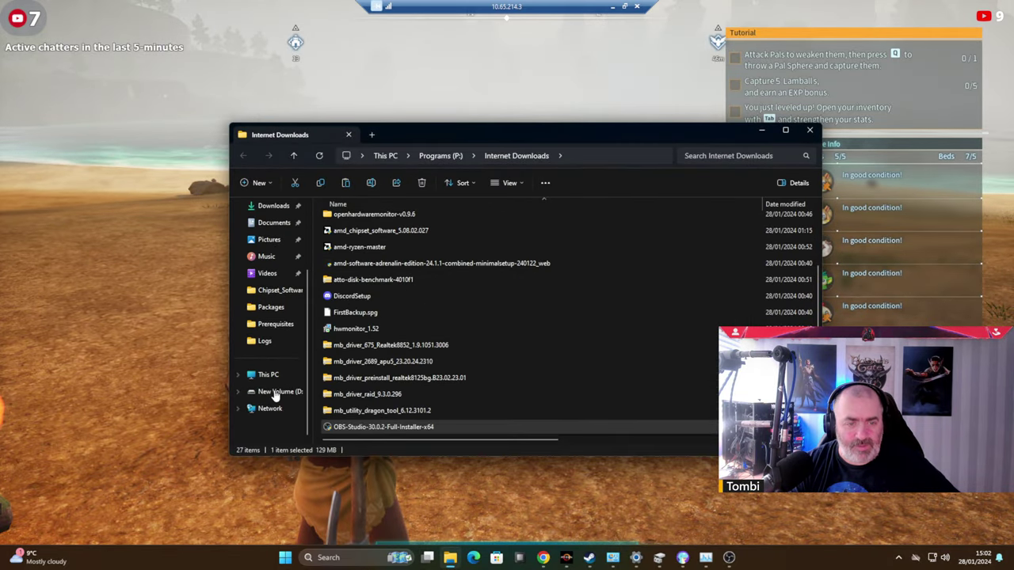
{"action": "left_click", "coordinate": [267, 375]}
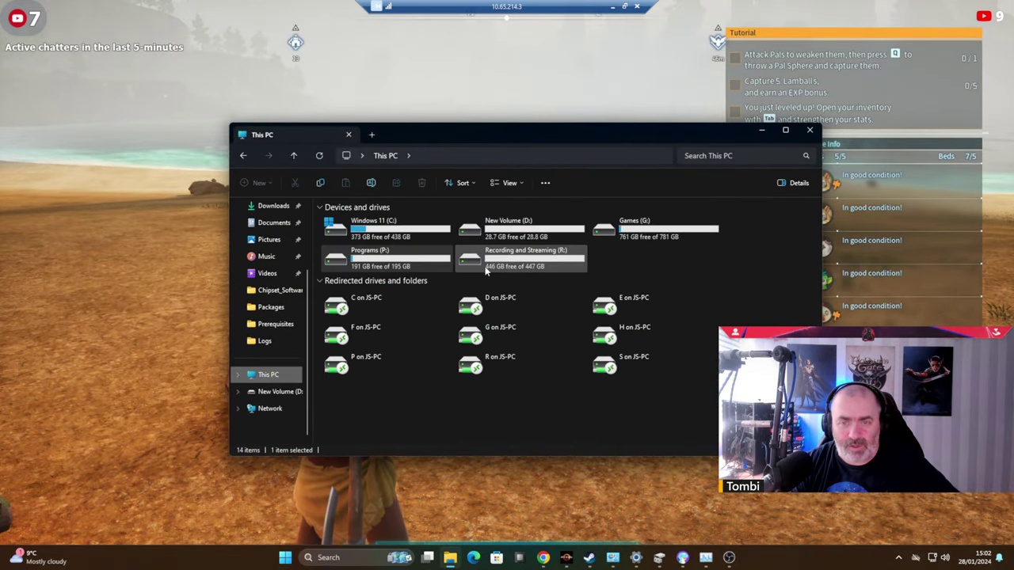
{"action": "double_click", "coordinate": [516, 259]}
{"action": "right_click", "coordinate": [402, 287]}
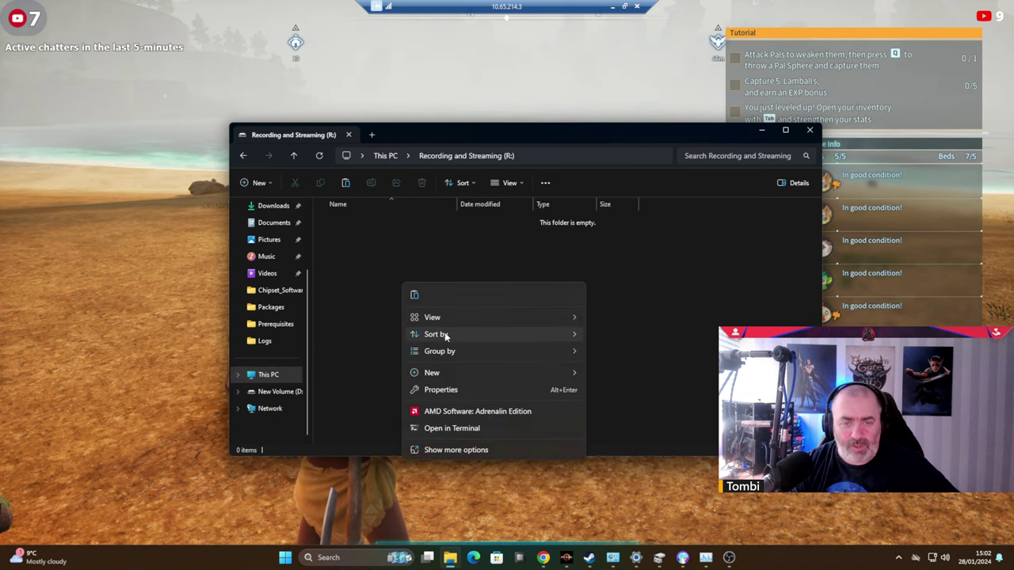
{"action": "left_click", "coordinate": [415, 297]}
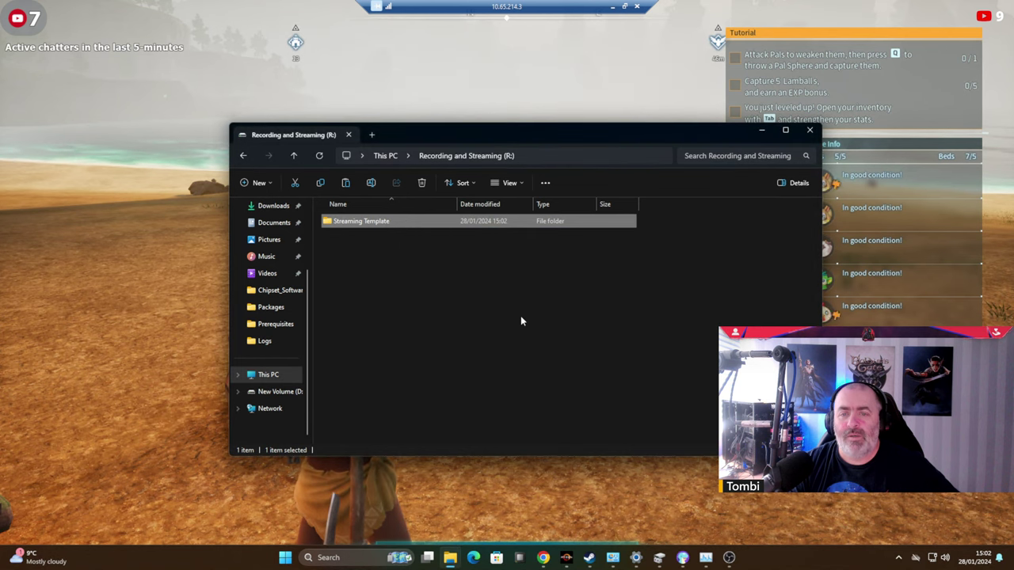
Inspect the pasted template's Audio and Images folders, then open its Profiles folder.
{"action": "double_click", "coordinate": [343, 222]}
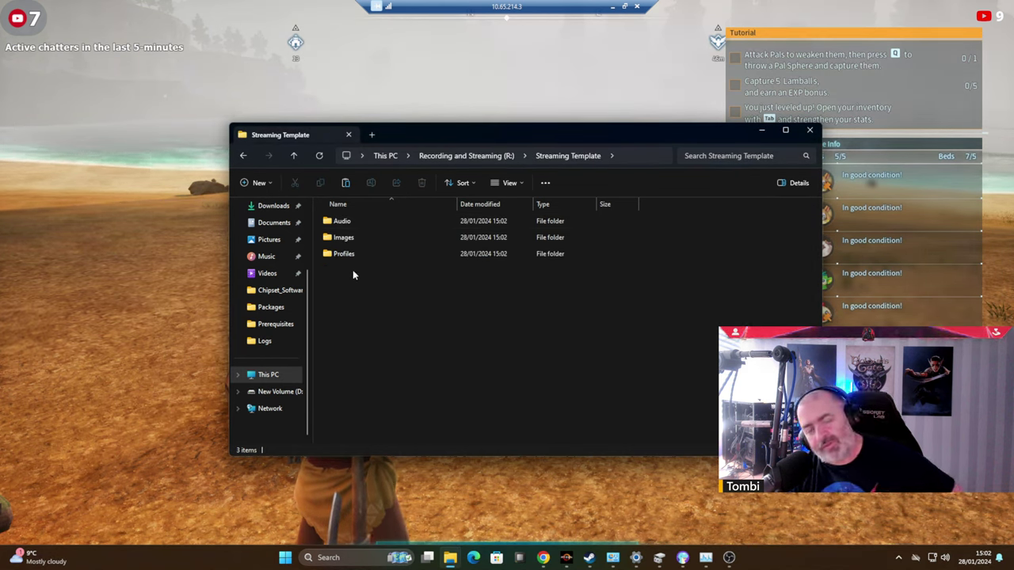
{"action": "double_click", "coordinate": [342, 223]}
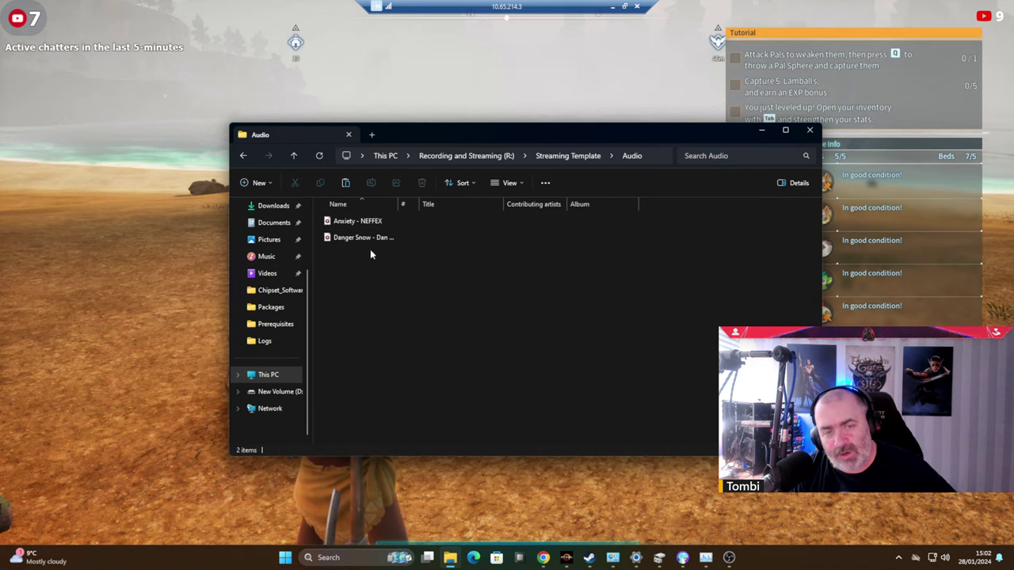
{"action": "left_click_drag", "start_coordinate": [399, 204], "coordinate": [423, 204]}
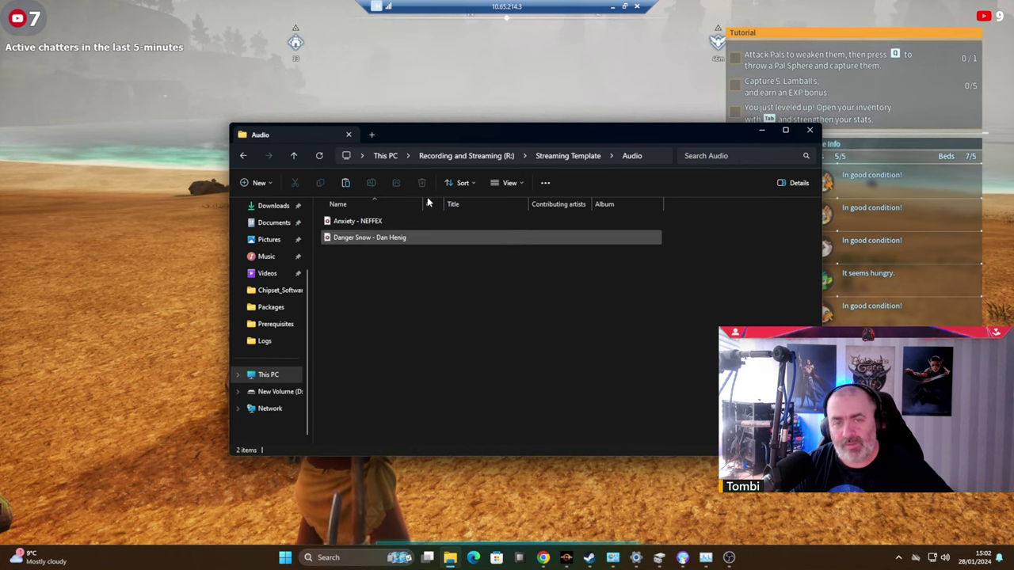
{"action": "left_click", "coordinate": [568, 157]}
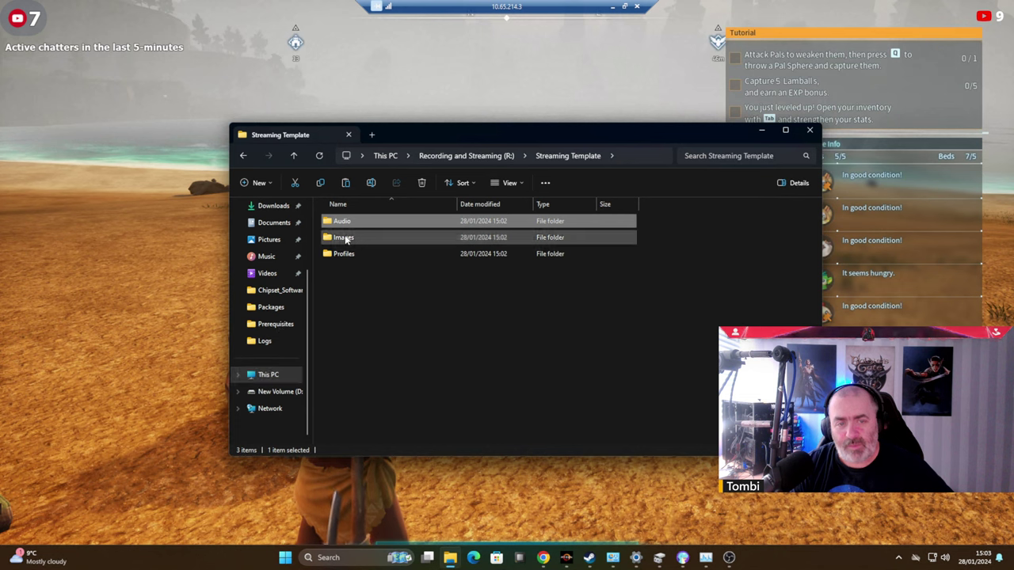
{"action": "double_click", "coordinate": [345, 238]}
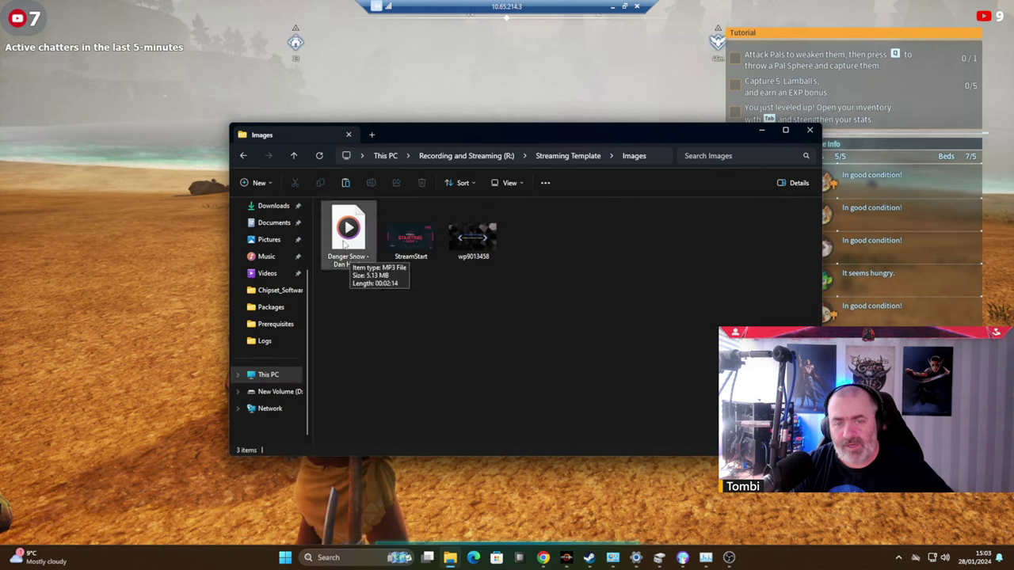
{"action": "left_click", "coordinate": [574, 157]}
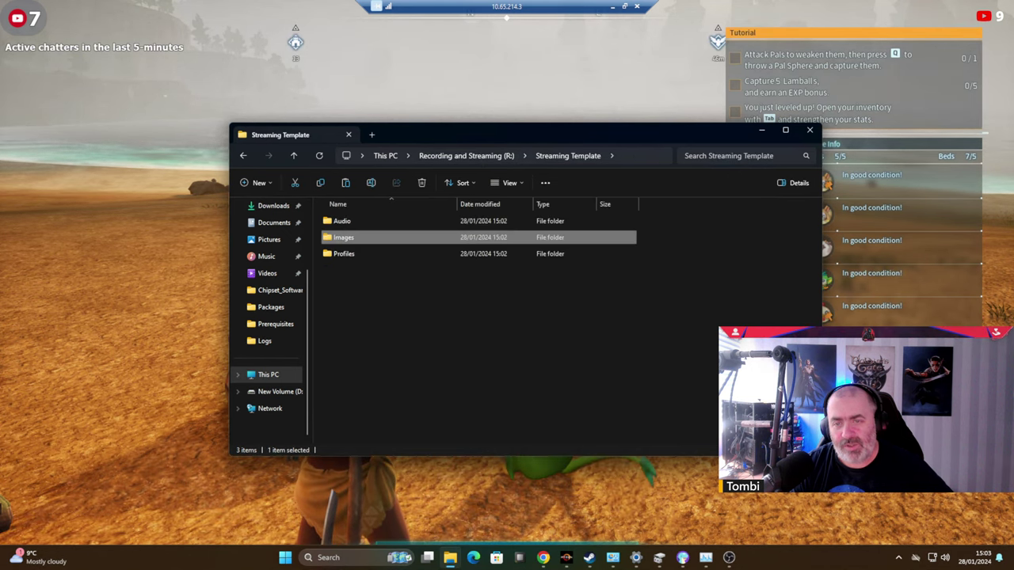
{"action": "left_click_drag", "start_coordinate": [621, 132], "coordinate": [625, 176]}
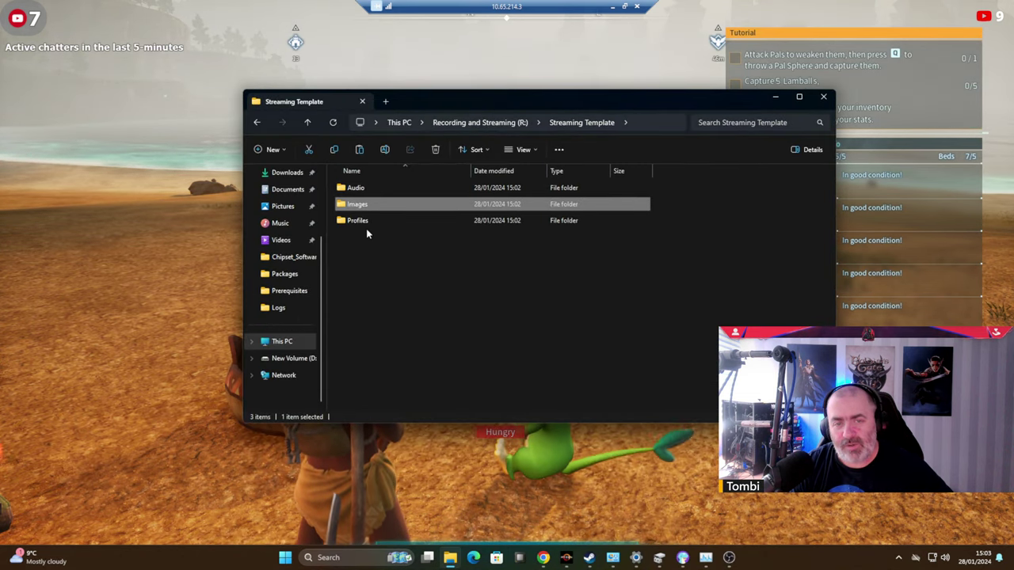
{"action": "double_click", "coordinate": [363, 221]}
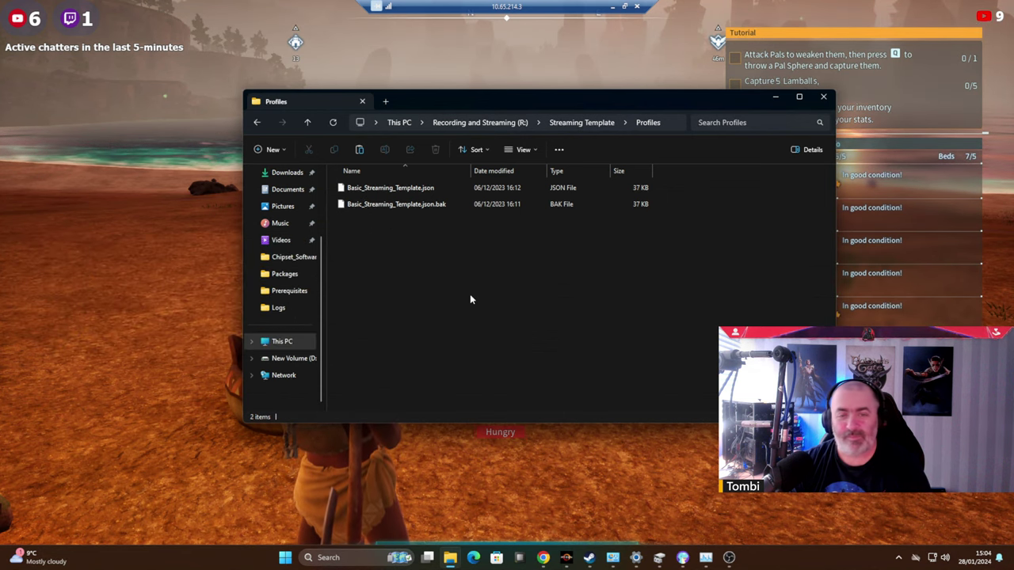
Bring the OBS Studio window back to the front from the taskbar.
{"action": "left_click", "coordinate": [728, 557]}
{"action": "left_click", "coordinate": [148, 18]}
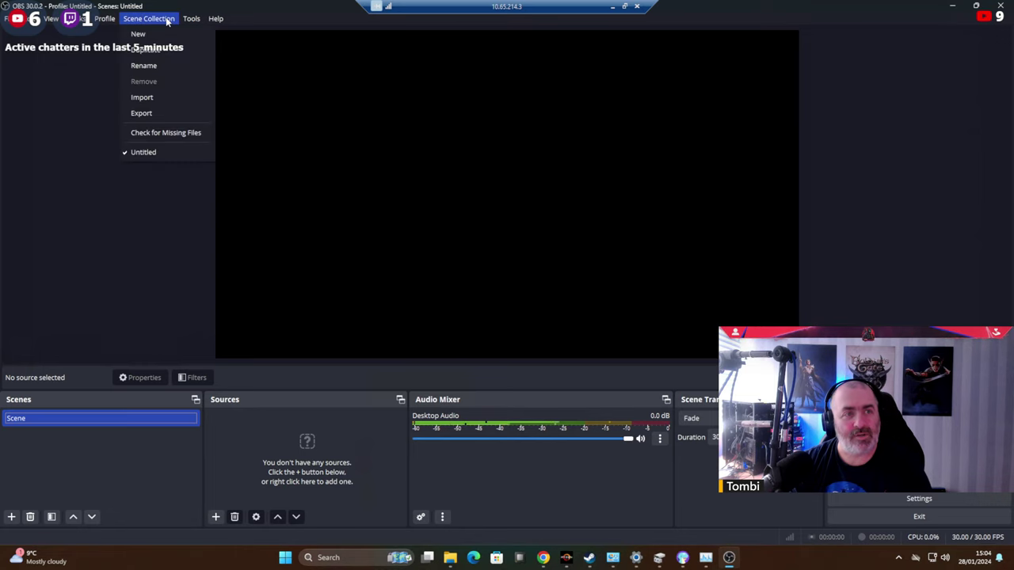
Dismiss a first scene collection import, then import a profile from R:\Streaming Template\Profiles.
{"action": "left_click", "coordinate": [144, 97]}
{"action": "left_click", "coordinate": [583, 305]}
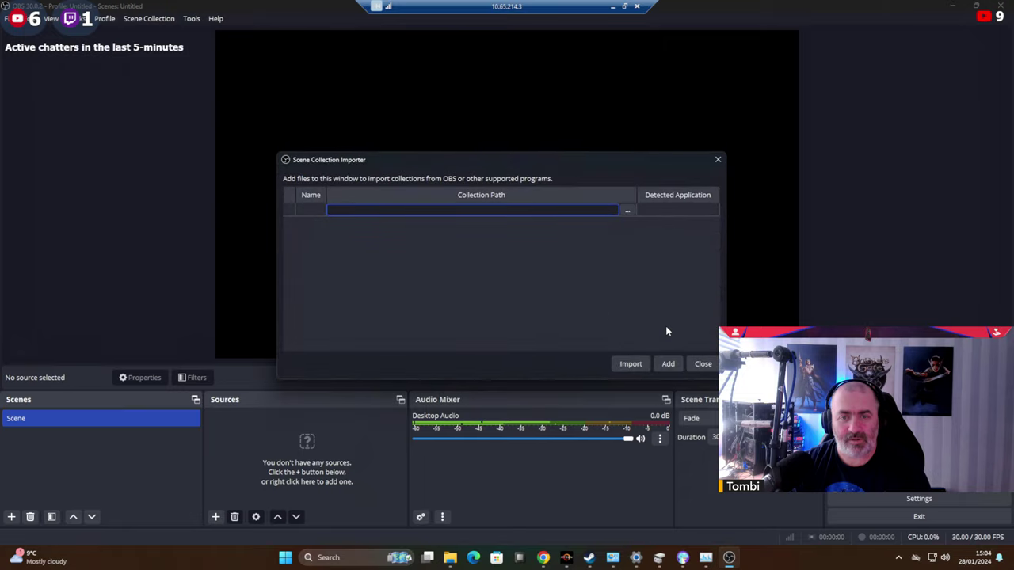
{"action": "left_click", "coordinate": [702, 364]}
{"action": "left_click", "coordinate": [105, 18]}
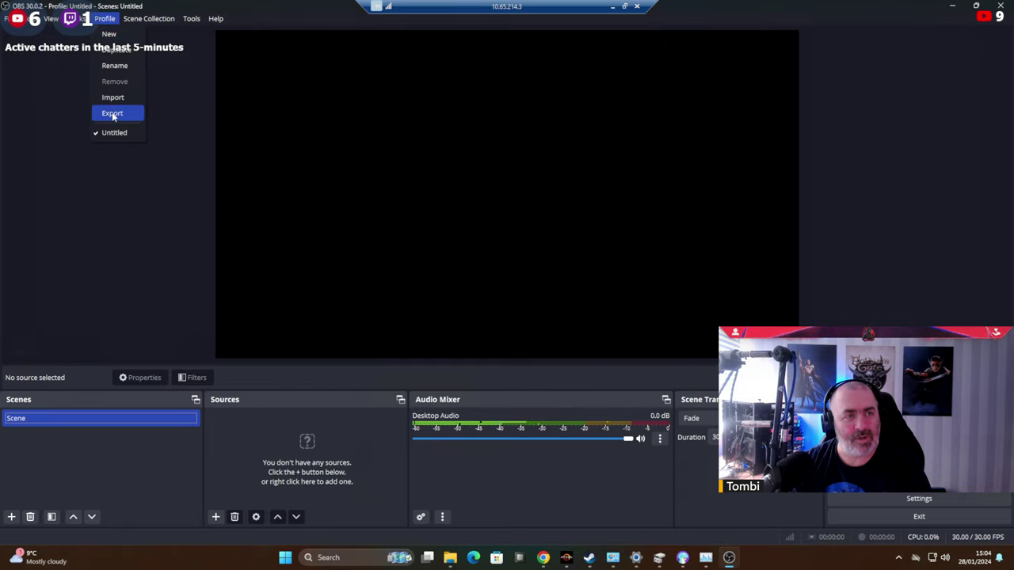
{"action": "left_click", "coordinate": [113, 97]}
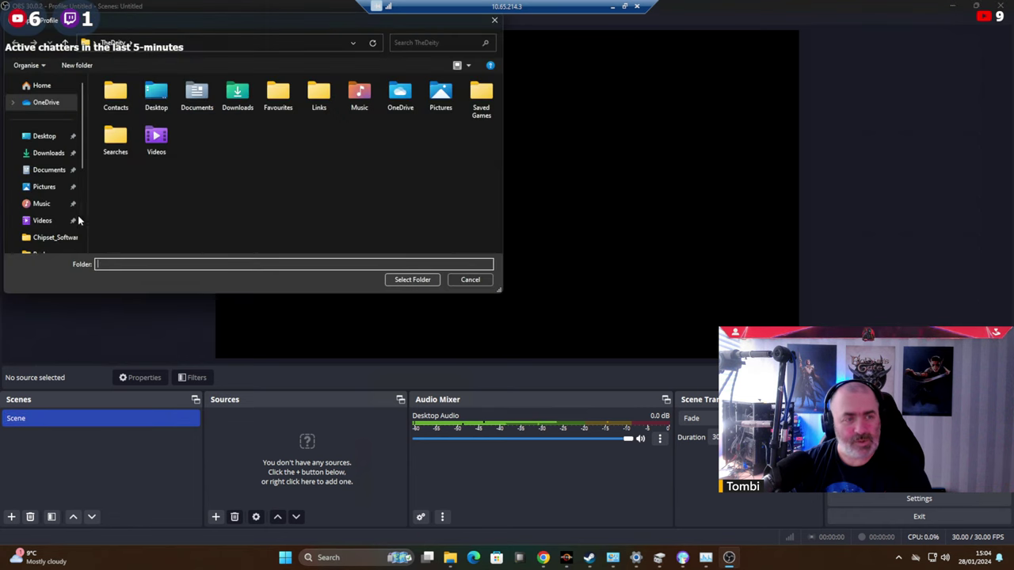
{"action": "scroll", "coordinate": [61, 205], "scroll_direction": "down", "scroll_amount": 3}
{"action": "left_click", "coordinate": [46, 184]}
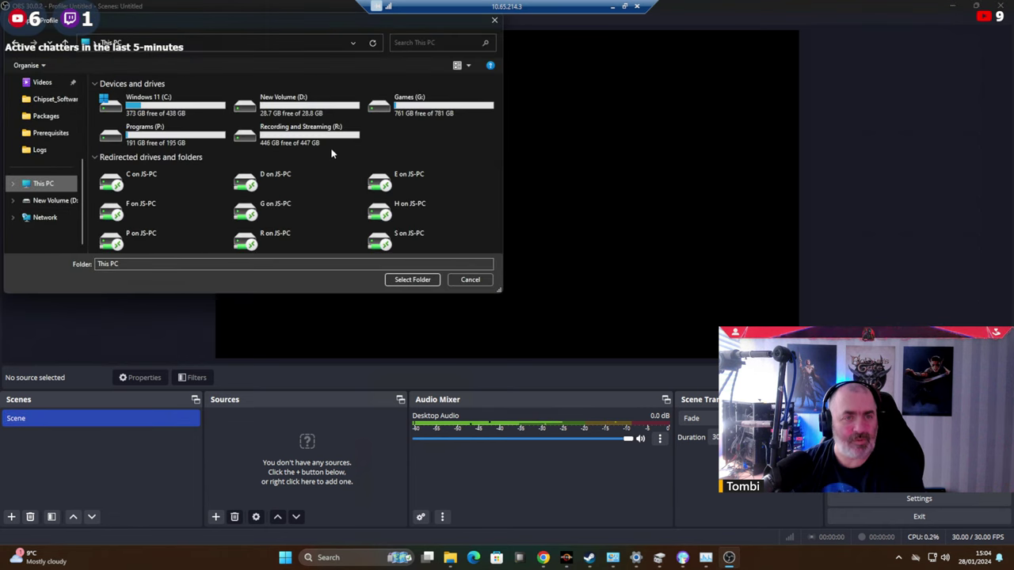
{"action": "double_click", "coordinate": [299, 135]}
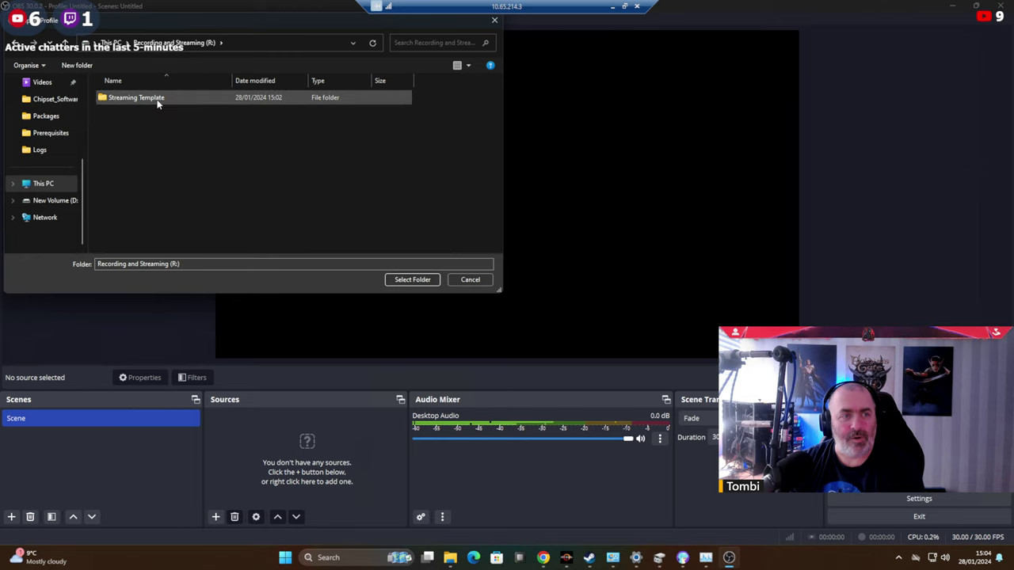
{"action": "double_click", "coordinate": [155, 100]}
{"action": "double_click", "coordinate": [119, 130]}
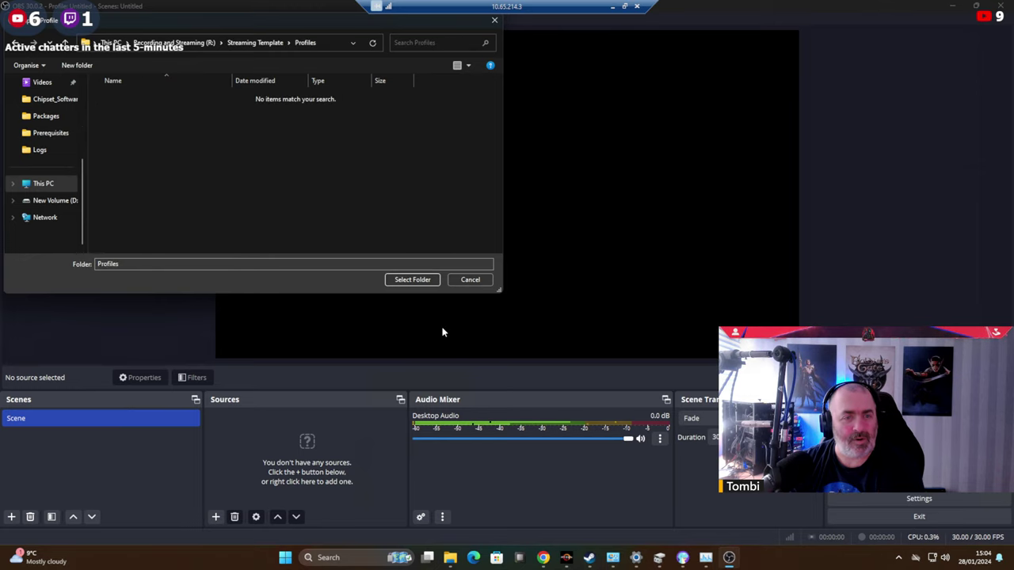
{"action": "left_click", "coordinate": [413, 281]}
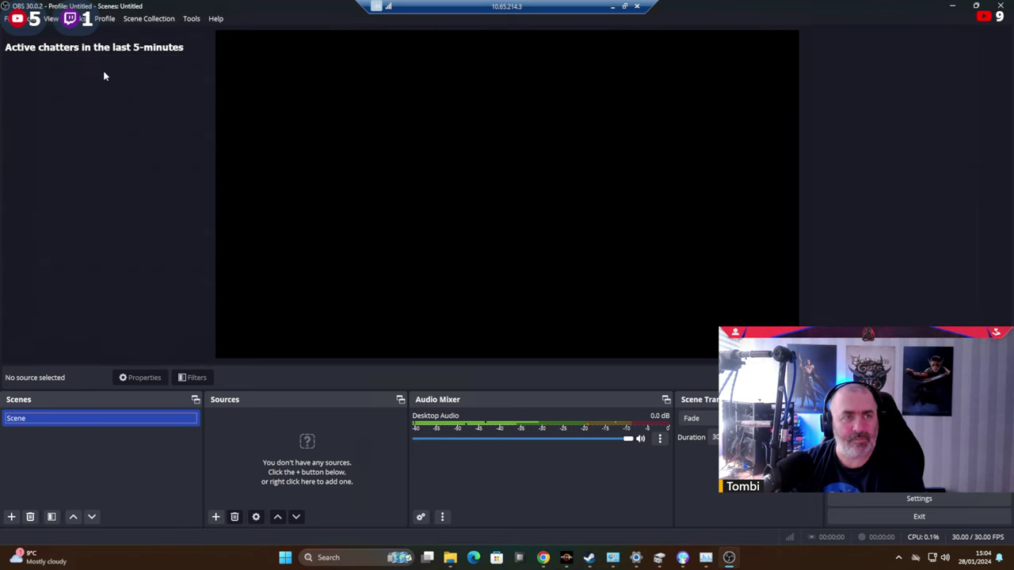
Import Basic_Streaming_Template.json as a scene collection and switch to Basic Streaming Template.
{"action": "left_click", "coordinate": [105, 18]}
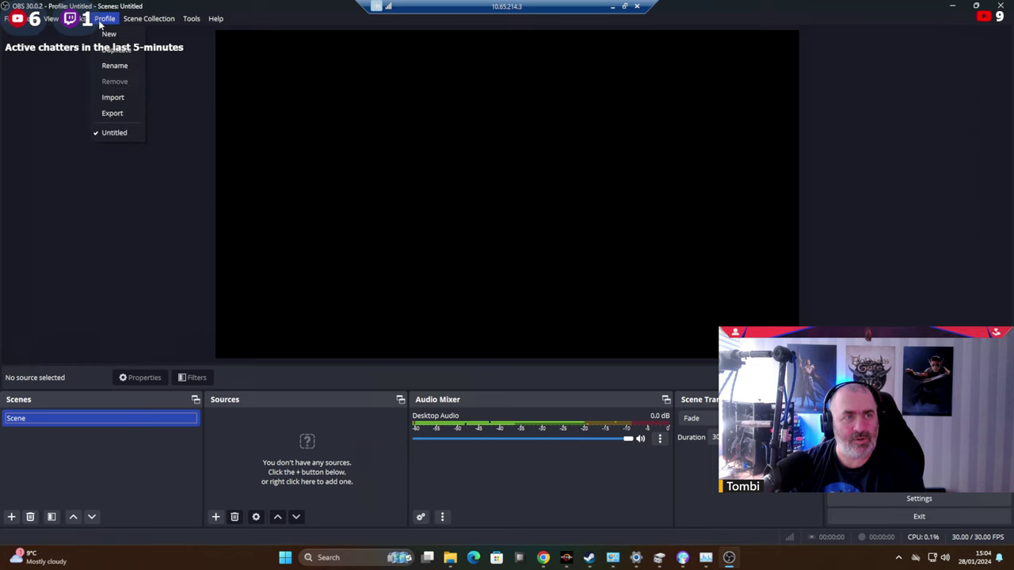
{"action": "mouse_move", "coordinate": [144, 24]}
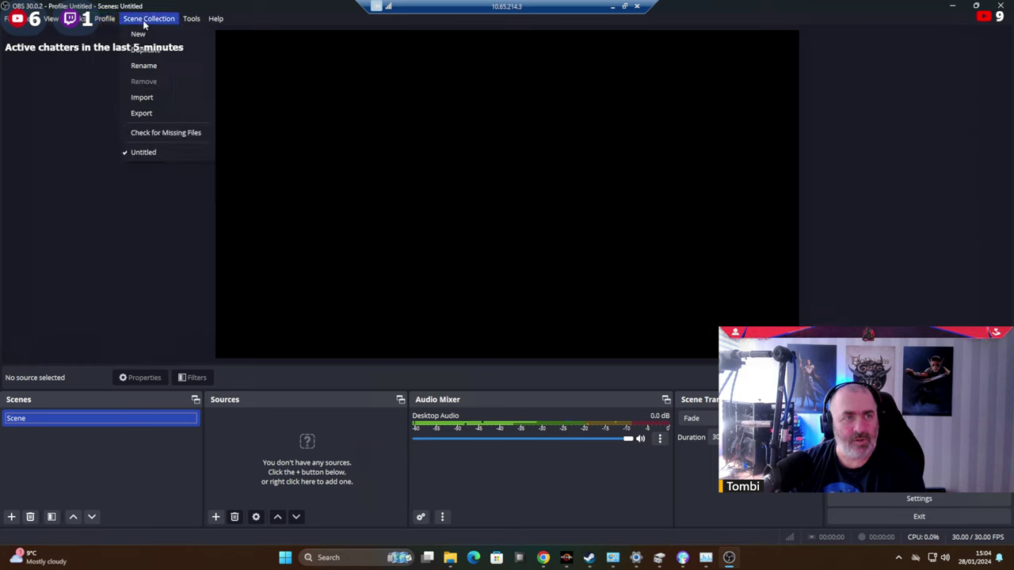
{"action": "left_click", "coordinate": [144, 99]}
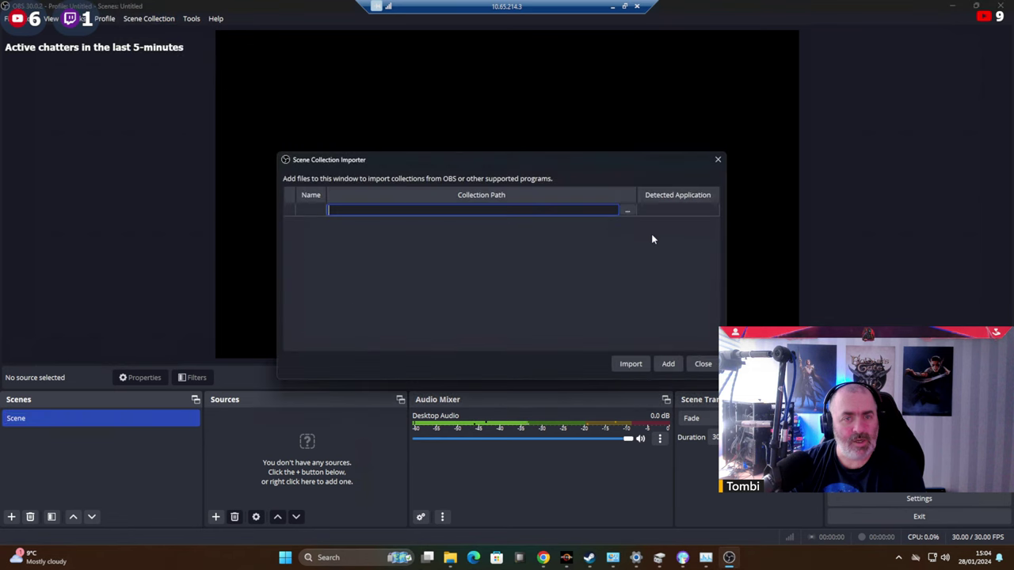
{"action": "left_click", "coordinate": [625, 211]}
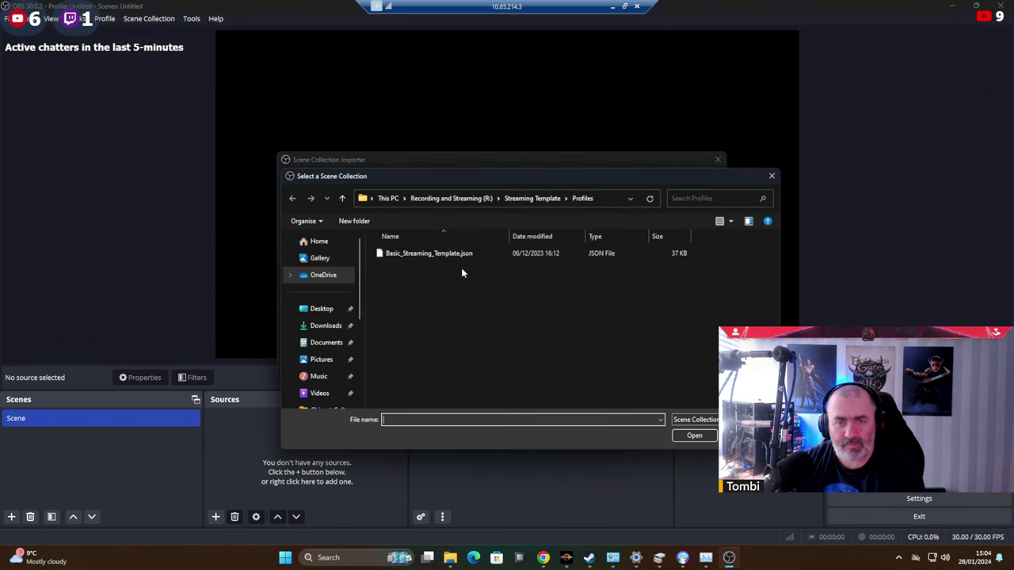
{"action": "double_click", "coordinate": [423, 255]}
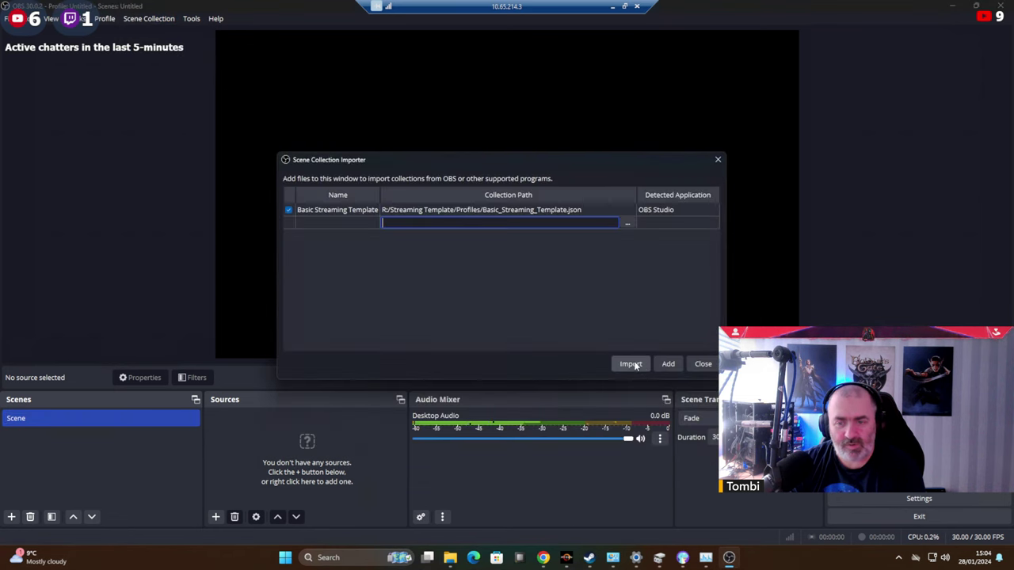
{"action": "left_click", "coordinate": [632, 364]}
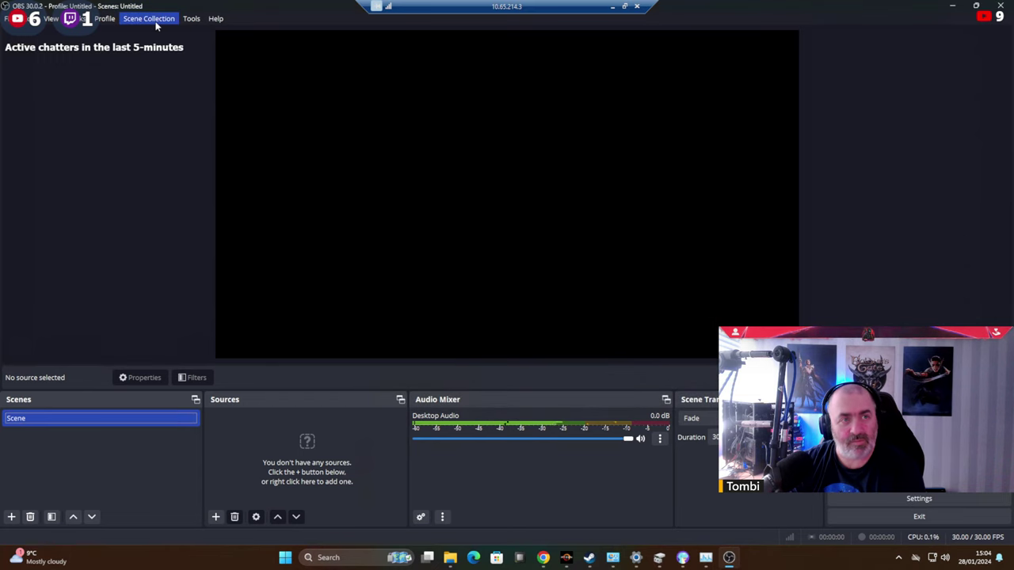
{"action": "left_click", "coordinate": [157, 24]}
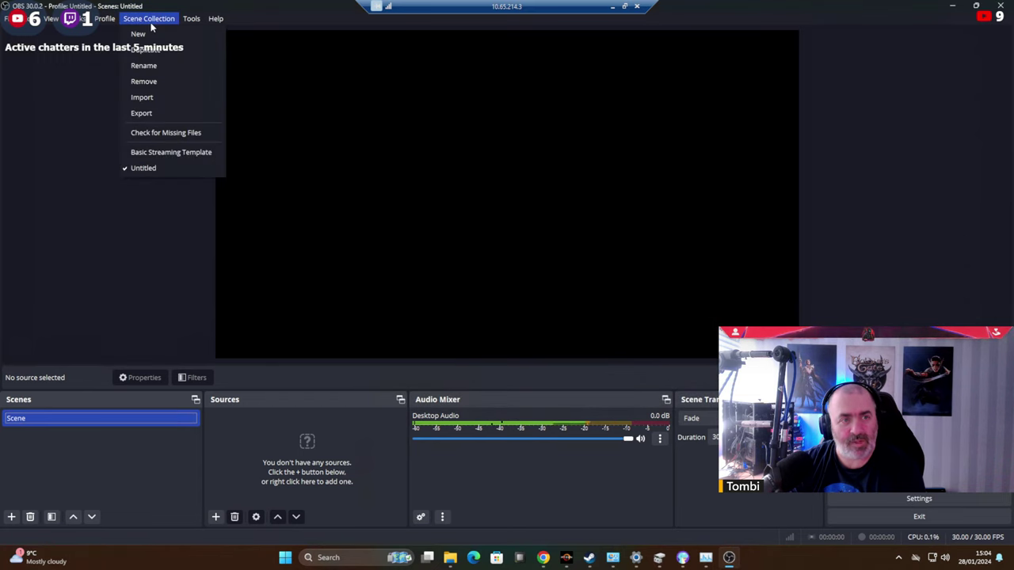
{"action": "left_click", "coordinate": [167, 155]}
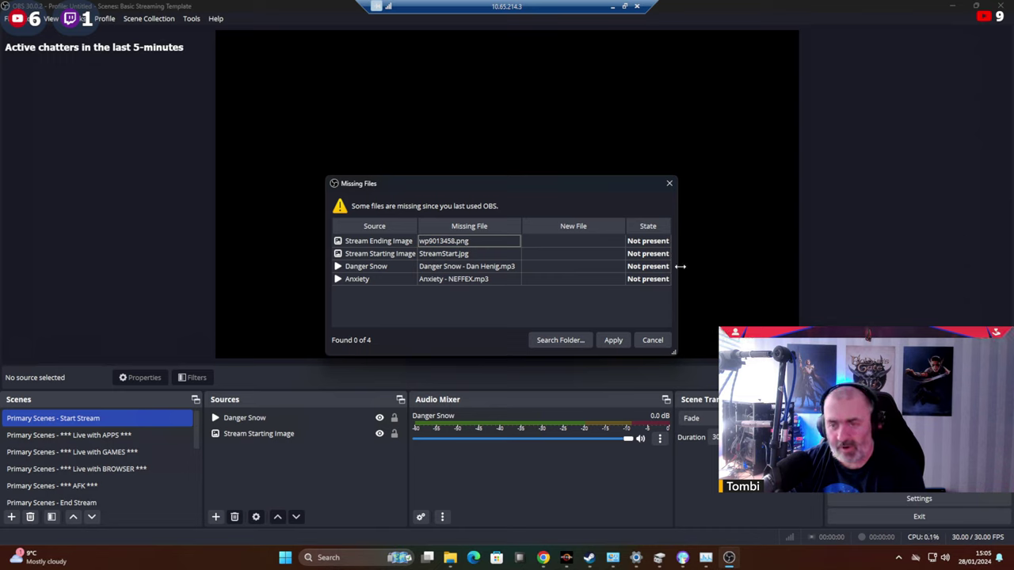
Relink Stream Ending Image to Images/StreamStart and accept the other matching files found.
{"action": "left_click_drag", "start_coordinate": [680, 267], "coordinate": [872, 278]}
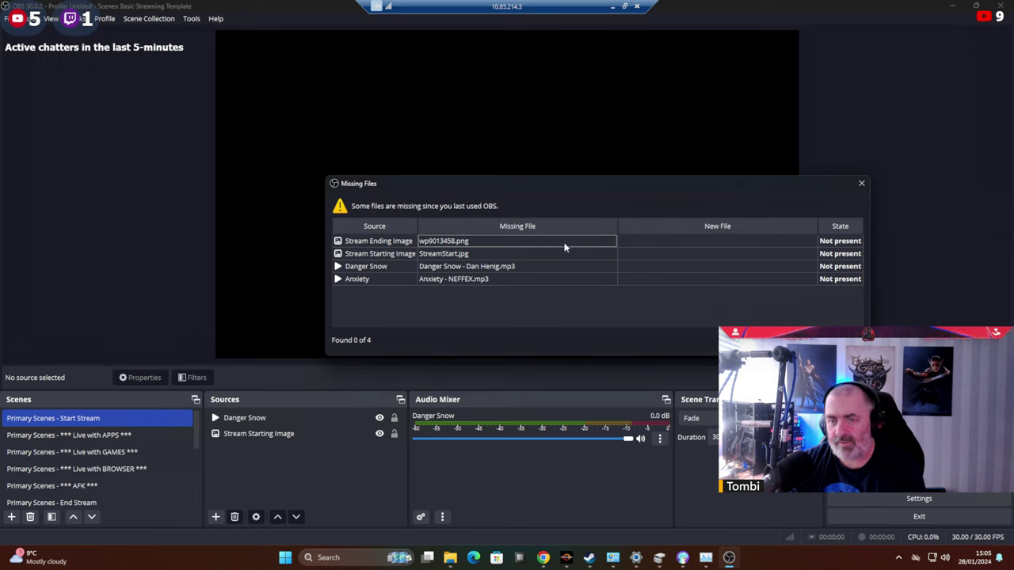
{"action": "double_click", "coordinate": [654, 241]}
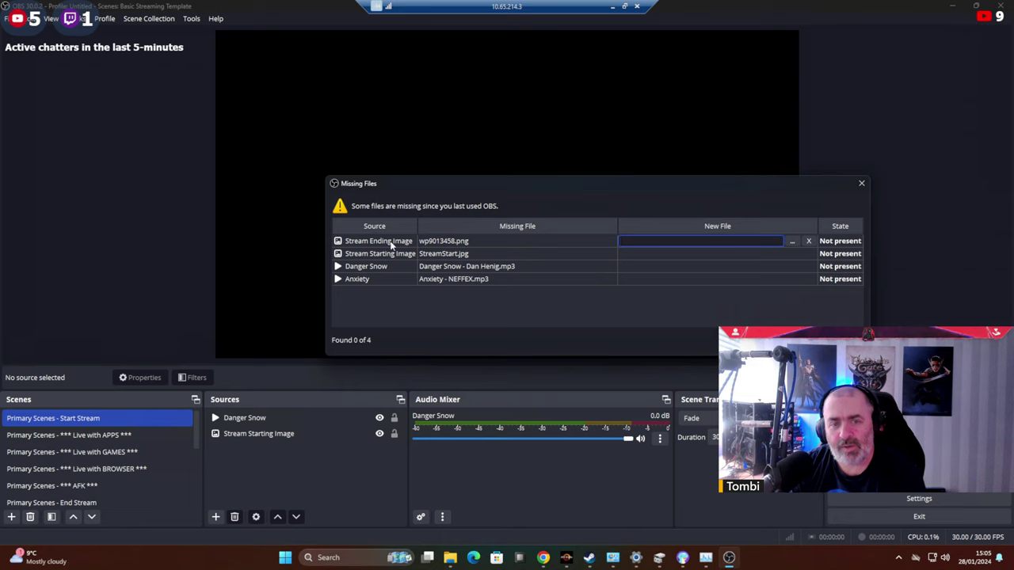
{"action": "left_click", "coordinate": [795, 242]}
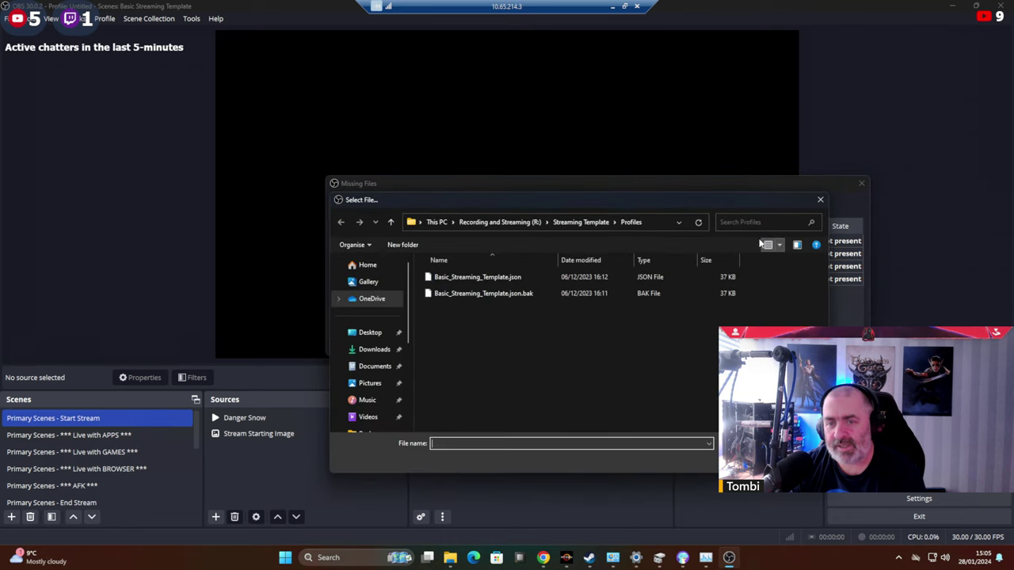
{"action": "left_click", "coordinate": [589, 225]}
{"action": "double_click", "coordinate": [445, 294]}
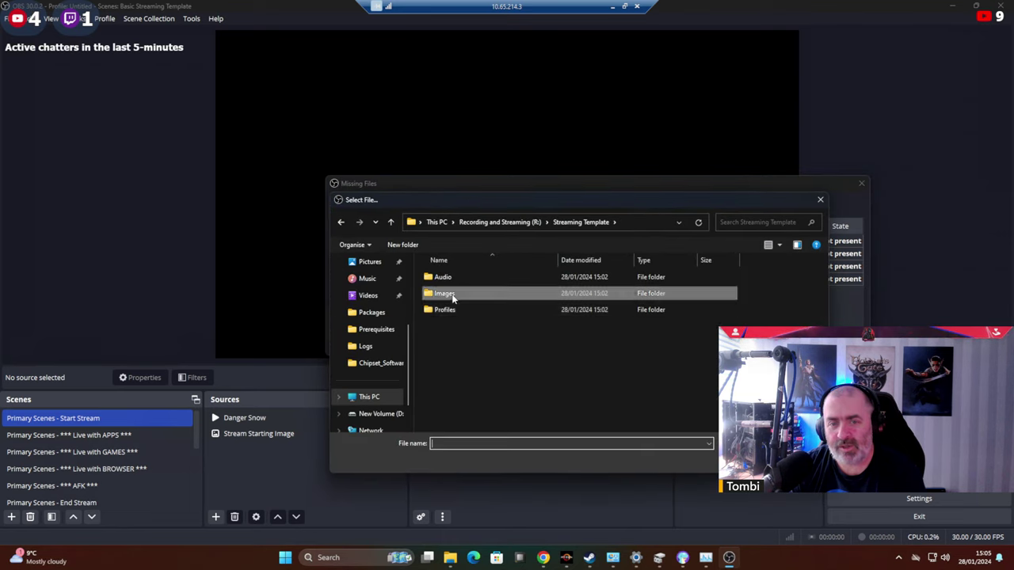
{"action": "left_click", "coordinate": [508, 293]}
{"action": "double_click", "coordinate": [510, 293]}
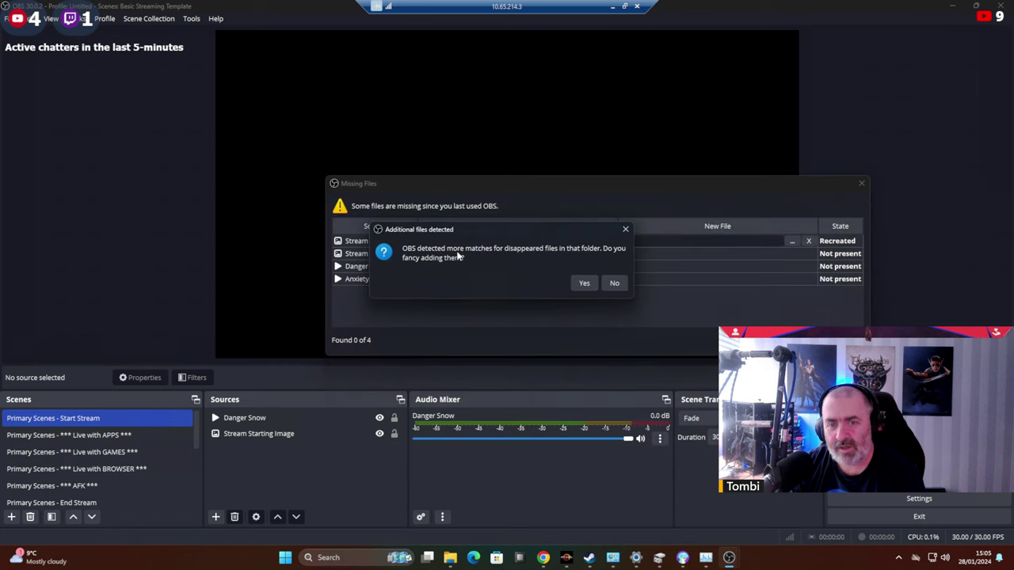
{"action": "left_click", "coordinate": [583, 283]}
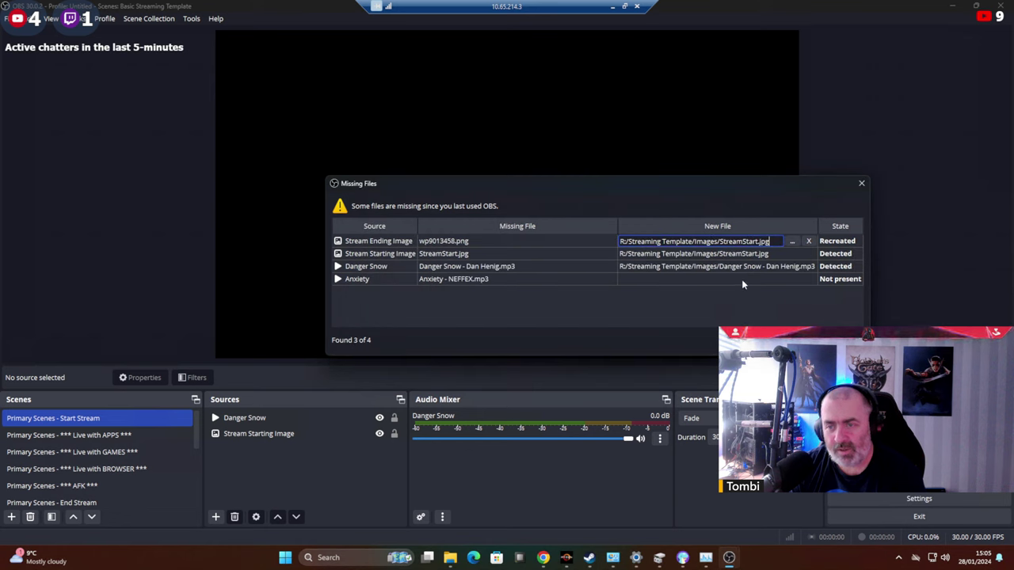
Relink the Anxiety source to Audio/Anxiety - NEFFEX.mp3.
{"action": "double_click", "coordinate": [744, 278]}
{"action": "left_click", "coordinate": [793, 279]}
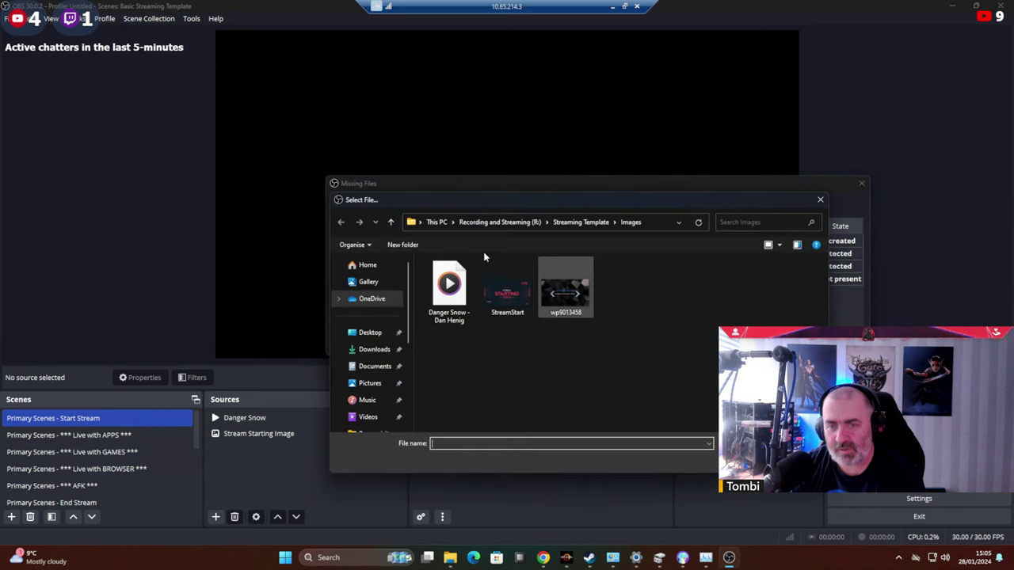
{"action": "left_click", "coordinate": [586, 222]}
{"action": "double_click", "coordinate": [438, 277]}
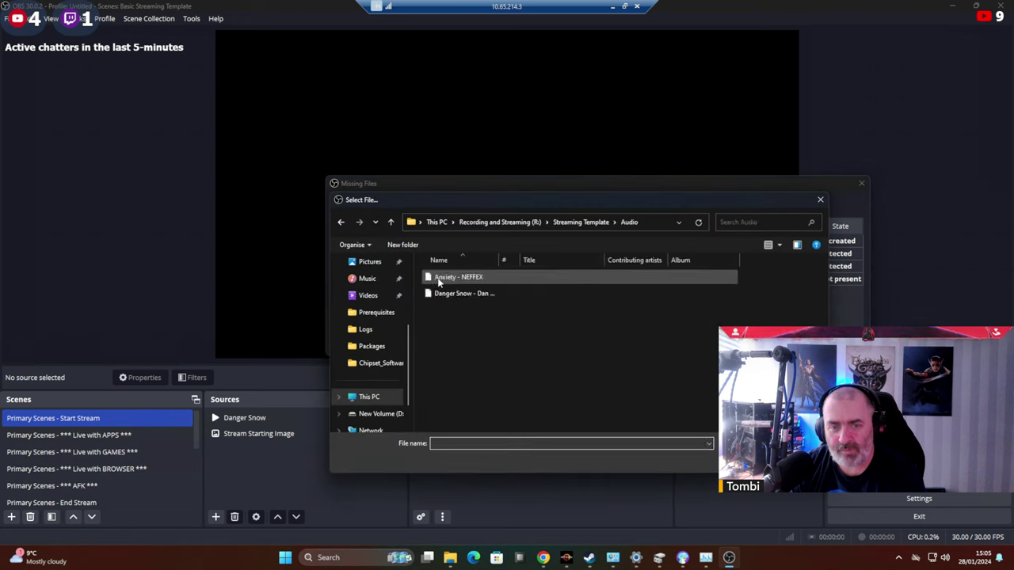
{"action": "double_click", "coordinate": [443, 277]}
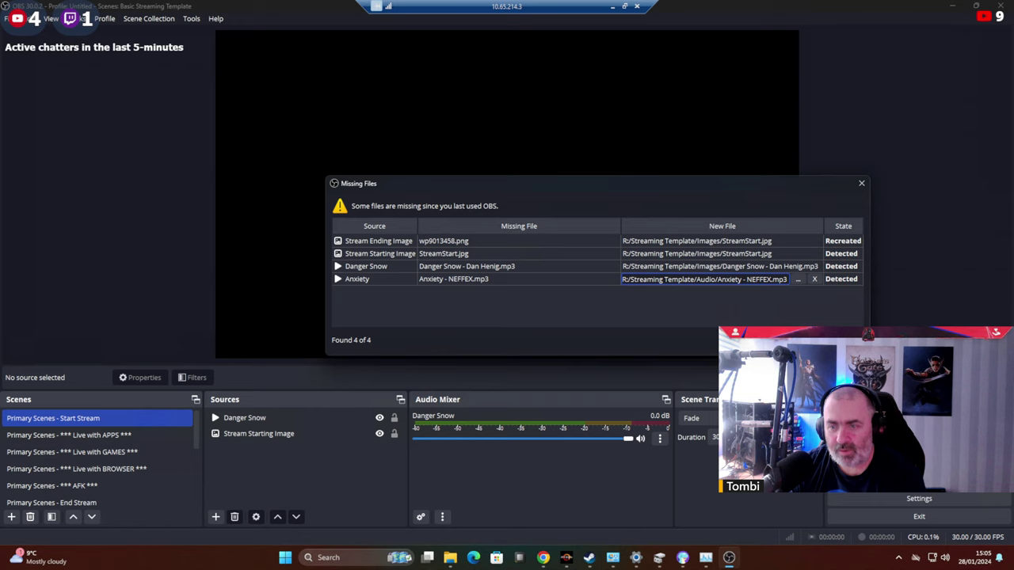
Apply the relinked files, fit the Stream Starting Image to screen, and lower Danger Snow to -28.7 dB.
{"action": "left_click", "coordinate": [797, 340]}
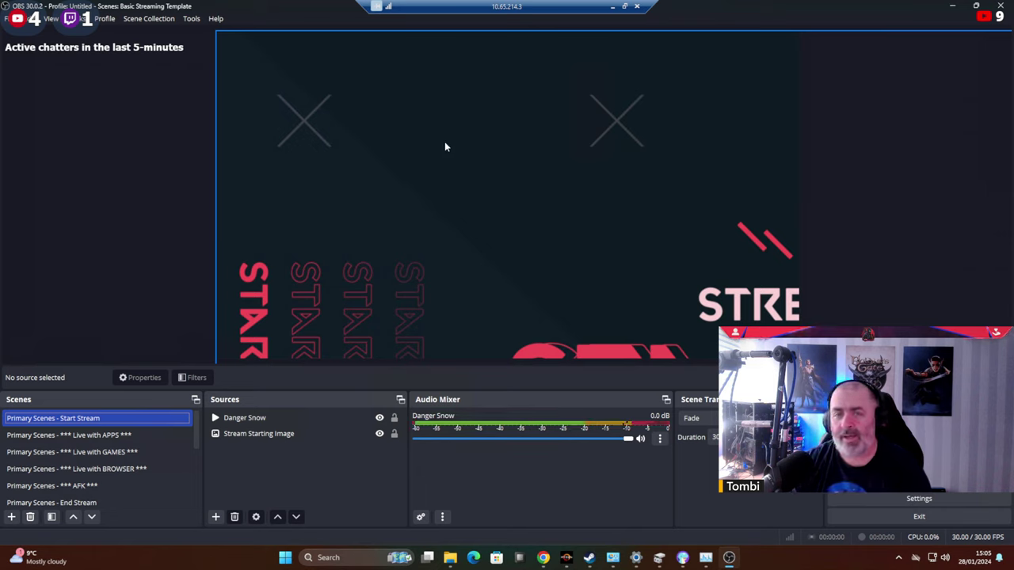
{"action": "left_click", "coordinate": [452, 184]}
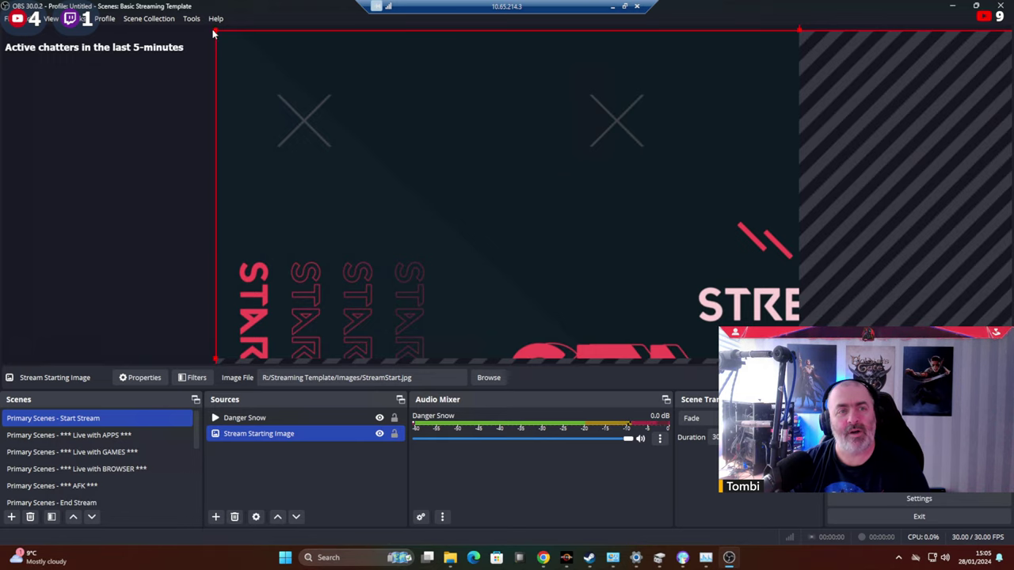
{"action": "left_click_drag", "start_coordinate": [214, 29], "coordinate": [611, 245]}
{"action": "left_click_drag", "start_coordinate": [665, 287], "coordinate": [290, 74]}
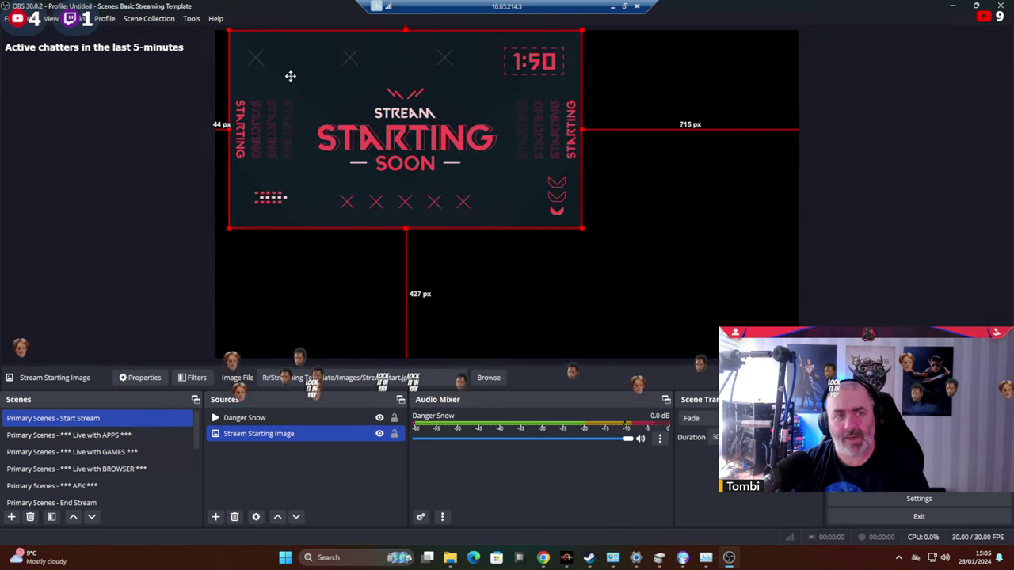
{"action": "right_click", "coordinate": [470, 119]}
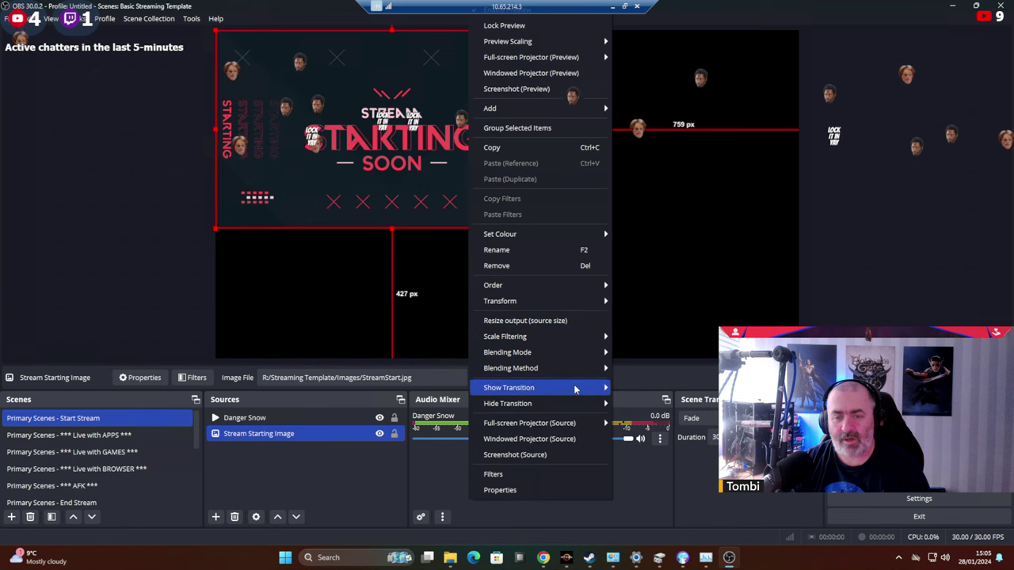
{"action": "mouse_move", "coordinate": [585, 302]}
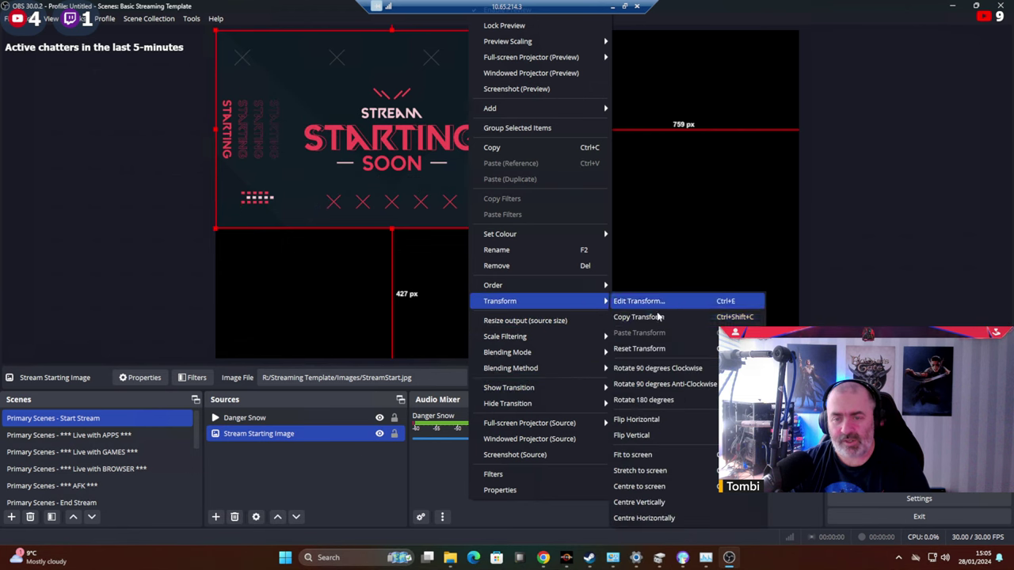
{"action": "left_click", "coordinate": [654, 456]}
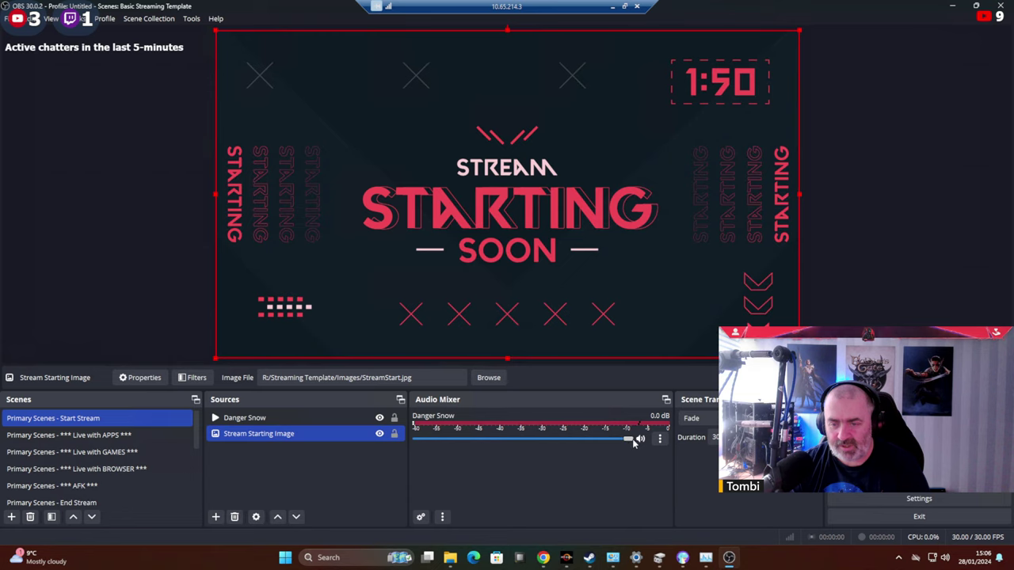
{"action": "left_click_drag", "start_coordinate": [630, 444], "coordinate": [499, 442]}
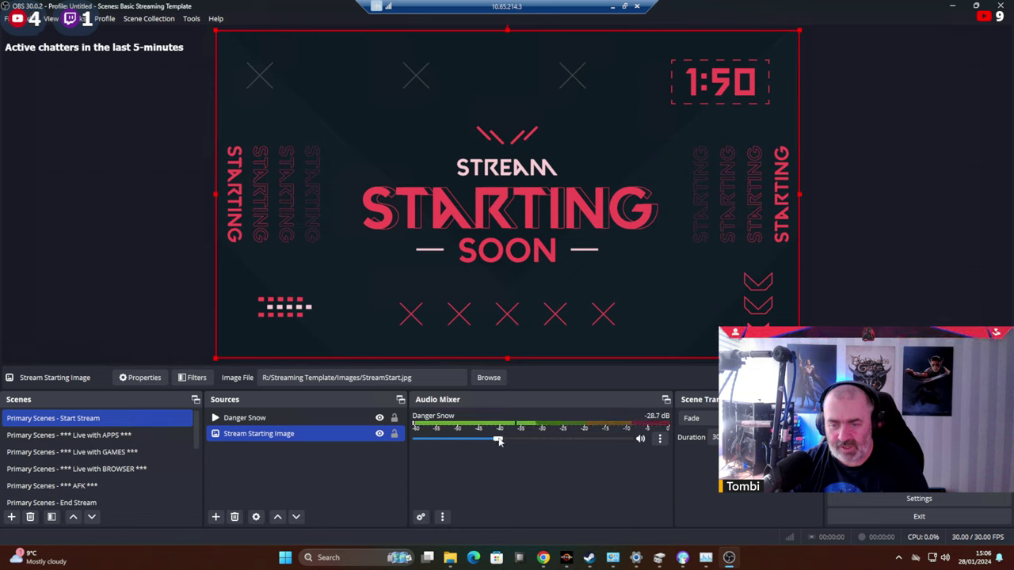
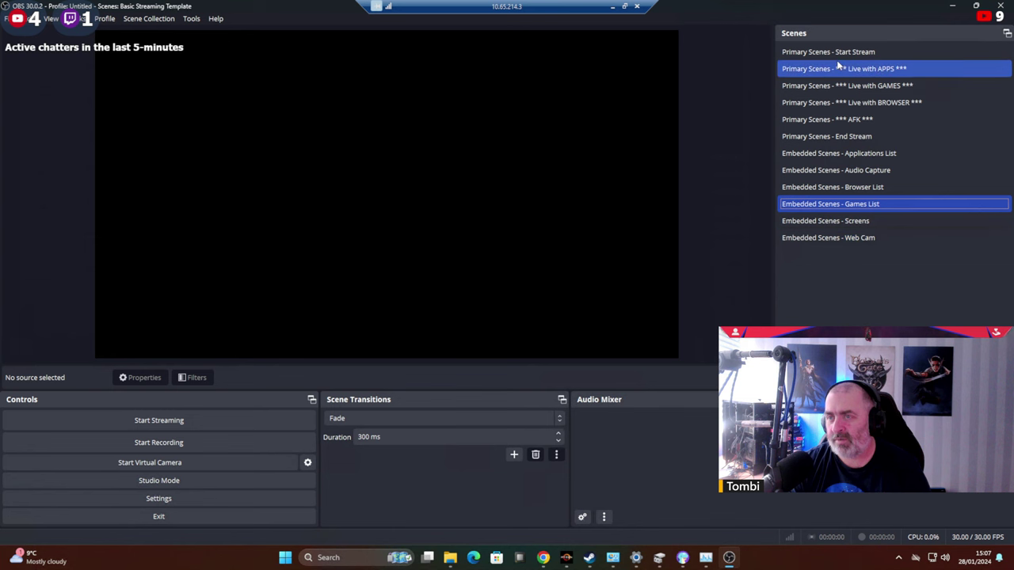
Preview Start Stream, Live with APPS and Live with GAMES, then open Embedded Scenes - Games List.
{"action": "left_click", "coordinate": [808, 52]}
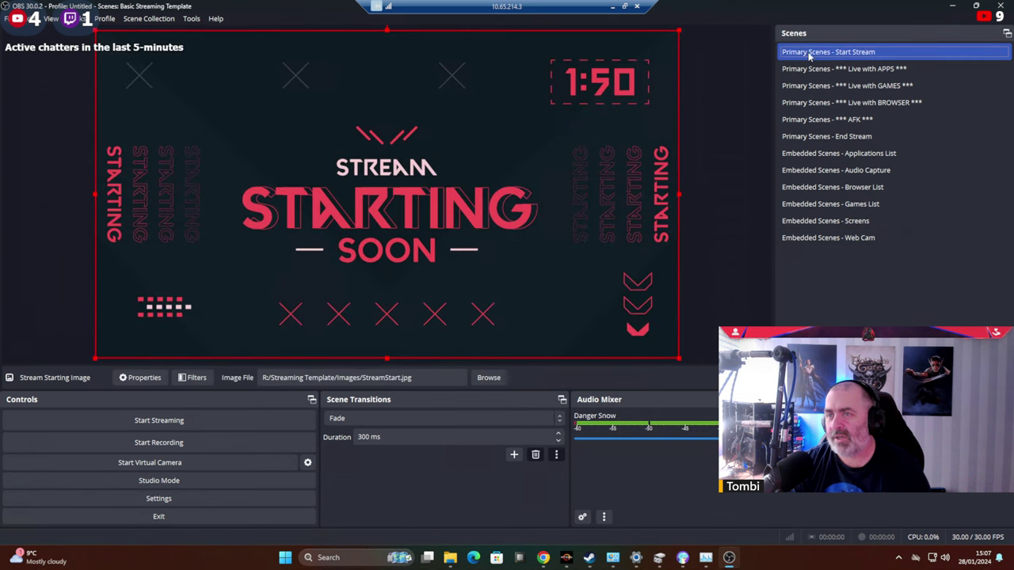
{"action": "left_click", "coordinate": [808, 72]}
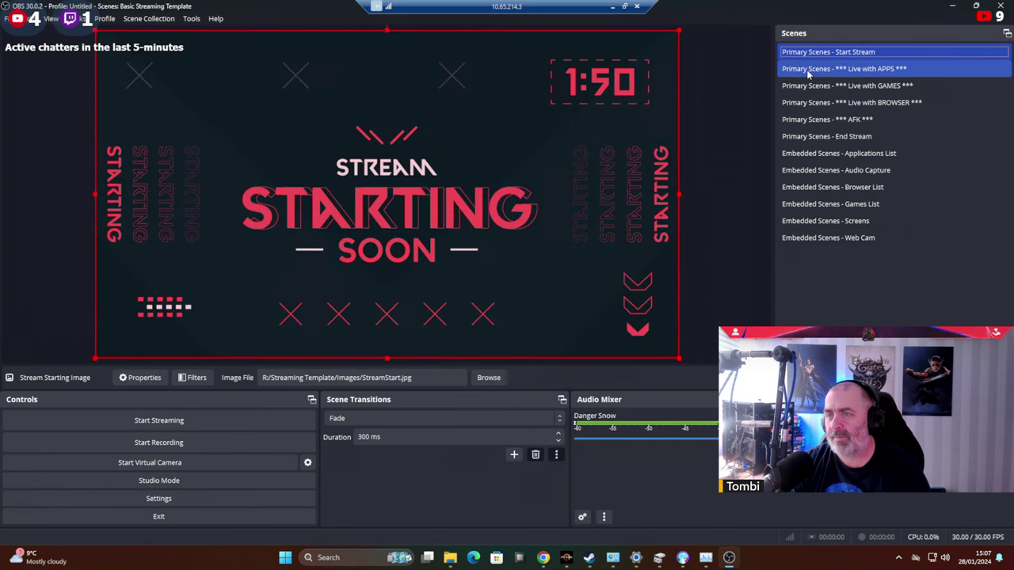
{"action": "left_click", "coordinate": [876, 74]}
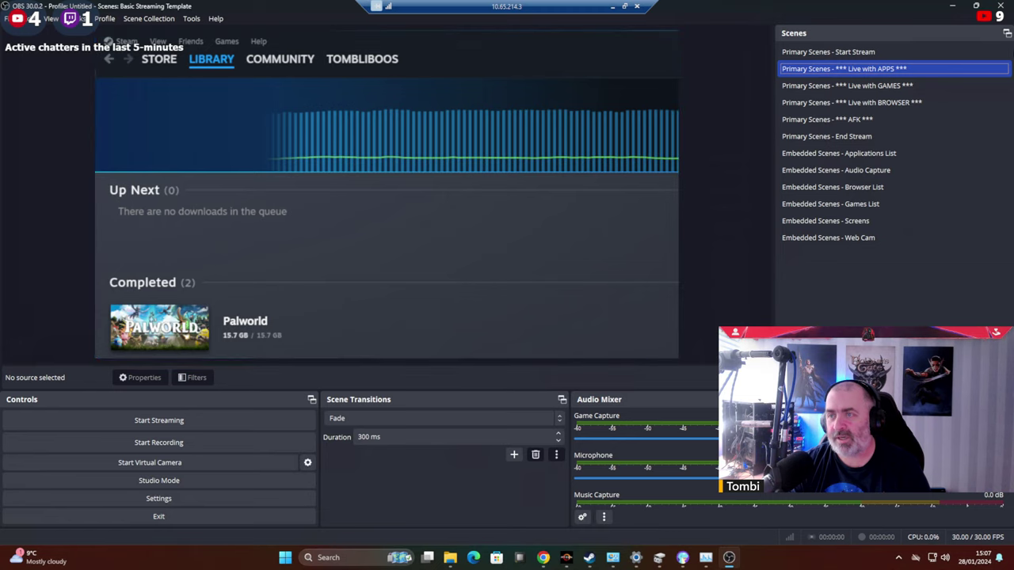
{"action": "left_click", "coordinate": [854, 87]}
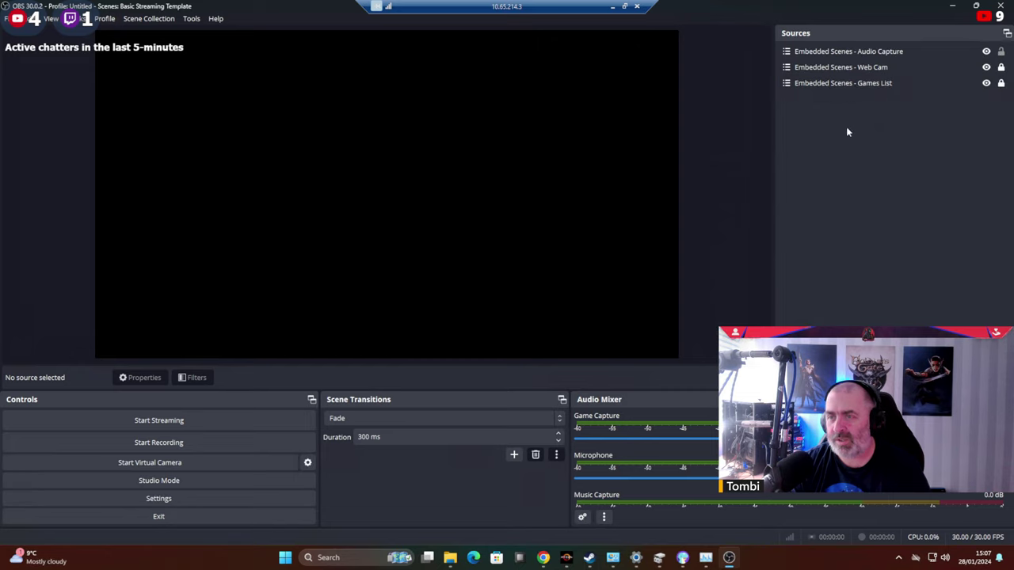
{"action": "left_click", "coordinate": [842, 82]}
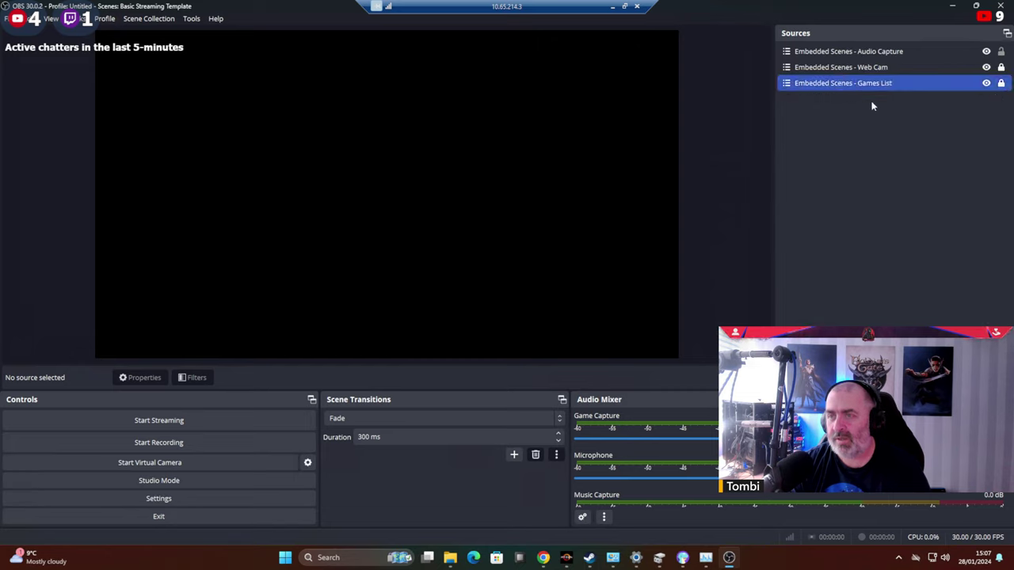
{"action": "left_click", "coordinate": [836, 85], "text": "ctrl"}
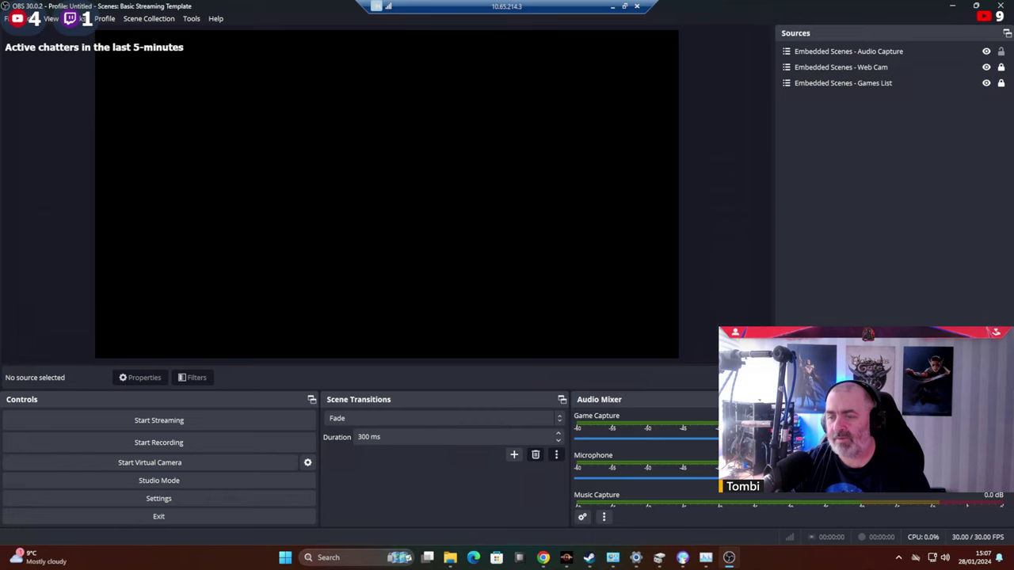
{"action": "left_click", "coordinate": [824, 205]}
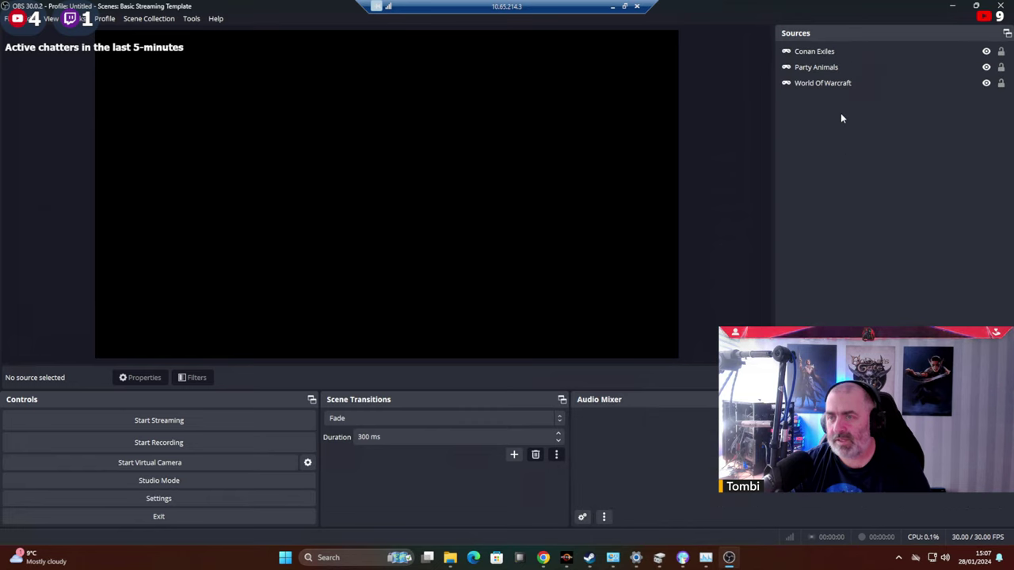
Add a Game Capture source named Palworld to the Games List scene.
{"action": "right_click", "coordinate": [841, 113]}
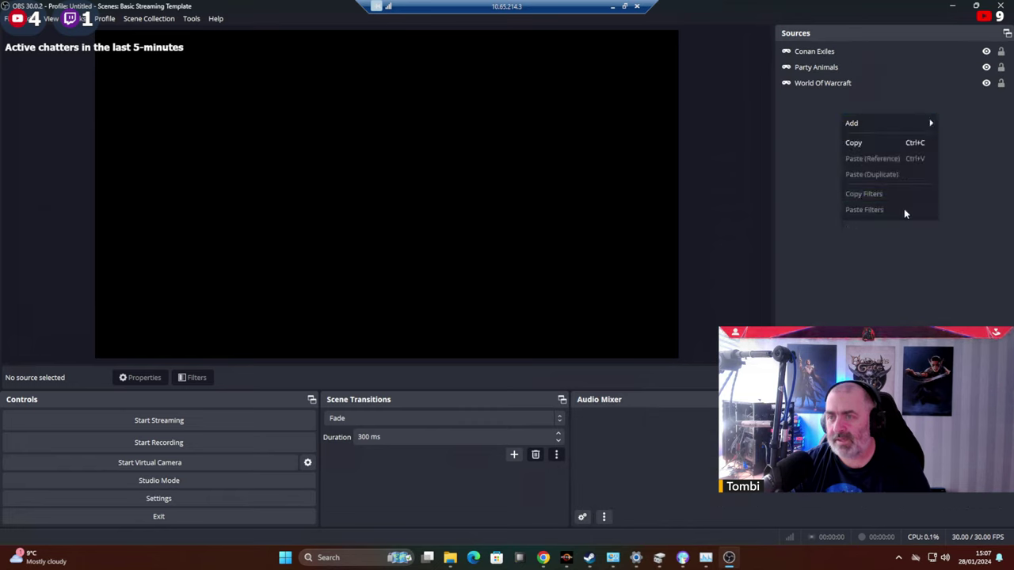
{"action": "mouse_move", "coordinate": [942, 124]}
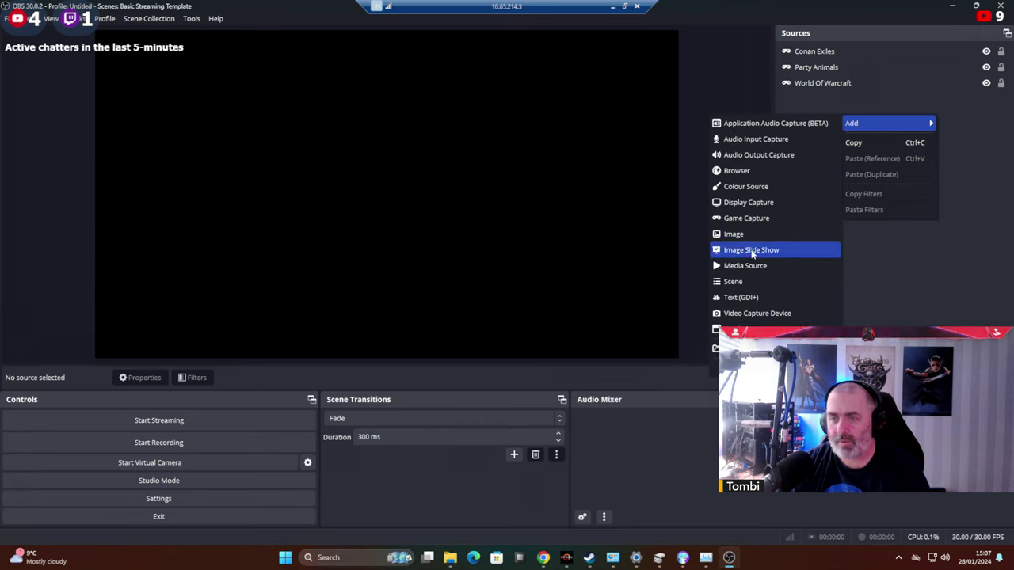
{"action": "left_click", "coordinate": [744, 219]}
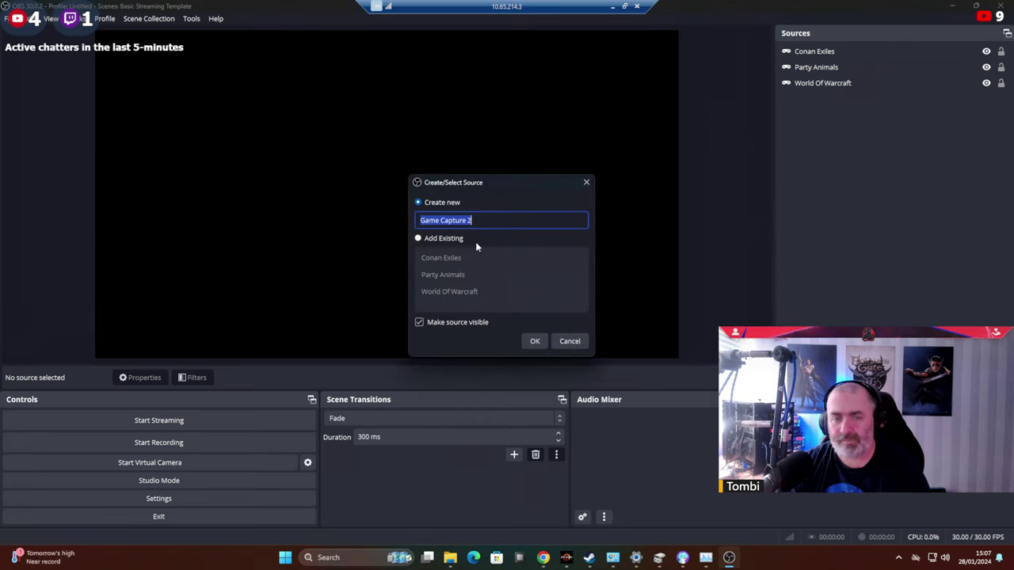
{"action": "type", "text": "Palworld"}
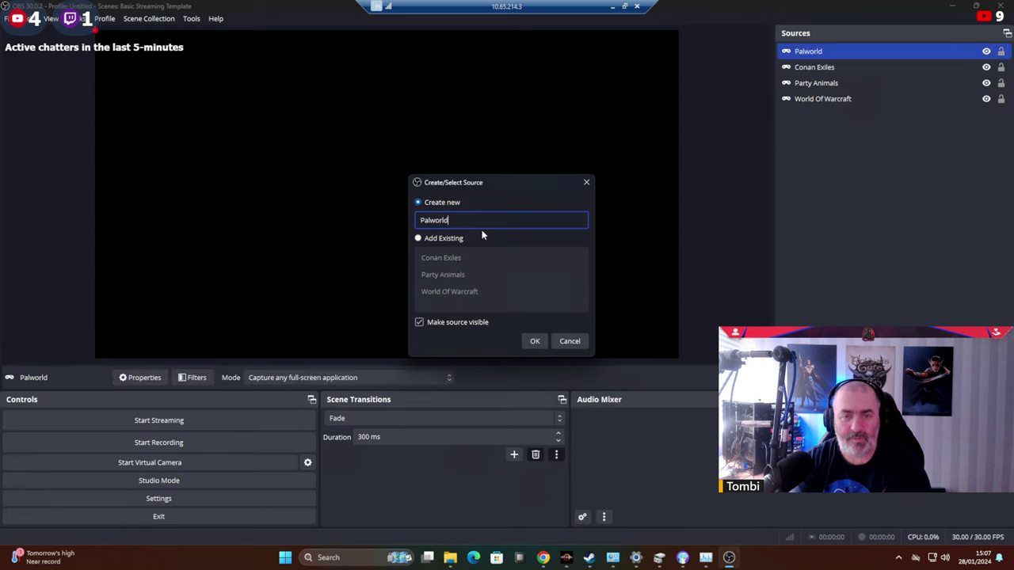
{"action": "key", "text": "Return"}
Set the Palworld capture to the specific window Palworld-Win64-Shipping.exe and confirm.
{"action": "left_click", "coordinate": [479, 278]}
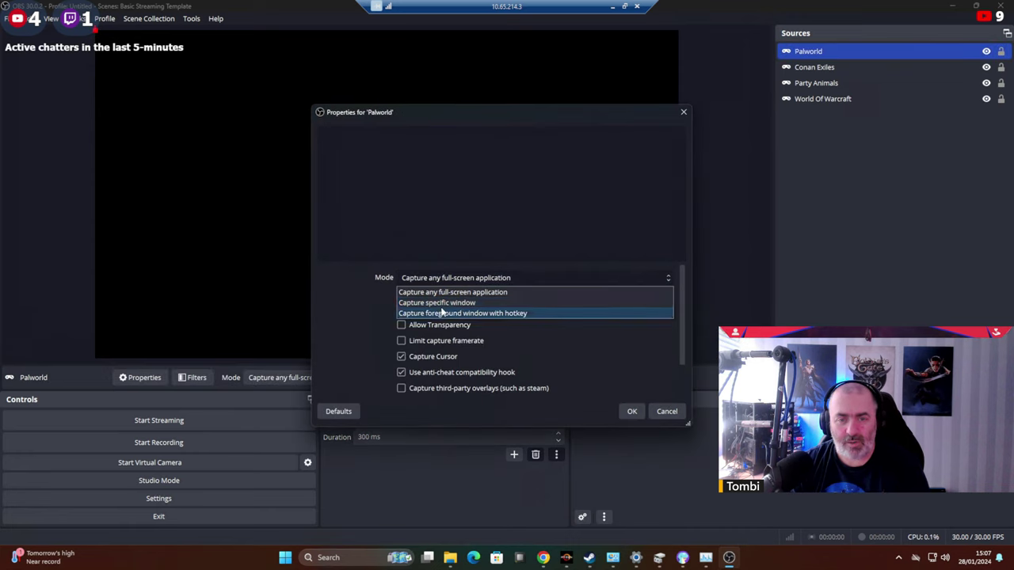
{"action": "left_click", "coordinate": [441, 302]}
{"action": "left_click", "coordinate": [441, 304]}
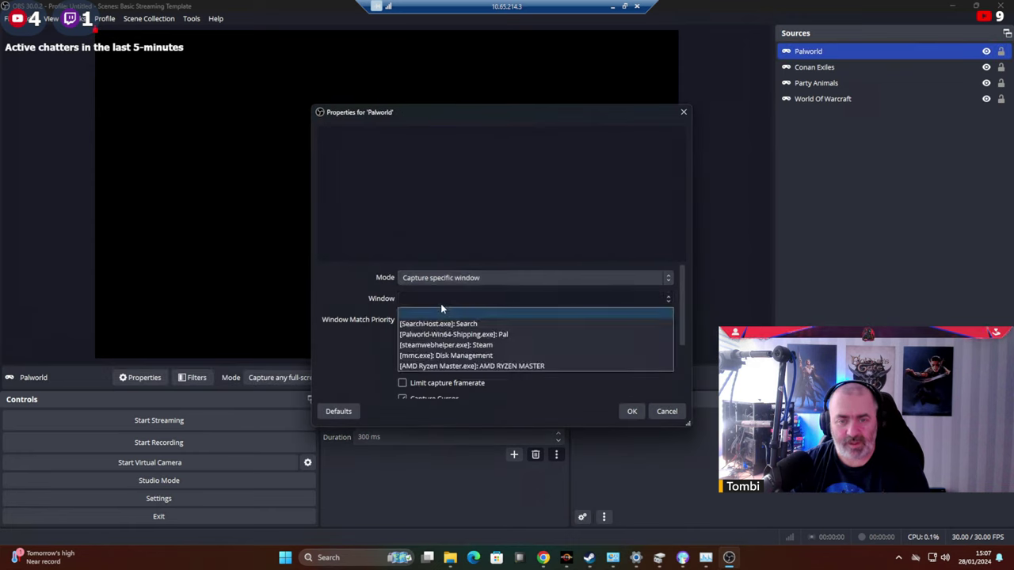
{"action": "left_click", "coordinate": [494, 342]}
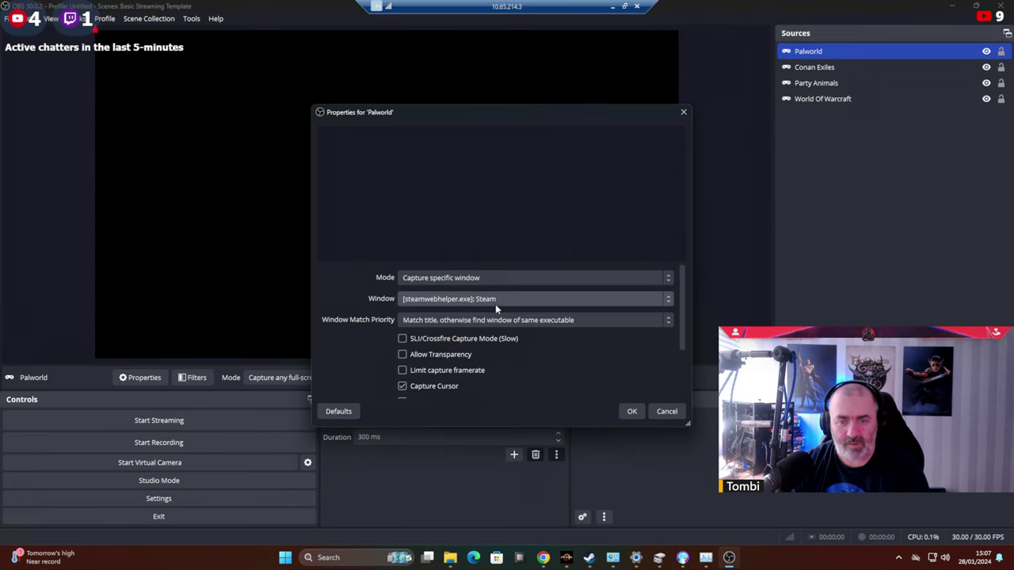
{"action": "left_click", "coordinate": [495, 303]}
{"action": "left_click", "coordinate": [495, 334]}
{"action": "left_click", "coordinate": [631, 412]}
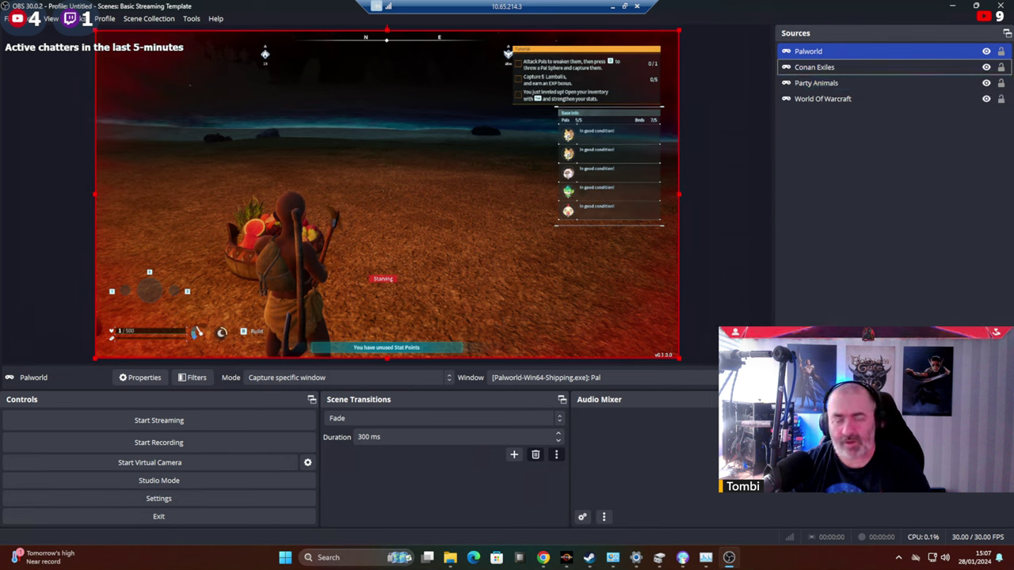
{"action": "left_click", "coordinate": [800, 366]}
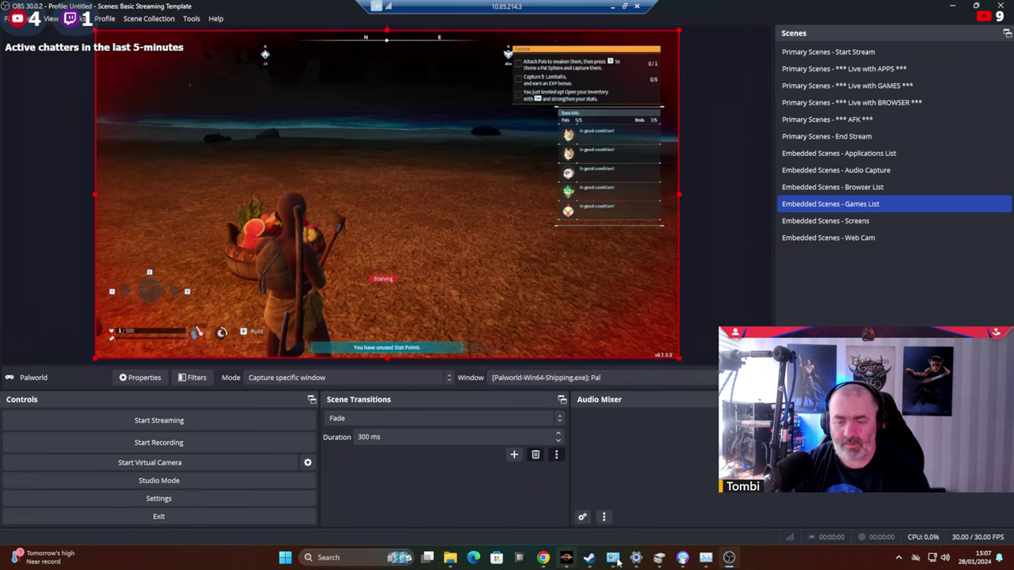
Feed the Palworld character Baked Berries from the inventory, then bring up the Windows Start menu.
{"action": "left_click", "coordinate": [683, 558]}
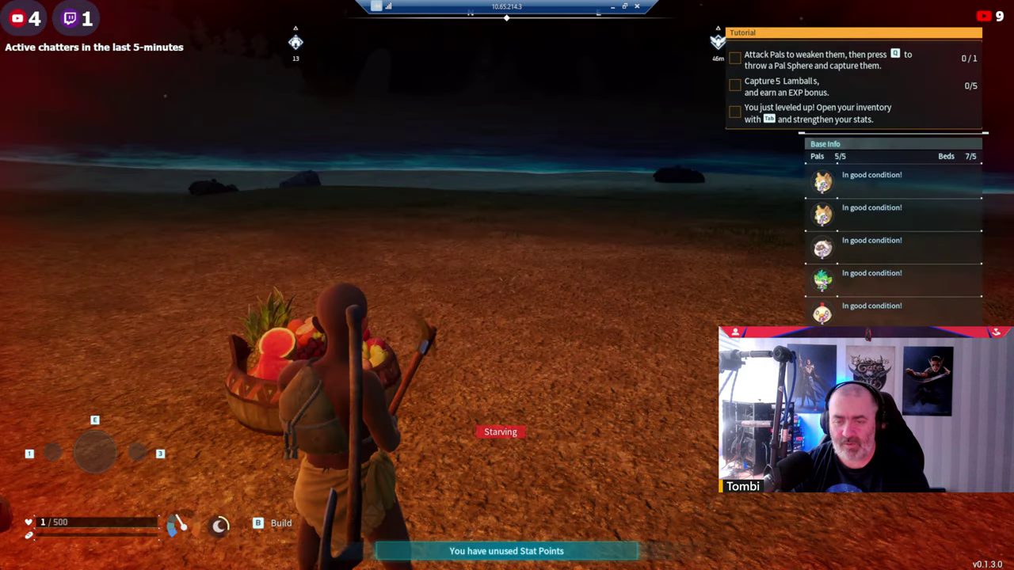
{"action": "key", "text": "Escape"}
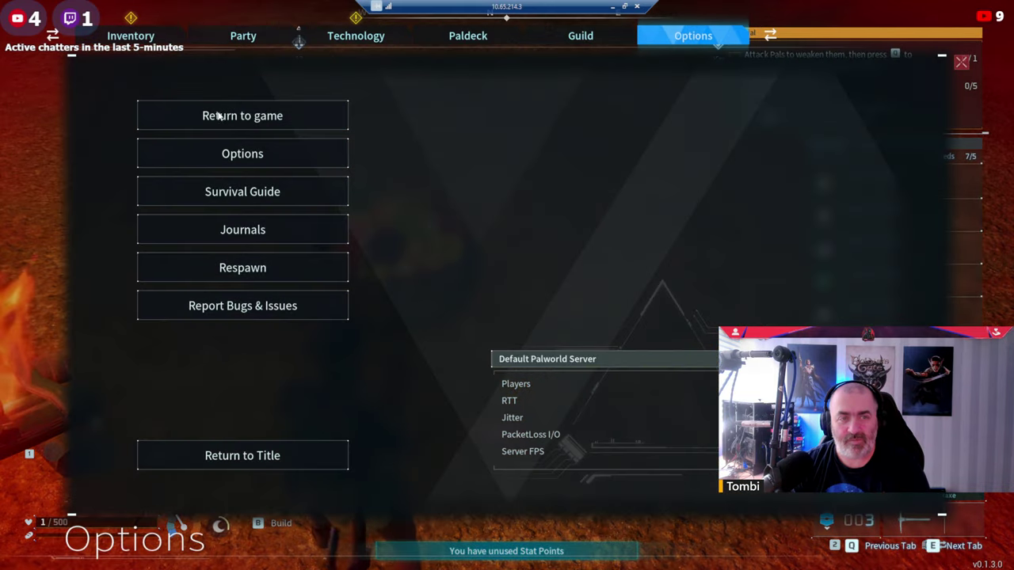
{"action": "key", "text": "Tab"}
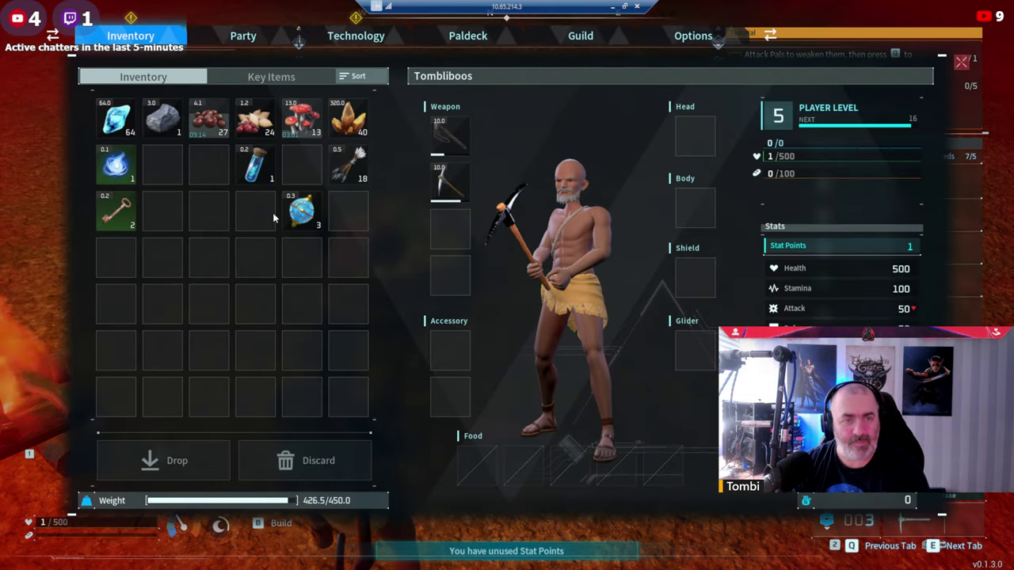
{"action": "left_click", "coordinate": [217, 123]}
{"action": "left_click", "coordinate": [460, 171]}
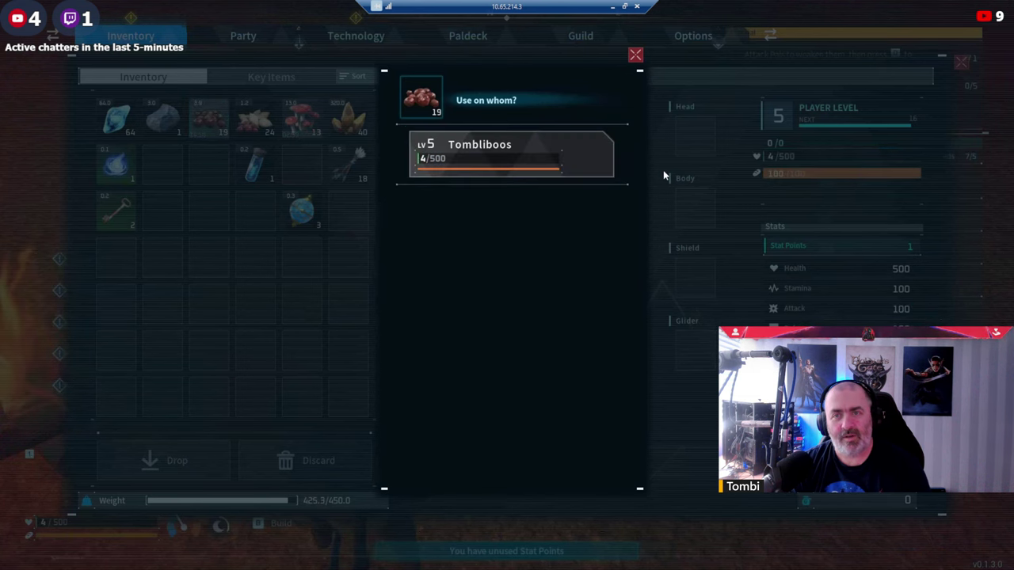
{"action": "key", "text": "Escape"}
{"action": "key", "text": "Escape"}
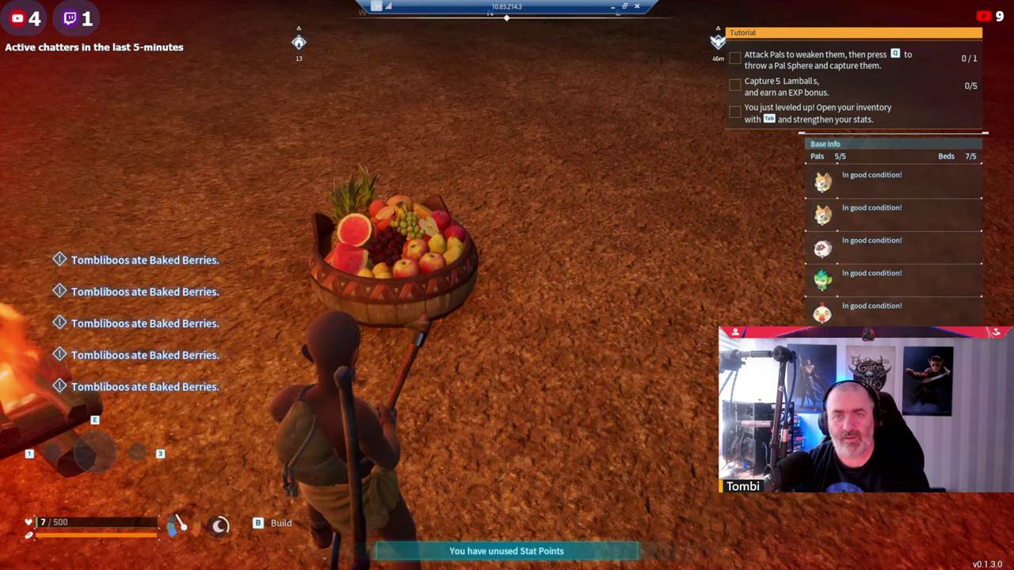
{"action": "key", "text": "super"}
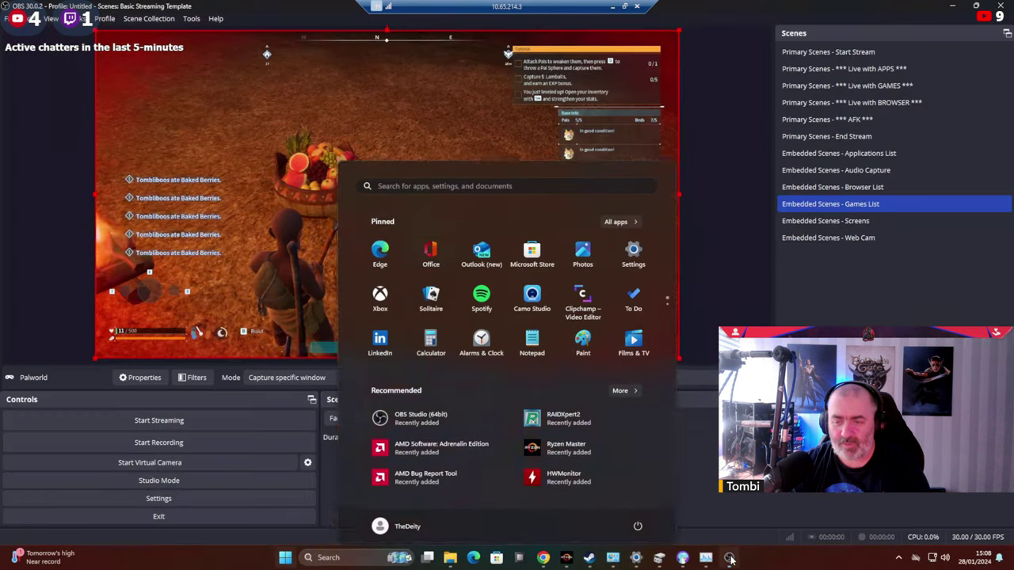
Cycle through the OBS scenes and settle on Live with GAMES showing Palworld gameplay.
{"action": "left_click", "coordinate": [722, 198]}
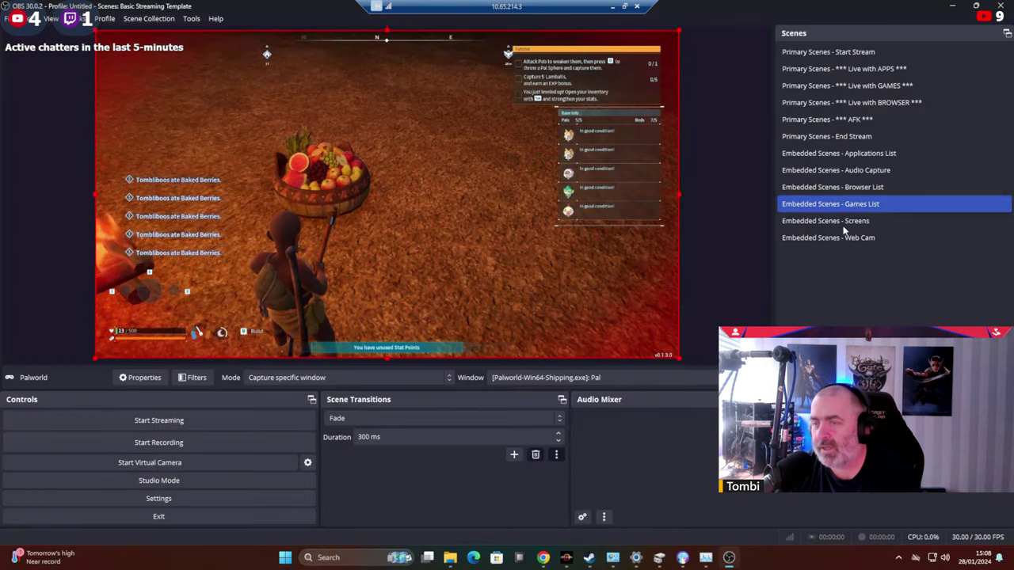
{"action": "left_click", "coordinate": [824, 51]}
{"action": "left_click", "coordinate": [824, 85]}
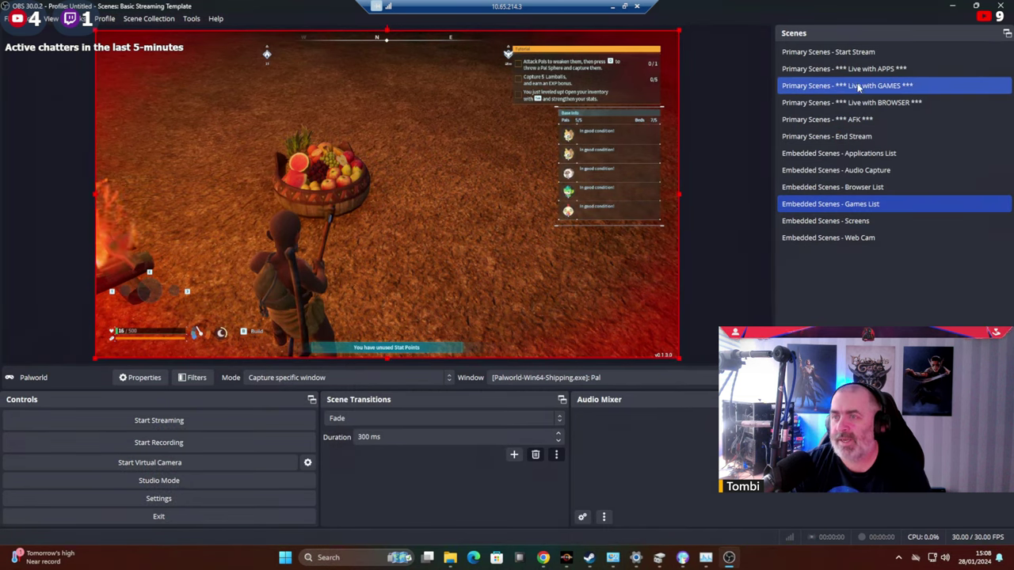
{"action": "left_click", "coordinate": [874, 204]}
{"action": "left_click", "coordinate": [870, 103]}
{"action": "left_click", "coordinate": [869, 86]}
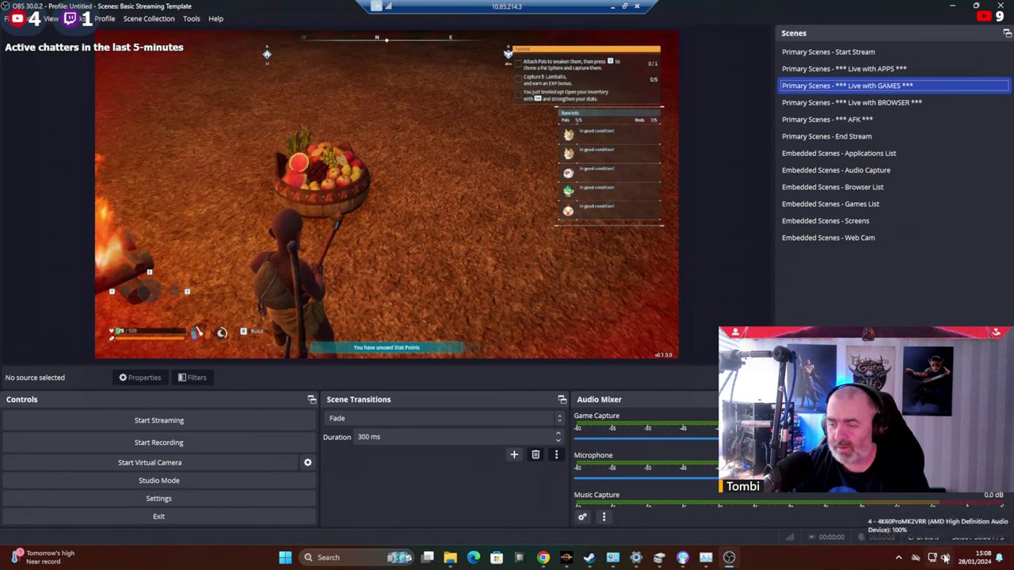
Check the Pal app's output device in the Windows volume mixer, then close Settings.
{"action": "right_click", "coordinate": [947, 559]}
{"action": "left_click", "coordinate": [943, 514]}
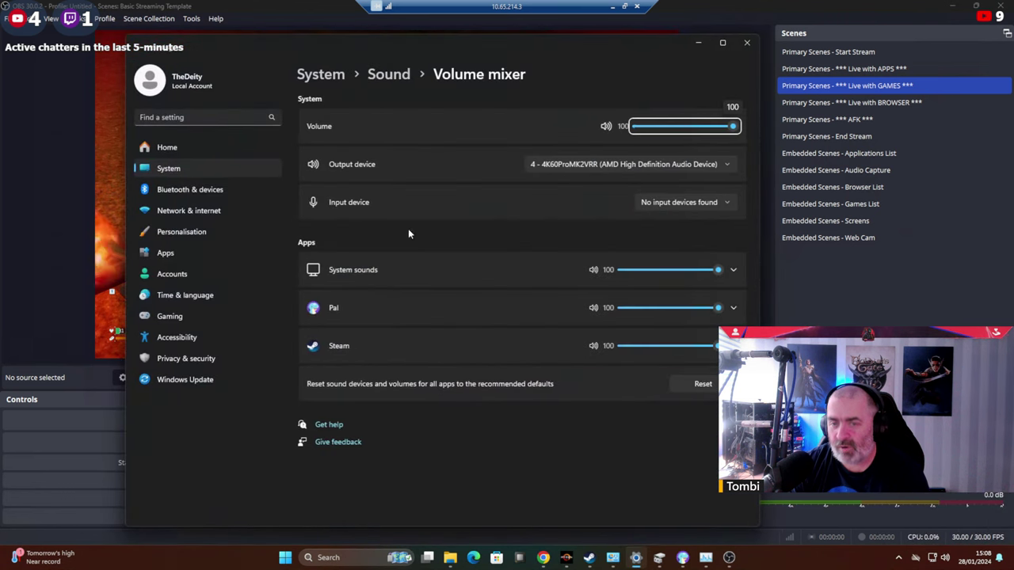
{"action": "left_click", "coordinate": [484, 307]}
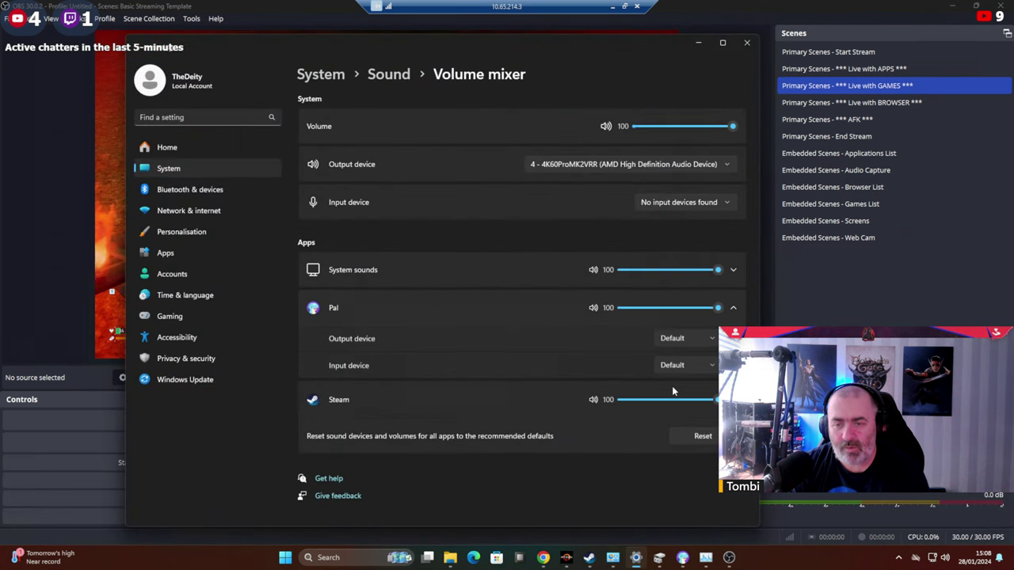
{"action": "left_click", "coordinate": [682, 342]}
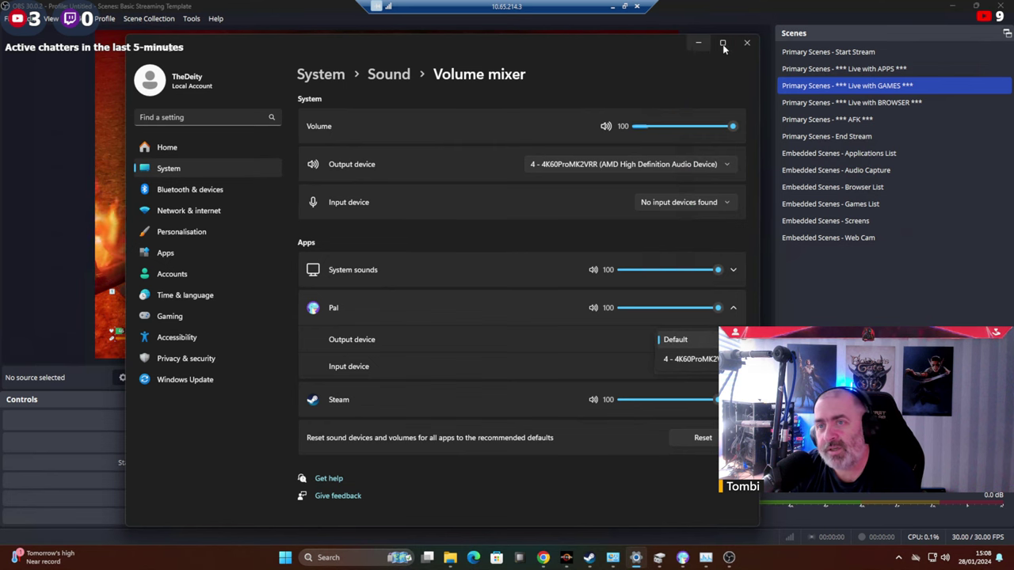
{"action": "left_click", "coordinate": [747, 45]}
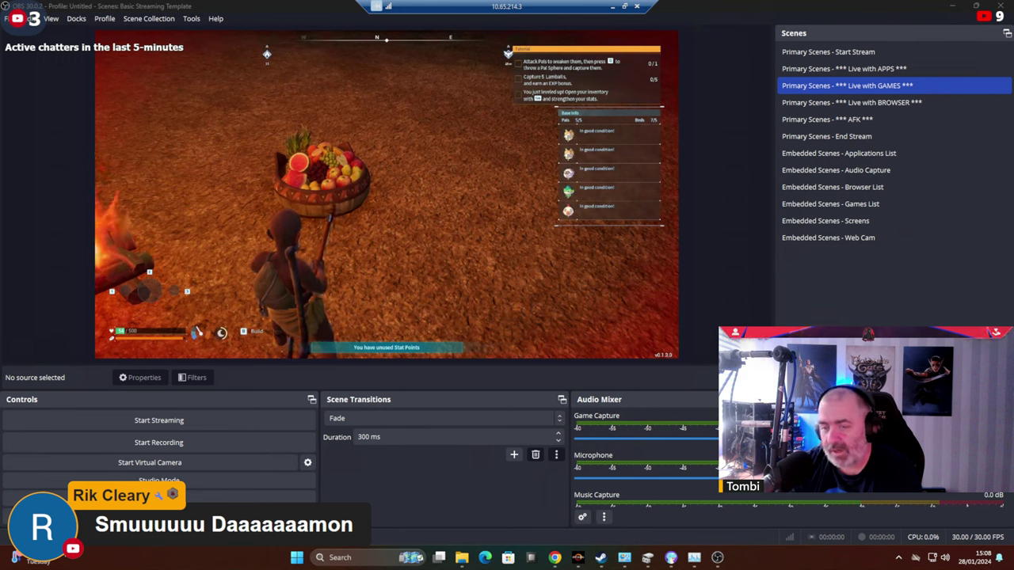
{"action": "key", "text": "alt+Tab"}
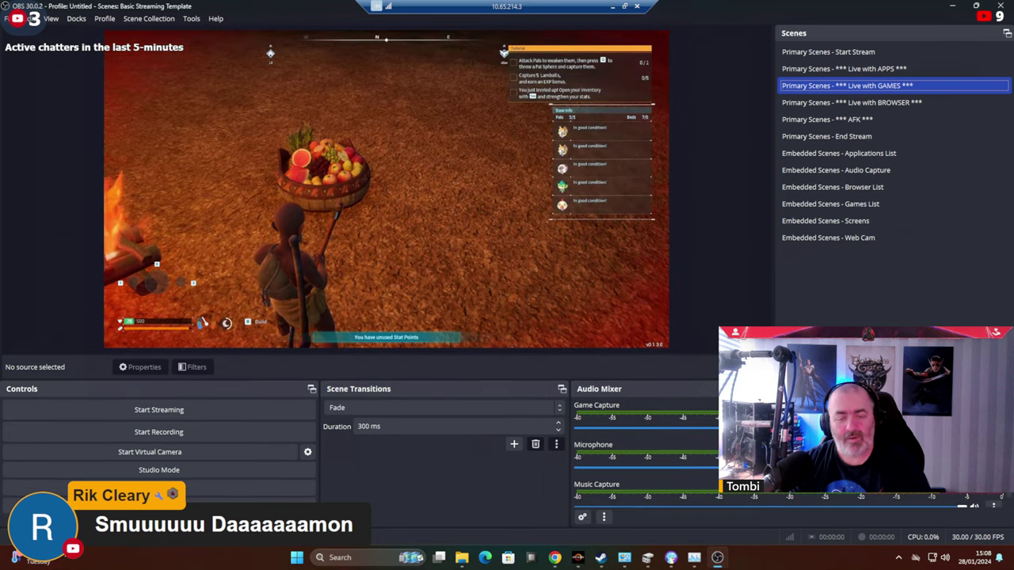
Search Google in Chrome for 'social stream ninja'.
{"action": "key", "text": "alt+Tab"}
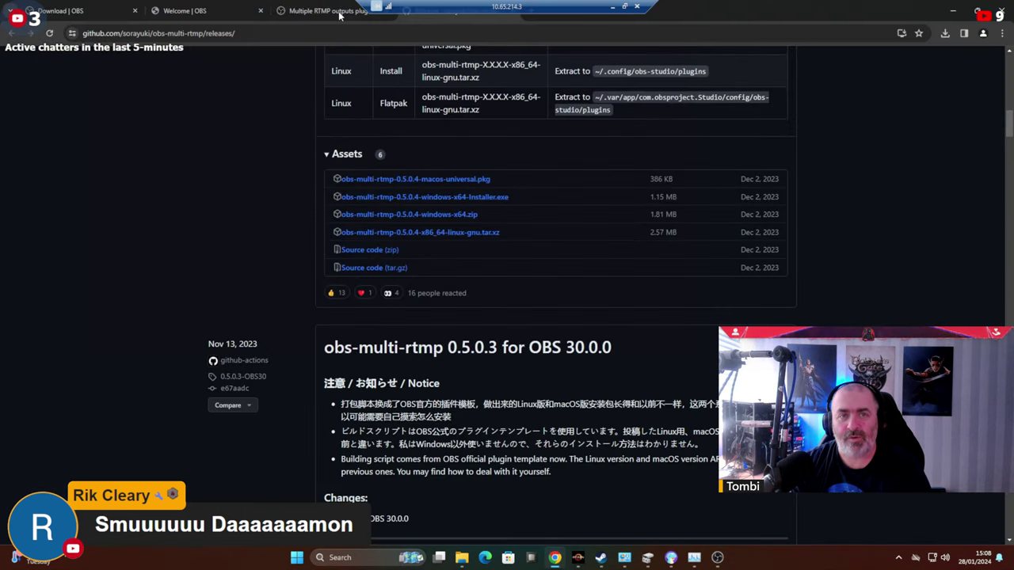
{"action": "left_click", "coordinate": [333, 11]}
{"action": "left_click", "coordinate": [194, 33]}
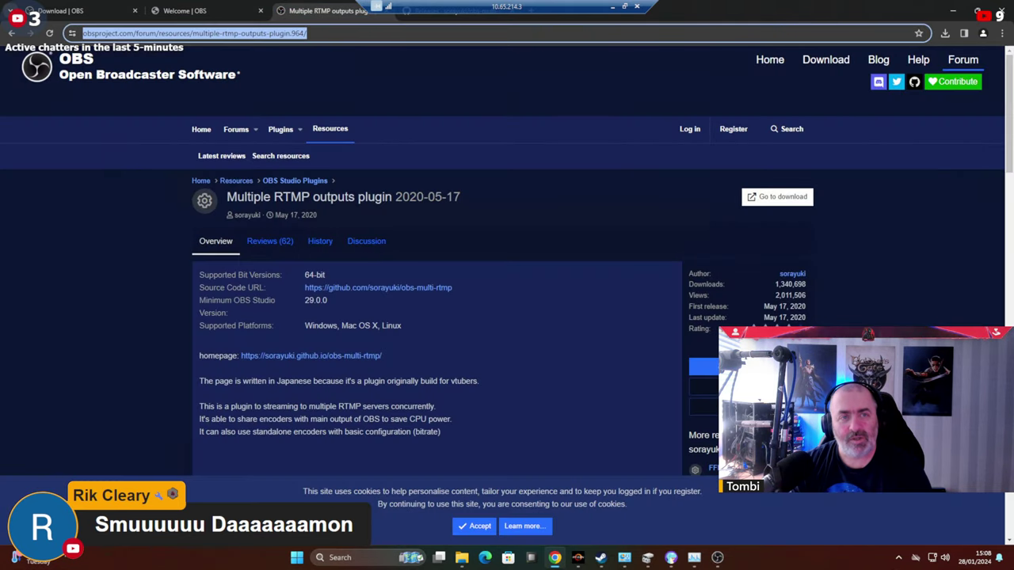
{"action": "type", "text": "social stre"}
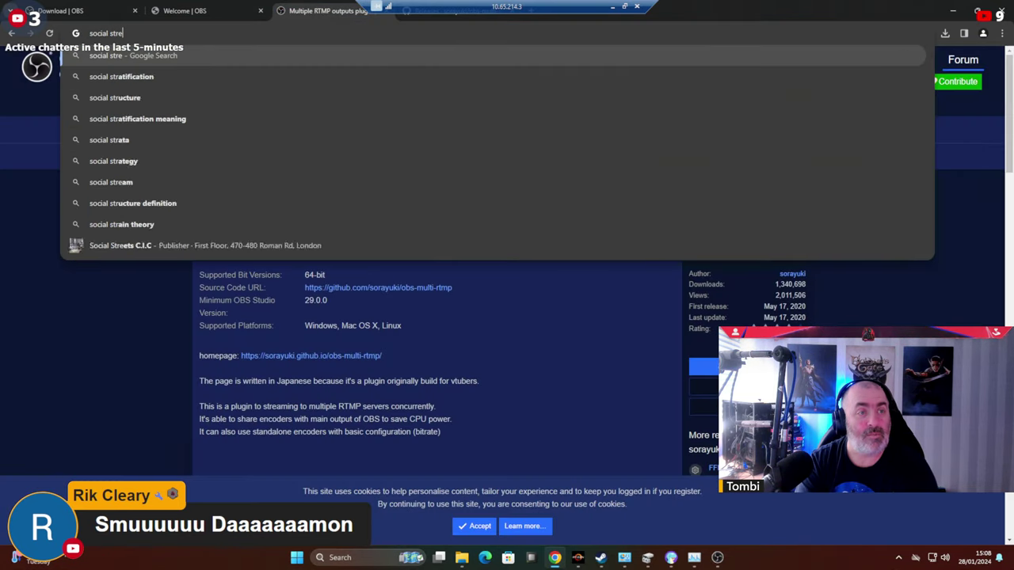
{"action": "type", "text": "am ni"}
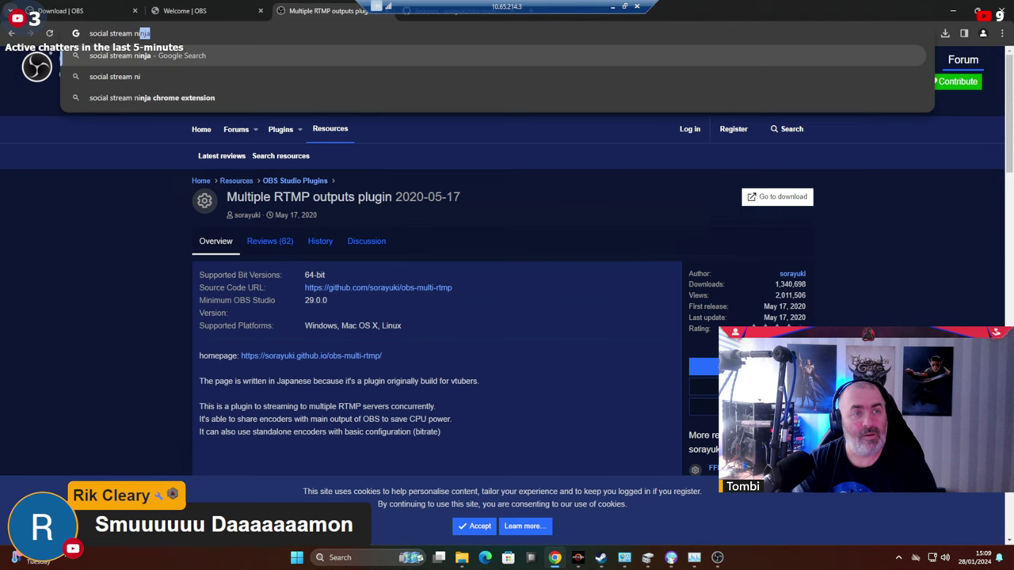
{"action": "type", "text": "nja"}
{"action": "key", "text": "Return"}
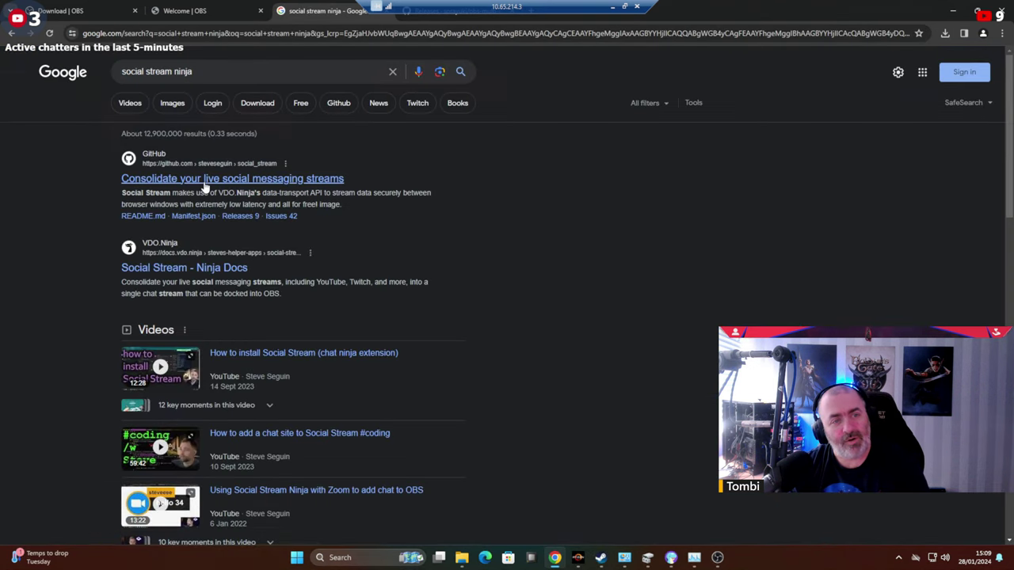
Download the steveseguin/social_stream GitHub repository as social_stream-main.zip.
{"action": "left_click", "coordinate": [203, 183]}
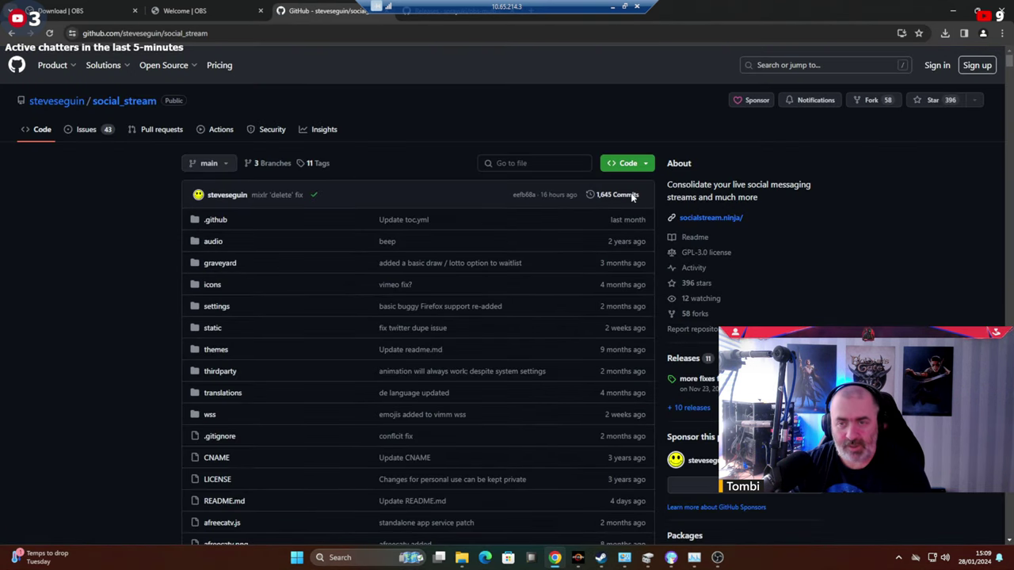
{"action": "left_click", "coordinate": [629, 164]}
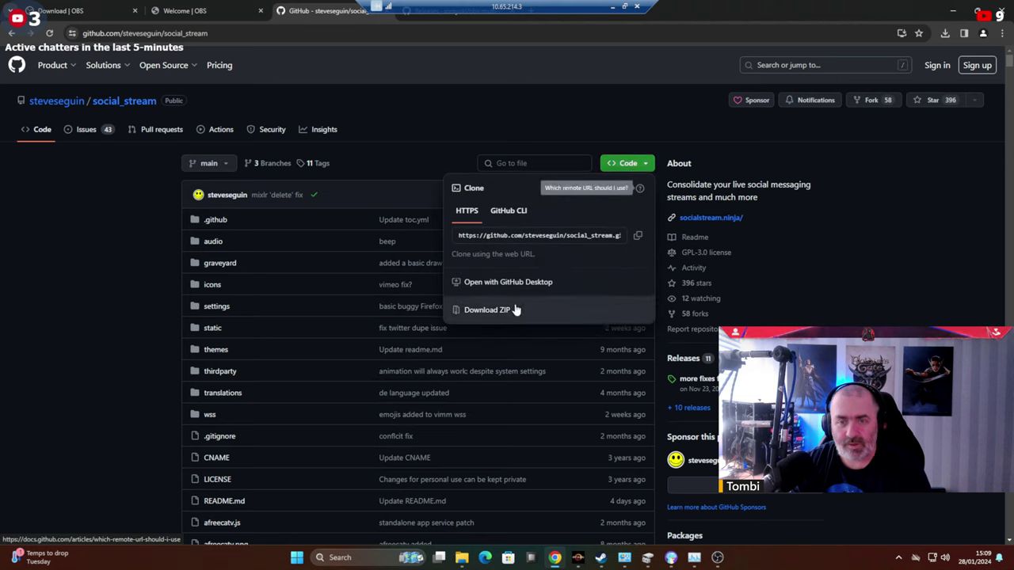
{"action": "left_click", "coordinate": [484, 317]}
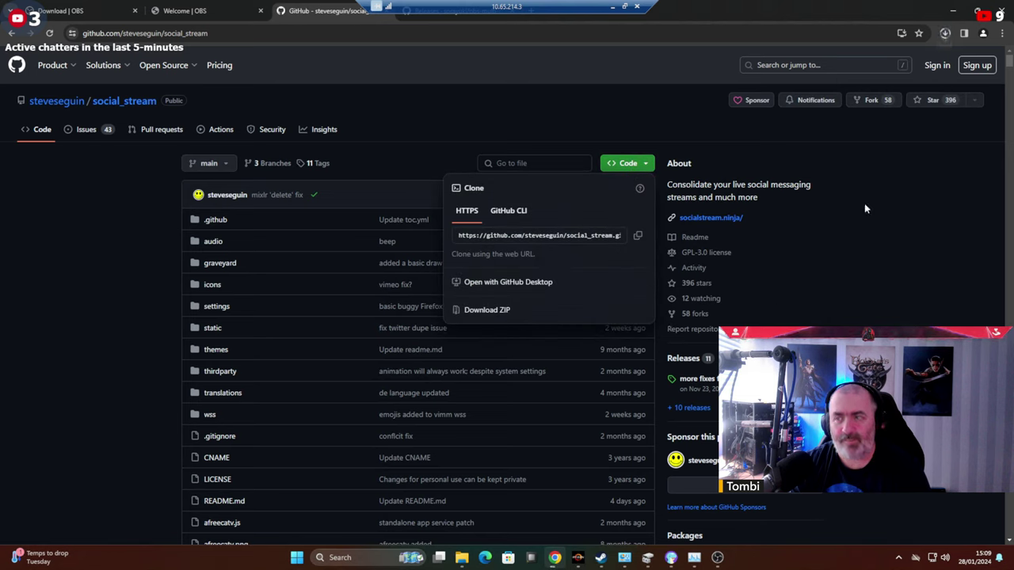
{"action": "left_click", "coordinate": [946, 35]}
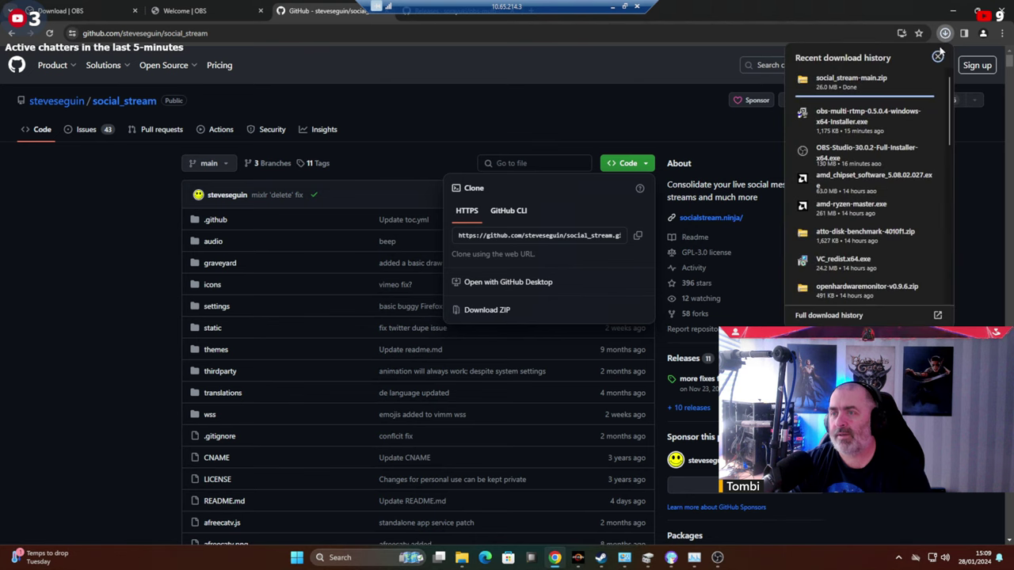
Copy the downloaded social_stream-main.zip onto the Recording and Streaming (R:) drive.
{"action": "left_click", "coordinate": [908, 79]}
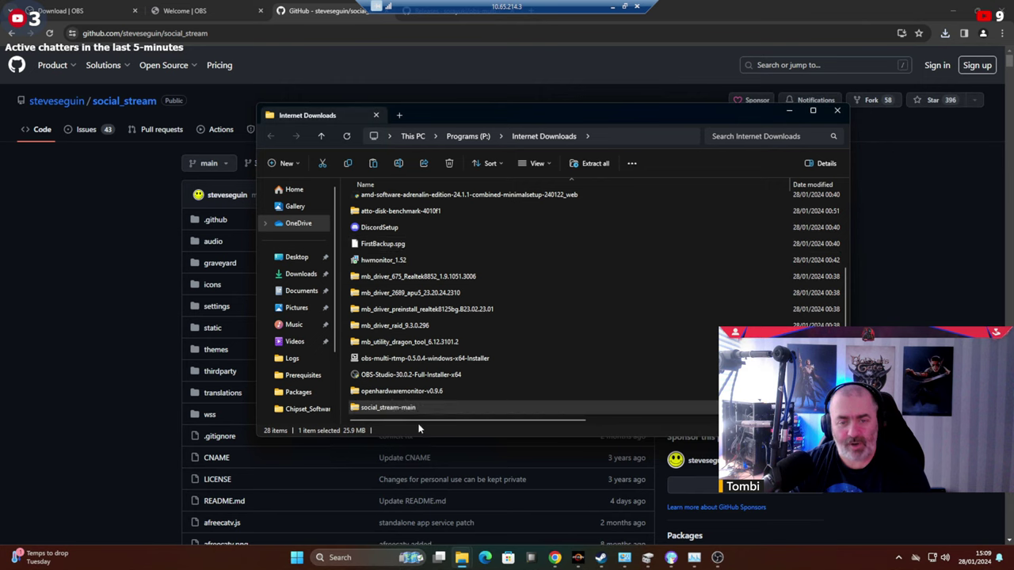
{"action": "right_click", "coordinate": [390, 409]}
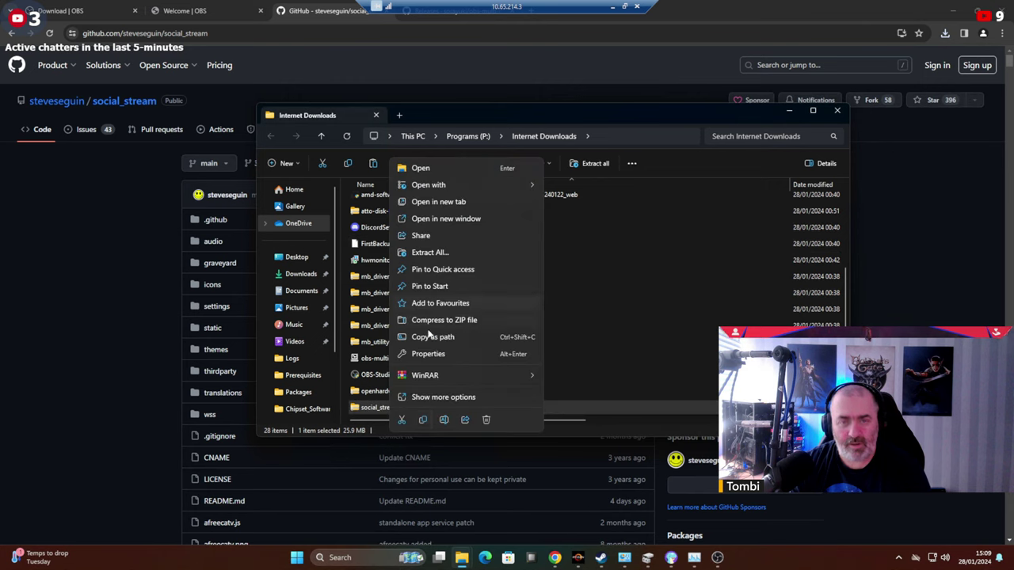
{"action": "left_click", "coordinate": [291, 337]}
{"action": "scroll", "coordinate": [292, 341], "scroll_direction": "down", "scroll_amount": 3}
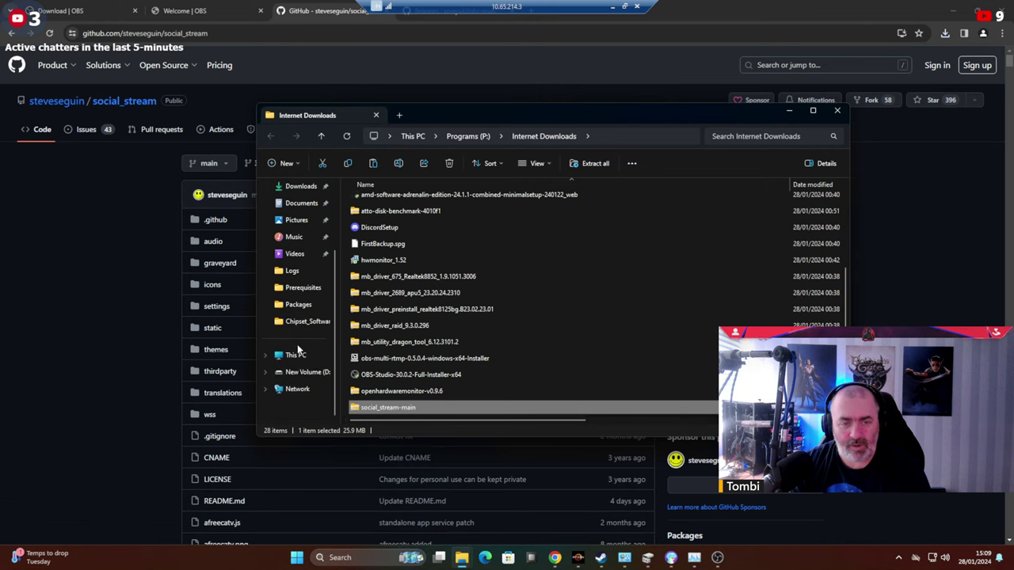
{"action": "left_click", "coordinate": [294, 355]}
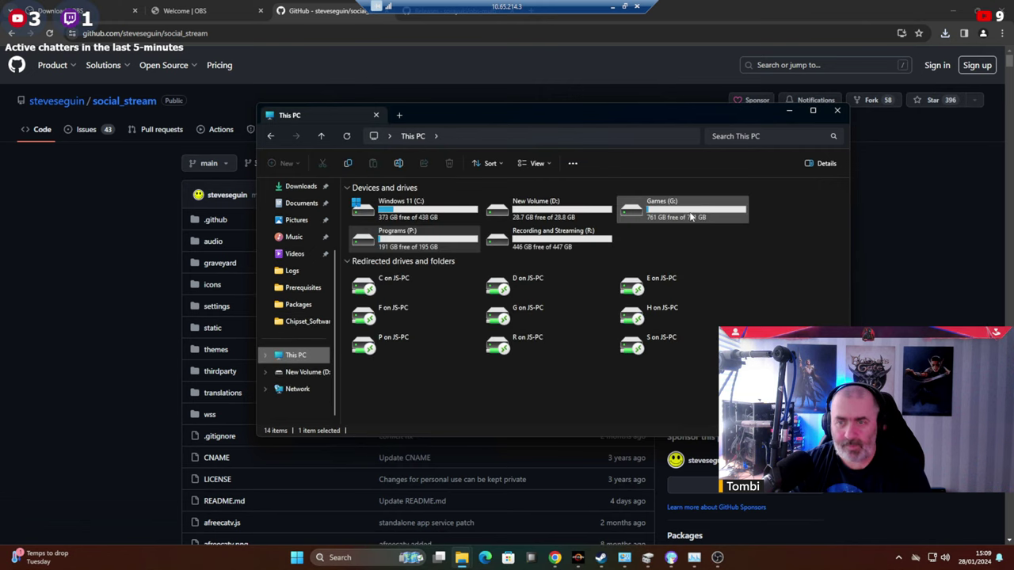
{"action": "double_click", "coordinate": [538, 238]}
{"action": "right_click", "coordinate": [402, 277]}
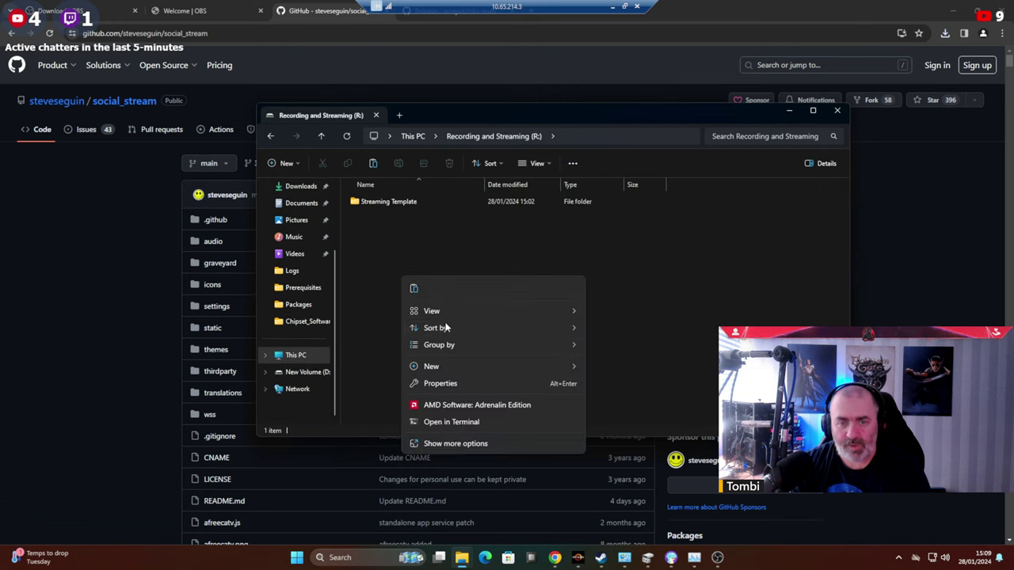
{"action": "left_click", "coordinate": [413, 288]}
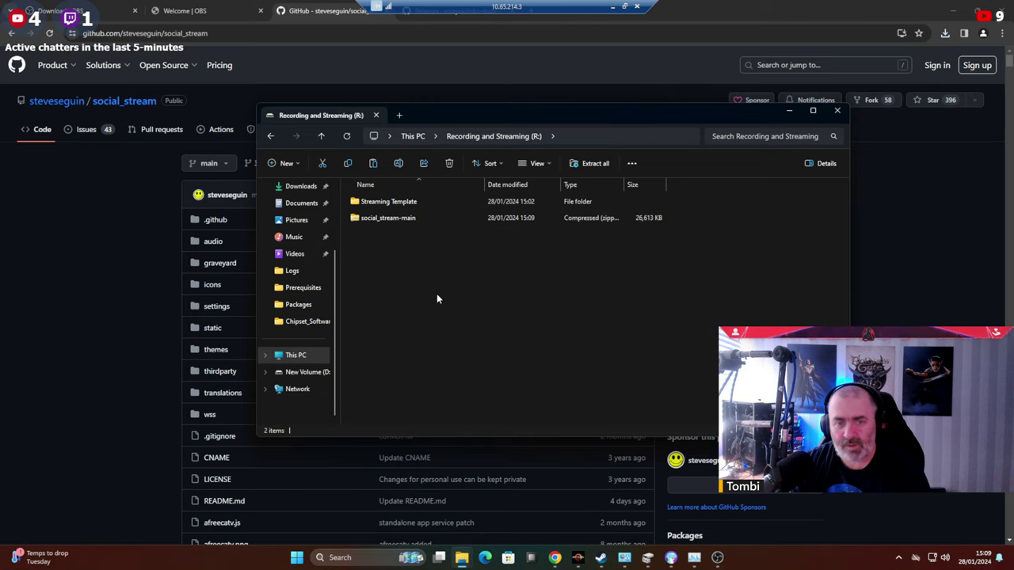
Create a new folder named Streaming Tools on the R: drive.
{"action": "right_click", "coordinate": [437, 299]}
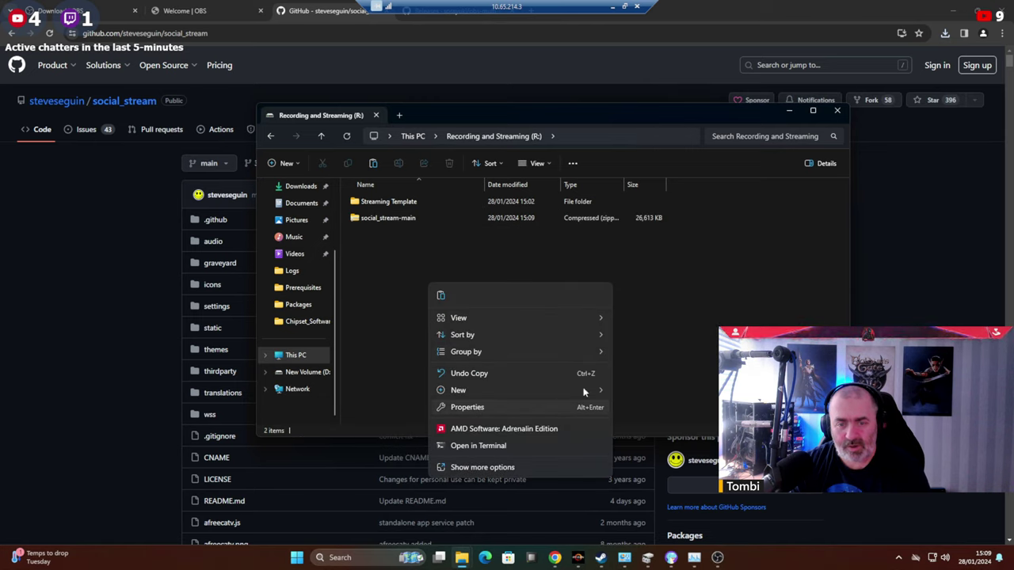
{"action": "mouse_move", "coordinate": [584, 391]}
{"action": "left_click", "coordinate": [639, 388]}
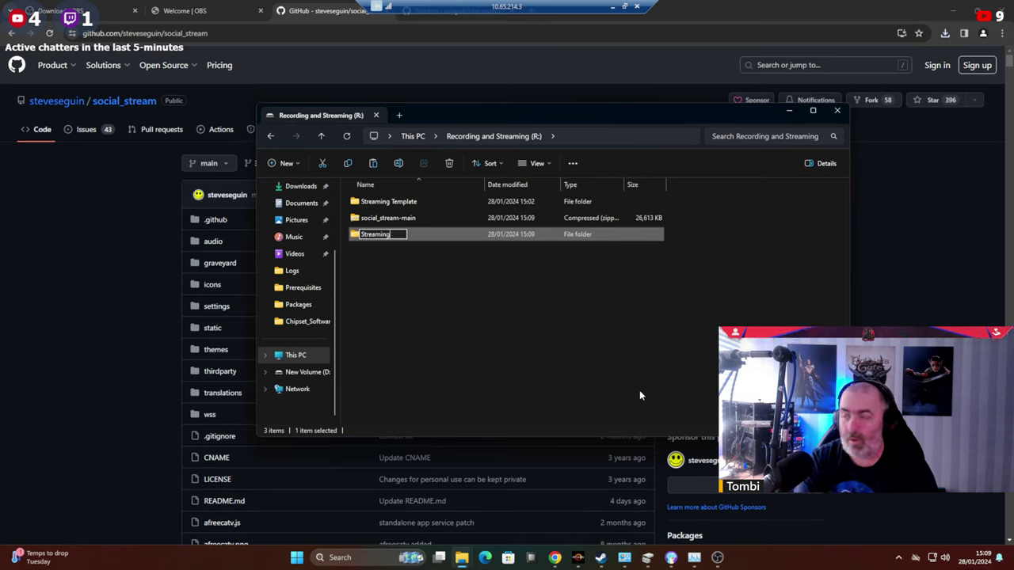
{"action": "type", "text": "Streaming Tools"}
{"action": "key", "text": "Return"}
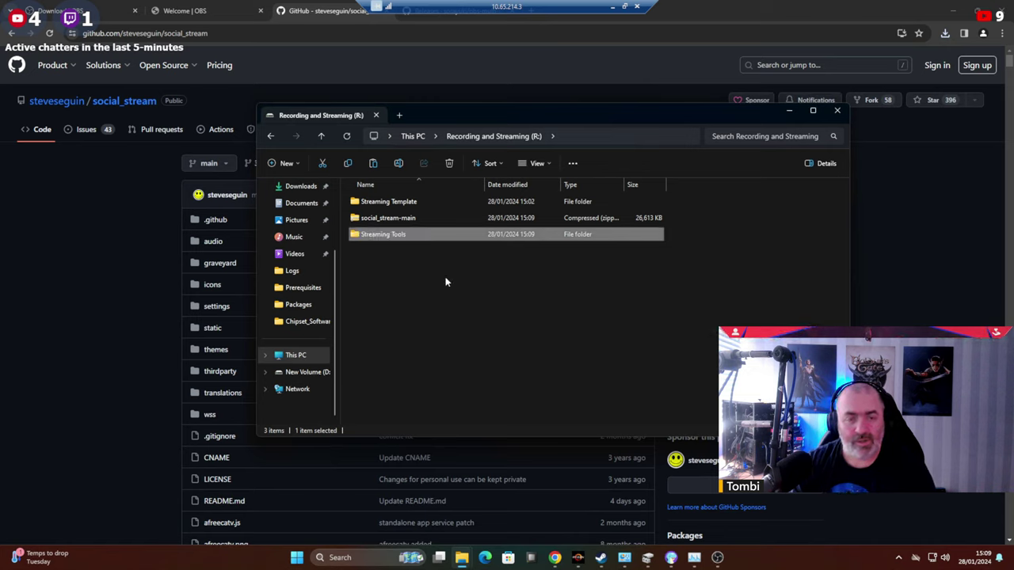
Extract the zip with WinRAR into R:\Streaming Tools\social_stream-main.
{"action": "left_click", "coordinate": [379, 220]}
{"action": "right_click", "coordinate": [379, 221]}
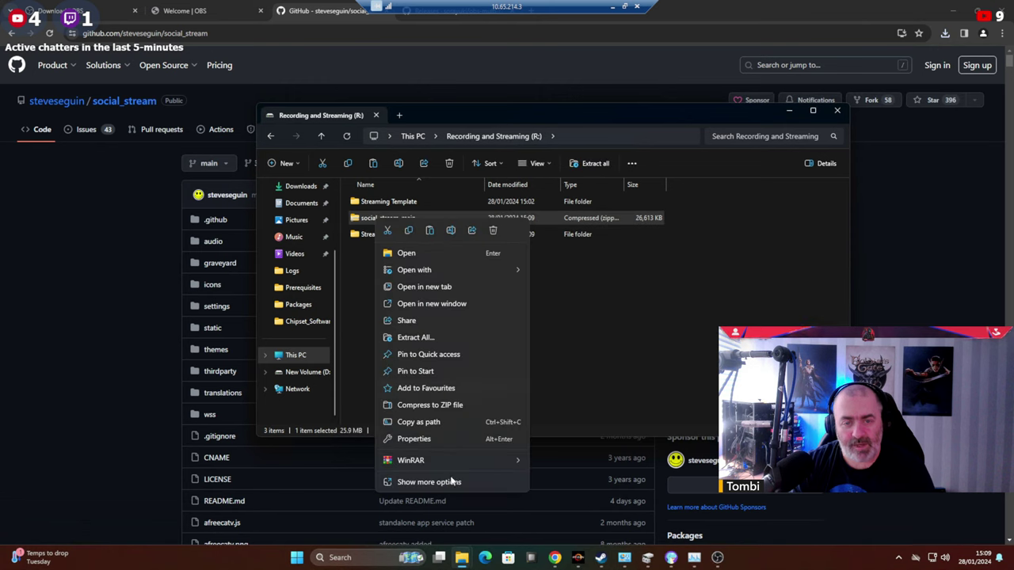
{"action": "mouse_move", "coordinate": [500, 462]}
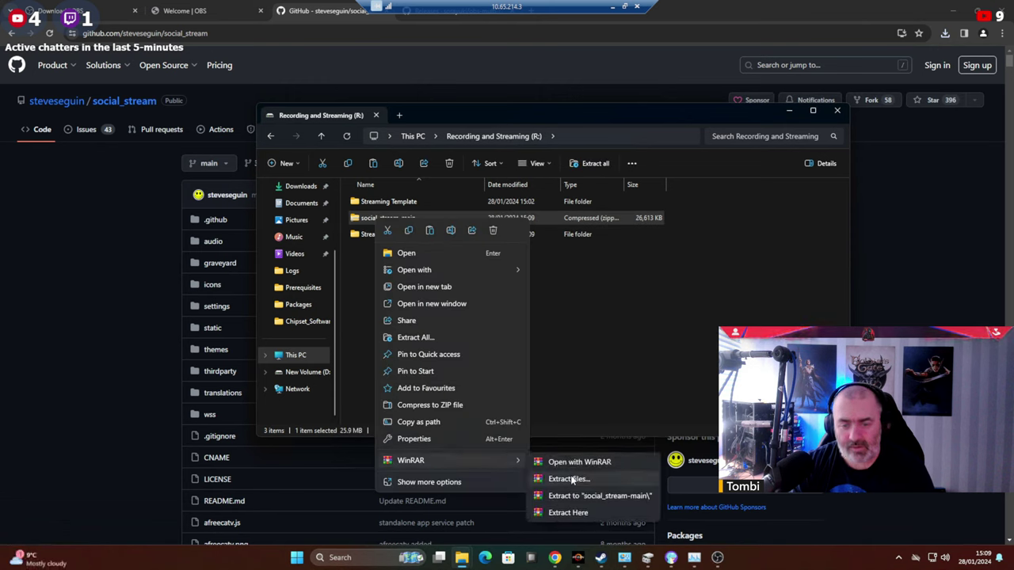
{"action": "left_click", "coordinate": [568, 478]}
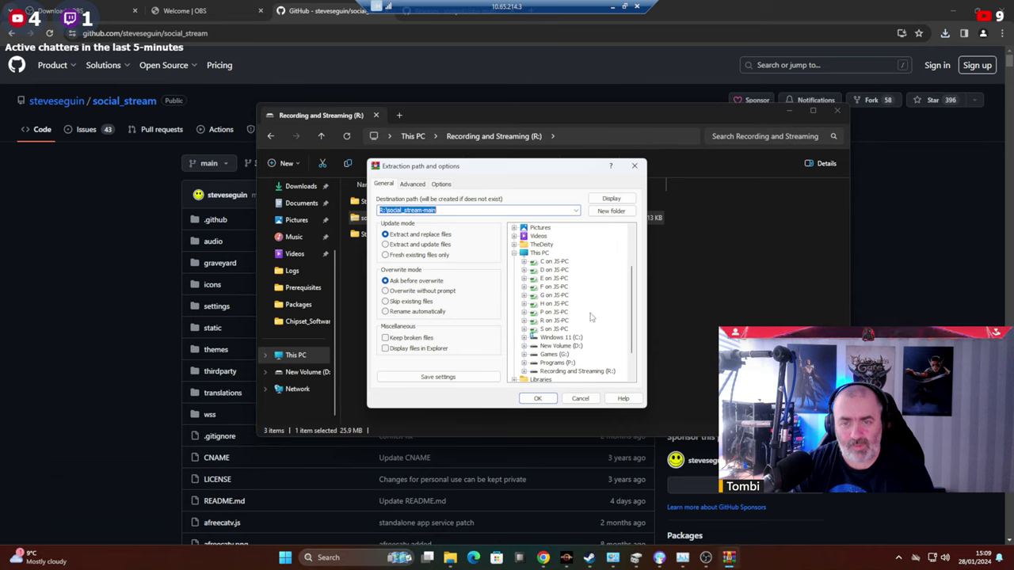
{"action": "scroll", "coordinate": [590, 317], "scroll_direction": "down", "scroll_amount": 2}
{"action": "left_click", "coordinate": [524, 339]}
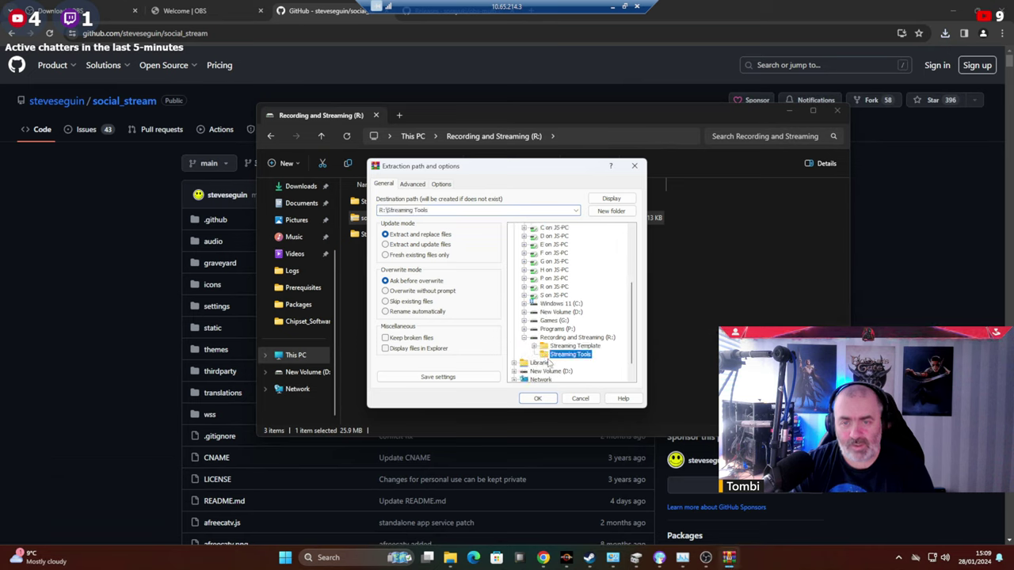
{"action": "right_click", "coordinate": [548, 363]}
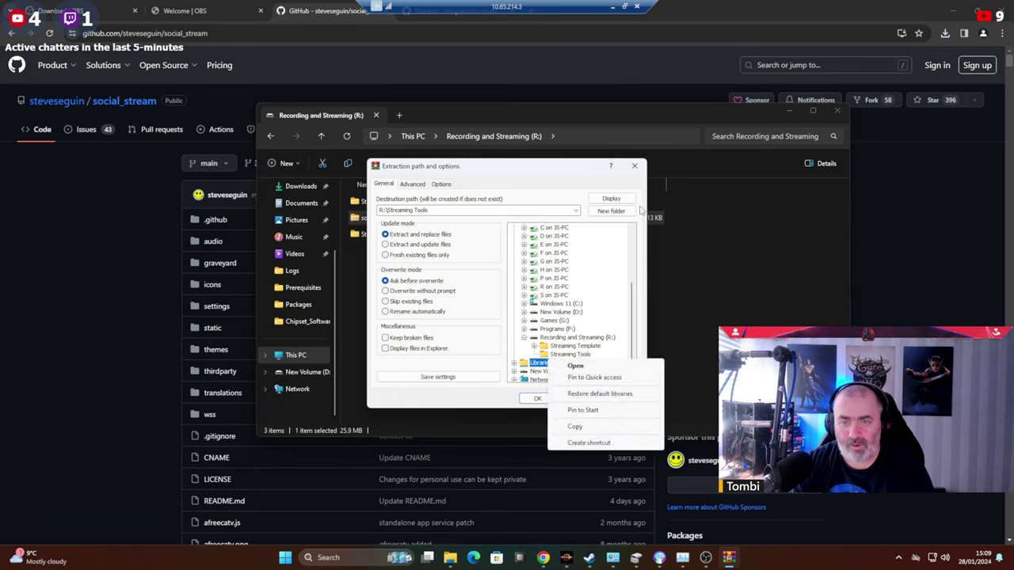
{"action": "left_click", "coordinate": [608, 211]}
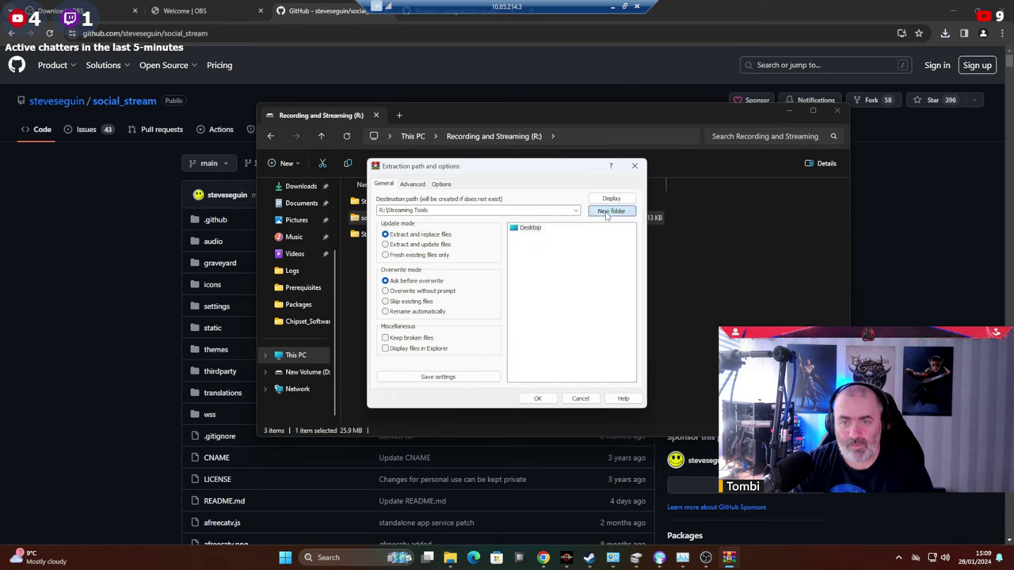
{"action": "left_click", "coordinate": [546, 400]}
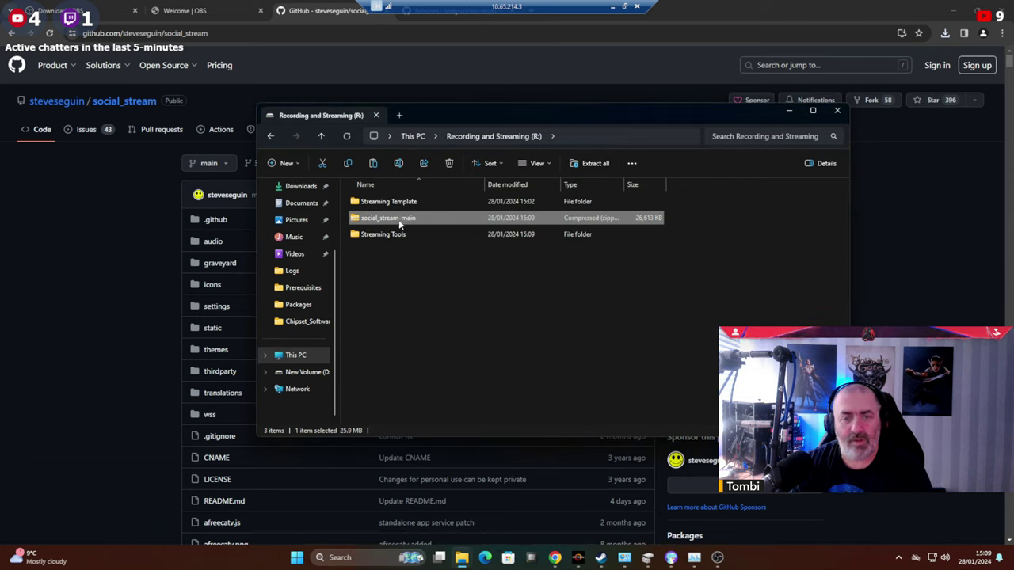
Move the social_stream-main zip into the Streaming Tools folder and open that folder.
{"action": "left_click", "coordinate": [639, 412]}
{"action": "right_click", "coordinate": [384, 278]}
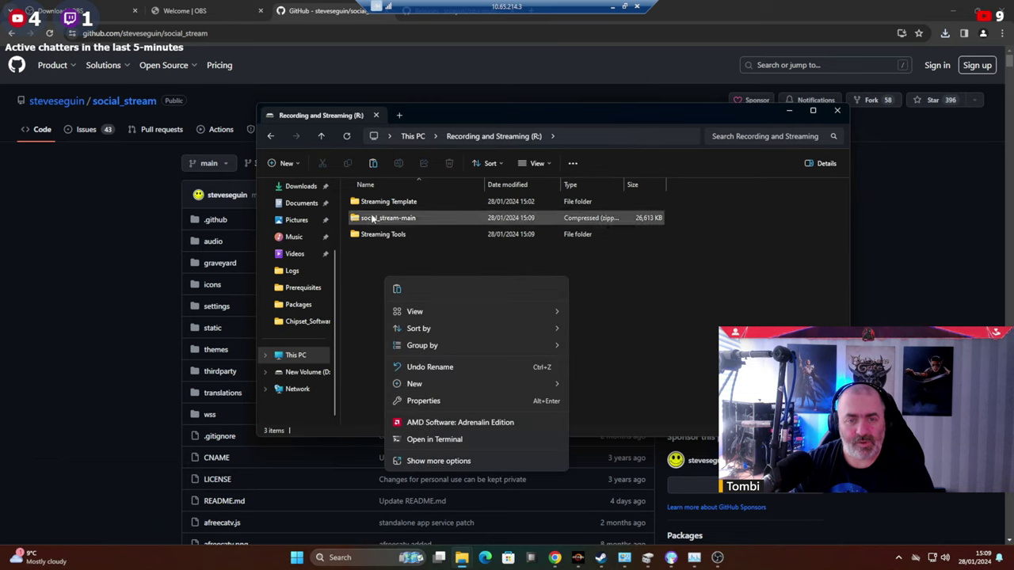
{"action": "mouse_move", "coordinate": [388, 218]}
{"action": "left_mouse_down"}
{"action": "mouse_move", "coordinate": [368, 231]}
{"action": "mouse_move", "coordinate": [385, 237]}
{"action": "left_mouse_up"}
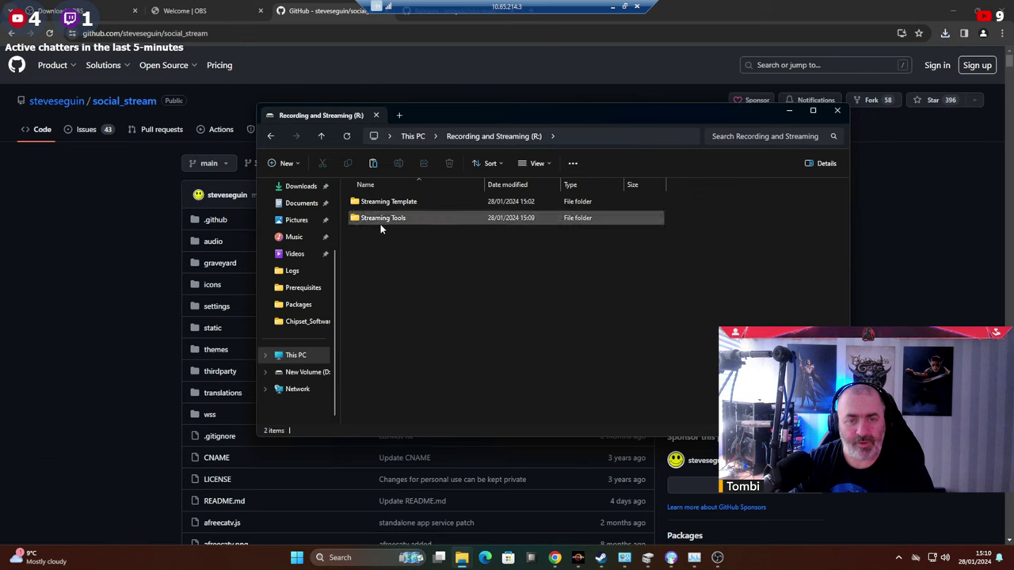
{"action": "double_click", "coordinate": [380, 224]}
Create an Archived Tools folder, move the zip into it, and open social_stream-main.
{"action": "right_click", "coordinate": [416, 311]}
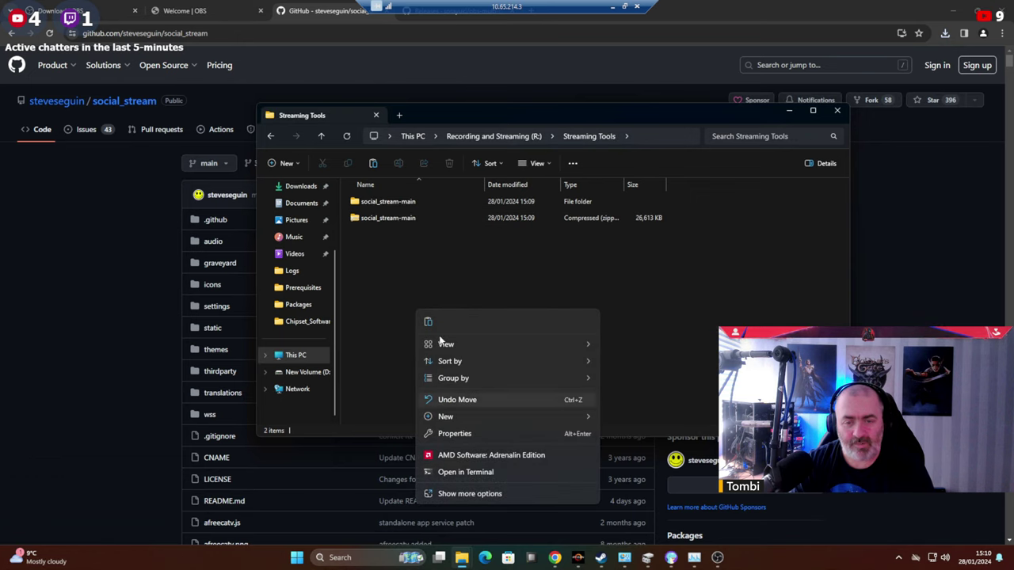
{"action": "mouse_move", "coordinate": [590, 418]}
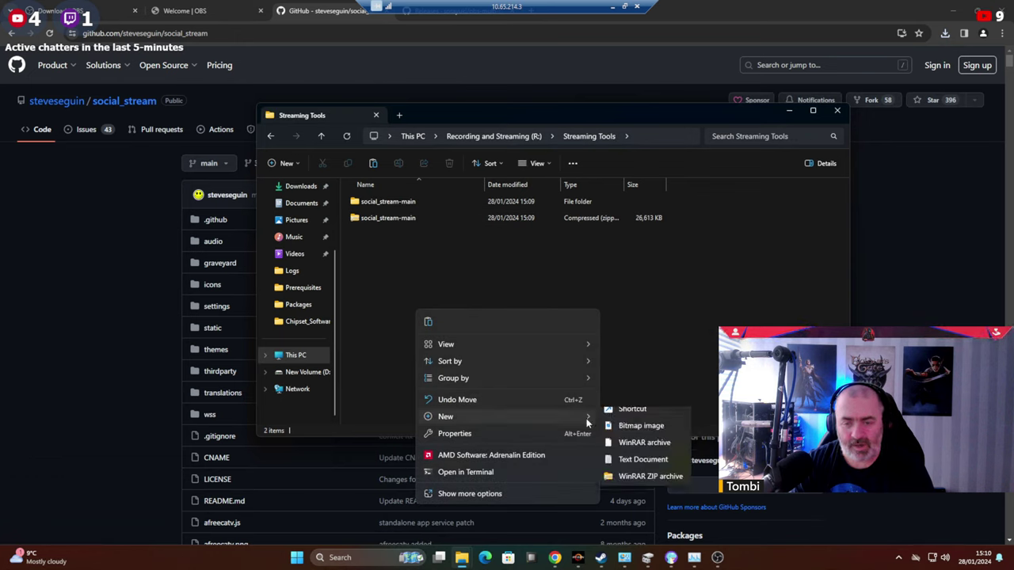
{"action": "left_click", "coordinate": [630, 419]}
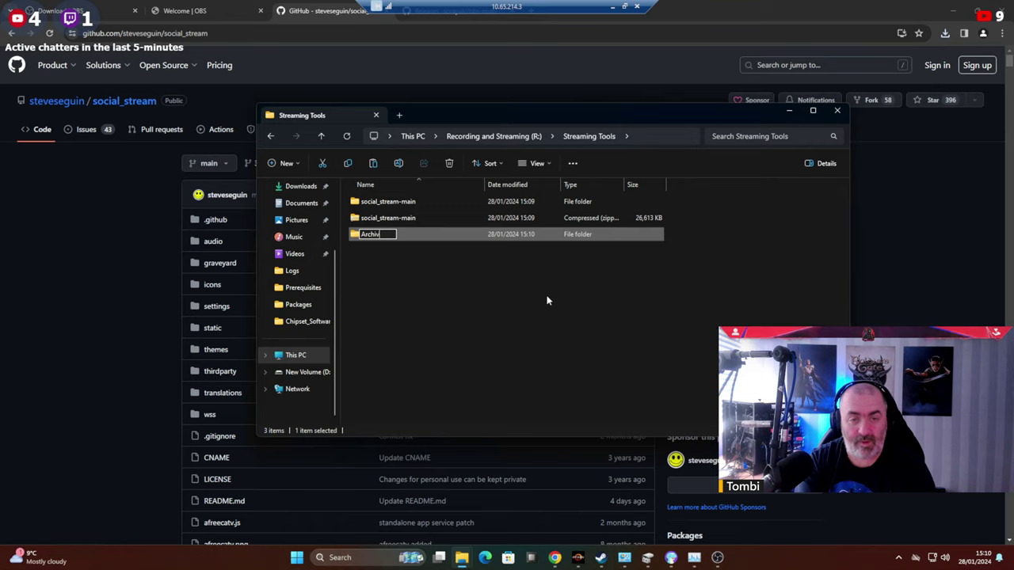
{"action": "key", "text": "Return"}
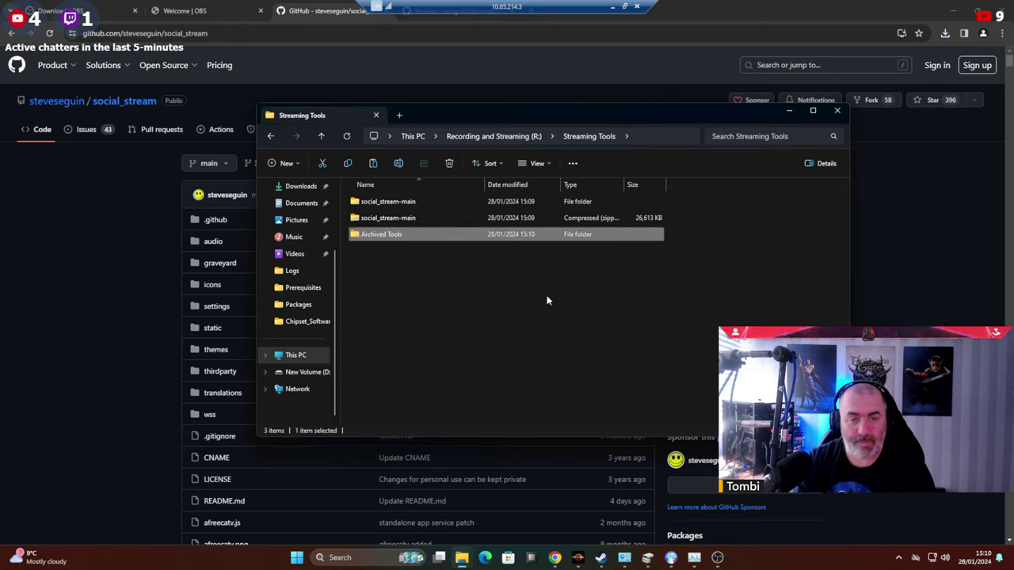
{"action": "left_click_drag", "start_coordinate": [384, 220], "coordinate": [374, 234]}
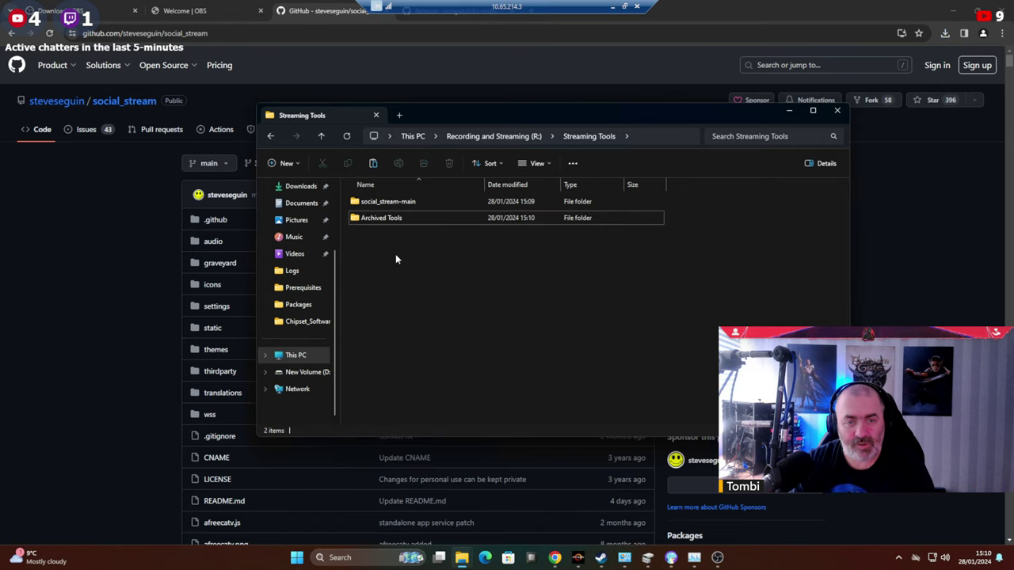
{"action": "double_click", "coordinate": [383, 203]}
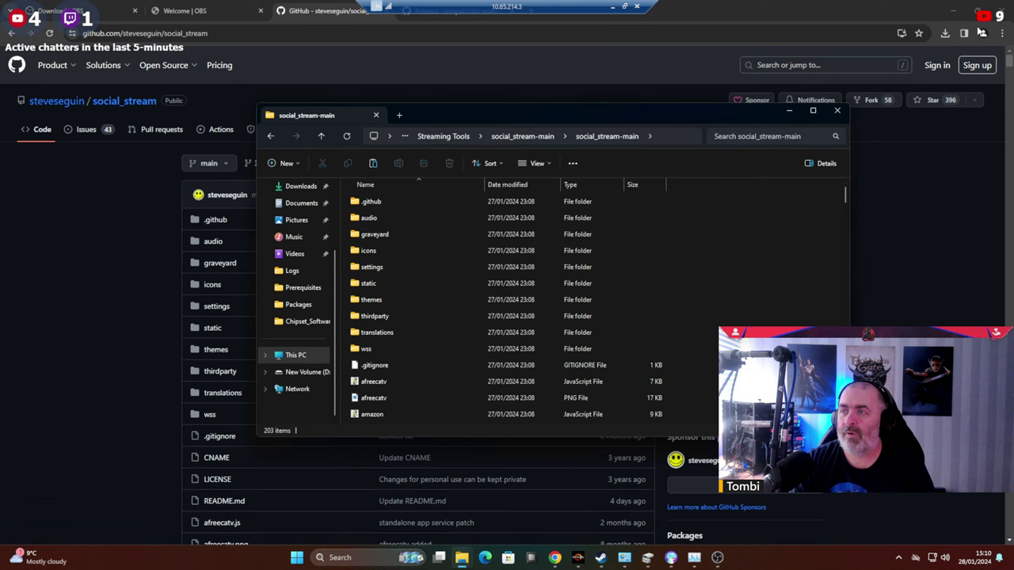
Open Chrome's Manage Extensions page and turn on Developer mode.
{"action": "left_click", "coordinate": [893, 5]}
{"action": "left_click", "coordinate": [1002, 33]}
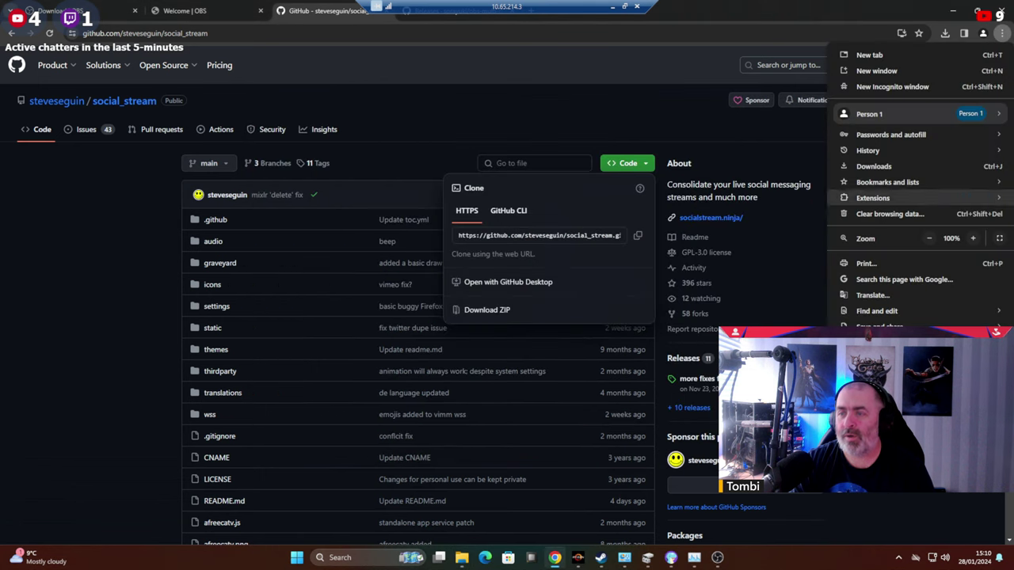
{"action": "mouse_move", "coordinate": [893, 312]}
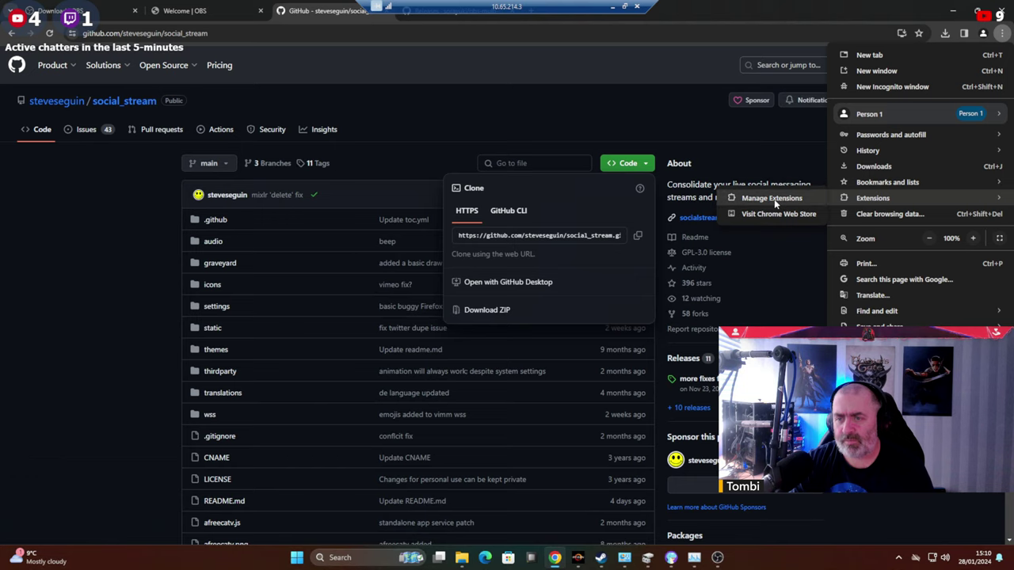
{"action": "left_click", "coordinate": [773, 198]}
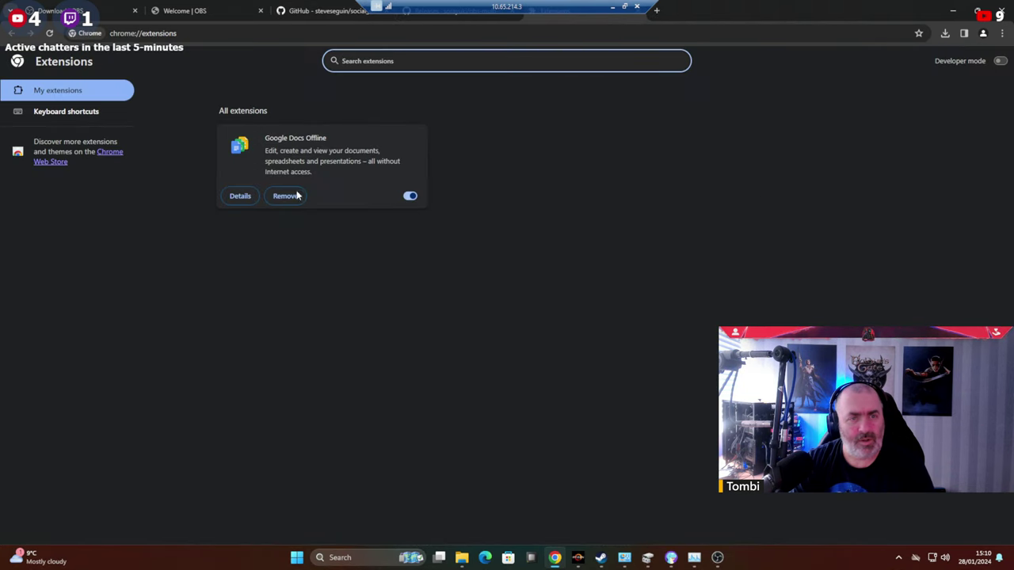
{"action": "left_click", "coordinate": [1000, 62]}
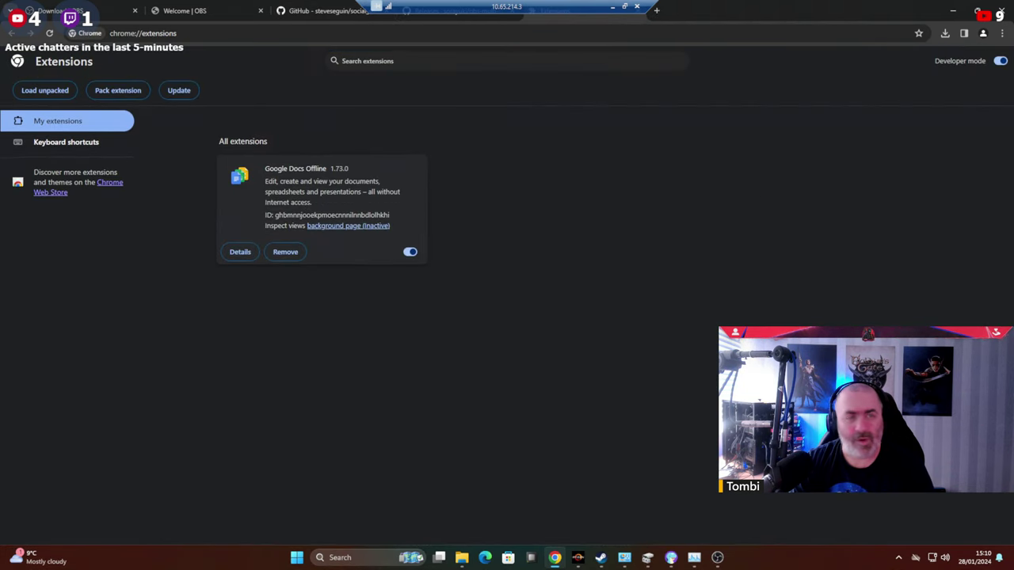
Load unpacked extension from R:\Streaming Tools\social_stream-main\social_stream-main.
{"action": "left_click", "coordinate": [49, 93]}
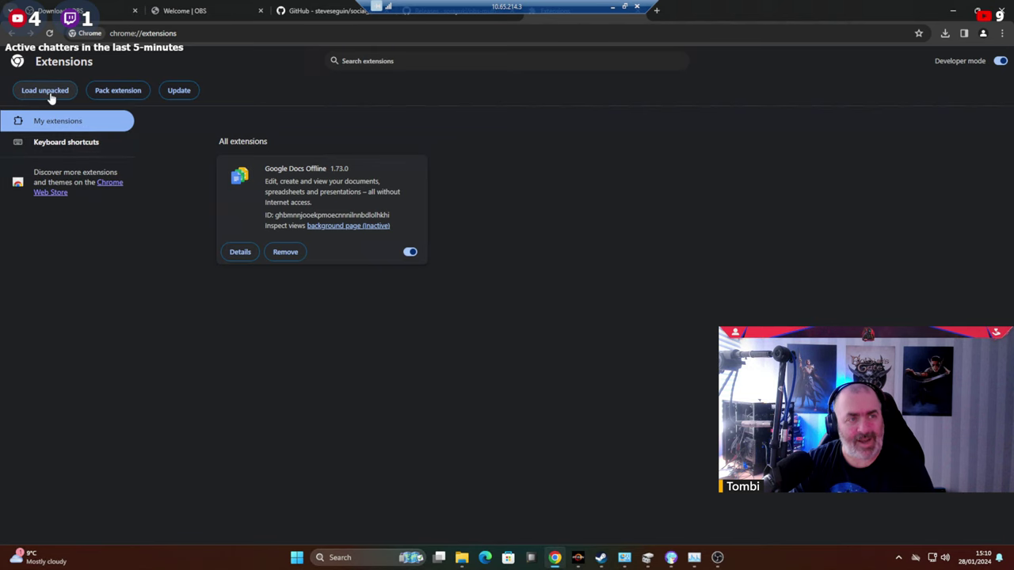
{"action": "scroll", "coordinate": [63, 202], "scroll_direction": "down", "scroll_amount": 3}
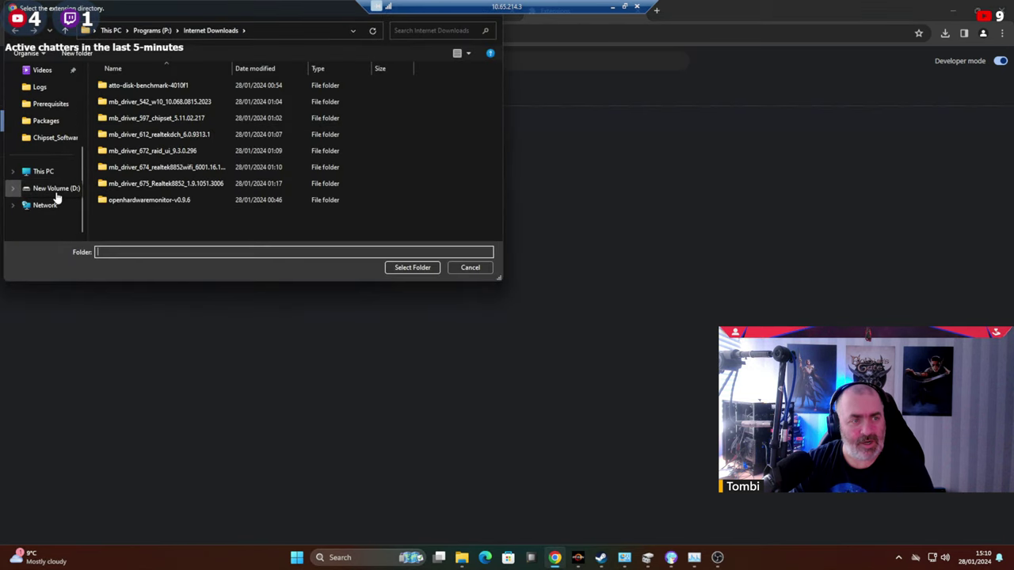
{"action": "left_click", "coordinate": [44, 172]}
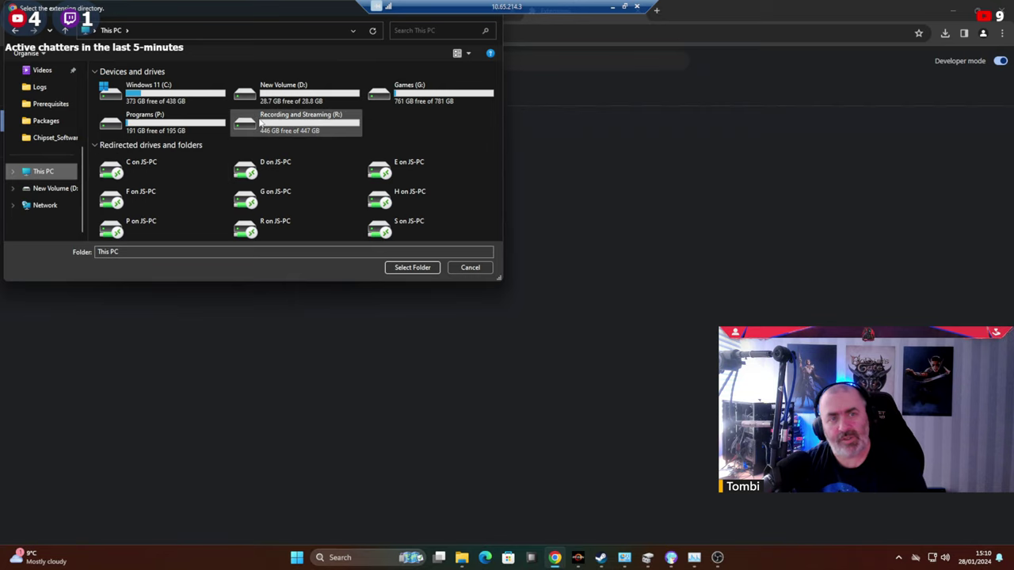
{"action": "double_click", "coordinate": [257, 123]}
{"action": "double_click", "coordinate": [141, 103]}
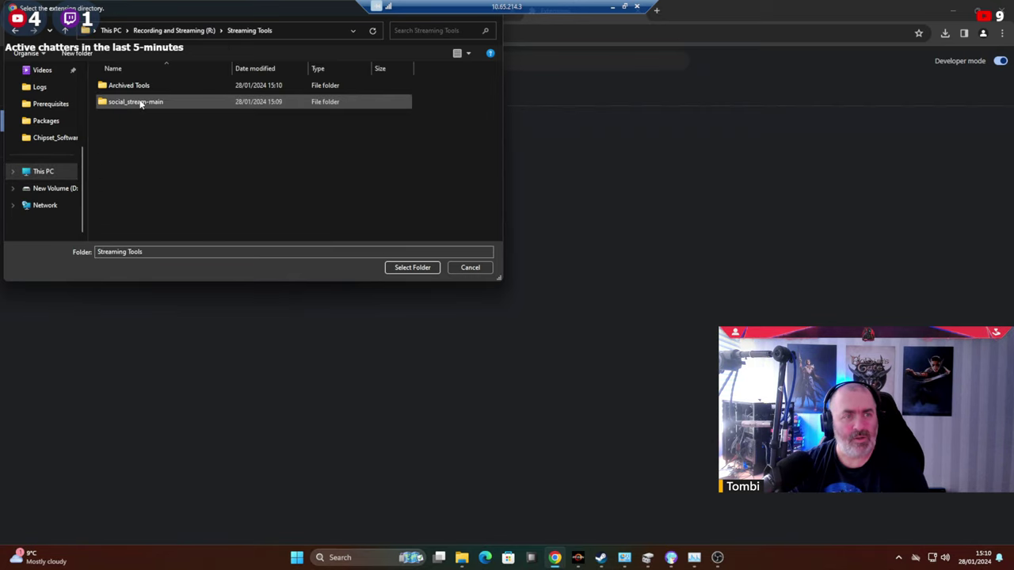
{"action": "double_click", "coordinate": [136, 102]}
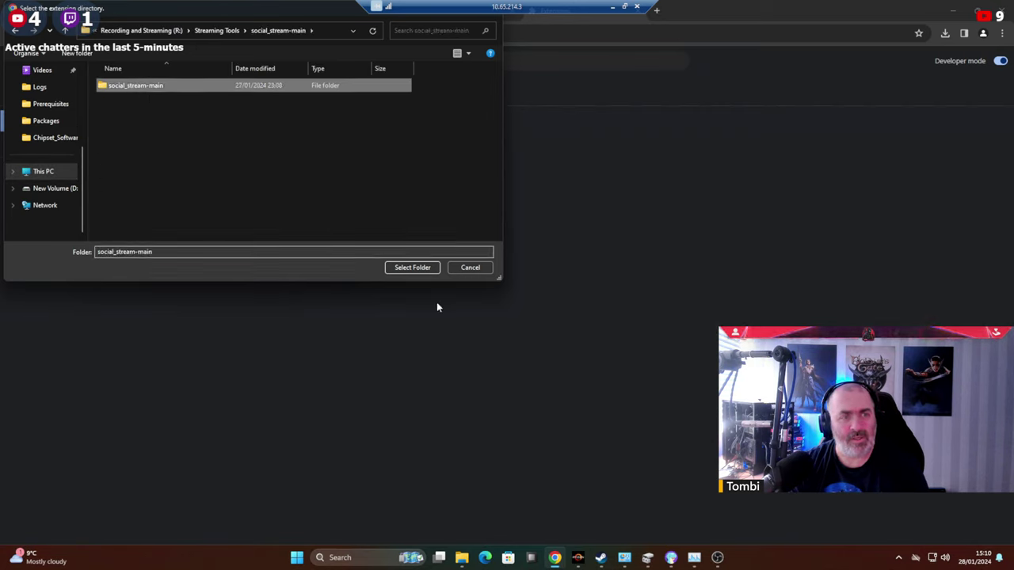
{"action": "left_click", "coordinate": [415, 267]}
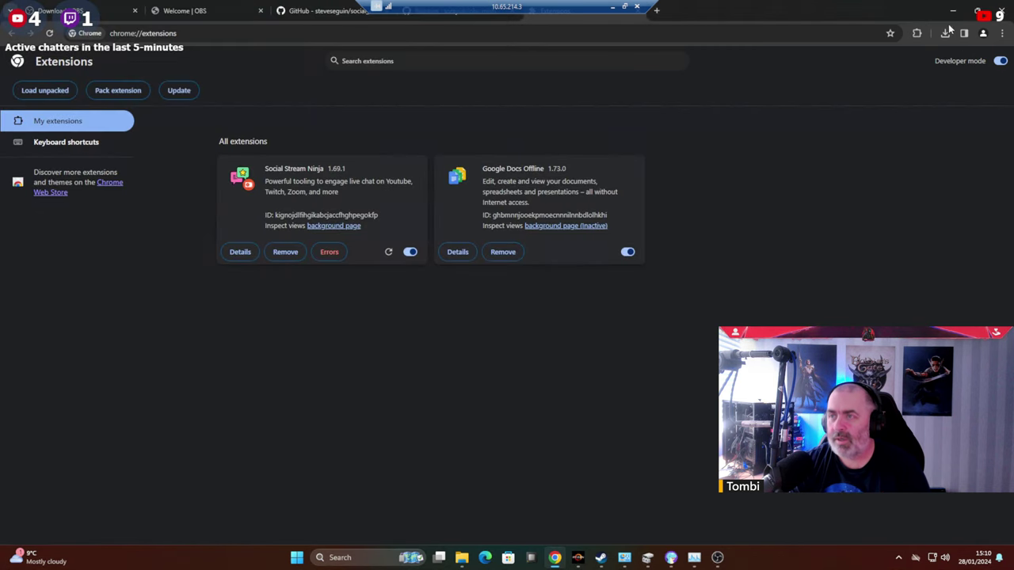
Pin Social Stream Ninja to the toolbar and browse through its popup settings.
{"action": "left_click", "coordinate": [917, 34]}
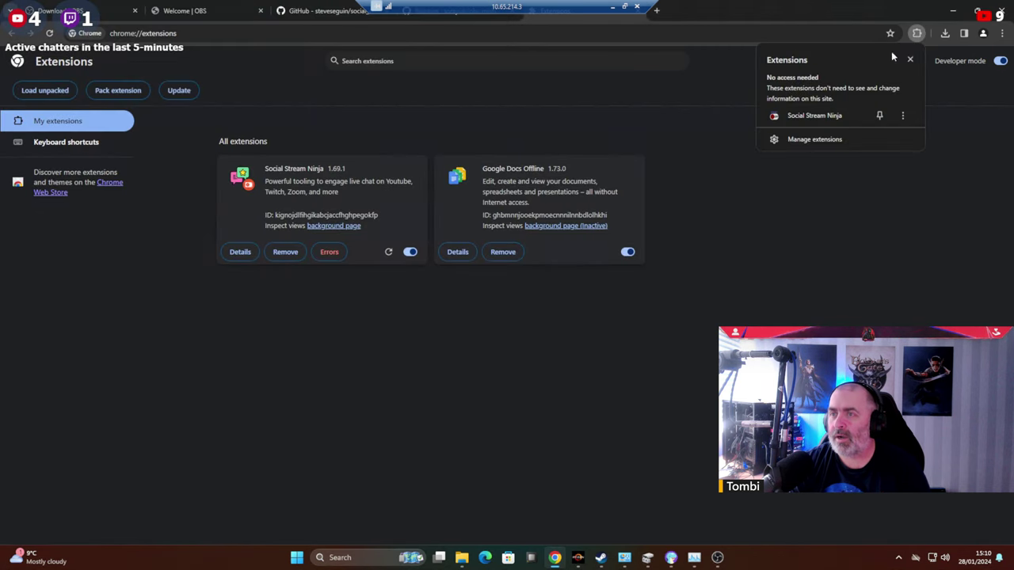
{"action": "left_click", "coordinate": [879, 115]}
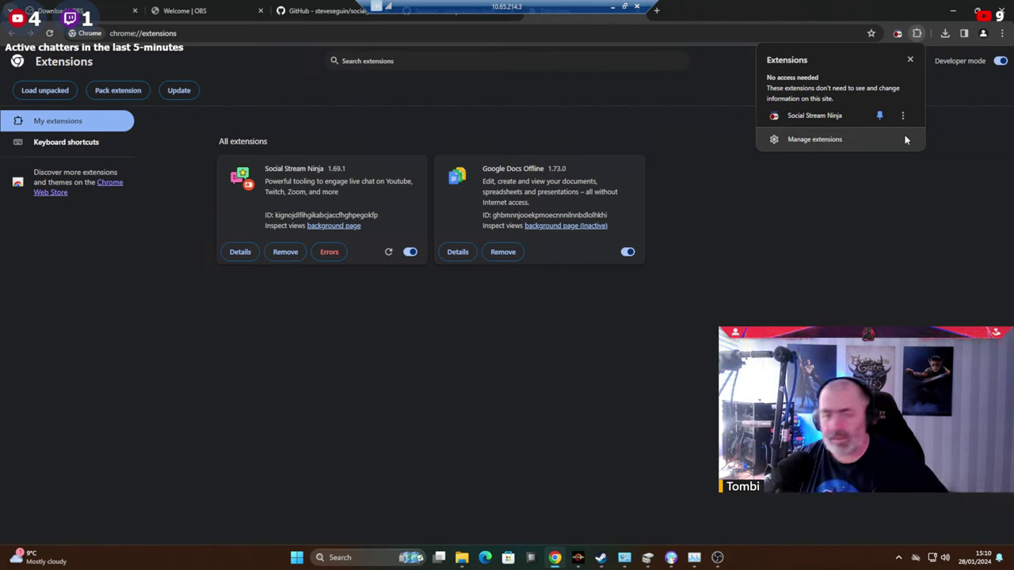
{"action": "left_click", "coordinate": [865, 306]}
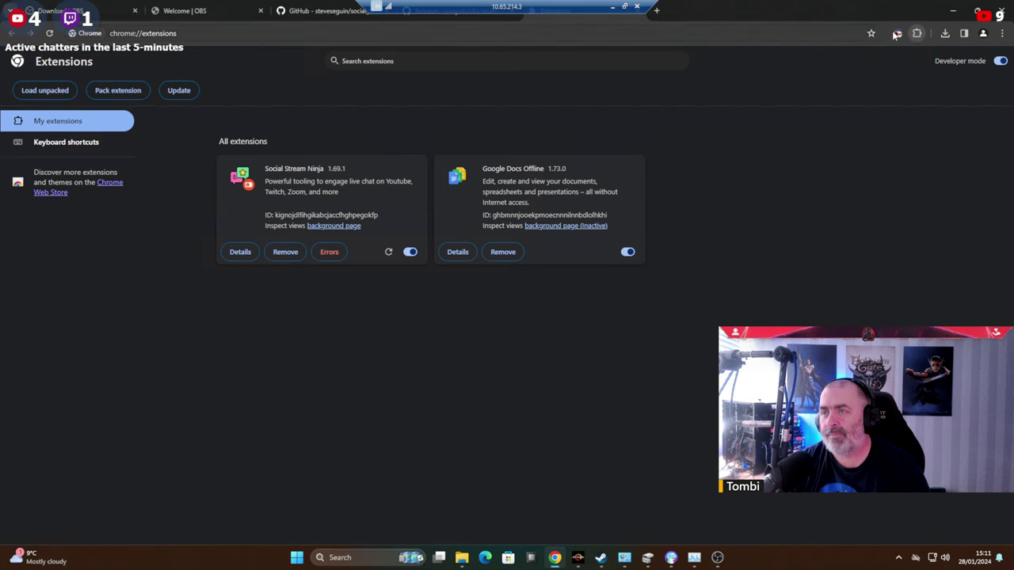
{"action": "left_click", "coordinate": [897, 34]}
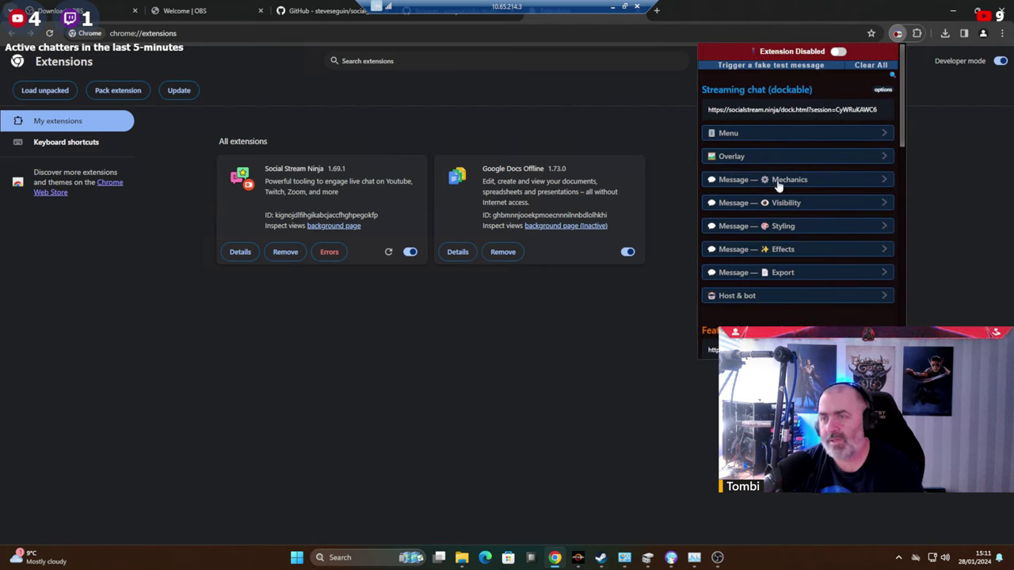
{"action": "scroll", "coordinate": [776, 185], "scroll_direction": "down", "scroll_amount": 10}
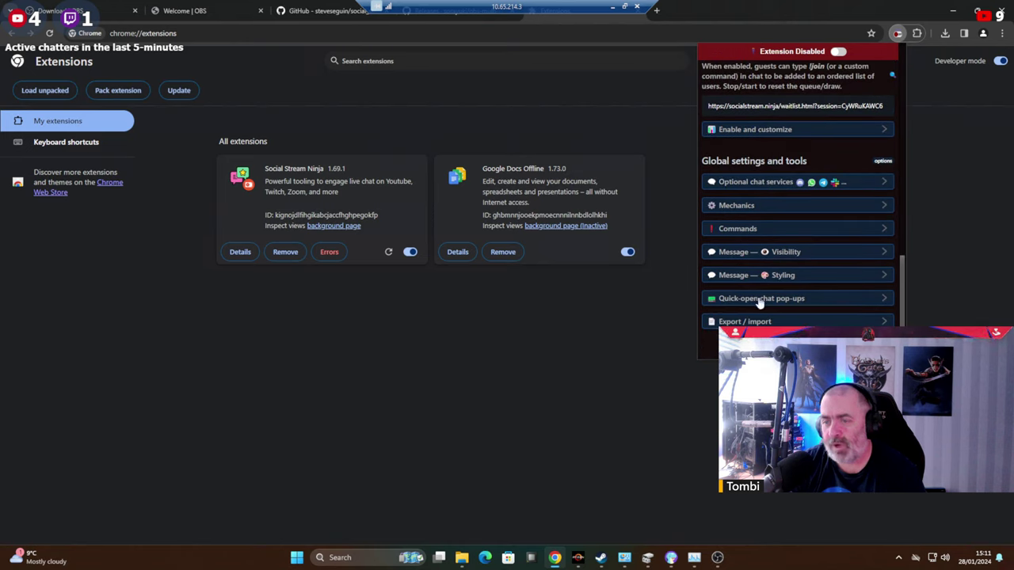
{"action": "left_click", "coordinate": [759, 302]}
{"action": "scroll", "coordinate": [844, 253], "scroll_direction": "down", "scroll_amount": 5}
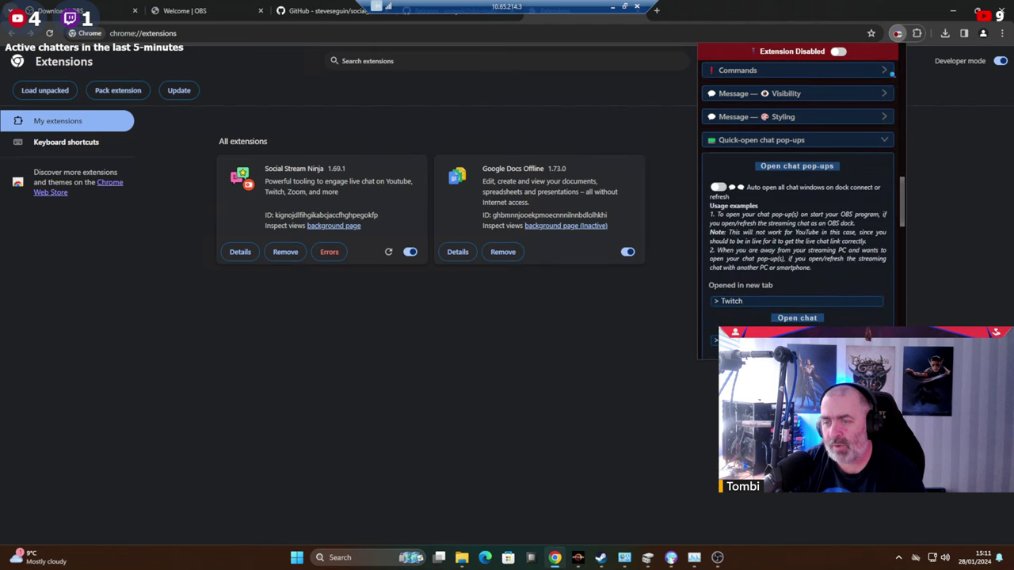
{"action": "scroll", "coordinate": [763, 242], "scroll_direction": "down", "scroll_amount": 4}
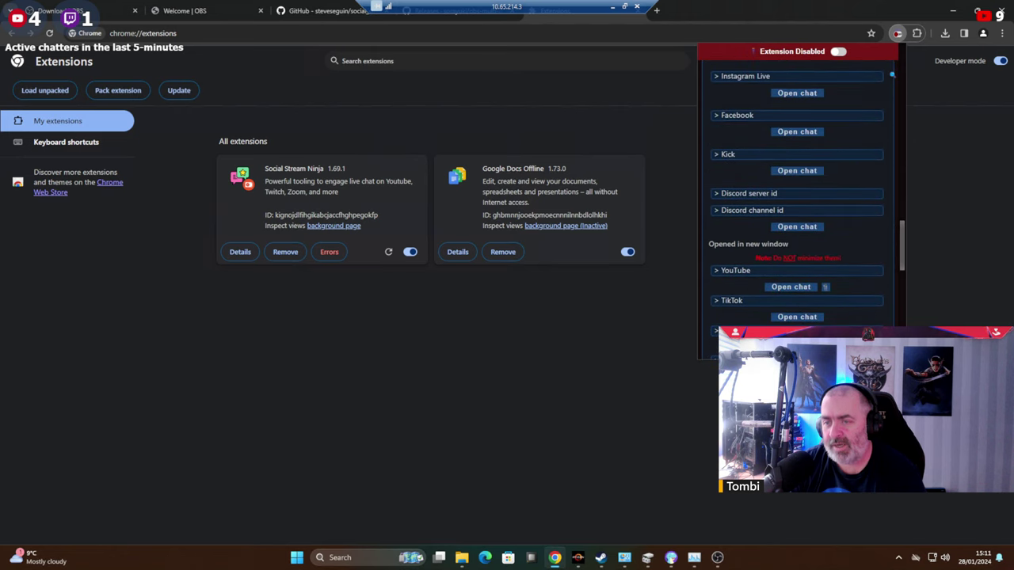
{"action": "scroll", "coordinate": [737, 287], "scroll_direction": "down", "scroll_amount": 1}
{"action": "left_click", "coordinate": [733, 218]}
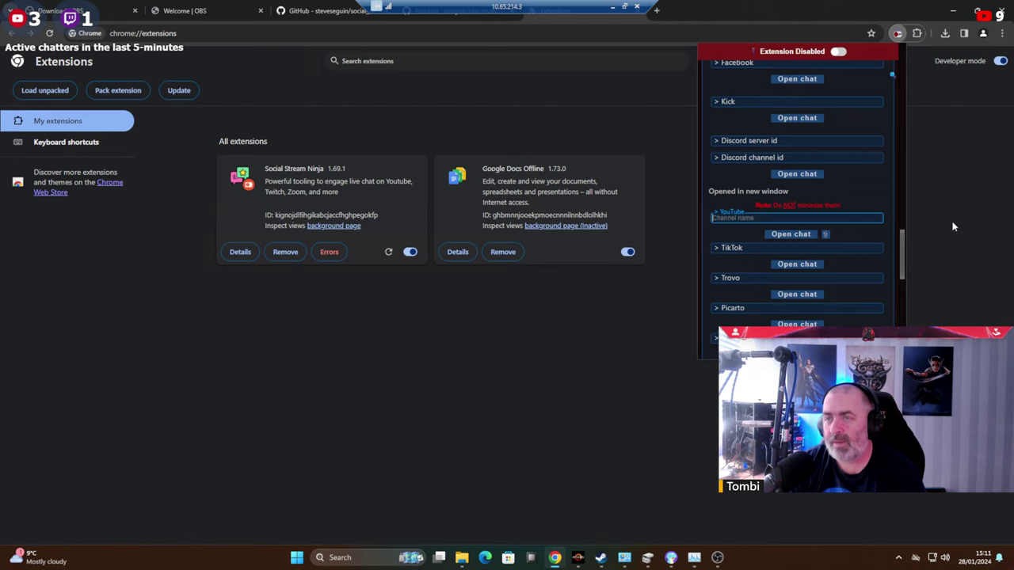
{"action": "left_click", "coordinate": [954, 227]}
Switch Social Stream Ninja to active and select its dockable streaming chat link.
{"action": "left_click", "coordinate": [898, 36]}
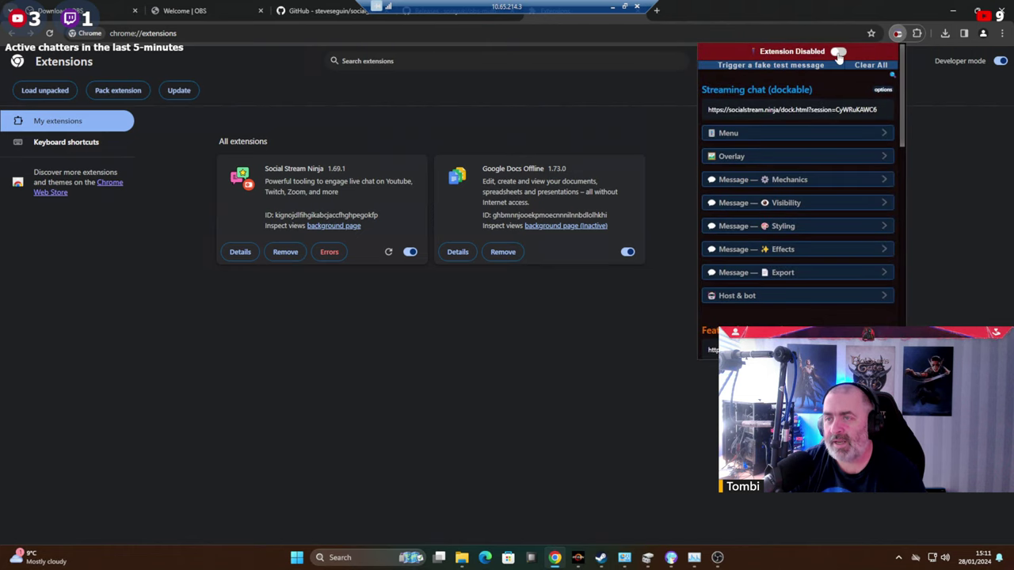
{"action": "left_click", "coordinate": [836, 52]}
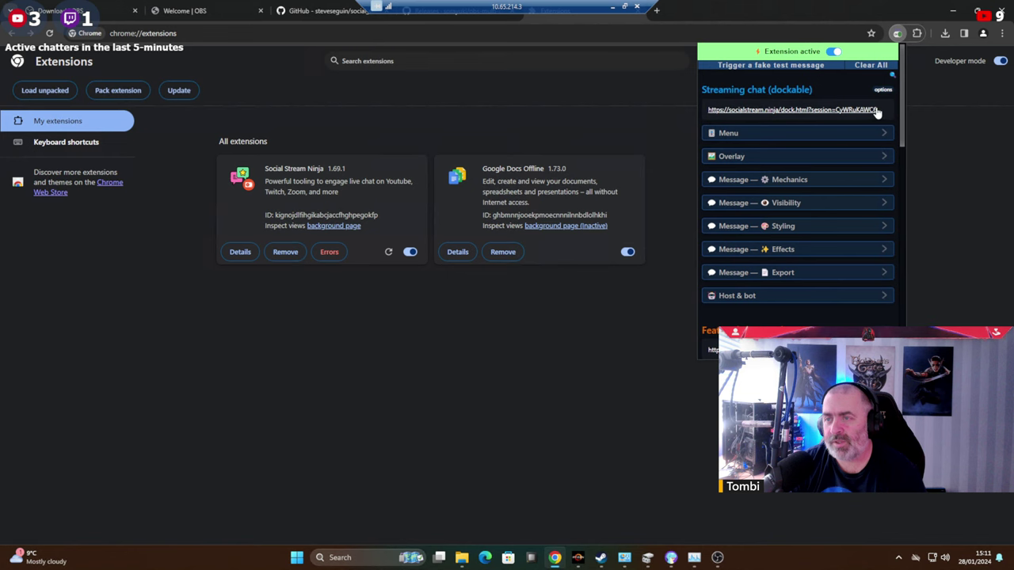
{"action": "left_click_drag", "start_coordinate": [880, 110], "coordinate": [725, 115]}
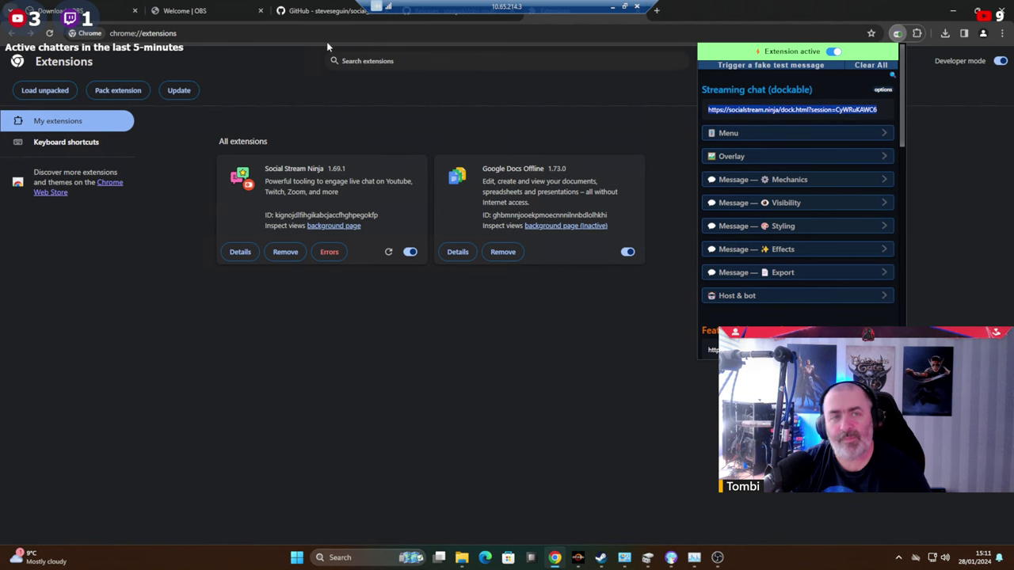
Open the copied dockable chat link in the GitHub tab.
{"action": "left_click", "coordinate": [325, 10]}
{"action": "left_click", "coordinate": [316, 32]}
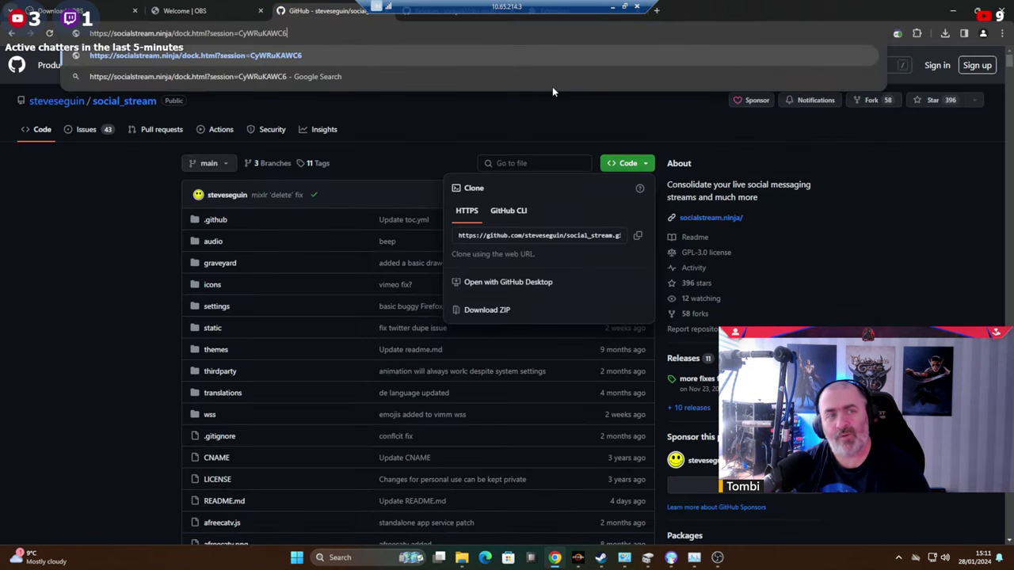
{"action": "key", "text": "Return"}
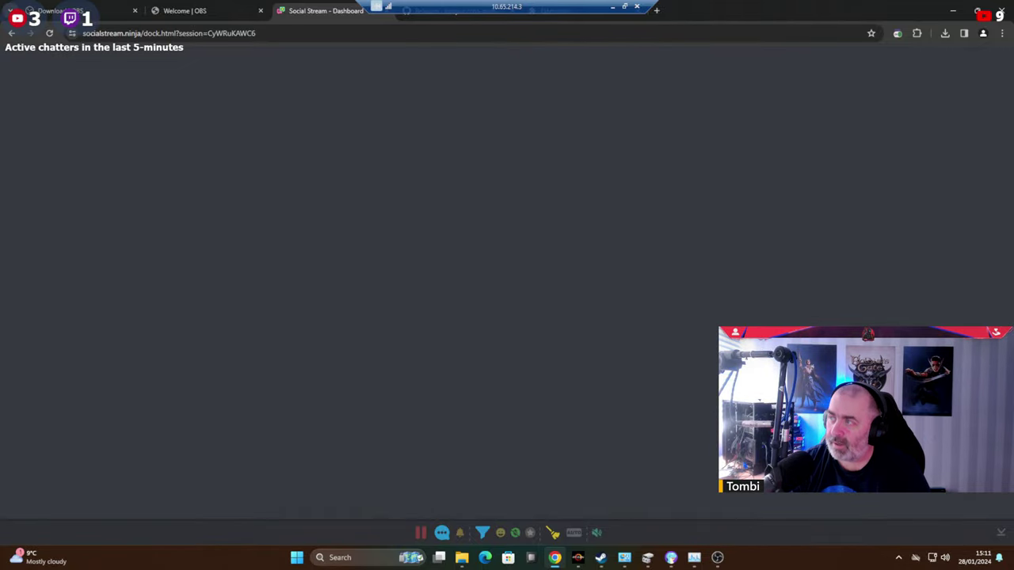
Enlarge the chat dock in OBS, feature the latest message, and pop the dashboard into its own window.
{"action": "key", "text": "alt+Tab"}
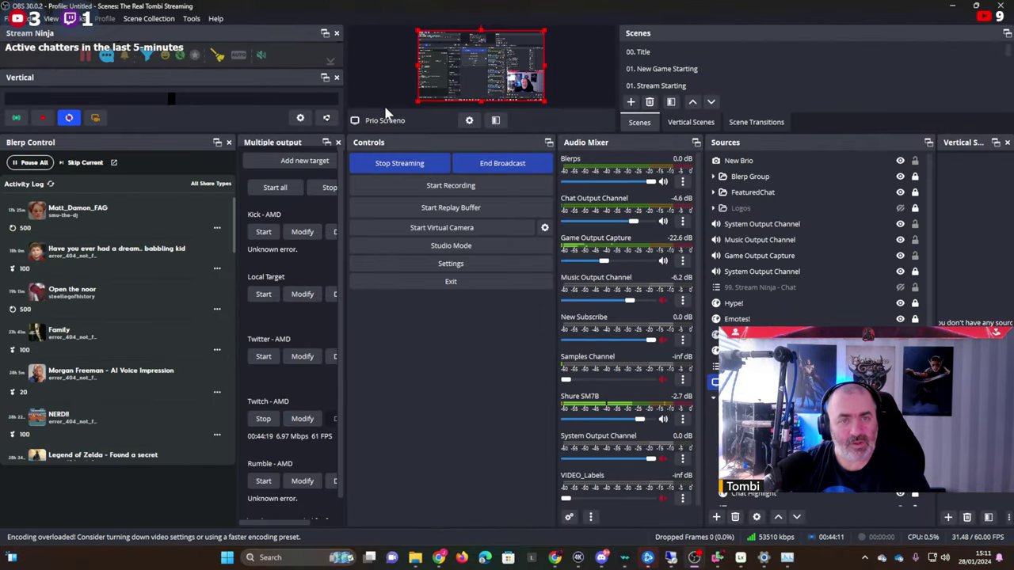
{"action": "left_click_drag", "start_coordinate": [378, 132], "coordinate": [385, 480]}
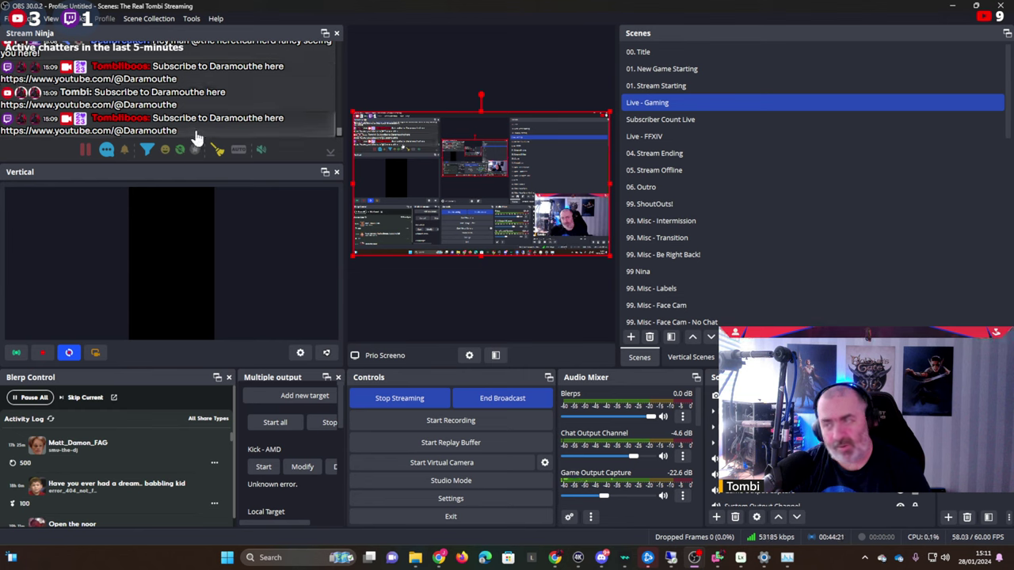
{"action": "left_click", "coordinate": [172, 126]}
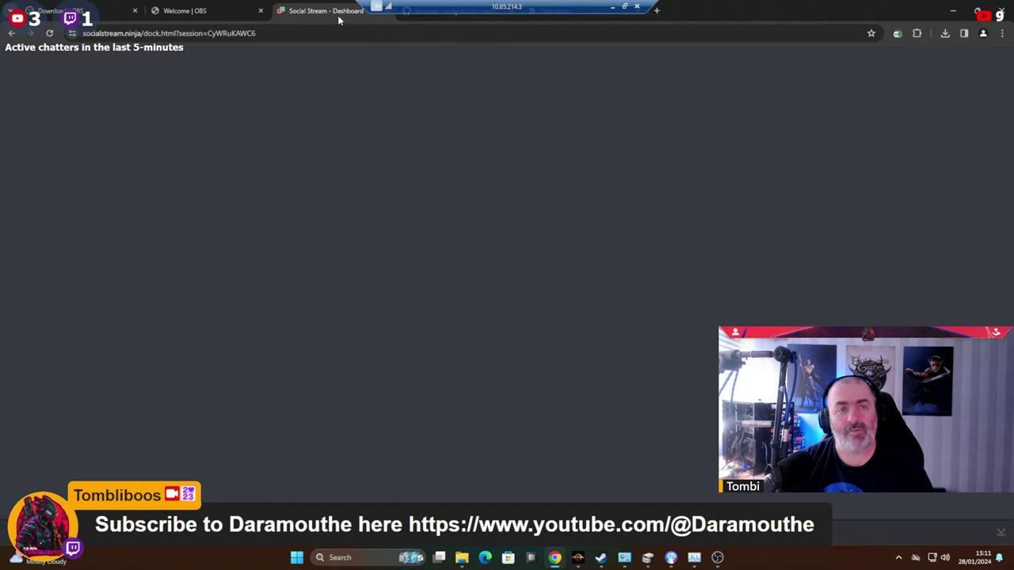
{"action": "left_click_drag", "start_coordinate": [345, 11], "coordinate": [266, 184]}
Close the detached Social Stream window and the OBS Studio window.
{"action": "left_click", "coordinate": [234, 187]}
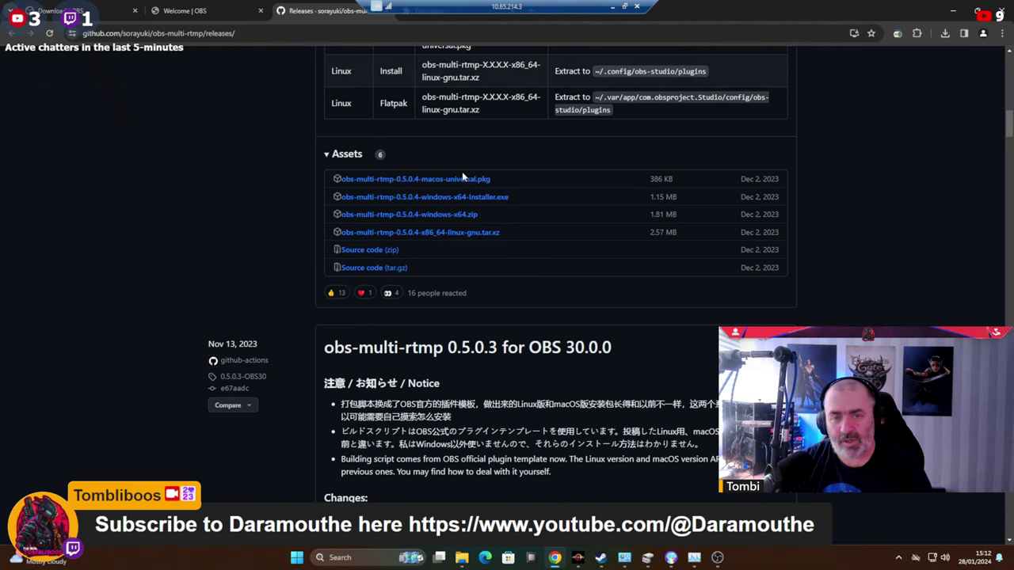
{"action": "left_click", "coordinate": [716, 558]}
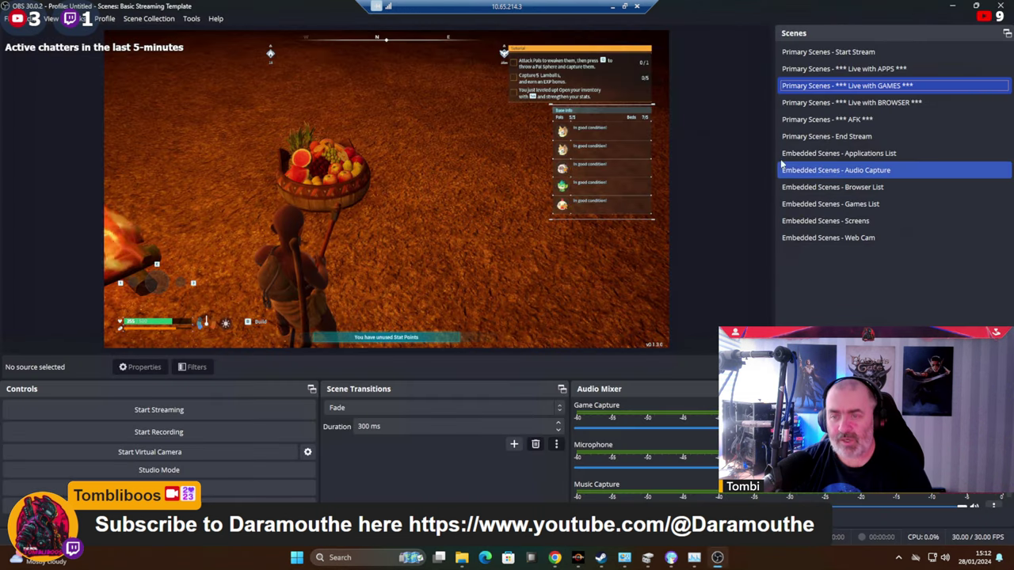
{"action": "left_click", "coordinate": [999, 5]}
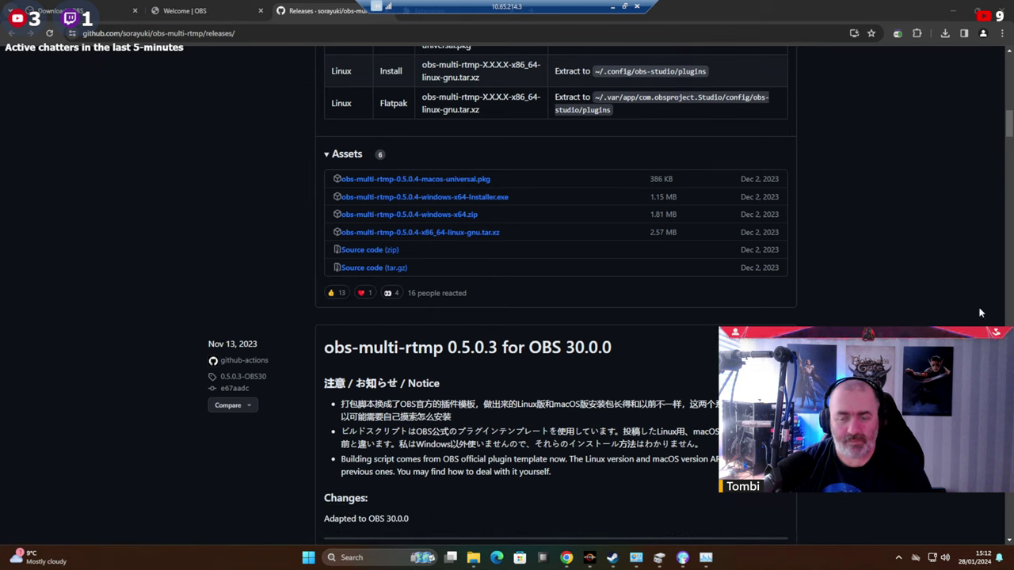
Install the obs-multi-rtmp 0.5.0.4 plugin from Chrome's downloads, then bring up the Start menu.
{"action": "left_click", "coordinate": [945, 33]}
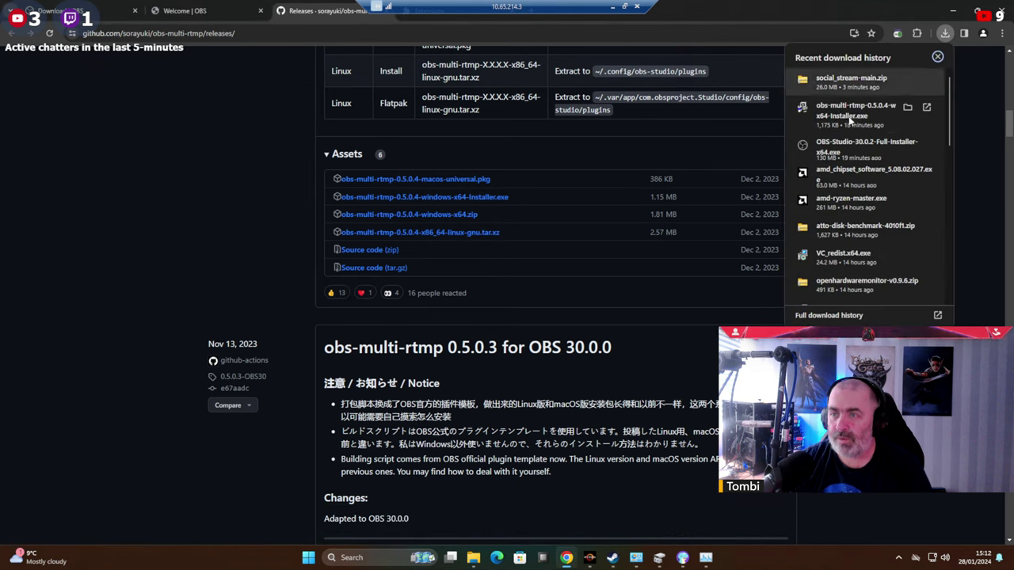
{"action": "left_click", "coordinate": [857, 113]}
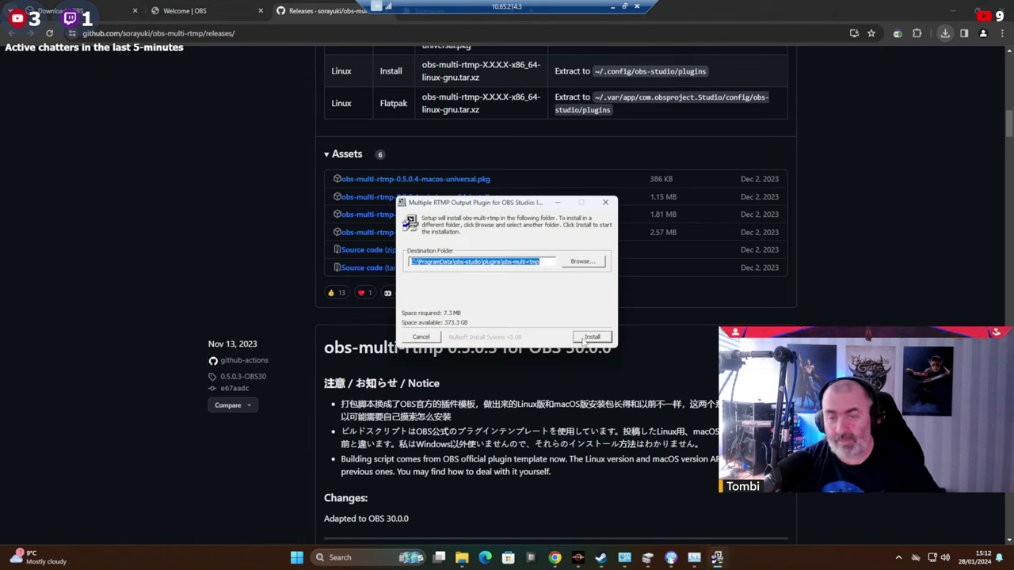
{"action": "left_click", "coordinate": [591, 338]}
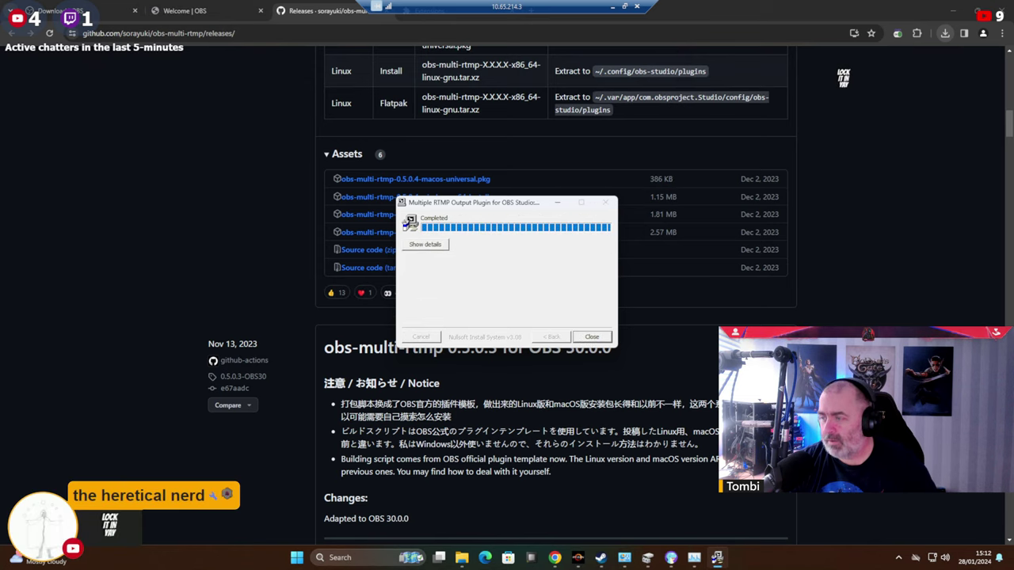
{"action": "left_click", "coordinate": [591, 338]}
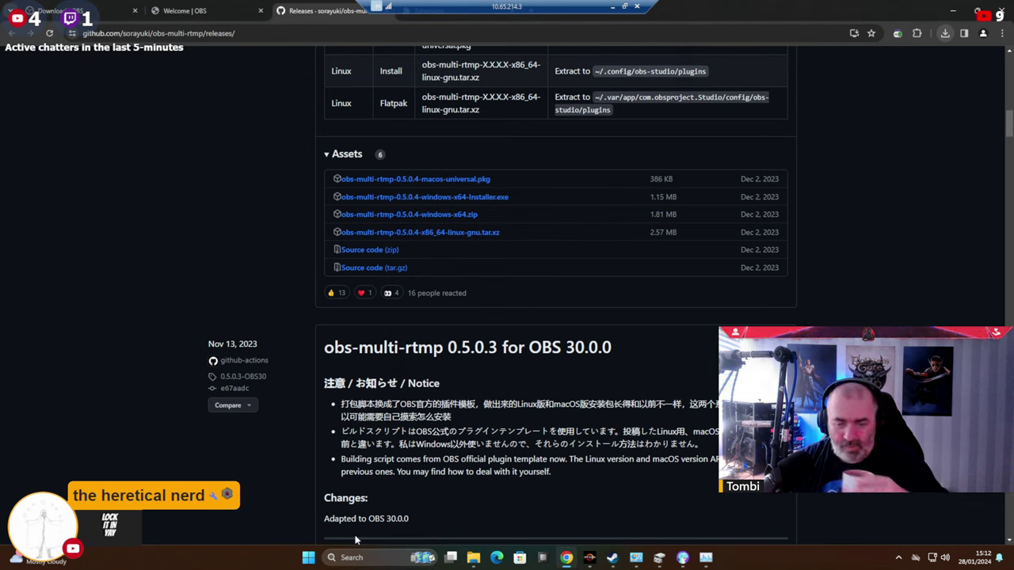
{"action": "left_click", "coordinate": [307, 563]}
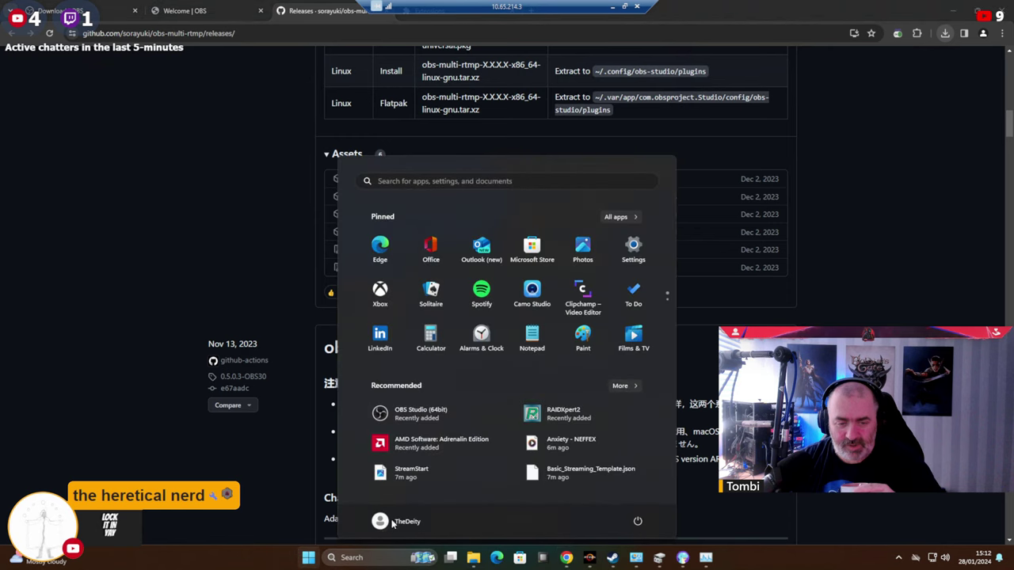
Relaunch OBS and dock the Multiple output panel, widened, beside the Controls panel.
{"action": "left_click", "coordinate": [404, 414]}
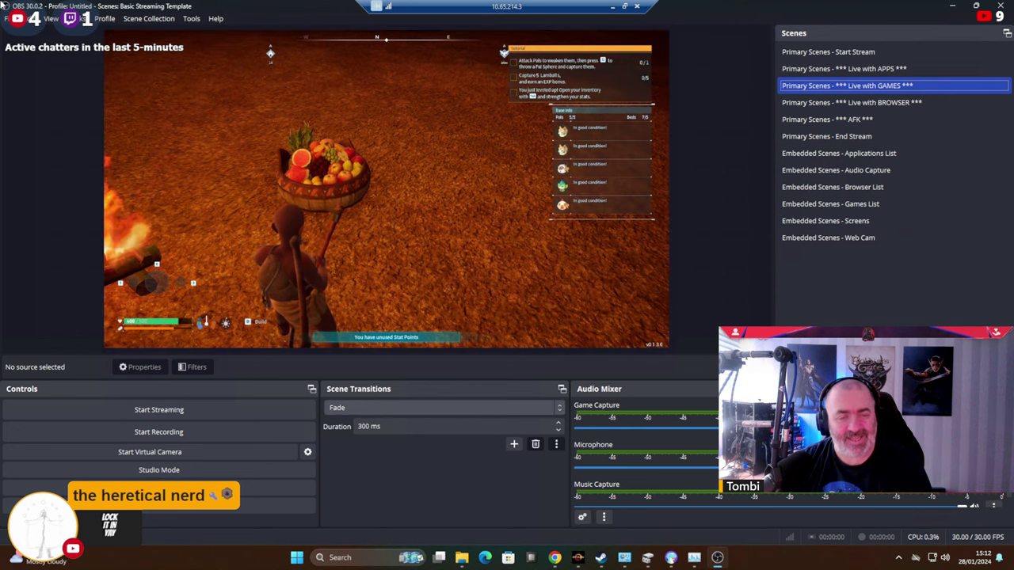
{"action": "left_click", "coordinate": [79, 19]}
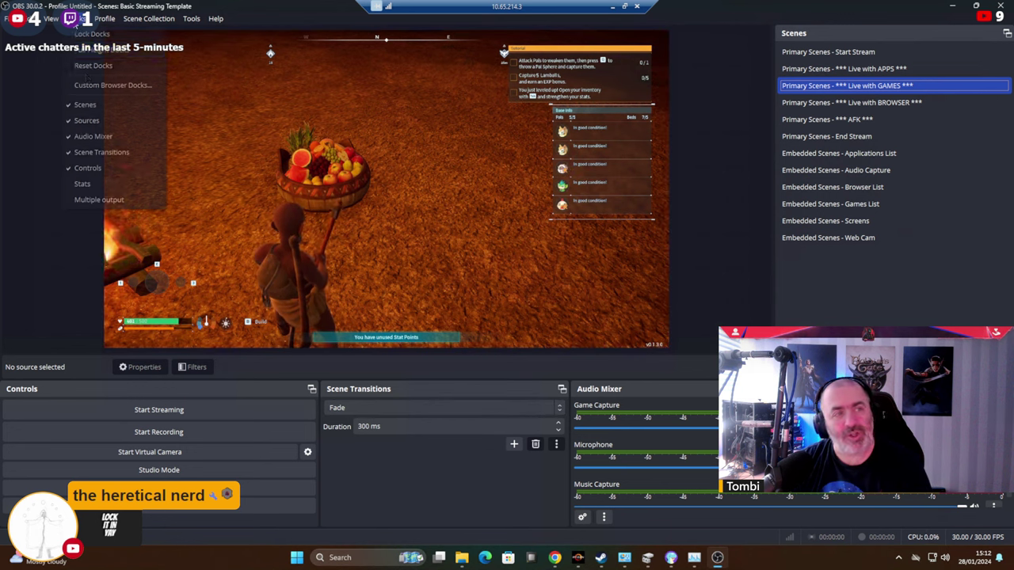
{"action": "left_click", "coordinate": [99, 199]}
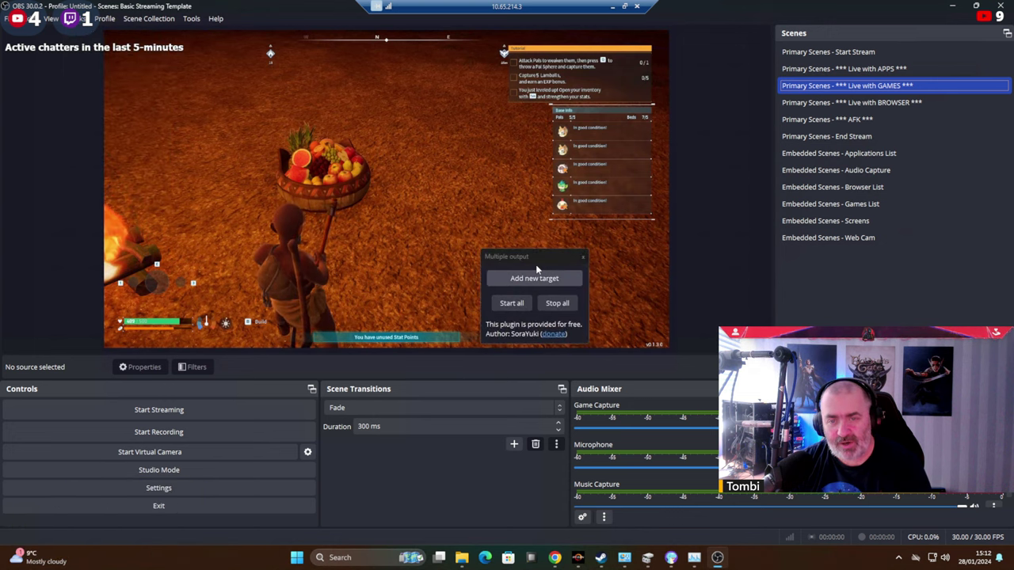
{"action": "left_click_drag", "start_coordinate": [472, 267], "coordinate": [349, 408]}
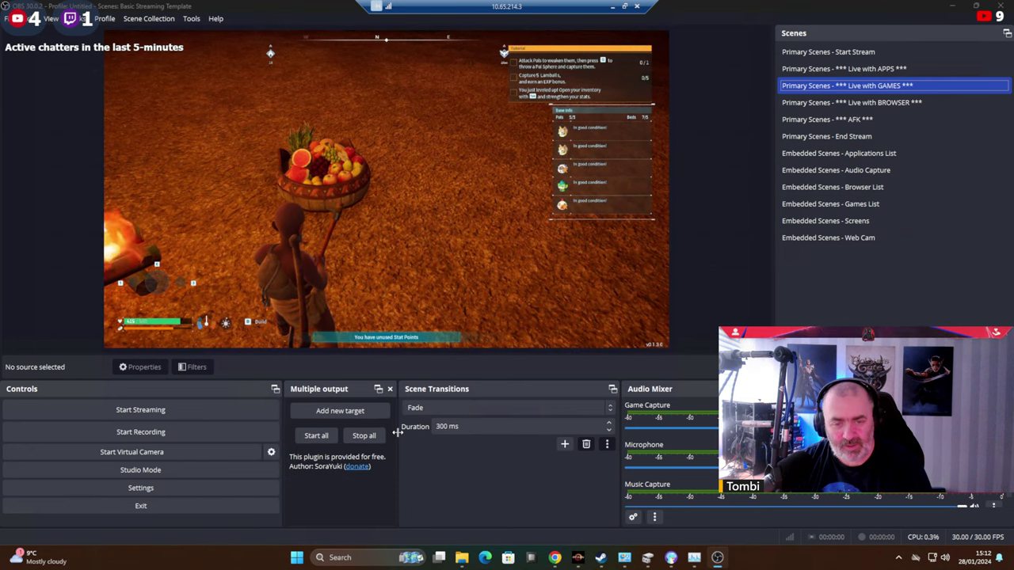
{"action": "left_click_drag", "start_coordinate": [398, 432], "coordinate": [492, 429]}
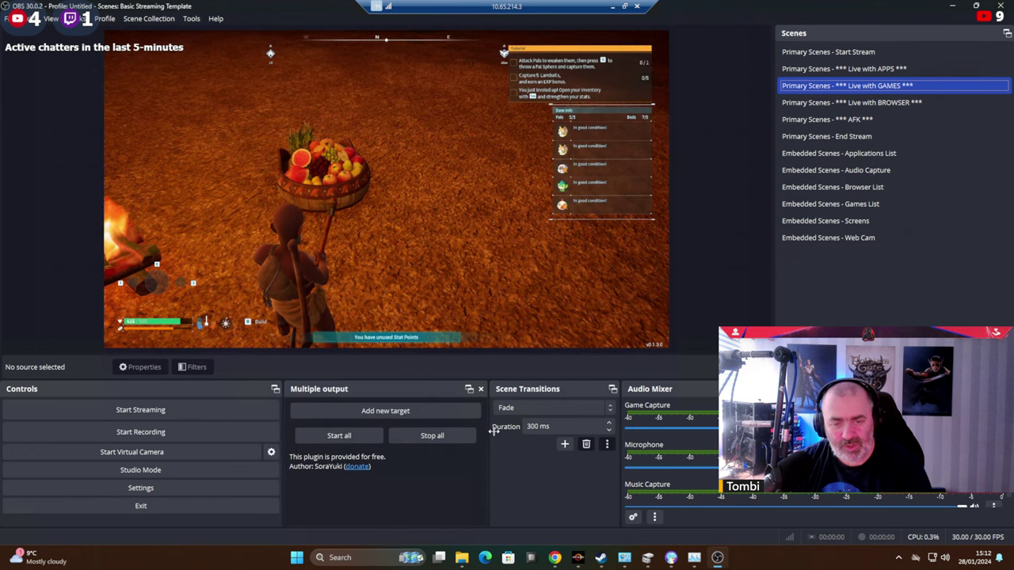
Add an RMTP Server target at rtmp://10.65.214.104:1935/live, with no stream key.
{"action": "left_click", "coordinate": [383, 412]}
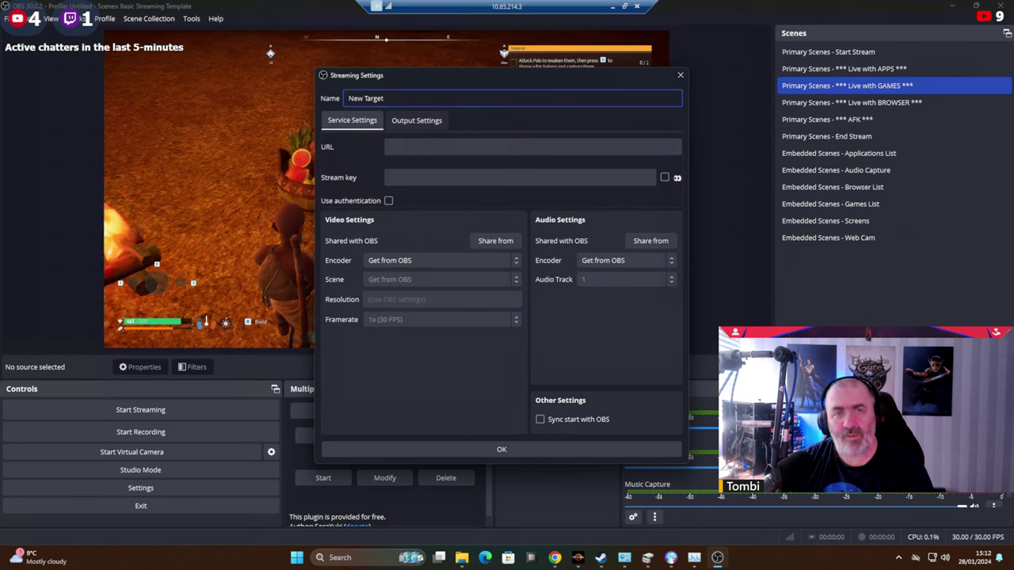
{"action": "key", "text": "ctrl+a"}
{"action": "type", "text": "Tomb"}
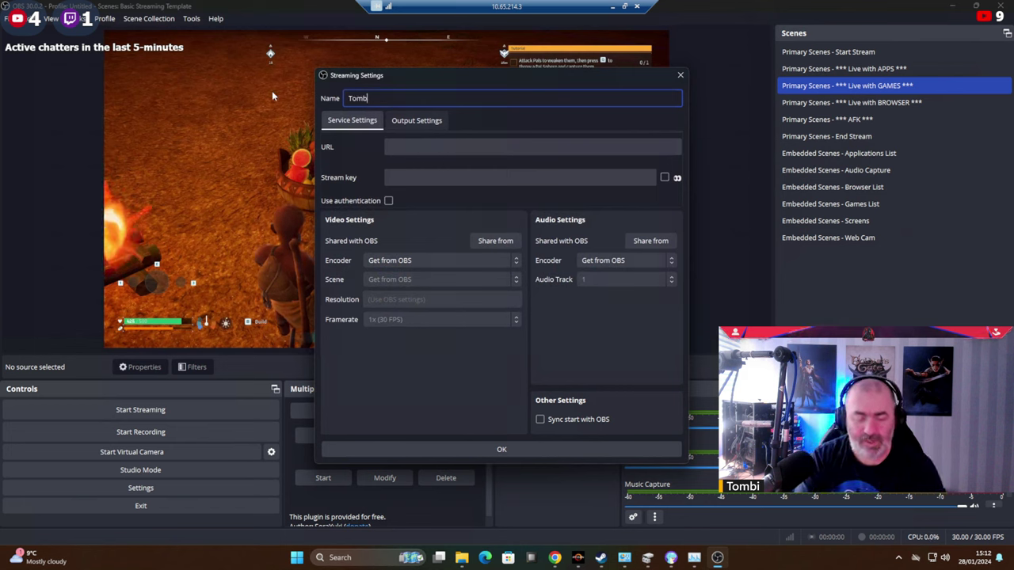
{"action": "type", "text": "i's RMTP "}
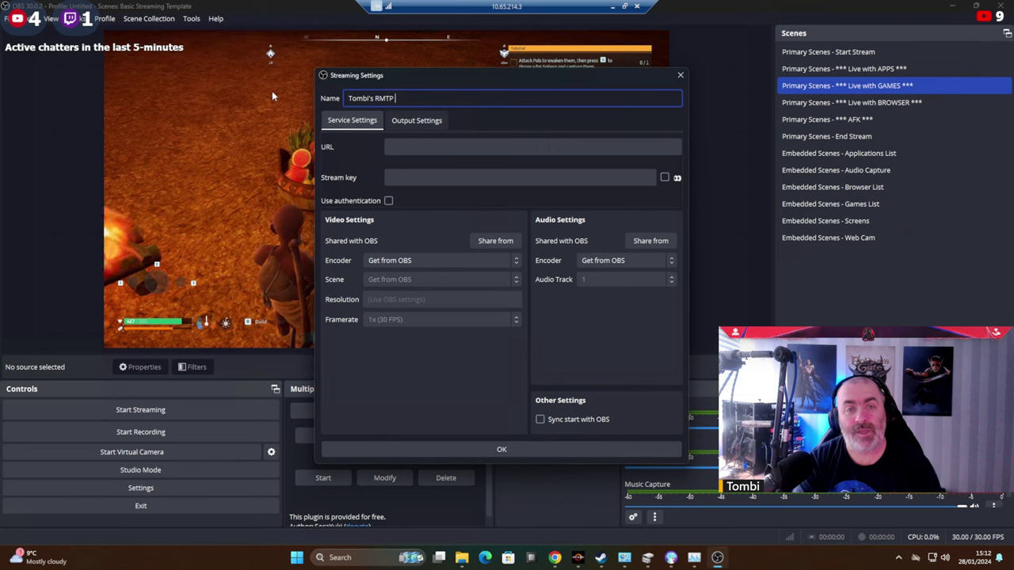
{"action": "type", "text": "Server"}
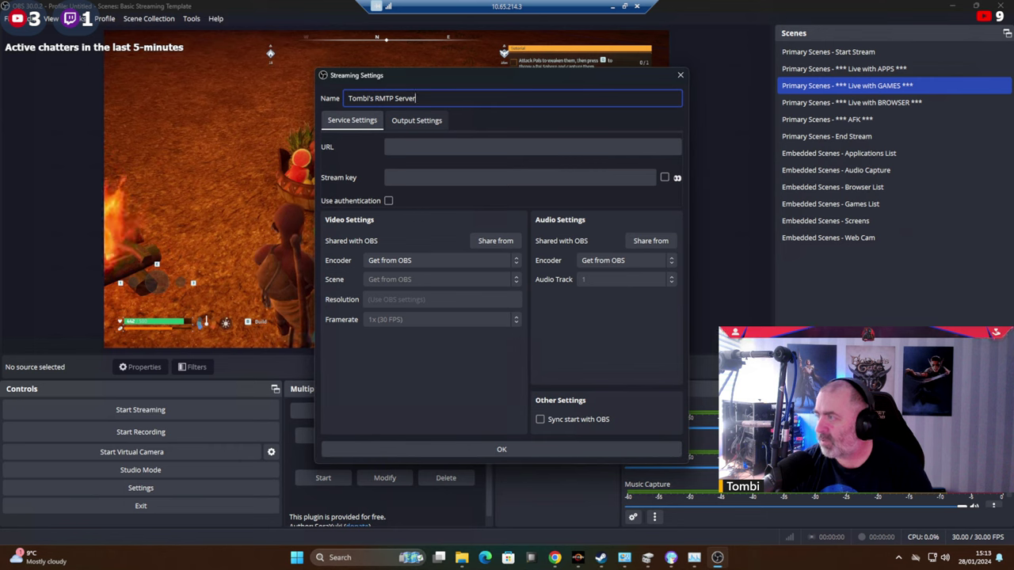
{"action": "left_click", "coordinate": [448, 151]}
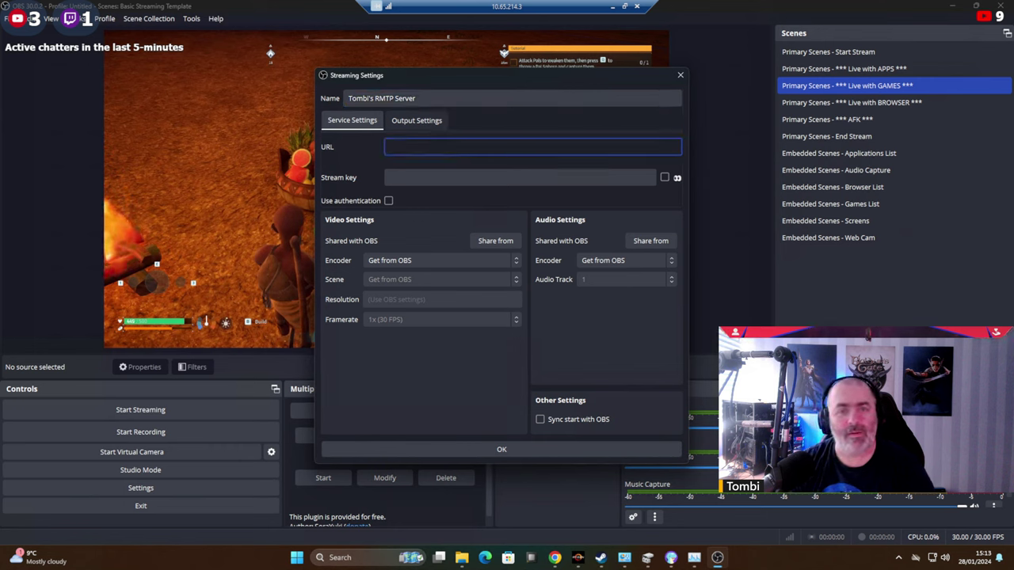
{"action": "type", "text": "rtmp://10.65.214.104:1935/live"}
{"action": "key", "text": "Tab"}
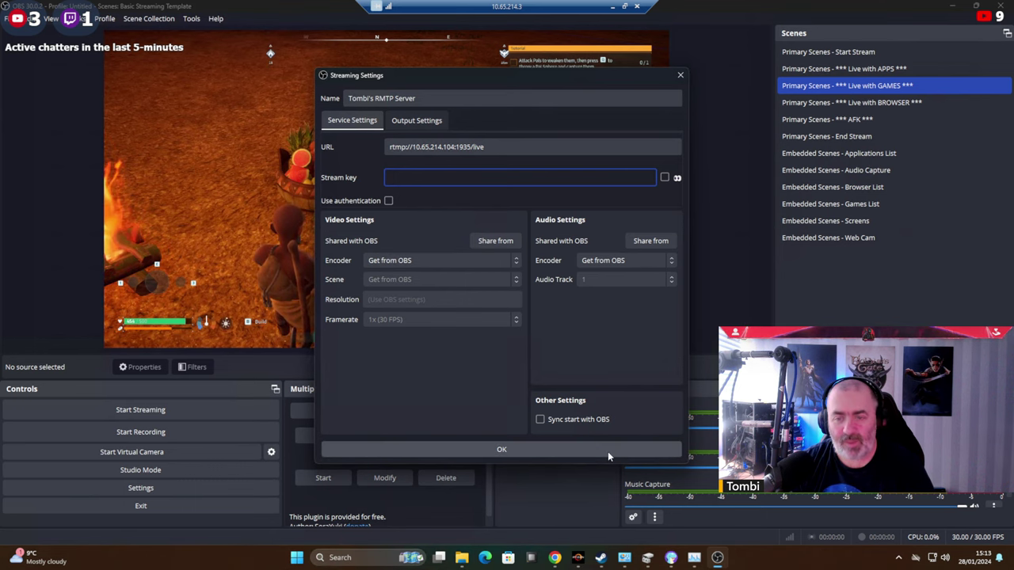
{"action": "left_click", "coordinate": [507, 449]}
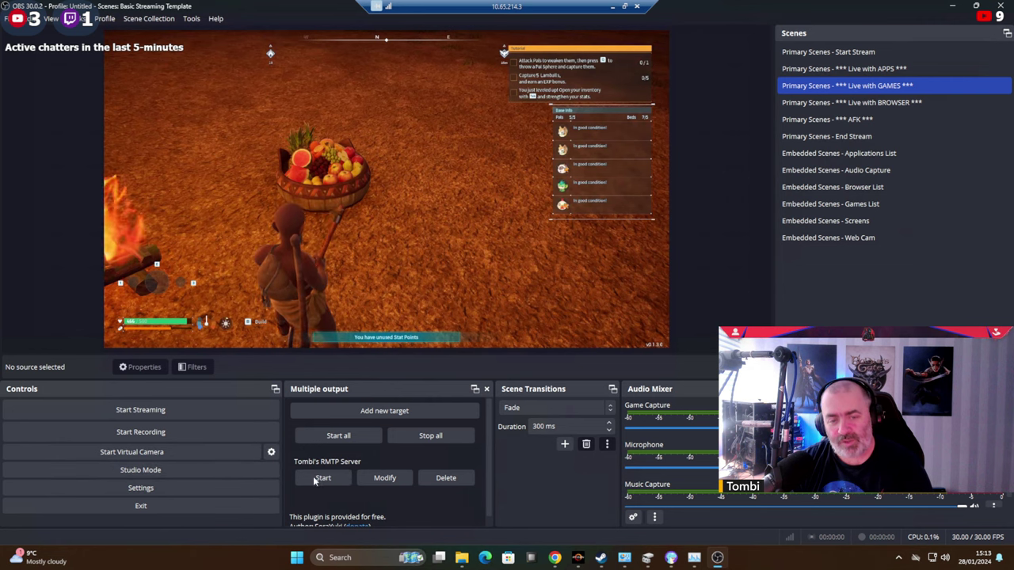
Give the target its own AMD HW H.264 encoder, current scene, 1920x1080 resolution and 30 FPS.
{"action": "left_click", "coordinate": [384, 479]}
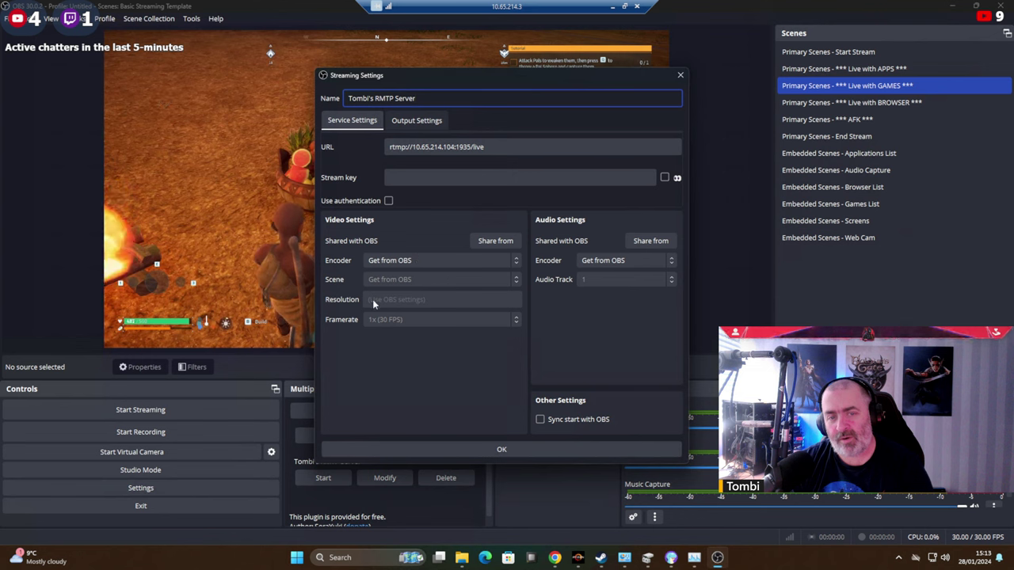
{"action": "left_click", "coordinate": [478, 260]}
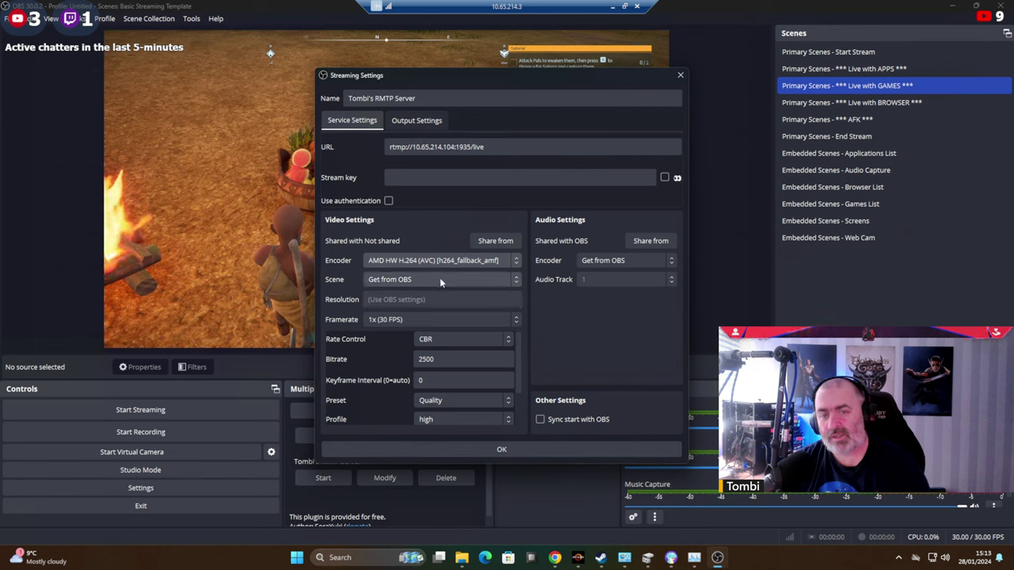
{"action": "left_click", "coordinate": [440, 279]}
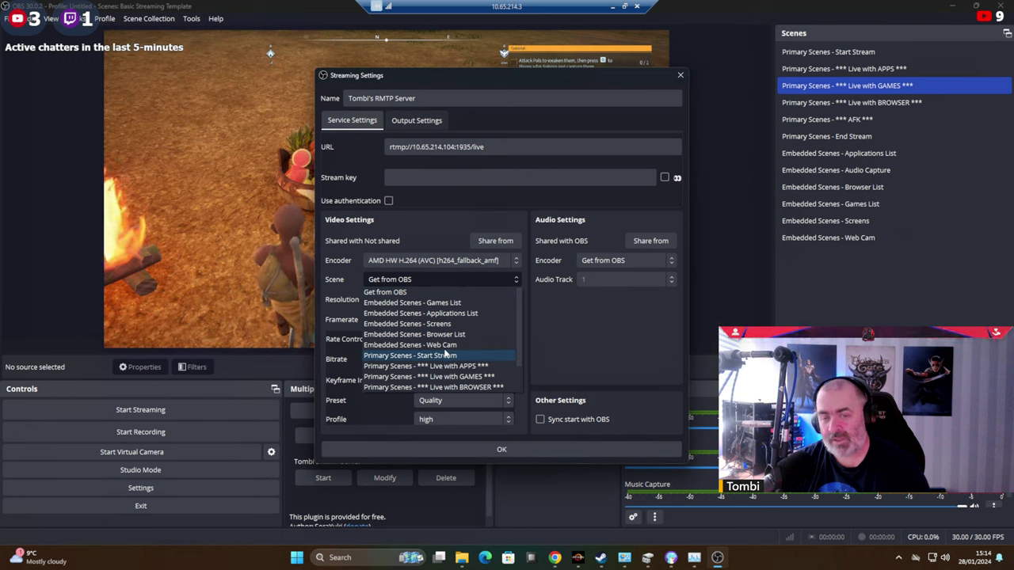
{"action": "left_click", "coordinate": [397, 294]}
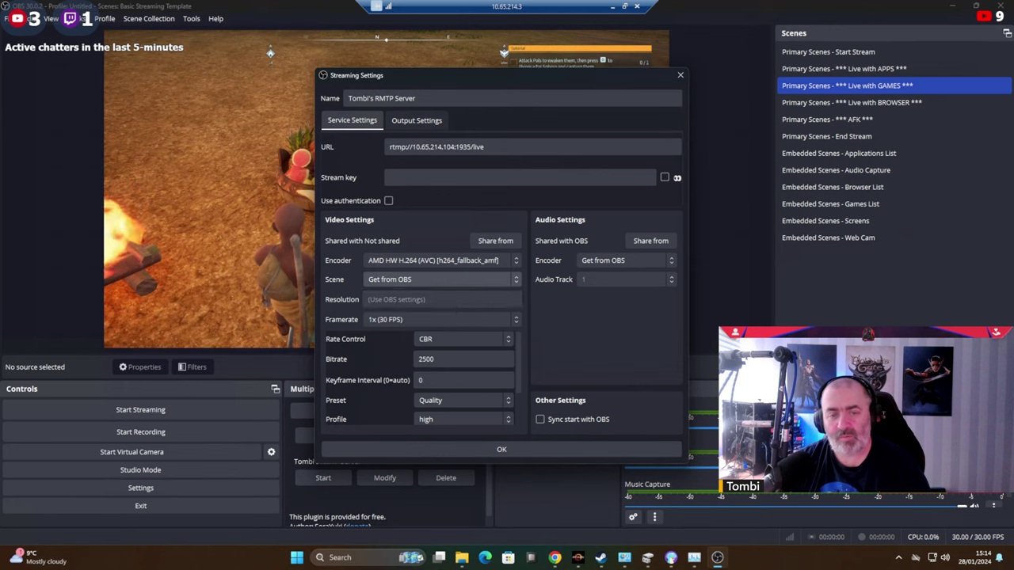
{"action": "left_click", "coordinate": [413, 301]}
{"action": "type", "text": "19"}
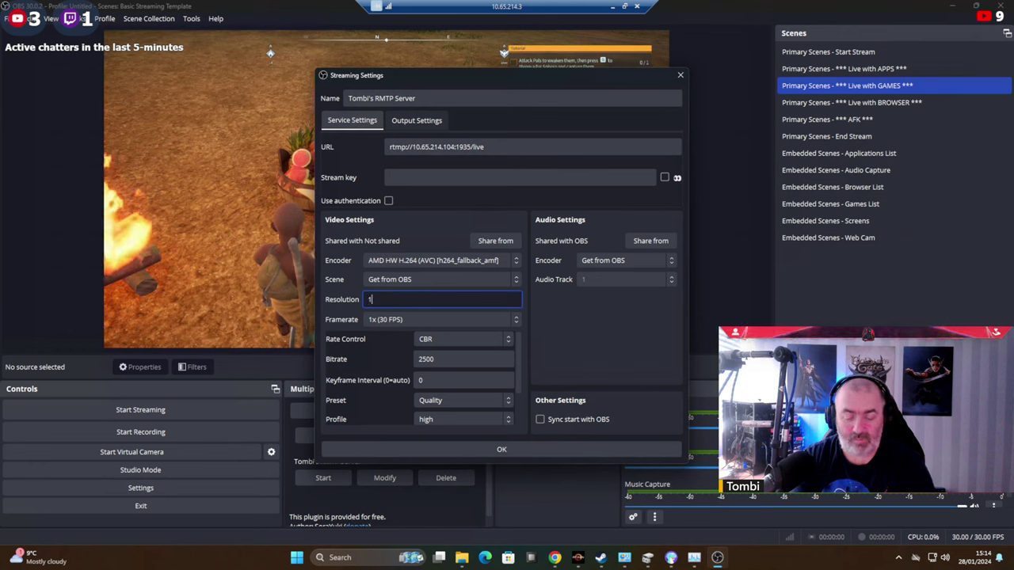
{"action": "key", "text": "BackSpace"}
{"action": "type", "text": "1920x1080"}
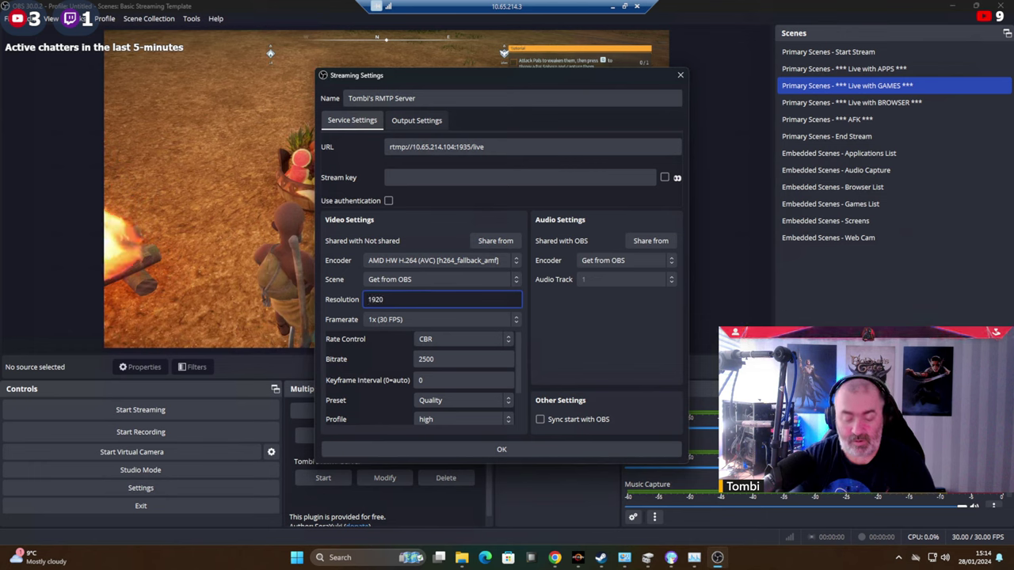
{"action": "left_click", "coordinate": [409, 318]}
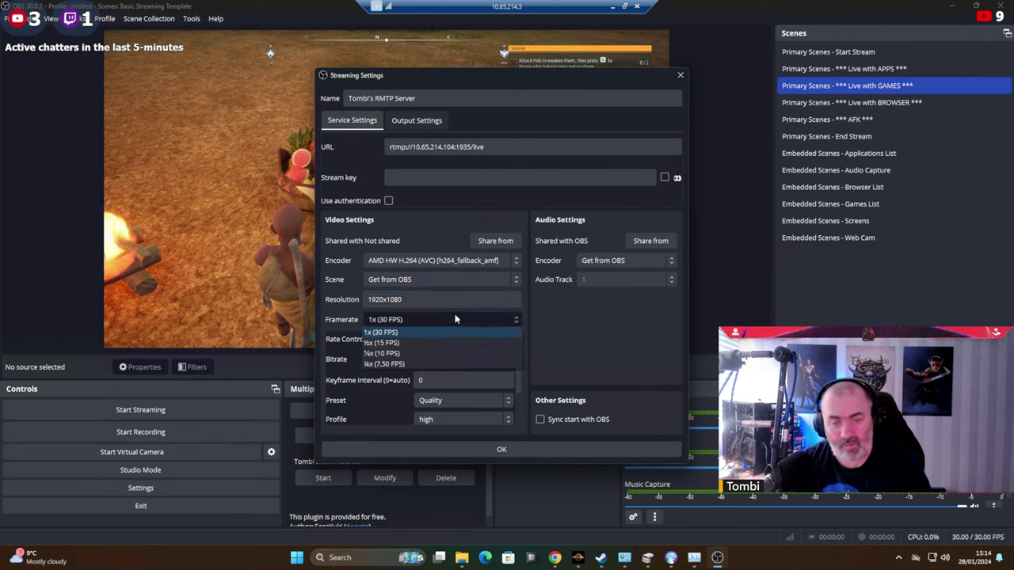
{"action": "left_click", "coordinate": [394, 333]}
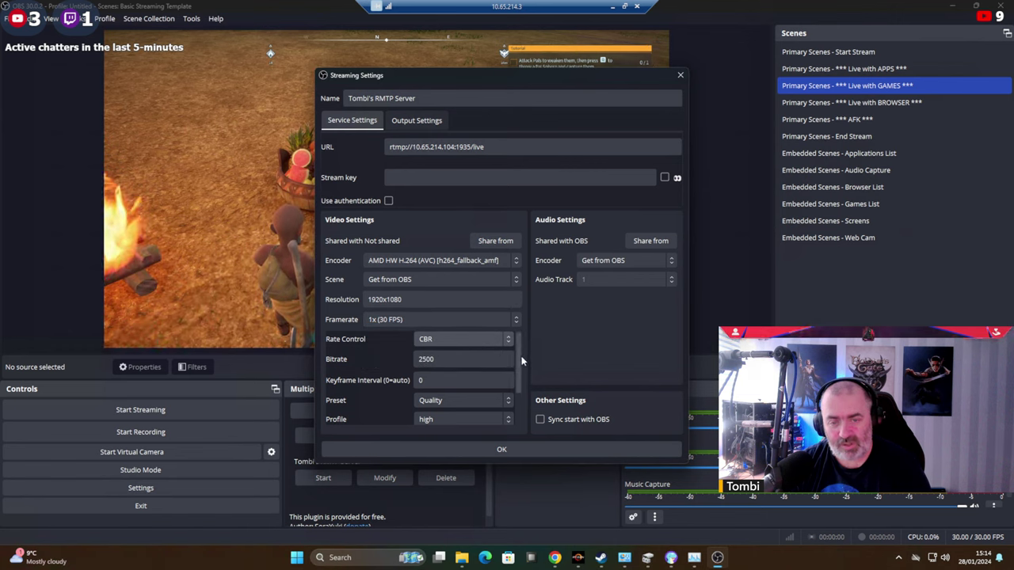
Set the target's audio to FFmpeg AAC on track 1 and save it.
{"action": "scroll", "coordinate": [486, 401], "scroll_direction": "down", "scroll_amount": 2}
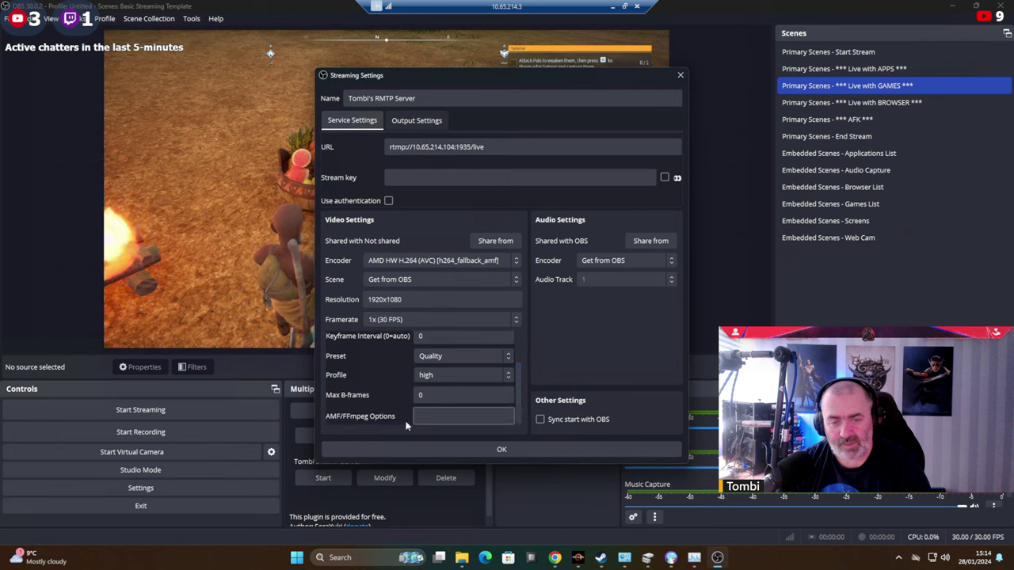
{"action": "left_click", "coordinate": [628, 260]}
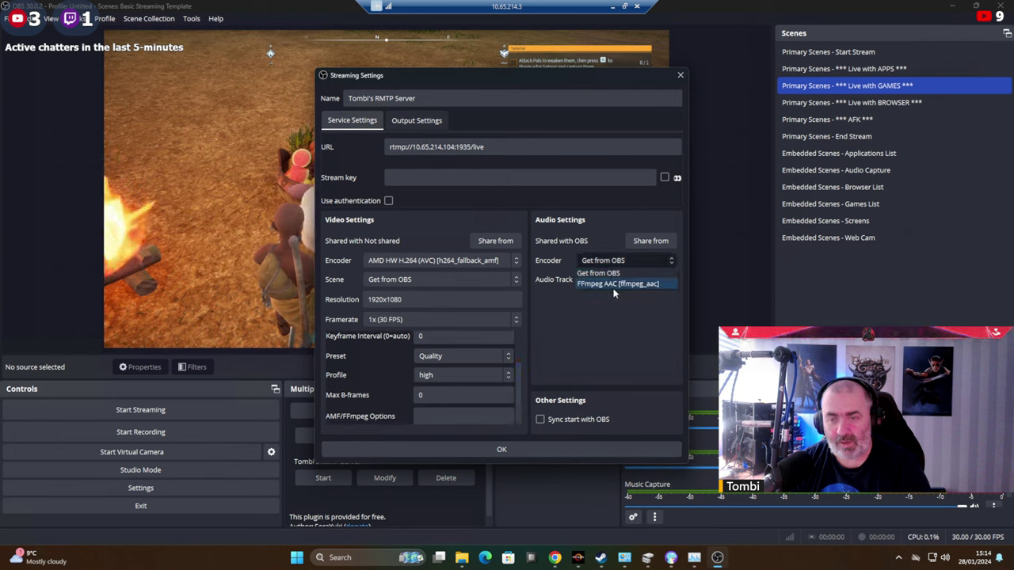
{"action": "left_click", "coordinate": [620, 284]}
{"action": "left_click", "coordinate": [625, 279]}
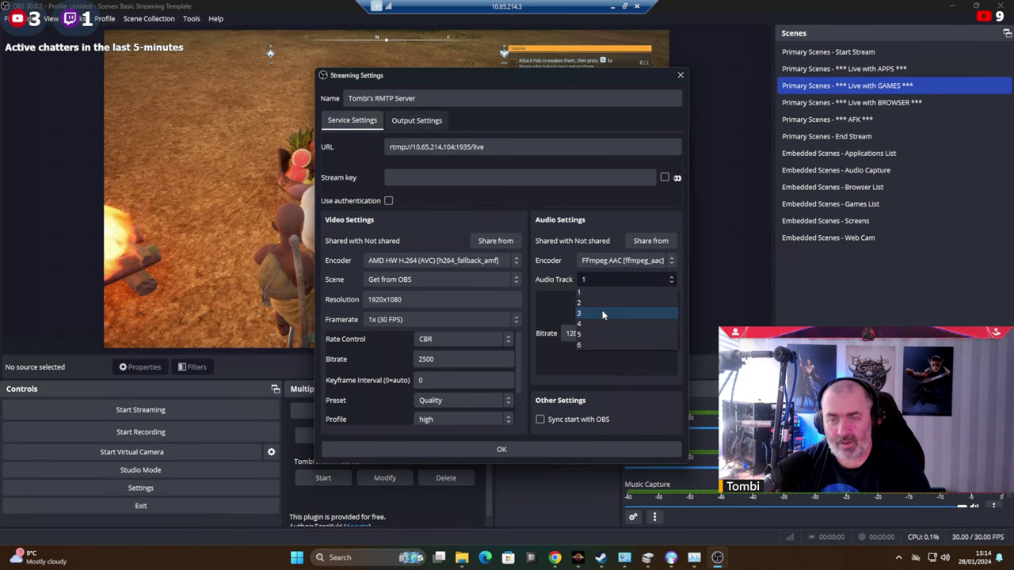
{"action": "left_click", "coordinate": [551, 311]}
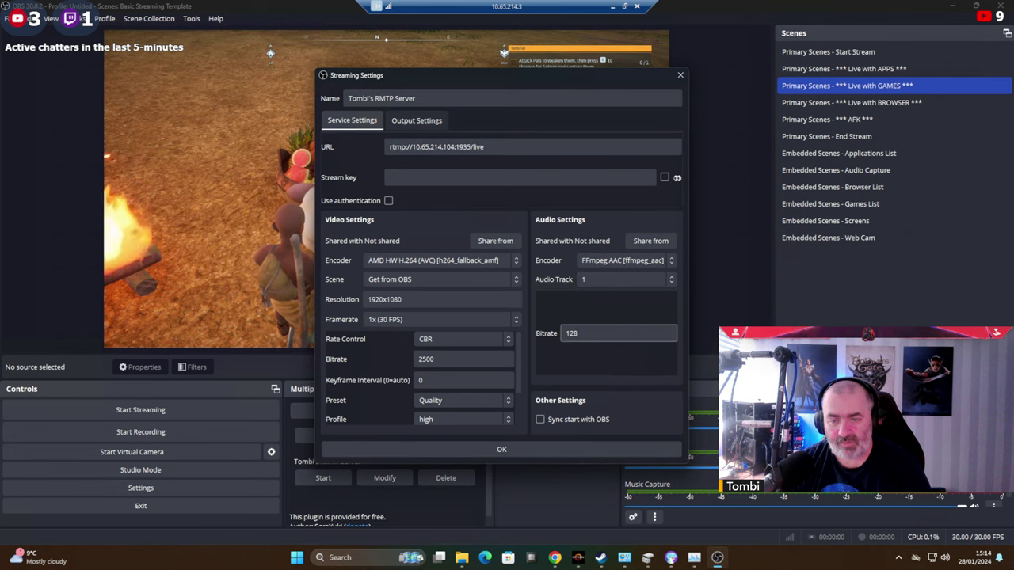
{"action": "left_click", "coordinate": [504, 450]}
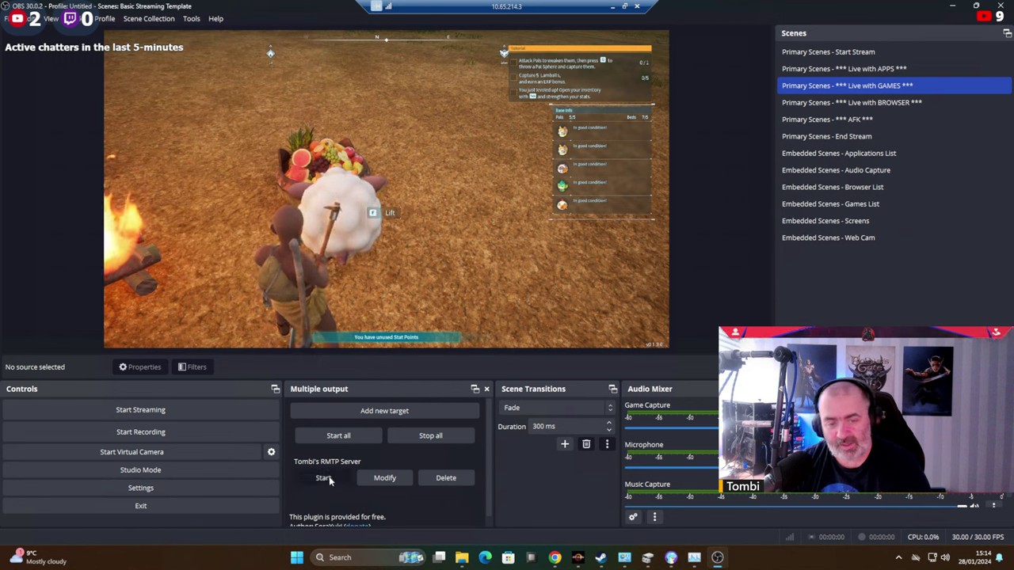
Start streaming to the RTMP target and launch PotPlayer by searching 'po'.
{"action": "left_click", "coordinate": [323, 477]}
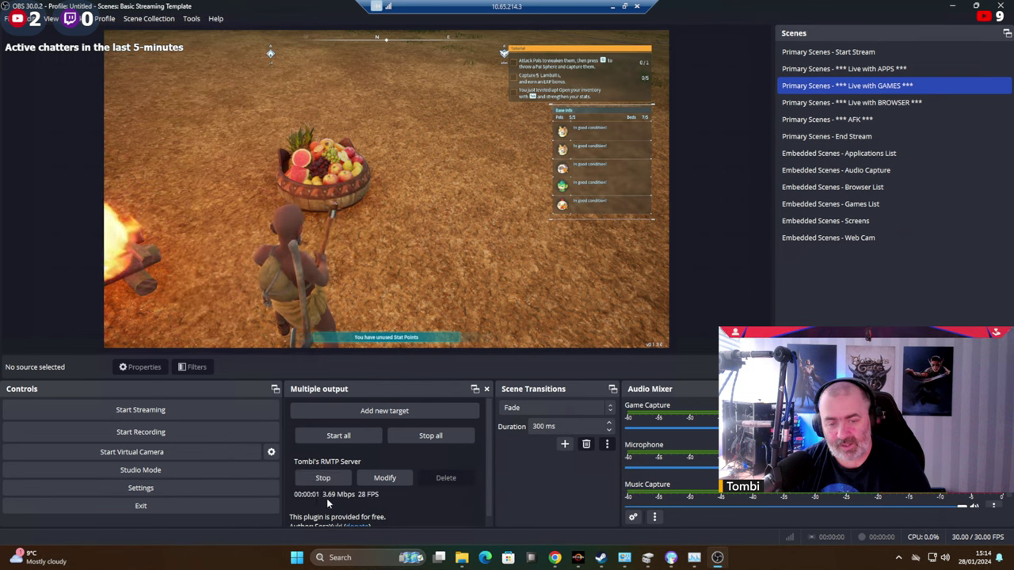
{"action": "mouse_move", "coordinate": [554, 558]}
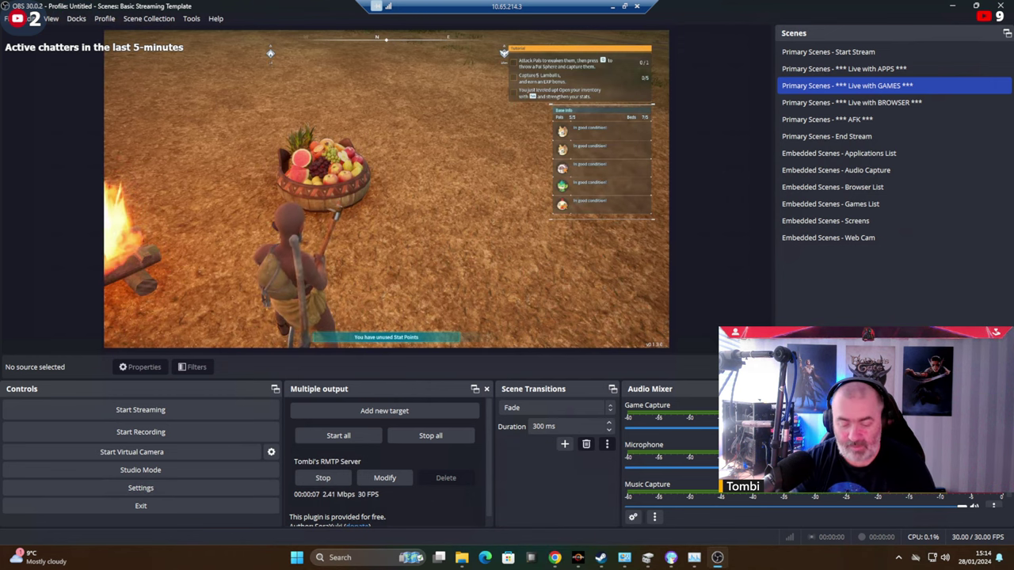
{"action": "key", "text": "super"}
{"action": "type", "text": "pot"}
{"action": "key", "text": "Return"}
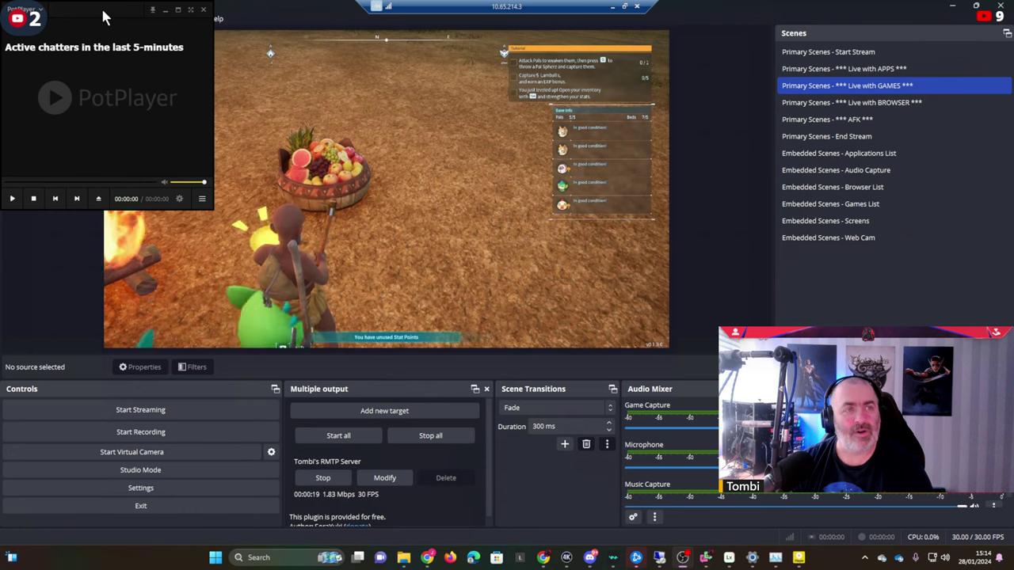
Play the RTMP stream URL in PotPlayer, centred on screen and widened.
{"action": "left_click_drag", "start_coordinate": [103, 10], "coordinate": [522, 152]}
{"action": "right_click", "coordinate": [524, 186]}
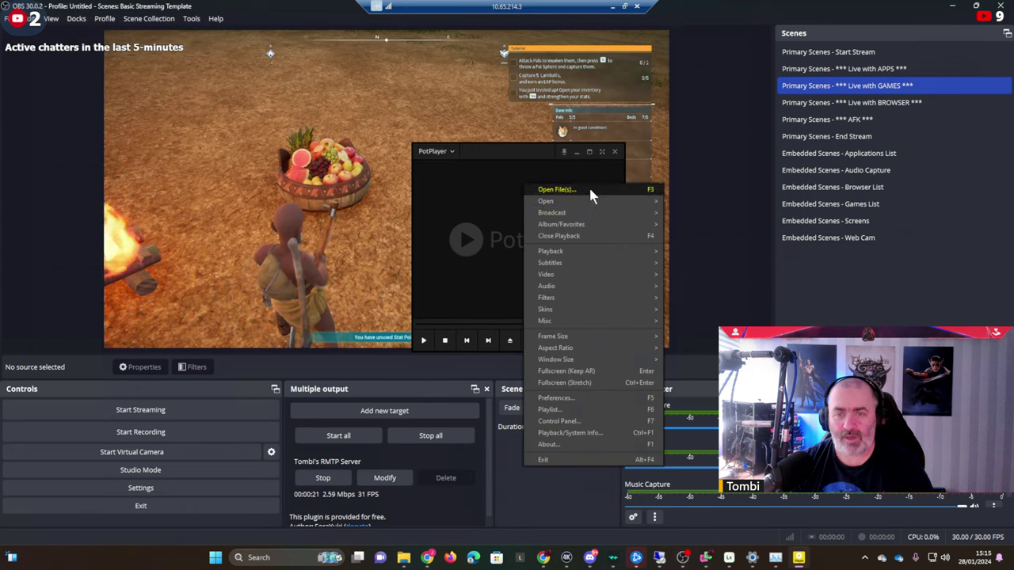
{"action": "mouse_move", "coordinate": [594, 200]}
{"action": "left_click", "coordinate": [702, 212]}
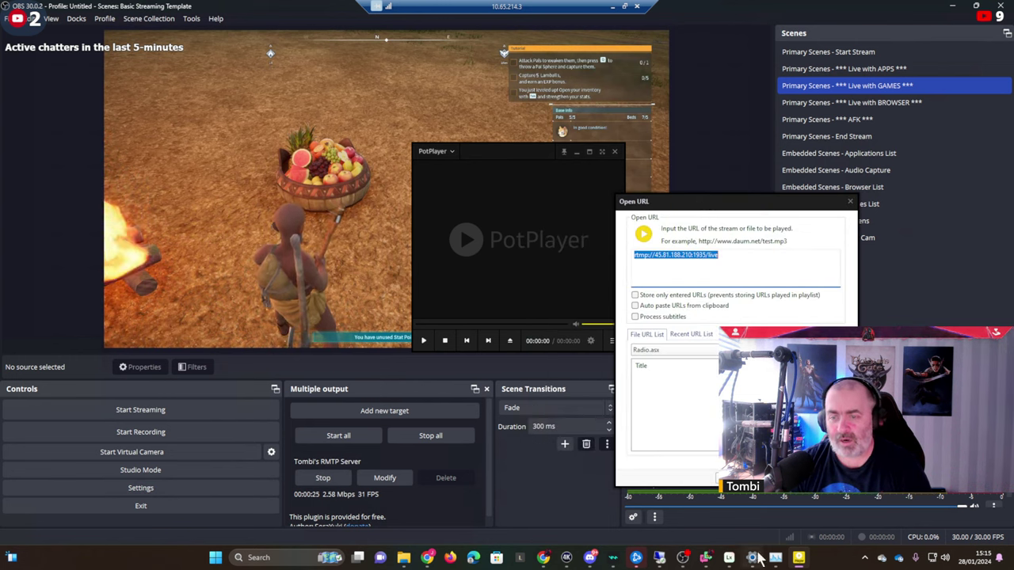
{"action": "left_click", "coordinate": [745, 475]}
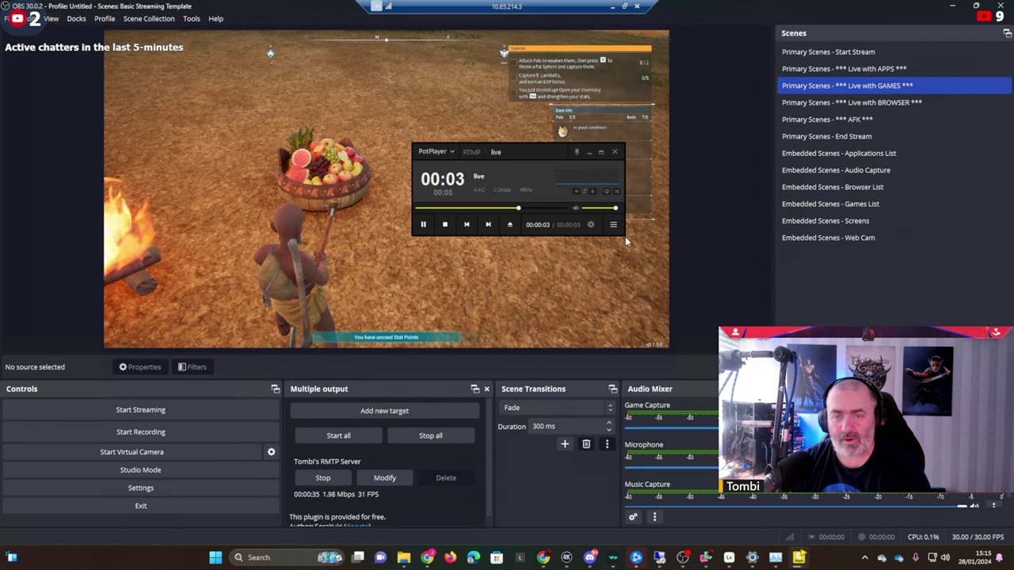
{"action": "left_click_drag", "start_coordinate": [624, 231], "coordinate": [792, 235]}
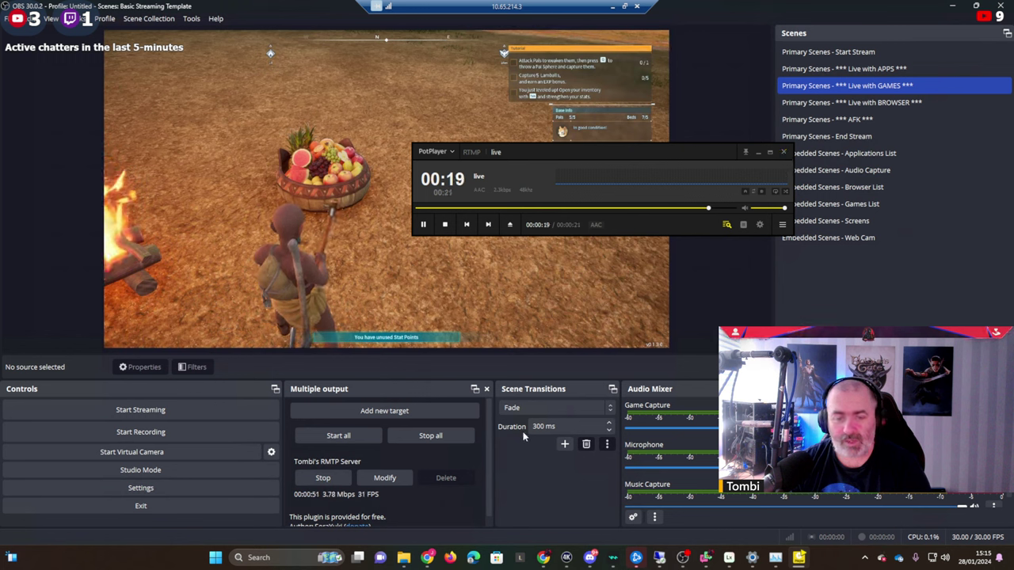
Switch the RMTP Server target to AMD HW AV1 fallback encoding and restart the output.
{"action": "left_click", "coordinate": [397, 480]}
{"action": "left_click", "coordinate": [498, 262]}
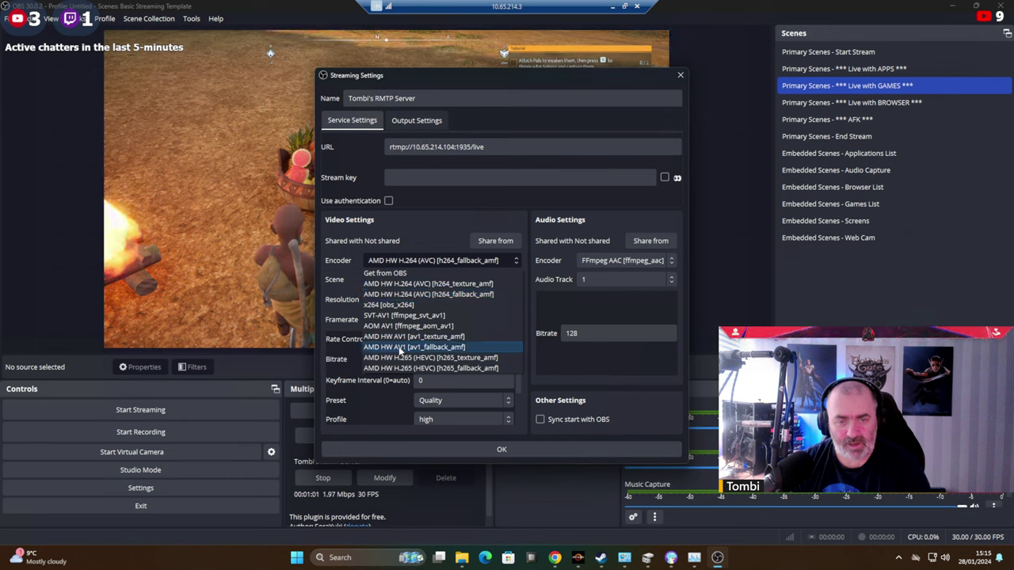
{"action": "left_click", "coordinate": [401, 349]}
{"action": "left_click", "coordinate": [485, 449]}
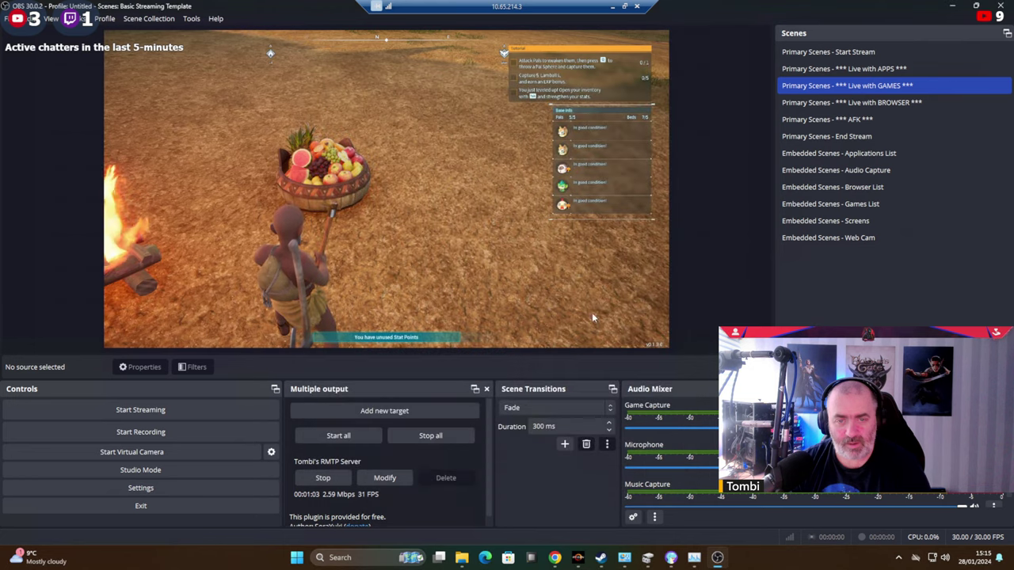
{"action": "left_click", "coordinate": [322, 478]}
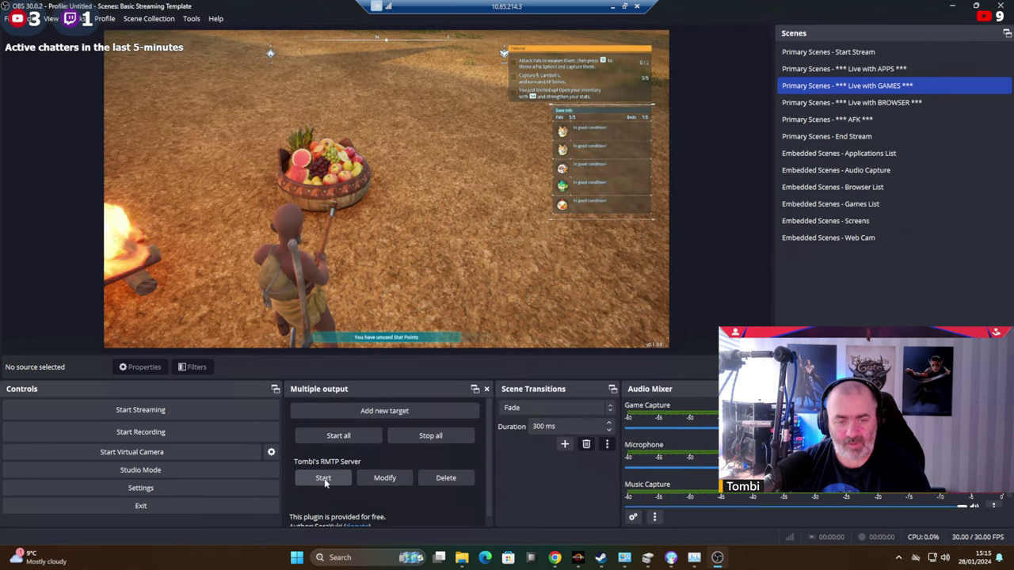
{"action": "left_click", "coordinate": [323, 478]}
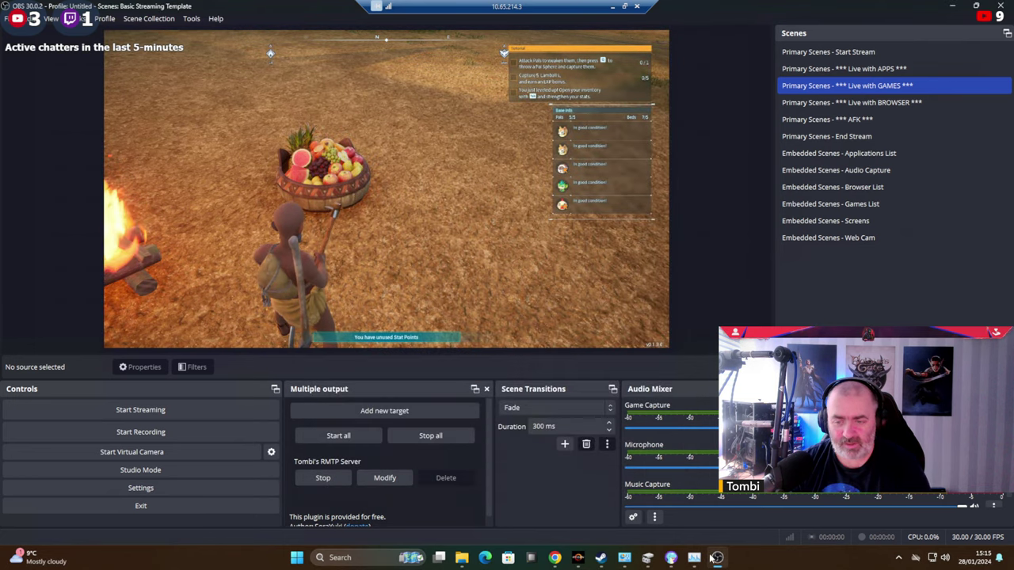
Check the stream in PotPlayer, close the player, and stop the RMTP Server output.
{"action": "left_click", "coordinate": [716, 558]}
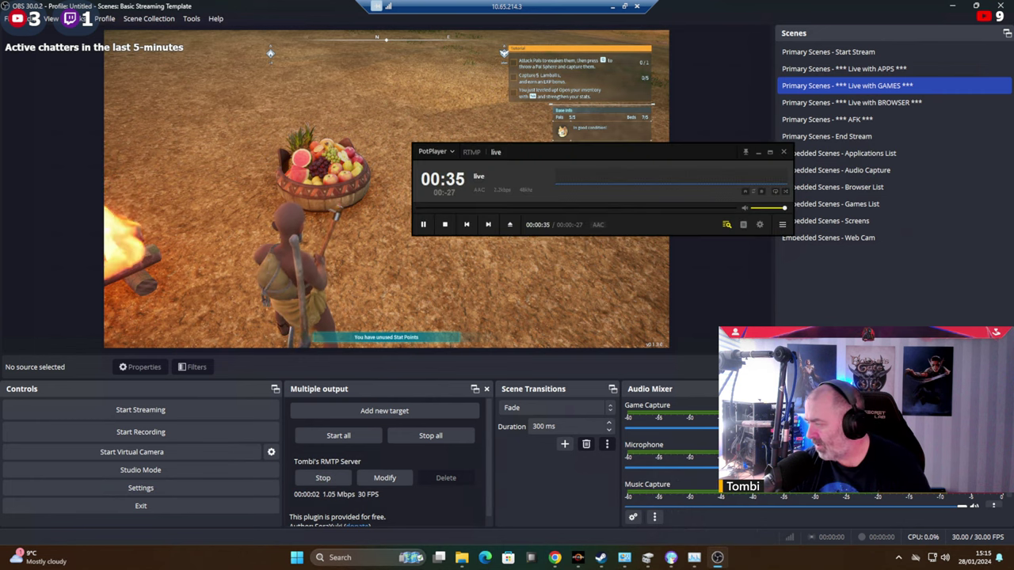
{"action": "left_click", "coordinate": [531, 162]}
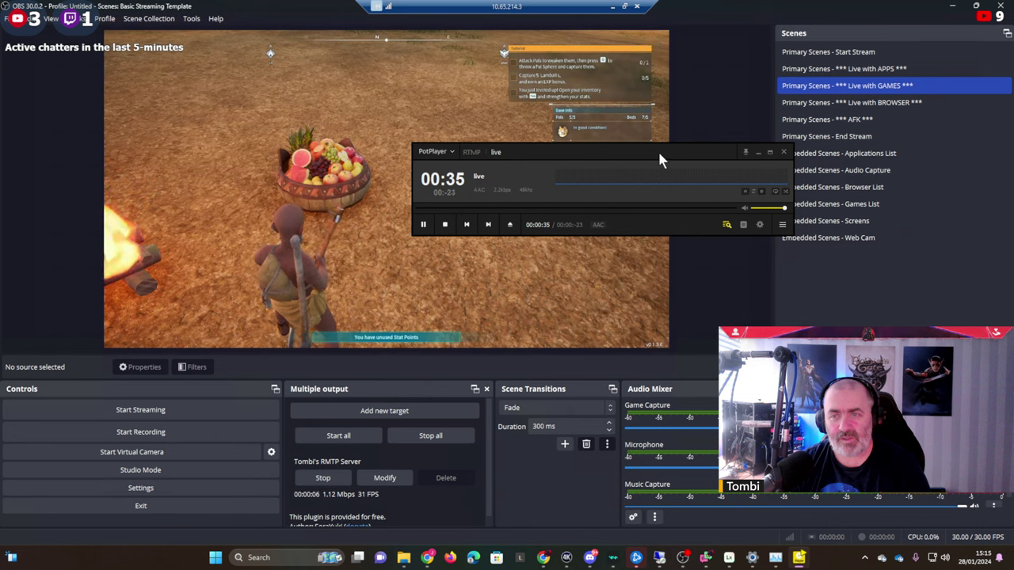
{"action": "left_click_drag", "start_coordinate": [660, 155], "coordinate": [608, 113]}
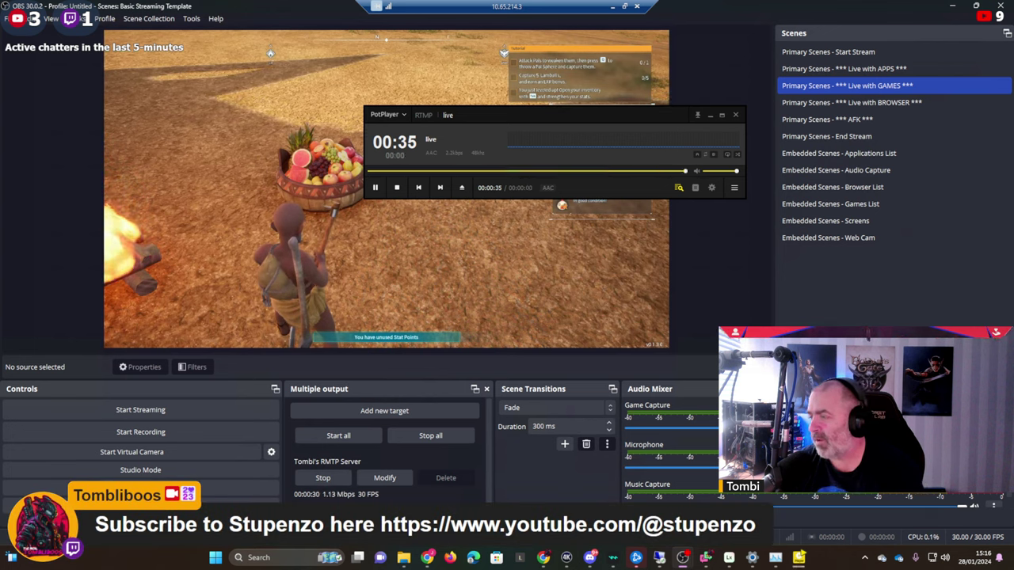
{"action": "left_click", "coordinate": [737, 116]}
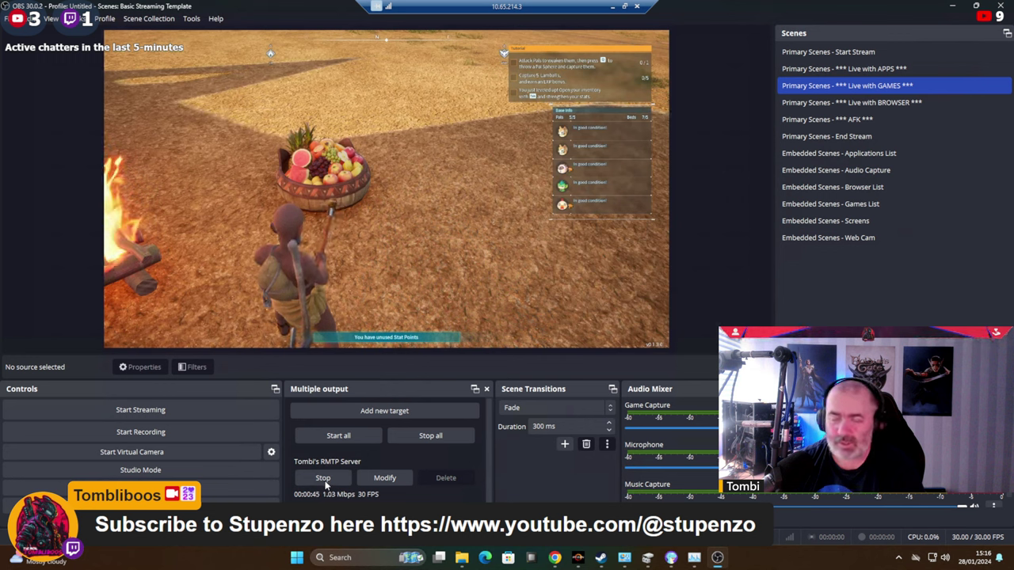
{"action": "left_click", "coordinate": [324, 480]}
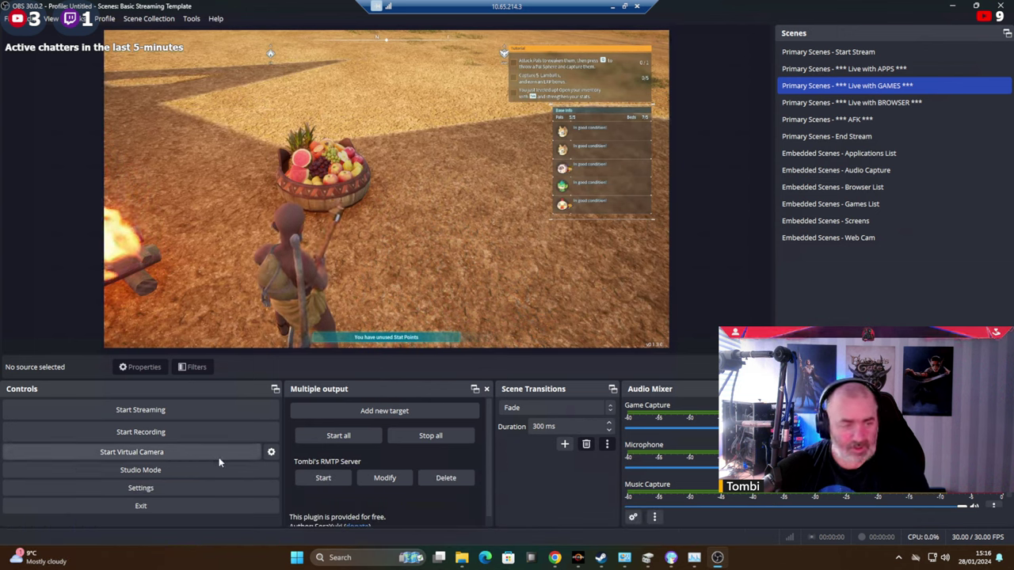
Widen the Multiple output panel, open Custom Browser Docks, and bring Chrome forward.
{"action": "left_click_drag", "start_coordinate": [282, 435], "coordinate": [101, 447]}
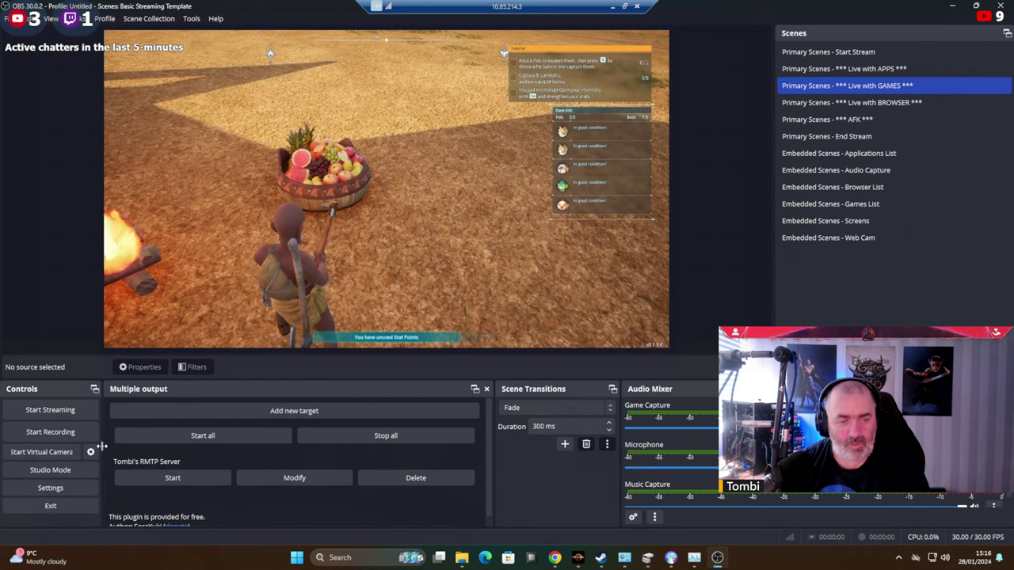
{"action": "left_click", "coordinate": [82, 20]}
{"action": "left_click", "coordinate": [105, 85]}
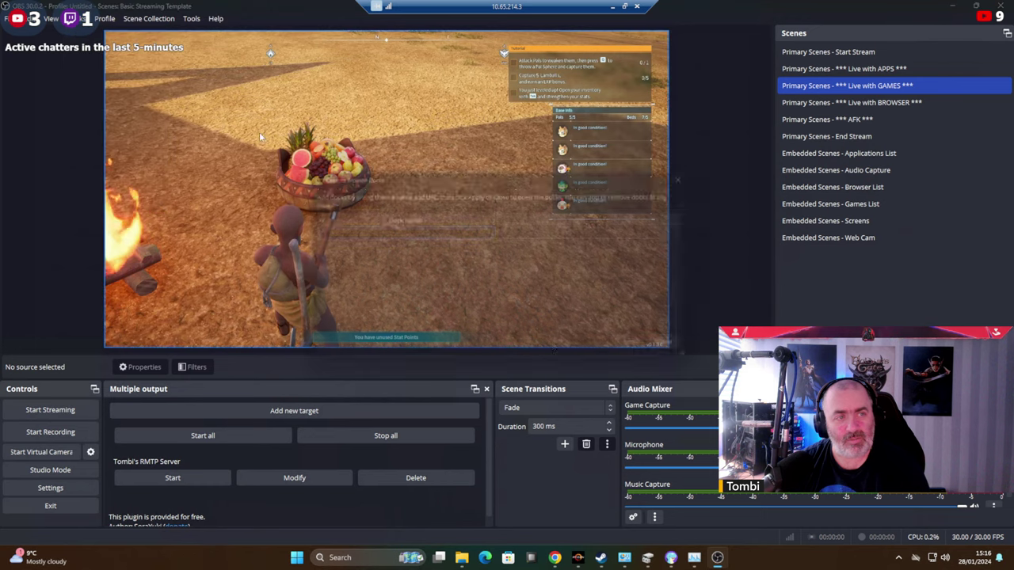
{"action": "left_click", "coordinate": [557, 558]}
In Social Stream Ninja's Message — Mechanics options, enable the new-message beep.
{"action": "left_click", "coordinate": [898, 33]}
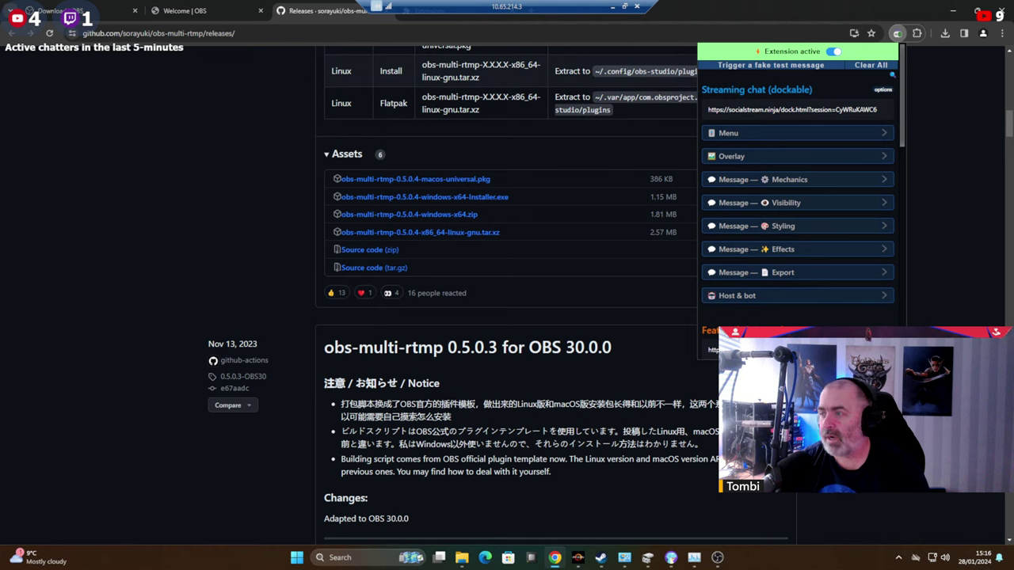
{"action": "left_click", "coordinate": [777, 183]}
{"action": "left_click", "coordinate": [777, 156]}
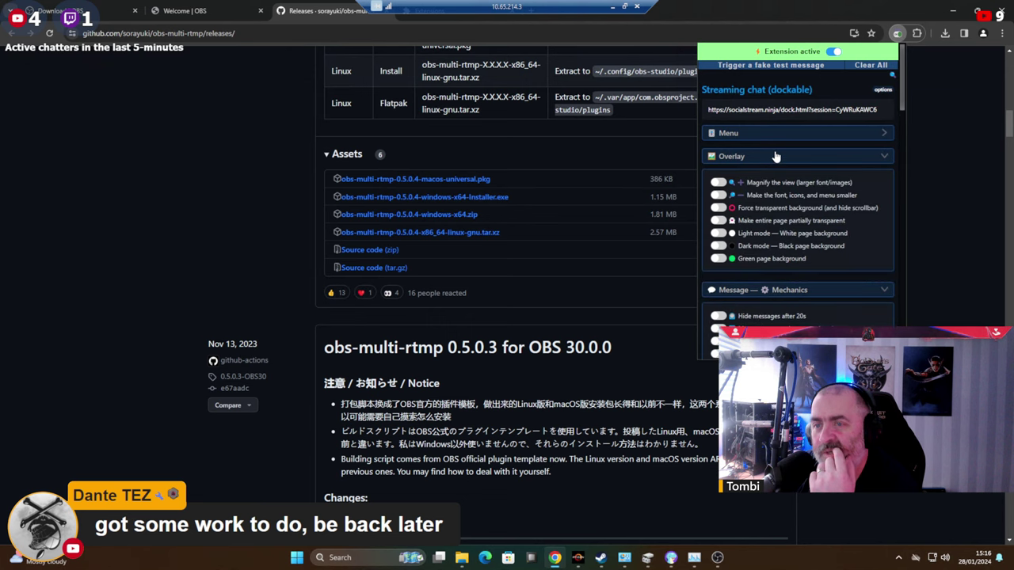
{"action": "left_click", "coordinate": [785, 140]}
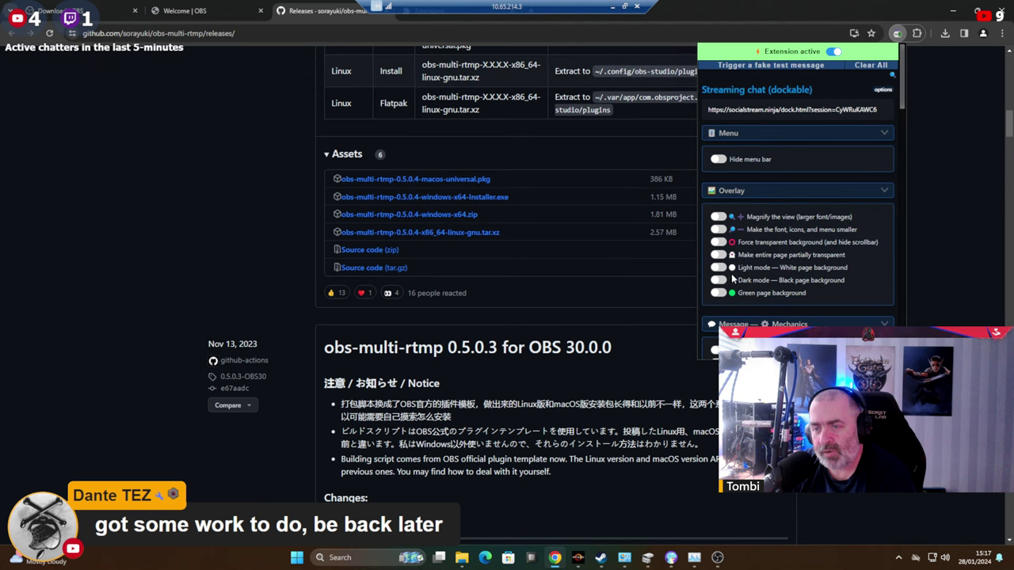
{"action": "scroll", "coordinate": [762, 265], "scroll_direction": "down", "scroll_amount": 1}
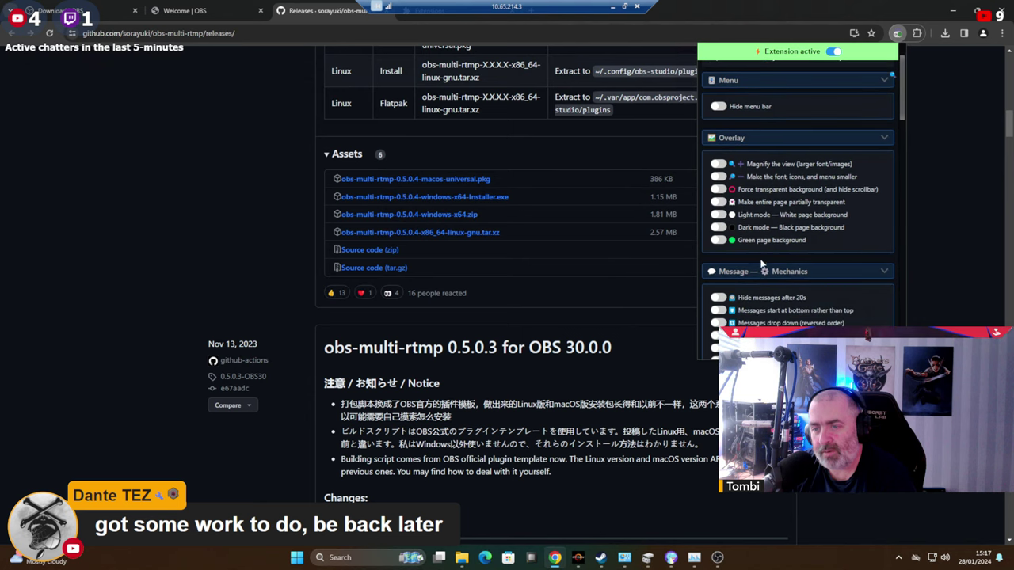
{"action": "left_click", "coordinate": [818, 268]}
{"action": "scroll", "coordinate": [816, 256], "scroll_direction": "down", "scroll_amount": 1}
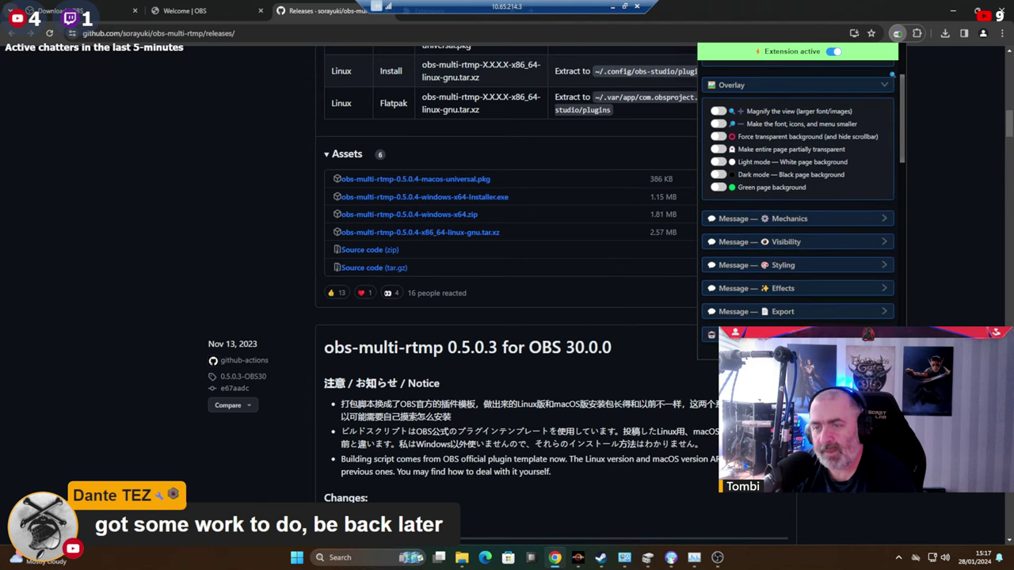
{"action": "left_click", "coordinate": [824, 220]}
{"action": "scroll", "coordinate": [756, 198], "scroll_direction": "down", "scroll_amount": 1}
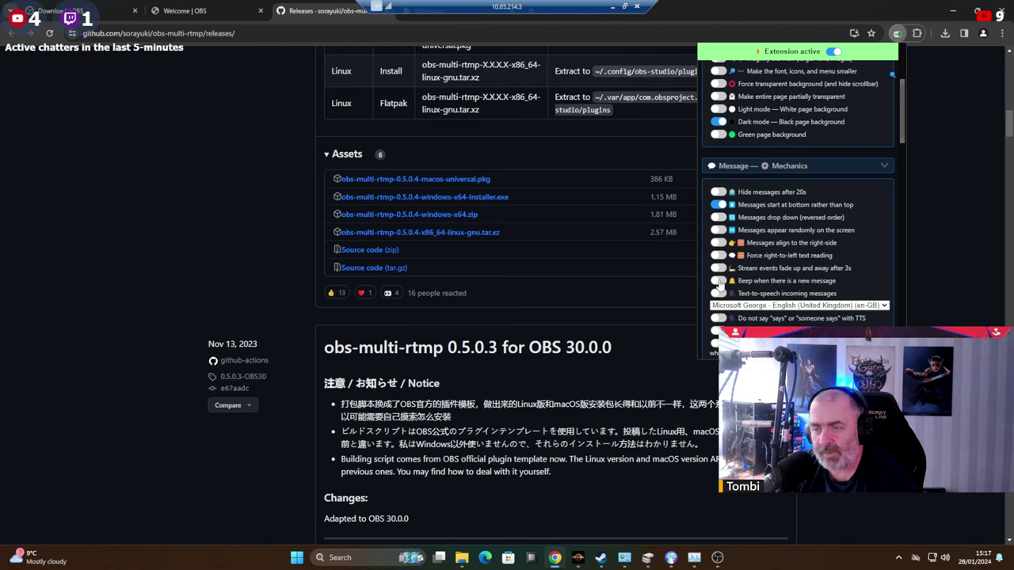
{"action": "left_click", "coordinate": [719, 281]}
Enable reloading the last ~50 messages on refresh and 24-hour timestamps.
{"action": "scroll", "coordinate": [720, 284], "scroll_direction": "down", "scroll_amount": 1}
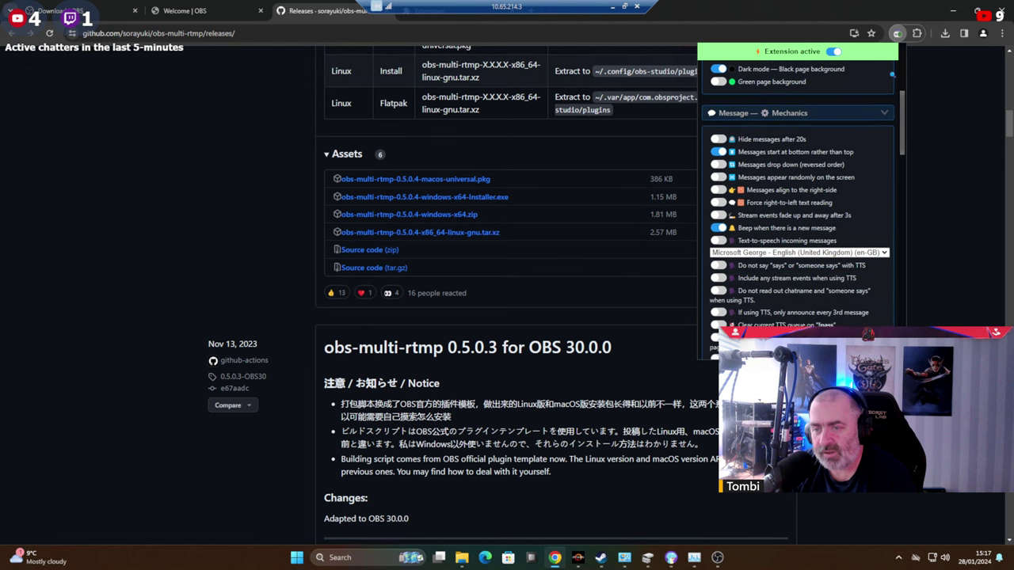
{"action": "scroll", "coordinate": [720, 283], "scroll_direction": "down", "scroll_amount": 1}
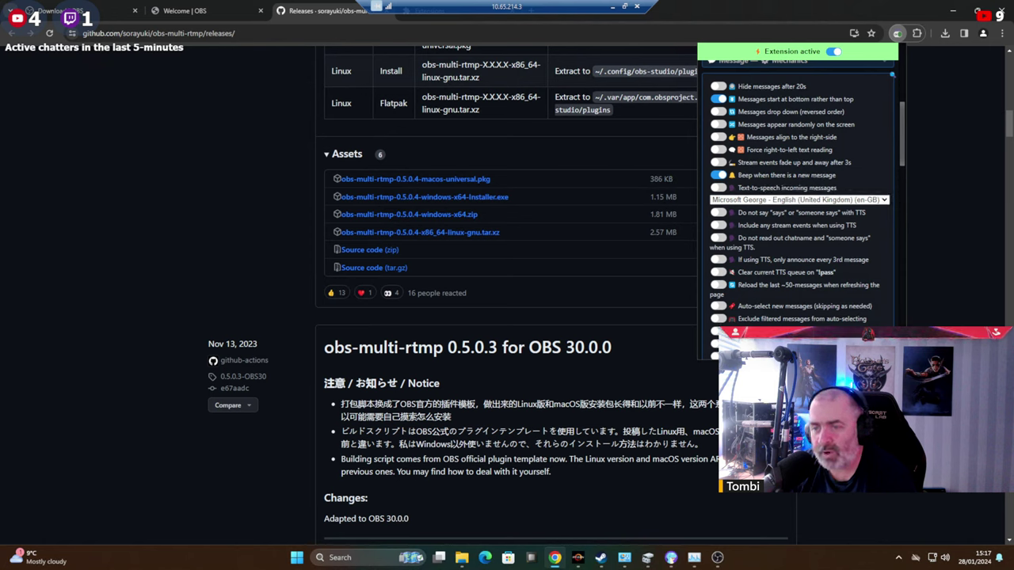
{"action": "scroll", "coordinate": [846, 272], "scroll_direction": "down", "scroll_amount": 1}
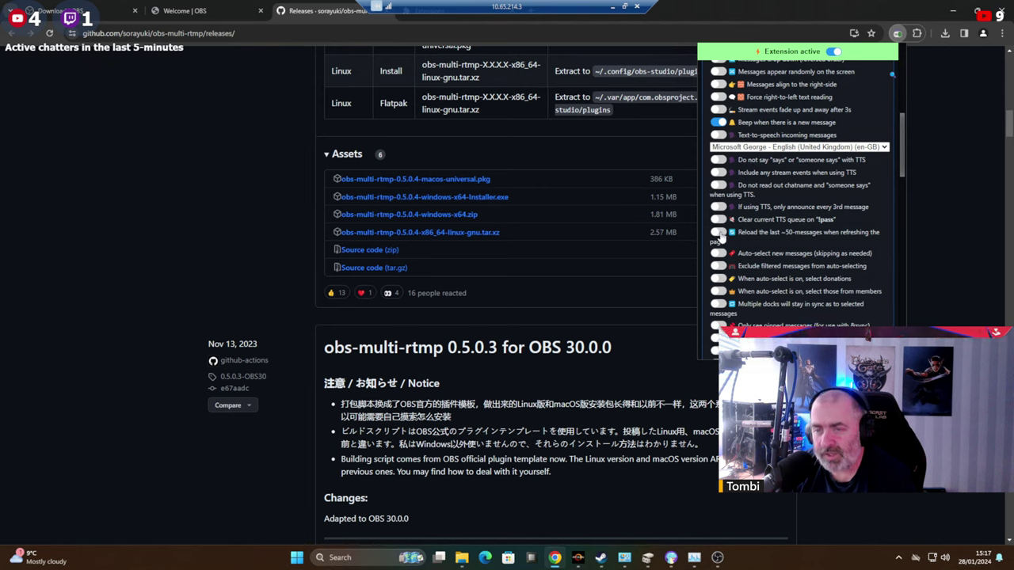
{"action": "left_click", "coordinate": [718, 233]}
{"action": "scroll", "coordinate": [721, 236], "scroll_direction": "down", "scroll_amount": 1}
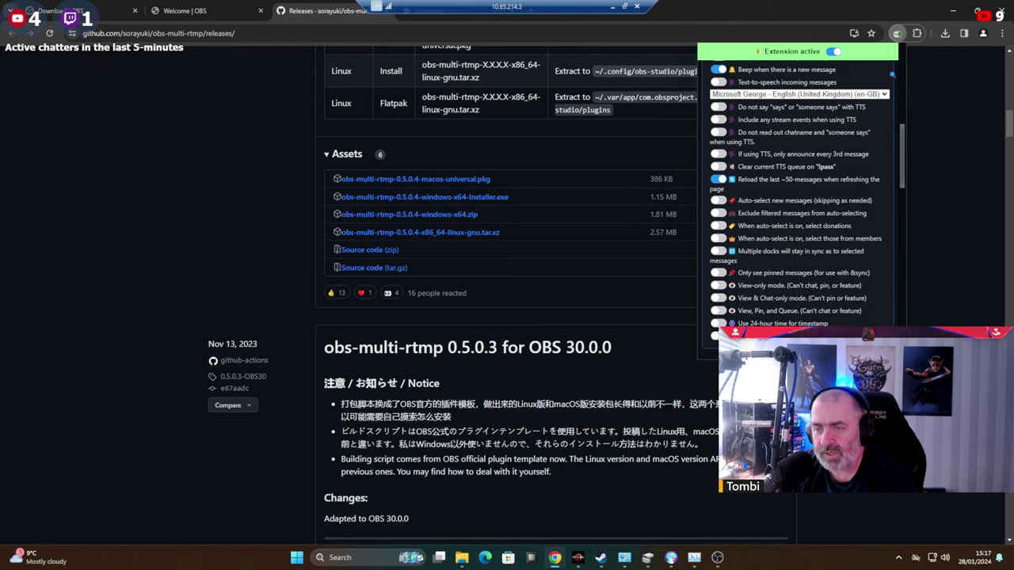
{"action": "scroll", "coordinate": [818, 297], "scroll_direction": "down", "scroll_amount": 1}
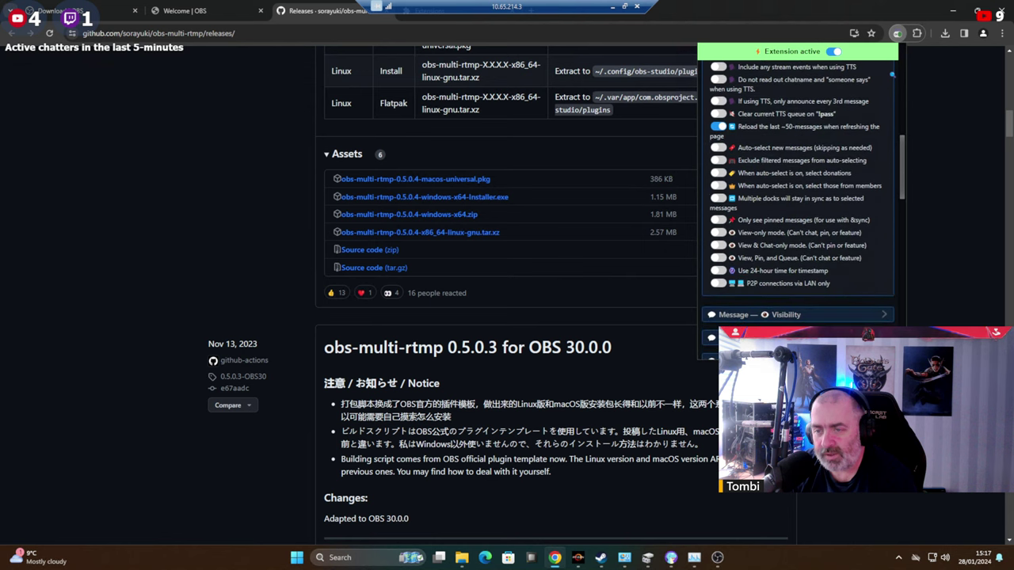
{"action": "left_click", "coordinate": [718, 270]}
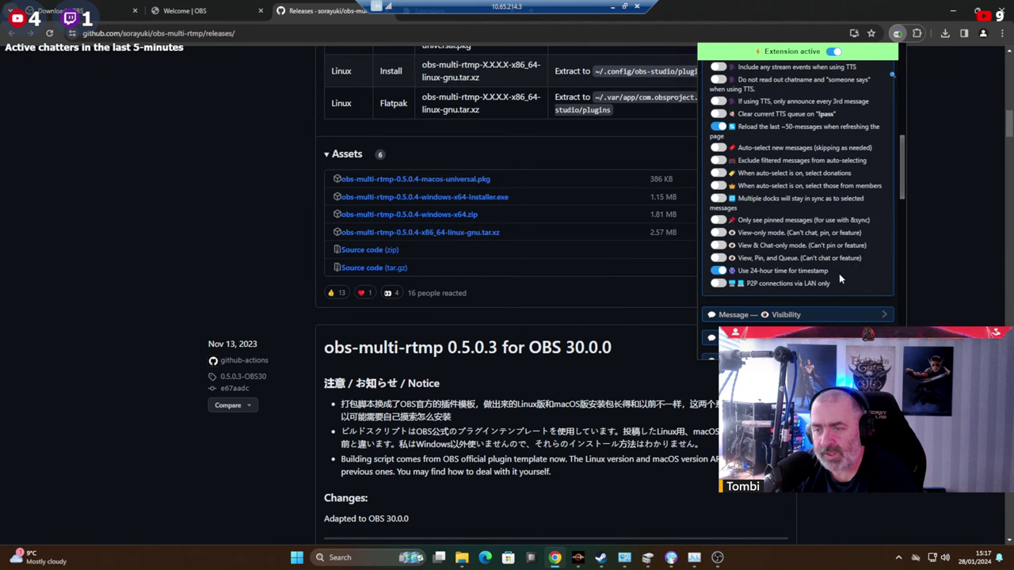
{"action": "scroll", "coordinate": [838, 274], "scroll_direction": "down", "scroll_amount": 1}
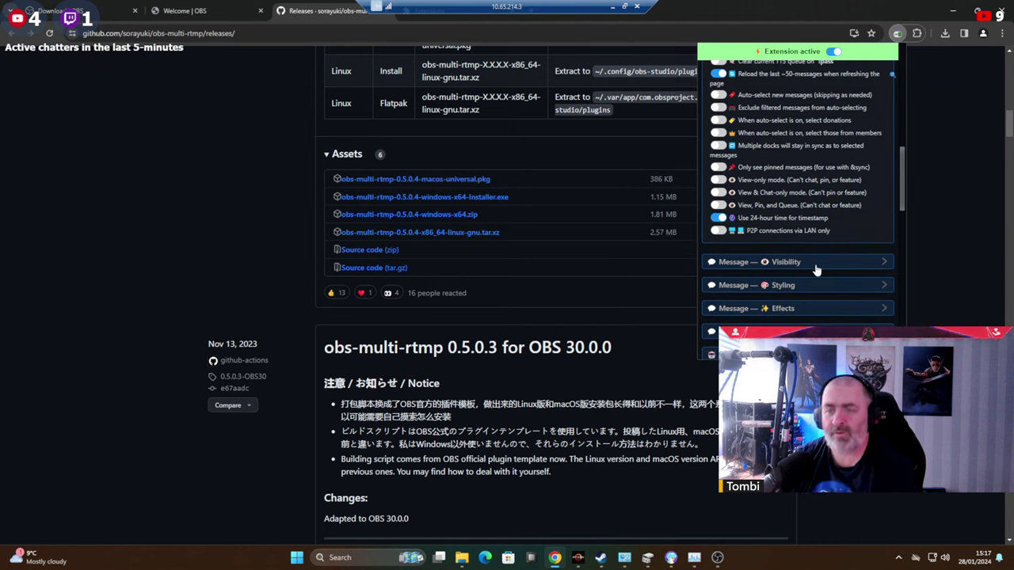
Look through the Message Visibility and Message Styling options.
{"action": "left_click", "coordinate": [816, 266]}
{"action": "scroll", "coordinate": [816, 261], "scroll_direction": "down", "scroll_amount": 2}
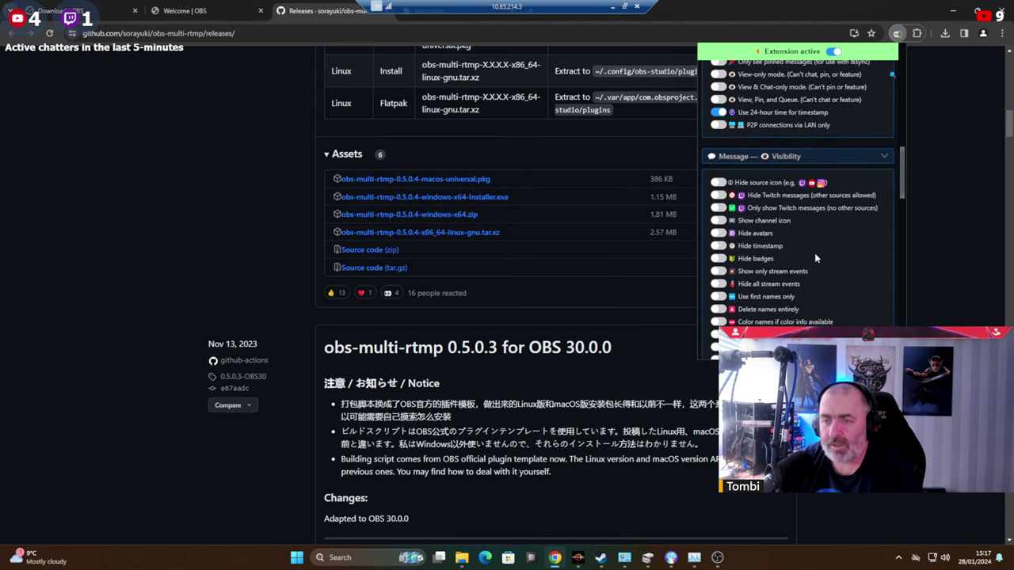
{"action": "scroll", "coordinate": [816, 247], "scroll_direction": "down", "scroll_amount": 2}
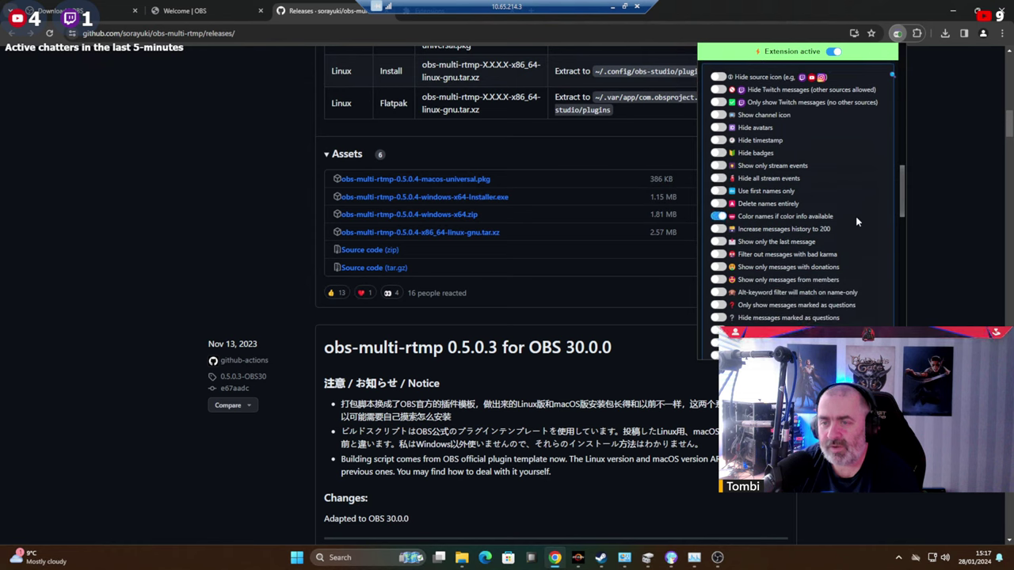
{"action": "scroll", "coordinate": [856, 216], "scroll_direction": "down", "scroll_amount": 1}
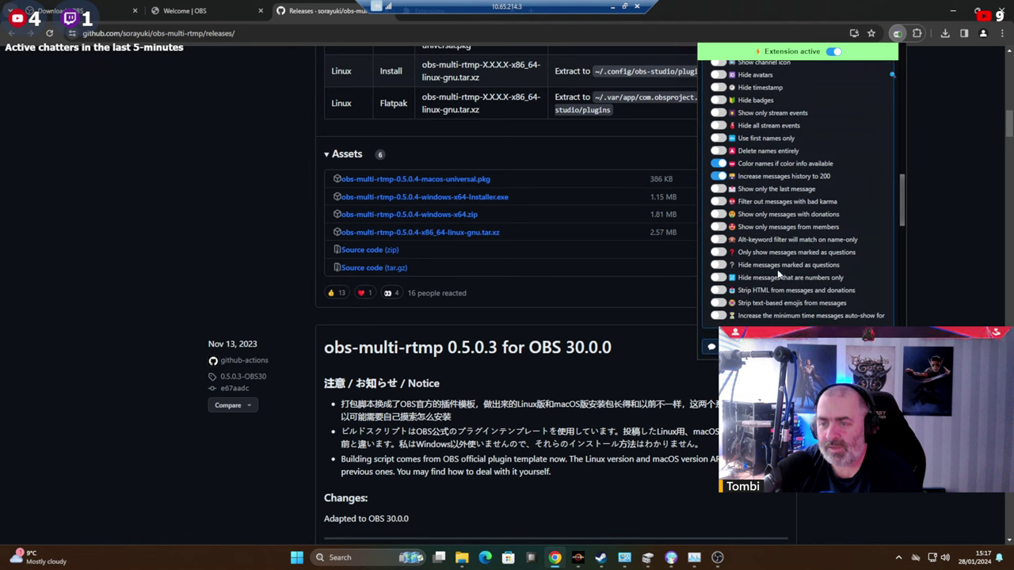
{"action": "scroll", "coordinate": [806, 298], "scroll_direction": "down", "scroll_amount": 2}
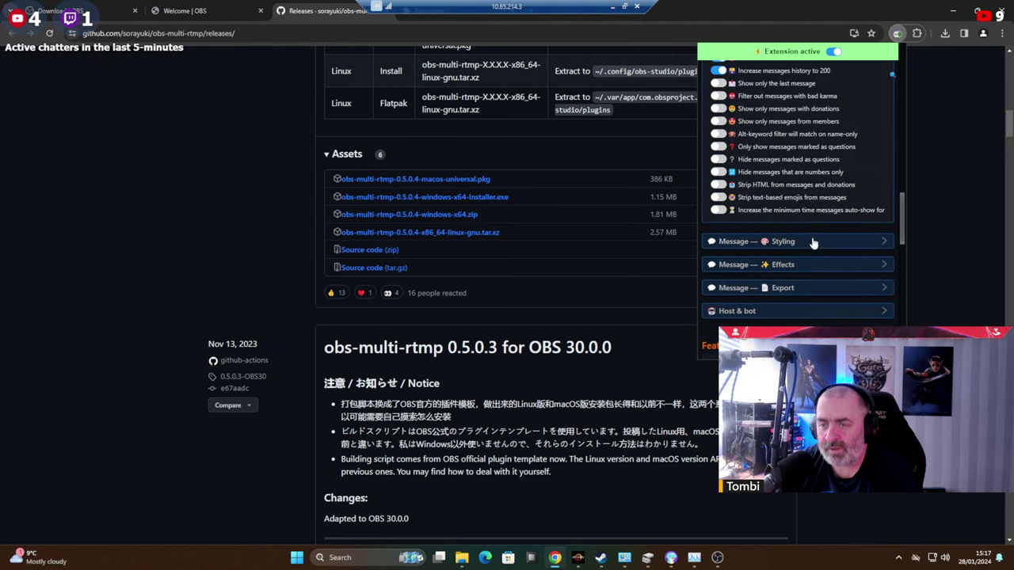
{"action": "left_click", "coordinate": [814, 243]}
{"action": "scroll", "coordinate": [814, 253], "scroll_direction": "down", "scroll_amount": 3}
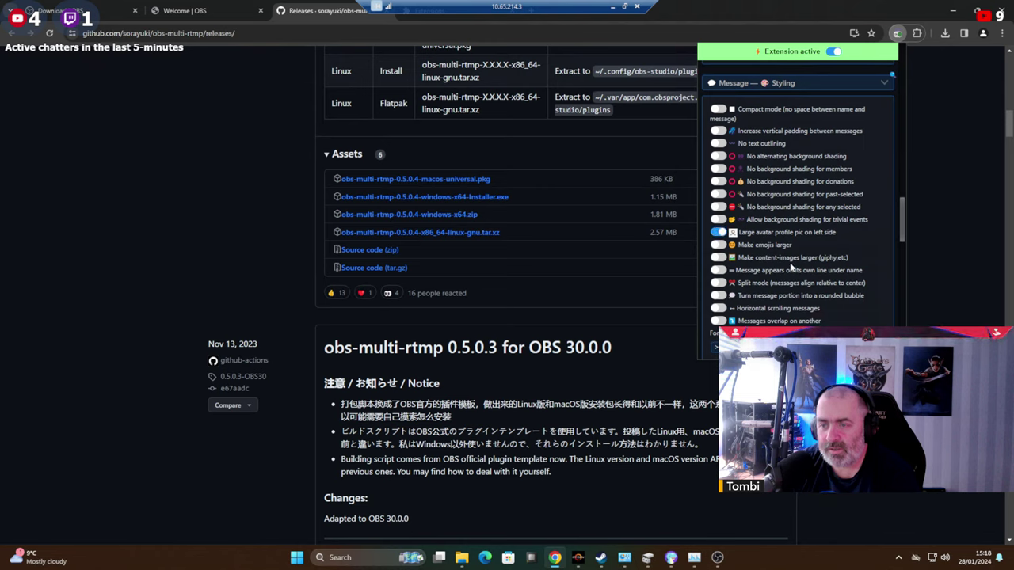
{"action": "scroll", "coordinate": [800, 214], "scroll_direction": "down", "scroll_amount": 1}
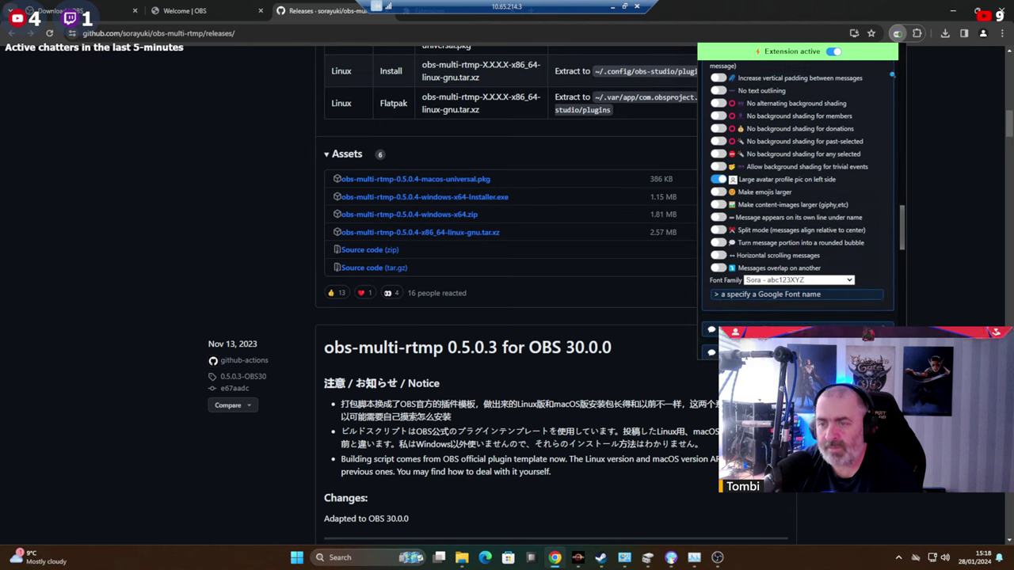
{"action": "scroll", "coordinate": [826, 247], "scroll_direction": "down", "scroll_amount": 1}
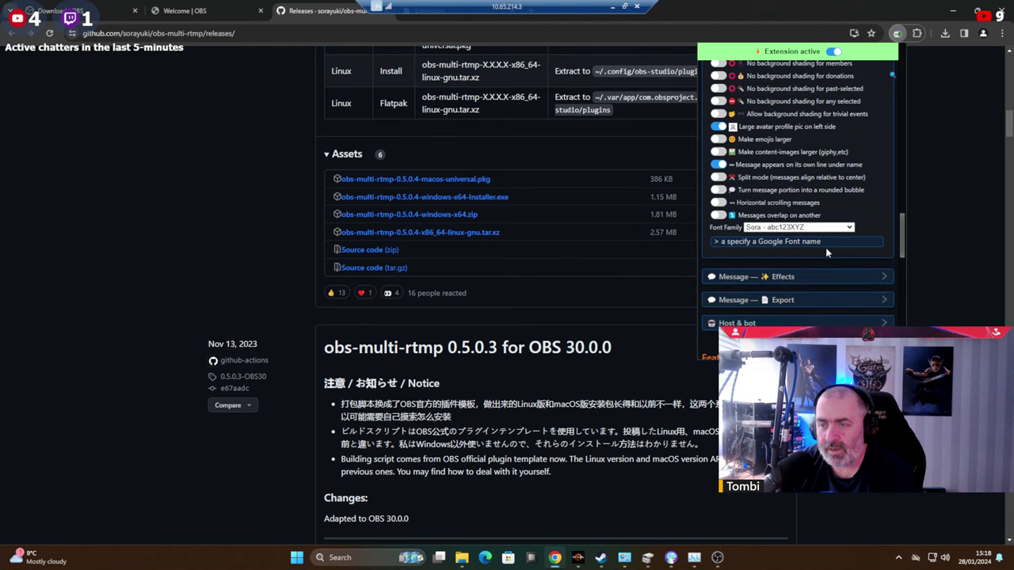
Review effects and export options, copy the dockable streaming chat link, and return to OBS.
{"action": "left_click", "coordinate": [784, 276]}
{"action": "scroll", "coordinate": [808, 250], "scroll_direction": "down", "scroll_amount": 2}
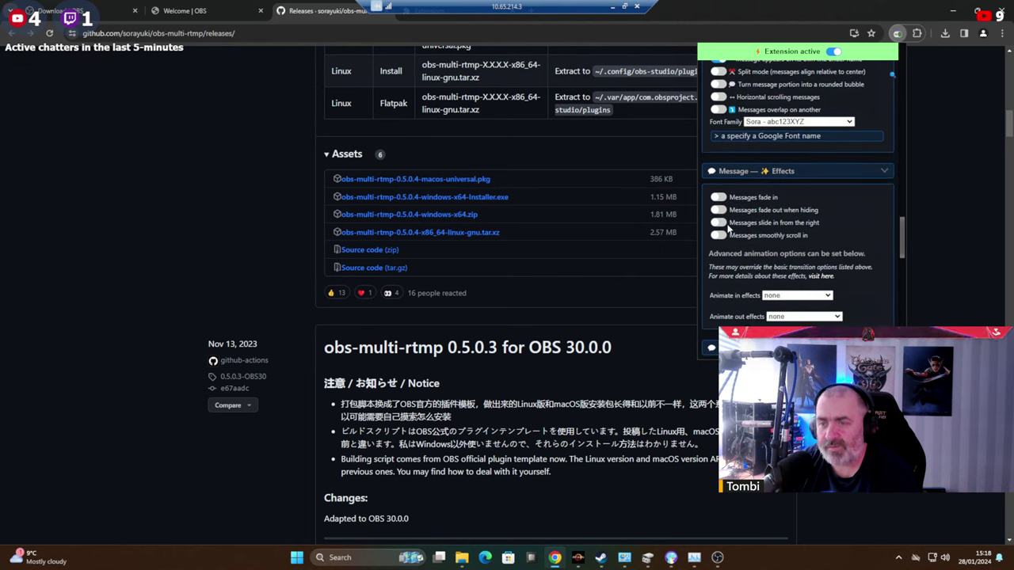
{"action": "scroll", "coordinate": [844, 249], "scroll_direction": "down", "scroll_amount": 2}
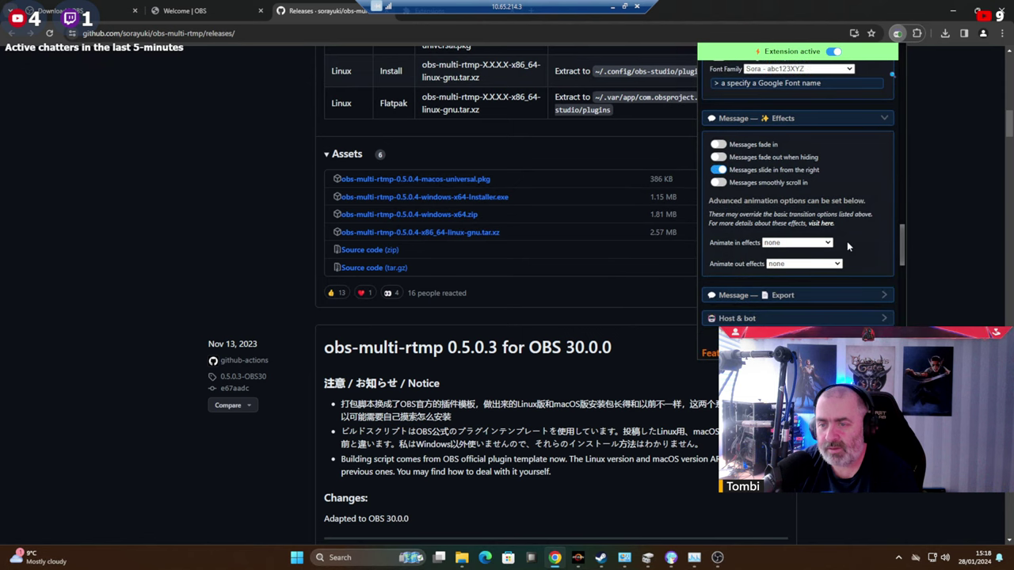
{"action": "left_click", "coordinate": [817, 246]}
{"action": "scroll", "coordinate": [784, 238], "scroll_direction": "down", "scroll_amount": 1}
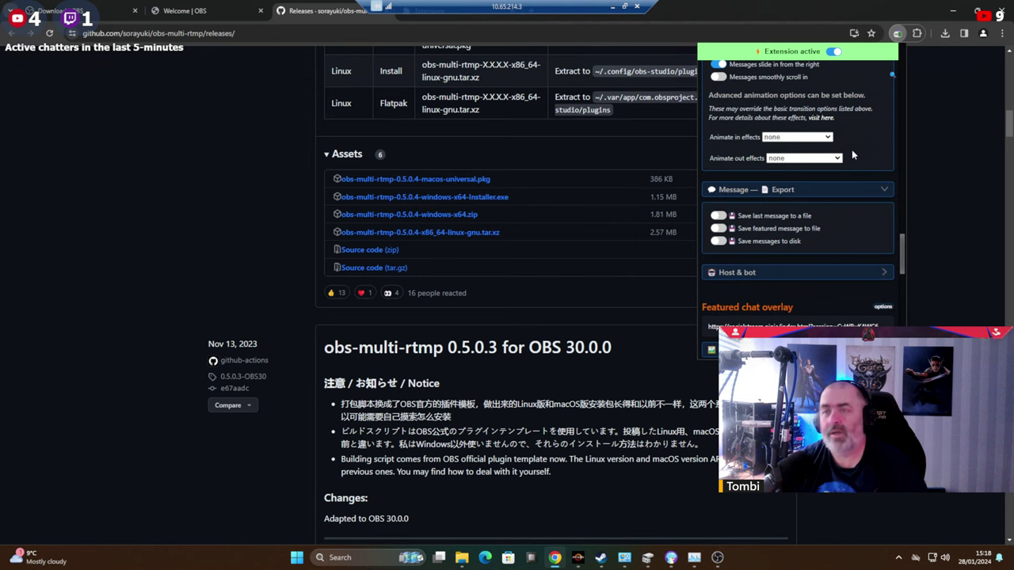
{"action": "scroll", "coordinate": [852, 155], "scroll_direction": "up", "scroll_amount": 10}
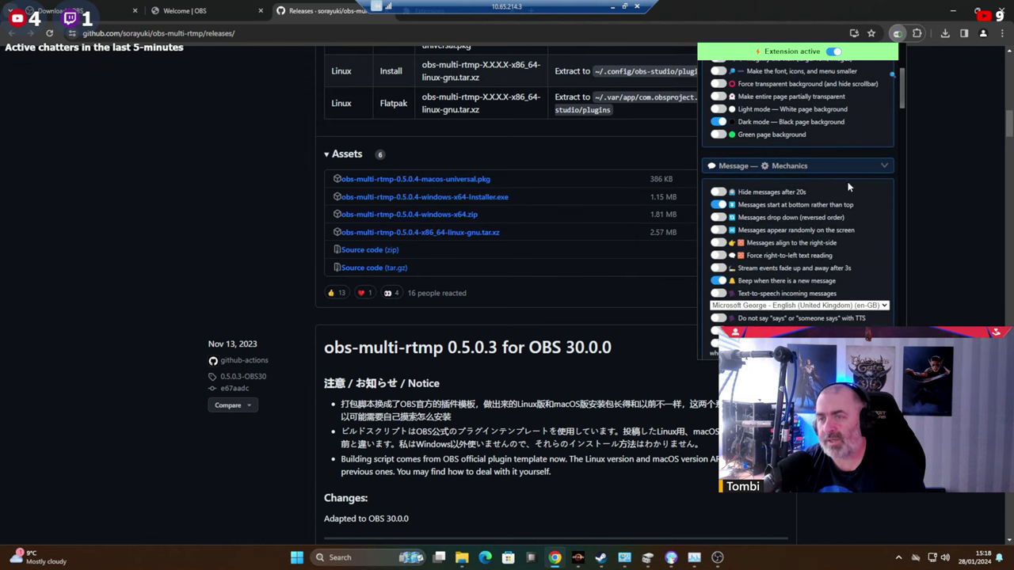
{"action": "scroll", "coordinate": [841, 181], "scroll_direction": "up", "scroll_amount": 3}
{"action": "left_click_drag", "start_coordinate": [810, 126], "coordinate": [700, 110]}
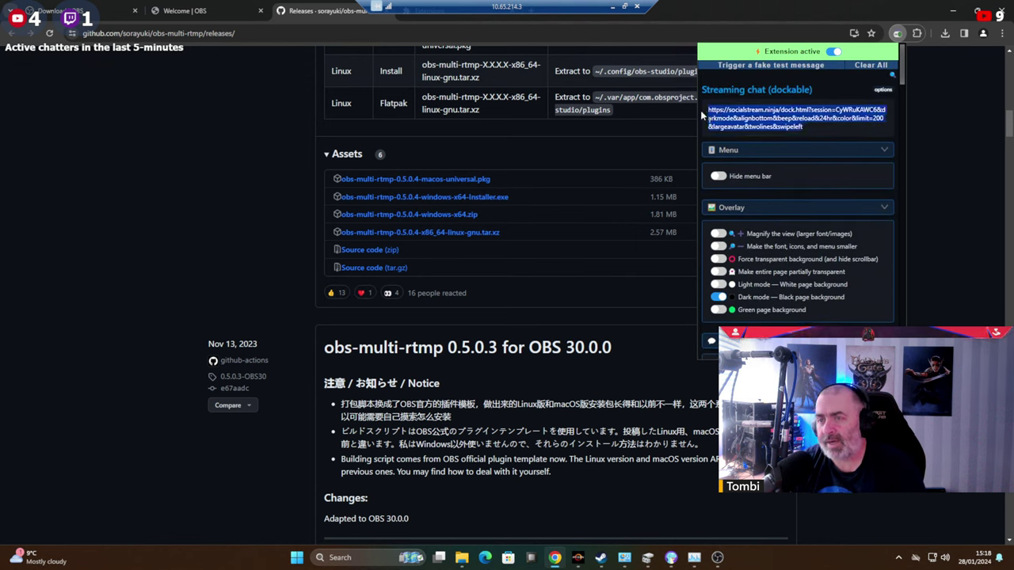
{"action": "left_click", "coordinate": [732, 131]}
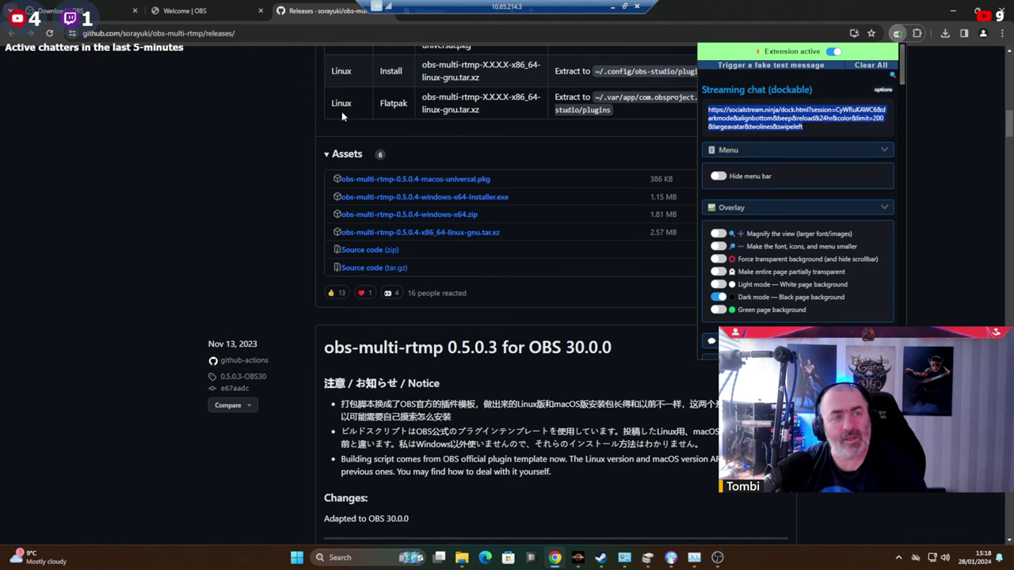
{"action": "left_click", "coordinate": [717, 557]}
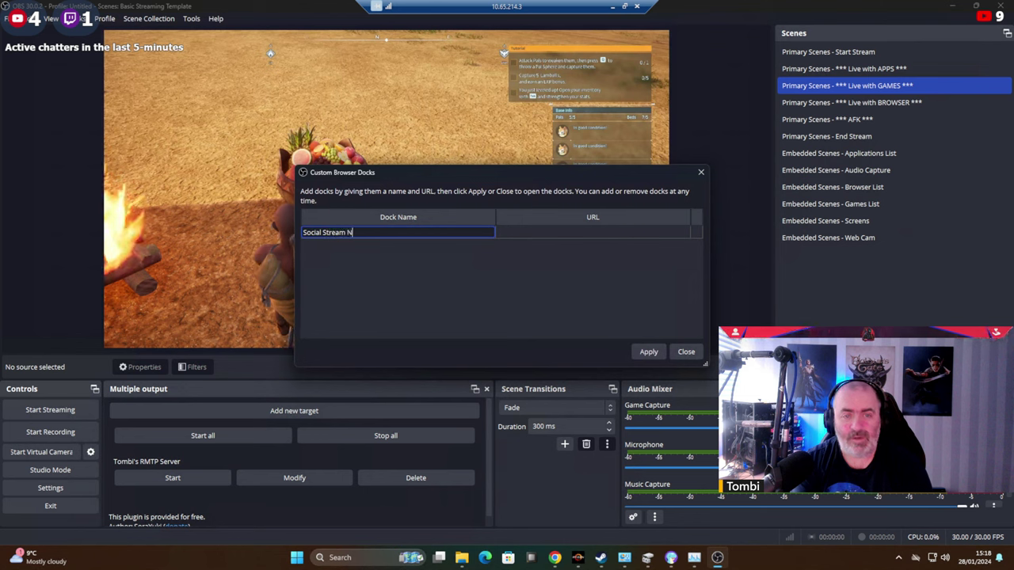
Name the custom dock Social Stream Ninja, paste the chat link as its URL, apply, and allow firewall access.
{"action": "type", "text": "nja"}
{"action": "key", "text": "Tab"}
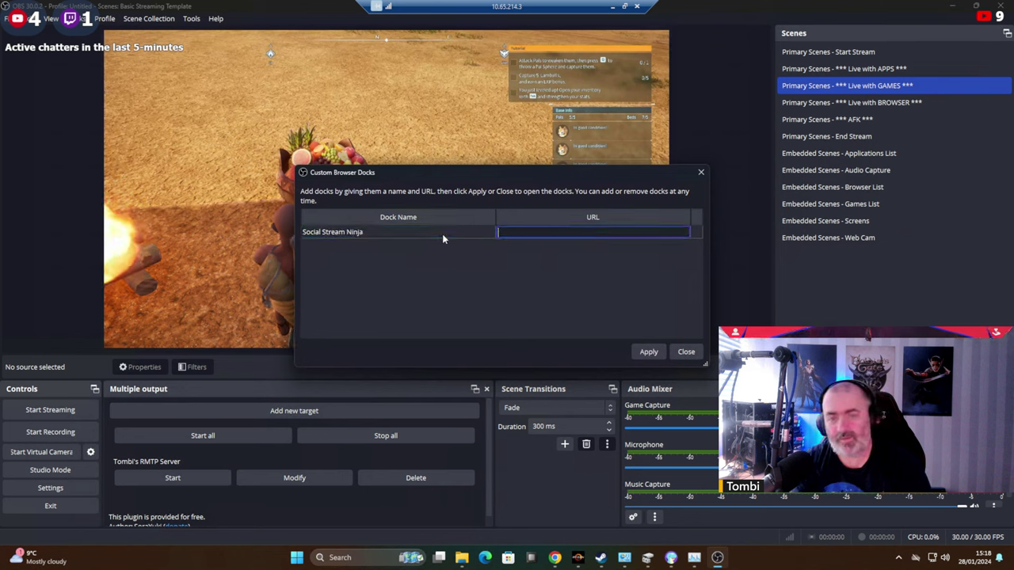
{"action": "key", "text": "ctrl+v"}
{"action": "left_click", "coordinate": [648, 352]}
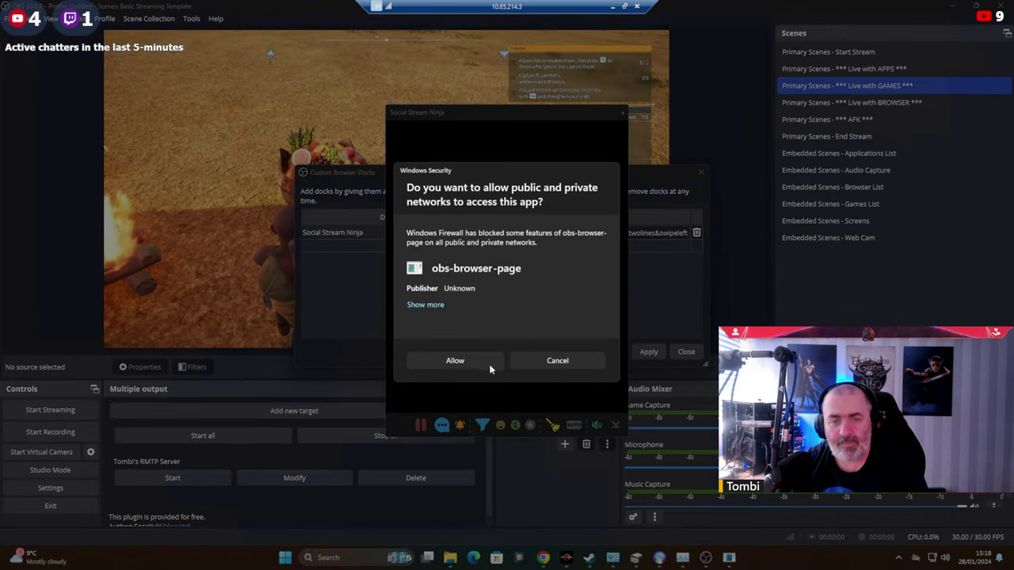
{"action": "left_click", "coordinate": [453, 362]}
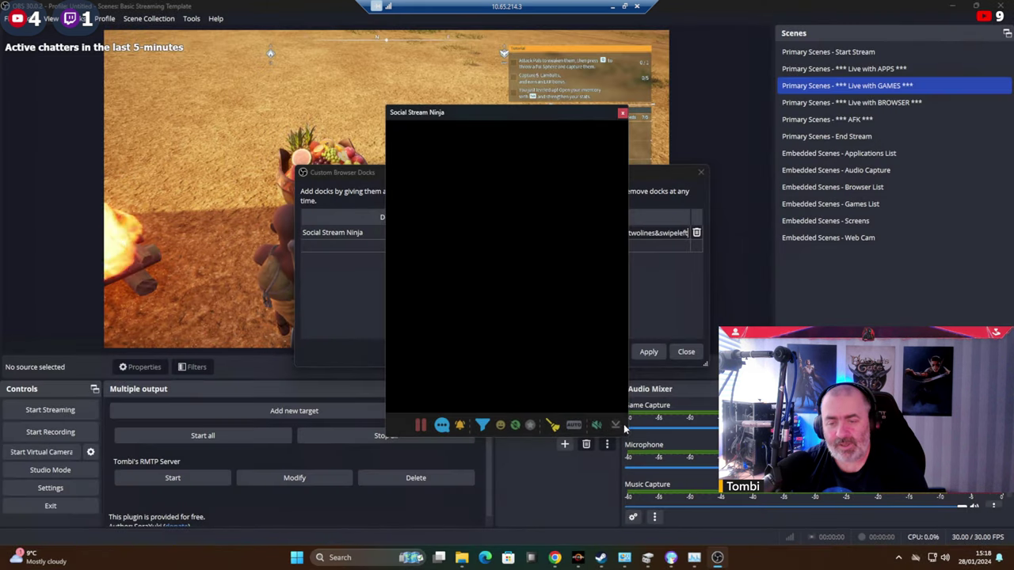
Dock the Social Stream Ninja chat window in the bottom panel row, apply and close the dialog.
{"action": "left_click_drag", "start_coordinate": [629, 413], "coordinate": [917, 413]}
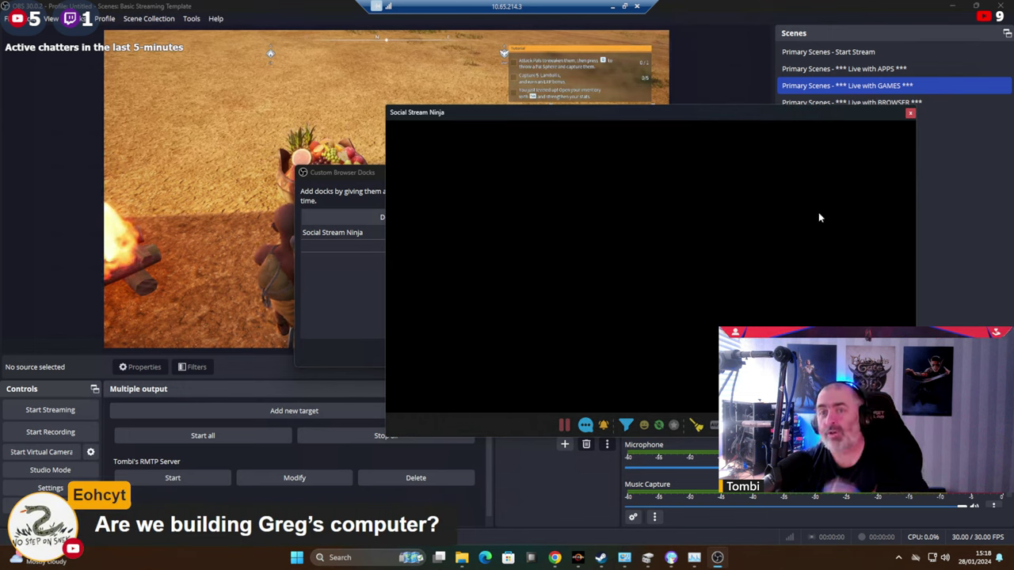
{"action": "left_click", "coordinate": [788, 11]}
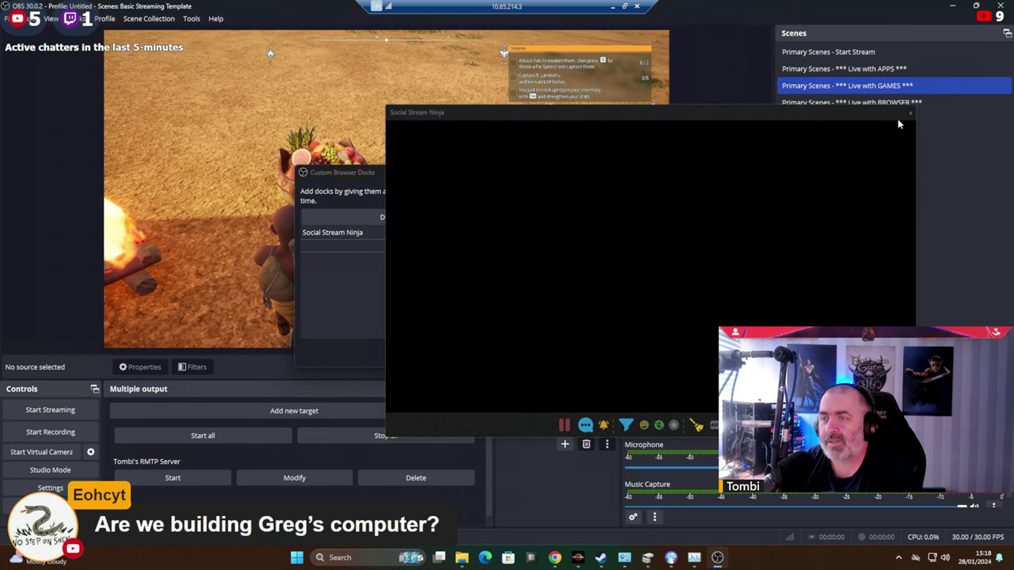
{"action": "left_click_drag", "start_coordinate": [838, 117], "coordinate": [510, 407]}
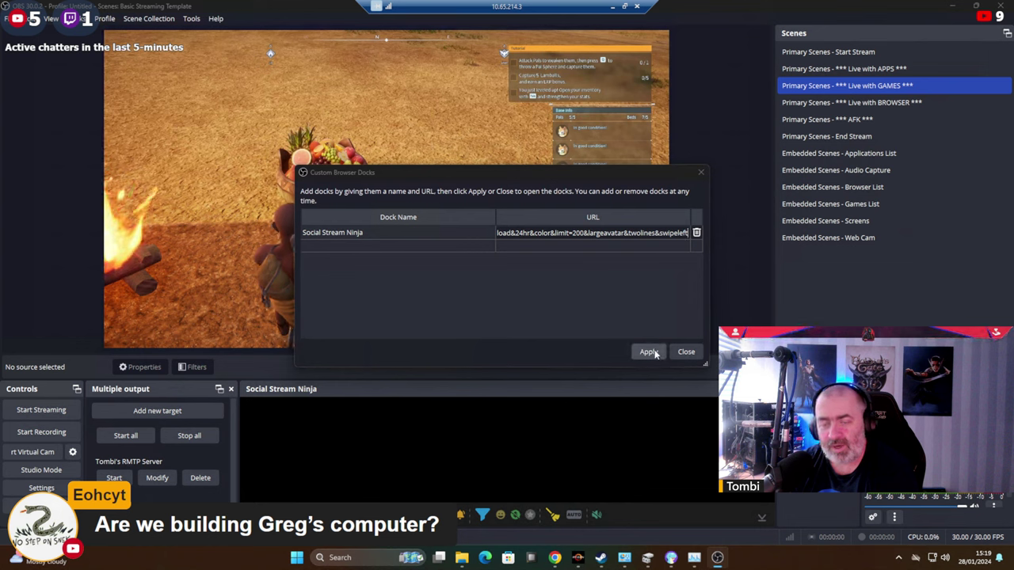
{"action": "left_click", "coordinate": [648, 352]}
{"action": "left_click", "coordinate": [685, 352]}
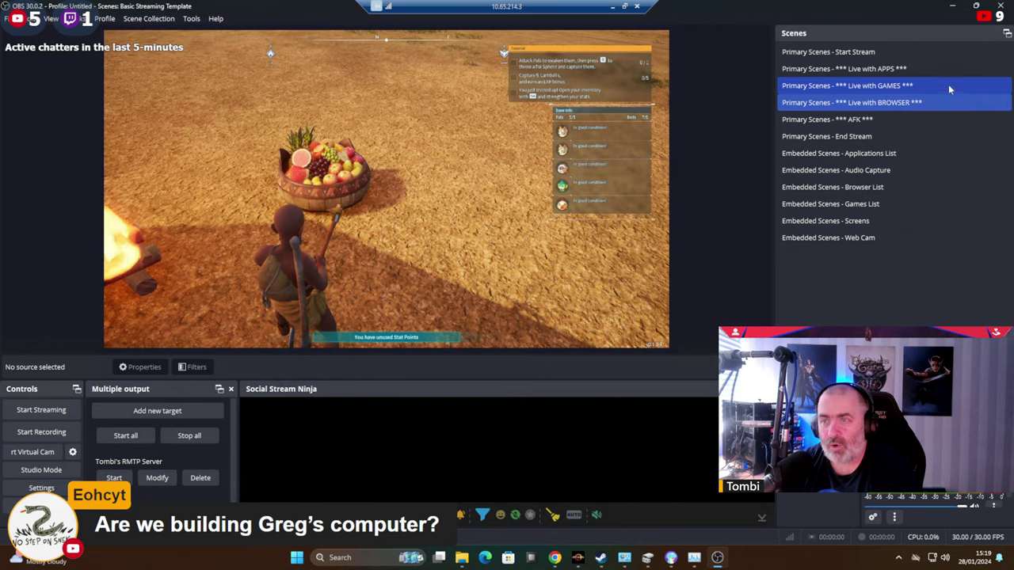
{"action": "left_click", "coordinate": [954, 7]}
Launch Open Hardware Monitor as admin and scroll through its CPU, memory and GPU sensor readings.
{"action": "key", "text": "alt+Tab"}
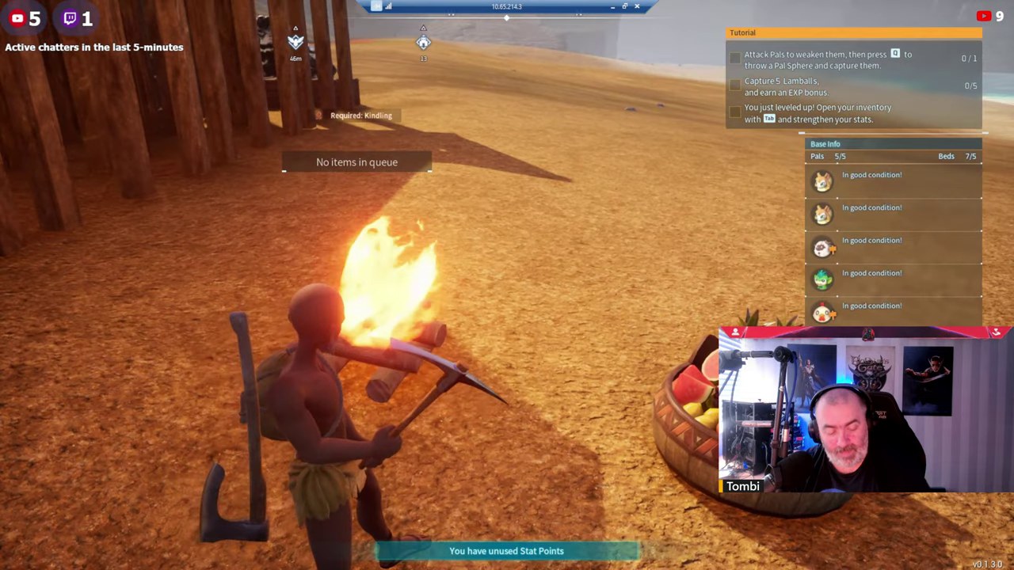
{"action": "key", "text": "super"}
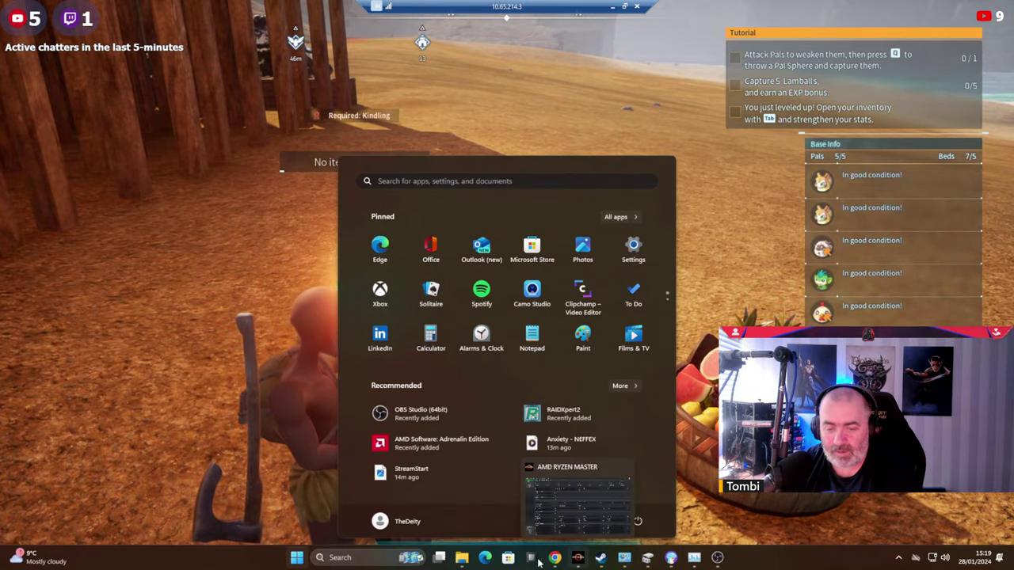
{"action": "left_click", "coordinate": [530, 559]}
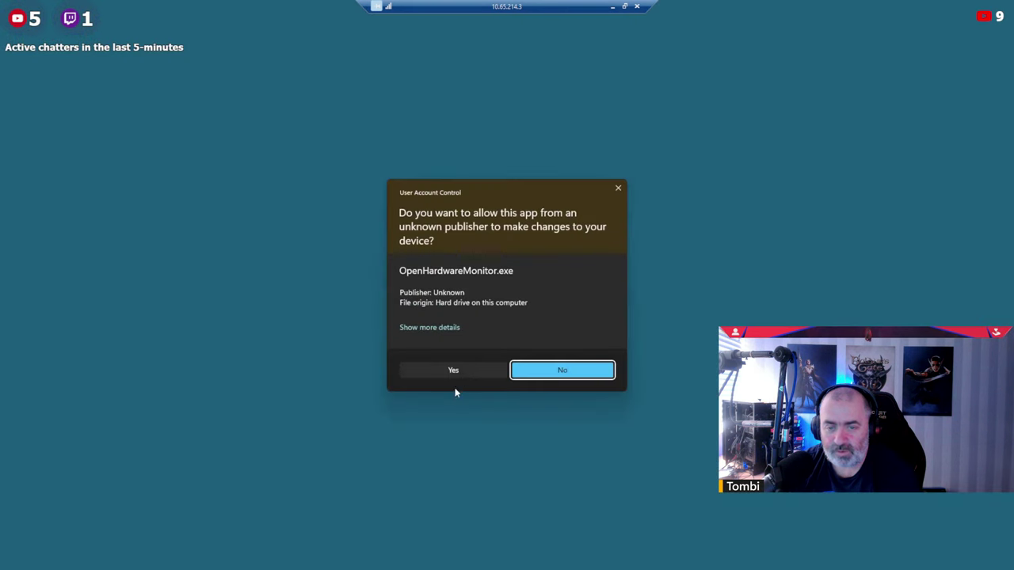
{"action": "left_click", "coordinate": [453, 371]}
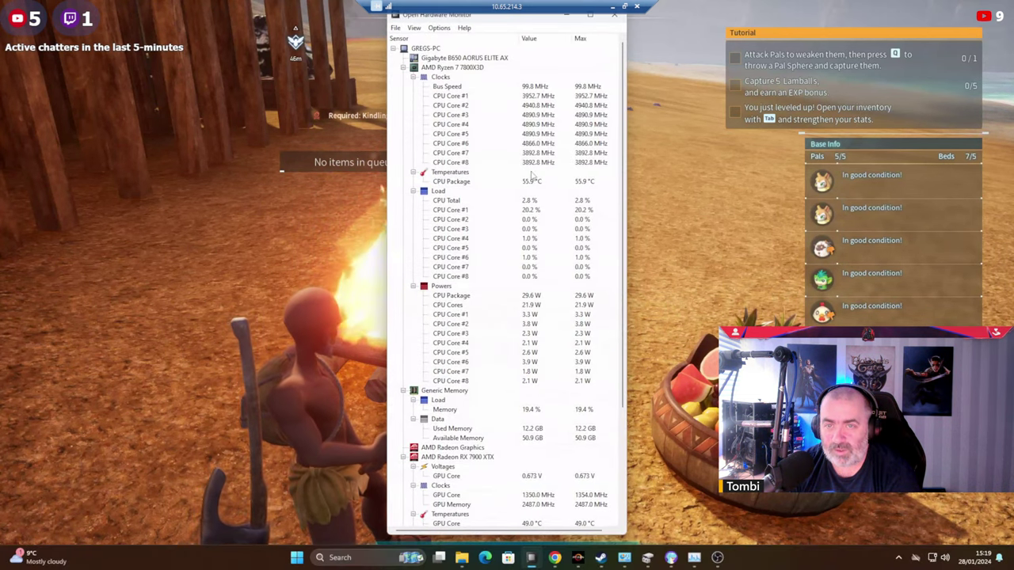
{"action": "left_click_drag", "start_coordinate": [500, 21], "coordinate": [861, 23]}
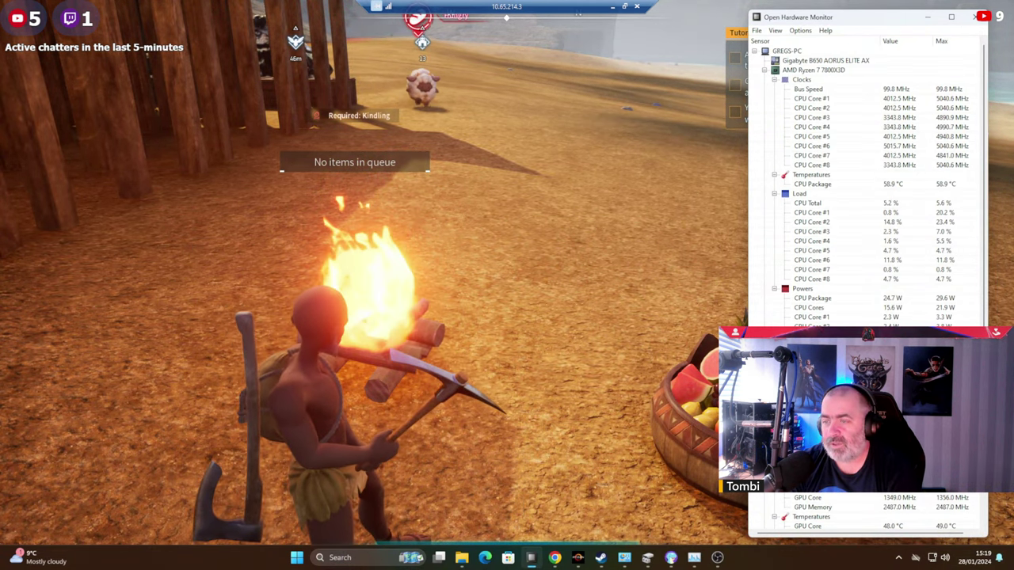
{"action": "scroll", "coordinate": [867, 237], "scroll_direction": "down", "scroll_amount": 5}
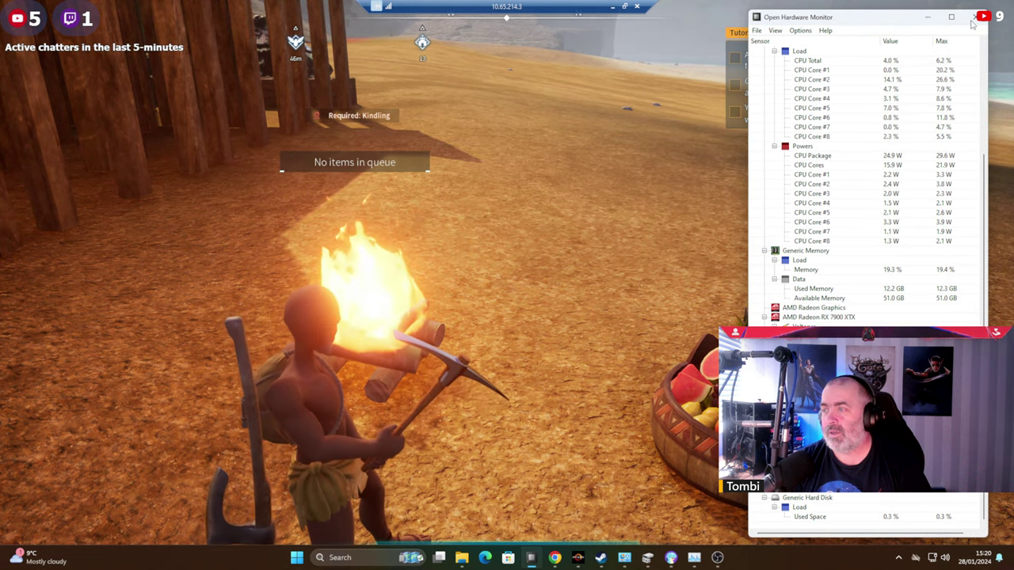
Close Open Hardware Monitor and bring Chrome back to the front.
{"action": "left_click", "coordinate": [973, 20]}
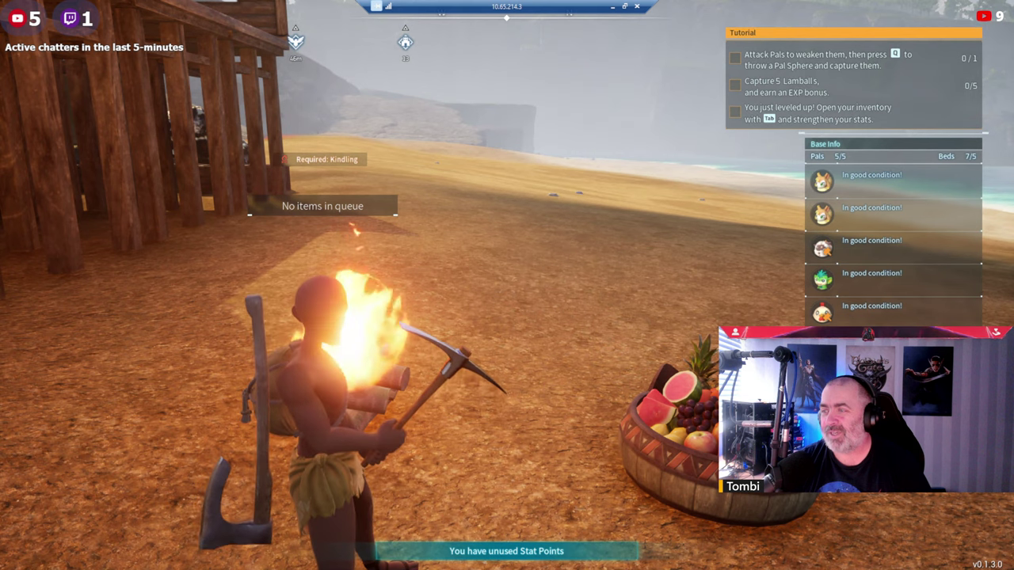
{"action": "key", "text": "super"}
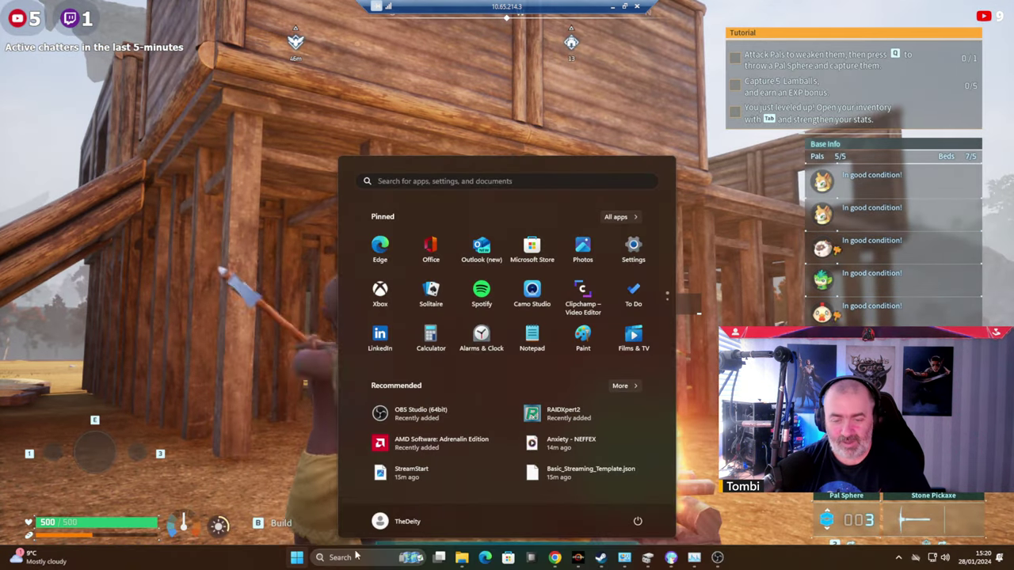
{"action": "left_click", "coordinate": [554, 557]}
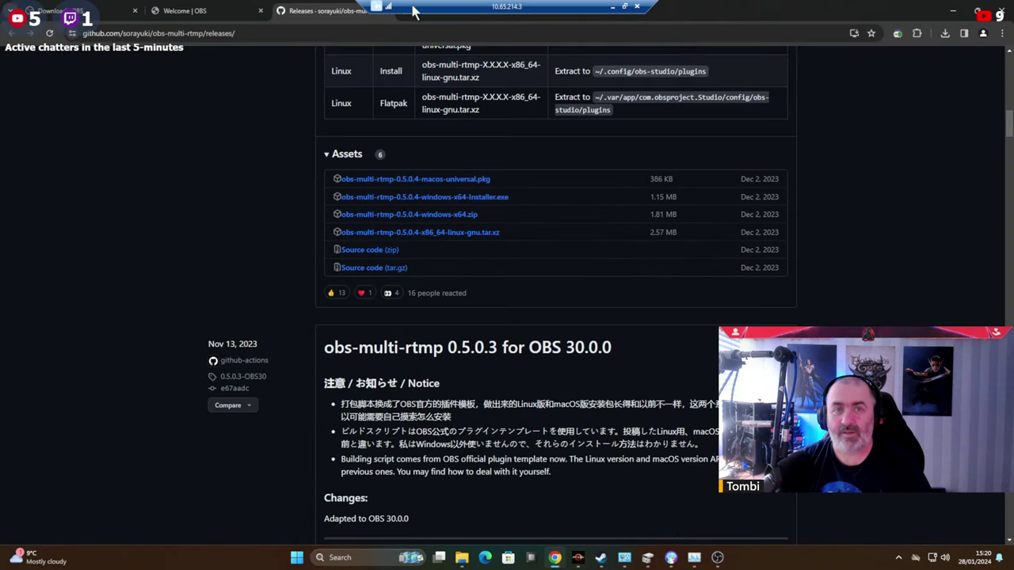
Search Google for '1080p picture of a potato with a hat'.
{"action": "left_click", "coordinate": [63, 10]}
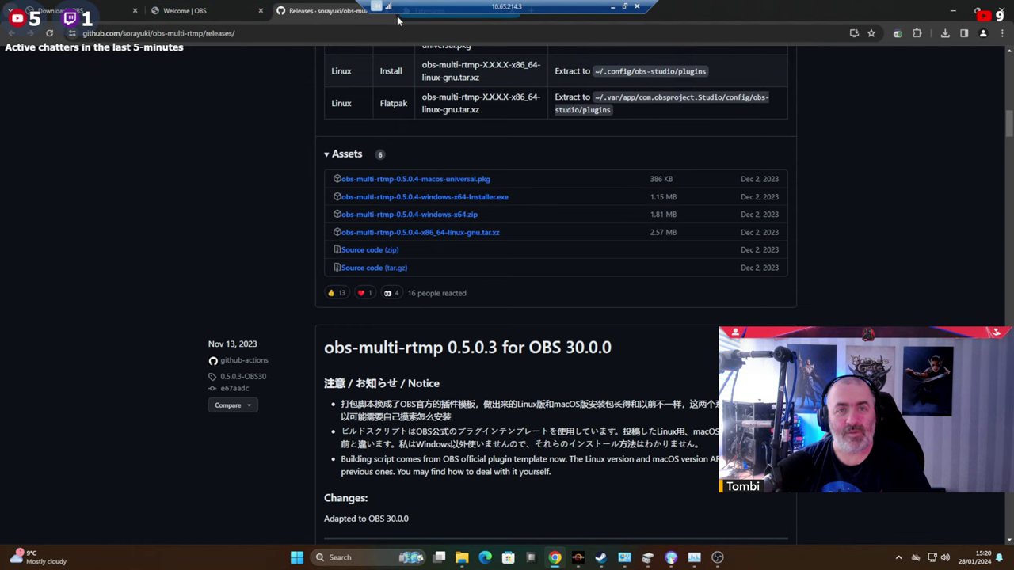
{"action": "key", "text": "ctrl+l"}
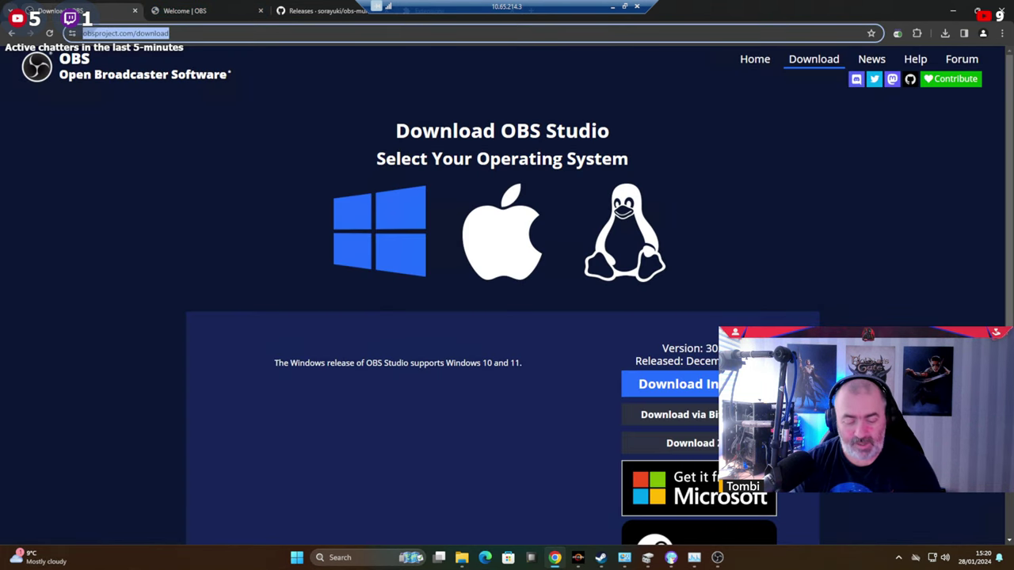
{"action": "type", "text": "10"}
{"action": "type", "text": "8"}
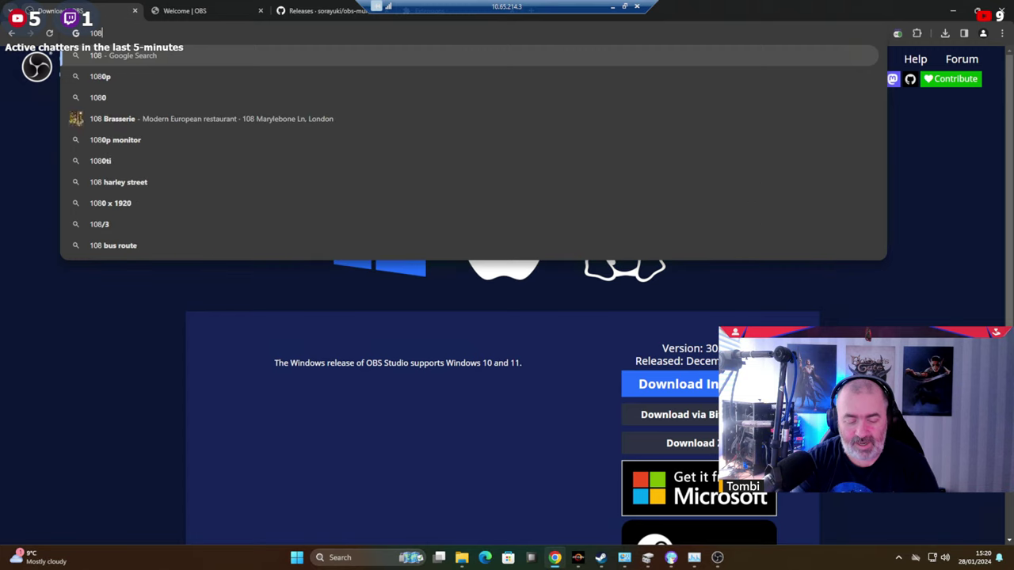
{"action": "type", "text": "0p picture "}
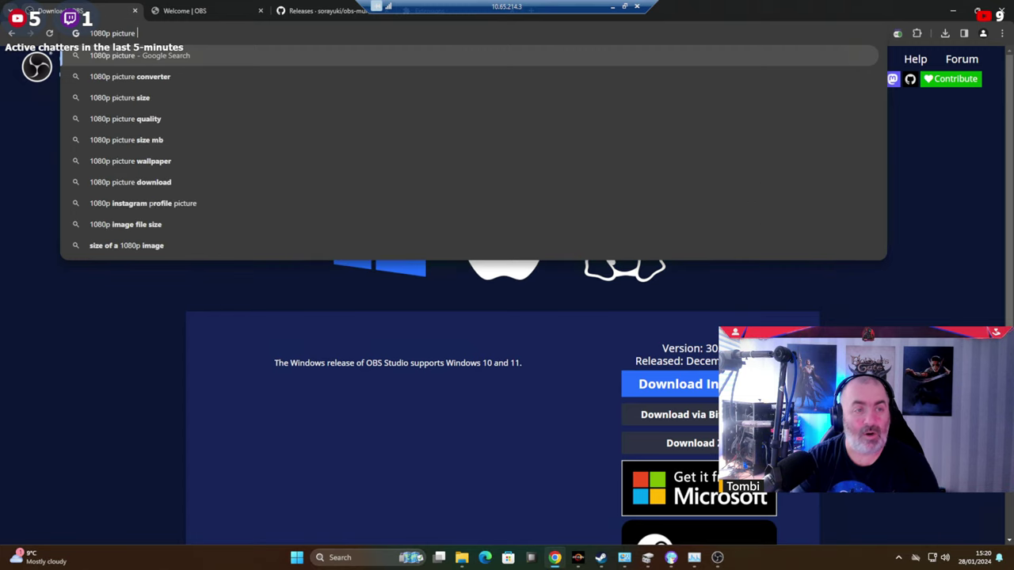
{"action": "type", "text": "of a potato"}
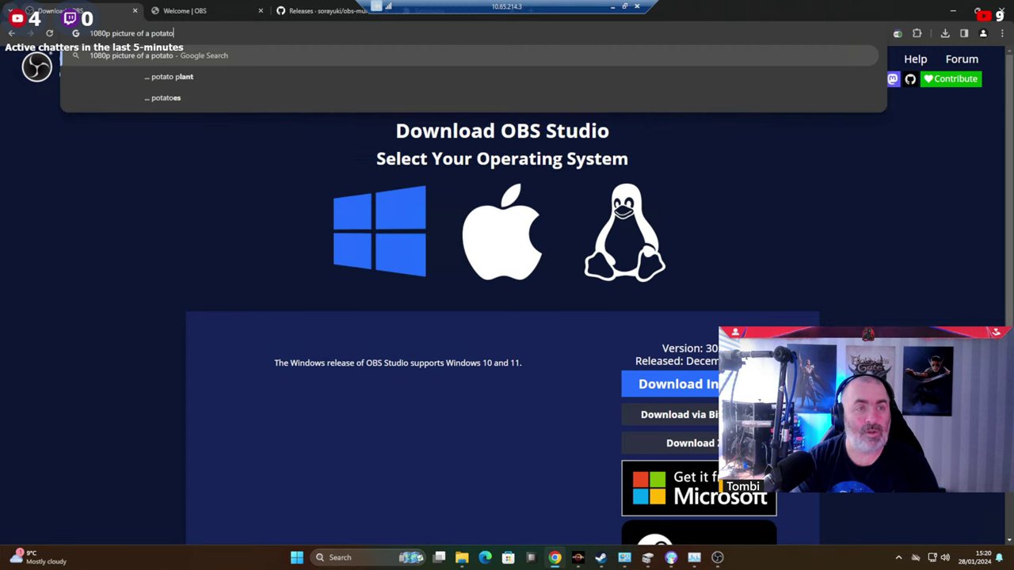
{"action": "type", "text": " with a hat"}
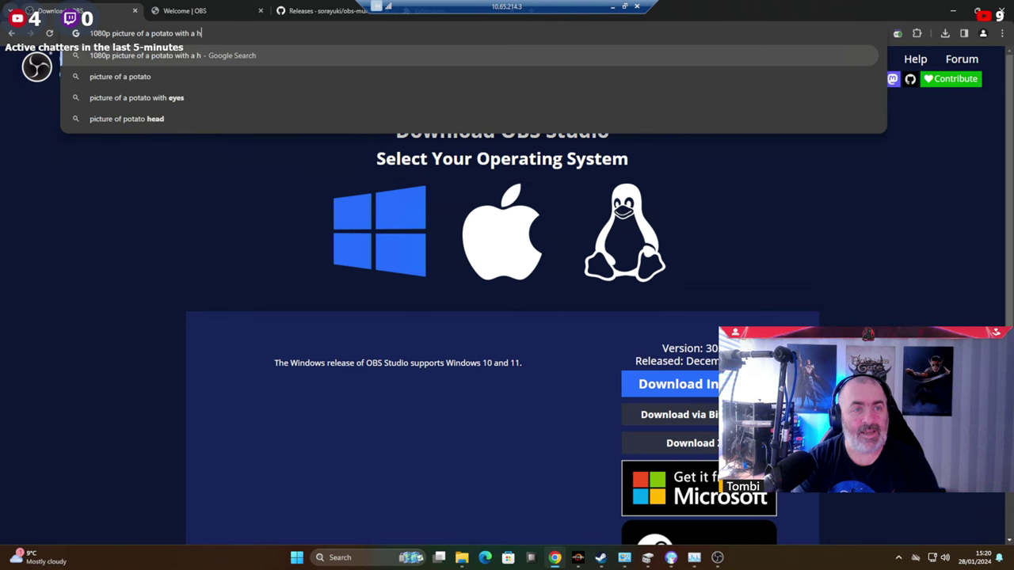
{"action": "key", "text": "Return"}
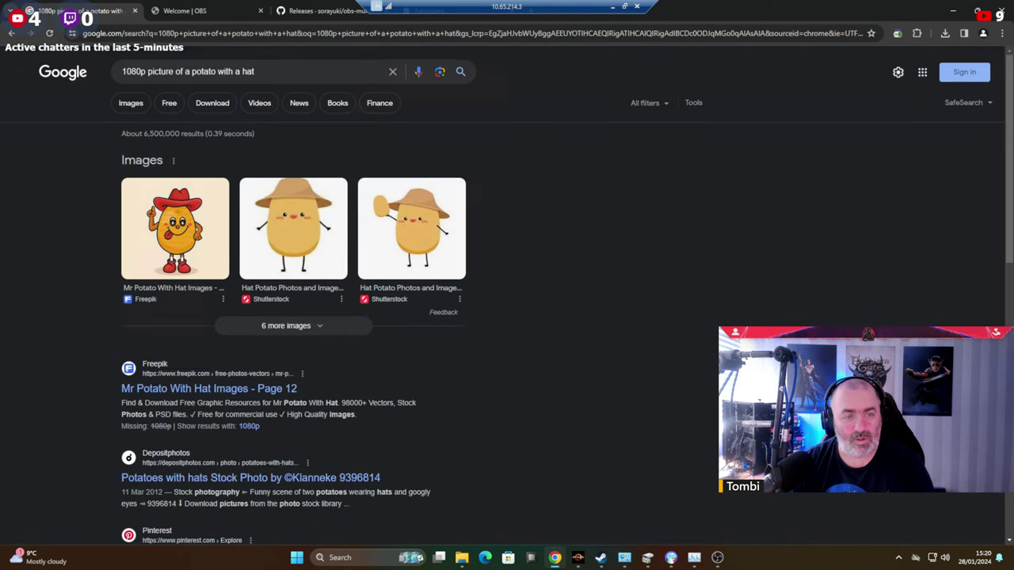
Preview several image results, including the 123RF cowboy-hat potato and Freepik potato art.
{"action": "left_click", "coordinate": [293, 235]}
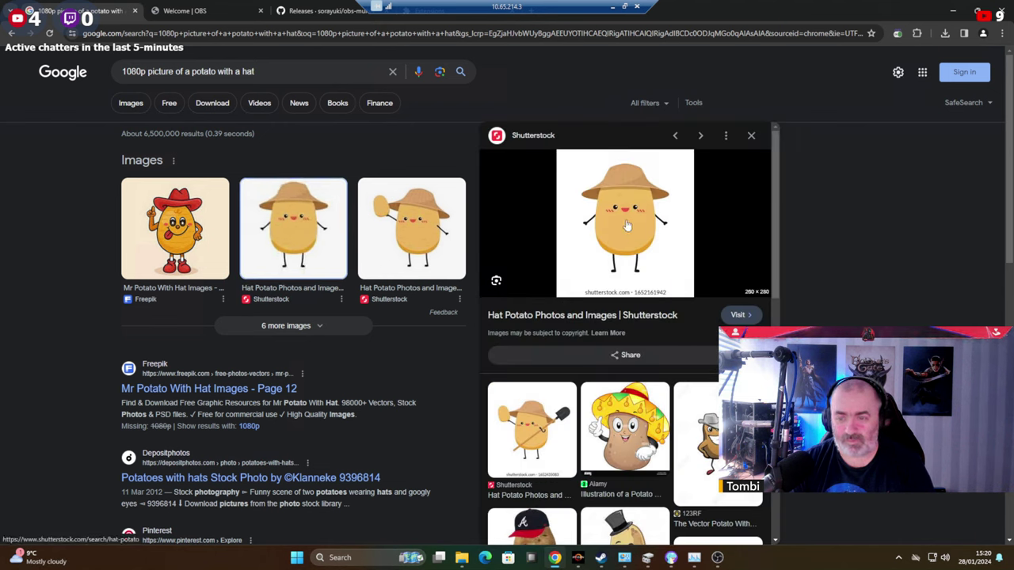
{"action": "scroll", "coordinate": [626, 333], "scroll_direction": "down", "scroll_amount": 3}
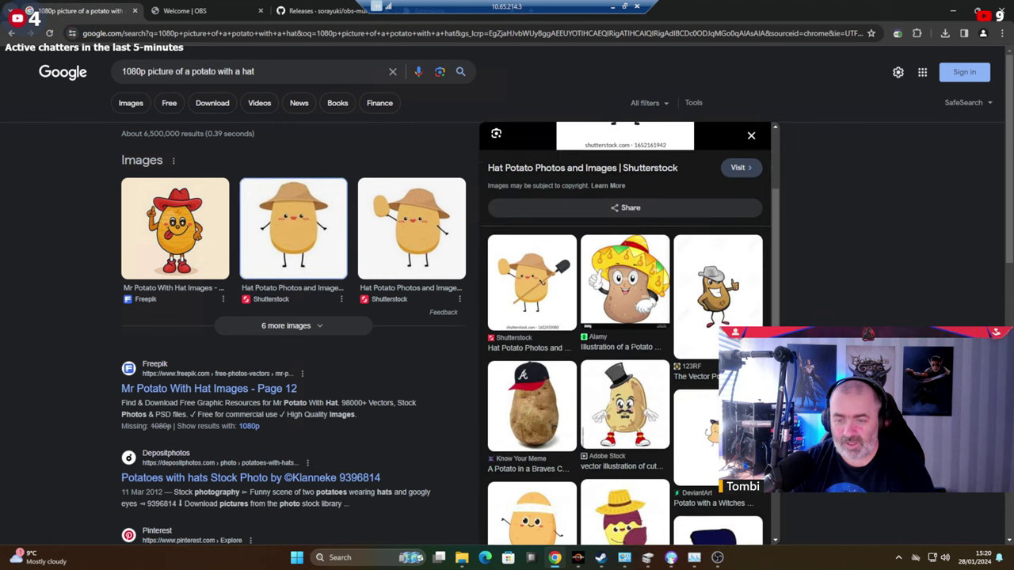
{"action": "scroll", "coordinate": [626, 333], "scroll_direction": "down", "scroll_amount": 2}
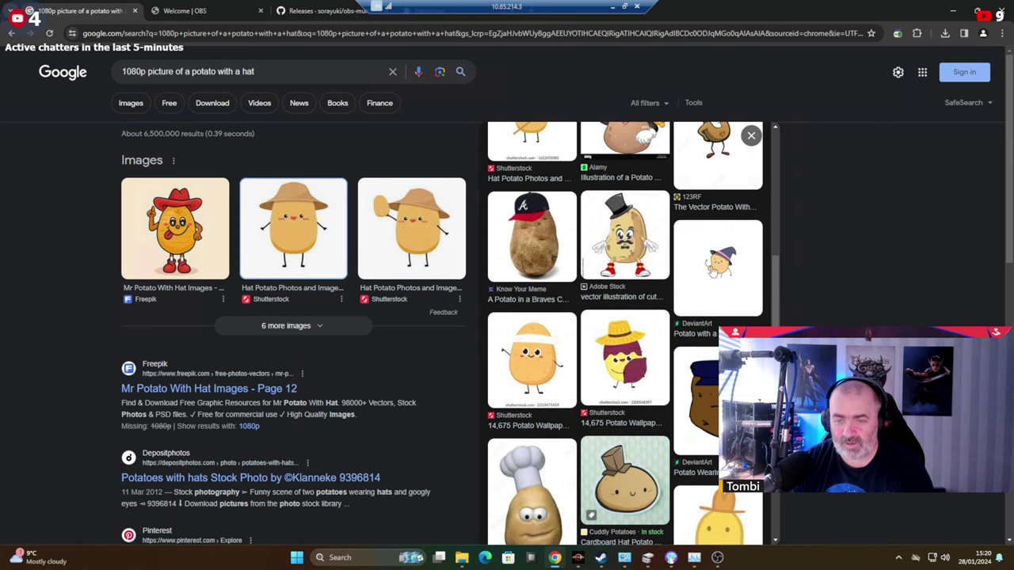
{"action": "scroll", "coordinate": [713, 270], "scroll_direction": "up", "scroll_amount": 4}
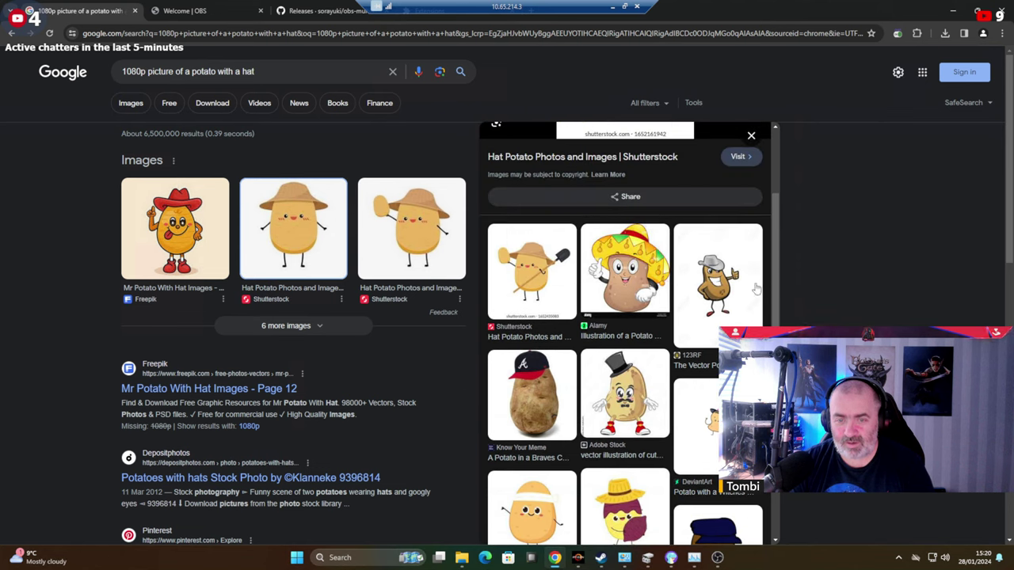
{"action": "left_click", "coordinate": [723, 288]}
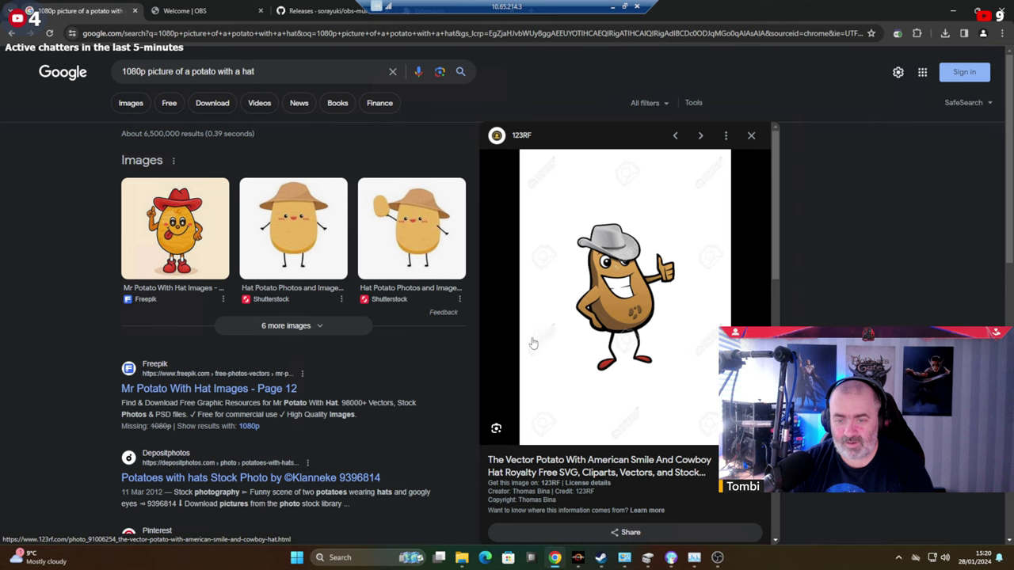
{"action": "left_click", "coordinate": [210, 243]}
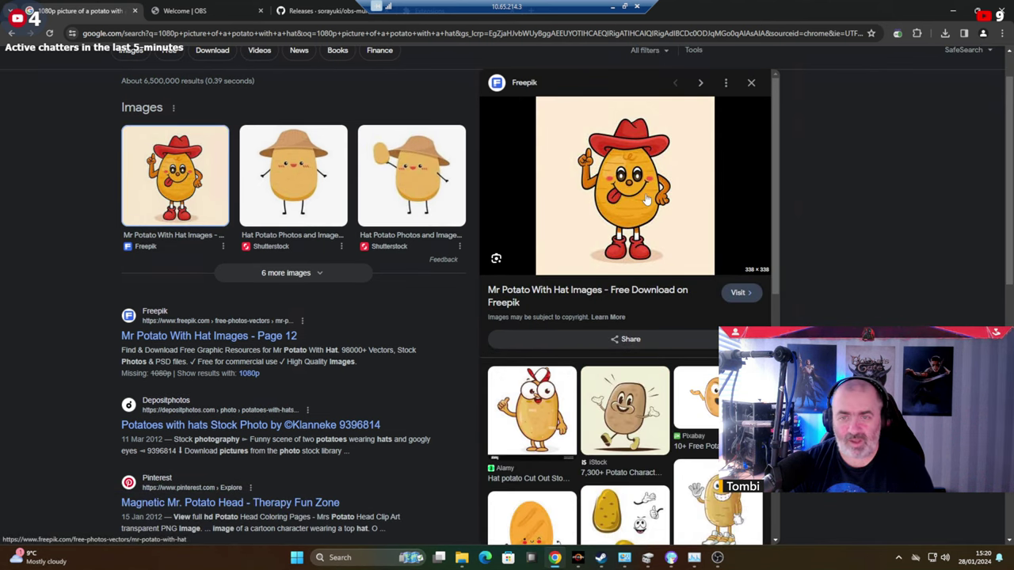
{"action": "scroll", "coordinate": [647, 198], "scroll_direction": "down", "scroll_amount": 3}
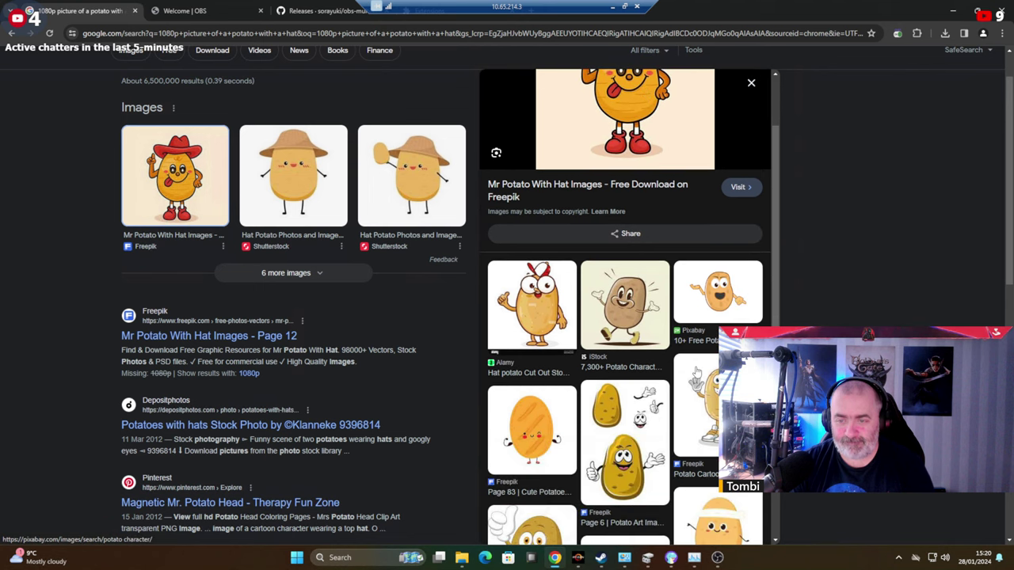
{"action": "left_click", "coordinate": [647, 339]}
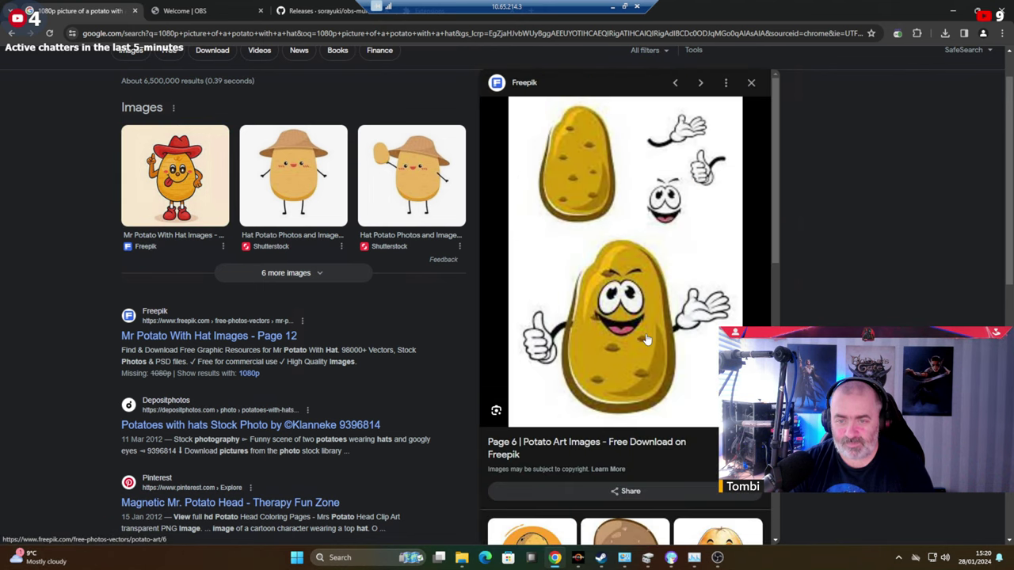
{"action": "scroll", "coordinate": [668, 326], "scroll_direction": "down", "scroll_amount": 3}
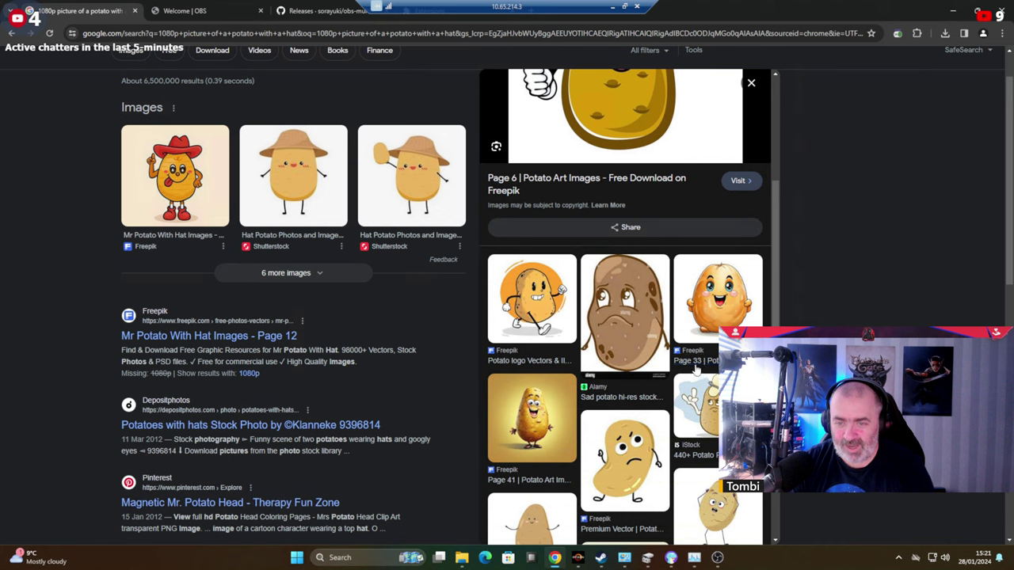
{"action": "scroll", "coordinate": [697, 357], "scroll_direction": "down", "scroll_amount": 1}
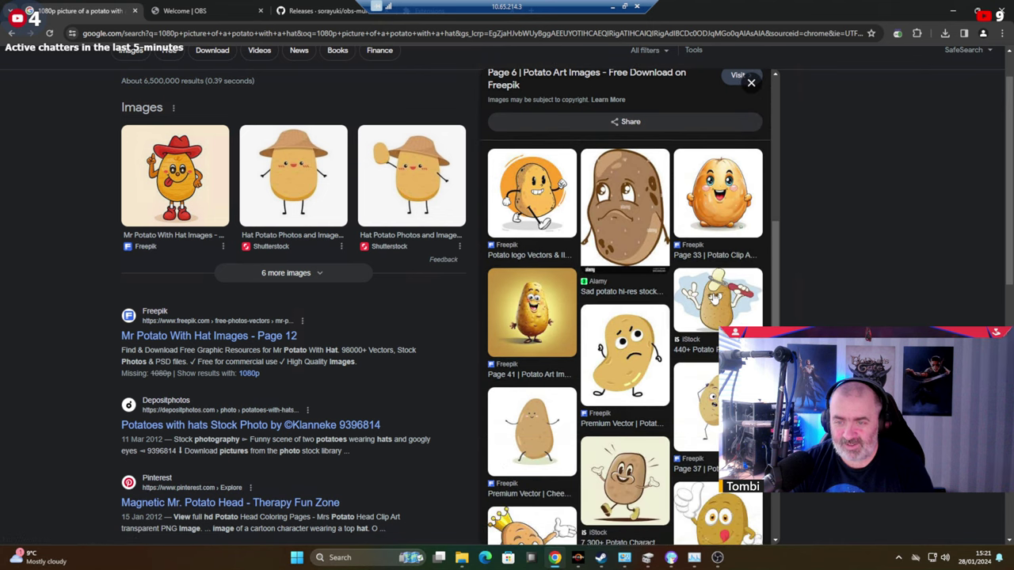
{"action": "left_click", "coordinate": [707, 408]}
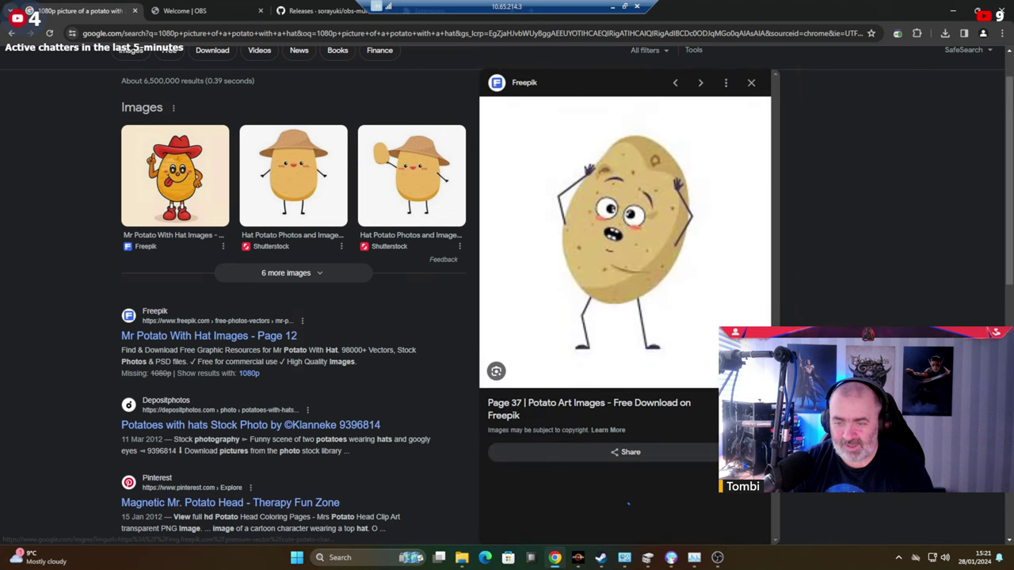
Start saving the potato image and create a Streaming Media folder on the R: drive.
{"action": "right_click", "coordinate": [648, 240]}
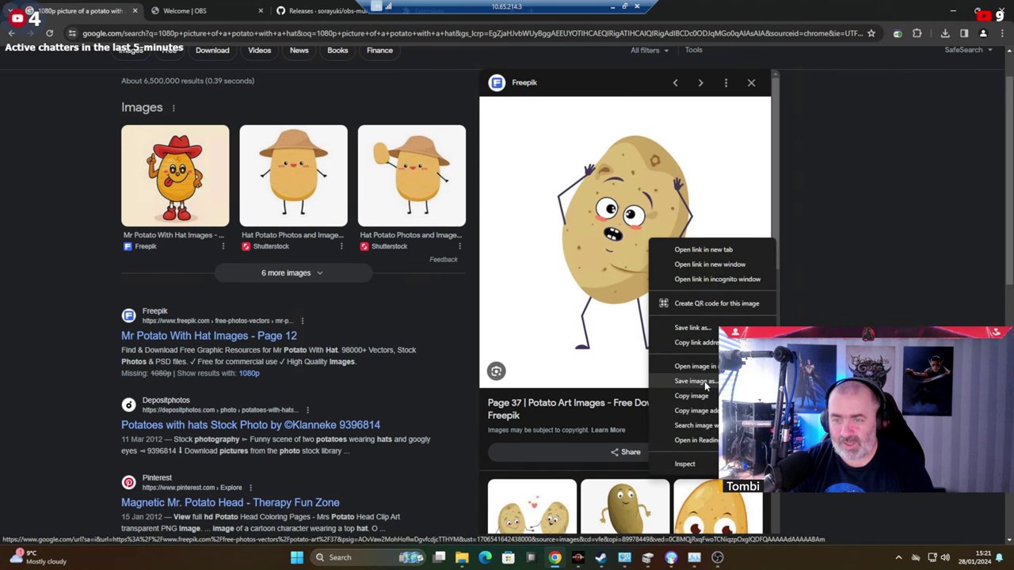
{"action": "left_click", "coordinate": [691, 381]}
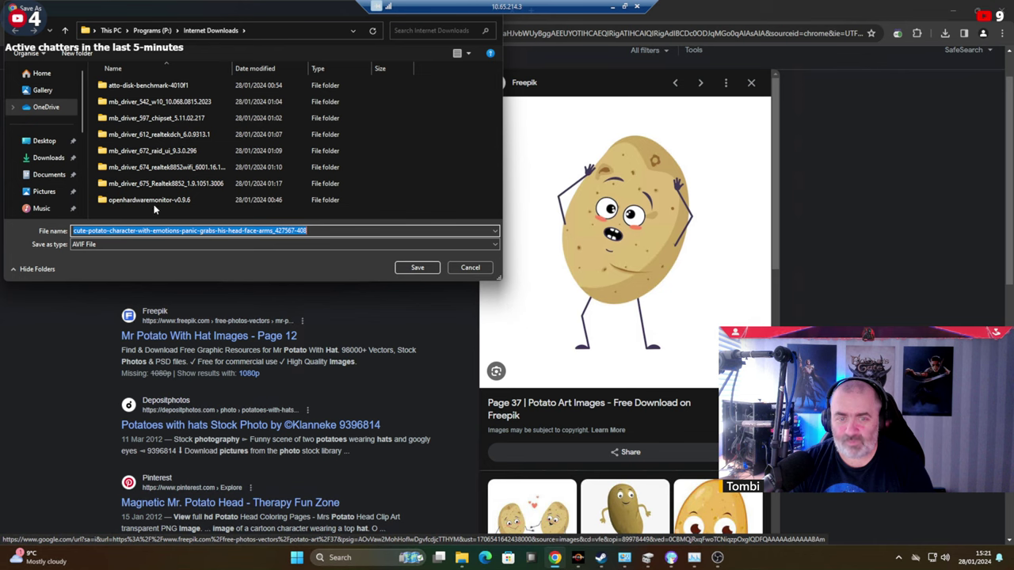
{"action": "scroll", "coordinate": [44, 162], "scroll_direction": "down", "scroll_amount": 10}
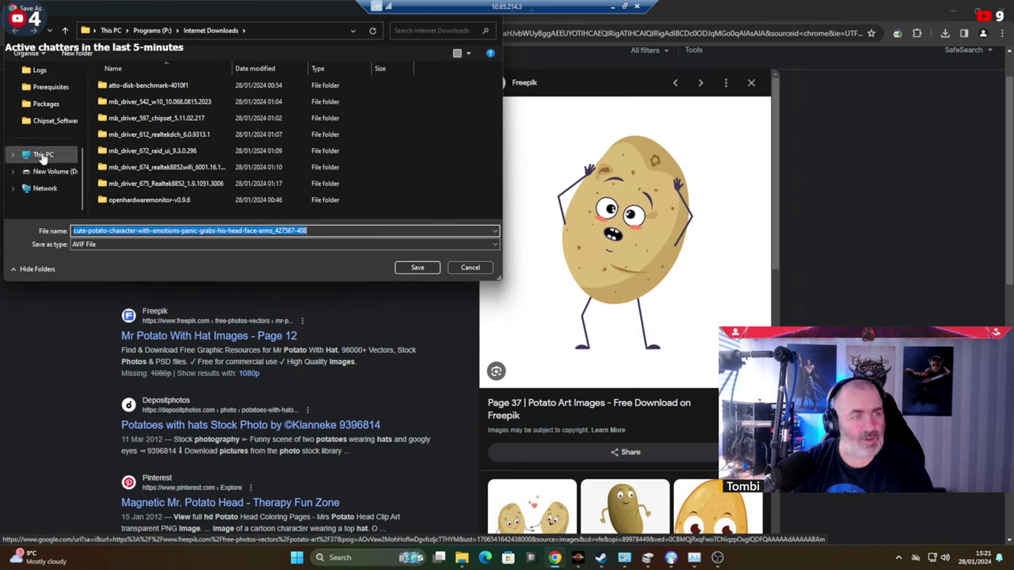
{"action": "left_click", "coordinate": [44, 156]}
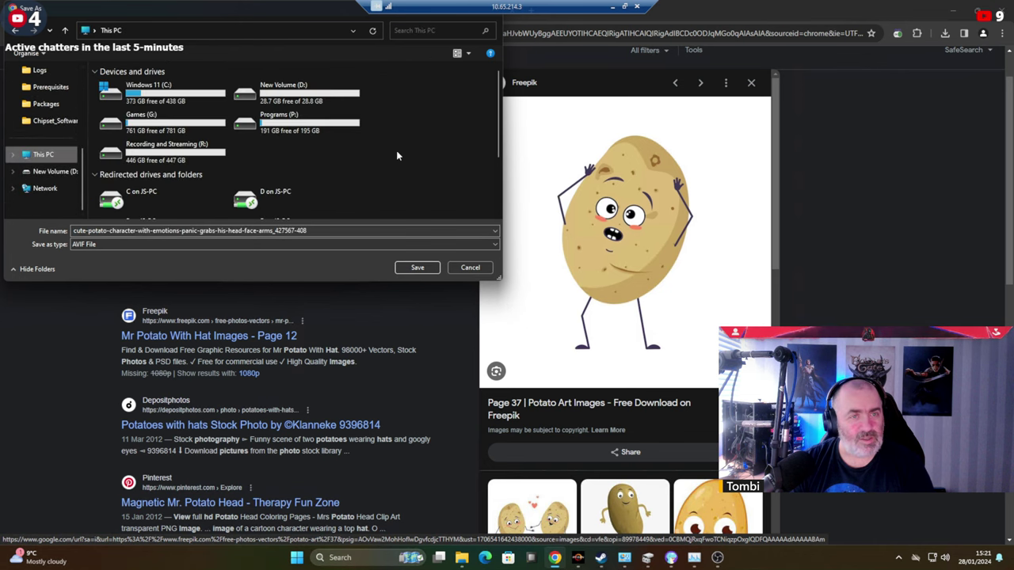
{"action": "double_click", "coordinate": [161, 153]}
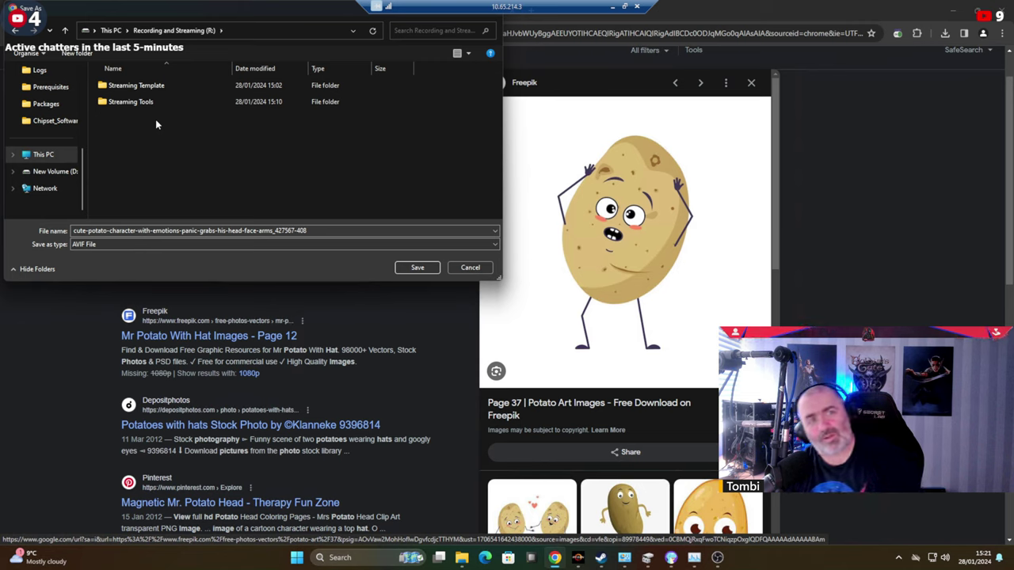
{"action": "right_click", "coordinate": [138, 150]}
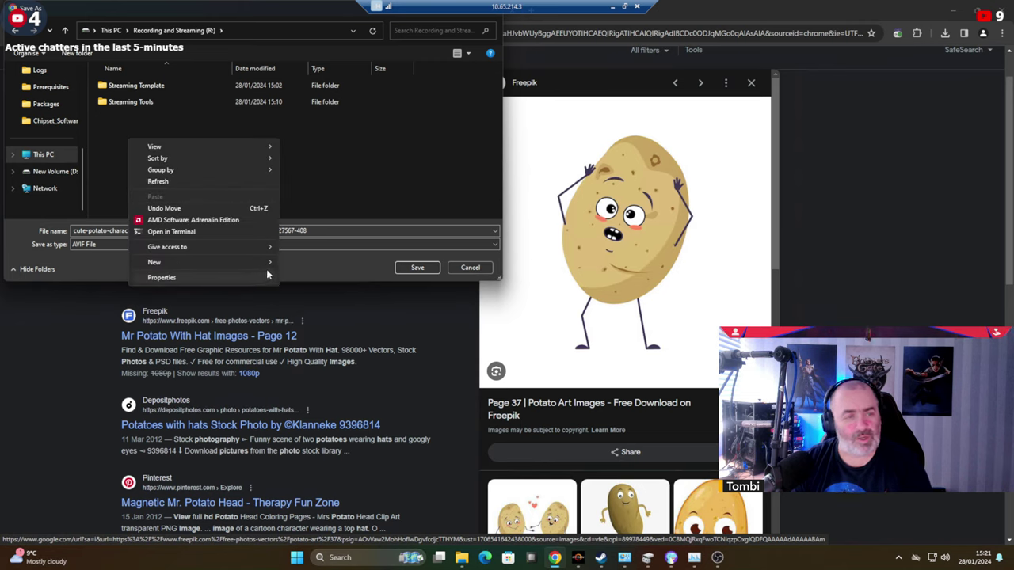
{"action": "mouse_move", "coordinate": [266, 264]}
{"action": "left_click", "coordinate": [303, 264]}
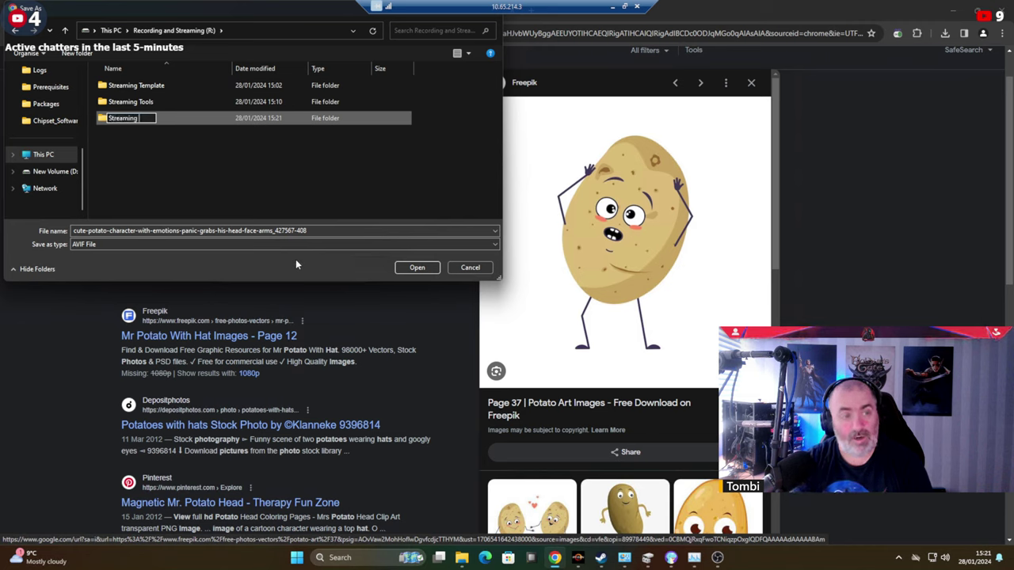
{"action": "type", "text": "Streaming Media"}
{"action": "key", "text": "Return"}
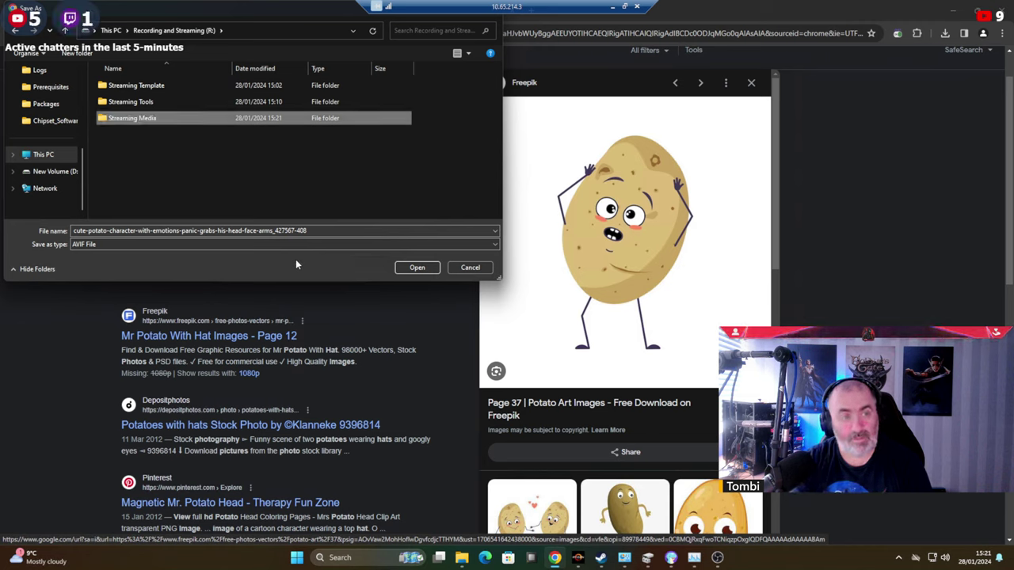
{"action": "double_click", "coordinate": [133, 118]}
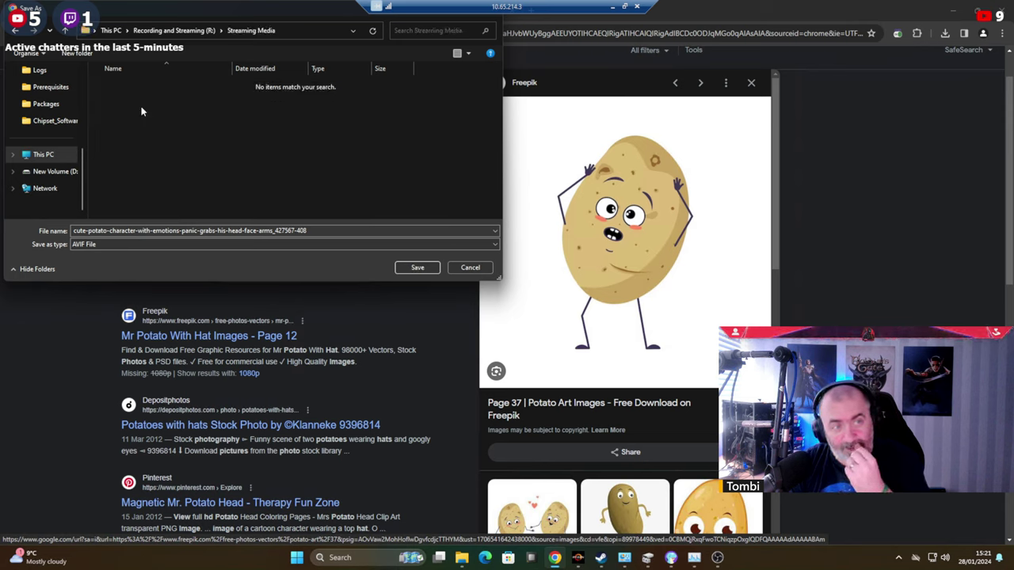
Create an Images subfolder in Streaming Media and save the image there as Potato.
{"action": "right_click", "coordinate": [141, 112]}
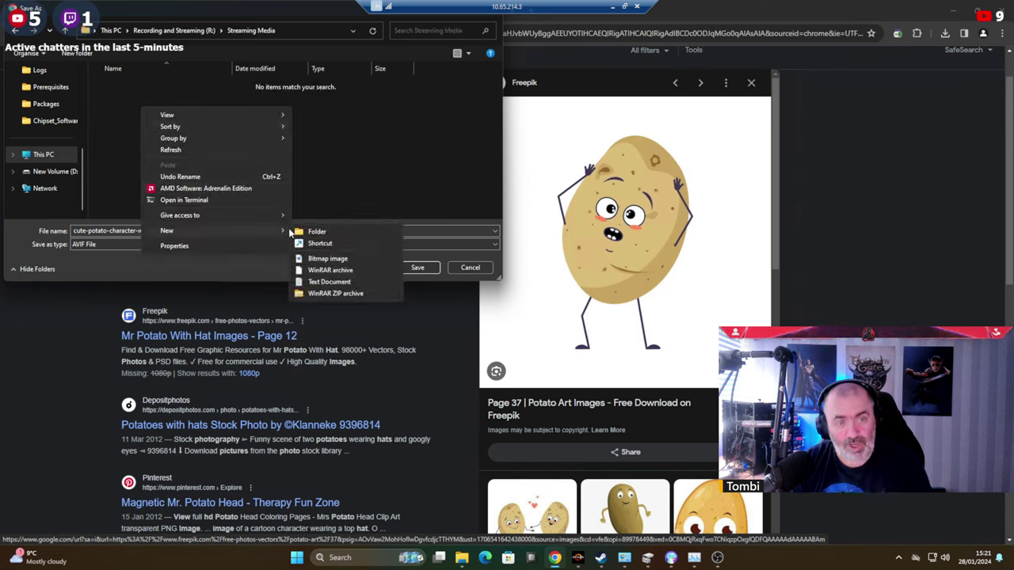
{"action": "left_click", "coordinate": [316, 232]}
{"action": "type", "text": "Imag"}
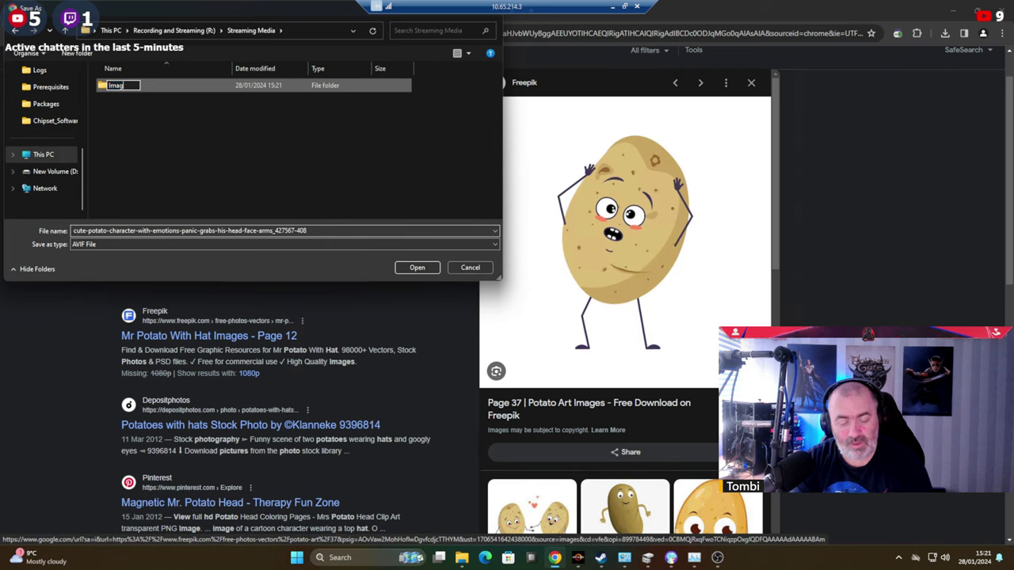
{"action": "type", "text": "es"}
{"action": "key", "text": "Return"}
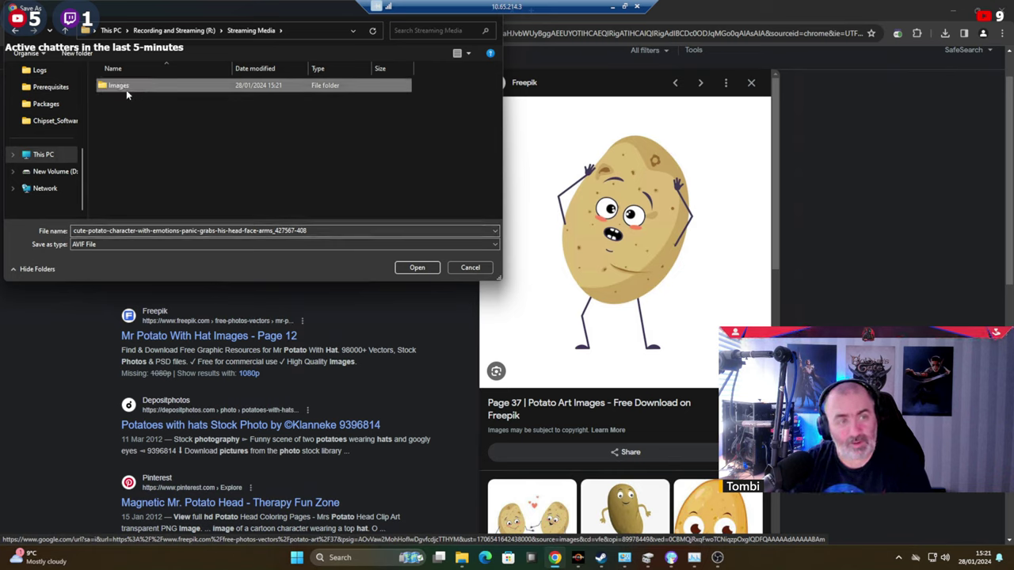
{"action": "double_click", "coordinate": [126, 90]}
{"action": "type", "text": "Potato"}
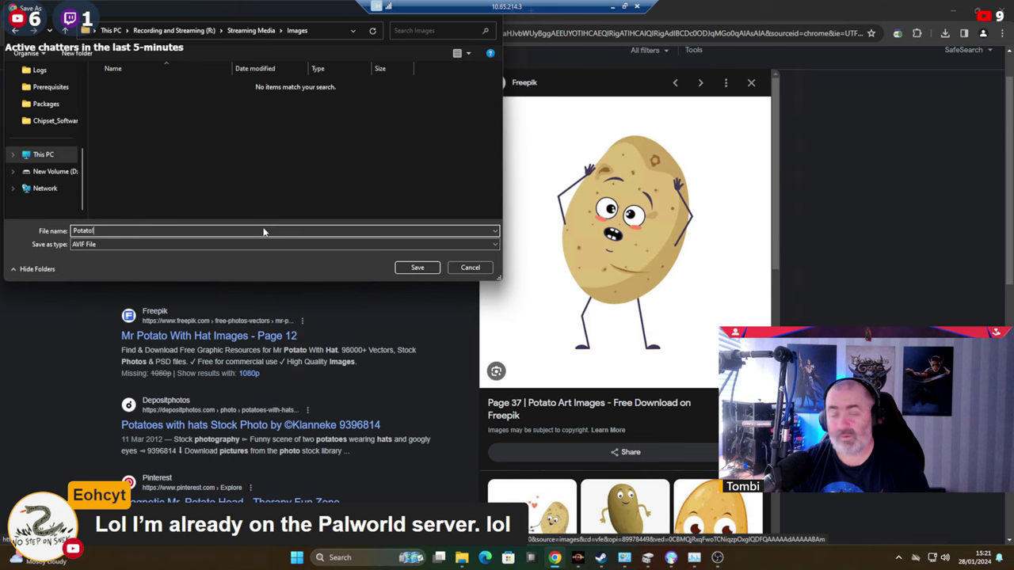
{"action": "key", "text": "Return"}
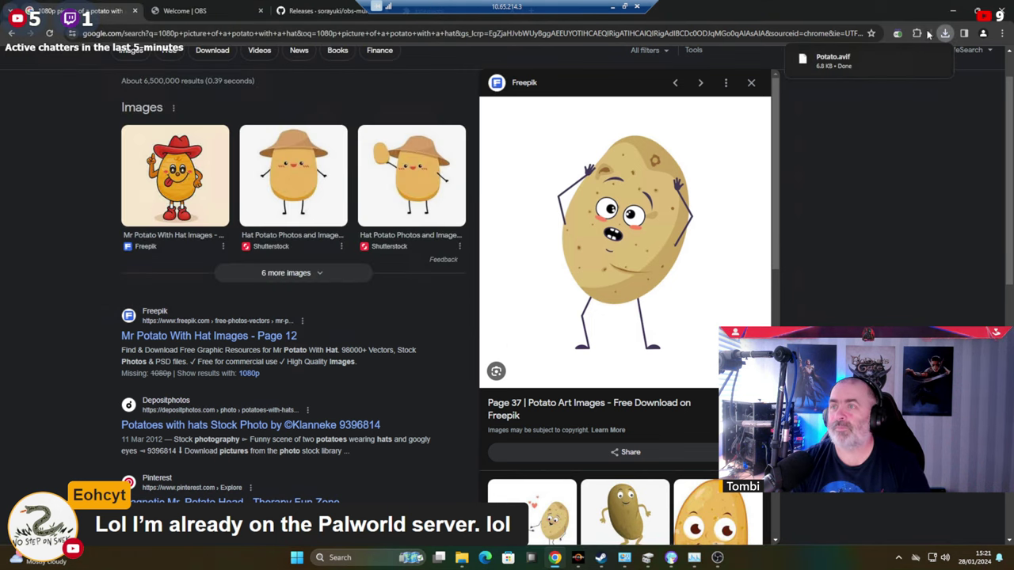
Show Potato.avif in its folder, try it as desktop background, then return to Palworld.
{"action": "left_click", "coordinate": [915, 58]}
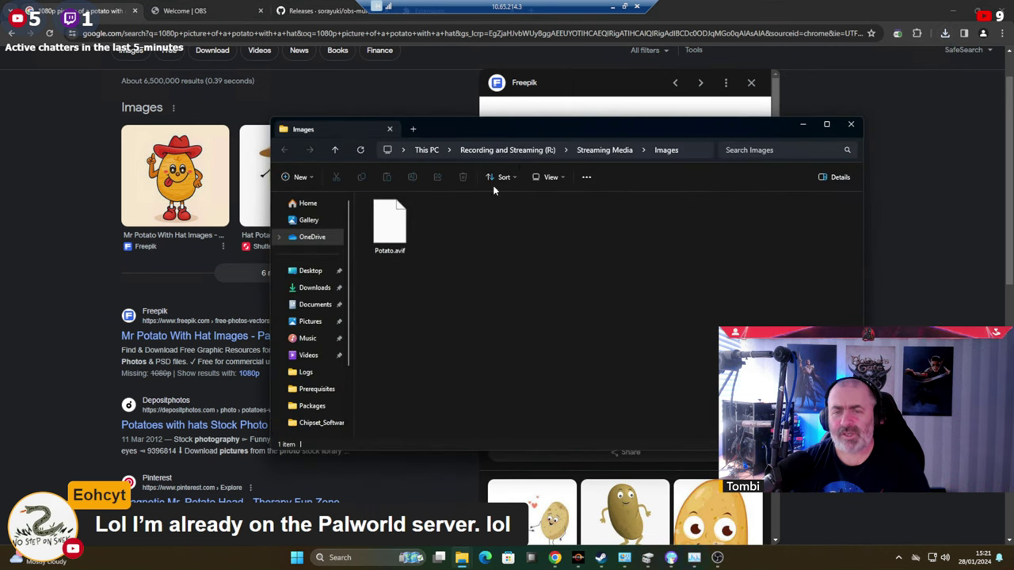
{"action": "right_click", "coordinate": [359, 215]}
{"action": "right_click", "coordinate": [392, 207]}
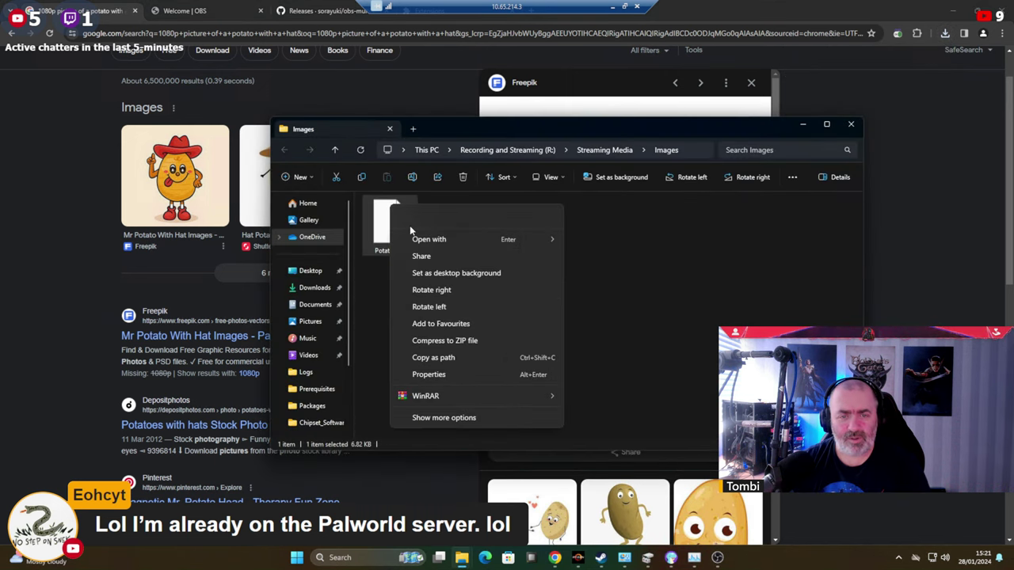
{"action": "left_click", "coordinate": [455, 273]}
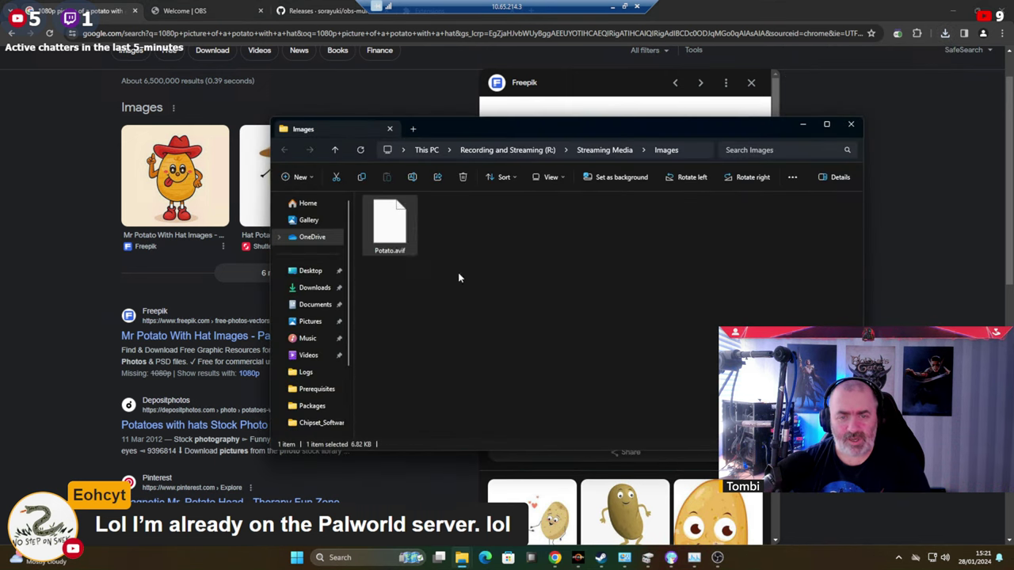
{"action": "left_click", "coordinate": [802, 126]}
{"action": "key", "text": "alt+Tab"}
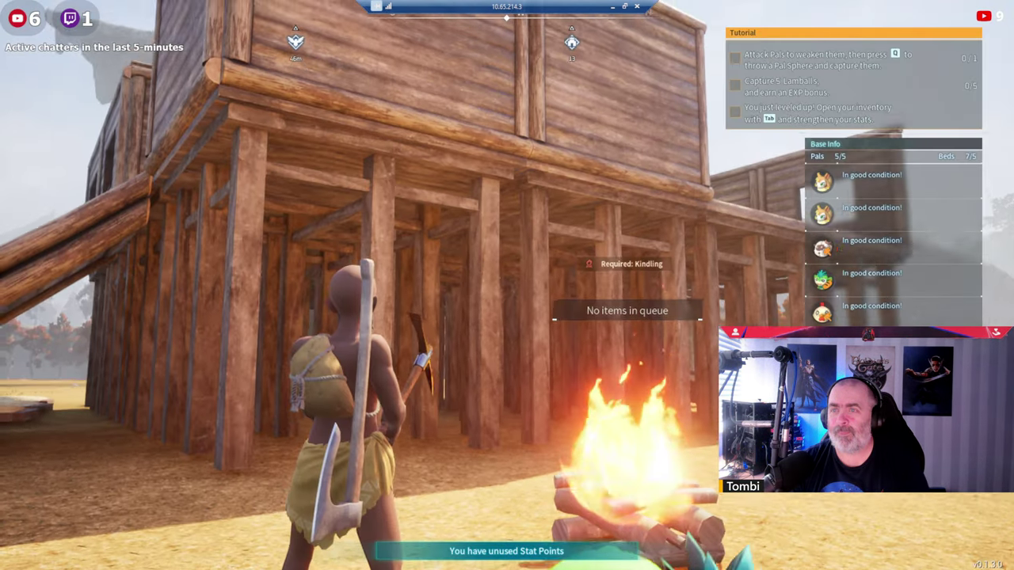
Pause Palworld on its Options menu and bring up the Windows Start menu.
{"action": "key", "text": "Escape"}
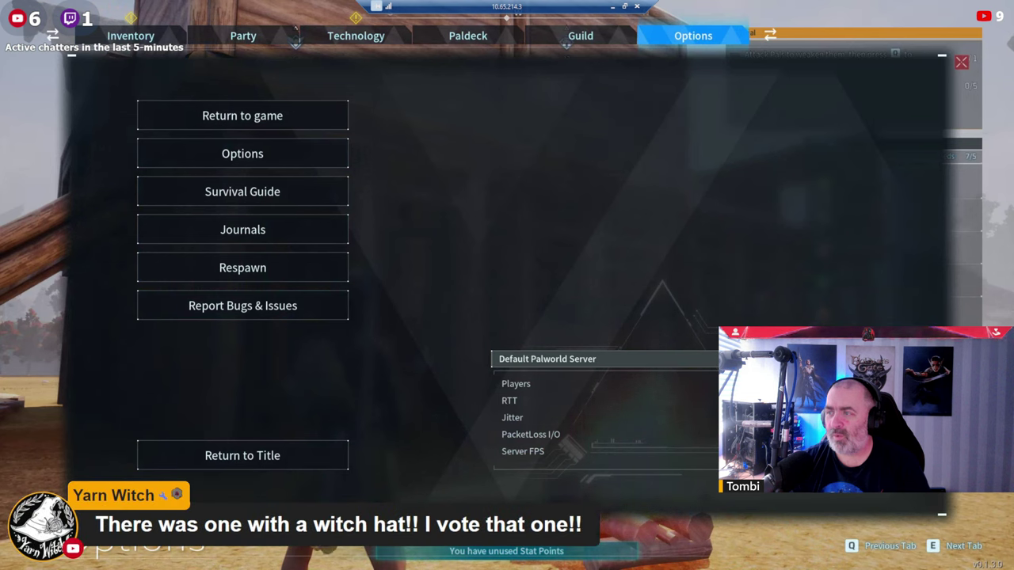
{"action": "key", "text": "super"}
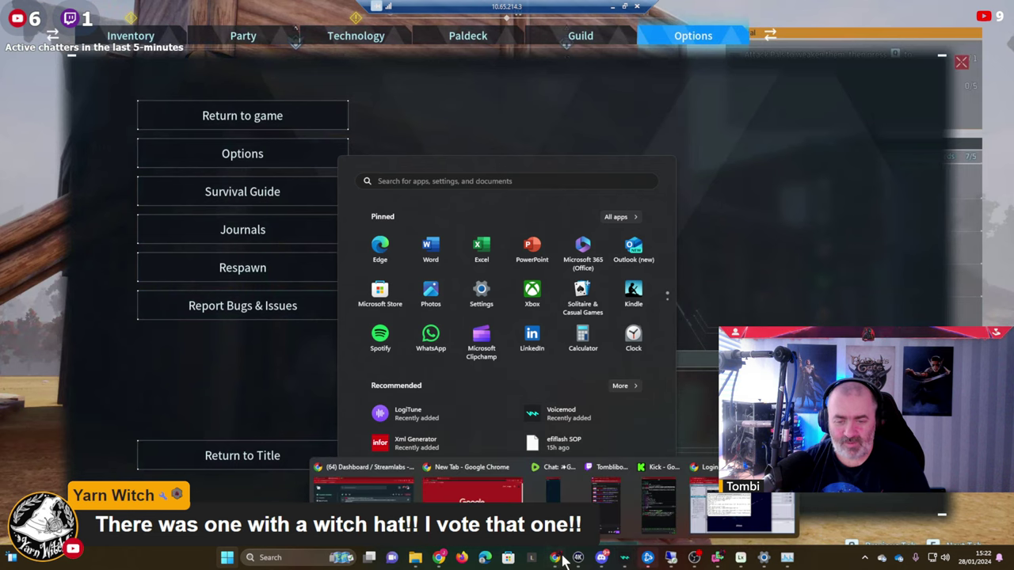
{"action": "left_click", "coordinate": [691, 558]}
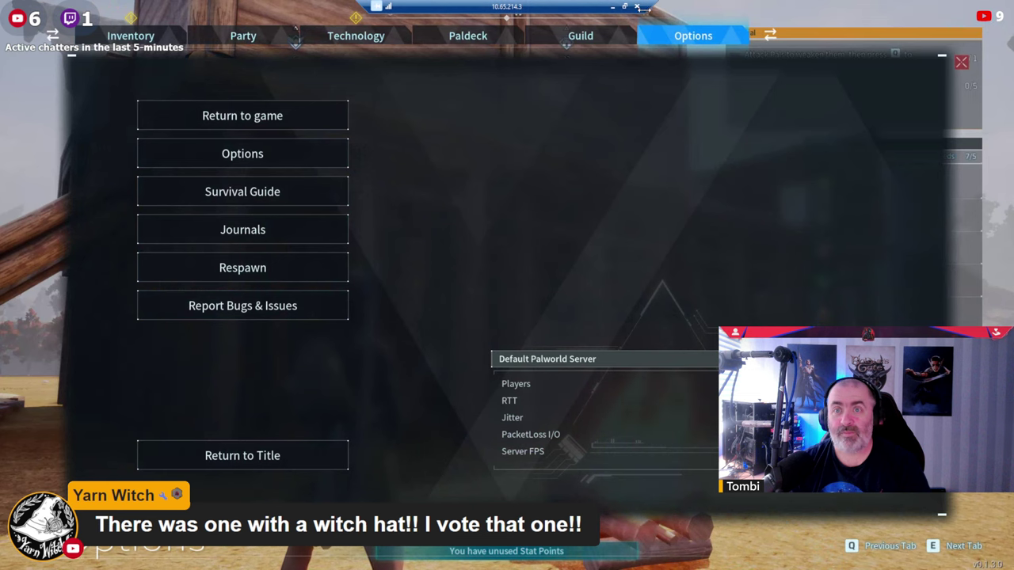
{"action": "key", "text": "super"}
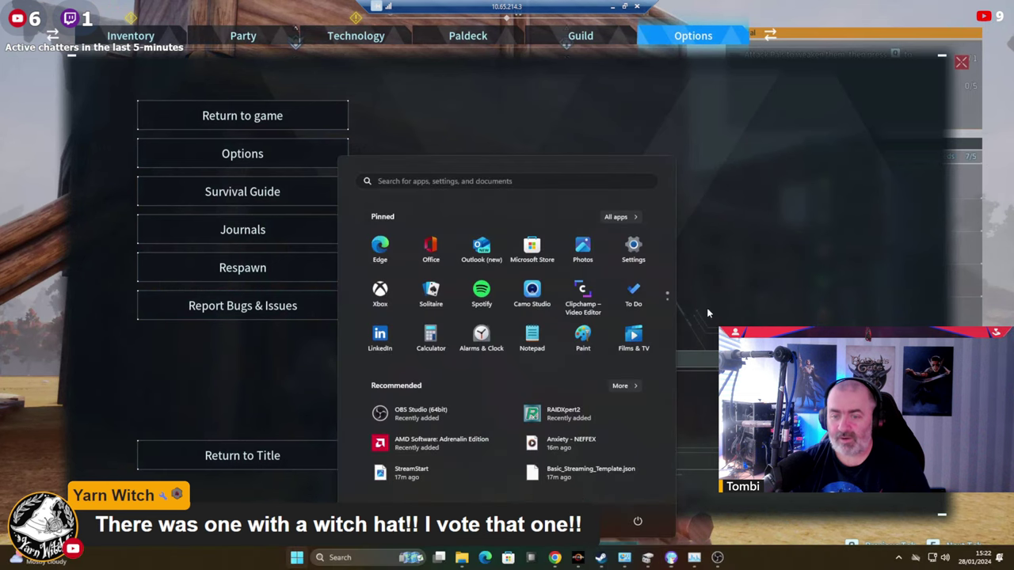
Return to the potato image results and browse through several hat-potato previews.
{"action": "left_click", "coordinate": [552, 559]}
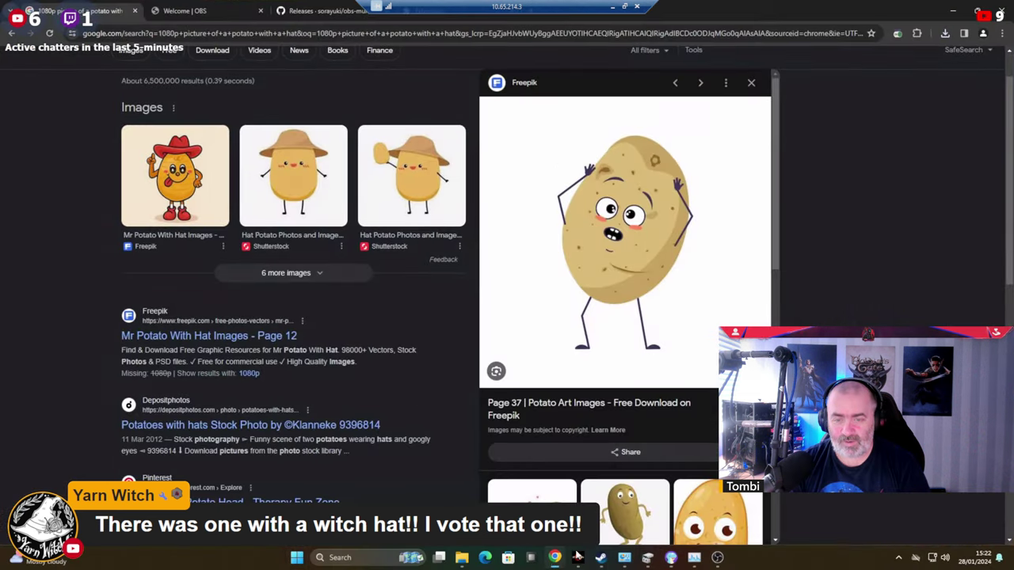
{"action": "scroll", "coordinate": [682, 341], "scroll_direction": "down", "scroll_amount": 5}
{"action": "scroll", "coordinate": [679, 342], "scroll_direction": "down", "scroll_amount": 5}
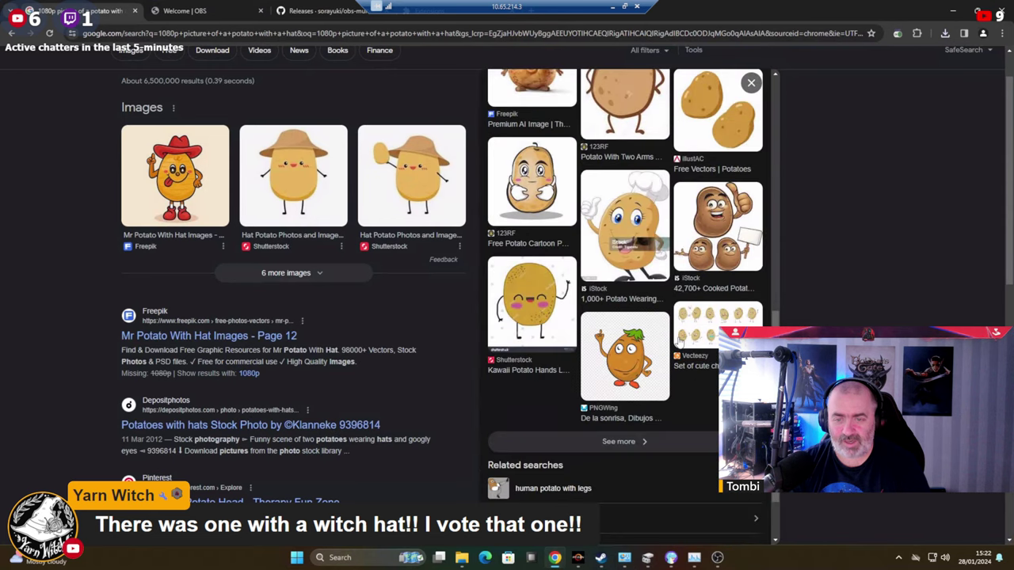
{"action": "scroll", "coordinate": [679, 342], "scroll_direction": "up", "scroll_amount": 5}
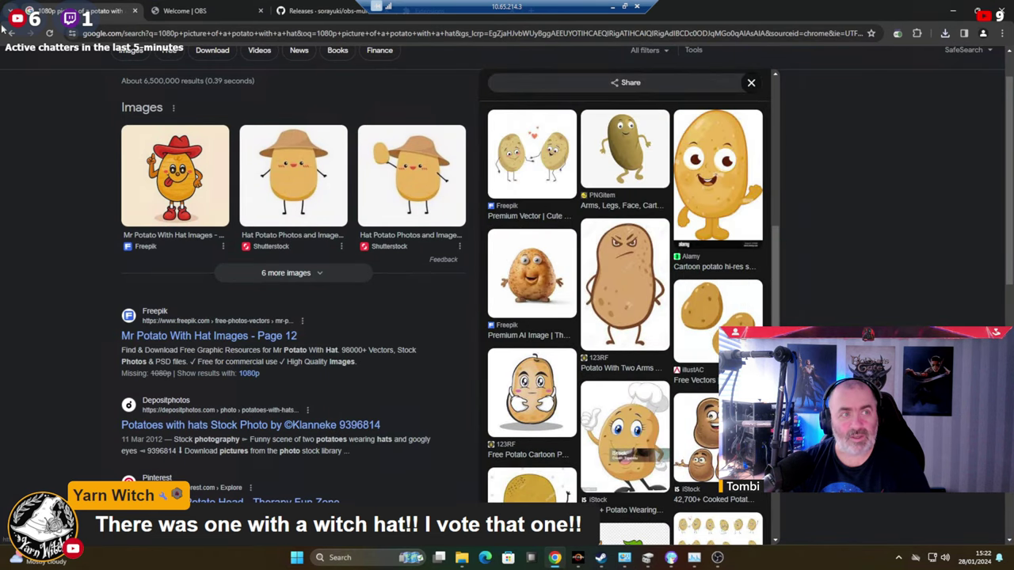
{"action": "left_click", "coordinate": [12, 33]}
{"action": "scroll", "coordinate": [694, 318], "scroll_direction": "down", "scroll_amount": 5}
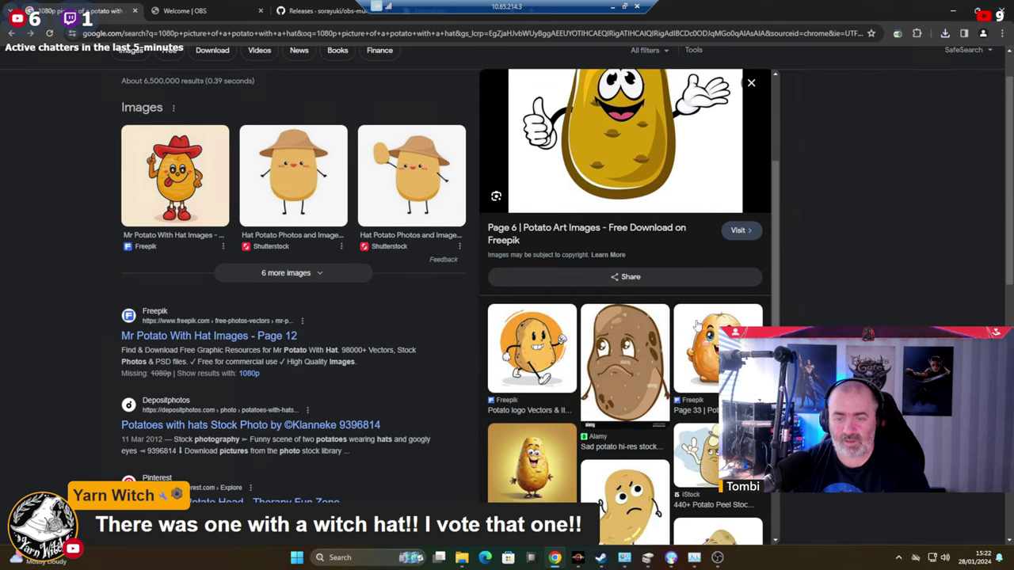
{"action": "scroll", "coordinate": [695, 318], "scroll_direction": "down", "scroll_amount": 5}
{"action": "key", "text": "alt+Left"}
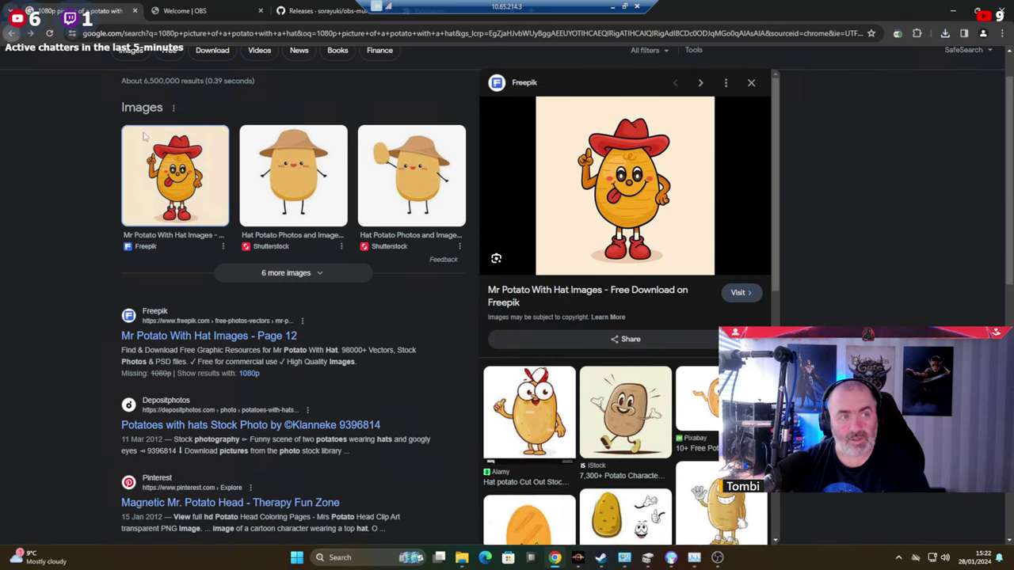
{"action": "scroll", "coordinate": [559, 282], "scroll_direction": "down", "scroll_amount": 5}
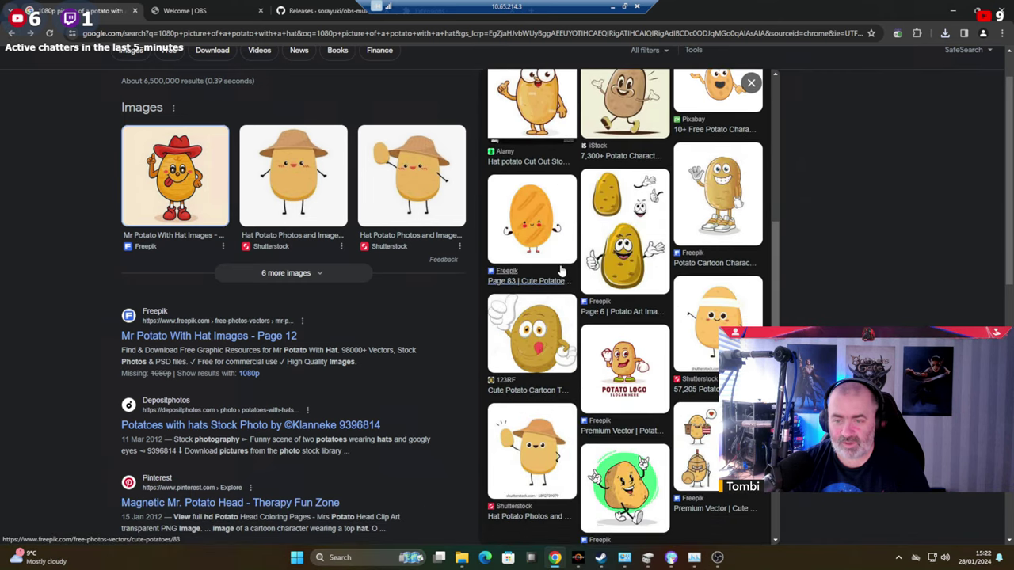
{"action": "scroll", "coordinate": [561, 271], "scroll_direction": "up", "scroll_amount": 3}
{"action": "scroll", "coordinate": [561, 271], "scroll_direction": "up", "scroll_amount": 2}
{"action": "key", "text": "alt+Left"}
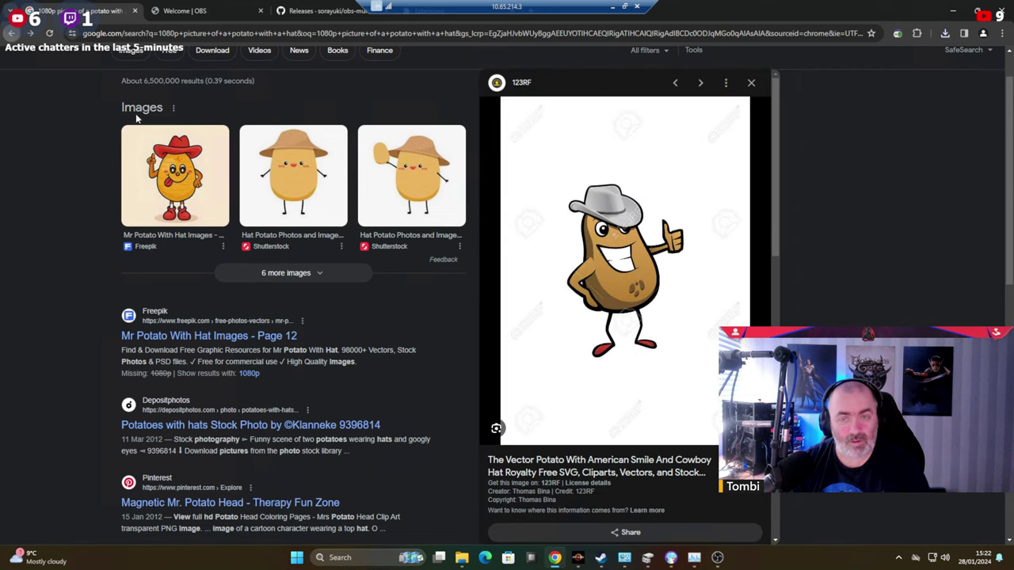
{"action": "scroll", "coordinate": [657, 258], "scroll_direction": "down", "scroll_amount": 10}
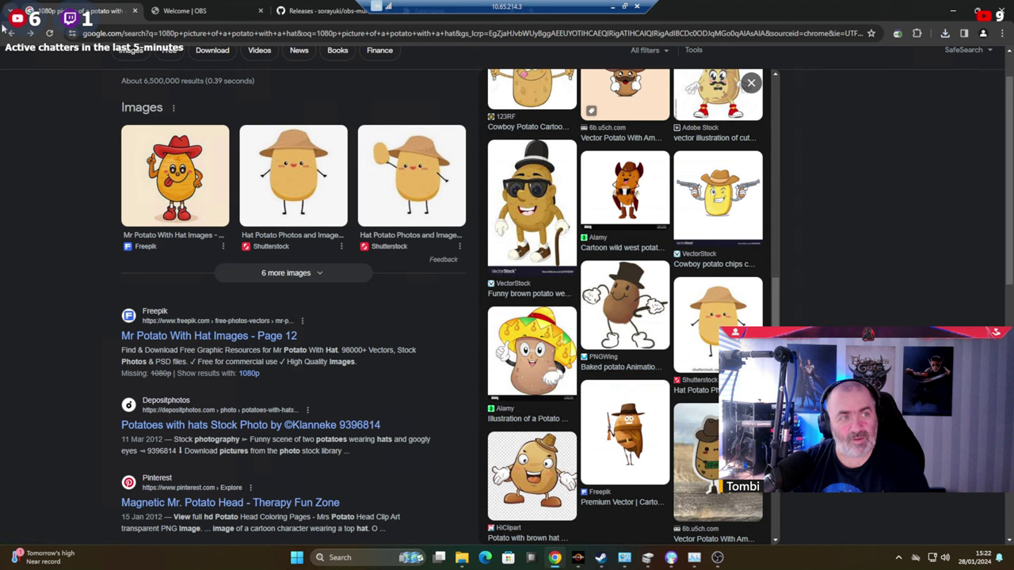
Pick the DeviantArt witch-hat potato and save it as a PNG in the Images folder.
{"action": "left_click", "coordinate": [11, 33]}
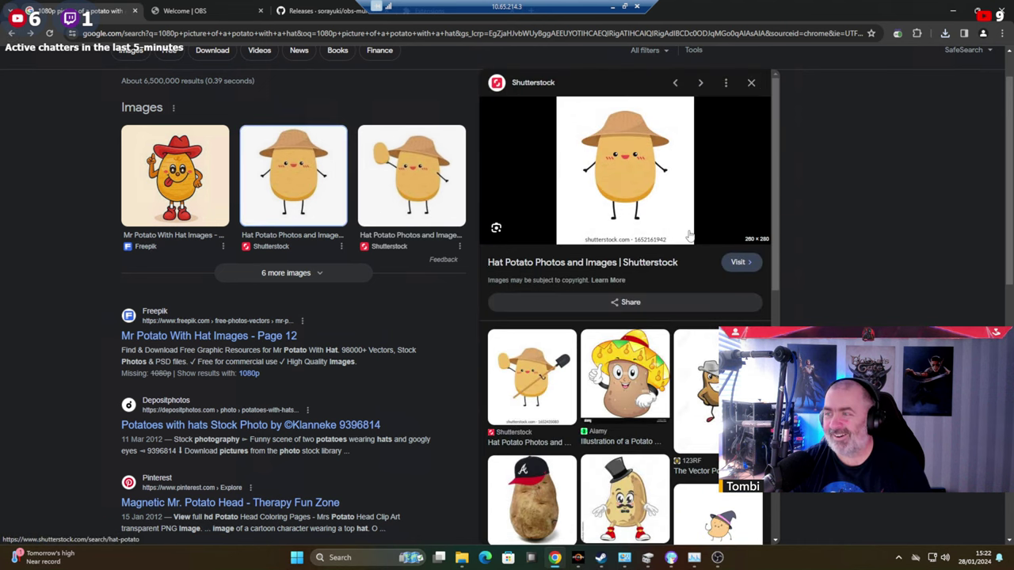
{"action": "scroll", "coordinate": [679, 228], "scroll_direction": "down", "scroll_amount": 3}
{"action": "left_click", "coordinate": [656, 306]}
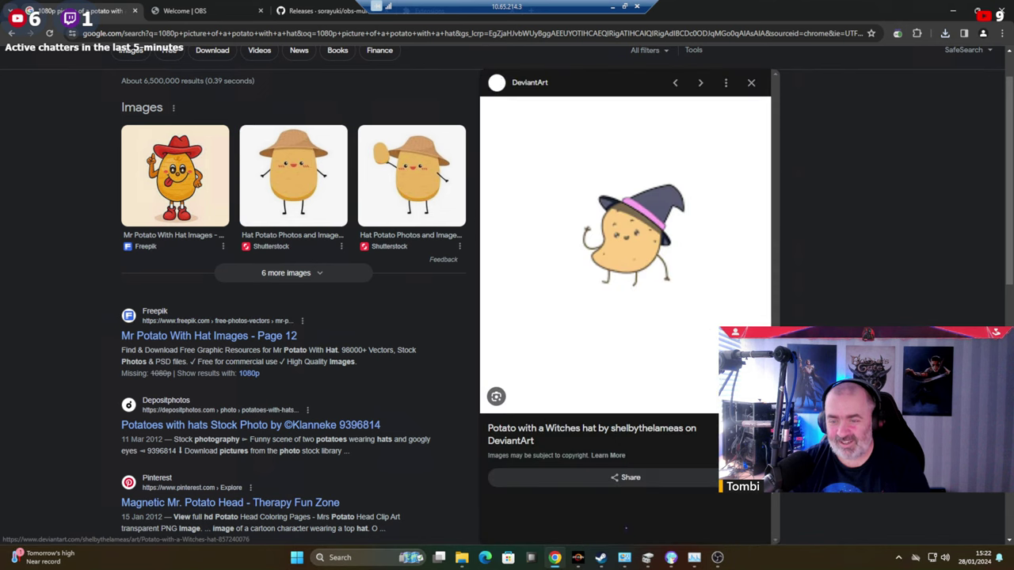
{"action": "right_click", "coordinate": [642, 230]}
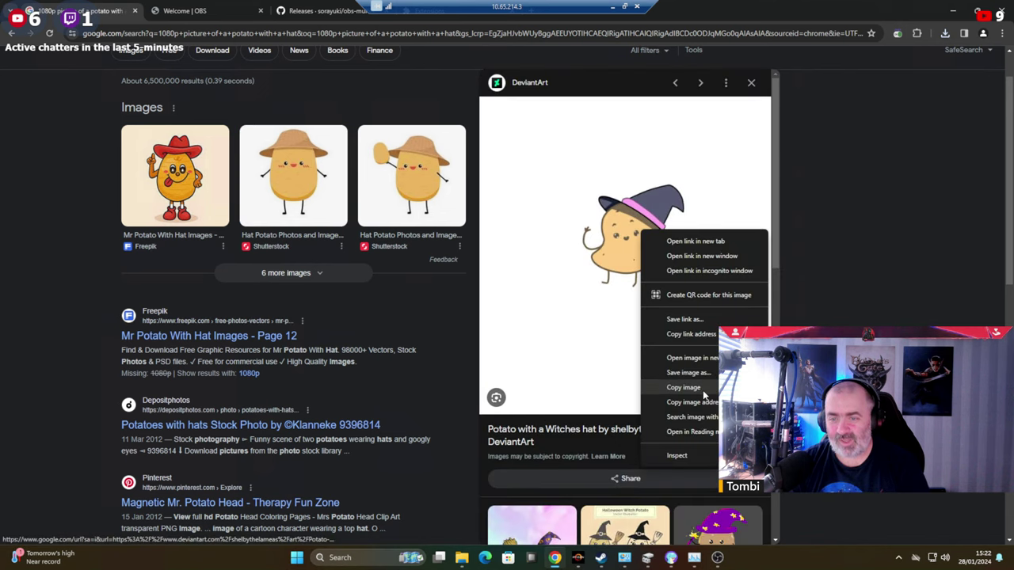
{"action": "left_click", "coordinate": [689, 373]}
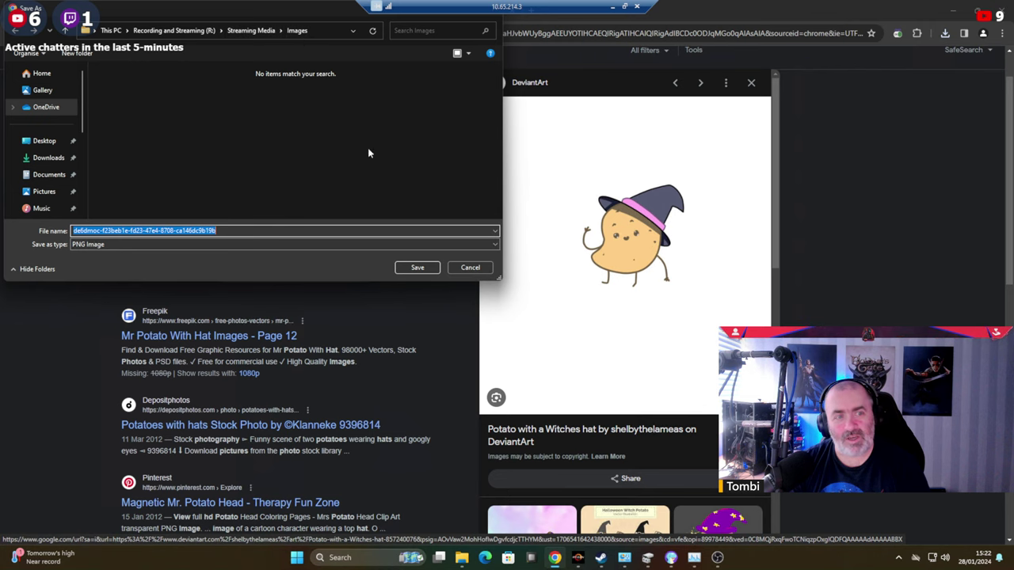
{"action": "left_click", "coordinate": [421, 267]}
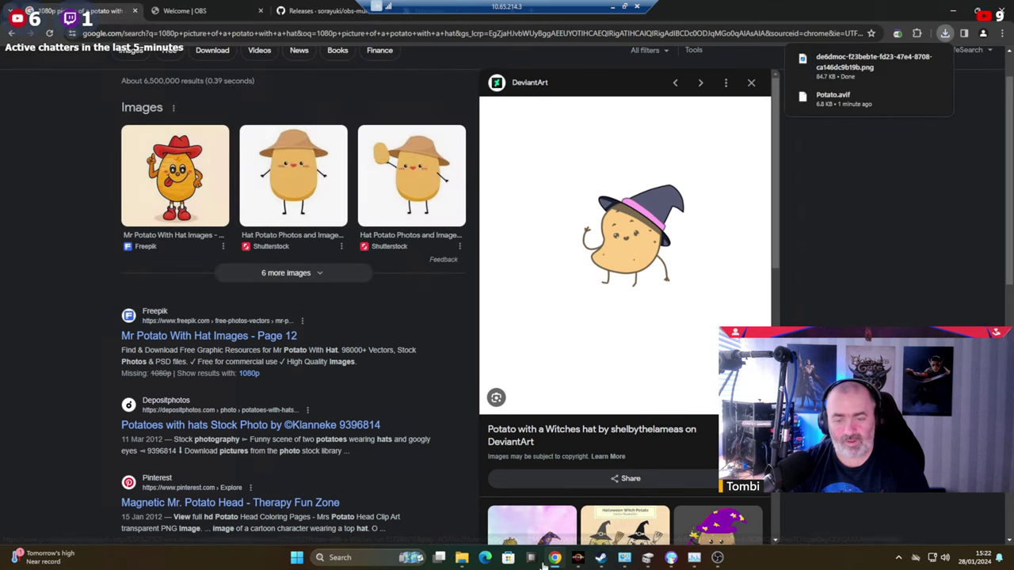
Set the witch-hat potato PNG as the desktop background, deselect it, and minimize the Images window.
{"action": "mouse_move", "coordinate": [462, 557]}
{"action": "left_click", "coordinate": [555, 499]}
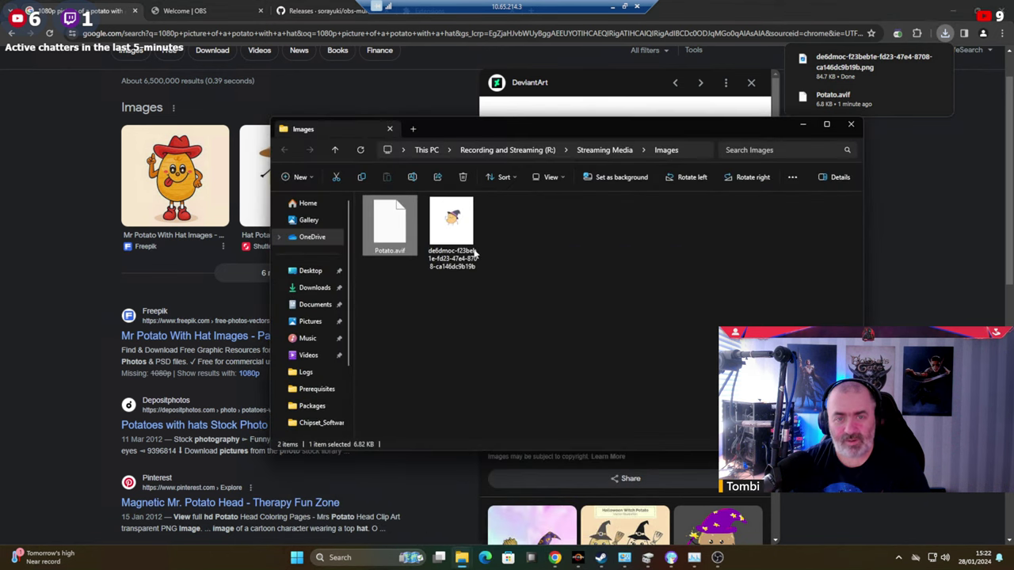
{"action": "right_click", "coordinate": [449, 228]}
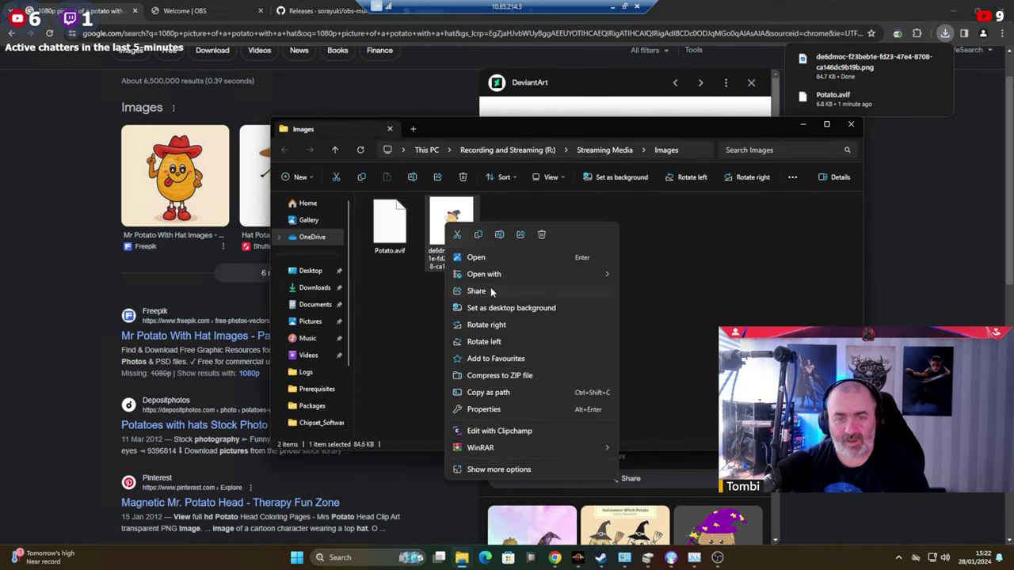
{"action": "left_click", "coordinate": [538, 311]}
{"action": "left_click", "coordinate": [663, 329]}
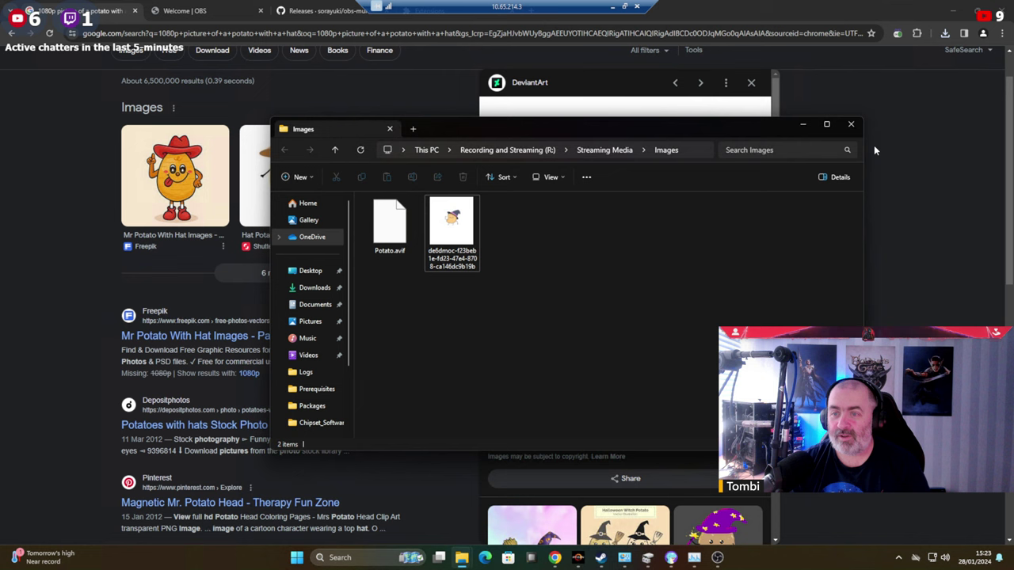
{"action": "left_click", "coordinate": [804, 125]}
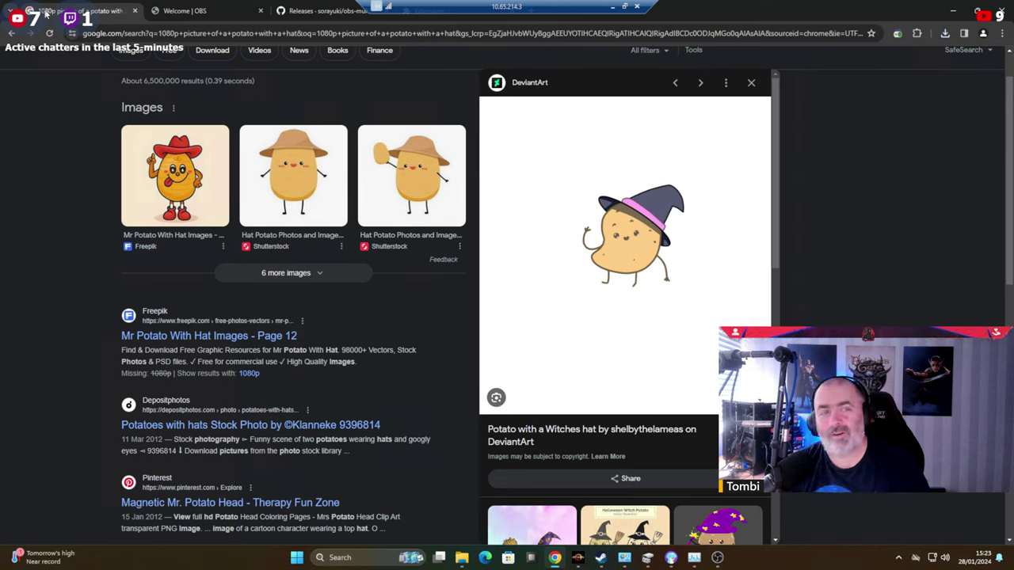
Close the potato search, obs-multi-rtmp releases and extensions tabs, and start a fresh tab.
{"action": "left_click", "coordinate": [135, 11]}
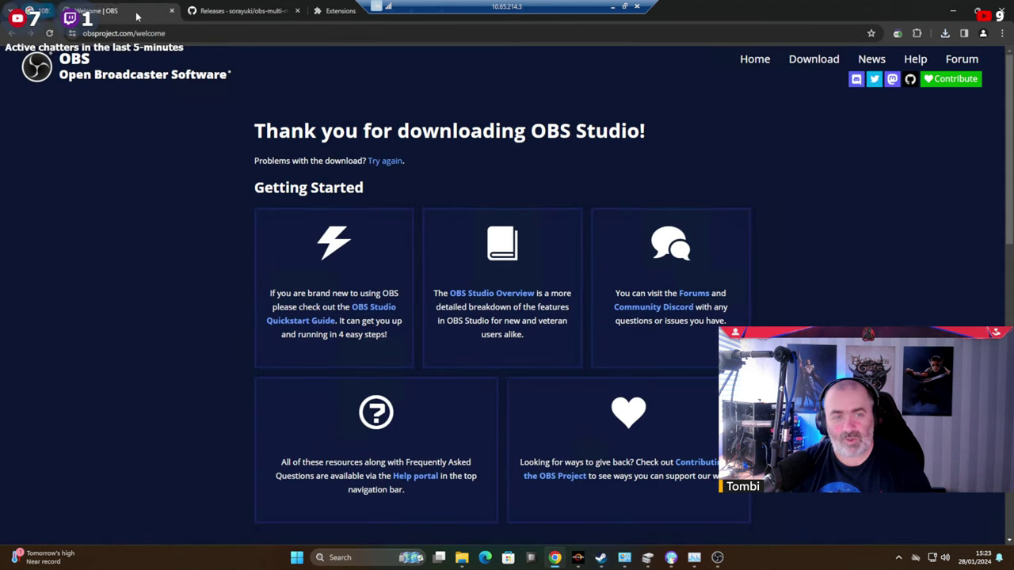
{"action": "left_click", "coordinate": [217, 11]}
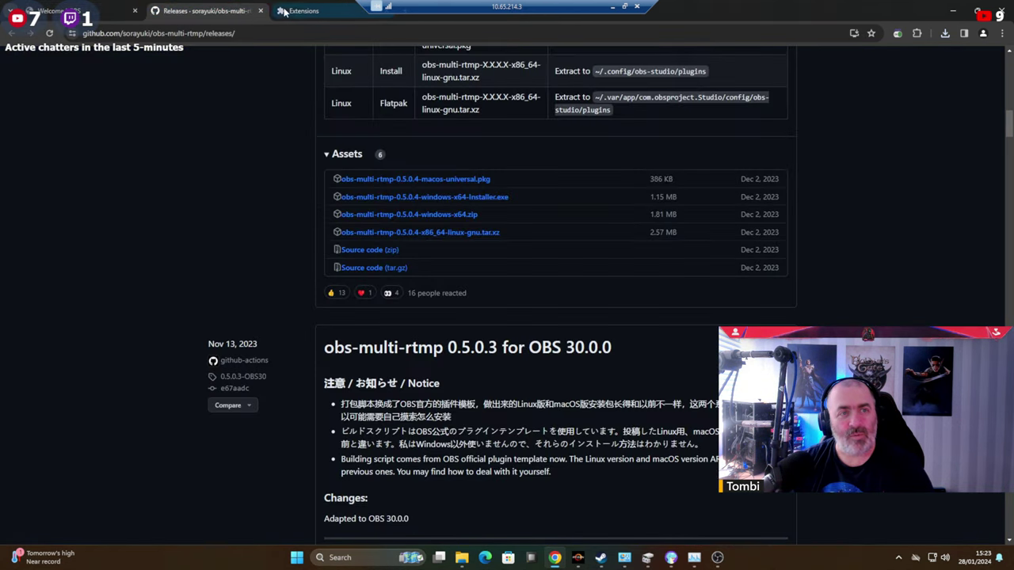
{"action": "left_click", "coordinate": [262, 11]}
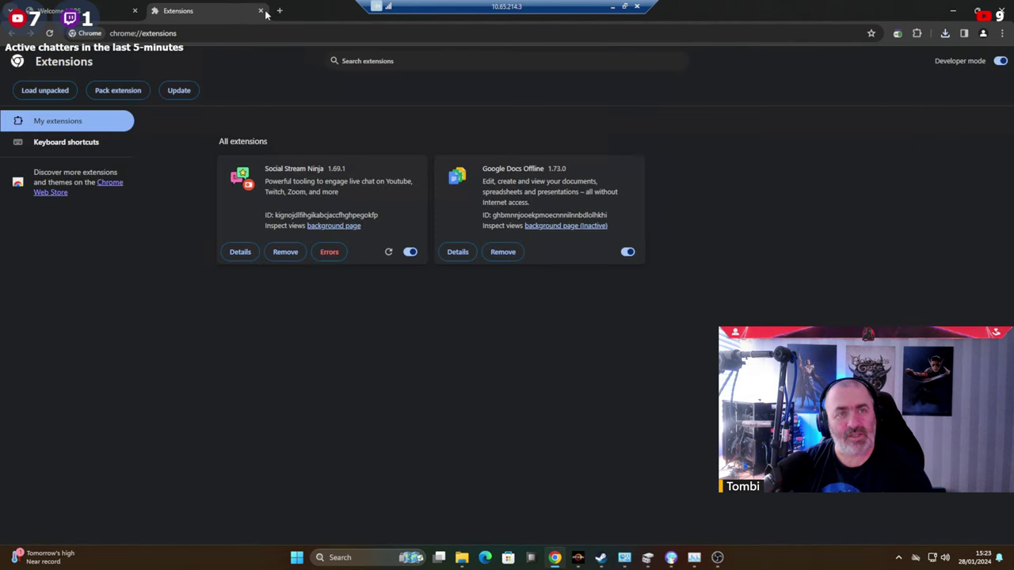
{"action": "left_click", "coordinate": [261, 11]}
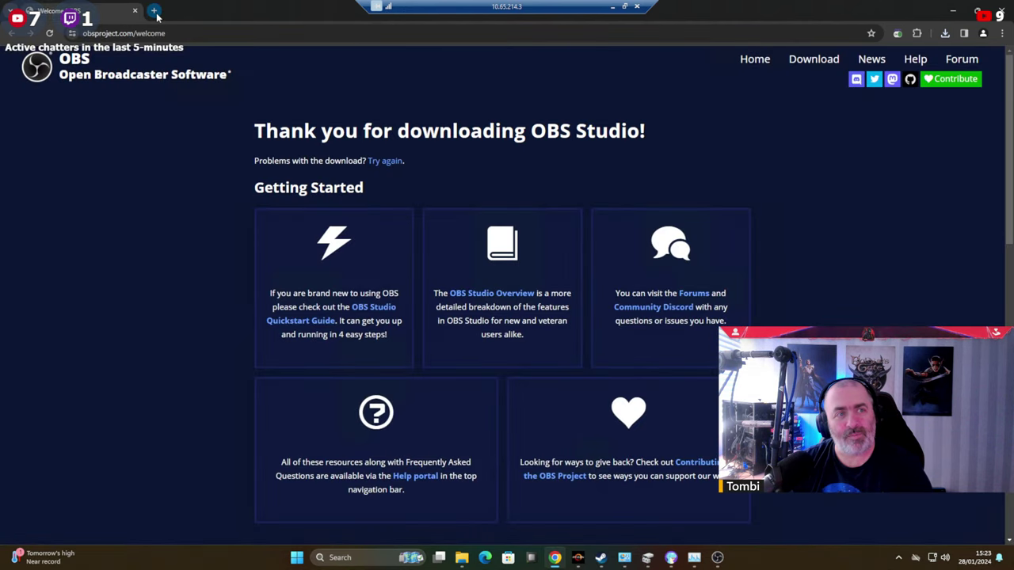
{"action": "key", "text": "ctrl+t"}
Find Aitum Vertical via the OBS forums and download vertical-canvas-windows-installer.exe from aitum.tv.
{"action": "left_click", "coordinate": [90, 33]}
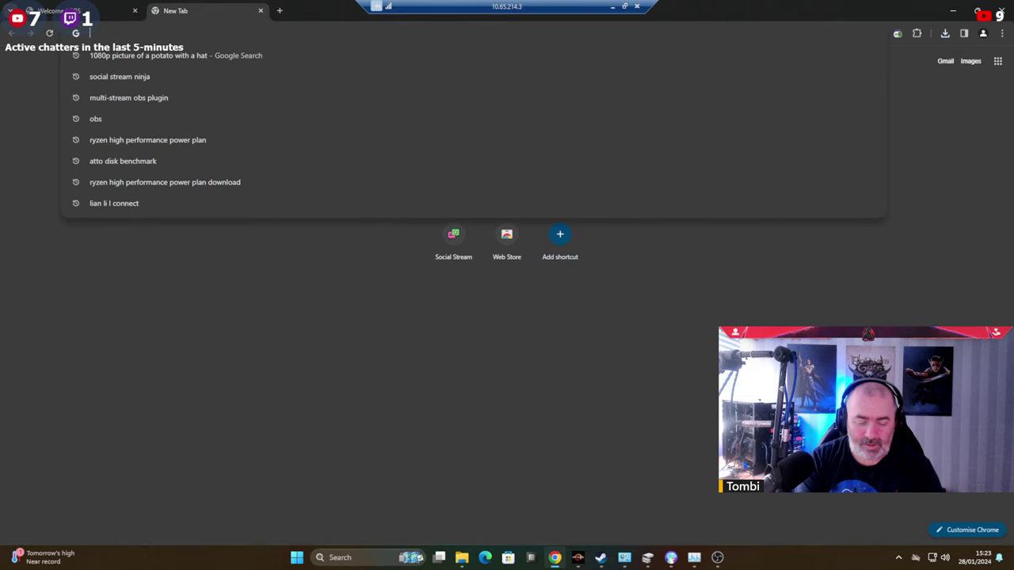
{"action": "type", "text": "altium "}
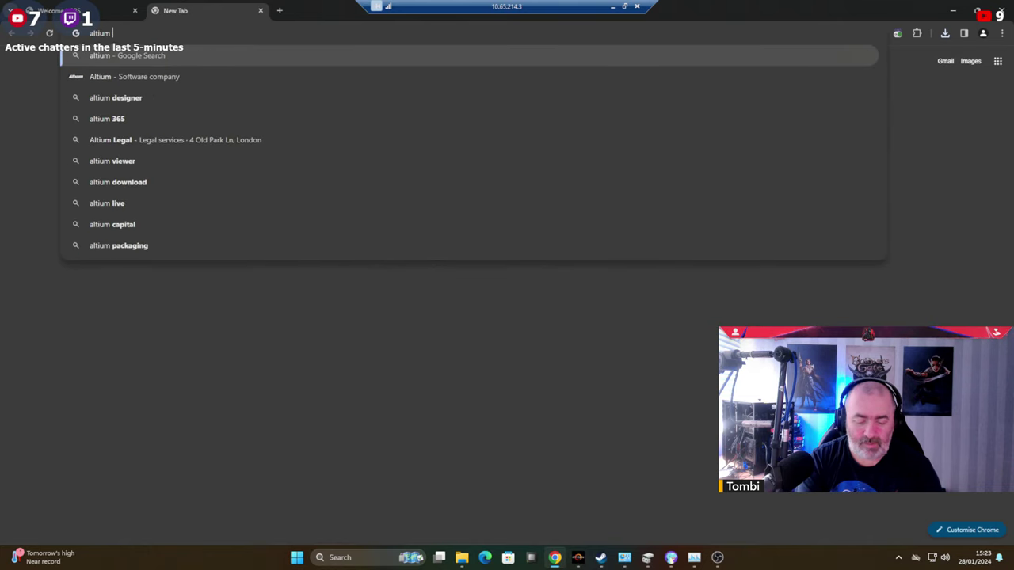
{"action": "type", "text": "vertical pl"}
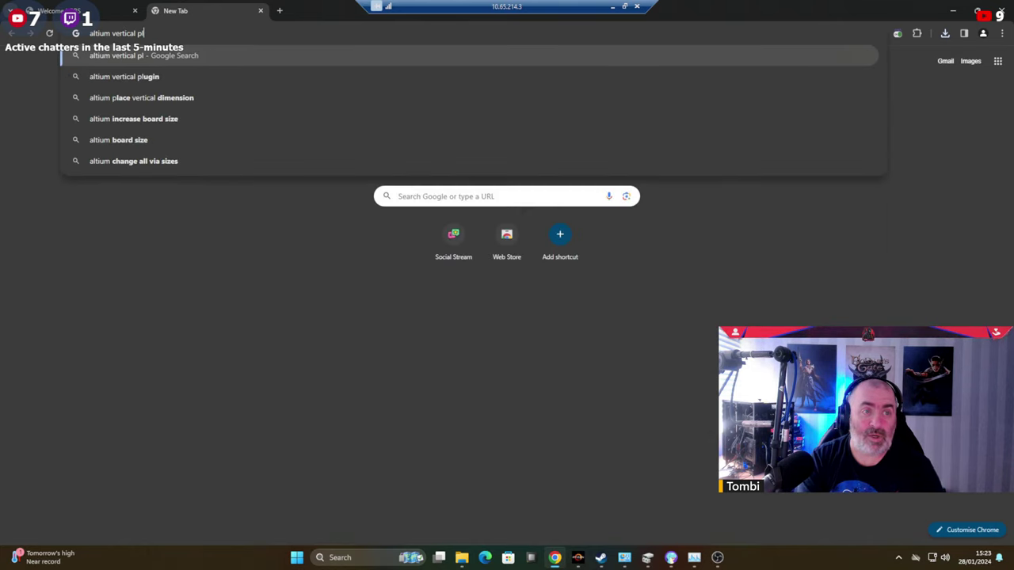
{"action": "key", "text": "Down"}
{"action": "key", "text": "Return"}
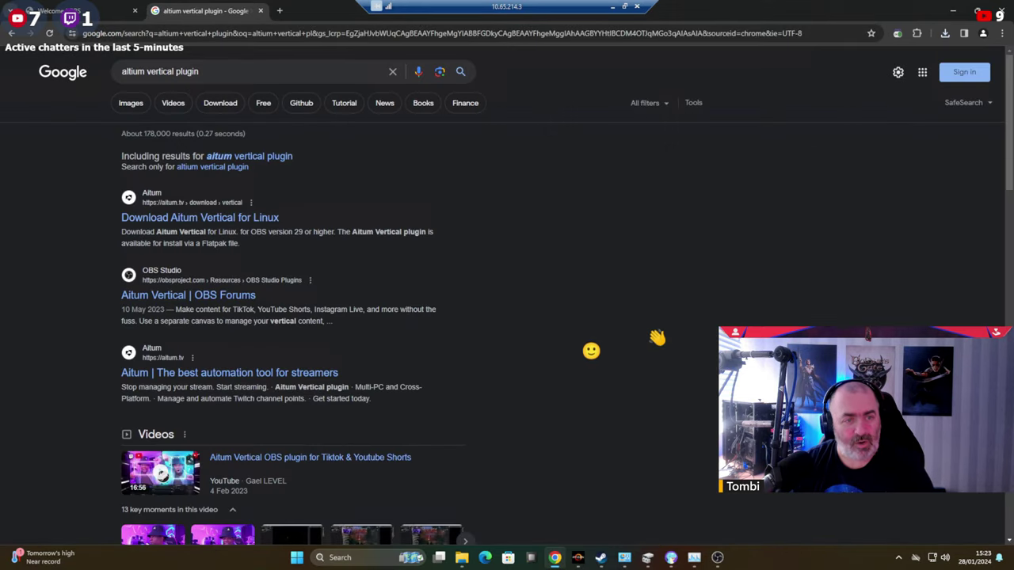
{"action": "left_click", "coordinate": [219, 295]}
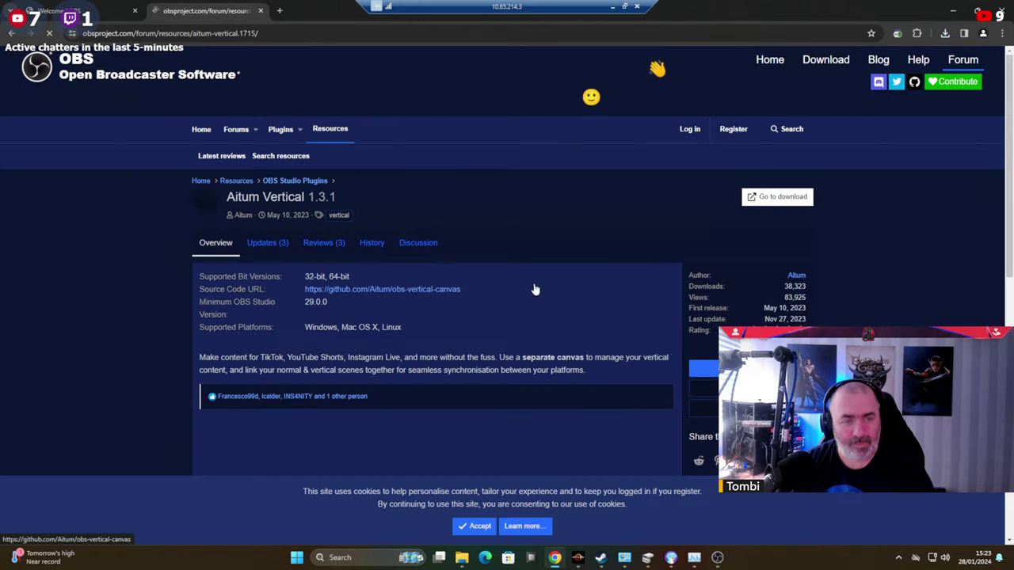
{"action": "left_click", "coordinate": [778, 196]}
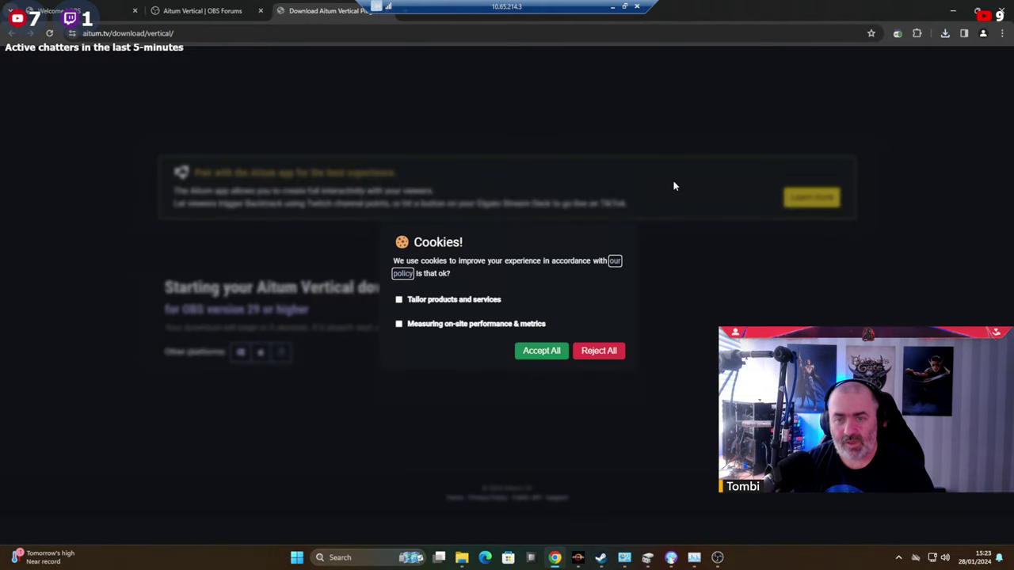
{"action": "left_click", "coordinate": [543, 352]}
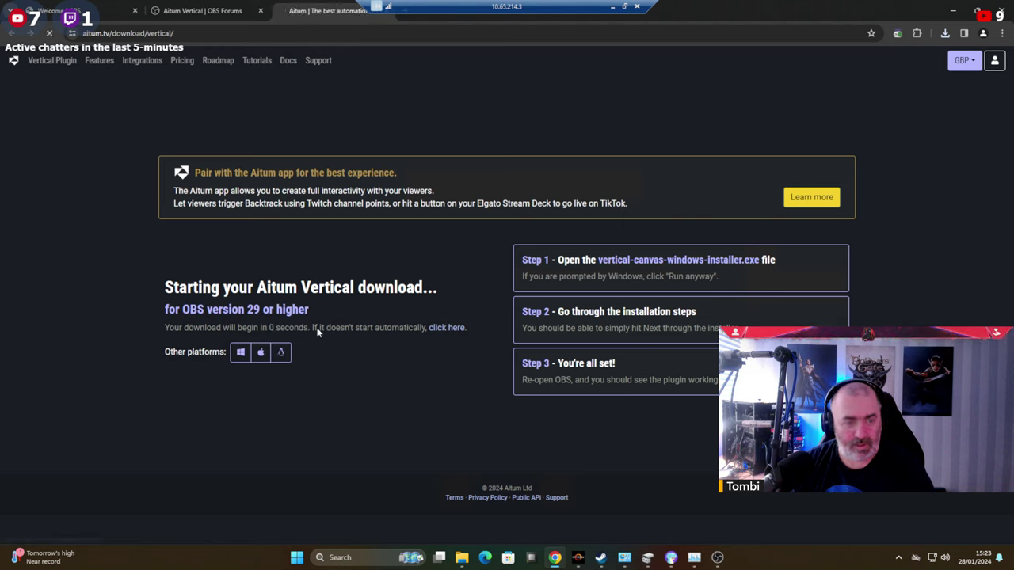
{"action": "left_click", "coordinate": [945, 34]}
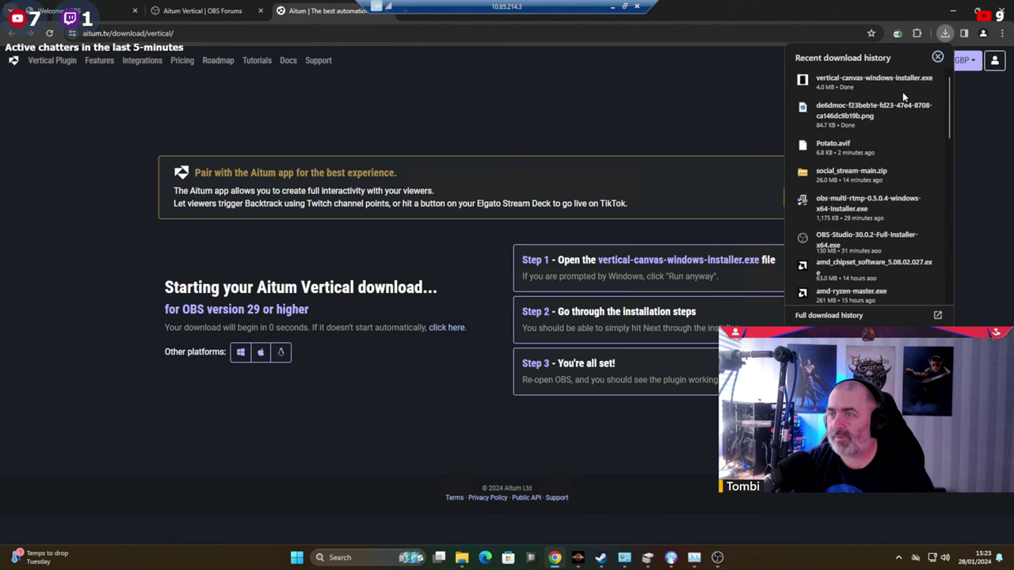
Close OBS and run the downloaded vertical-canvas installer from Chrome's downloads.
{"action": "left_click", "coordinate": [717, 557]}
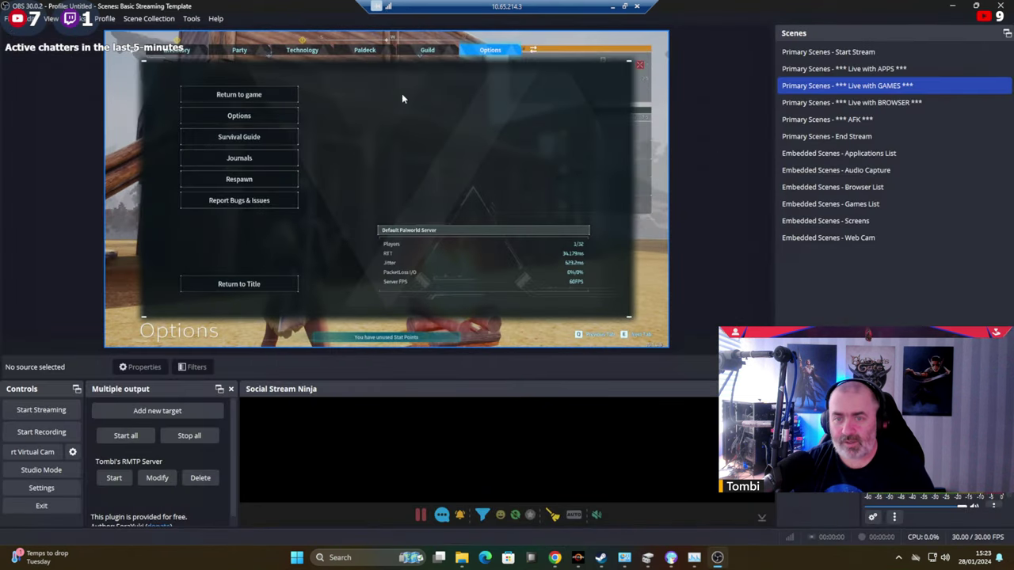
{"action": "left_click", "coordinate": [1000, 5]}
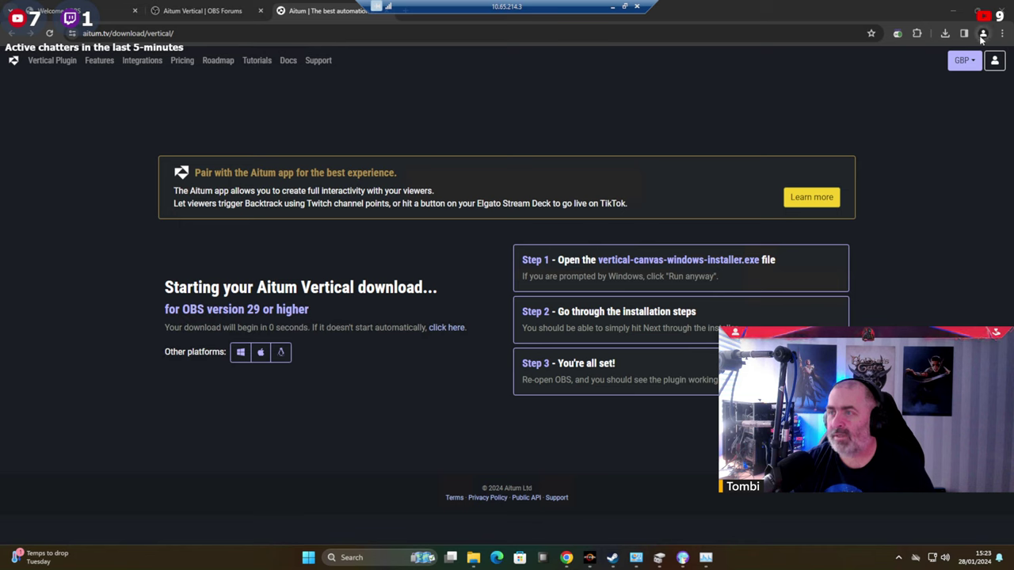
{"action": "left_click", "coordinate": [945, 34]}
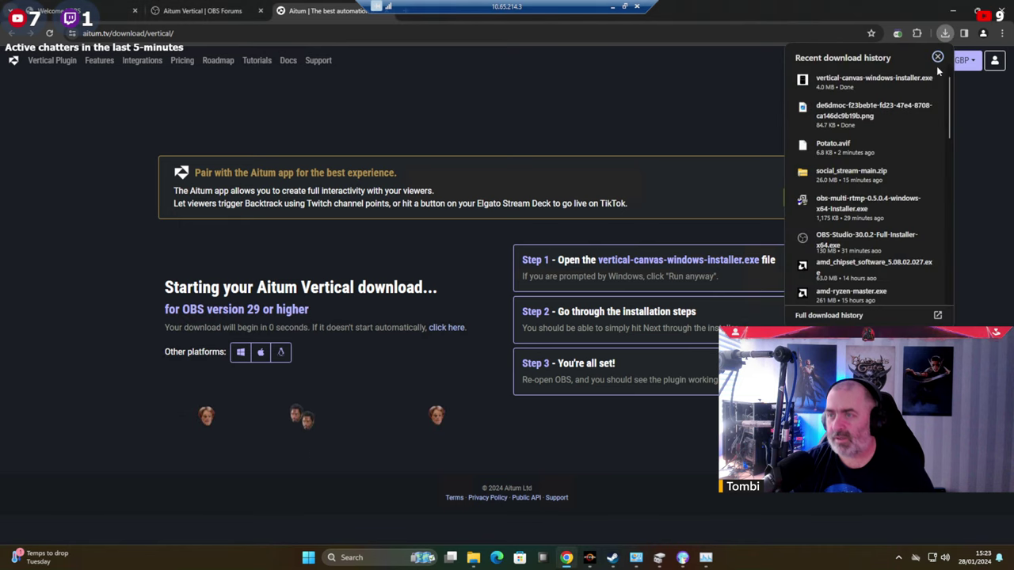
{"action": "left_click", "coordinate": [843, 82]}
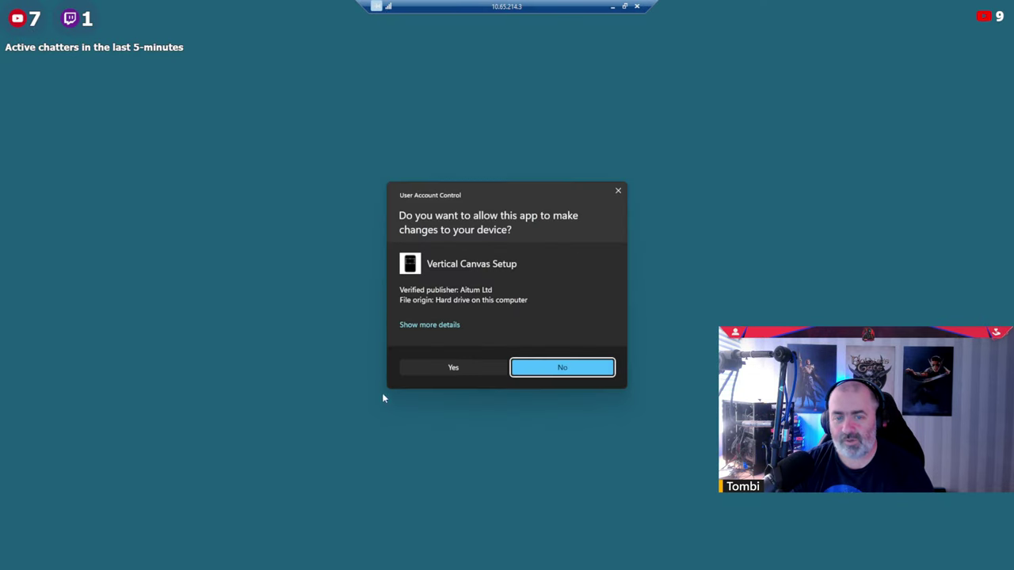
Install Vertical Canvas 1.3.1 into the default obs-studio folder and finish setup.
{"action": "left_click", "coordinate": [454, 369]}
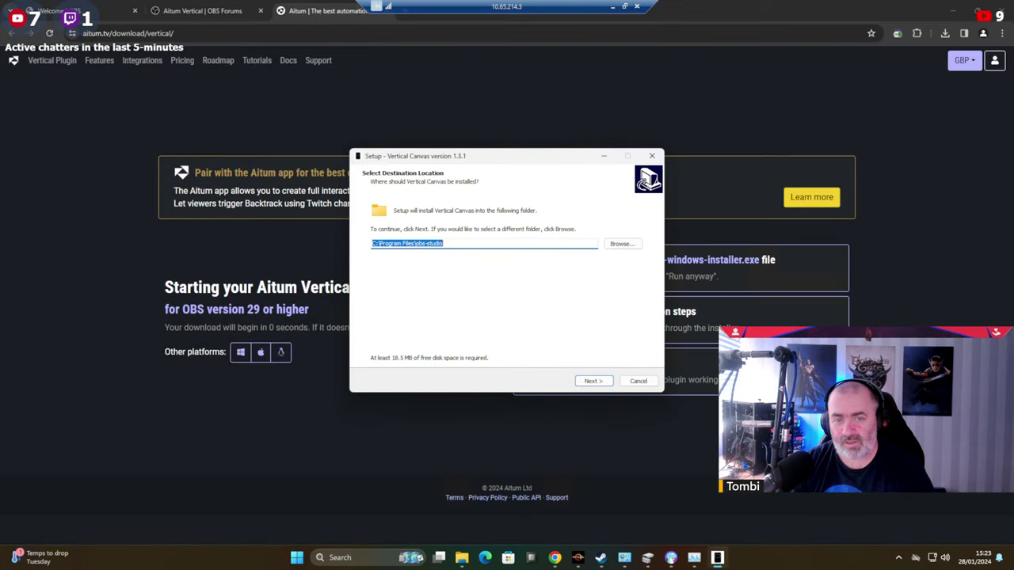
{"action": "left_click", "coordinate": [593, 381]}
{"action": "left_click", "coordinate": [605, 383]}
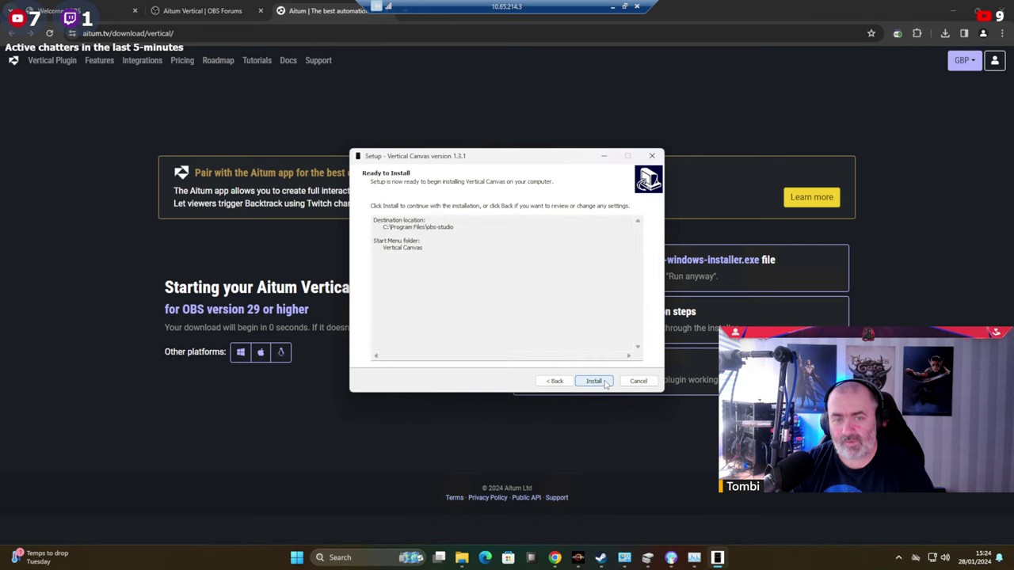
{"action": "left_click", "coordinate": [604, 383]}
{"action": "left_click", "coordinate": [594, 381]}
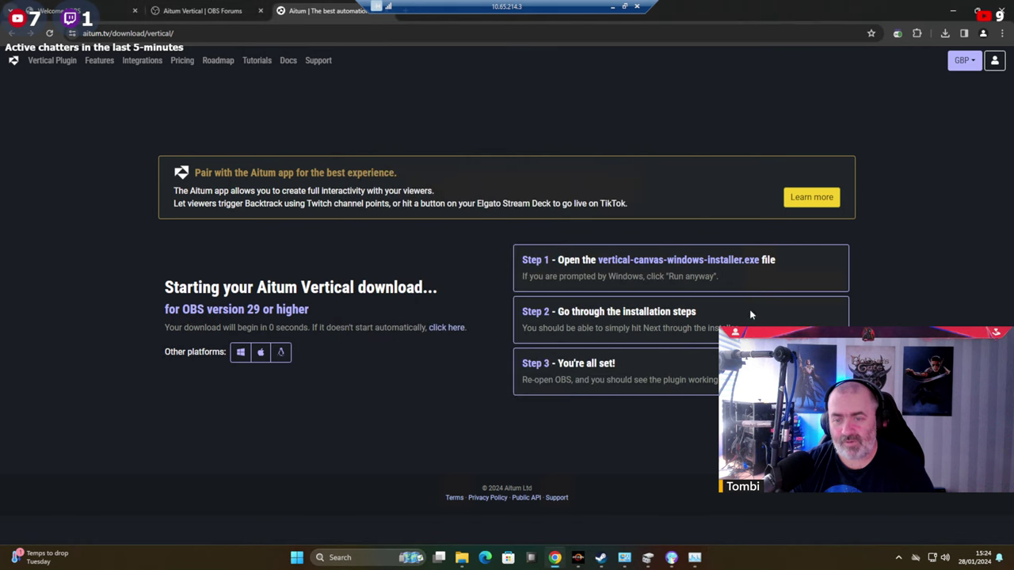
{"action": "key", "text": "super"}
{"action": "key", "text": "super"}
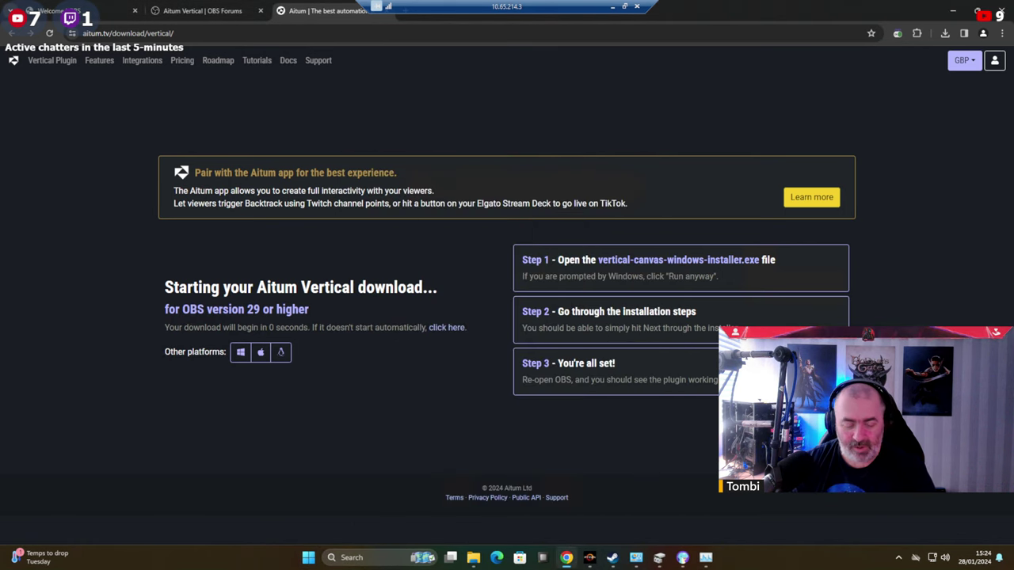
{"action": "key", "text": "super"}
Relaunch OBS and enlarge the Vertical dock across the top right, narrowing the main preview.
{"action": "type", "text": "ob"}
{"action": "key", "text": "Return"}
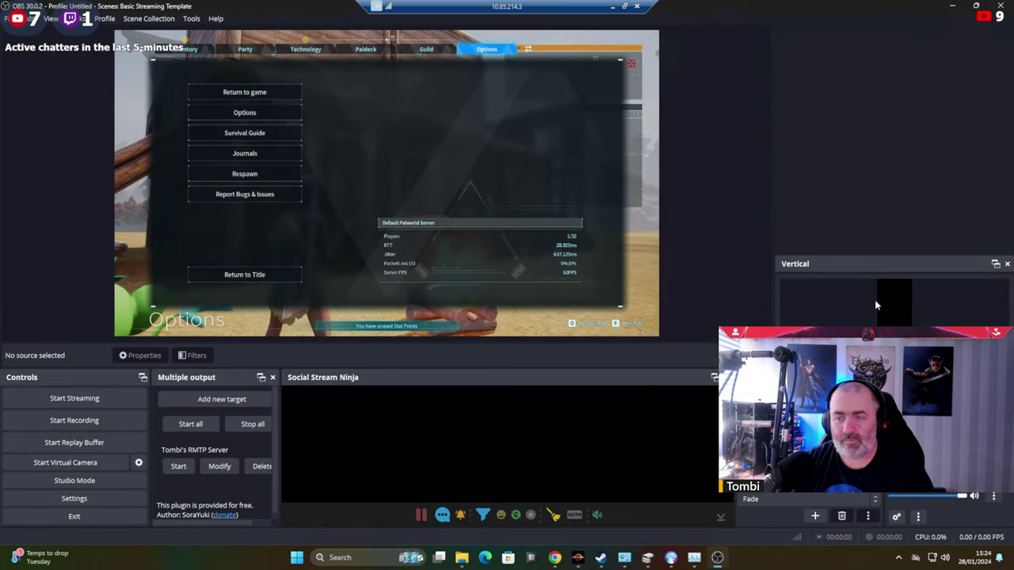
{"action": "left_click_drag", "start_coordinate": [869, 254], "coordinate": [865, 100]}
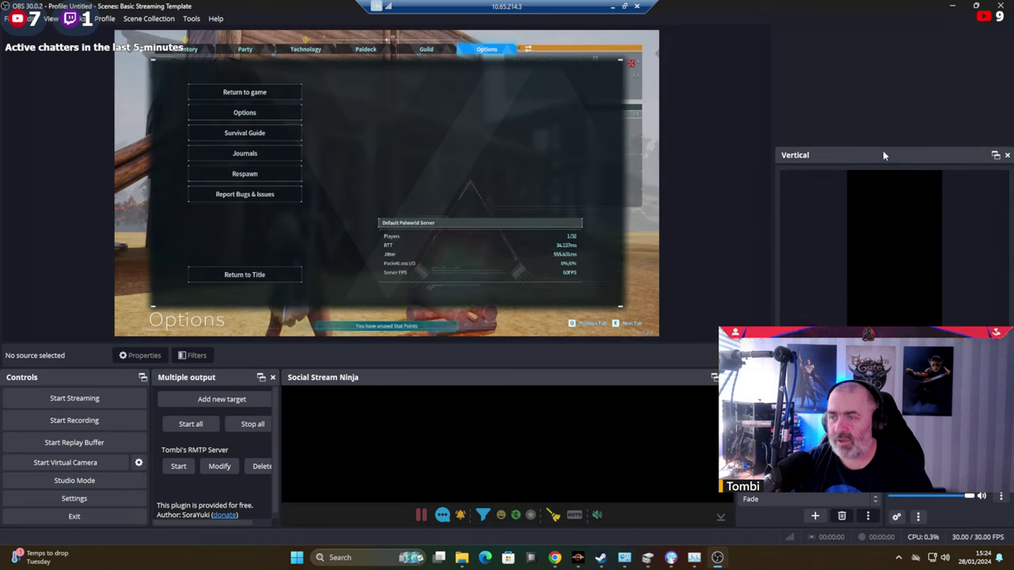
{"action": "left_click_drag", "start_coordinate": [882, 156], "coordinate": [870, 99]}
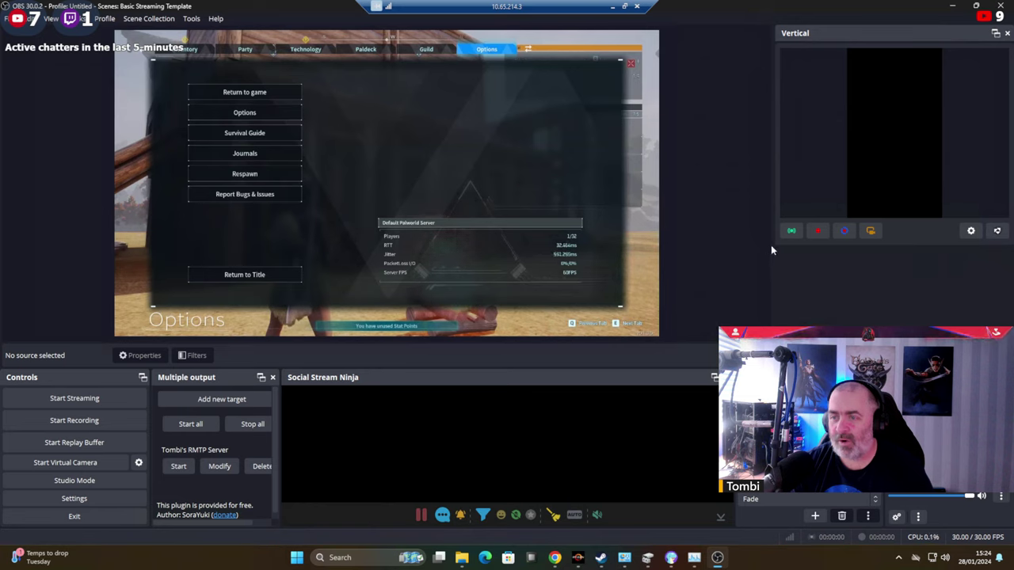
{"action": "left_click_drag", "start_coordinate": [773, 249], "coordinate": [639, 251]}
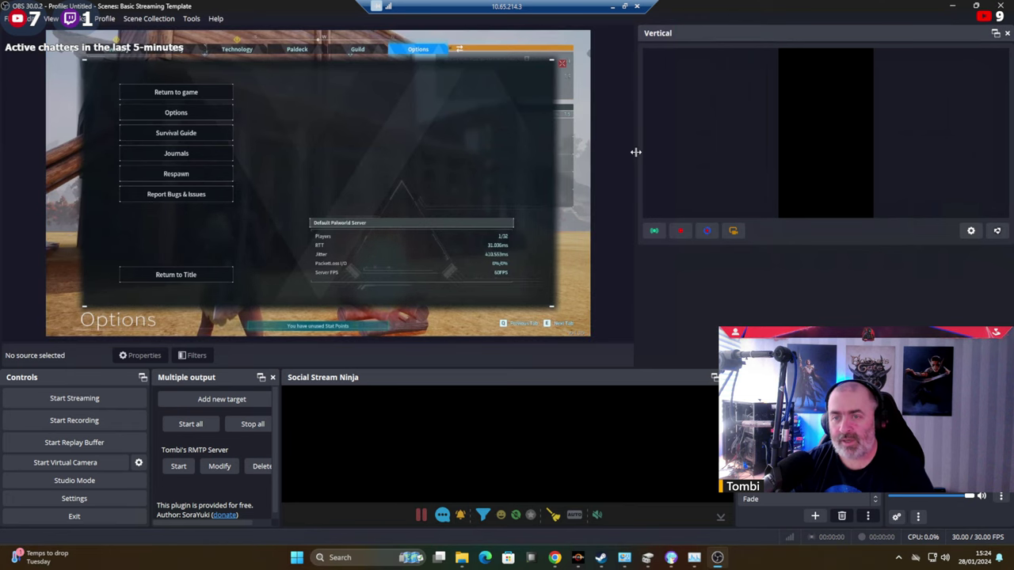
{"action": "left_click_drag", "start_coordinate": [635, 151], "coordinate": [682, 187]}
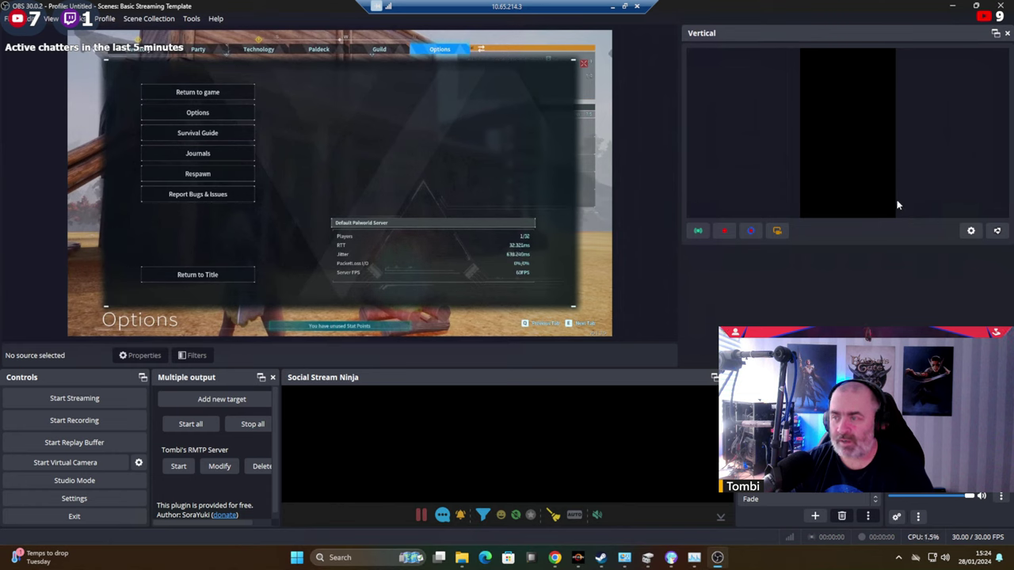
{"action": "left_click", "coordinate": [84, 19]}
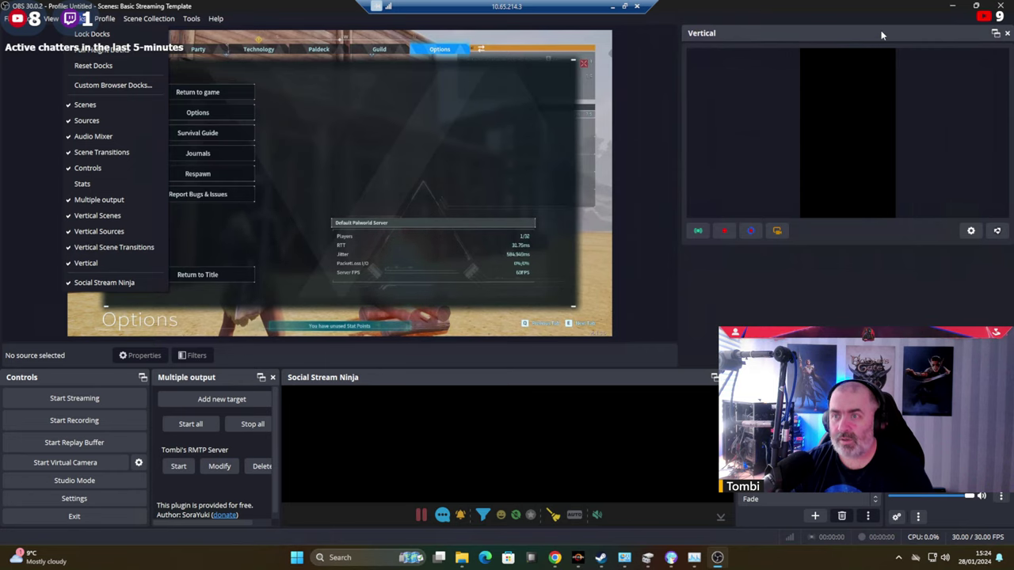
Move the Vertical dock and place the Vertical Scene Transitions dock at the top right.
{"action": "left_click_drag", "start_coordinate": [882, 34], "coordinate": [225, 61]}
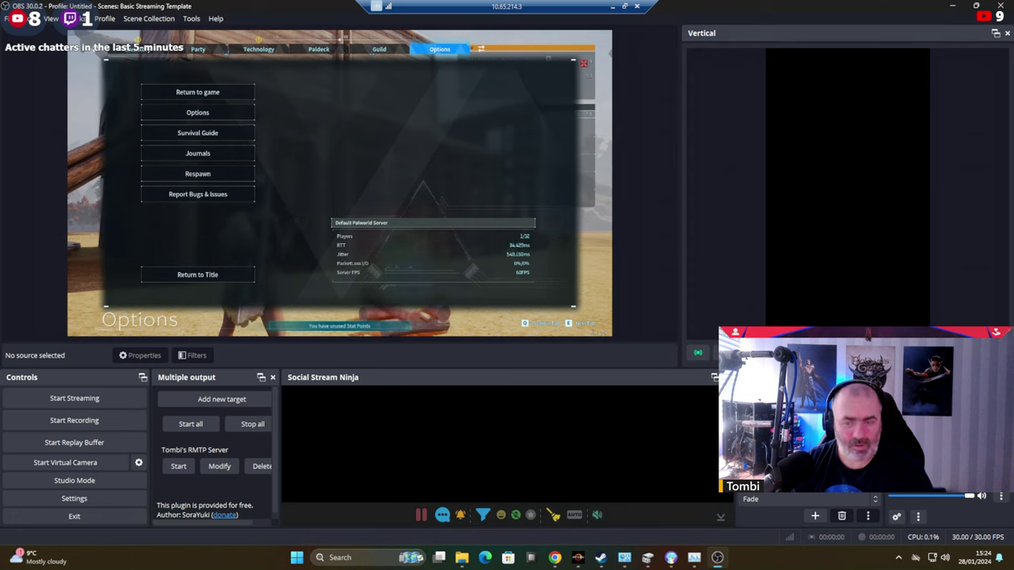
{"action": "mouse_move", "coordinate": [719, 558]}
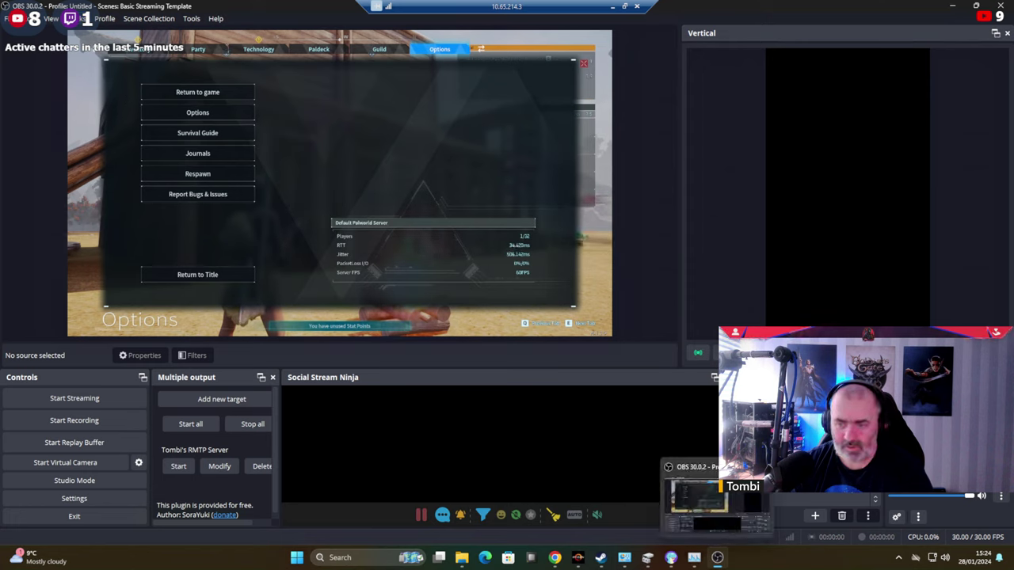
{"action": "left_click_drag", "start_coordinate": [776, 483], "coordinate": [788, 152]}
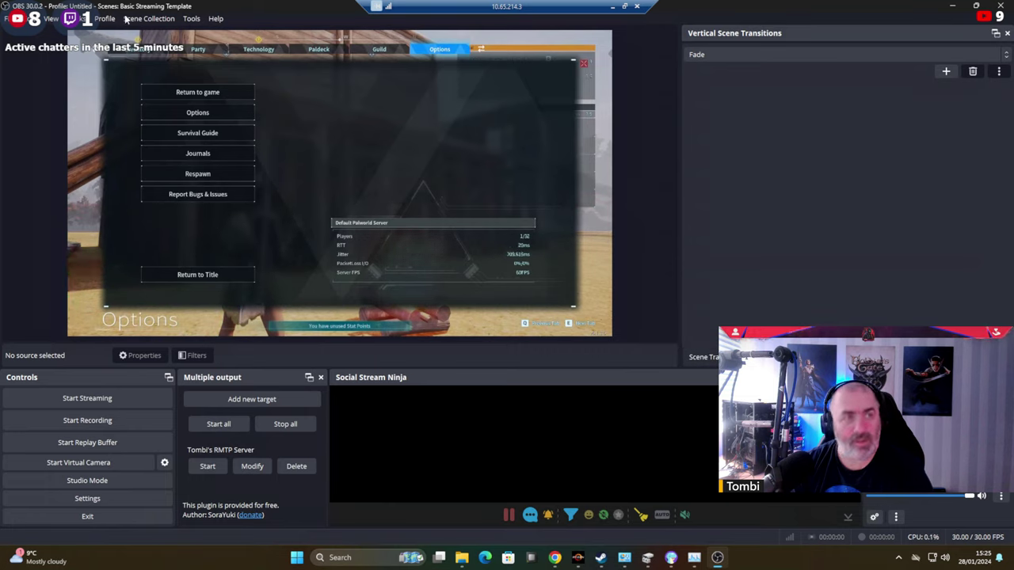
Toggle the Scenes dock's visibility from the Docks menu.
{"action": "left_click", "coordinate": [84, 18]}
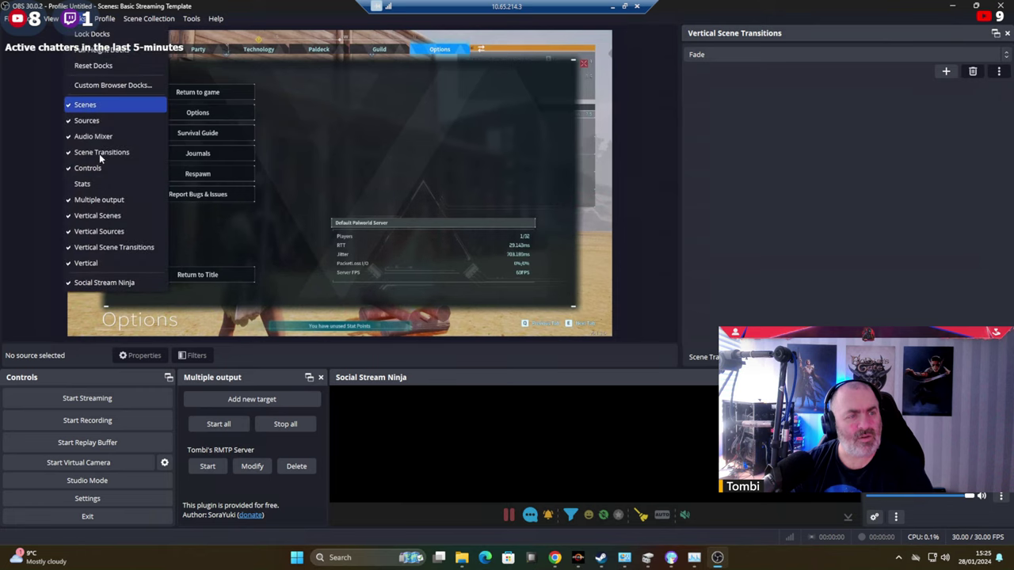
{"action": "left_click", "coordinate": [87, 107]}
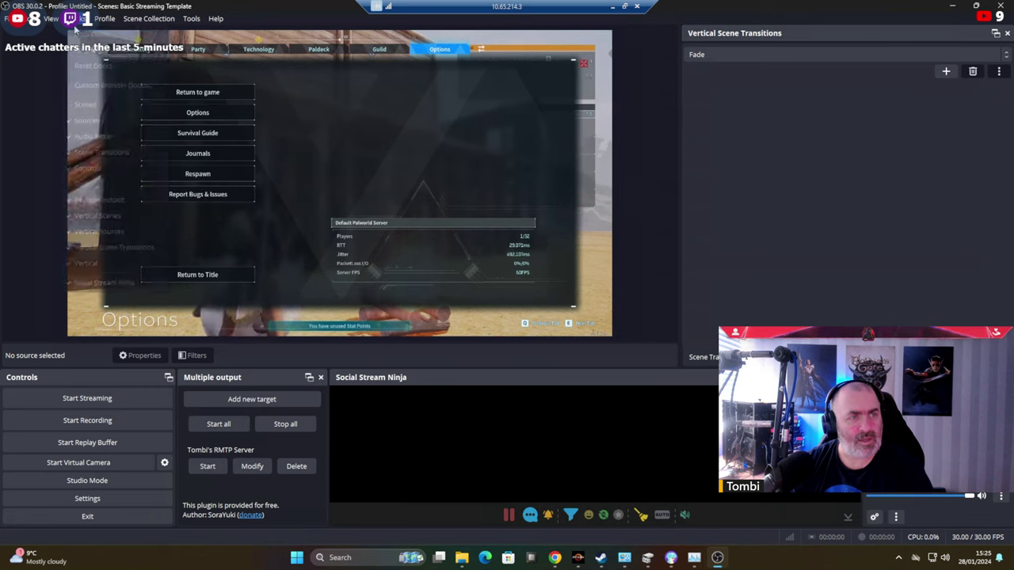
{"action": "left_click", "coordinate": [83, 19]}
{"action": "left_click", "coordinate": [82, 105]}
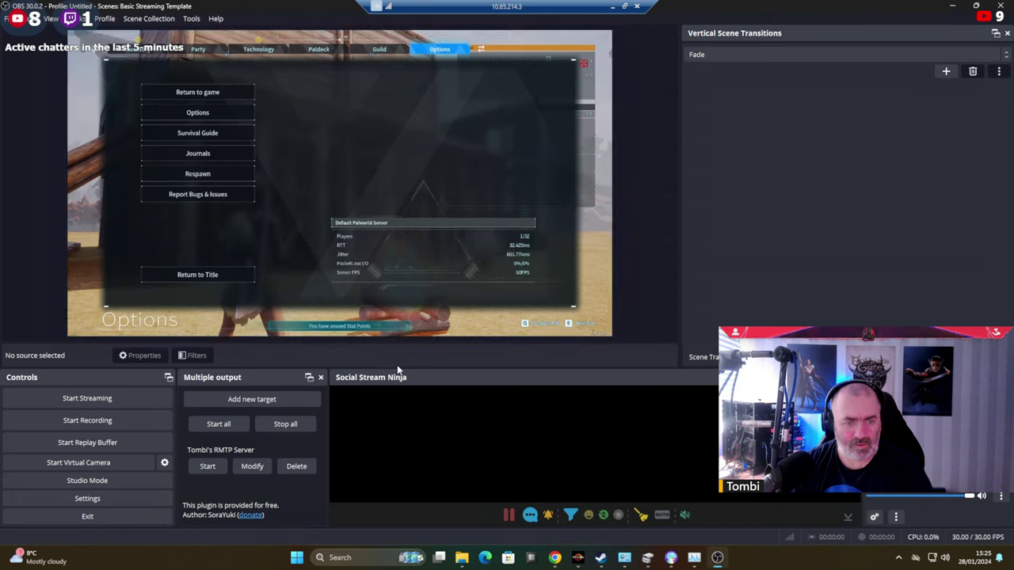
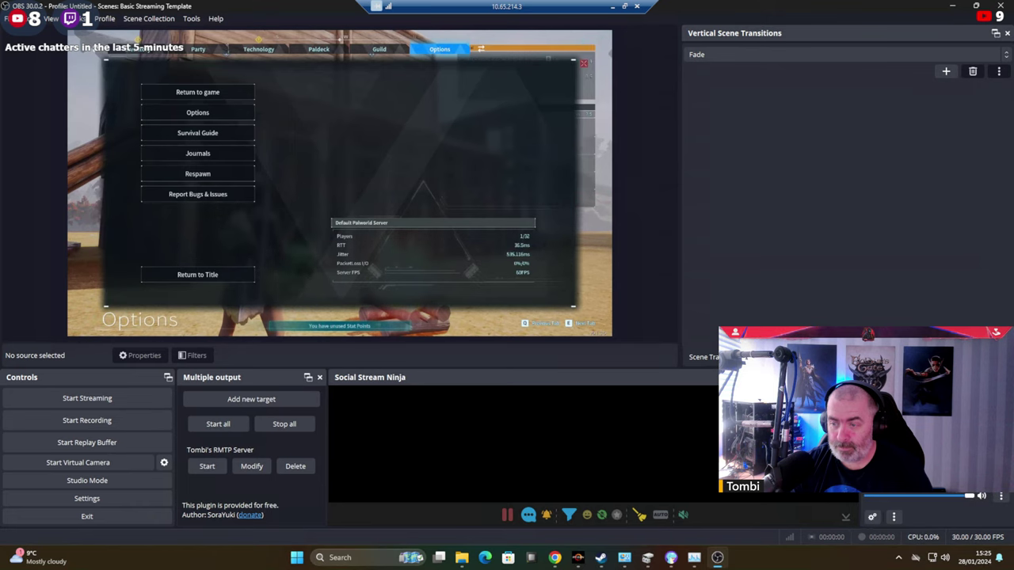
Move Audio Mixer and Multiple output to the right dock area, tabbing Controls beside Multiple output.
{"action": "left_click_drag", "start_coordinate": [832, 158], "coordinate": [844, 271]}
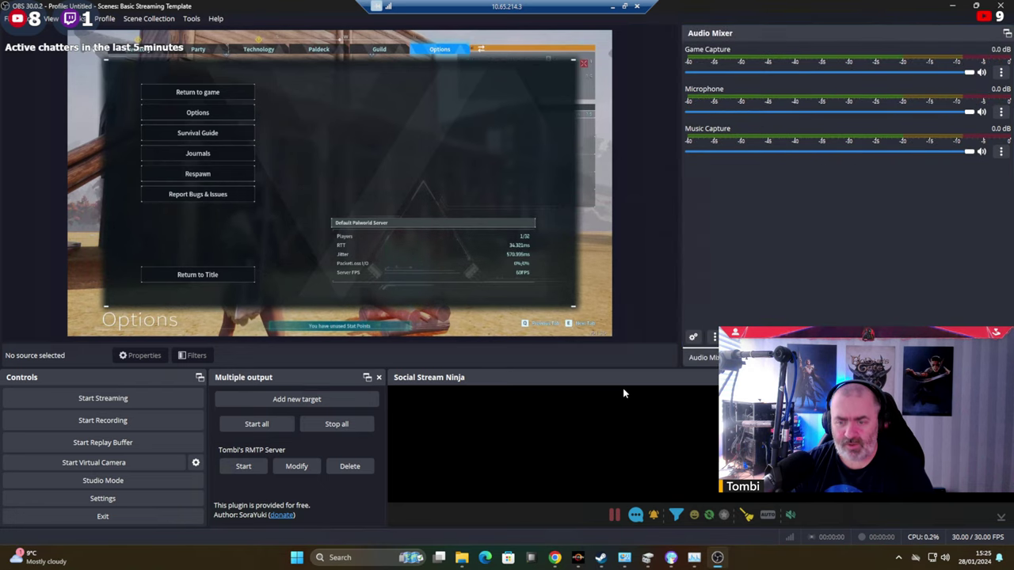
{"action": "left_click_drag", "start_coordinate": [324, 377], "coordinate": [816, 143]}
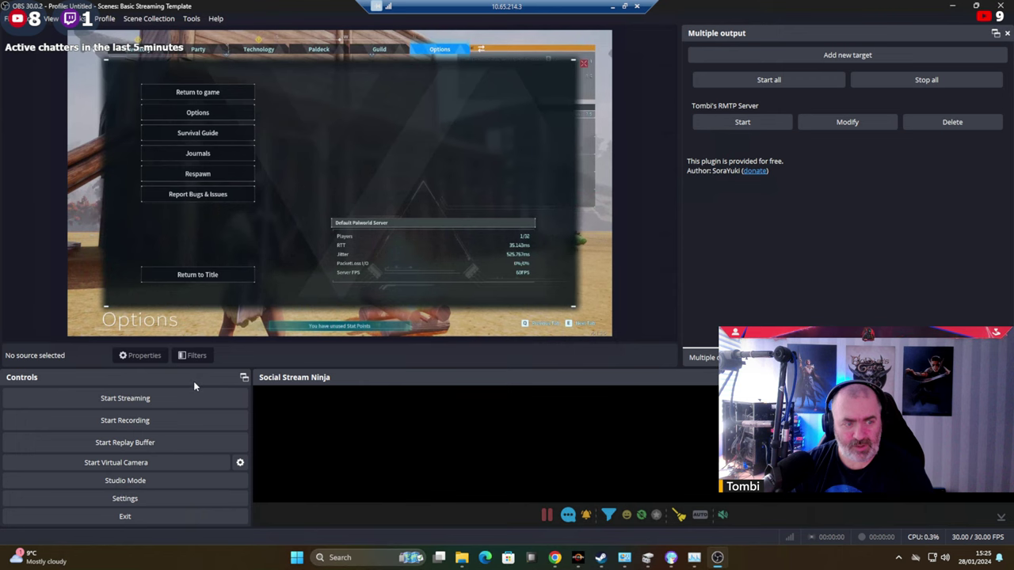
{"action": "left_click_drag", "start_coordinate": [193, 382], "coordinate": [703, 360]}
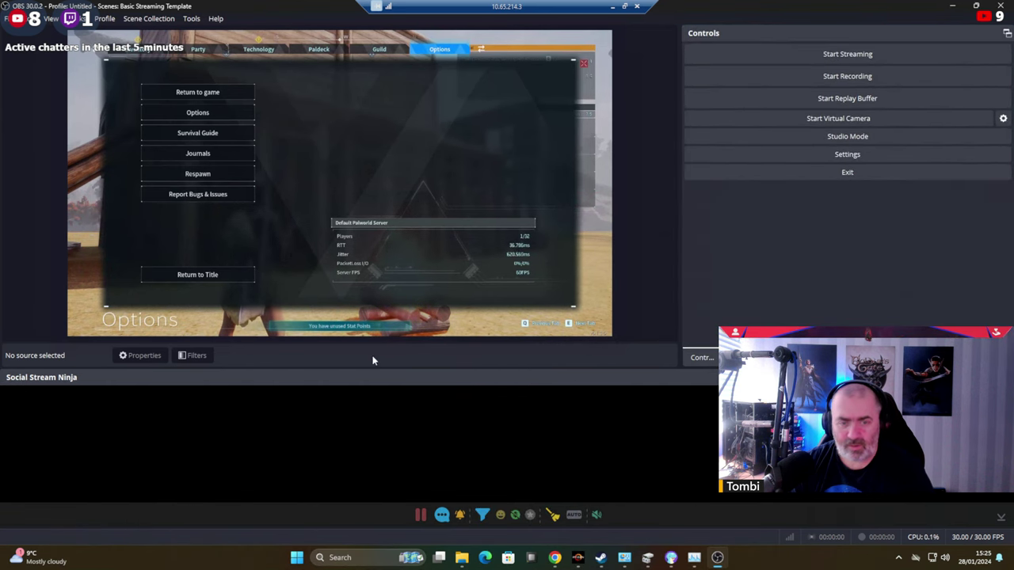
Hide the Sources, Audio Mixer, Controls and Multiple output docks.
{"action": "left_click", "coordinate": [135, 19]}
{"action": "mouse_move", "coordinate": [57, 151]}
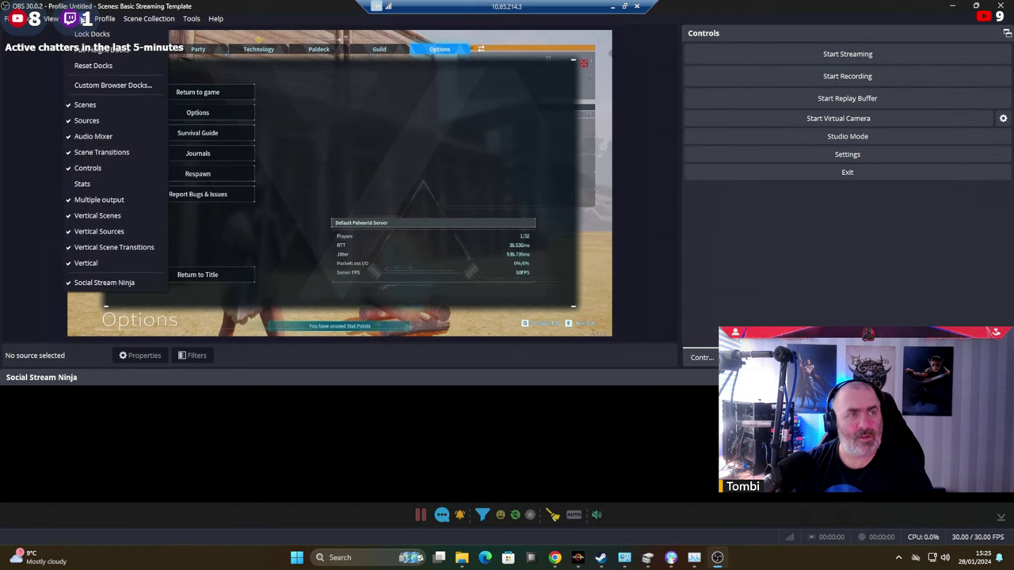
{"action": "left_click", "coordinate": [88, 122]}
{"action": "left_click", "coordinate": [76, 18]}
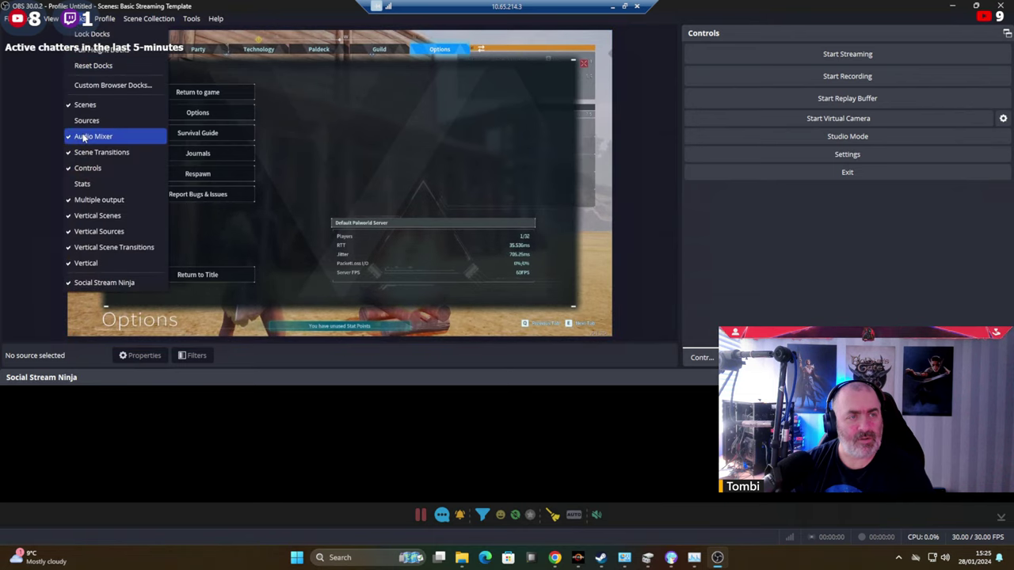
{"action": "left_click", "coordinate": [93, 136]}
{"action": "left_click", "coordinate": [77, 20]}
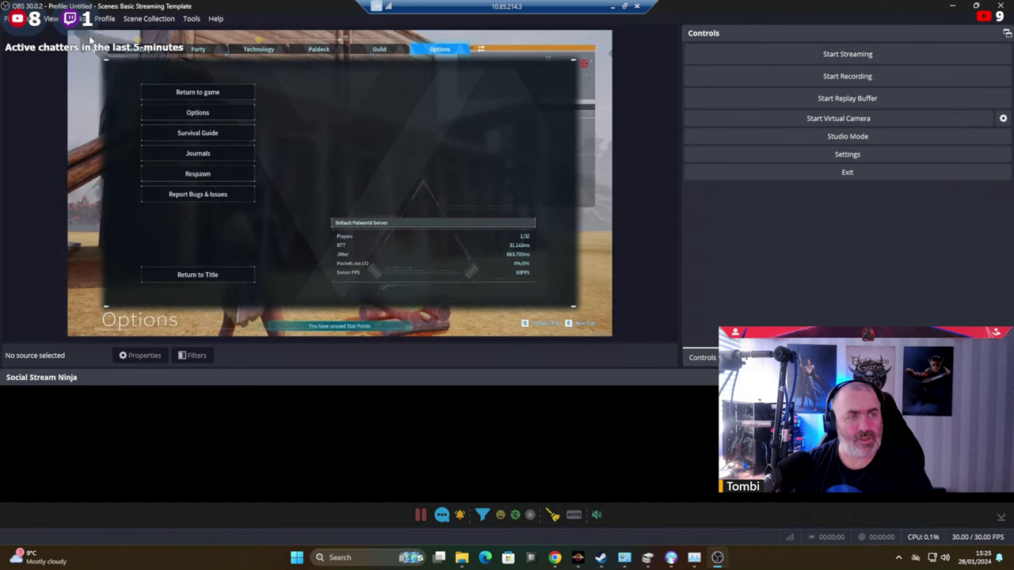
{"action": "left_click", "coordinate": [89, 168]}
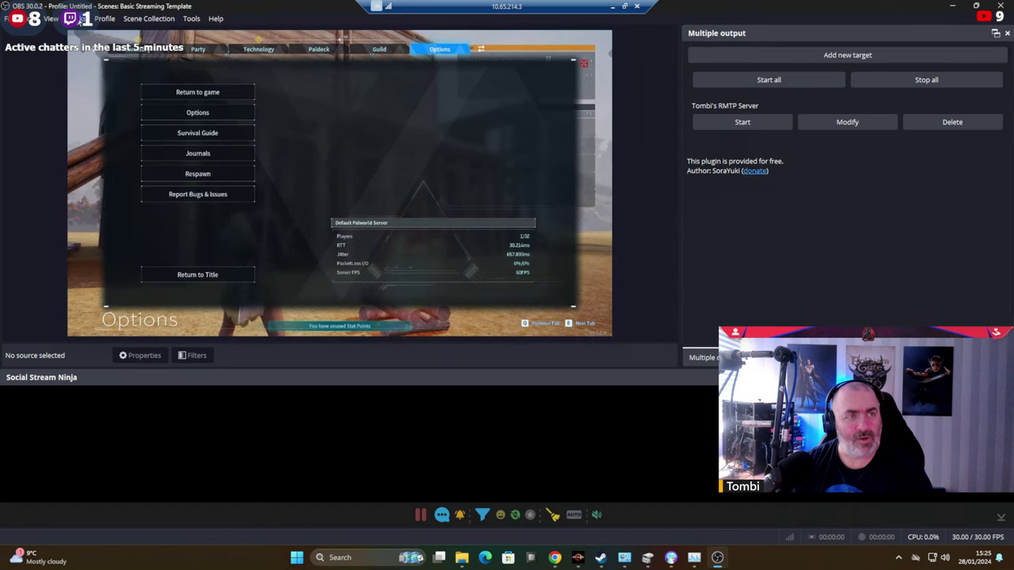
{"action": "left_click", "coordinate": [77, 19]}
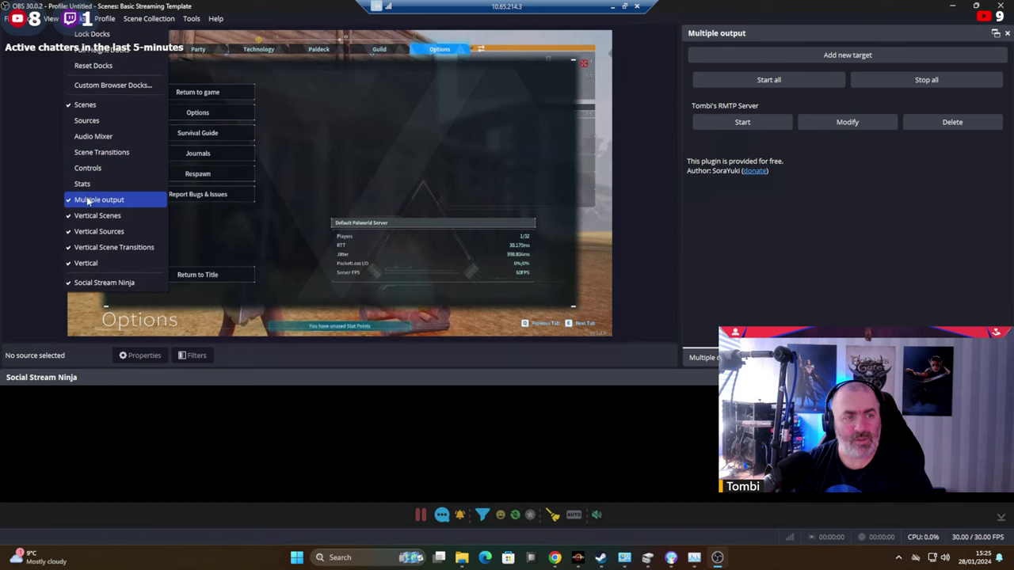
{"action": "left_click", "coordinate": [88, 201]}
Hide the Vertical Scenes, Vertical Sources, Vertical Scene Transitions and Vertical preview docks.
{"action": "left_click", "coordinate": [77, 19]}
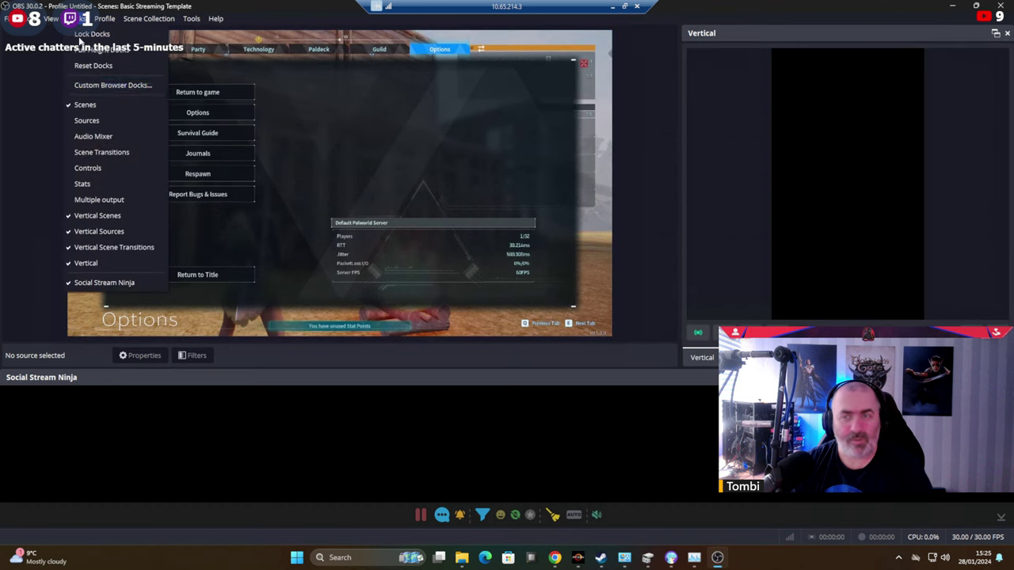
{"action": "left_click", "coordinate": [99, 230]}
{"action": "left_click", "coordinate": [77, 18]}
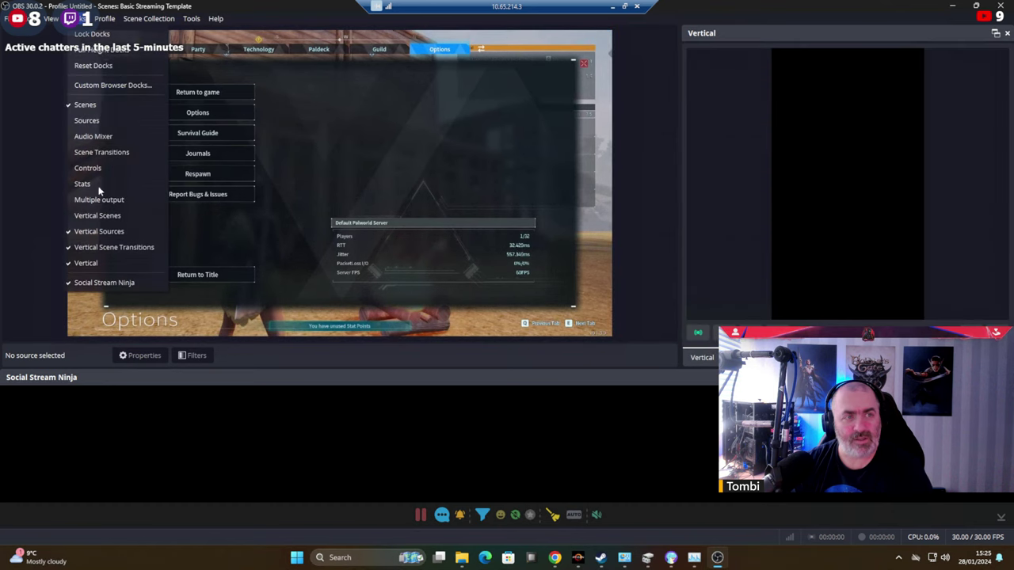
{"action": "left_click", "coordinate": [95, 231]}
{"action": "left_click", "coordinate": [77, 19]}
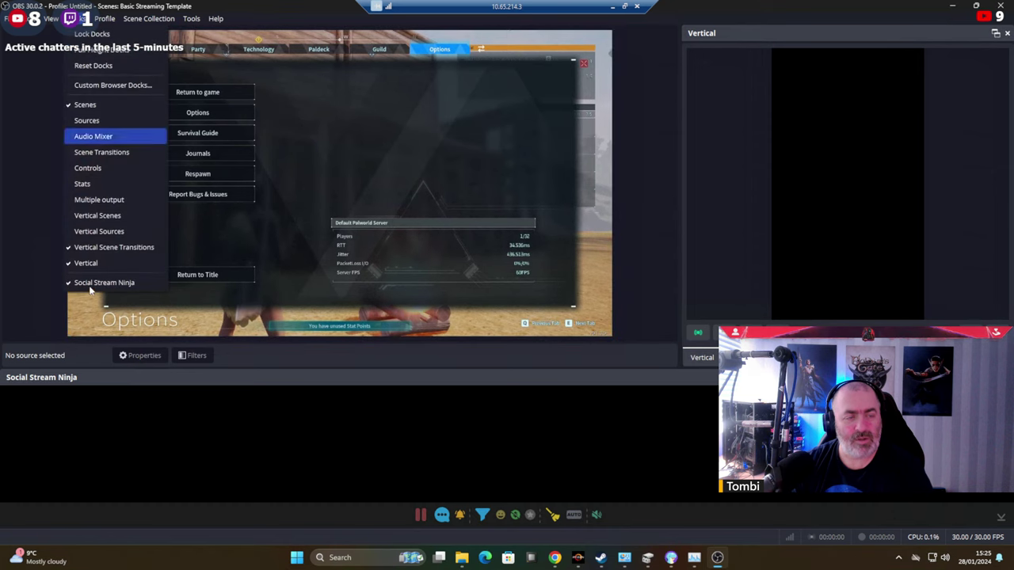
{"action": "left_click", "coordinate": [103, 245]}
{"action": "left_click", "coordinate": [77, 18]}
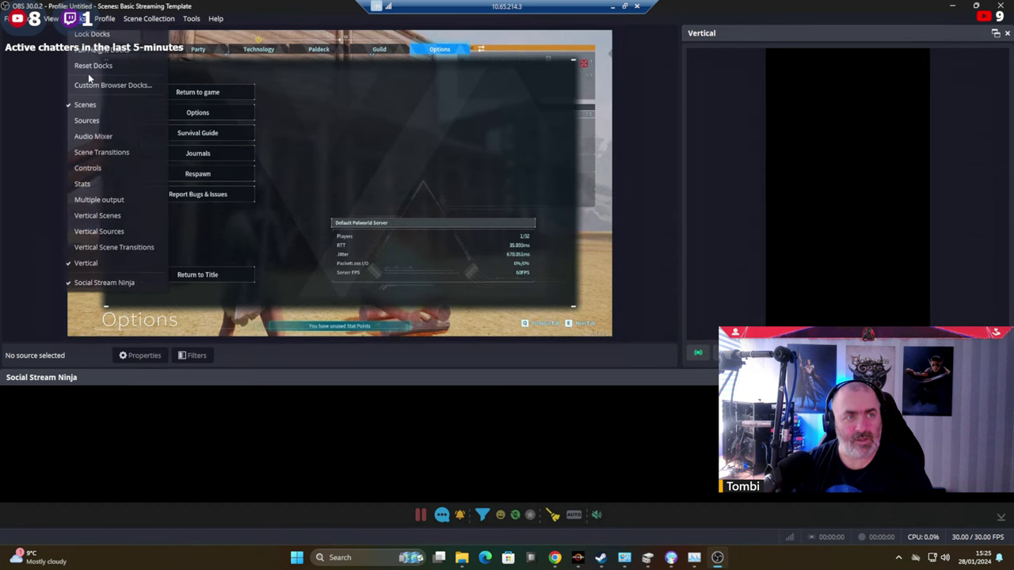
{"action": "left_click", "coordinate": [95, 262]}
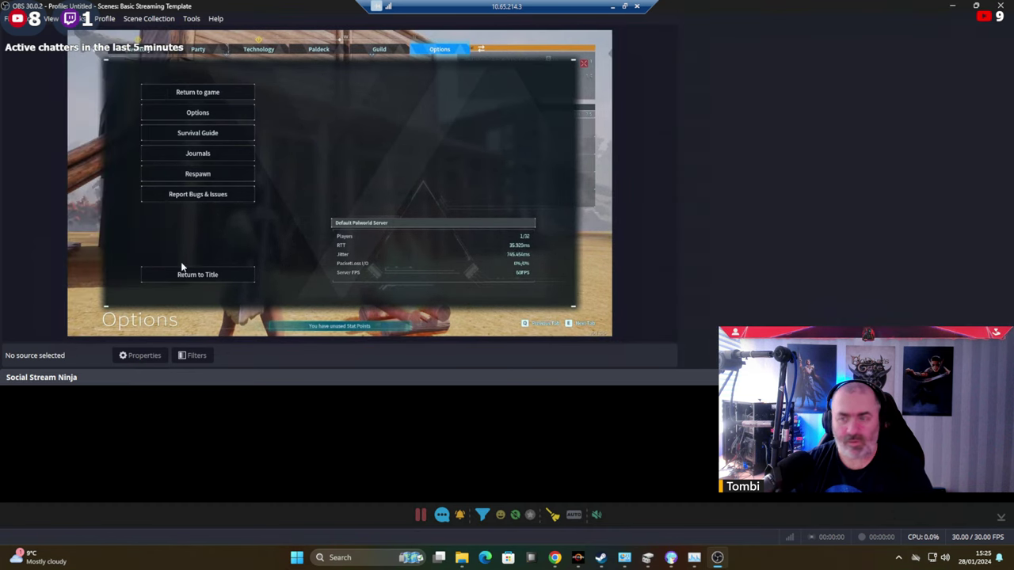
Hide the Scenes dock, leaving only Social Stream Ninja under the preview.
{"action": "right_click", "coordinate": [822, 193]}
{"action": "left_click", "coordinate": [845, 276]}
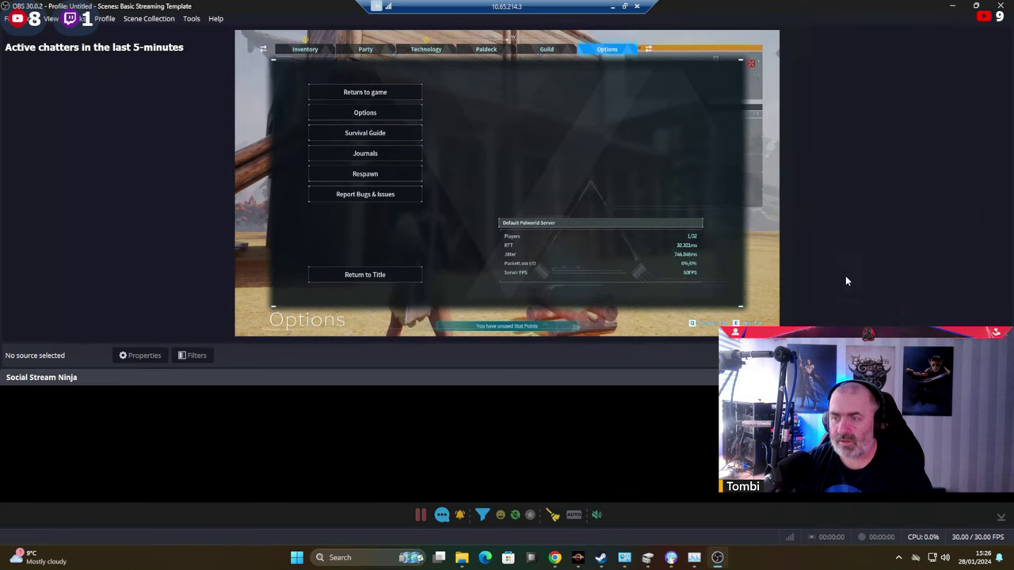
{"action": "right_click", "coordinate": [850, 152]}
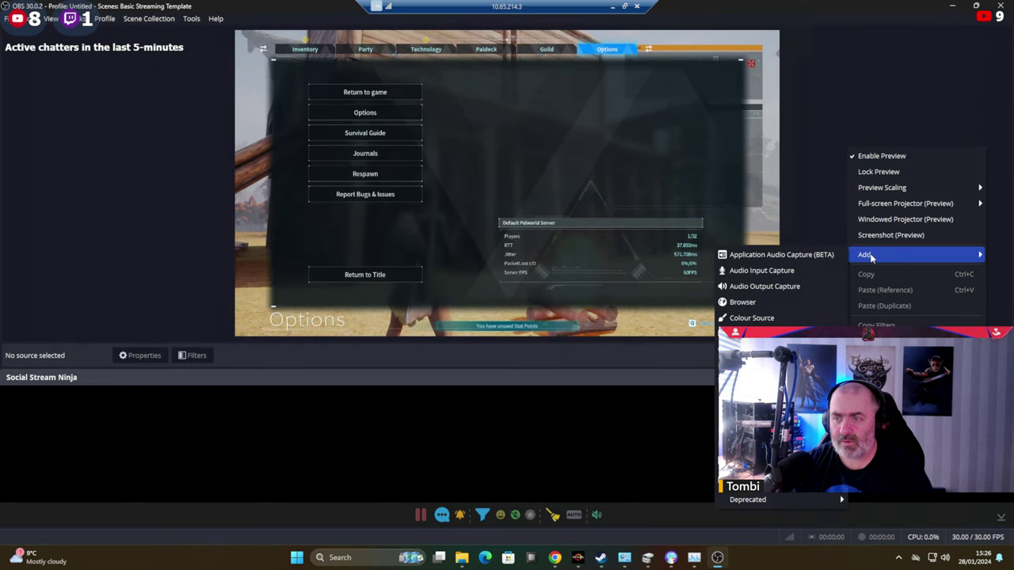
{"action": "left_click", "coordinate": [82, 20]}
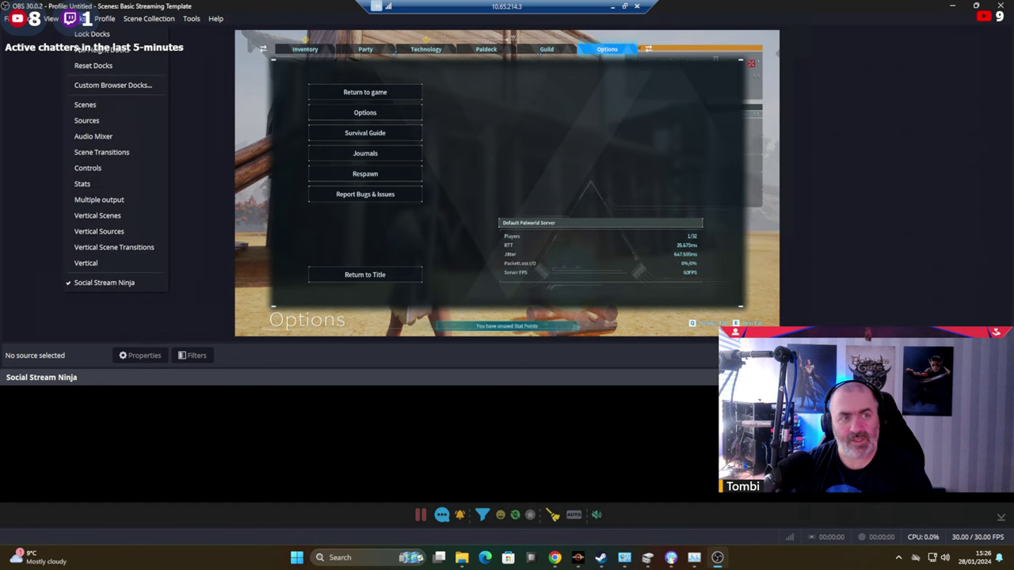
{"action": "left_click", "coordinate": [87, 108]}
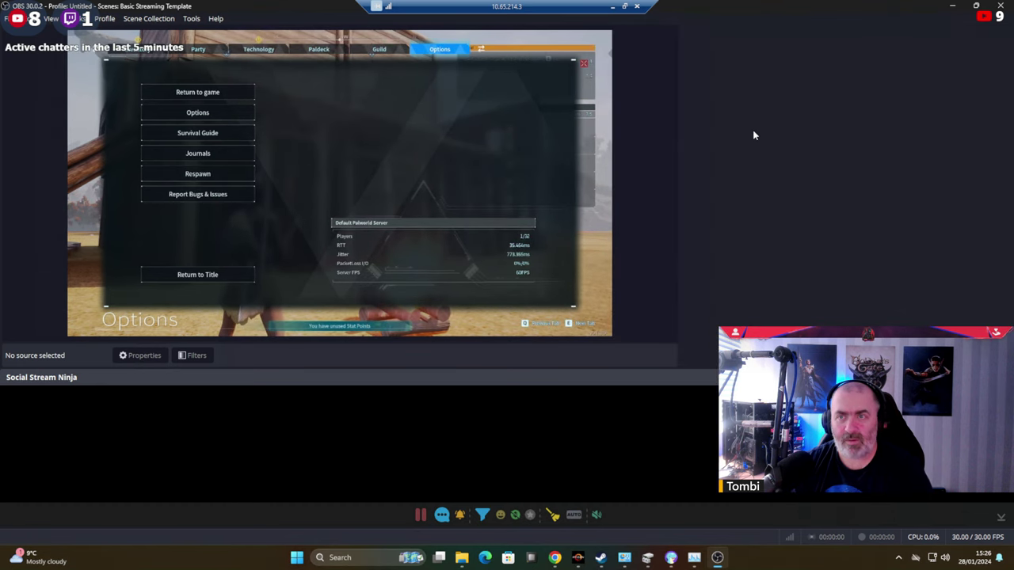
{"action": "left_click", "coordinate": [1001, 6]}
{"action": "key", "text": "super"}
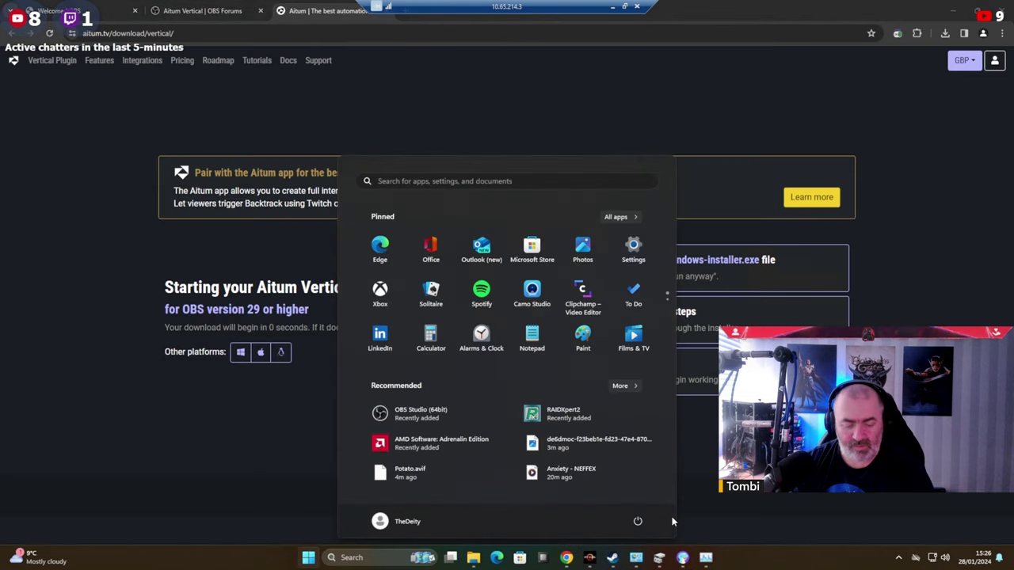
{"action": "type", "text": "obs"}
{"action": "key", "text": "Return"}
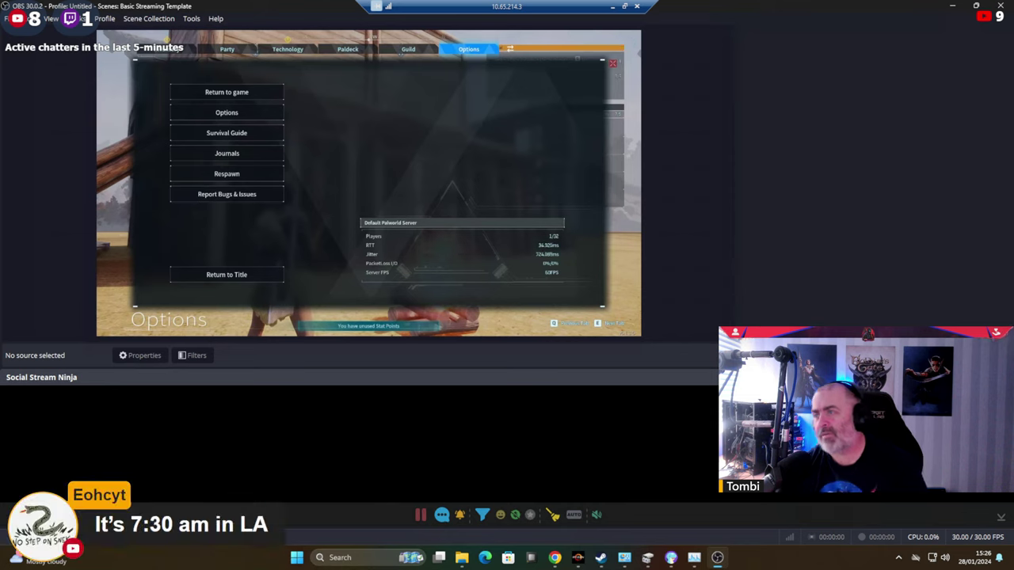
{"action": "right_click", "coordinate": [745, 185]}
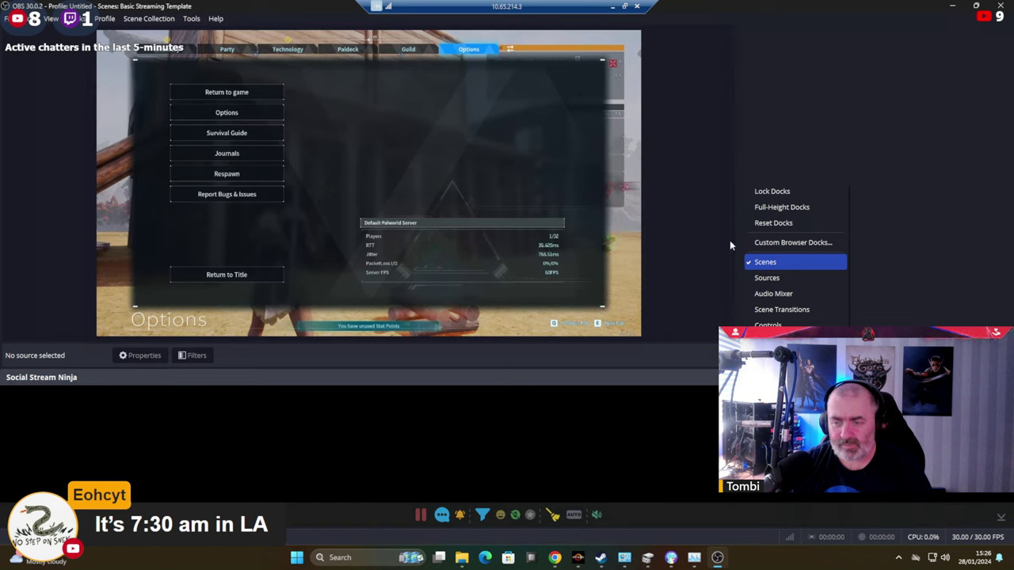
{"action": "left_click", "coordinate": [48, 20]}
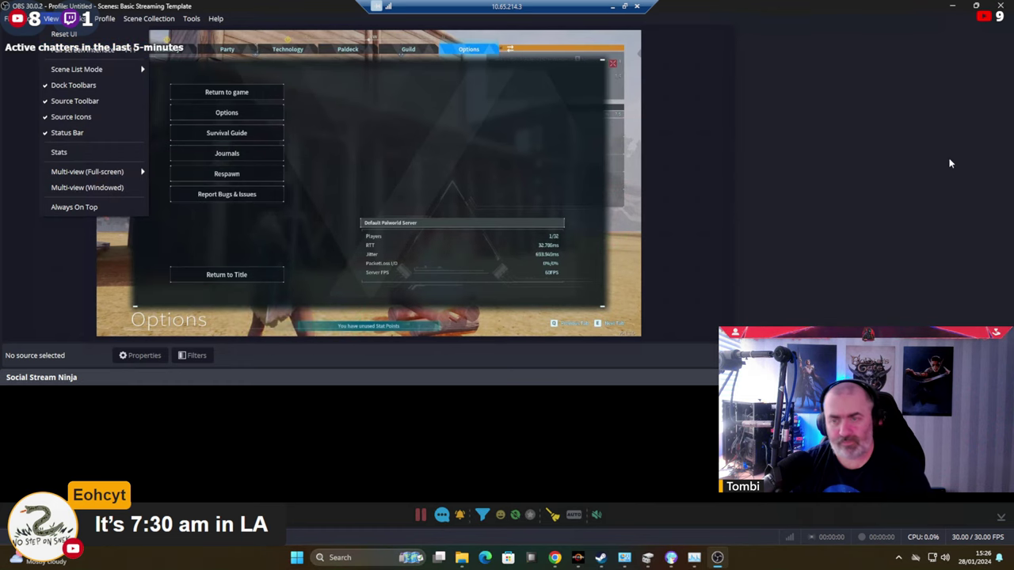
{"action": "left_click", "coordinate": [882, 189]}
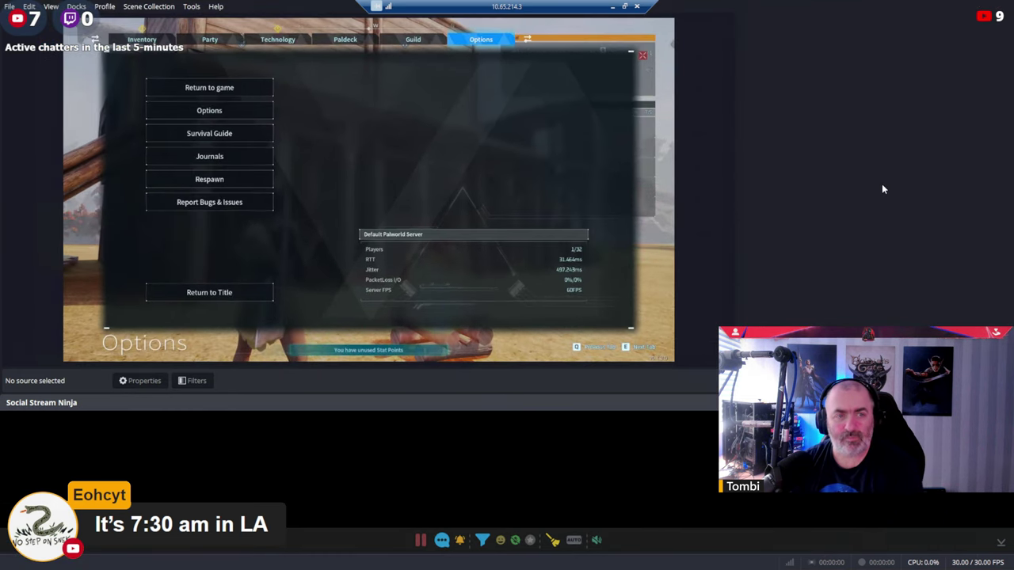
{"action": "key", "text": "super+Down"}
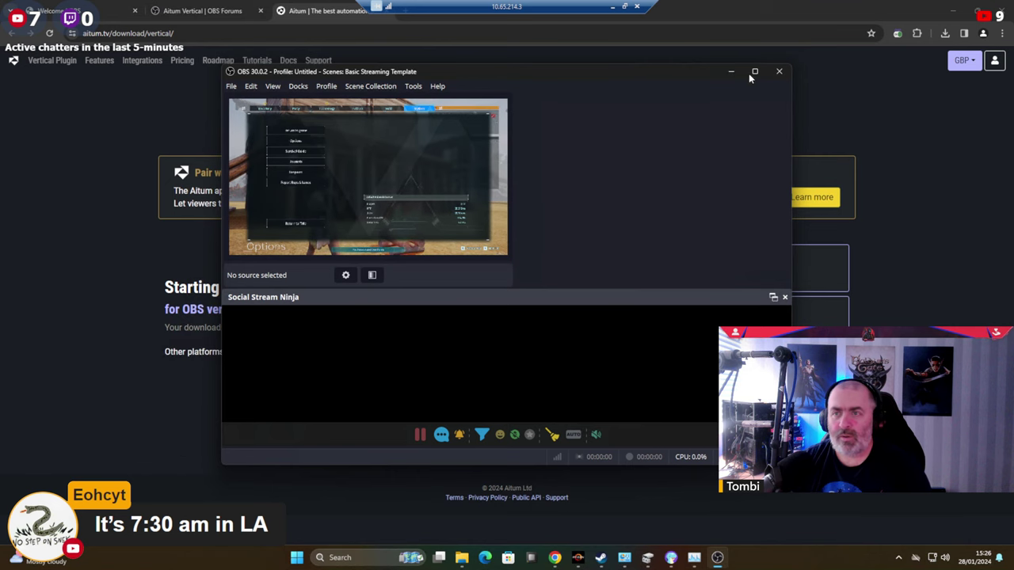
{"action": "left_click", "coordinate": [754, 72]}
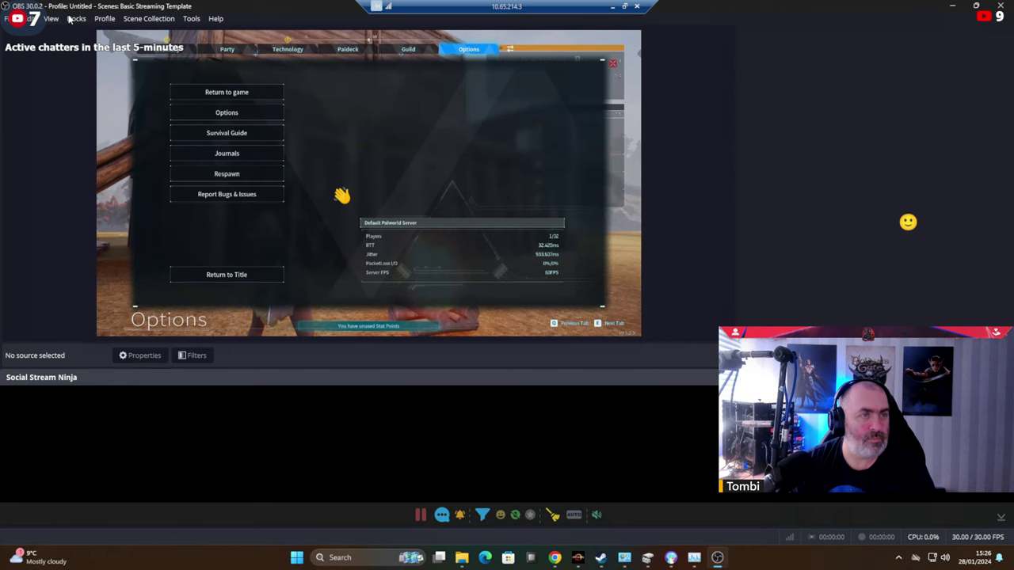
Reset the OBS interface to its default dock layout.
{"action": "left_click", "coordinate": [76, 18]}
{"action": "left_click", "coordinate": [90, 66]}
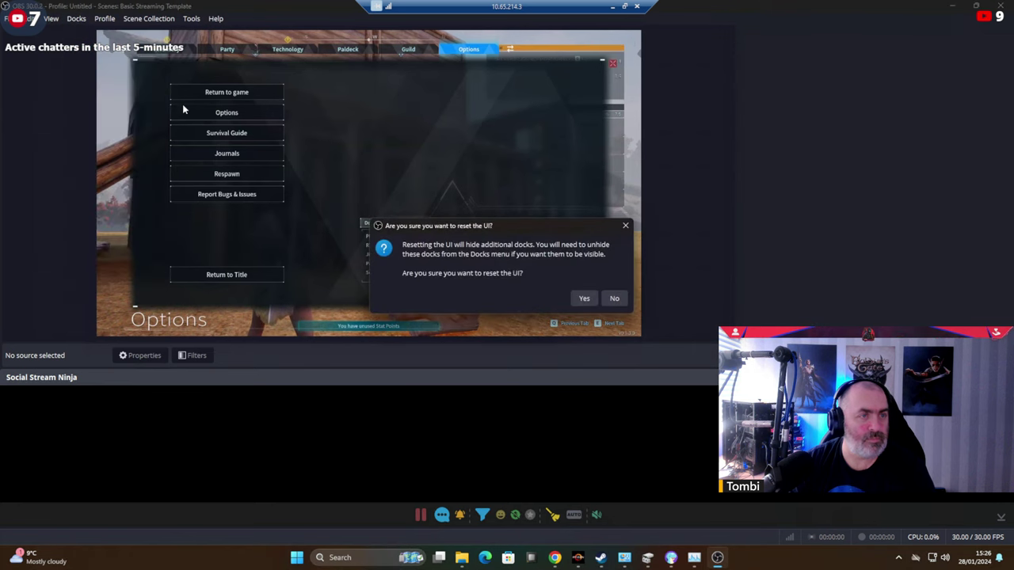
{"action": "left_click", "coordinate": [584, 298]}
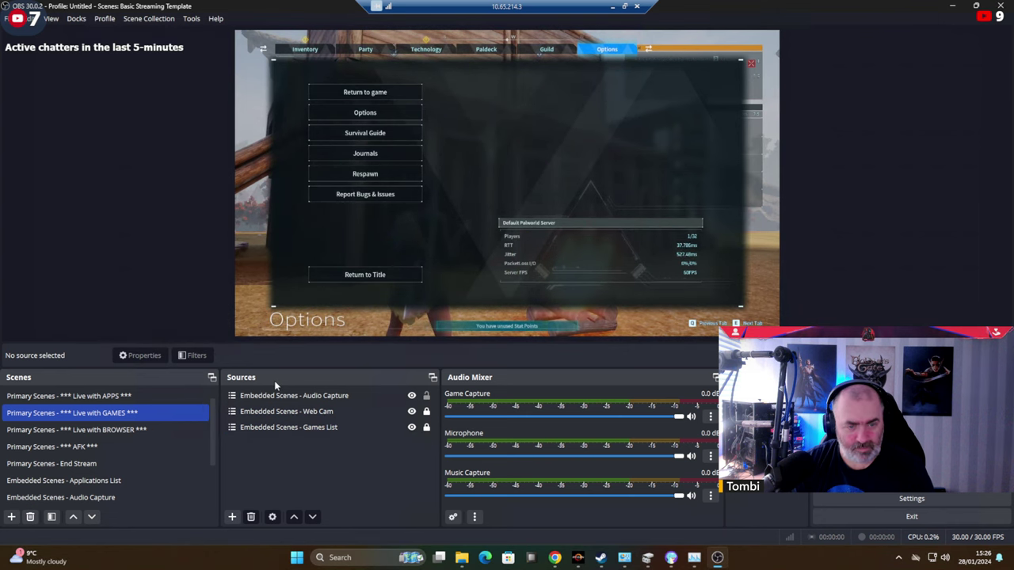
Move Scenes and Sources to the right and widen Sources so Embedded Scenes names show.
{"action": "left_click_drag", "start_coordinate": [182, 378], "coordinate": [1007, 131]}
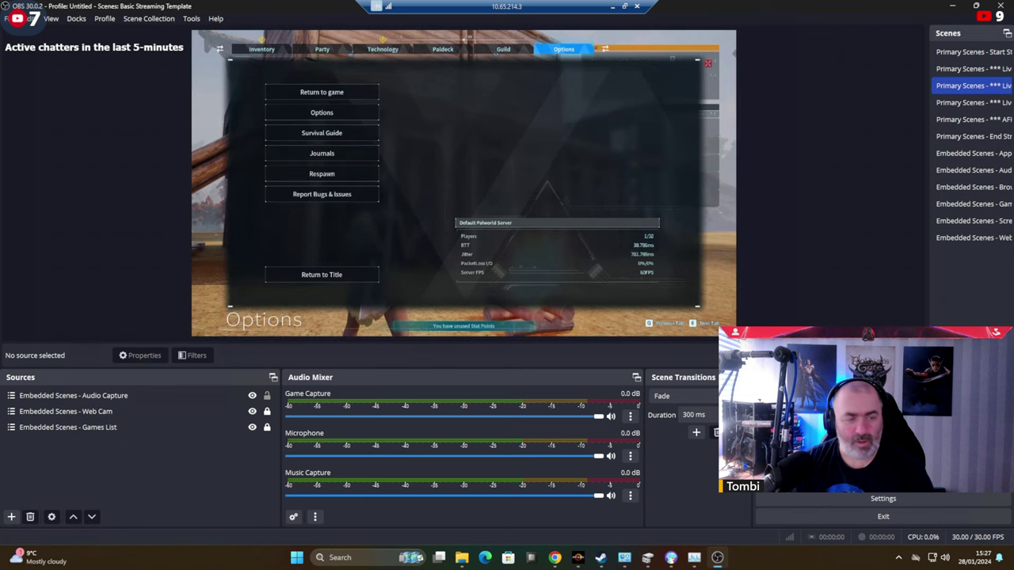
{"action": "left_click_drag", "start_coordinate": [135, 383], "coordinate": [951, 159]}
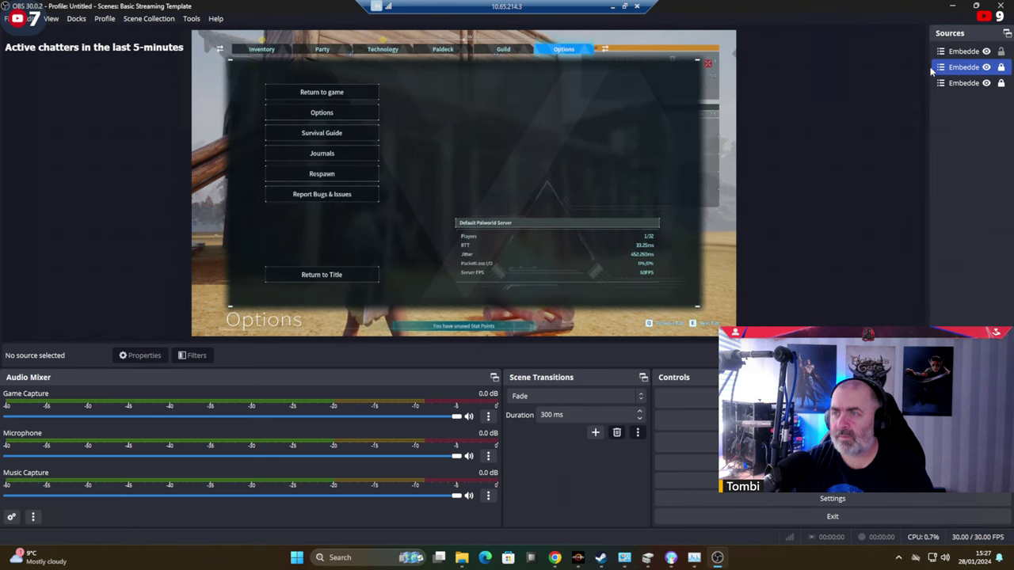
{"action": "left_click_drag", "start_coordinate": [928, 68], "coordinate": [793, 70]}
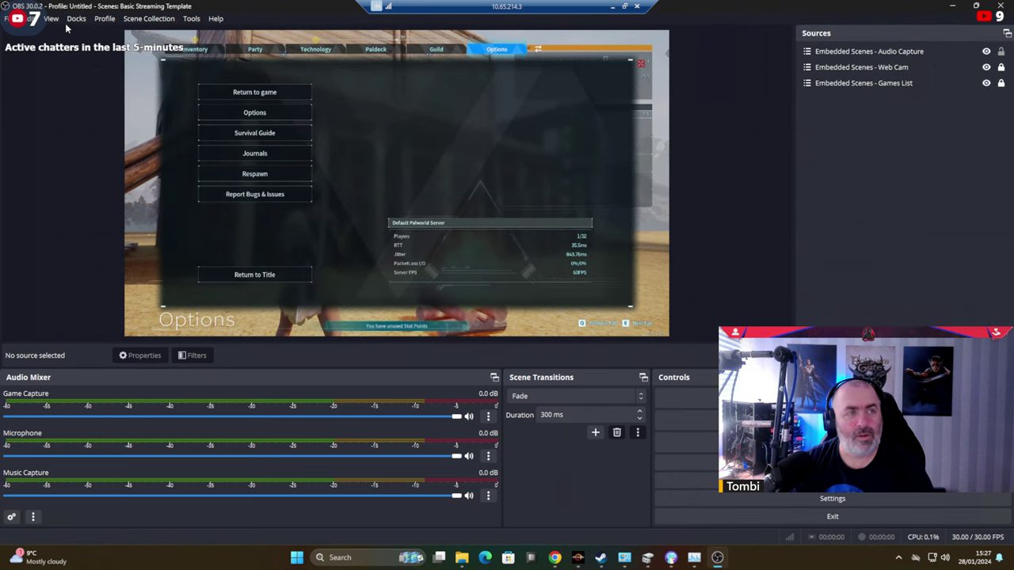
{"action": "left_click", "coordinate": [76, 18]}
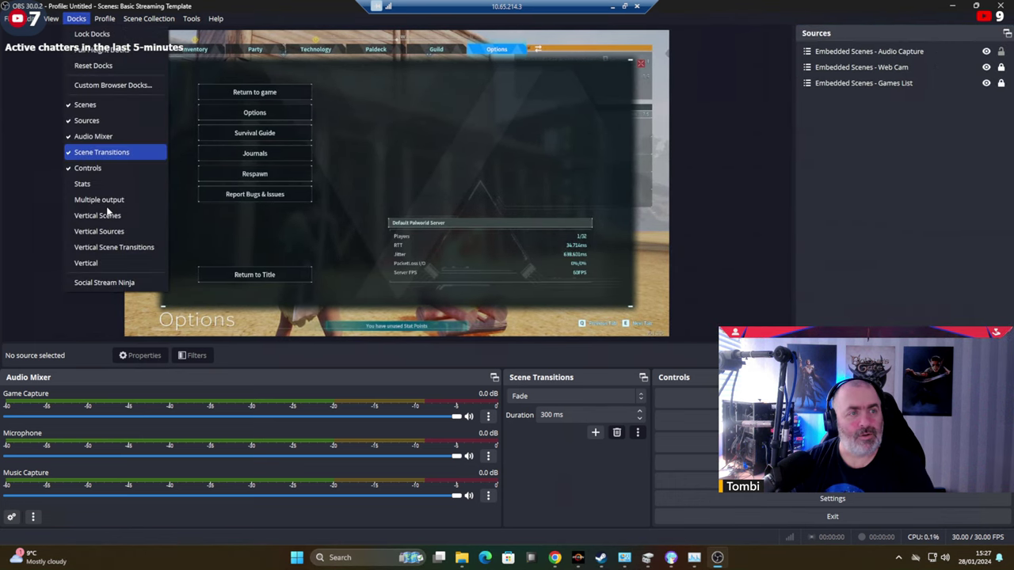
Add the Vertical preview dock beside Sources and widen it, shrinking the main preview.
{"action": "left_click", "coordinate": [88, 263]}
{"action": "left_click_drag", "start_coordinate": [535, 244], "coordinate": [801, 200]}
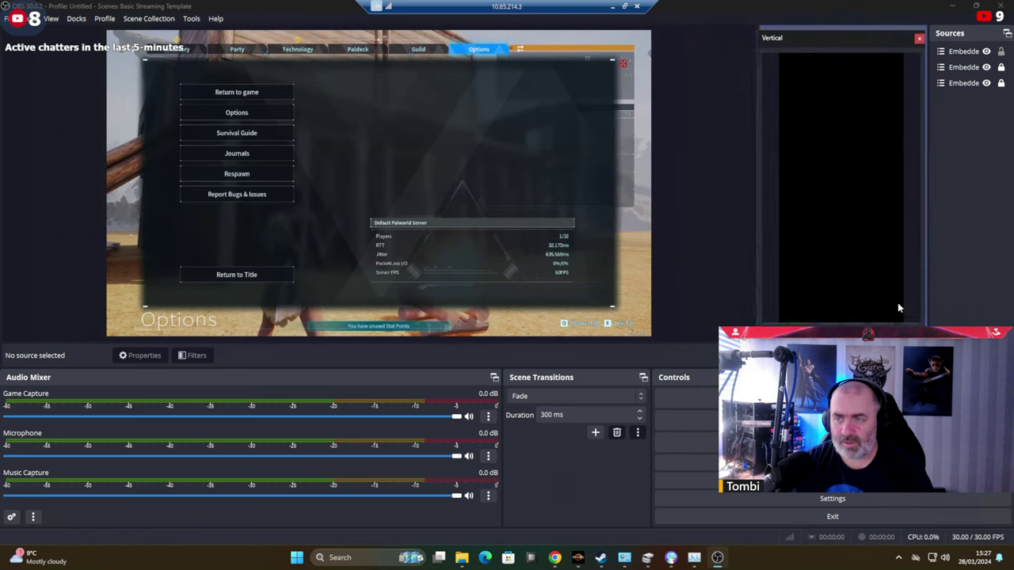
{"action": "left_click_drag", "start_coordinate": [753, 166], "coordinate": [548, 162]}
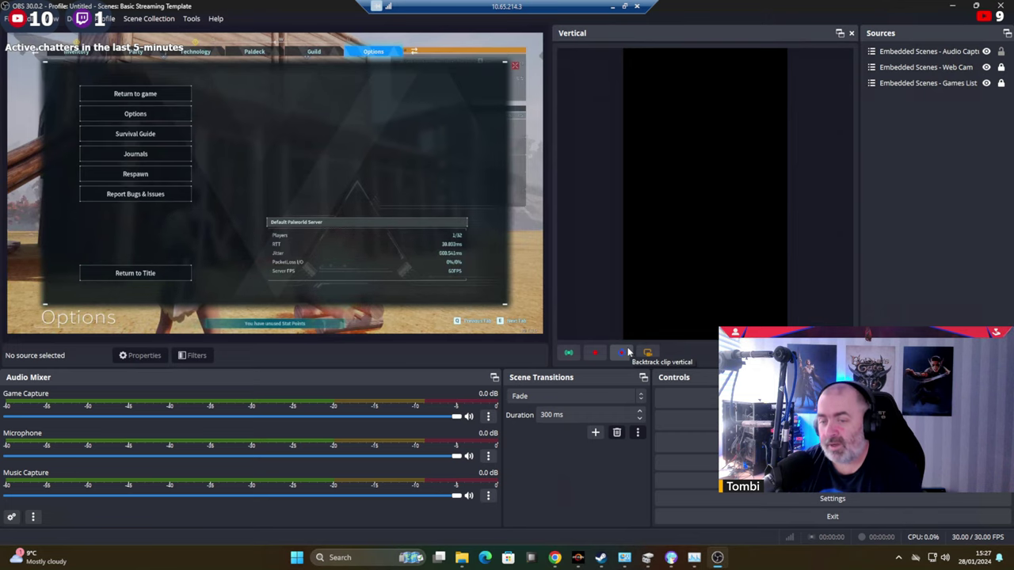
In Vertical Settings, change Backtrack Recording Length from 300 to 180 sec, then view Recording settings.
{"action": "left_click", "coordinate": [648, 353]}
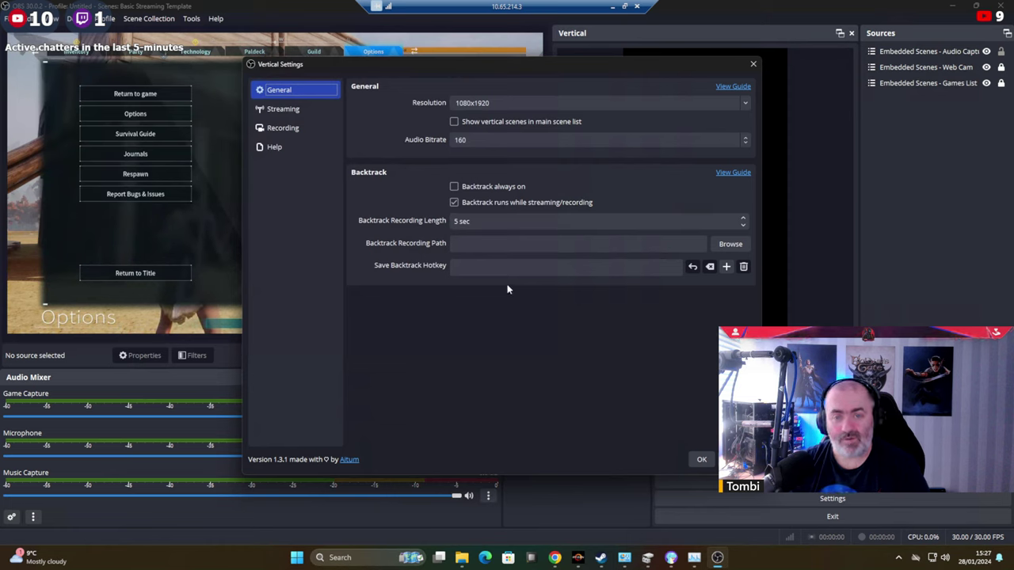
{"action": "left_click", "coordinate": [457, 221]}
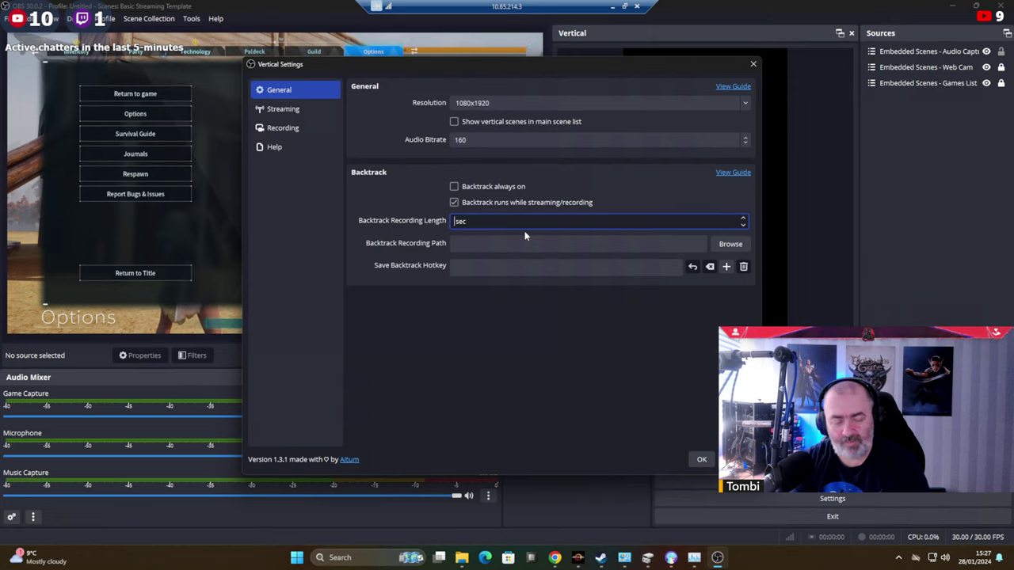
{"action": "left_click", "coordinate": [553, 333]}
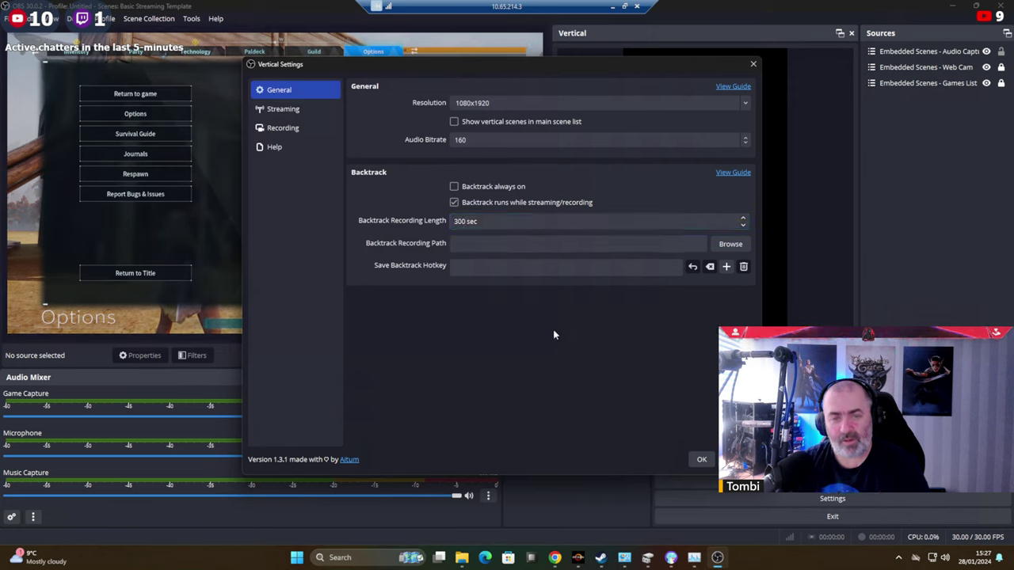
{"action": "double_click", "coordinate": [462, 221]}
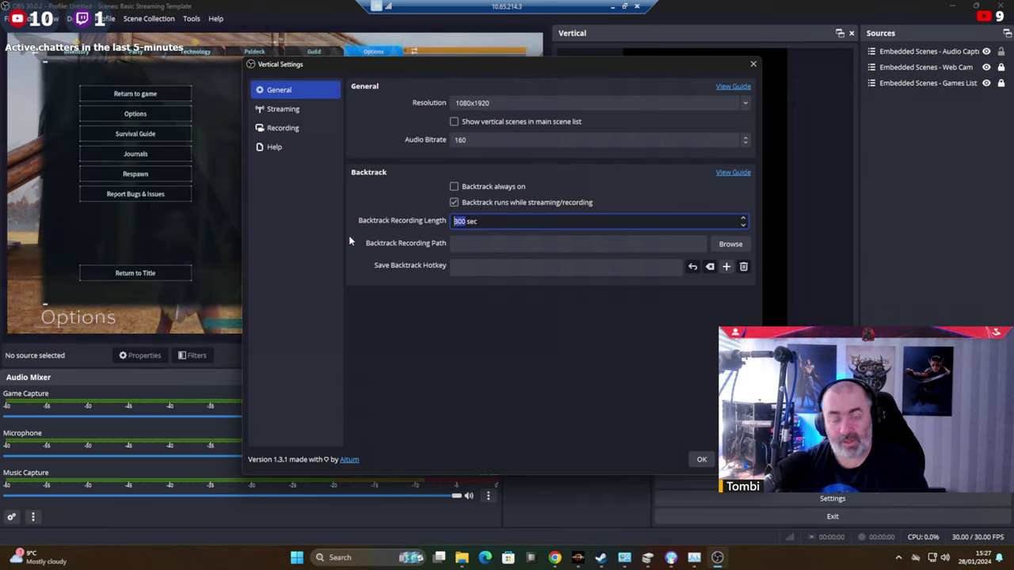
{"action": "type", "text": "180"}
{"action": "left_click", "coordinate": [425, 379]}
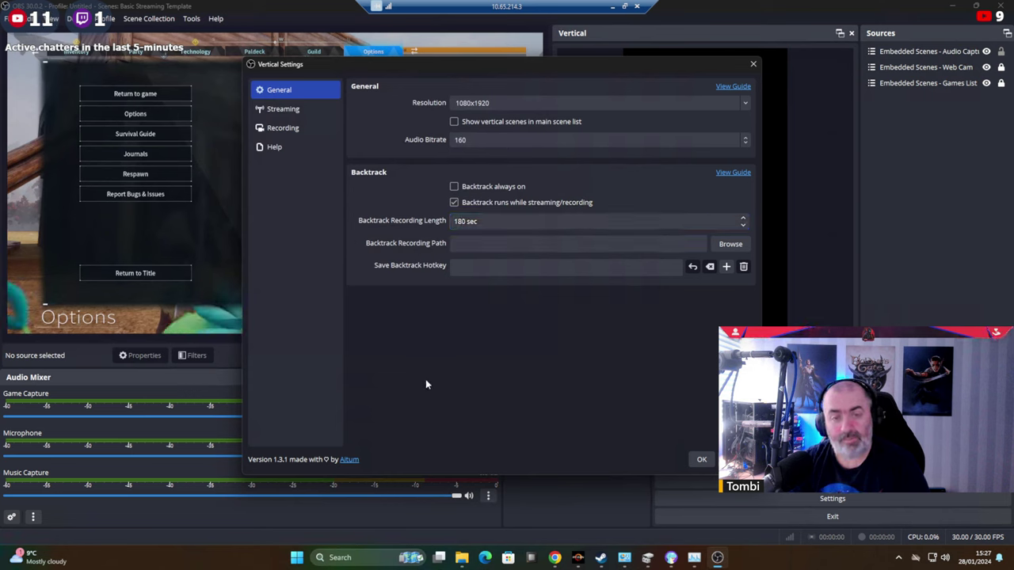
{"action": "left_click", "coordinate": [285, 109]}
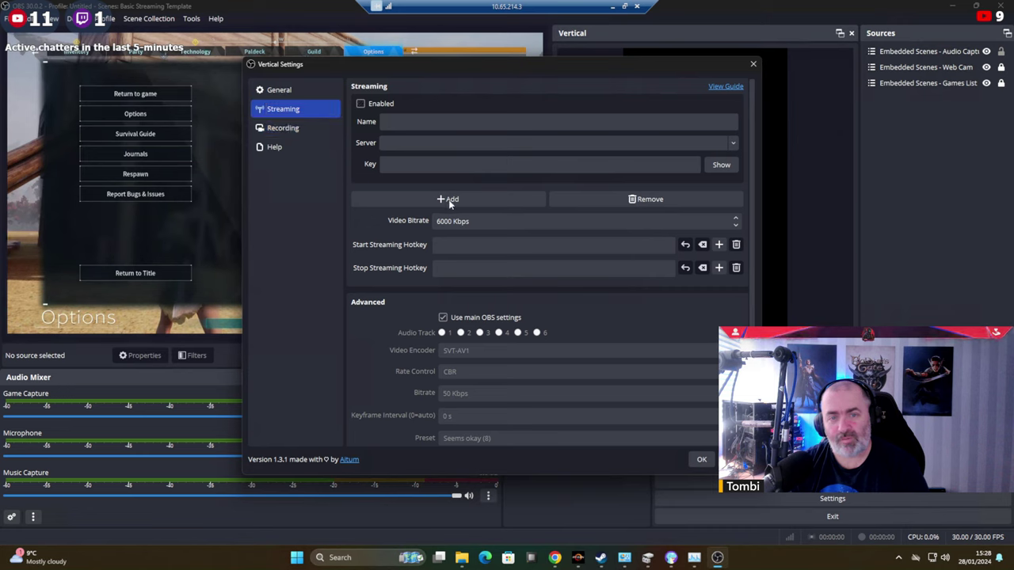
{"action": "left_click", "coordinate": [284, 130]}
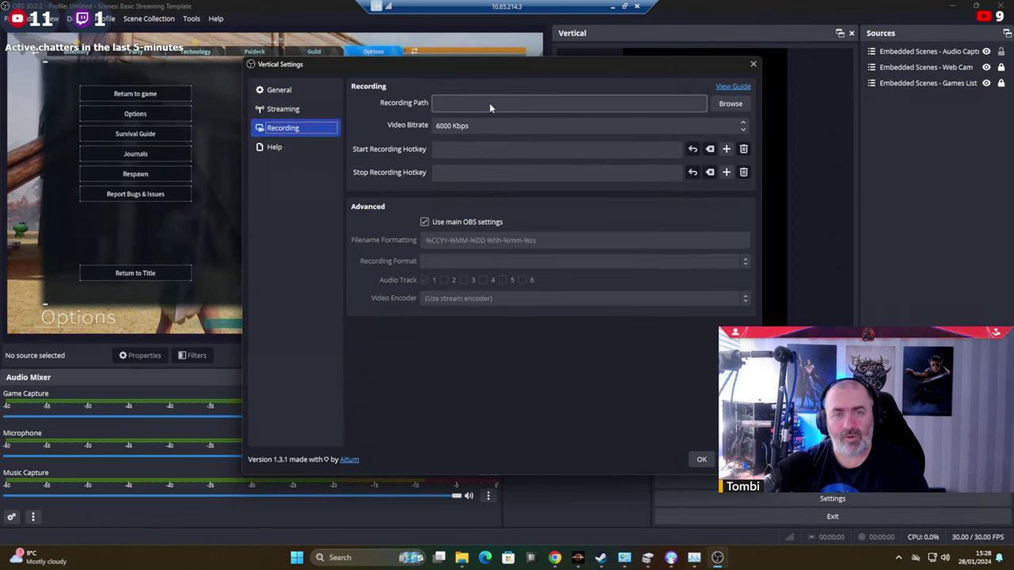
Browse for the vertical recording path and create a 'Shorts Recordings' folder on drive R:.
{"action": "left_click", "coordinate": [731, 104]}
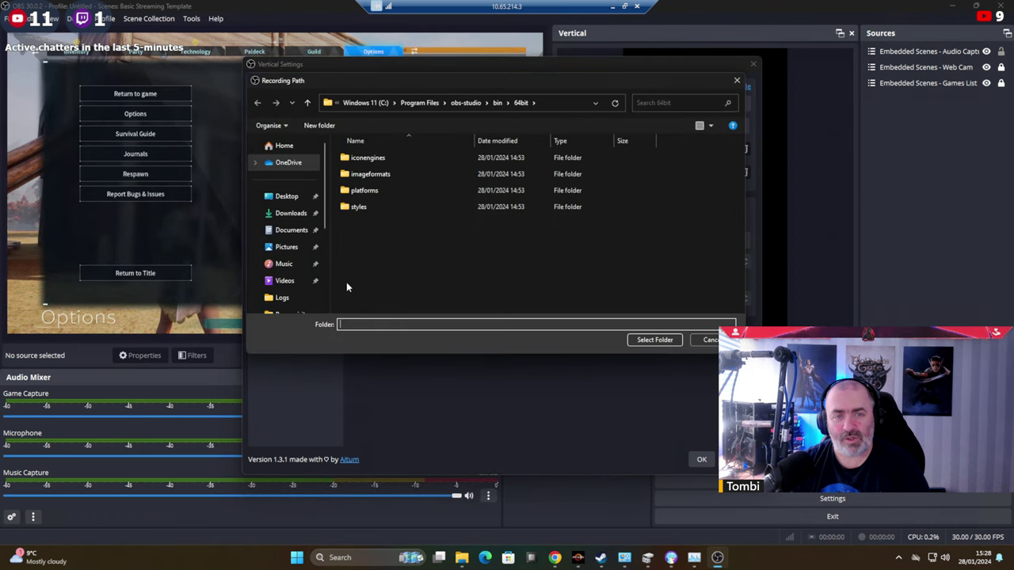
{"action": "scroll", "coordinate": [285, 281], "scroll_direction": "down", "scroll_amount": 3}
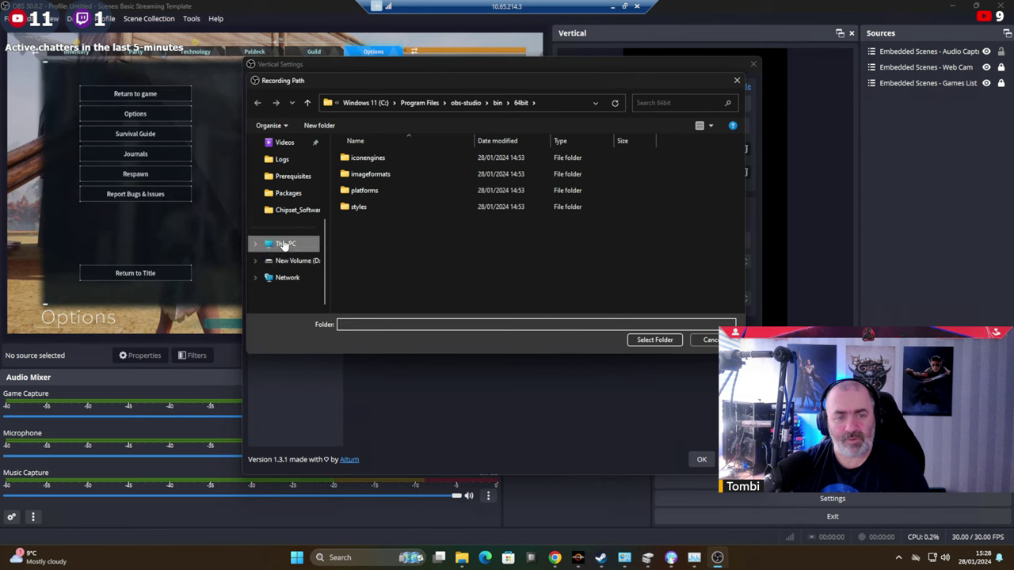
{"action": "left_click", "coordinate": [285, 245]}
{"action": "double_click", "coordinate": [523, 193]}
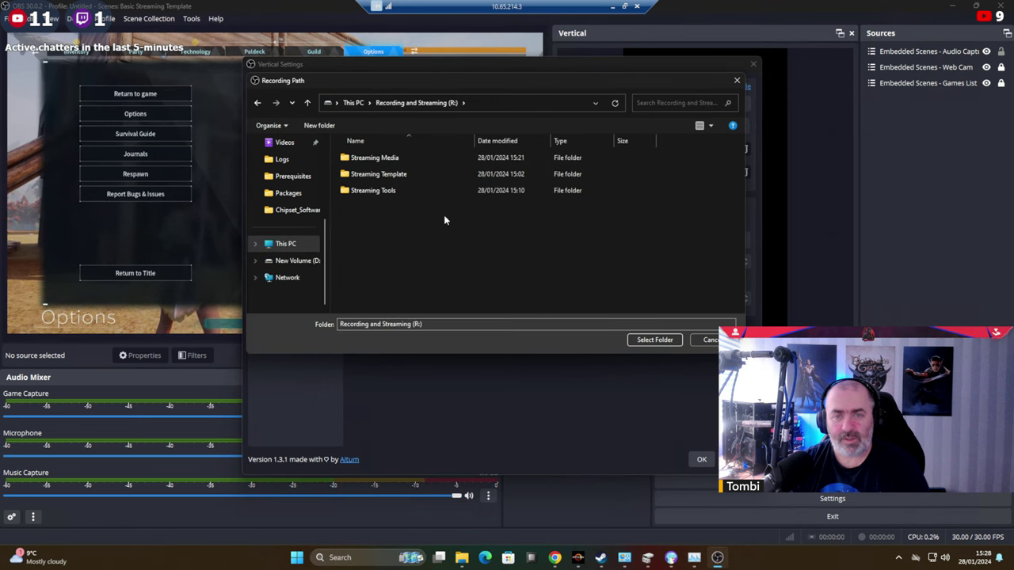
{"action": "right_click", "coordinate": [373, 230]}
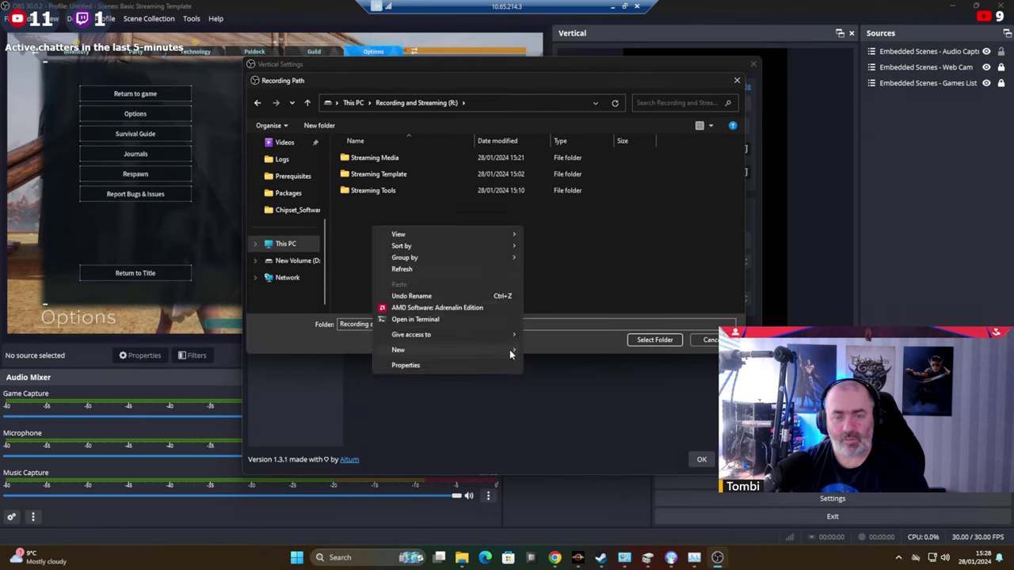
{"action": "mouse_move", "coordinate": [509, 349]}
{"action": "left_click", "coordinate": [543, 354]}
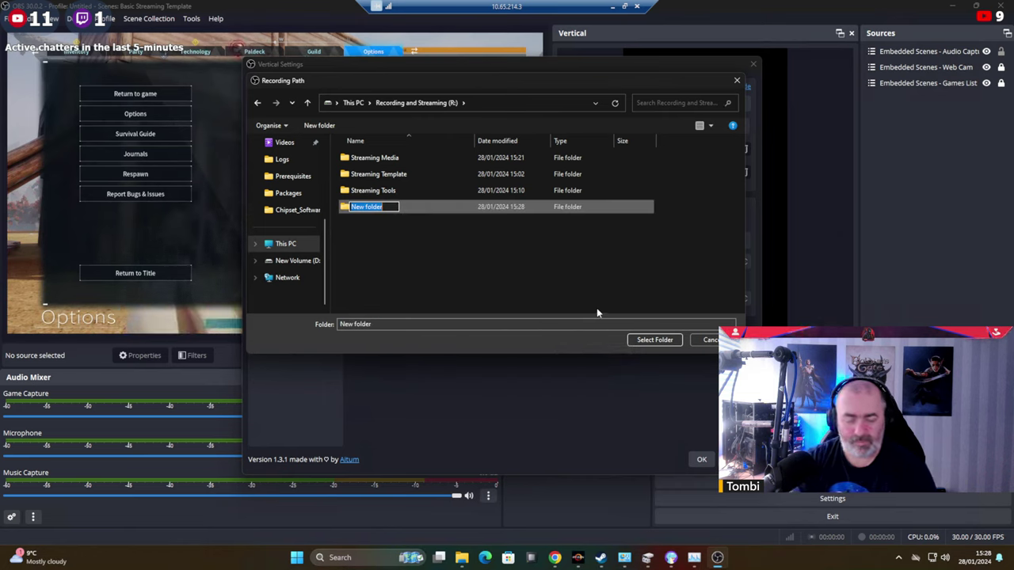
{"action": "type", "text": "R"}
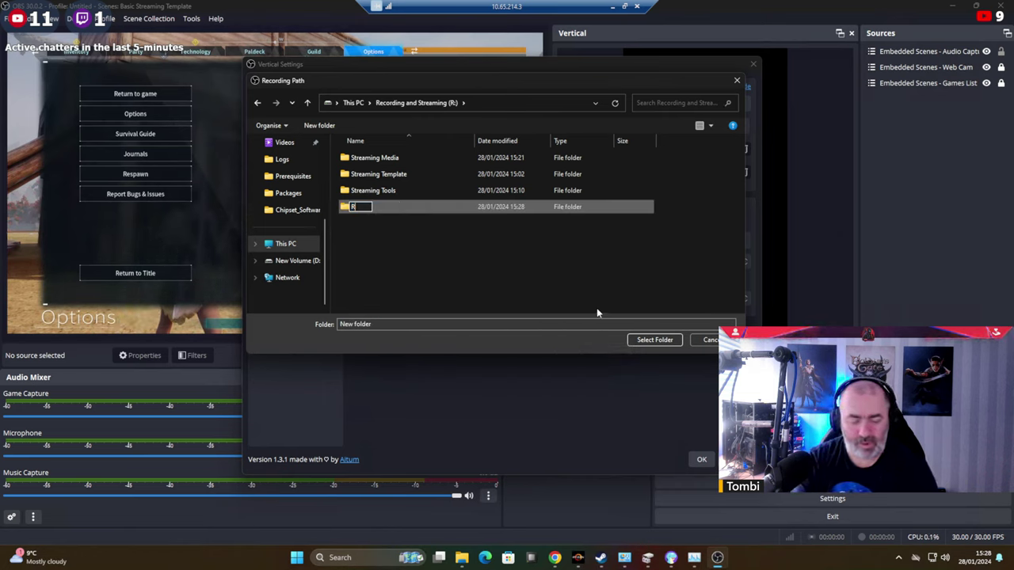
{"action": "key", "text": "BackSpace"}
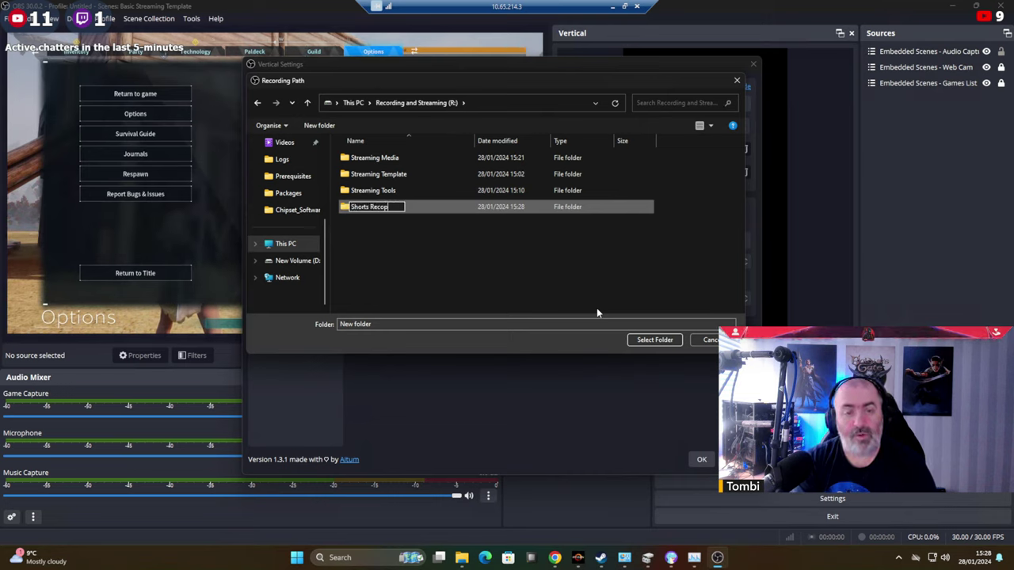
{"action": "type", "text": "Shorts Recordings"}
{"action": "key", "text": "Return"}
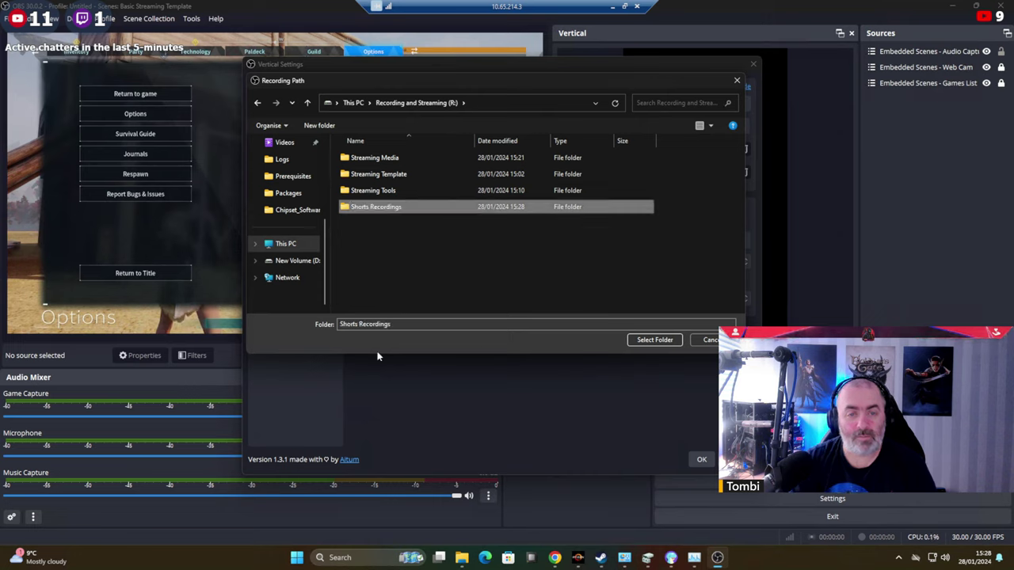
Create a 'Raw Recordings' subfolder inside Shorts Recordings and select it as the recording path.
{"action": "double_click", "coordinate": [375, 208]}
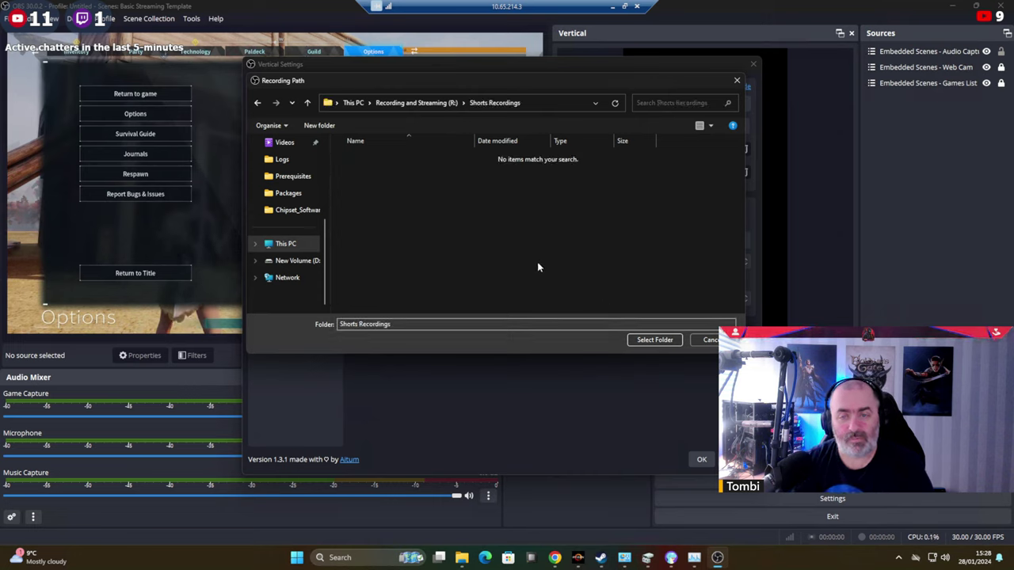
{"action": "right_click", "coordinate": [546, 311]}
{"action": "mouse_move", "coordinate": [602, 360]}
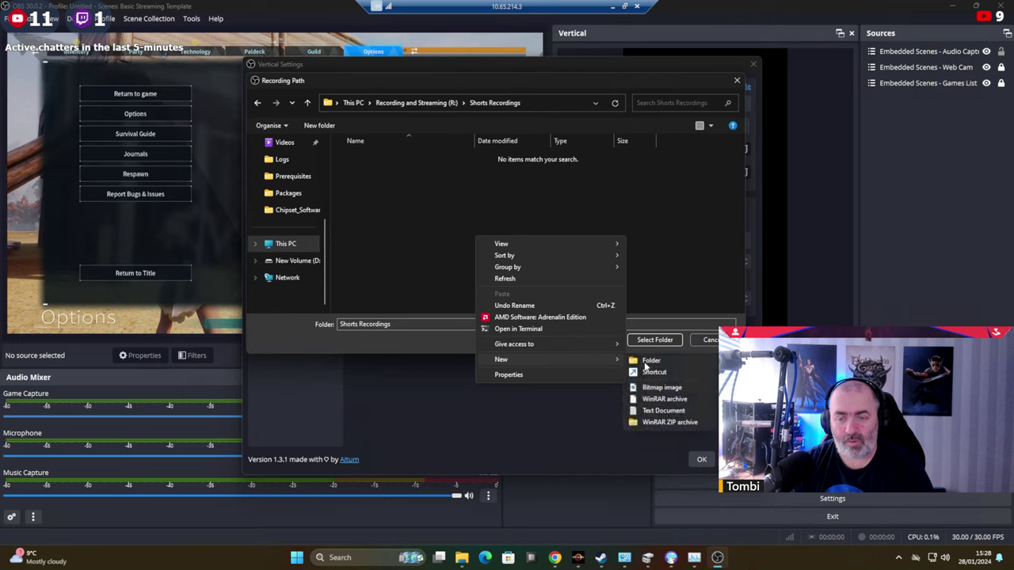
{"action": "left_click", "coordinate": [652, 360]}
{"action": "type", "text": "Raw R"}
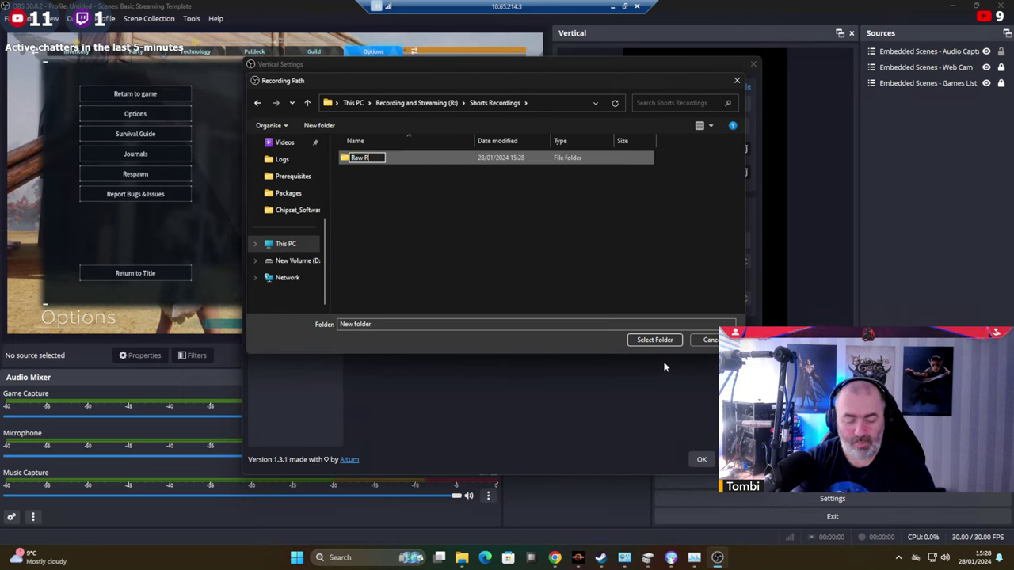
{"action": "type", "text": "ecordings"}
{"action": "key", "text": "Return"}
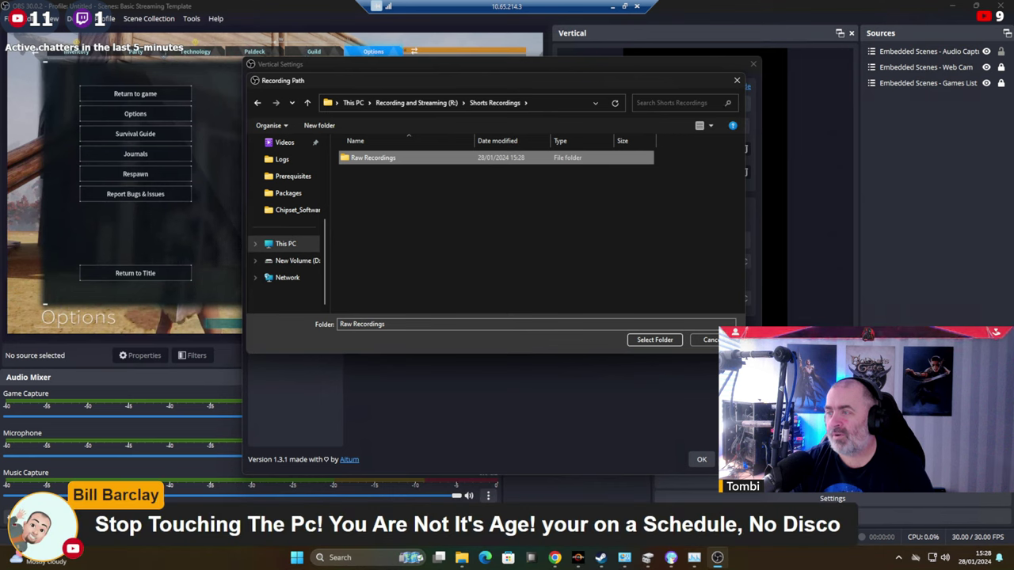
{"action": "left_click", "coordinate": [535, 250]}
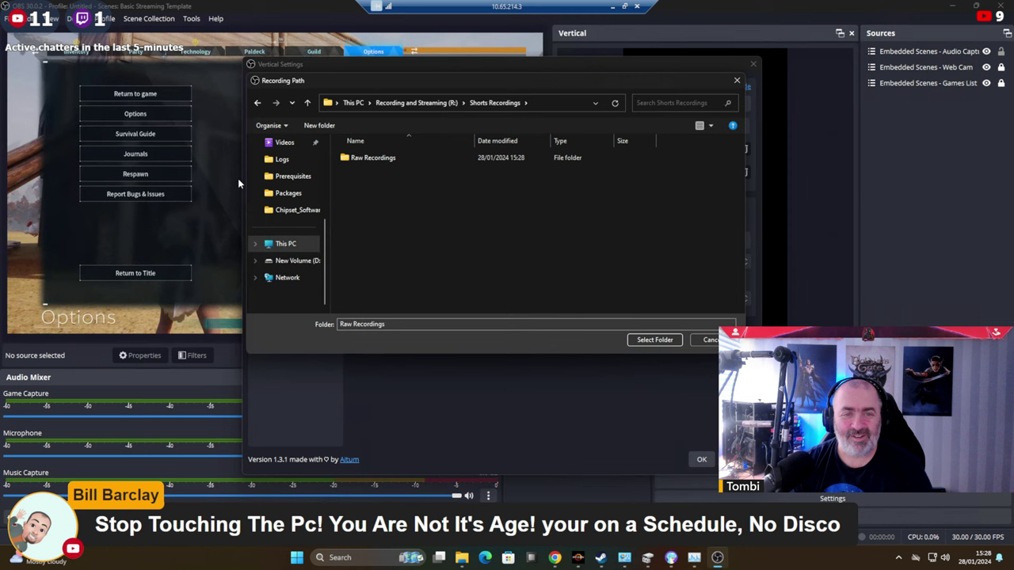
{"action": "double_click", "coordinate": [368, 157]}
{"action": "left_click", "coordinate": [655, 340]}
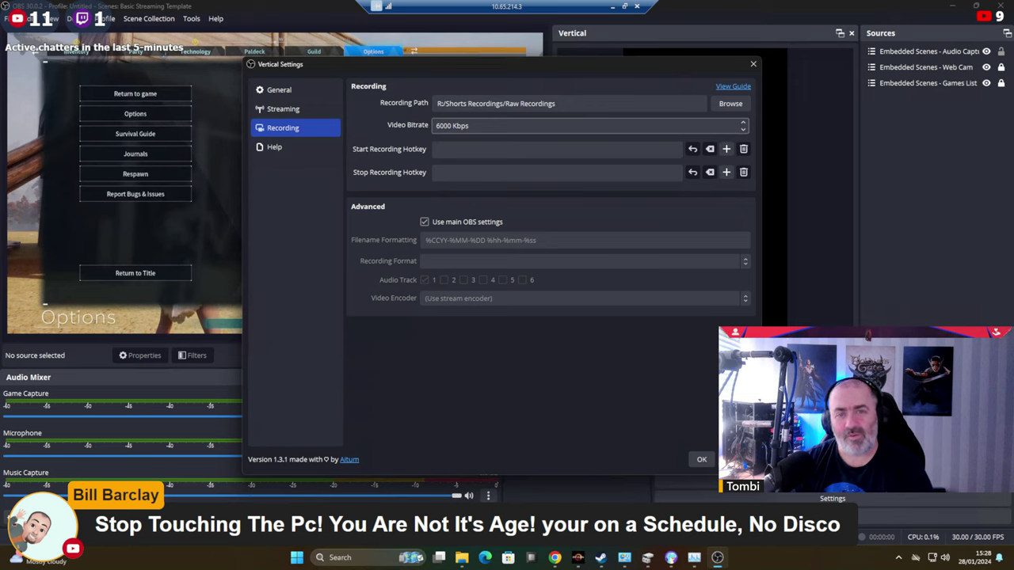
Keep the vertical recording bitrate at 6000 Kbps and go back to the General page.
{"action": "left_click", "coordinate": [437, 125]}
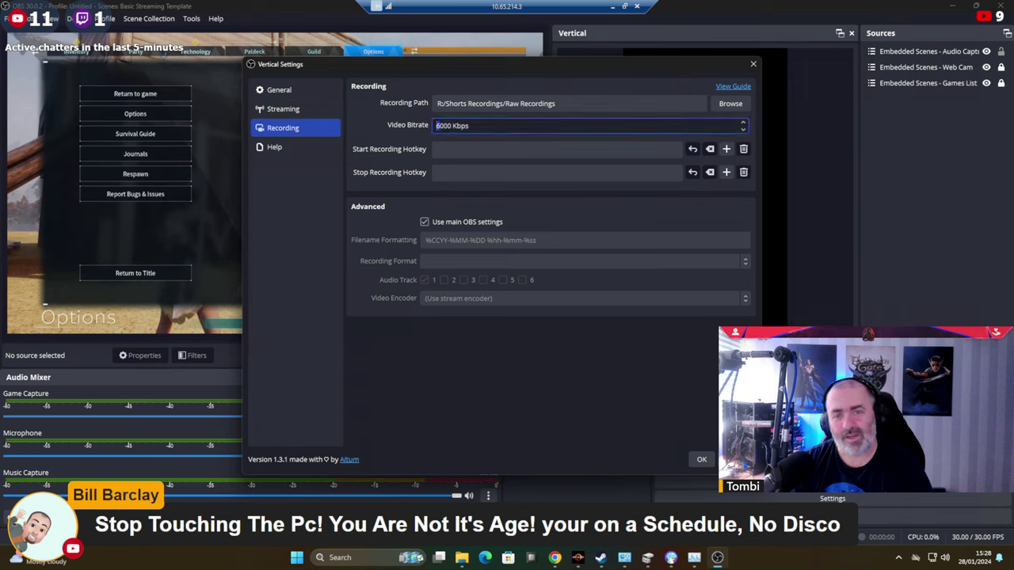
{"action": "left_click", "coordinate": [444, 149]}
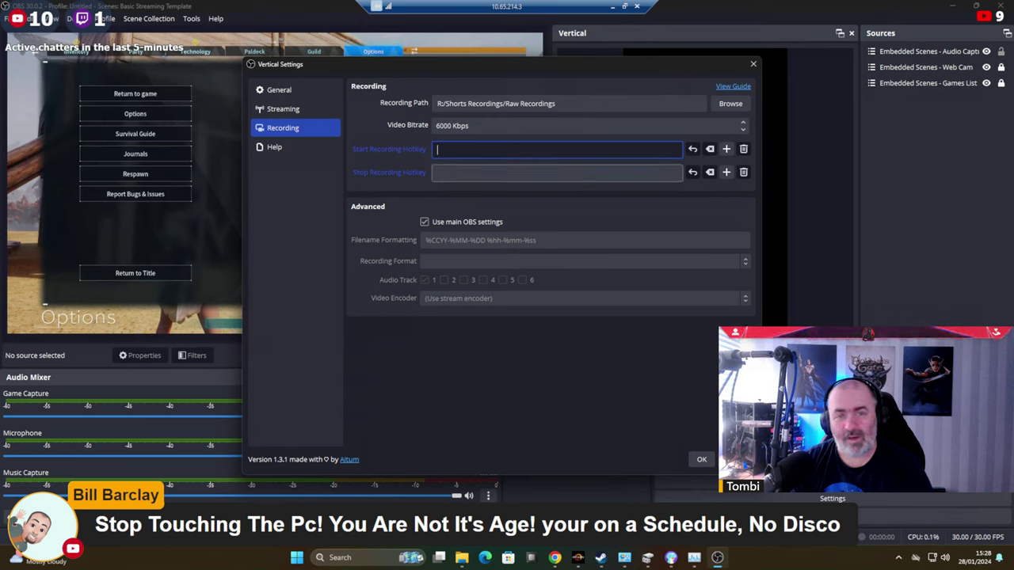
{"action": "left_click", "coordinate": [283, 94]}
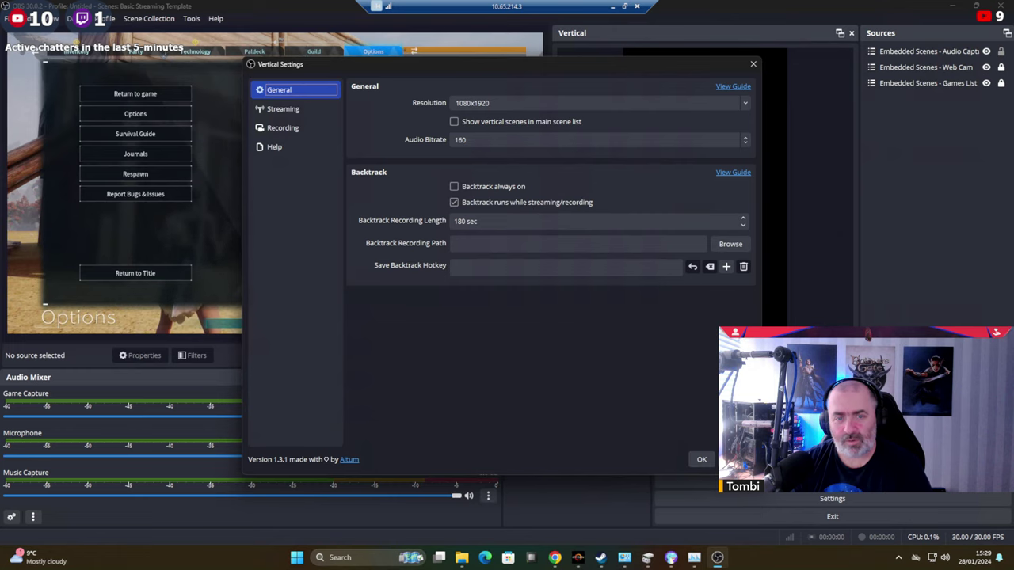
Point the vertical Backtrack Recording Path to R:/Shorts Recordings/Raw Recordings.
{"action": "left_click", "coordinate": [729, 244]}
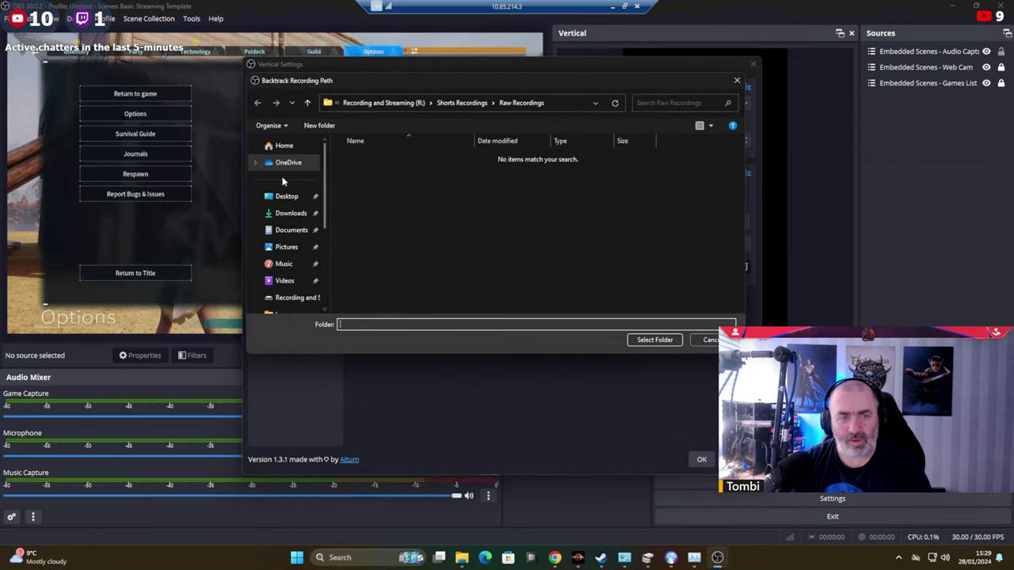
{"action": "scroll", "coordinate": [313, 218], "scroll_direction": "down", "scroll_amount": 5}
{"action": "left_click", "coordinate": [282, 243]}
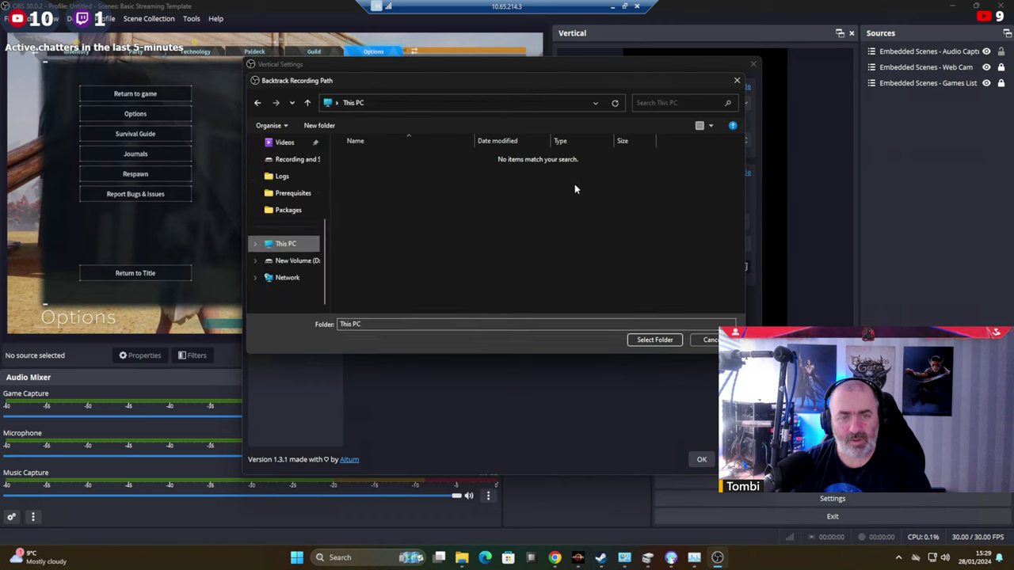
{"action": "double_click", "coordinate": [523, 196]}
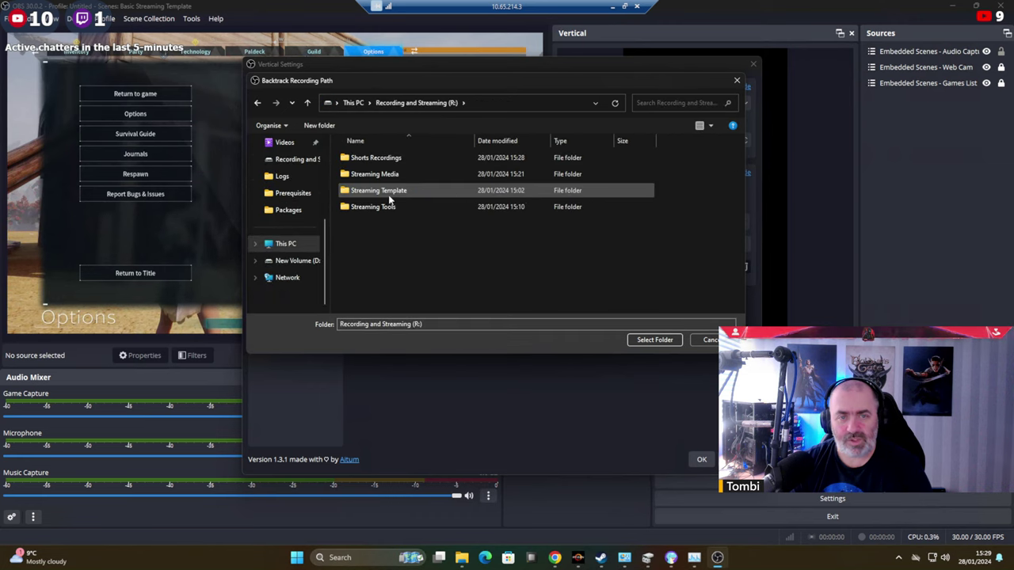
{"action": "double_click", "coordinate": [374, 159]}
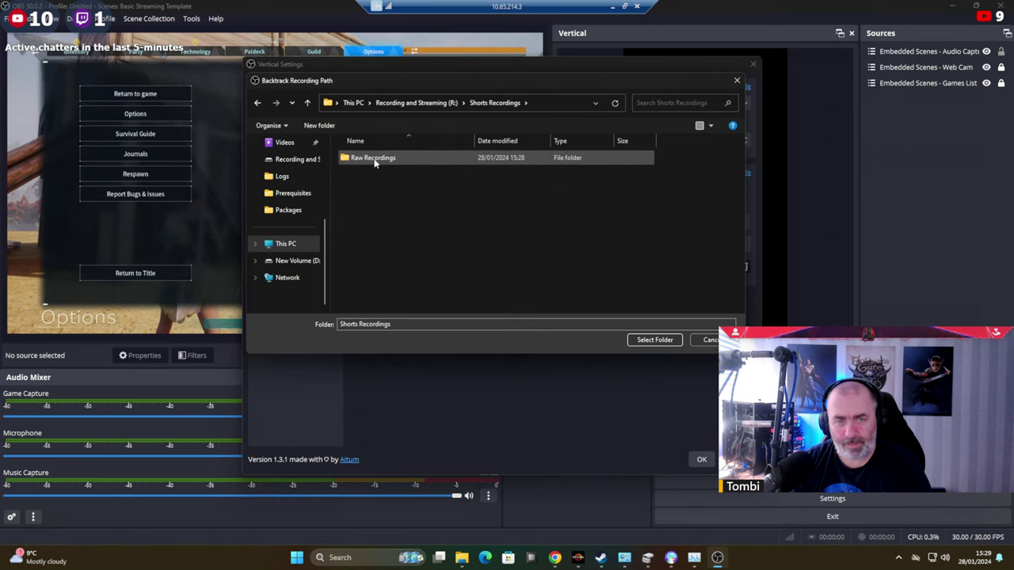
{"action": "double_click", "coordinate": [374, 159]}
{"action": "left_click", "coordinate": [655, 340]}
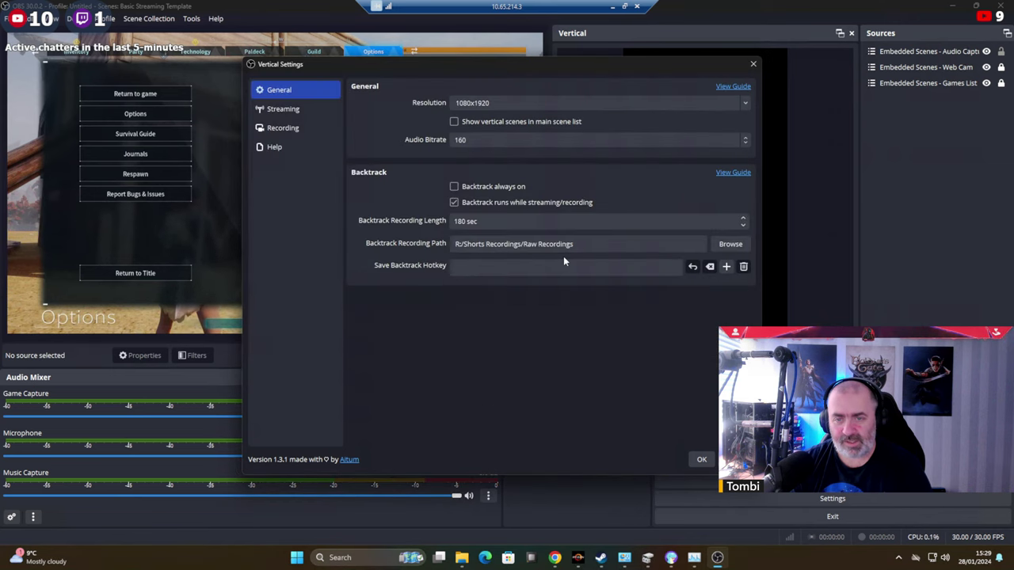
Save the Vertical Settings with OK and close the dialog.
{"action": "left_click", "coordinate": [702, 460]}
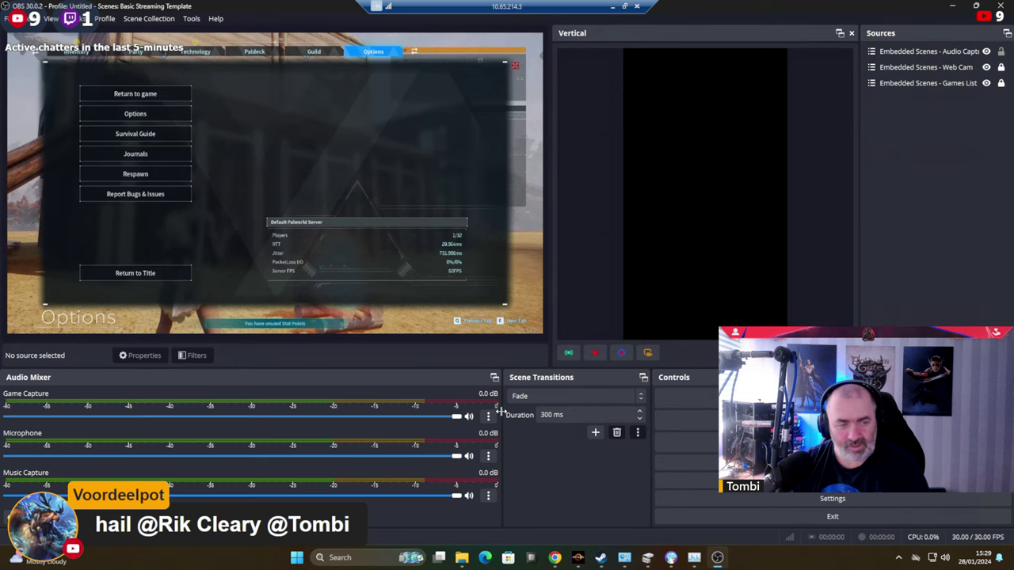
Move Audio Mixer beside Controls at the bottom and dock Scene Transitions in the top-right panel.
{"action": "left_click_drag", "start_coordinate": [383, 377], "coordinate": [864, 380]}
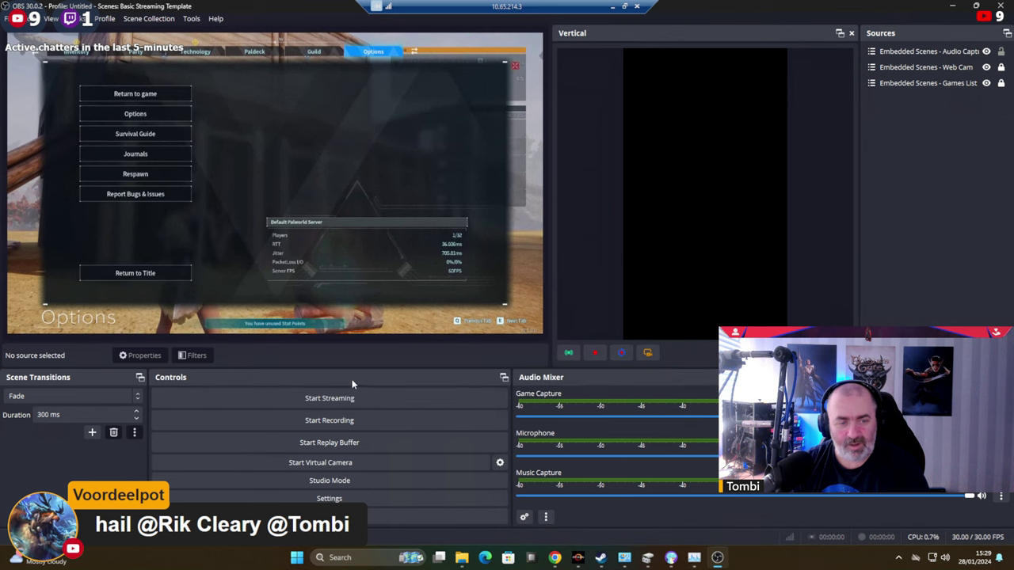
{"action": "left_click_drag", "start_coordinate": [38, 377], "coordinate": [904, 48]}
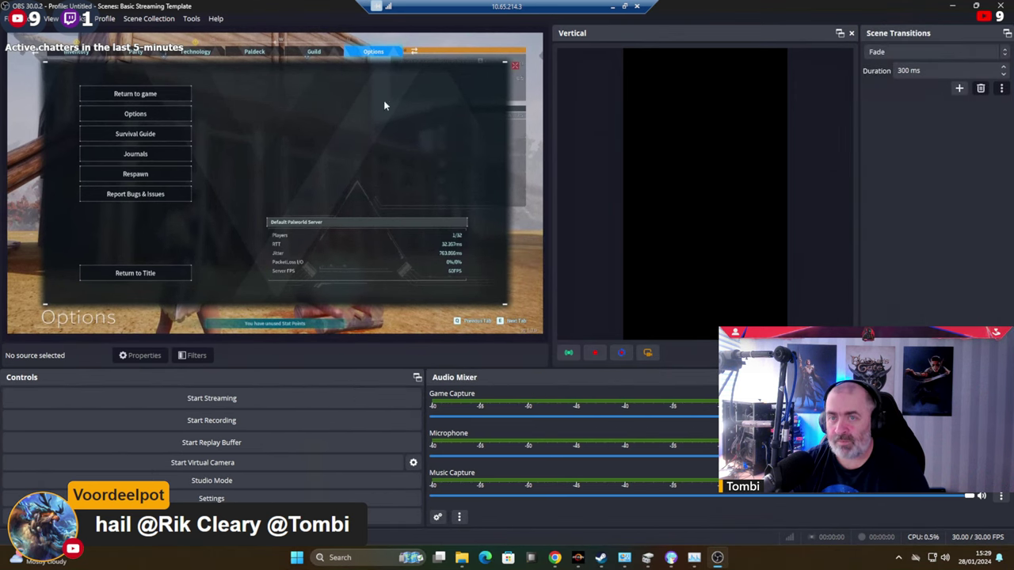
{"action": "left_click", "coordinate": [83, 19]}
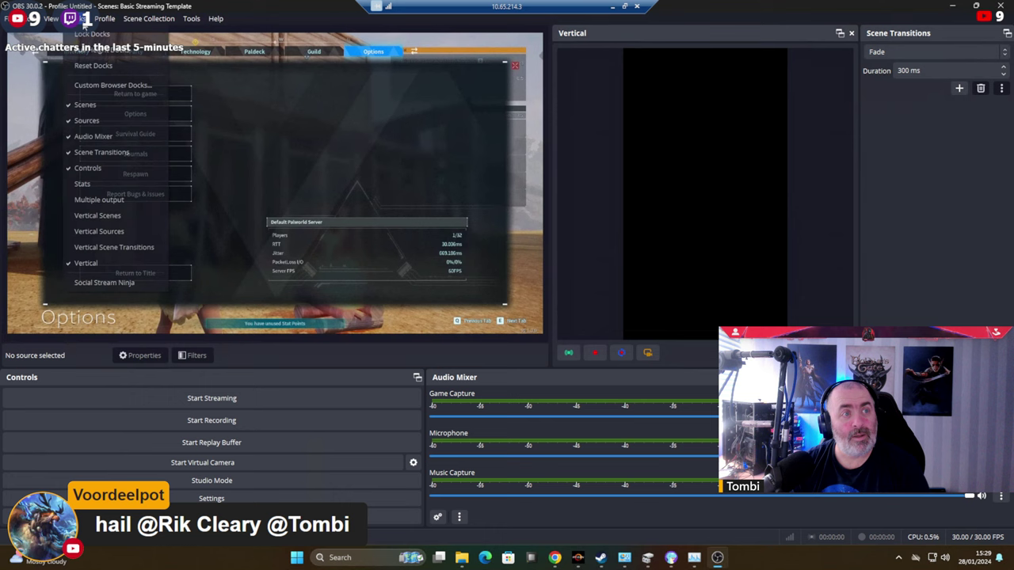
Show the Vertical Scenes and Vertical Sources panels and dock both into the right-hand panel.
{"action": "left_click", "coordinate": [104, 216]}
{"action": "left_click_drag", "start_coordinate": [502, 210], "coordinate": [911, 36]}
{"action": "left_click", "coordinate": [77, 18]}
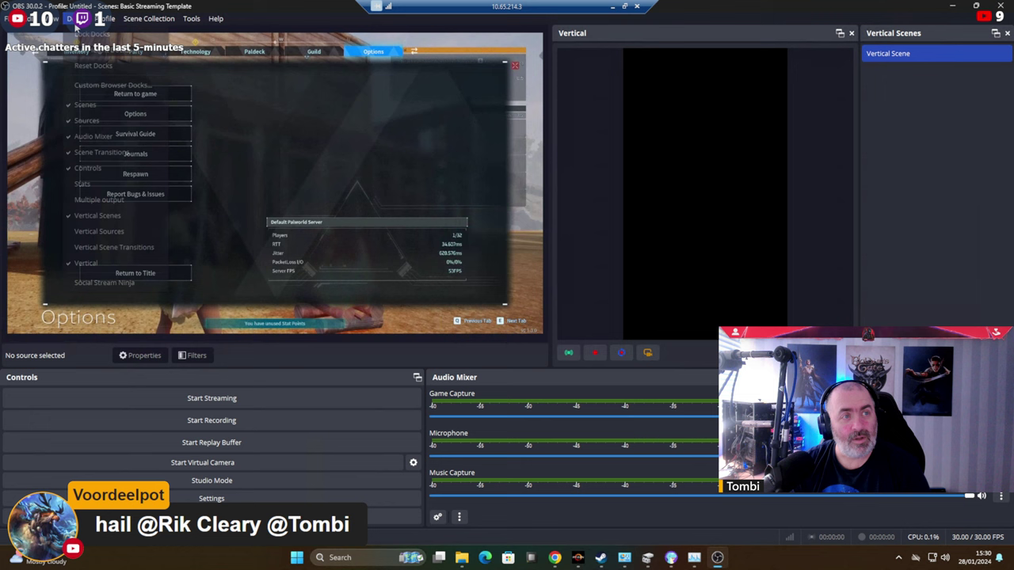
{"action": "left_click", "coordinate": [99, 232]}
{"action": "left_click_drag", "start_coordinate": [514, 215], "coordinate": [948, 213]}
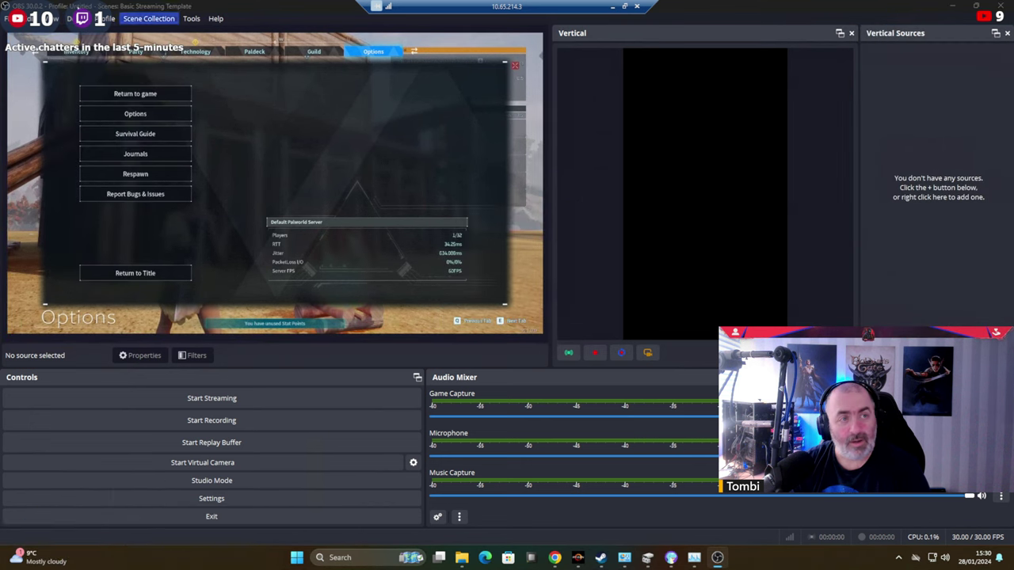
Enable the Multiple output panel and reposition its floating window over the preview.
{"action": "left_click", "coordinate": [77, 18]}
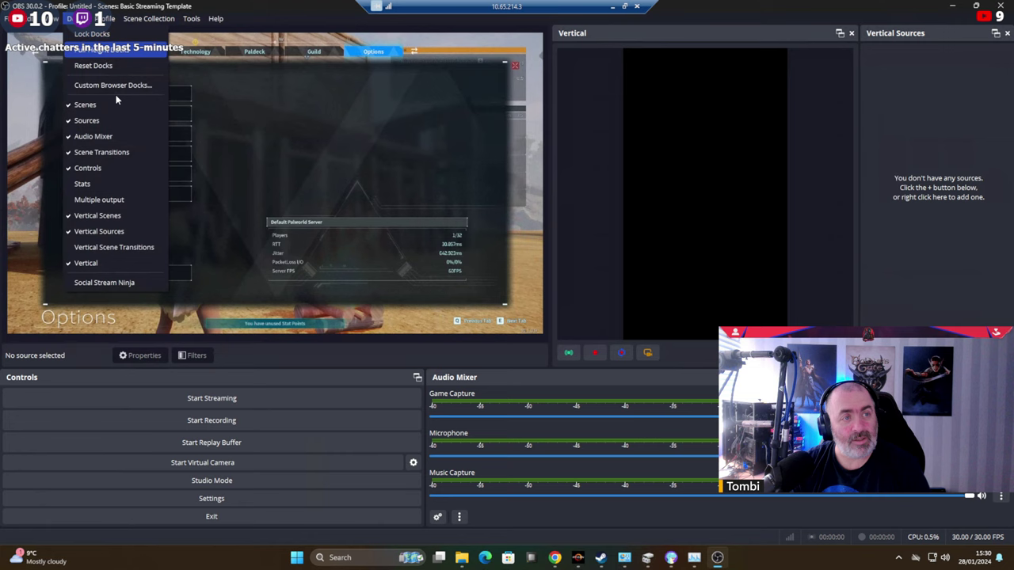
{"action": "left_click", "coordinate": [98, 203]}
{"action": "left_click_drag", "start_coordinate": [504, 201], "coordinate": [402, 412]}
{"action": "left_click_drag", "start_coordinate": [553, 426], "coordinate": [467, 128]}
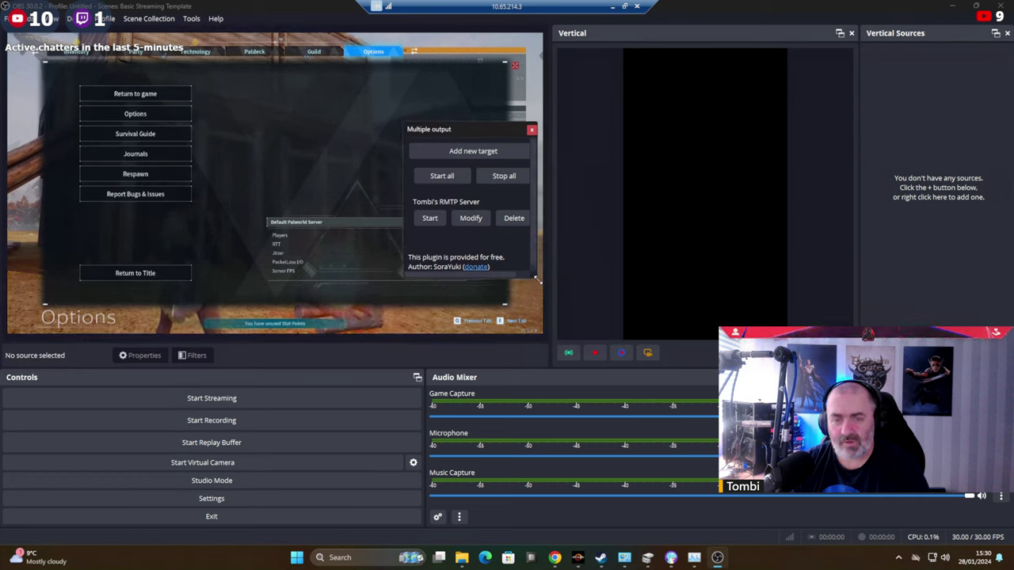
Close the Multiple output panel, acknowledge the notice, and widen the right-hand vertical docks.
{"action": "left_click_drag", "start_coordinate": [536, 278], "coordinate": [623, 452]}
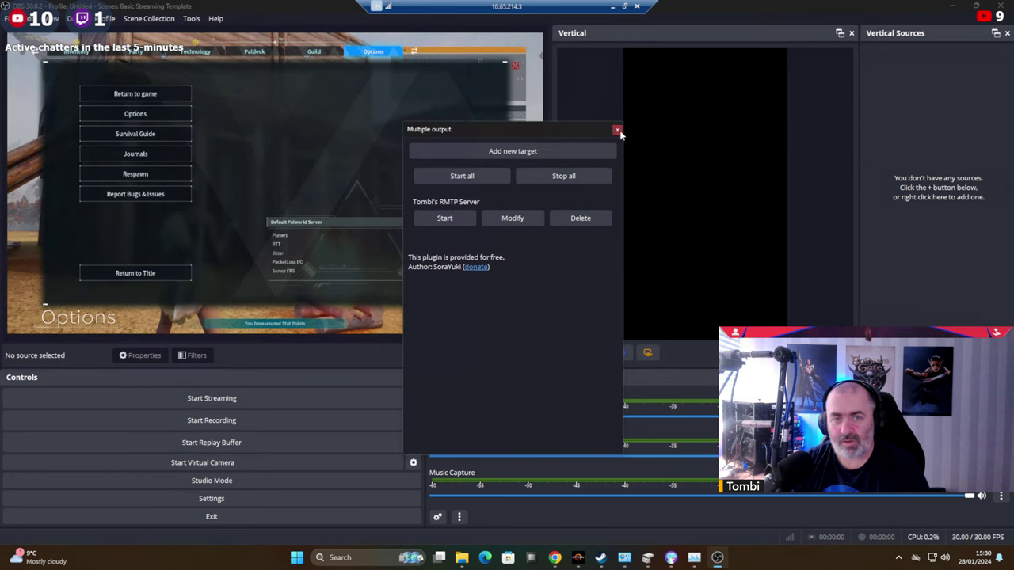
{"action": "left_click", "coordinate": [617, 131]}
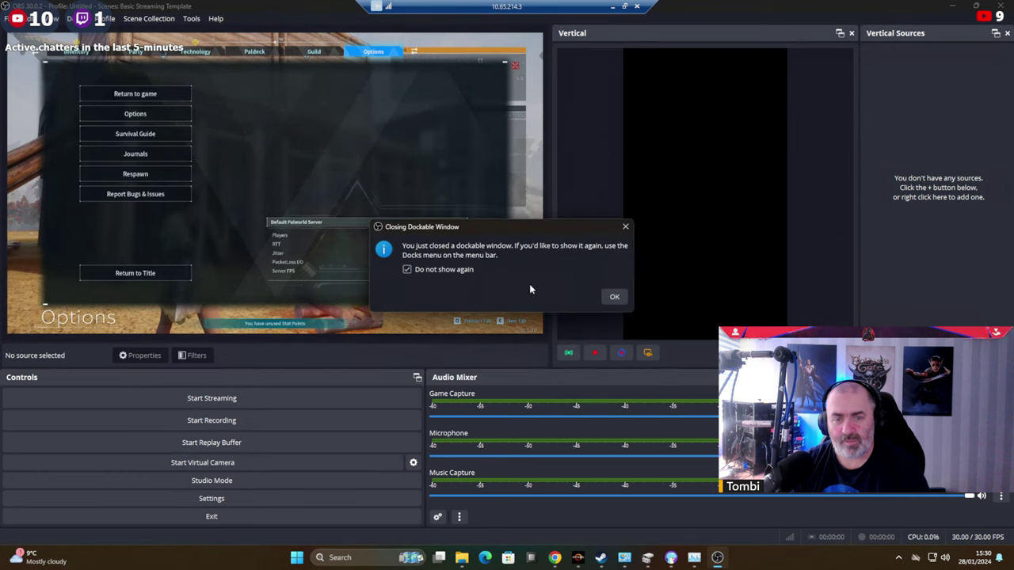
{"action": "left_click", "coordinate": [614, 296]}
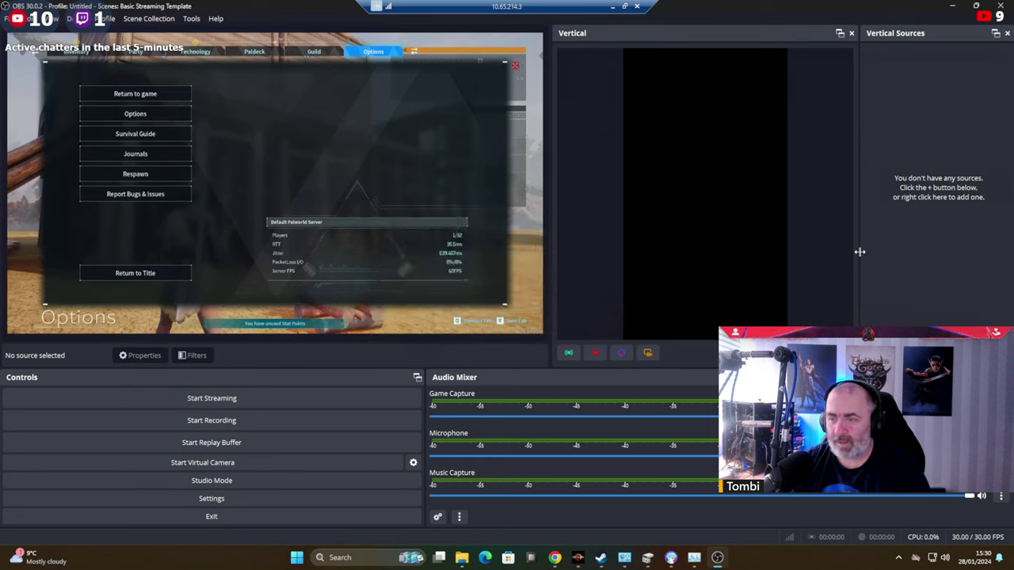
{"action": "left_click_drag", "start_coordinate": [843, 254], "coordinate": [742, 262]}
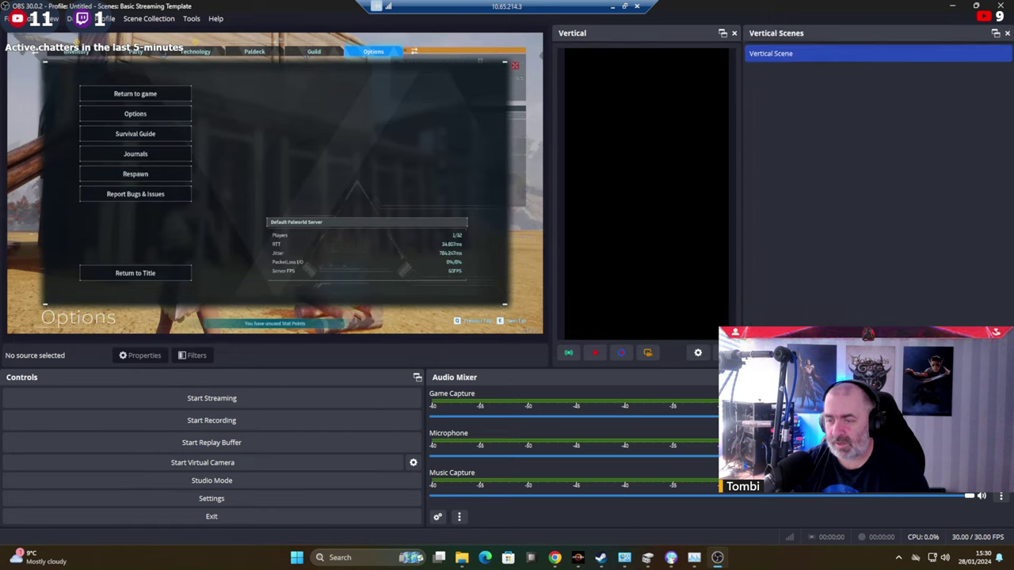
Switch through the Audio Capture, Live with APPS and Start Stream scenes, ending on Live with APPS.
{"action": "right_click", "coordinate": [824, 89]}
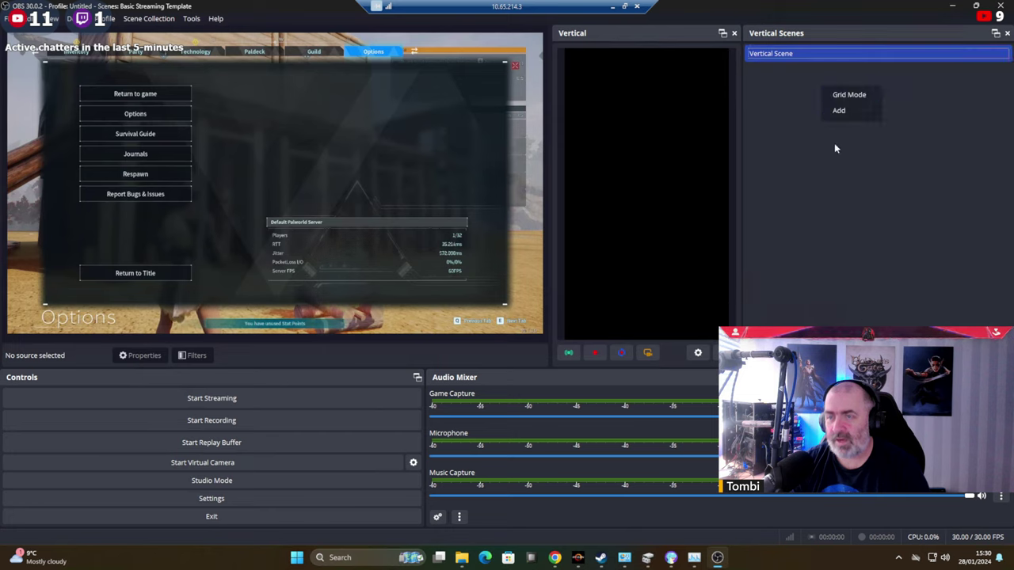
{"action": "left_click", "coordinate": [826, 132]}
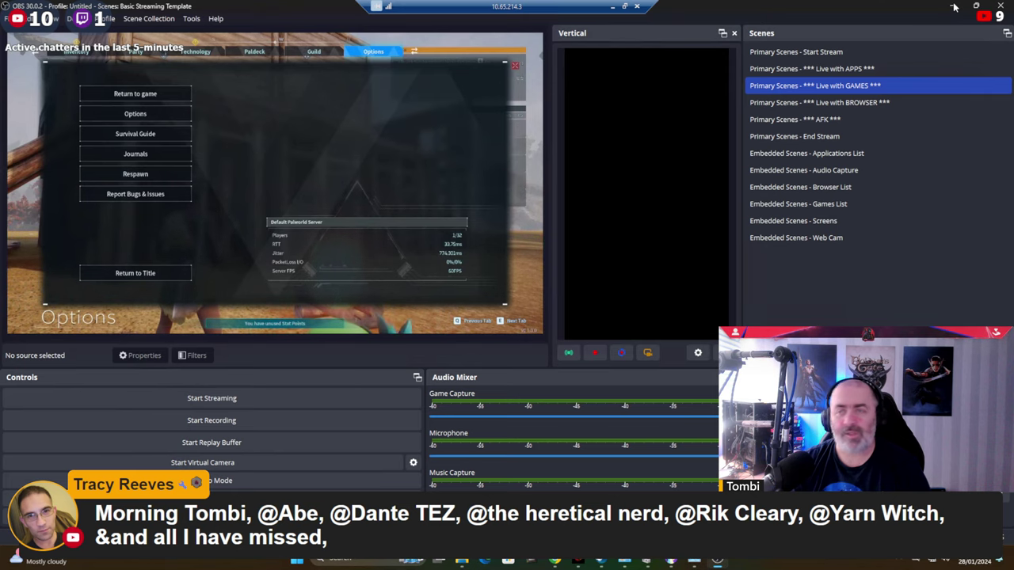
{"action": "left_click", "coordinate": [939, 170]}
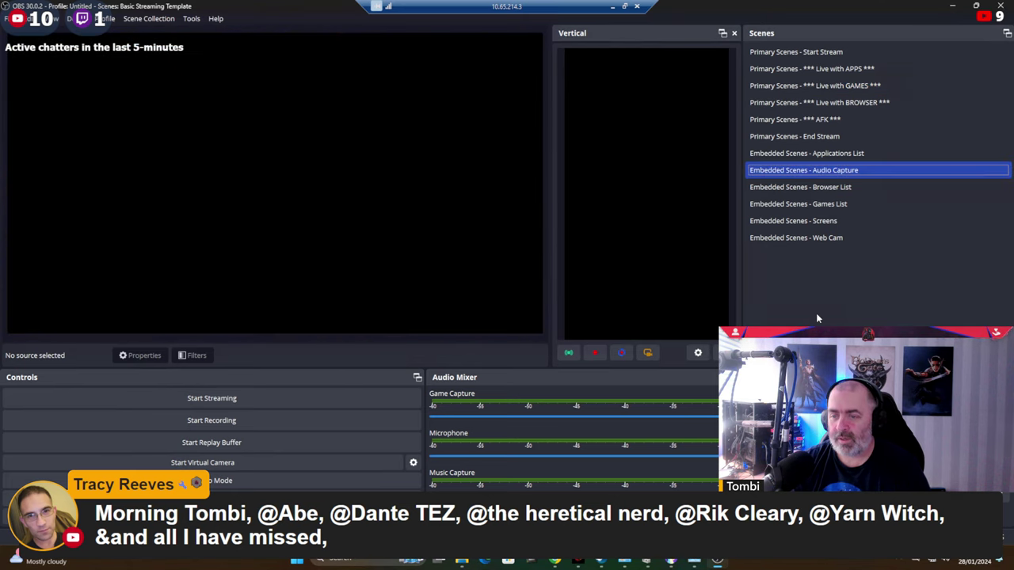
{"action": "left_click", "coordinate": [796, 70]}
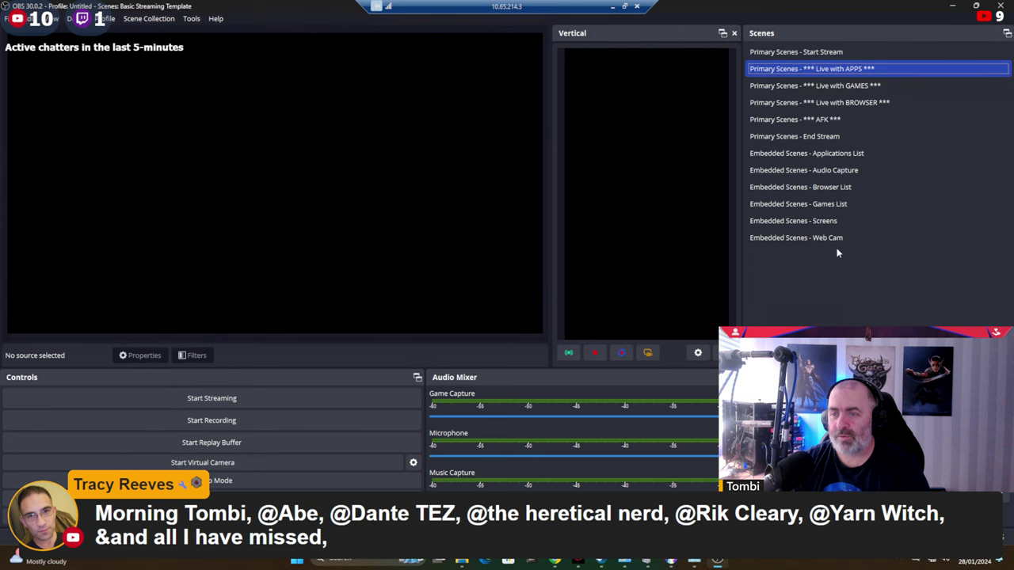
{"action": "left_click", "coordinate": [816, 52]}
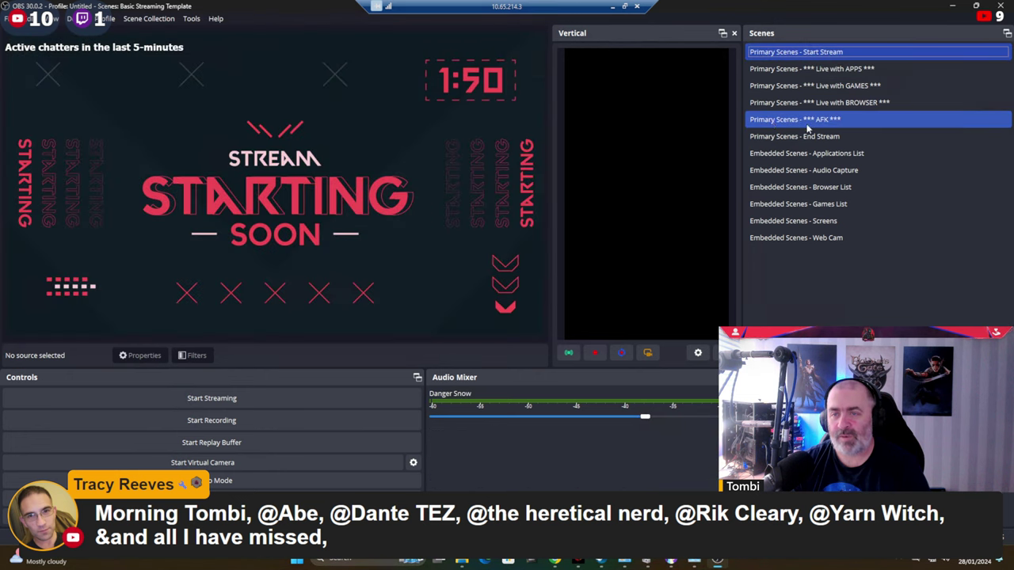
{"action": "left_click", "coordinate": [802, 69]}
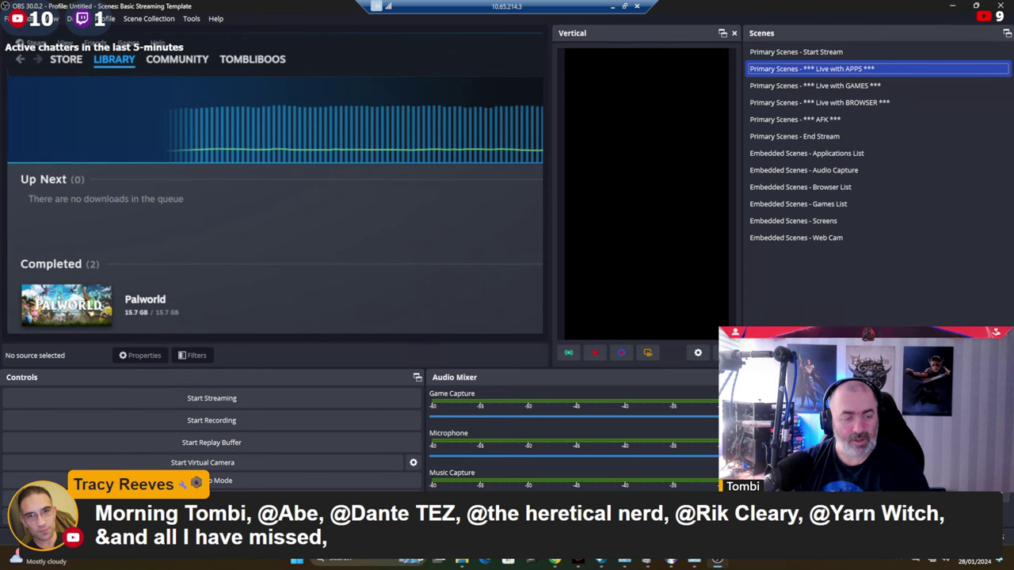
Close the Aitum forum and download pages and the browser, then open Task Manager.
{"action": "left_click", "coordinate": [952, 5]}
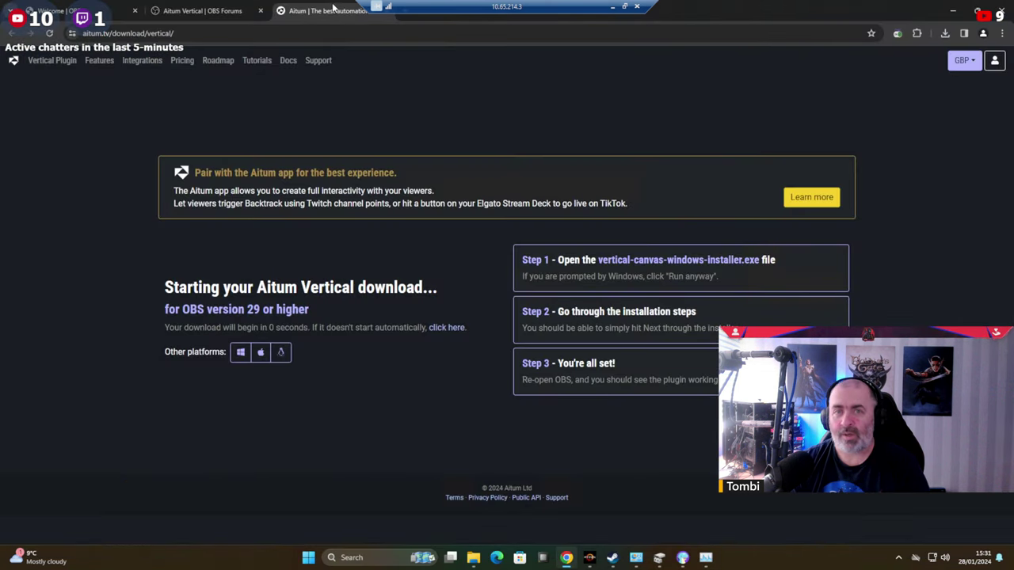
{"action": "left_click", "coordinate": [261, 10]}
{"action": "left_click", "coordinate": [261, 10]}
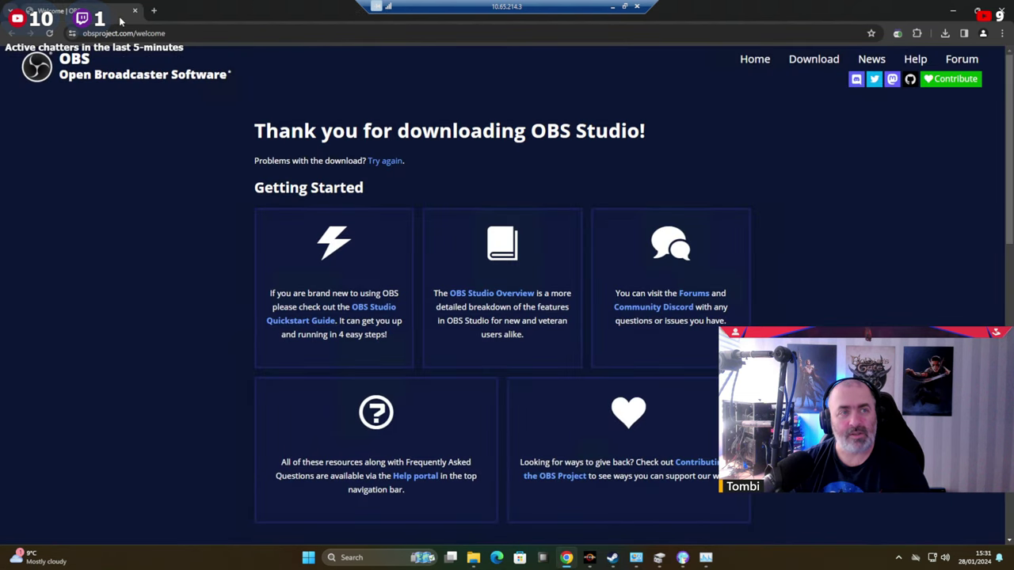
{"action": "left_click", "coordinate": [135, 10]}
{"action": "key", "text": "super"}
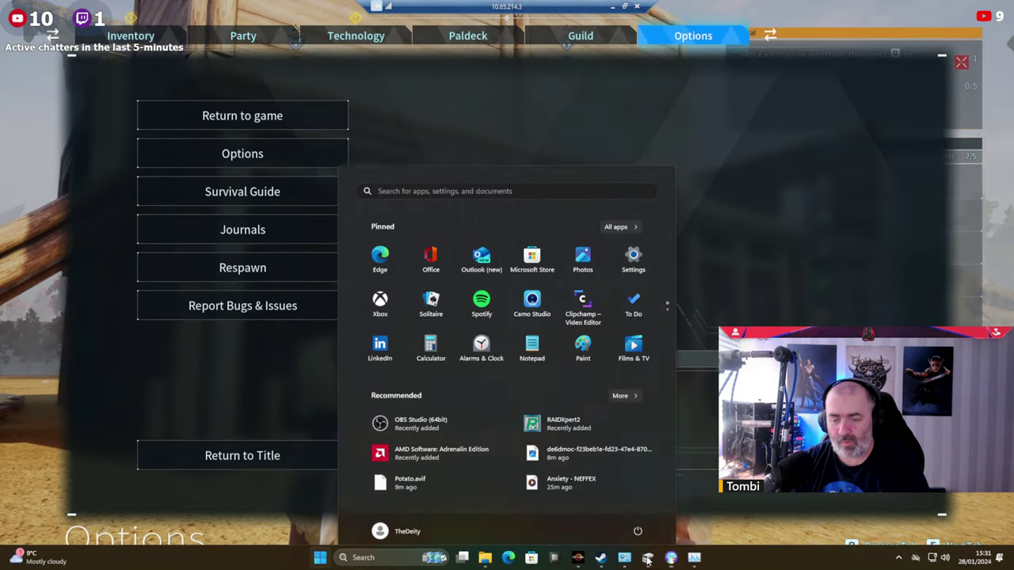
{"action": "mouse_move", "coordinate": [696, 559]}
{"action": "key", "text": "ctrl+shift+Escape"}
{"action": "key", "text": "super"}
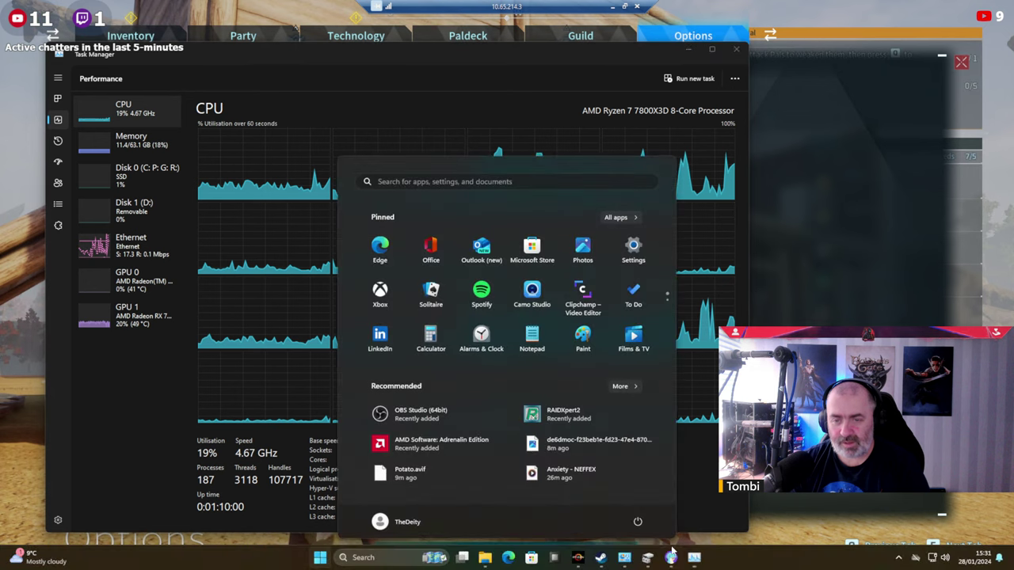
{"action": "key", "text": "super"}
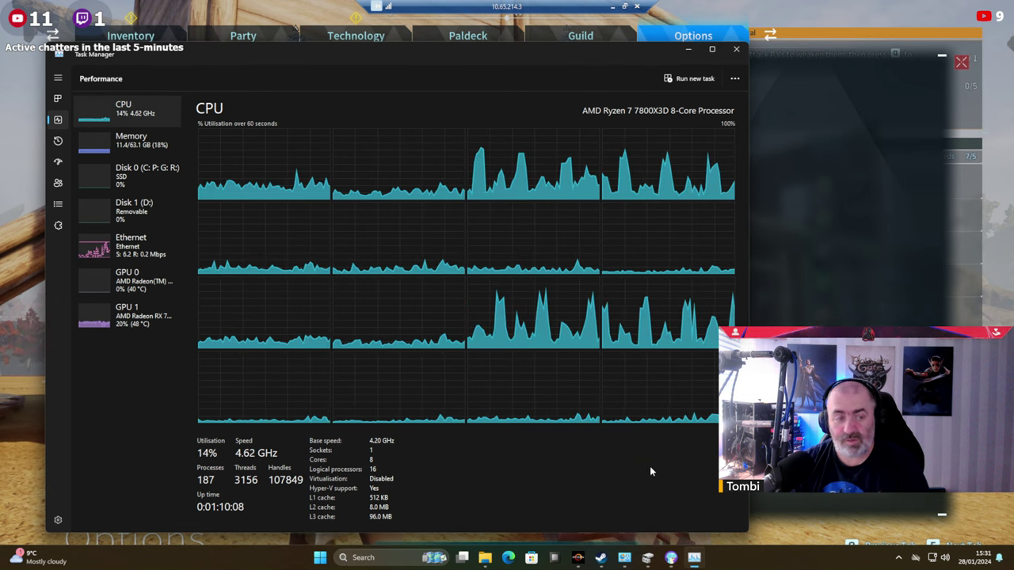
Compare GPU 1 (RX 7900 XTX) and GPU 0 (AMD Radeon Graphics) usage, then open Windows search.
{"action": "left_click", "coordinate": [99, 318]}
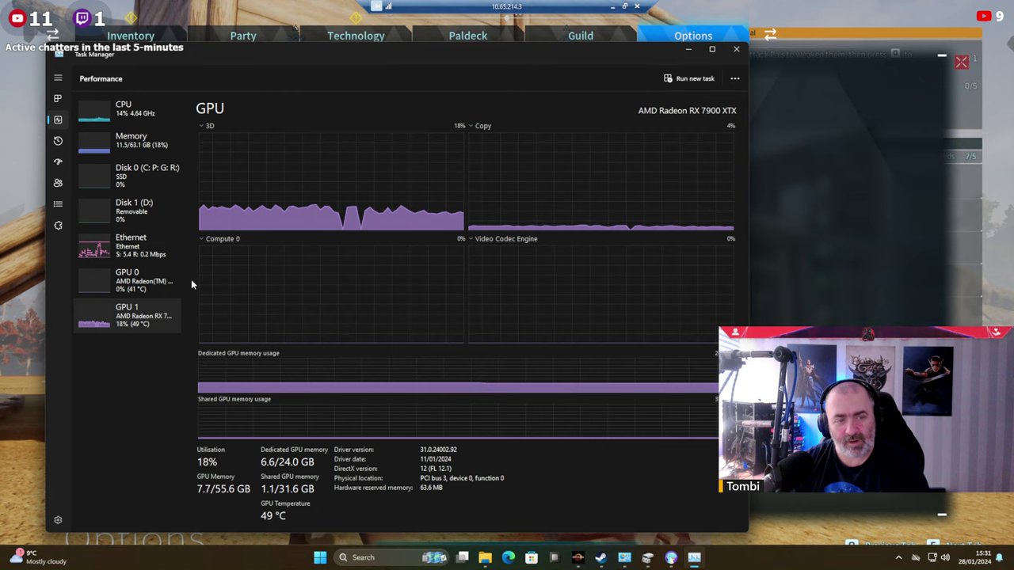
{"action": "left_click", "coordinate": [96, 282]}
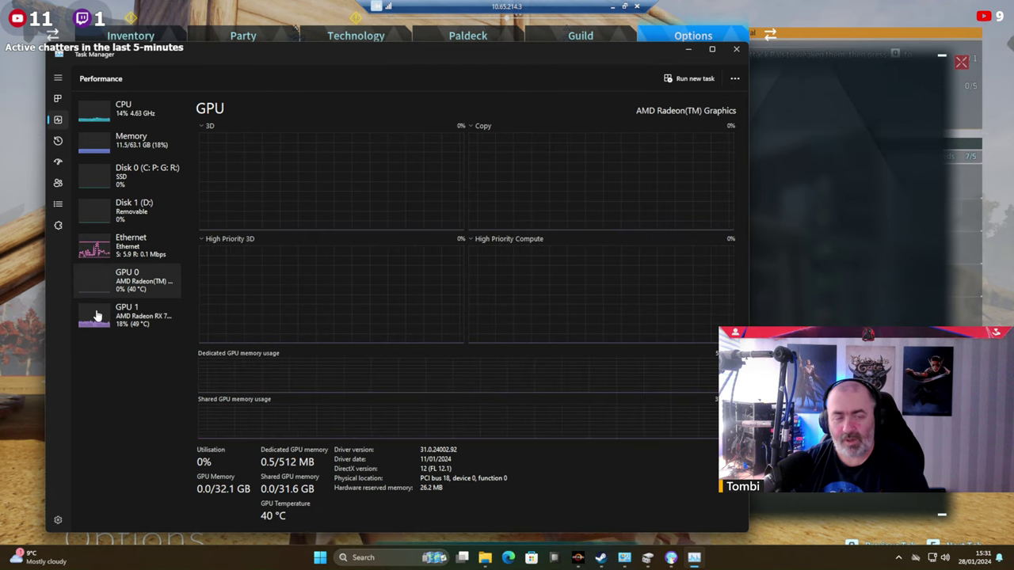
{"action": "left_click", "coordinate": [96, 315]}
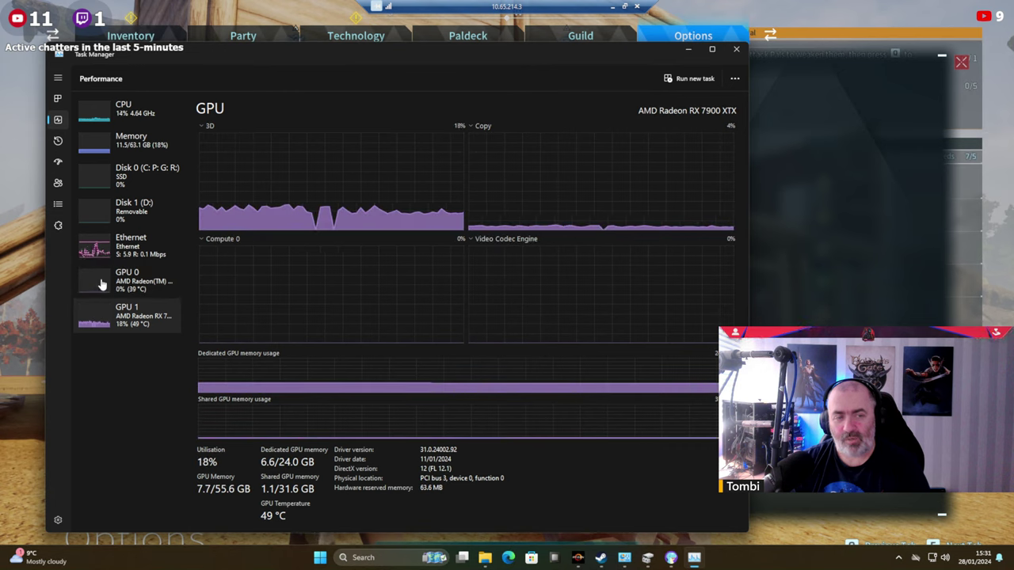
{"action": "left_click", "coordinate": [101, 283]}
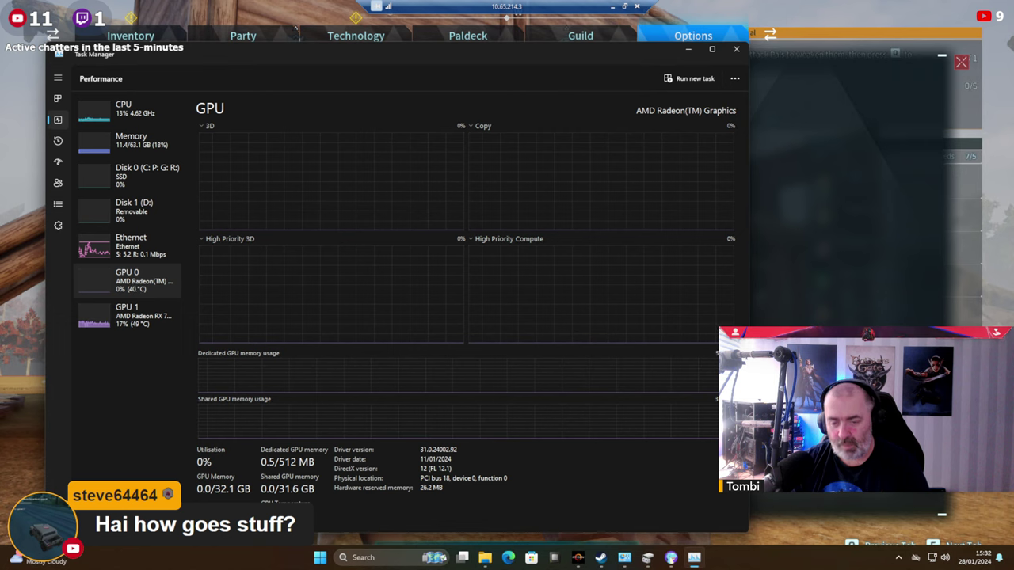
{"action": "left_click", "coordinate": [377, 557]}
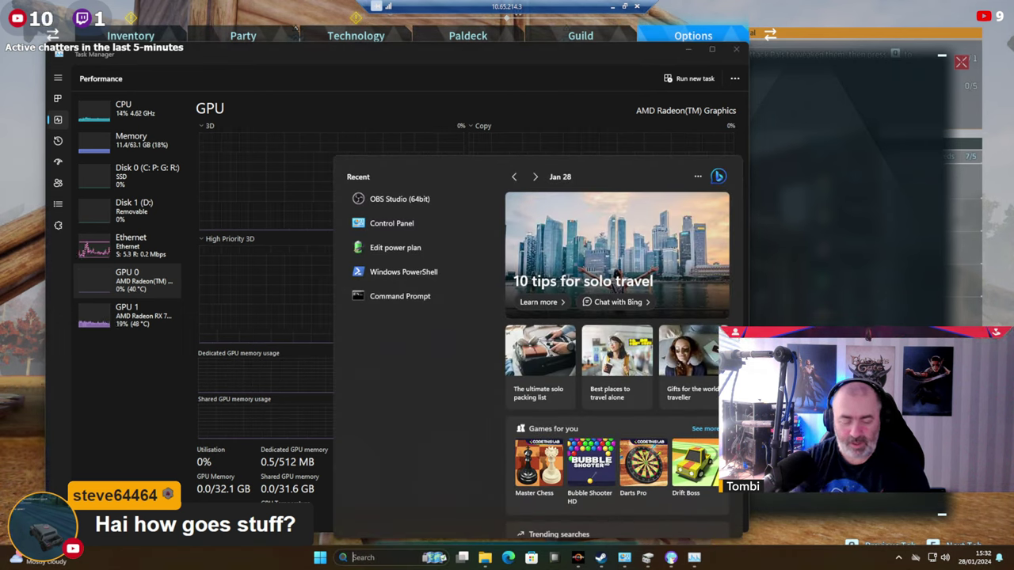
Dismiss the 'disc' search, switch to Palworld, and quit via Return to Title and Quit Game.
{"action": "type", "text": "disc"}
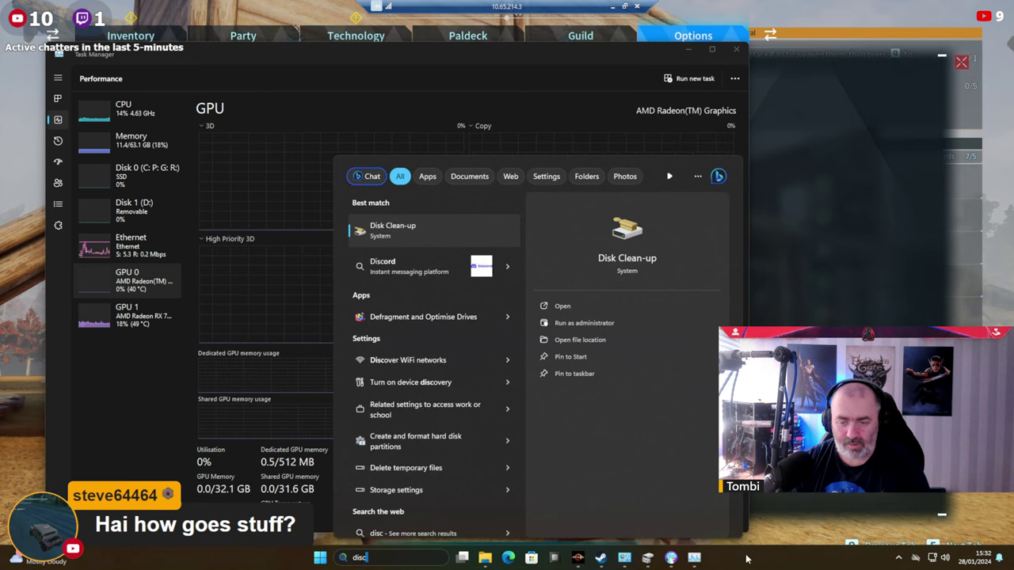
{"action": "key", "text": "Escape"}
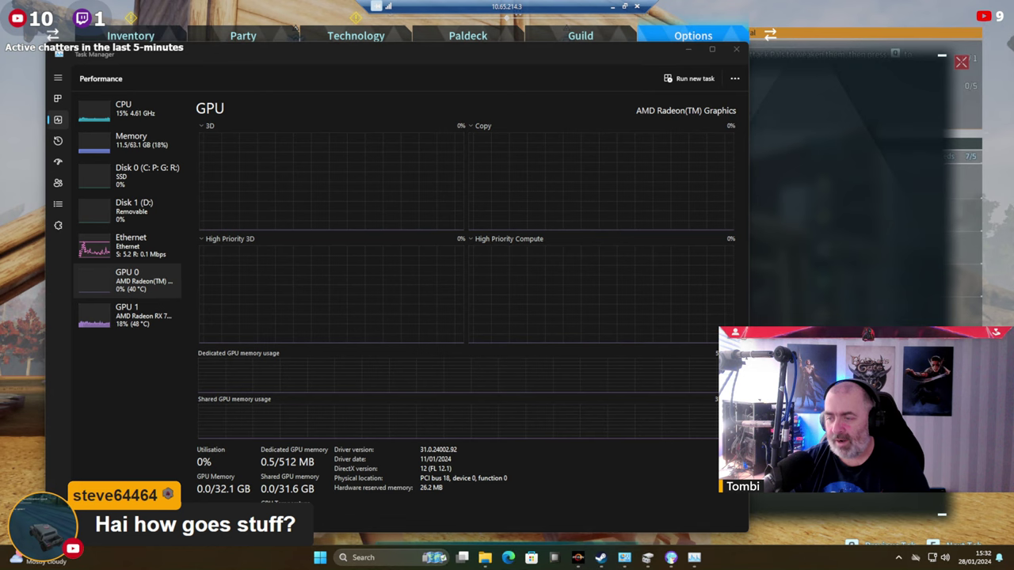
{"action": "key", "text": "alt+Tab"}
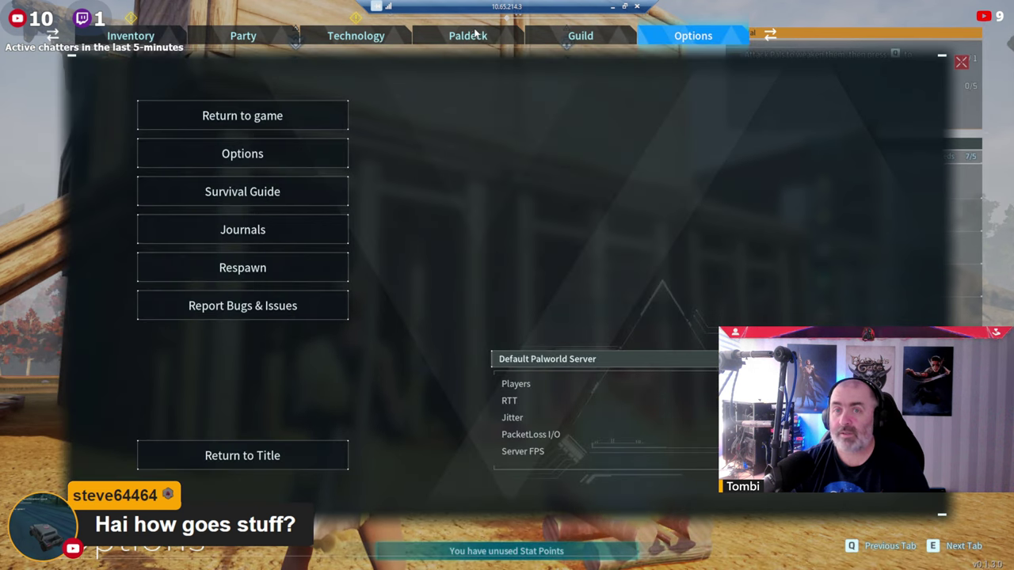
{"action": "left_click", "coordinate": [243, 458]}
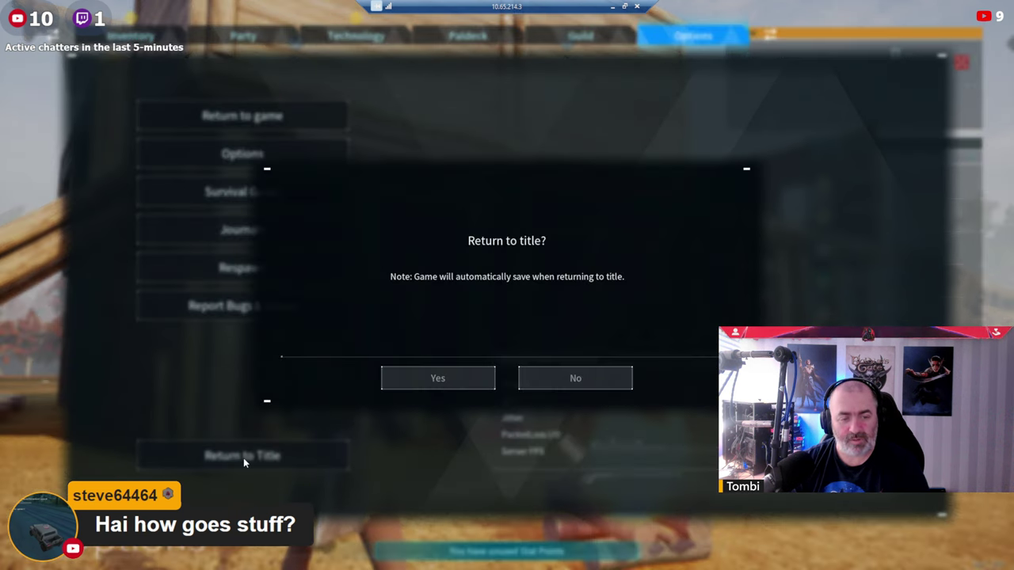
{"action": "left_click", "coordinate": [444, 374]}
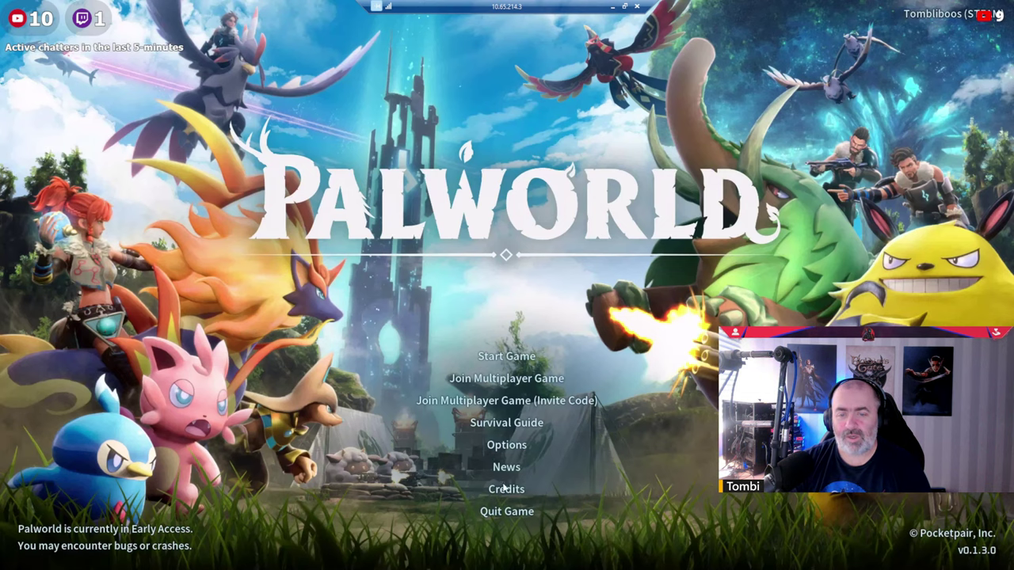
{"action": "left_click", "coordinate": [498, 507]}
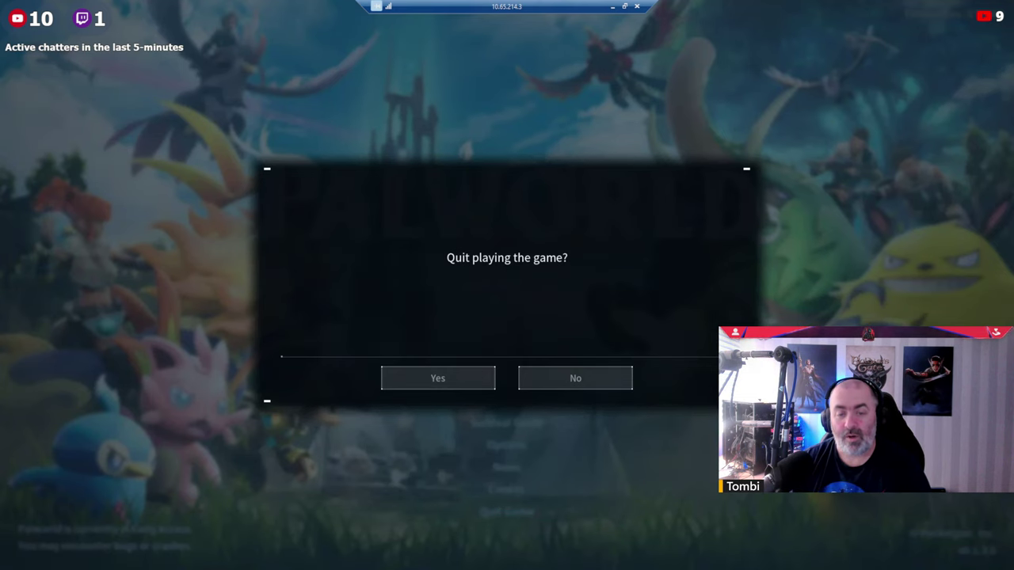
{"action": "left_click", "coordinate": [456, 384]}
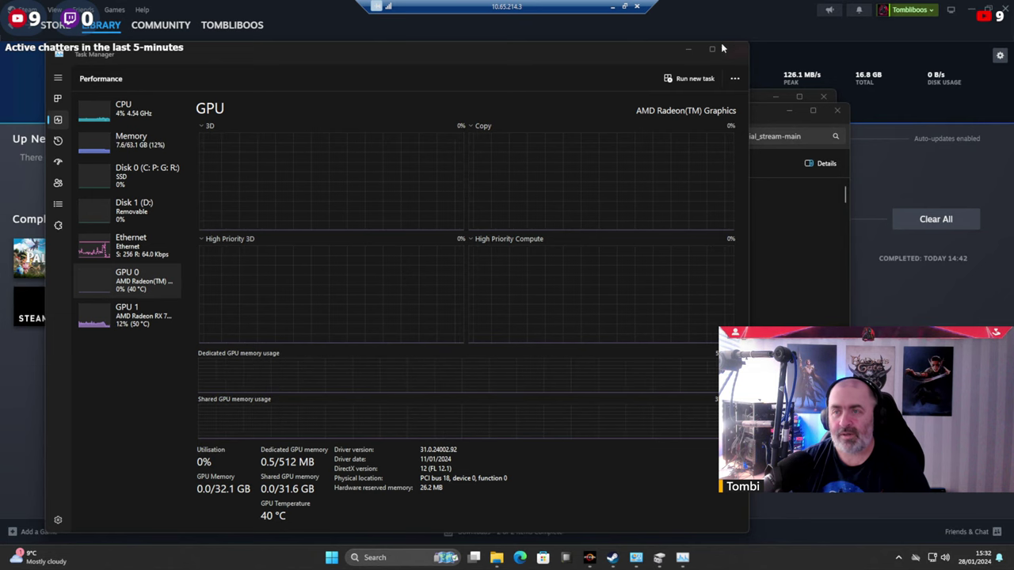
Check RX 7900 XTX usage after quitting, then close Task Manager and the social_stream-main and Profiles folders.
{"action": "left_click_drag", "start_coordinate": [657, 51], "coordinate": [876, 37]}
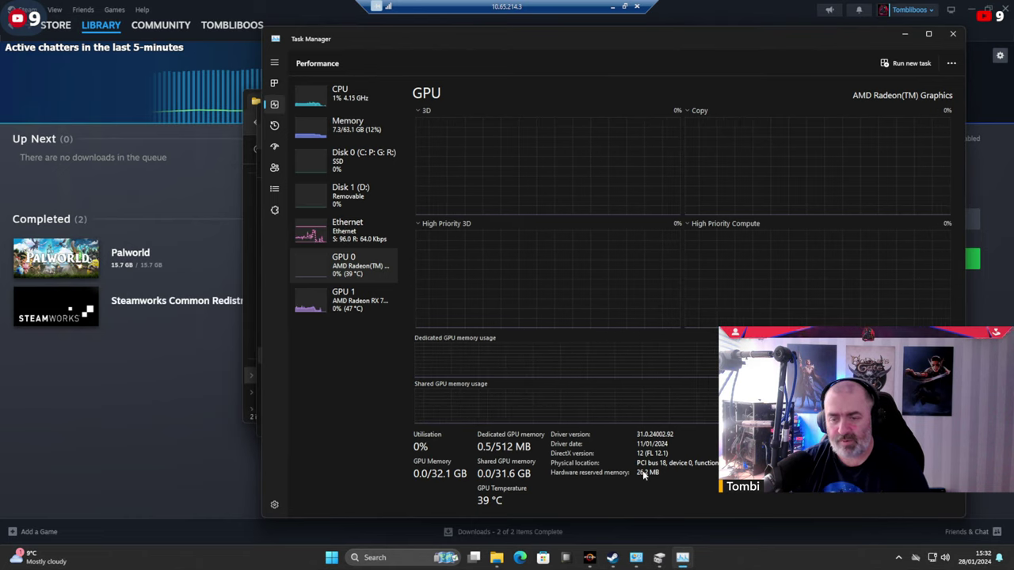
{"action": "left_click", "coordinate": [349, 308]}
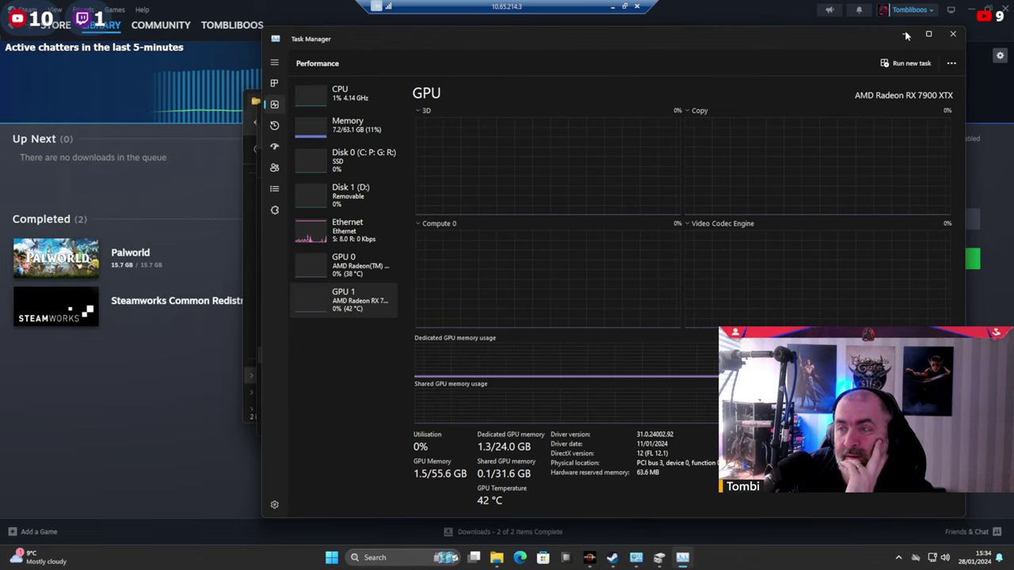
{"action": "left_click", "coordinate": [953, 35]}
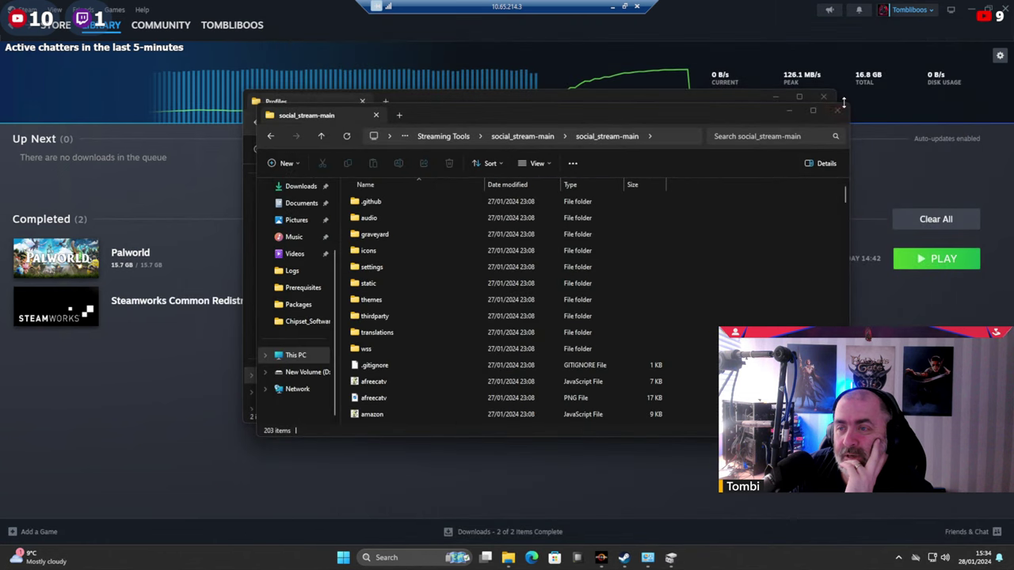
{"action": "left_click", "coordinate": [828, 103]}
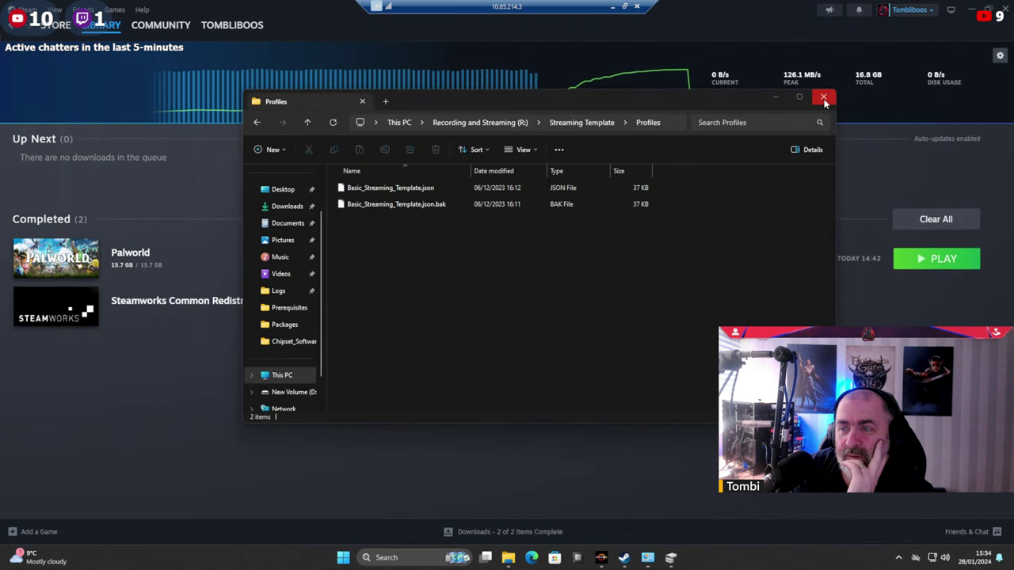
{"action": "left_click", "coordinate": [824, 98]}
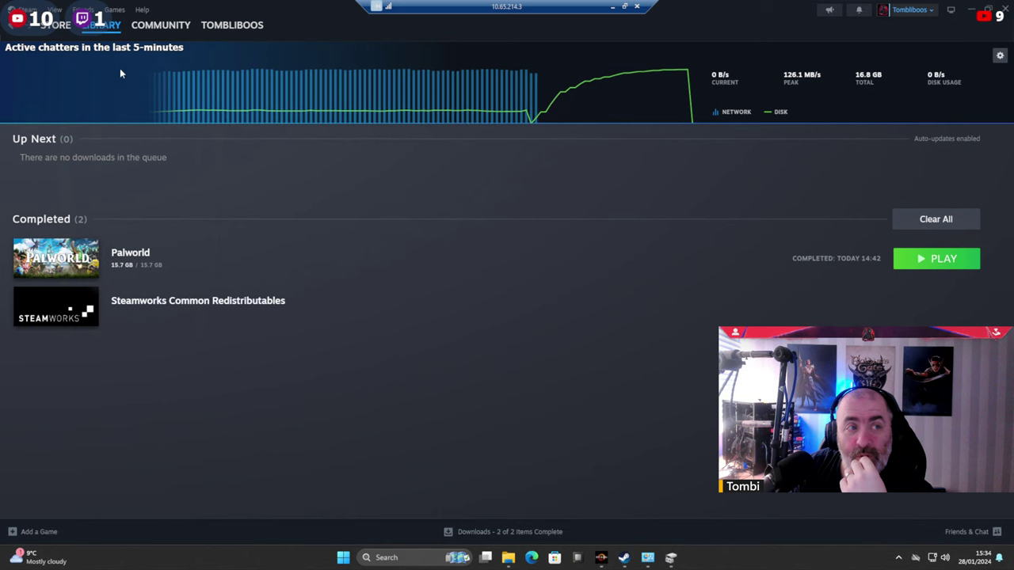
Search the Steam store for 'benchmark' and open the 3DMark + Storage Benchmark DLC page.
{"action": "left_click", "coordinate": [55, 24]}
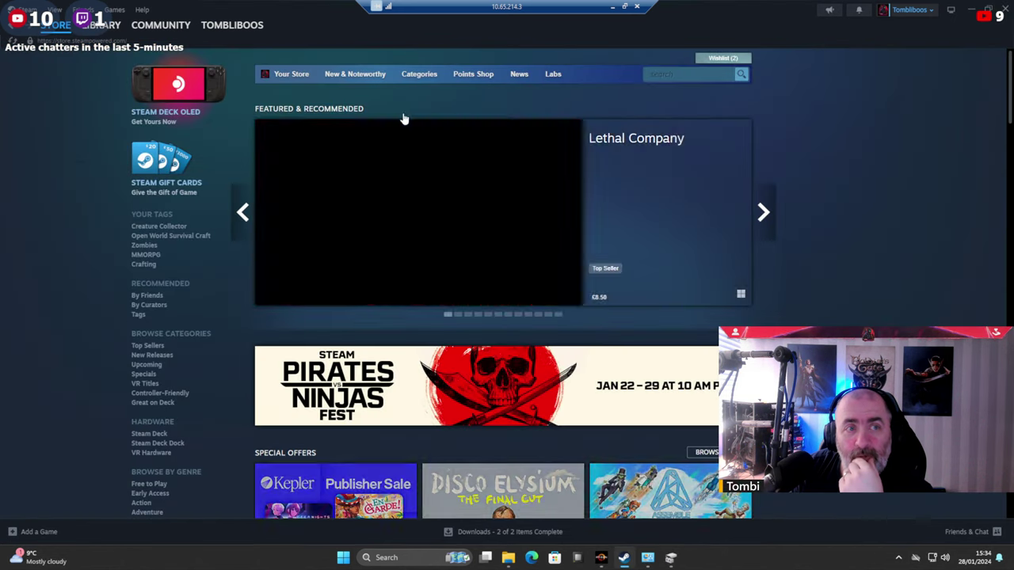
{"action": "left_click", "coordinate": [689, 74]}
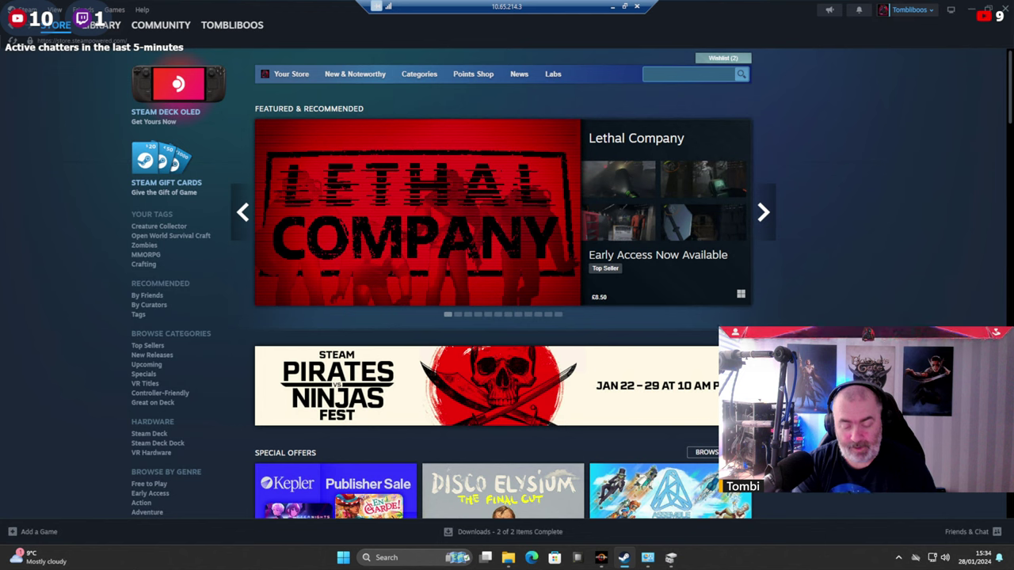
{"action": "type", "text": "benchmark"}
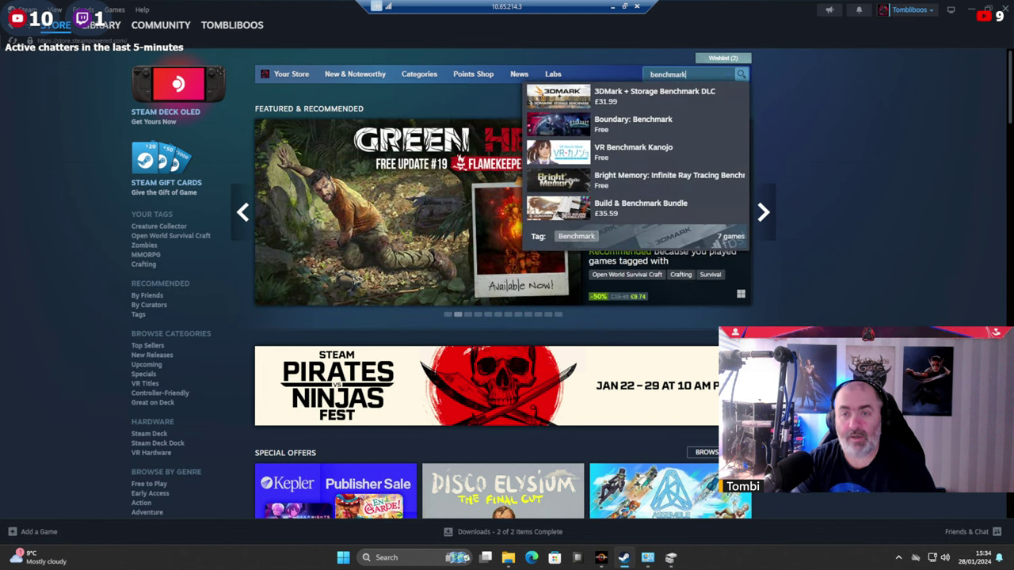
{"action": "left_click", "coordinate": [666, 97]}
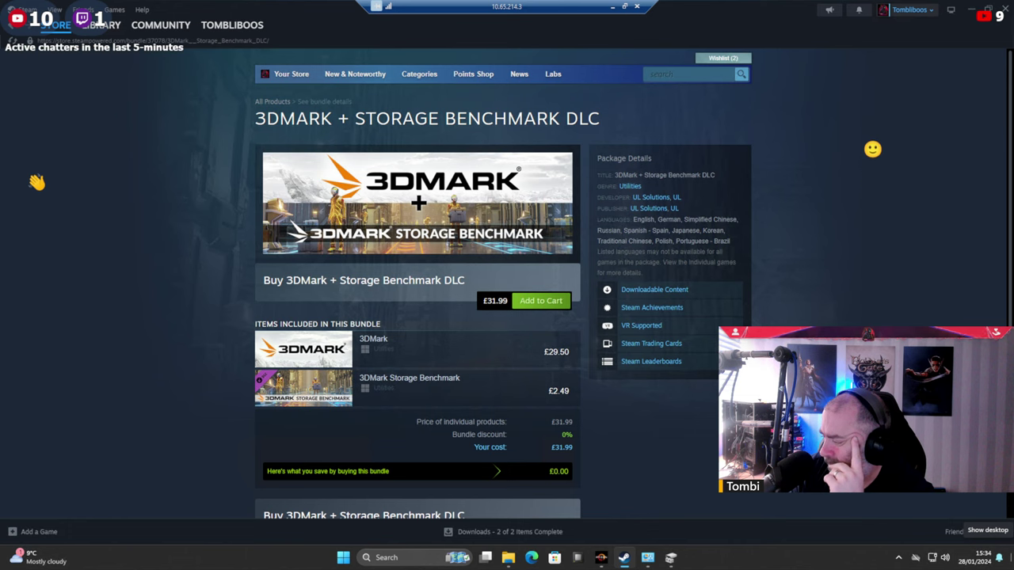
{"action": "key", "text": "super"}
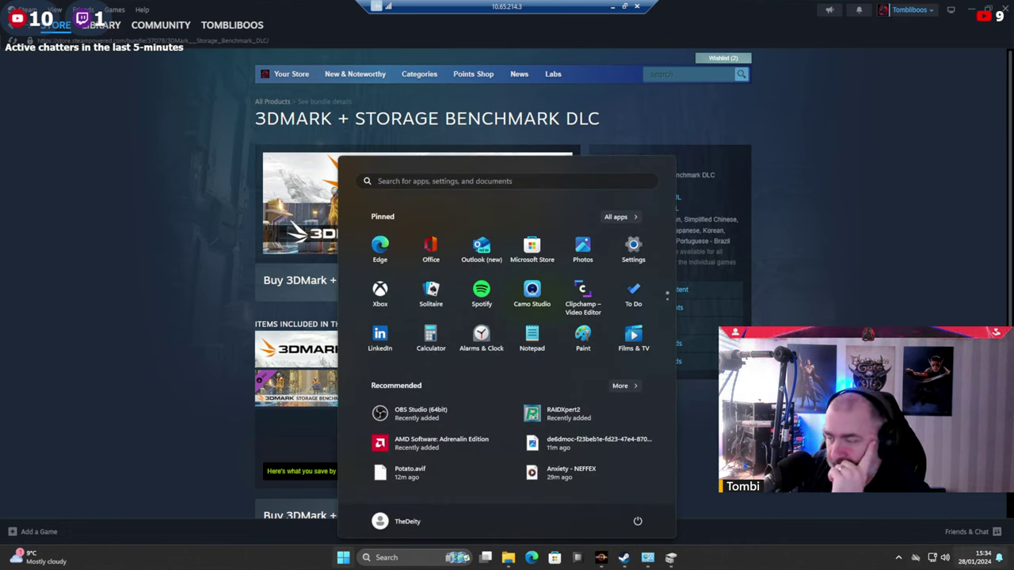
Review Disk 0 and Disk 1 partitions in Disk Management, then minimize it to show the desktop.
{"action": "key", "text": "super"}
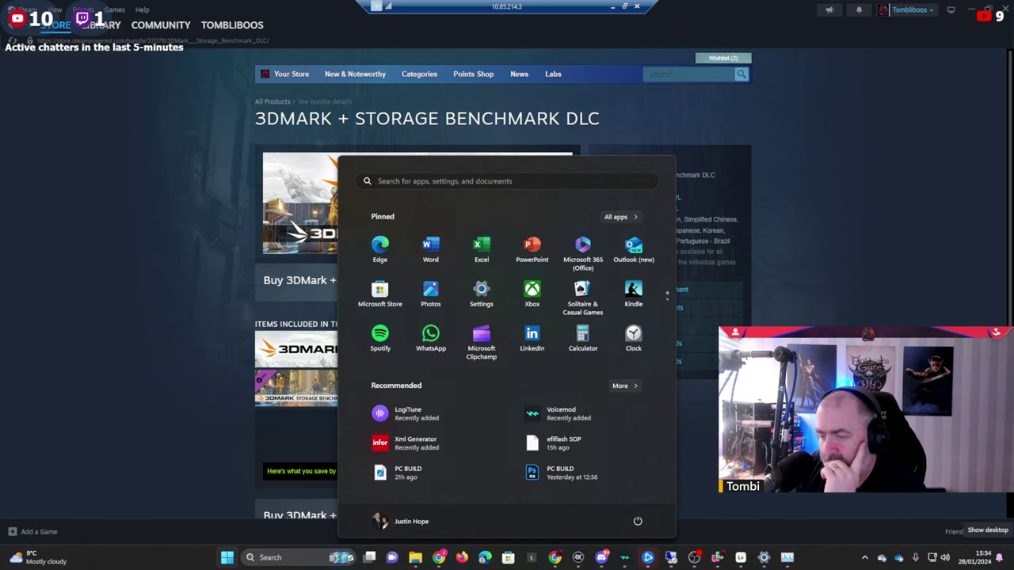
{"action": "left_click", "coordinate": [865, 558]}
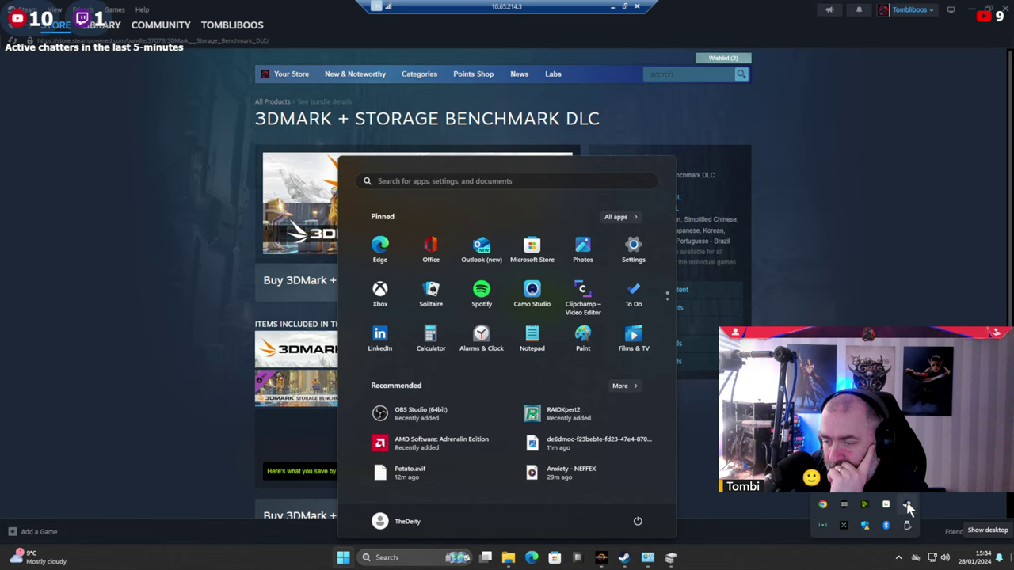
{"action": "left_click", "coordinate": [886, 507]}
{"action": "left_click", "coordinate": [483, 22]}
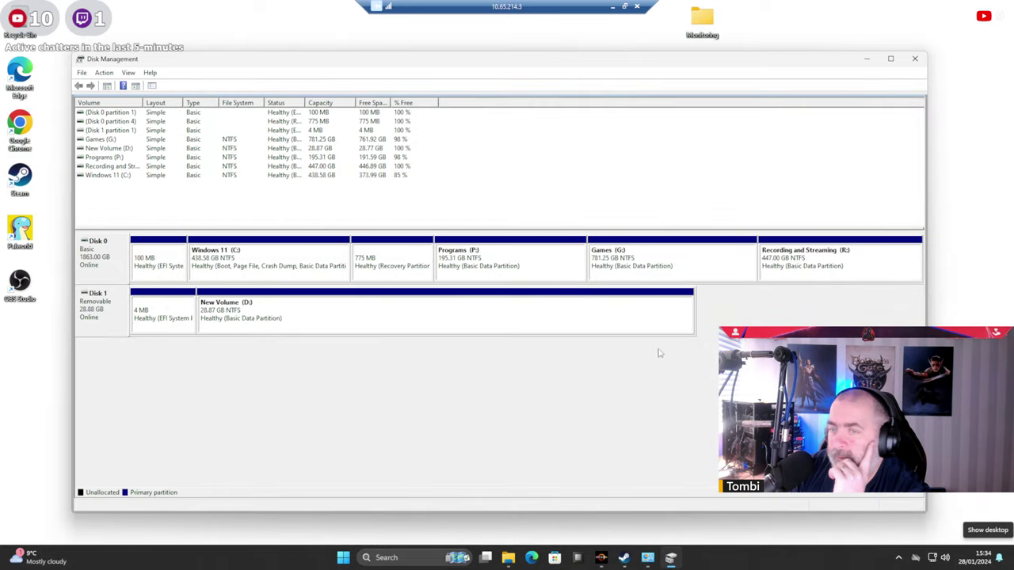
{"action": "left_click", "coordinate": [867, 59]}
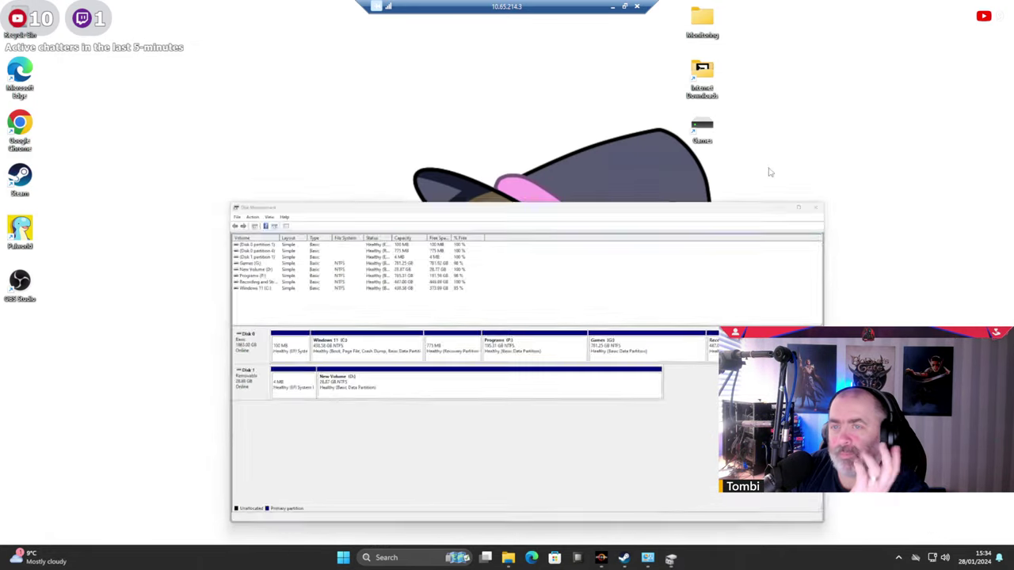
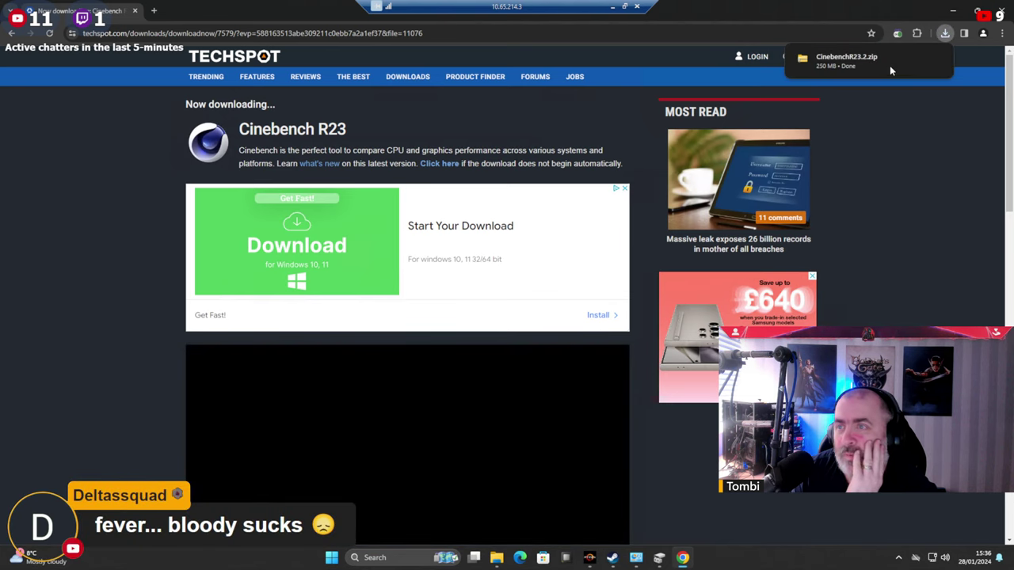
Extract CinebenchR23.2.zip with WinRAR into a CinebenchR23.2 folder in Internet Downloads and select it.
{"action": "left_click", "coordinate": [890, 70]}
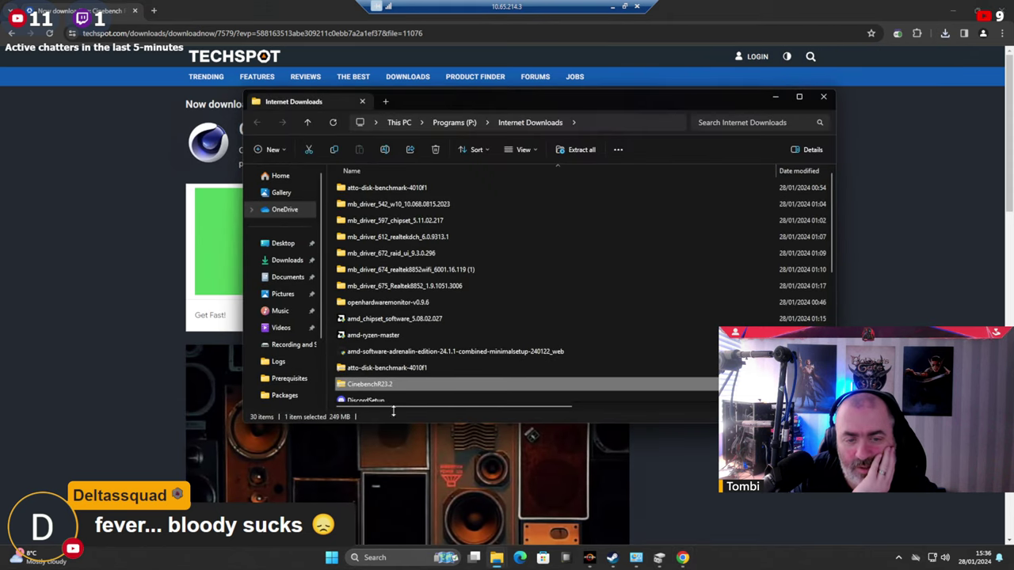
{"action": "right_click", "coordinate": [366, 385]}
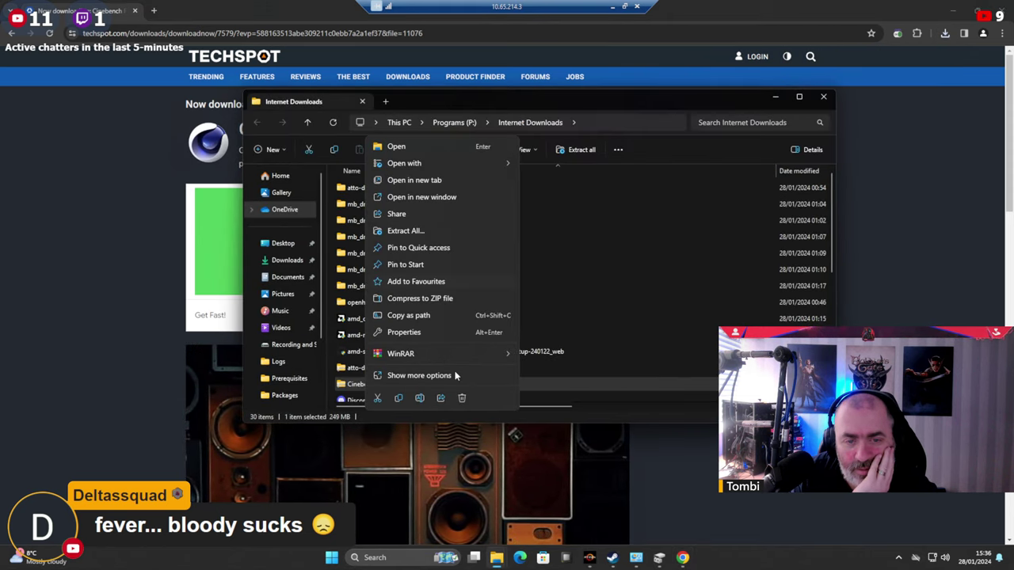
{"action": "mouse_move", "coordinate": [462, 355]}
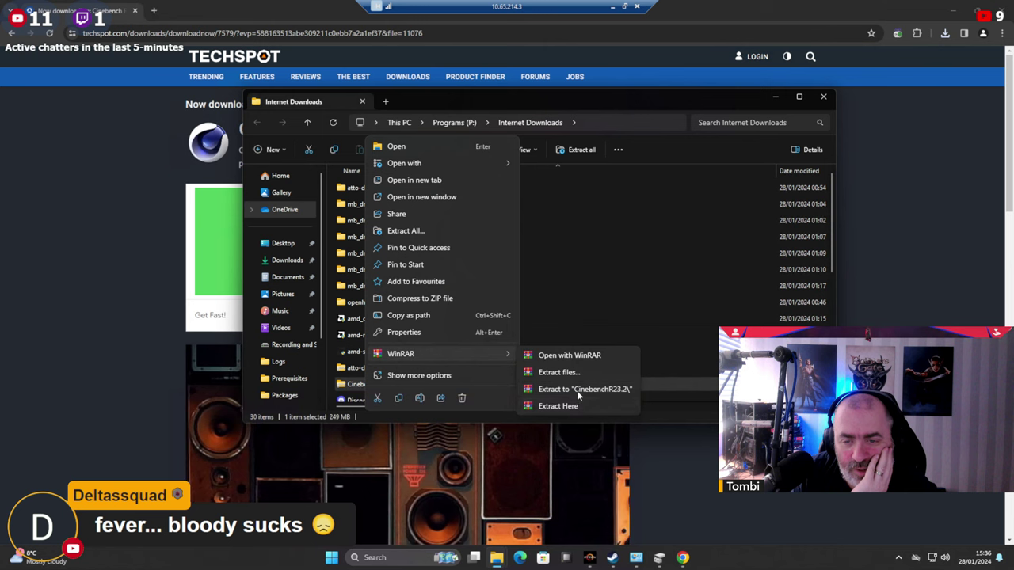
{"action": "left_click", "coordinate": [579, 390]}
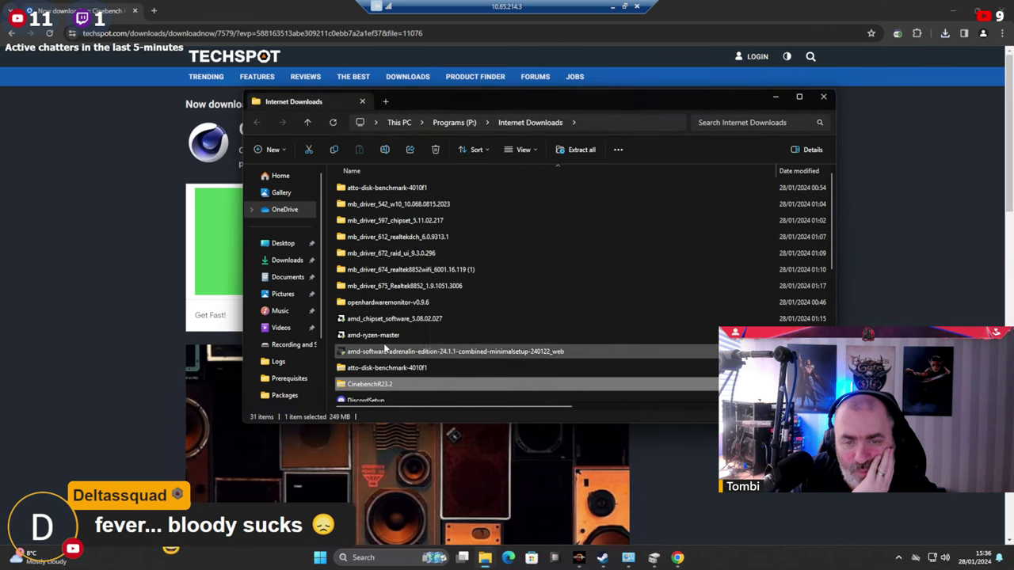
{"action": "scroll", "coordinate": [382, 317], "scroll_direction": "down", "scroll_amount": 3}
{"action": "scroll", "coordinate": [376, 294], "scroll_direction": "down", "scroll_amount": 3}
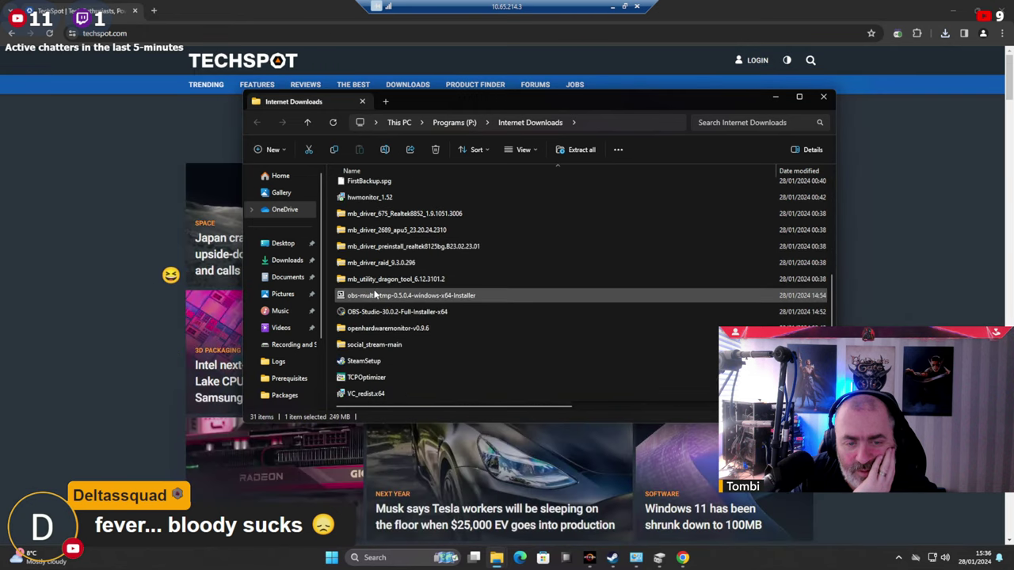
{"action": "scroll", "coordinate": [375, 294], "scroll_direction": "up", "scroll_amount": 8}
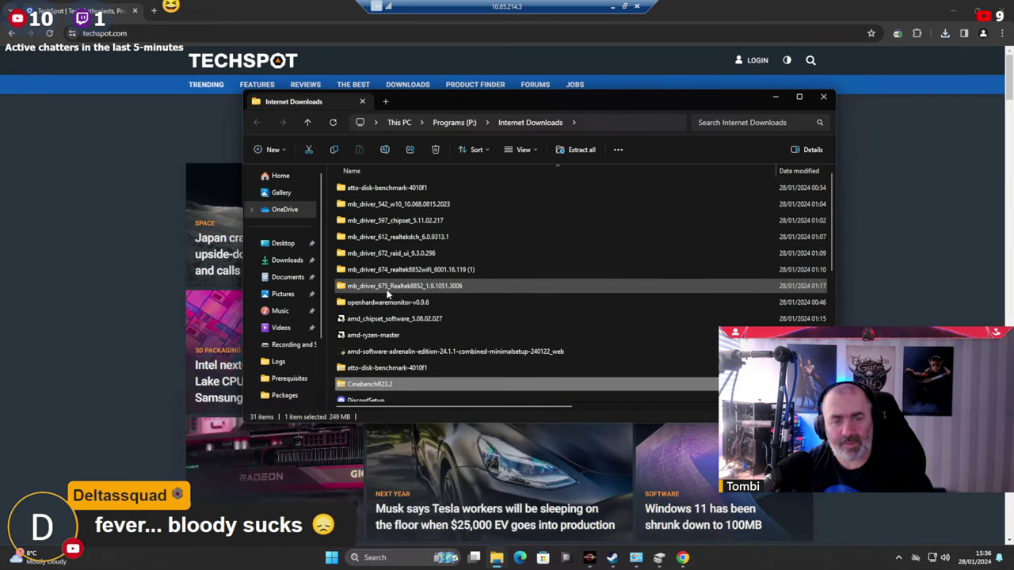
{"action": "scroll", "coordinate": [388, 317], "scroll_direction": "down", "scroll_amount": 6}
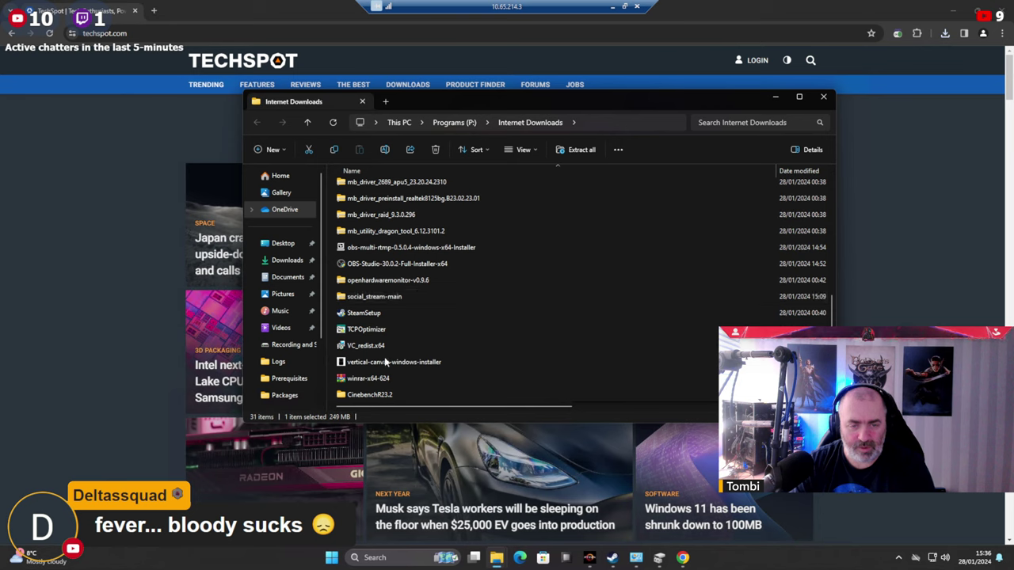
{"action": "left_click", "coordinate": [369, 394]}
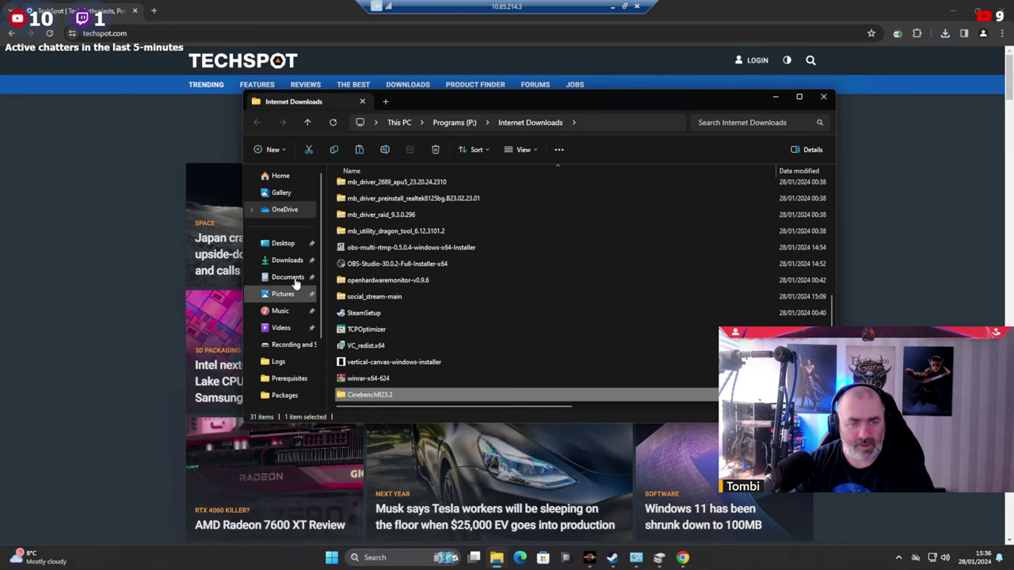
Create a new folder named 'Benchmarking Software' on the Games (G:) drive.
{"action": "left_click", "coordinate": [289, 344]}
{"action": "left_click", "coordinate": [399, 122]}
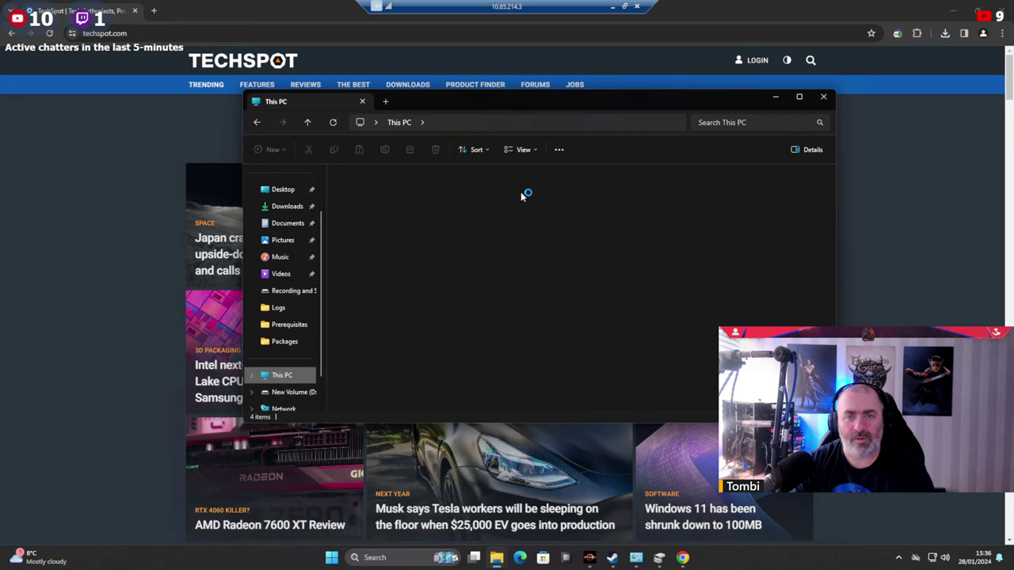
{"action": "double_click", "coordinate": [657, 194]}
{"action": "right_click", "coordinate": [460, 287]}
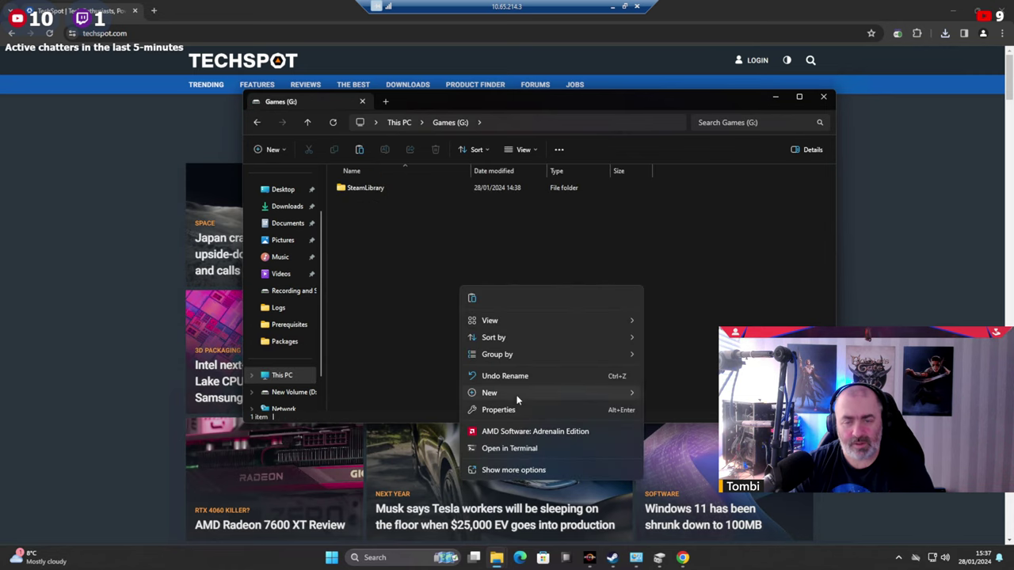
{"action": "mouse_move", "coordinate": [622, 394]}
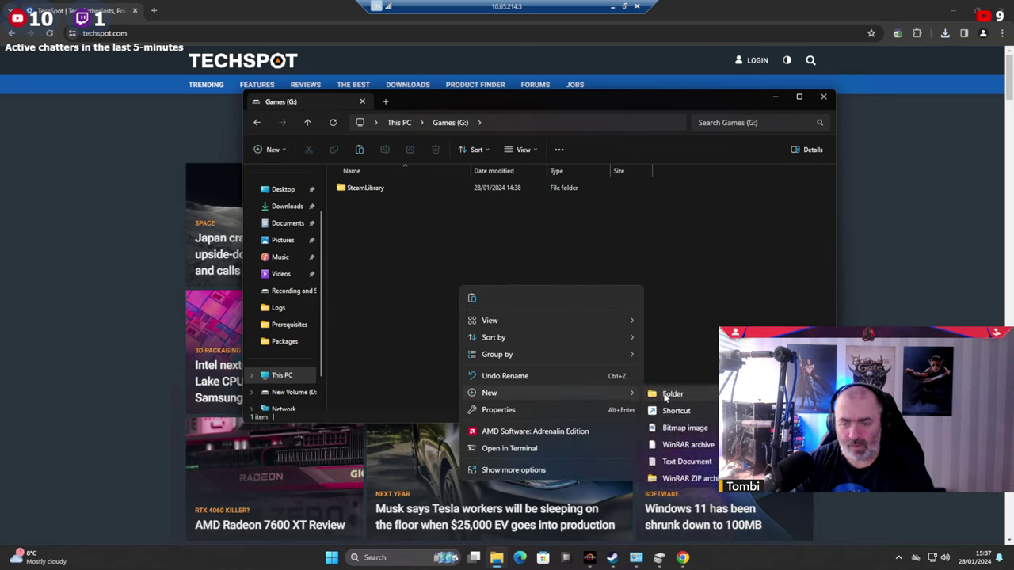
{"action": "left_click", "coordinate": [665, 394]}
{"action": "type", "text": "Banech"}
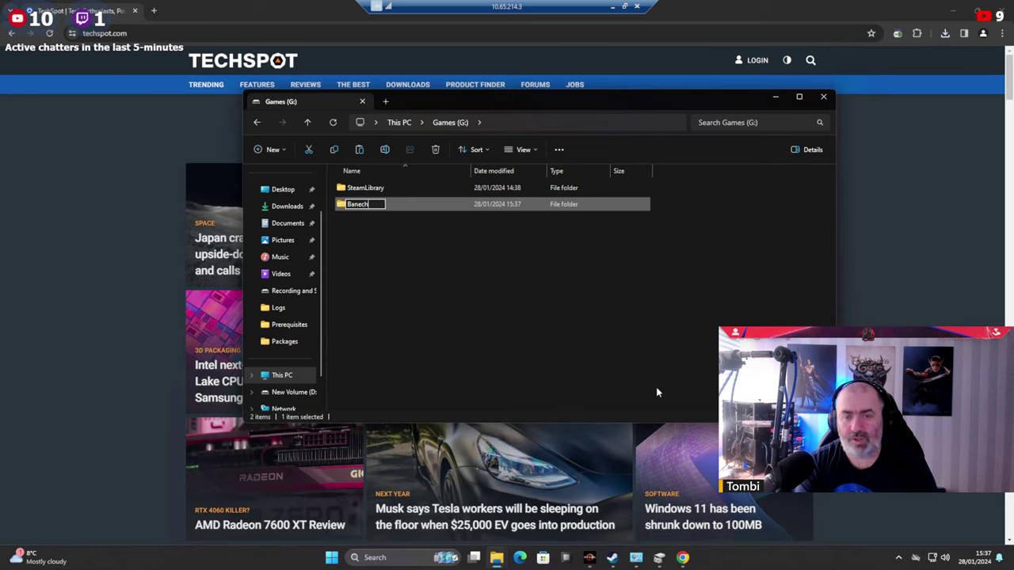
{"action": "key", "text": "BackSpace"}
{"action": "key", "text": "BackSpace"}
{"action": "key", "text": "BackSpace"}
{"action": "key", "text": "BackSpace"}
{"action": "key", "text": "BackSpace"}
{"action": "type", "text": "e"}
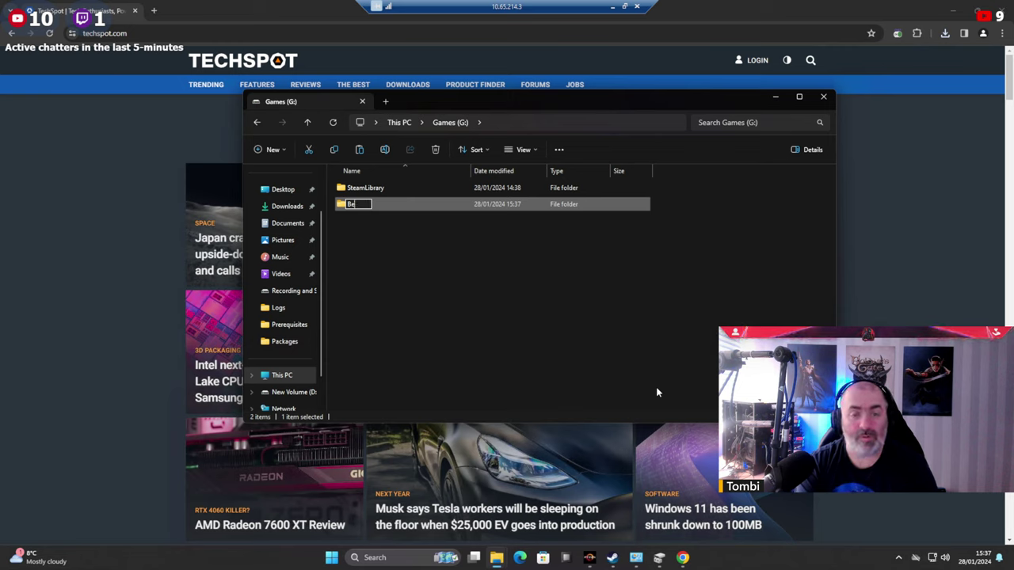
{"action": "type", "text": "nchmarking"}
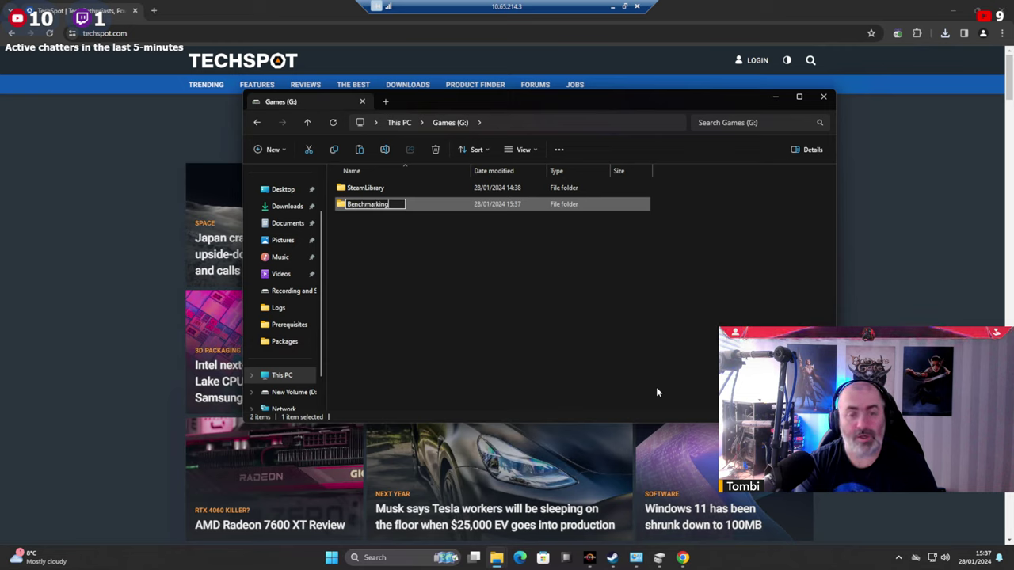
{"action": "type", "text": " Software"}
{"action": "key", "text": "Return"}
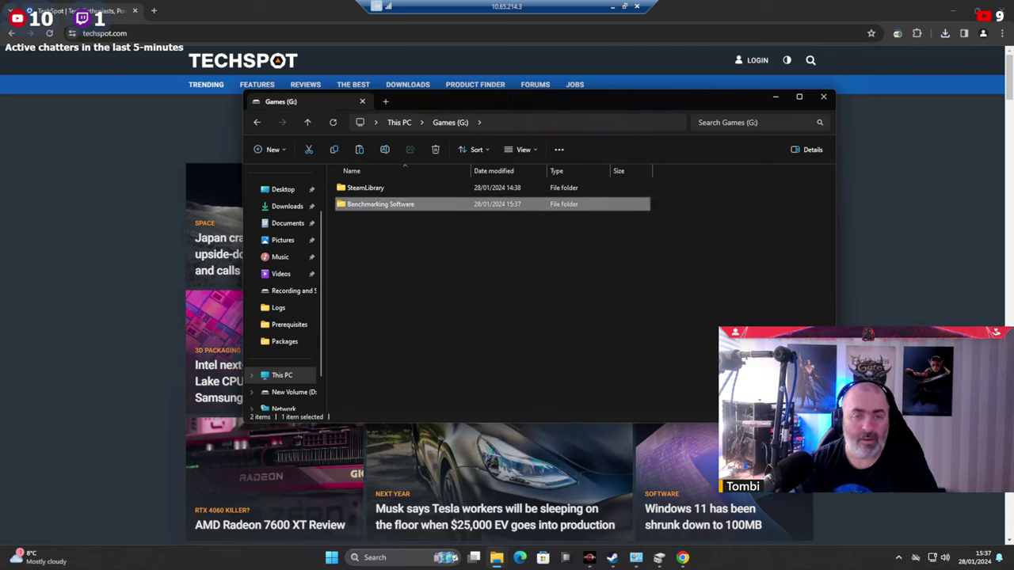
Paste the CinebenchR23.2 folder into Benchmarking Software.
{"action": "double_click", "coordinate": [409, 205]}
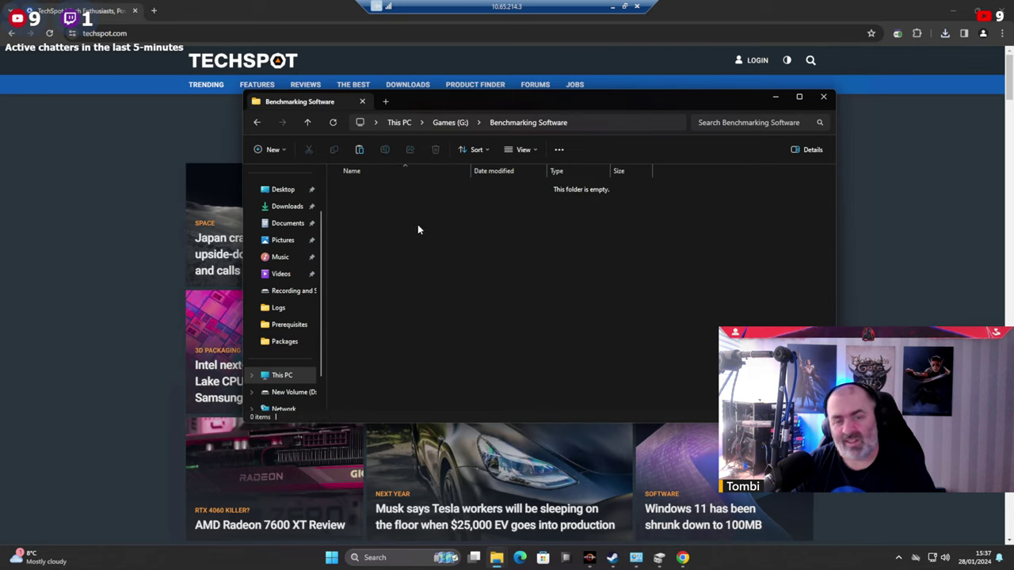
{"action": "right_click", "coordinate": [418, 229]}
{"action": "key", "text": "Escape"}
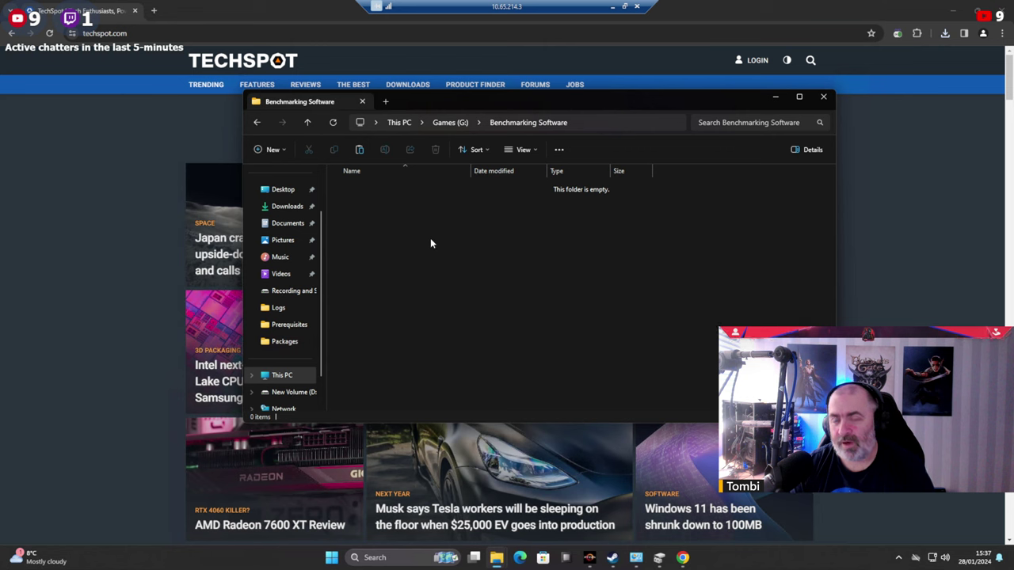
{"action": "key", "text": "ctrl+v"}
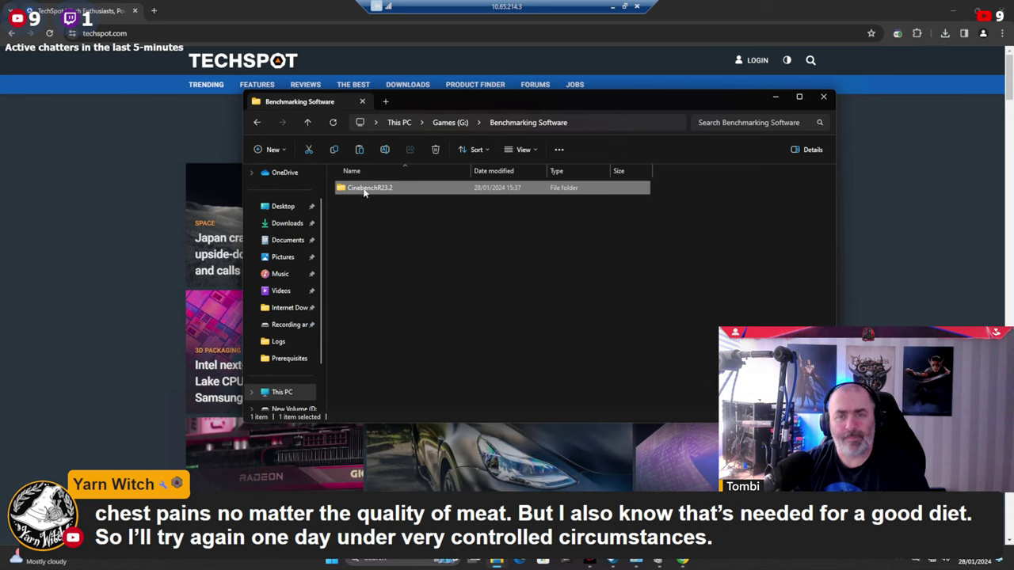
Run Cinebench from CinebenchR23.2 as administrator, approve UAC, then close Explorer and Chrome.
{"action": "double_click", "coordinate": [365, 190]}
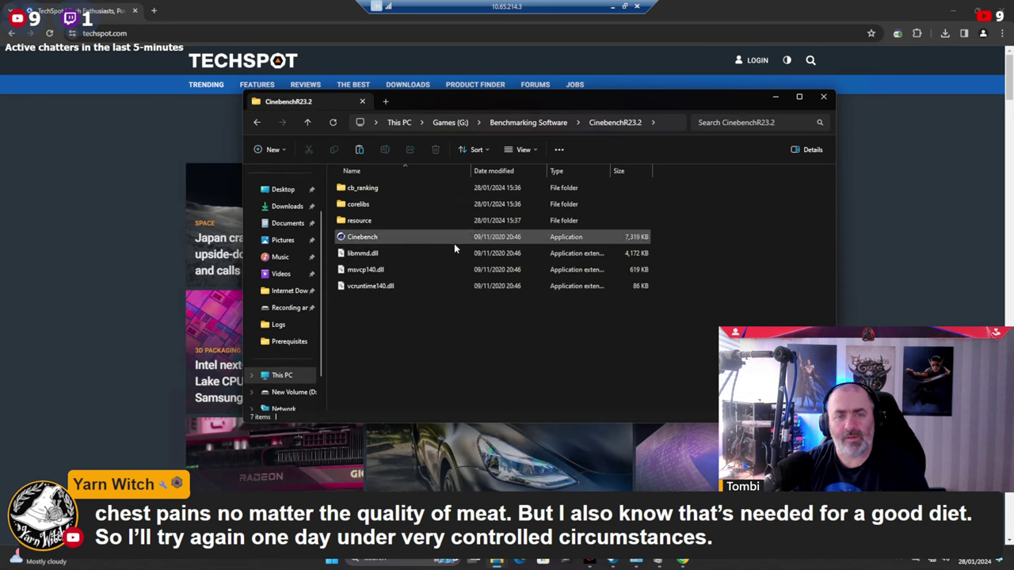
{"action": "right_click", "coordinate": [365, 240]}
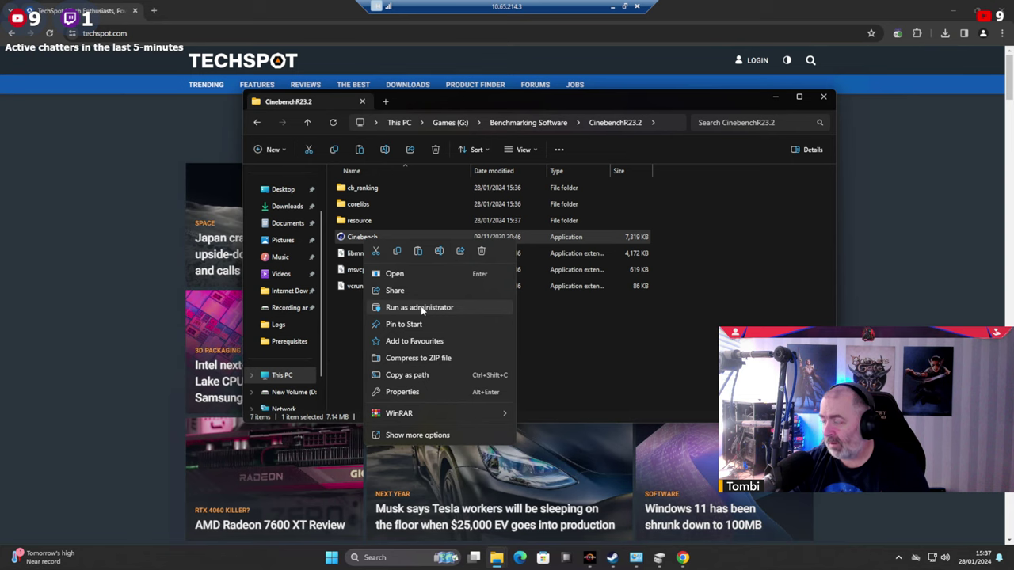
{"action": "left_click", "coordinate": [422, 310]}
{"action": "left_click", "coordinate": [473, 371]}
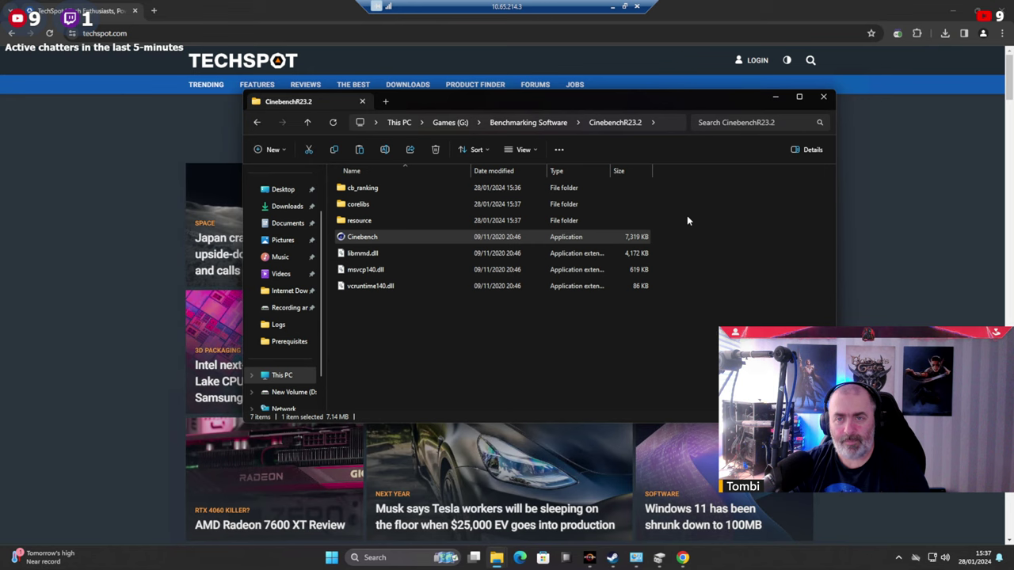
{"action": "left_click", "coordinate": [825, 98]}
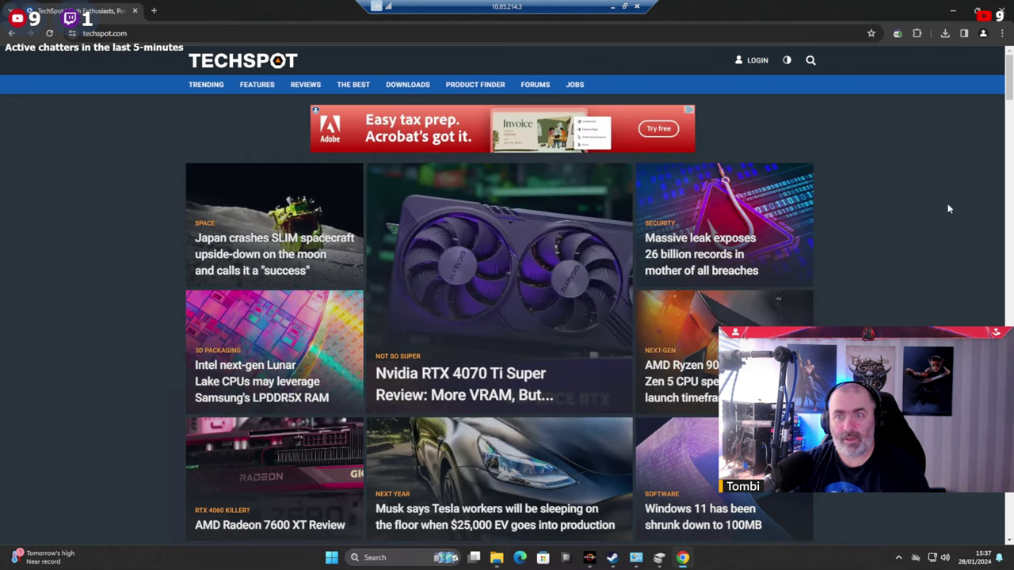
{"action": "left_click", "coordinate": [1001, 11]}
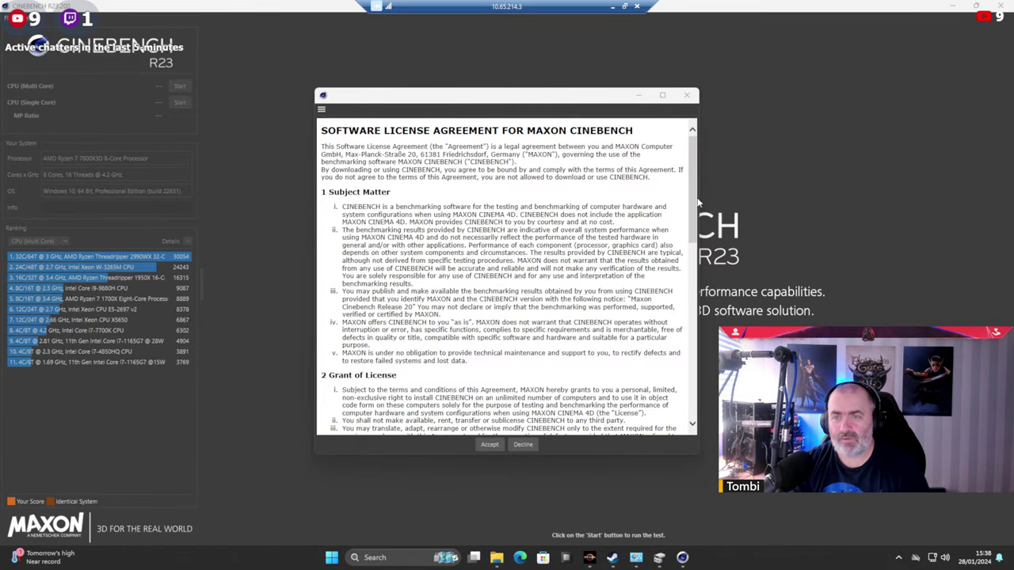
Accept the license agreement and edit the Info note to 'First Run, EXPO enabled, DDR6000, 2TB NVME'.
{"action": "left_click_drag", "start_coordinate": [695, 204], "coordinate": [684, 414]}
{"action": "left_click", "coordinate": [488, 445]}
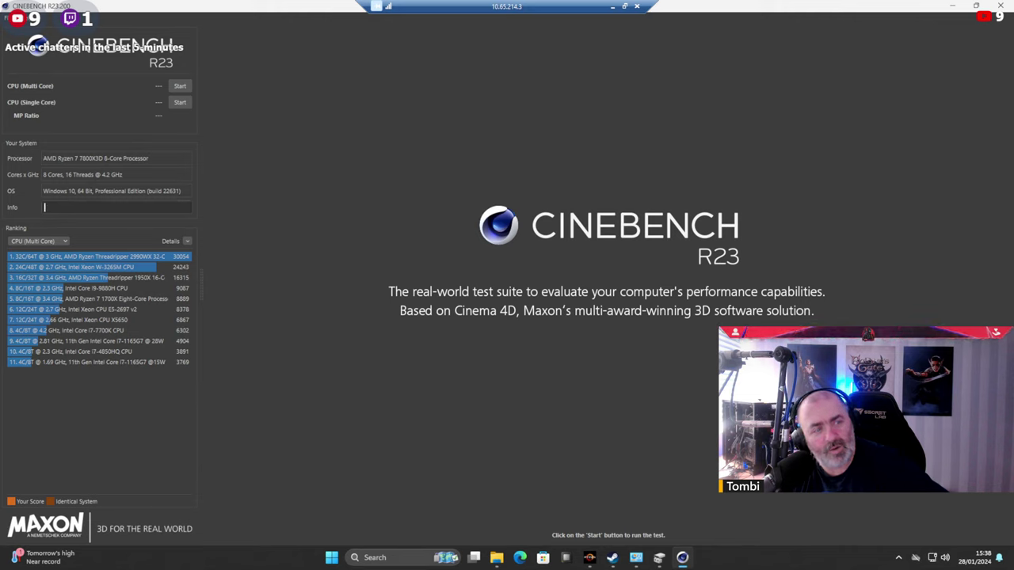
{"action": "left_click", "coordinate": [47, 206]}
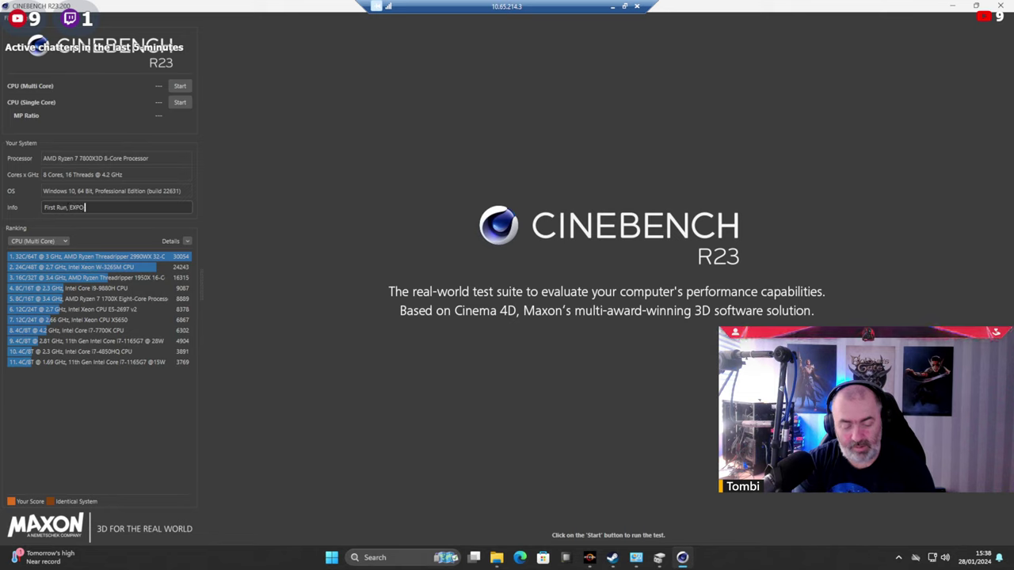
{"action": "type", "text": "enabled"}
{"action": "type", "text": ","}
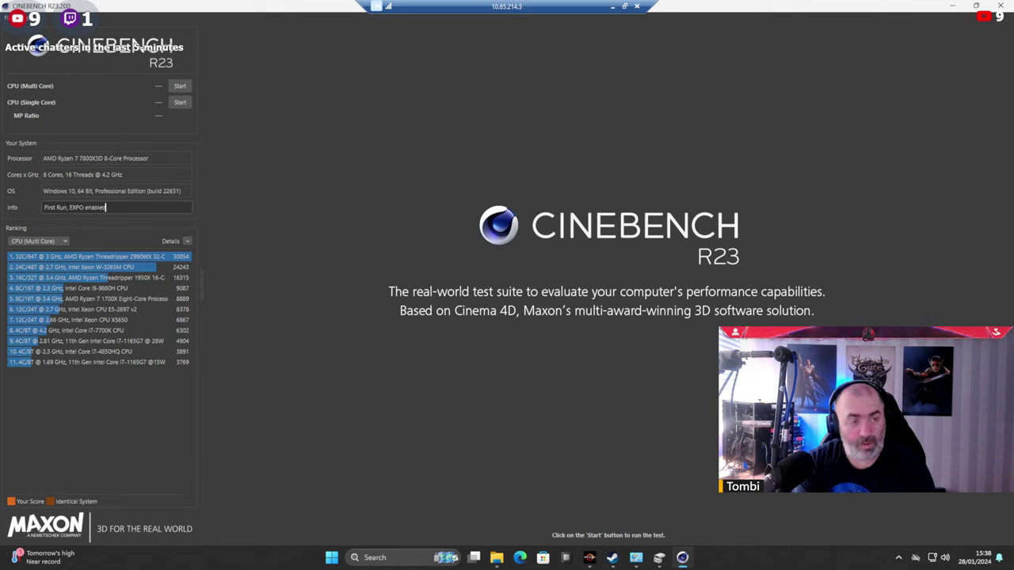
{"action": "type", "text": " C"}
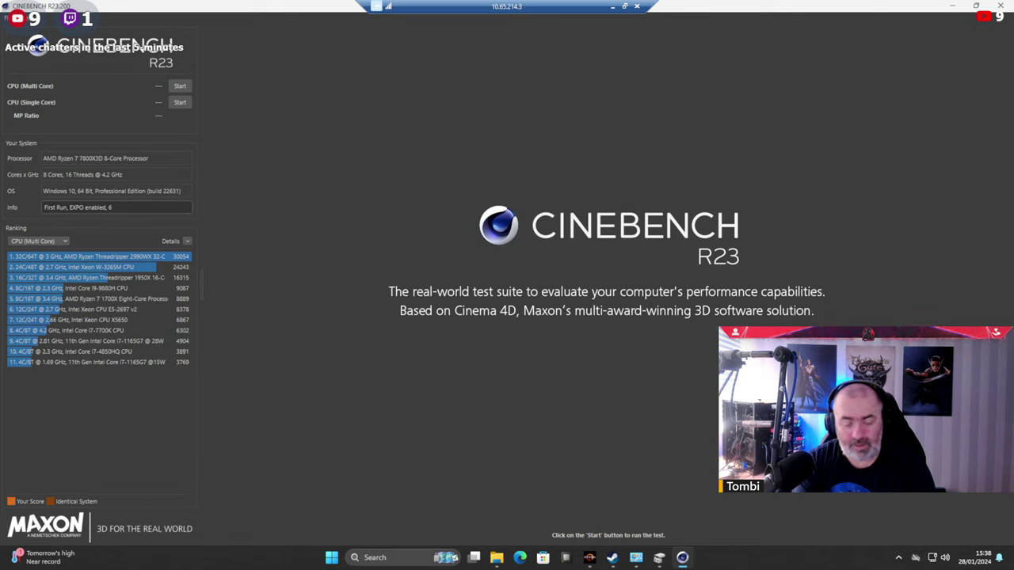
{"action": "type", "text": "000,"}
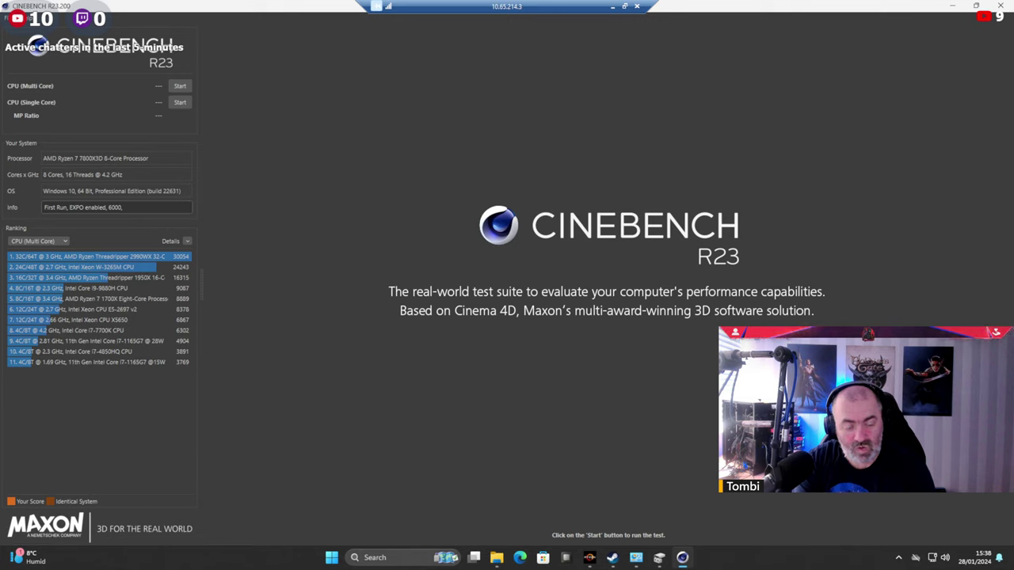
{"action": "key", "text": "BackSpace"}
{"action": "key", "text": "BackSpace"}
{"action": "key", "text": "BackSpace"}
{"action": "key", "text": "BackSpace"}
{"action": "type", "text": "DDR"}
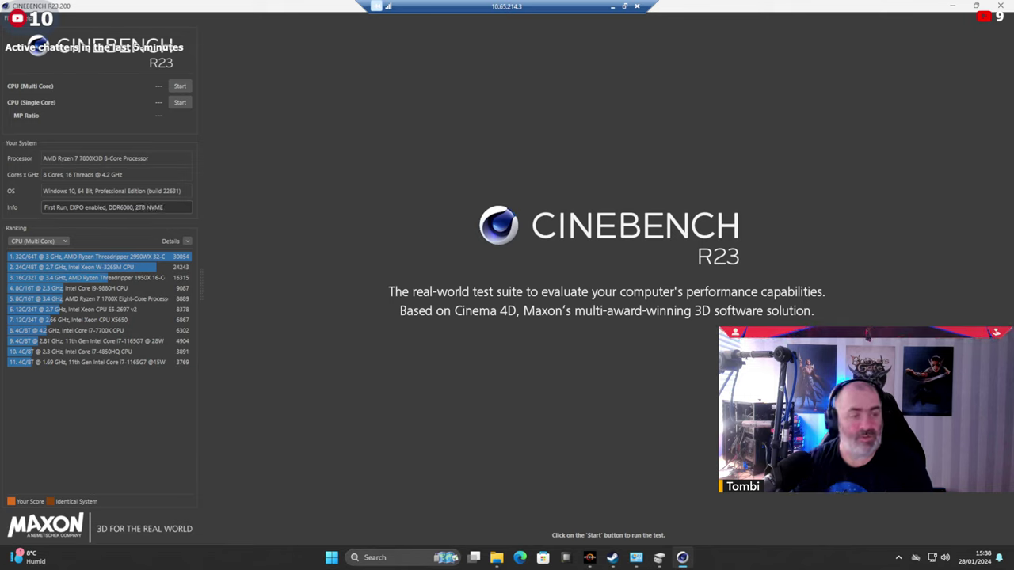
Start the CPU (Multi Core) benchmark and bring the remote render window back into view.
{"action": "left_click", "coordinate": [181, 87]}
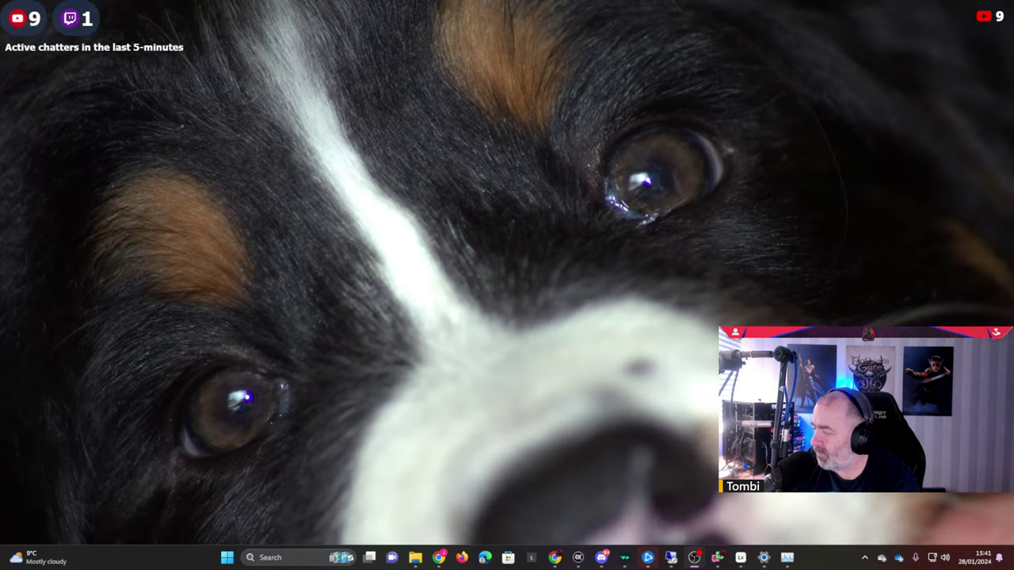
{"action": "left_click", "coordinate": [648, 558]}
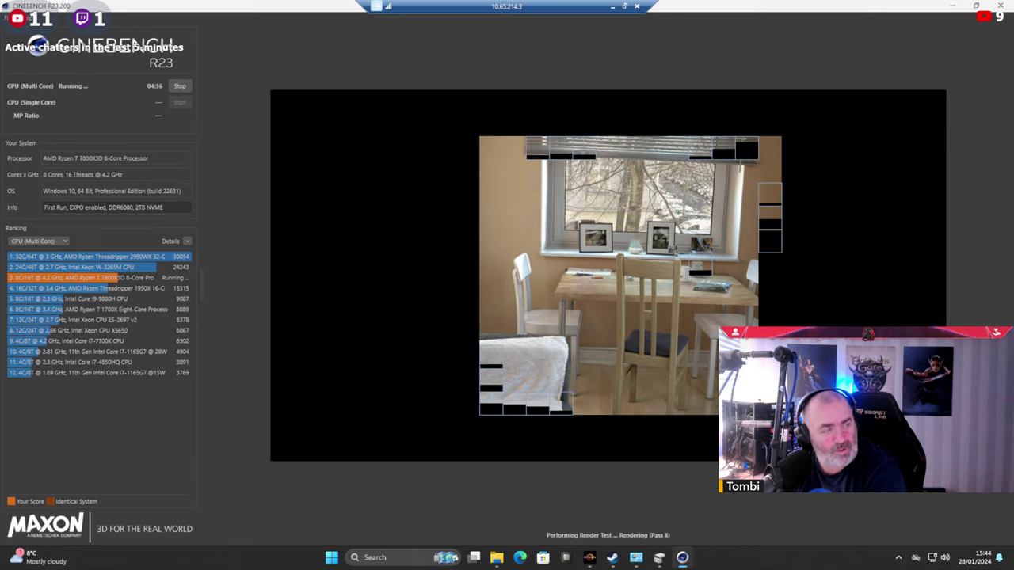
Review the 7800X3D specs page, highlighting its 13,620-point multi-core score sentence.
{"action": "key", "text": "alt+Tab"}
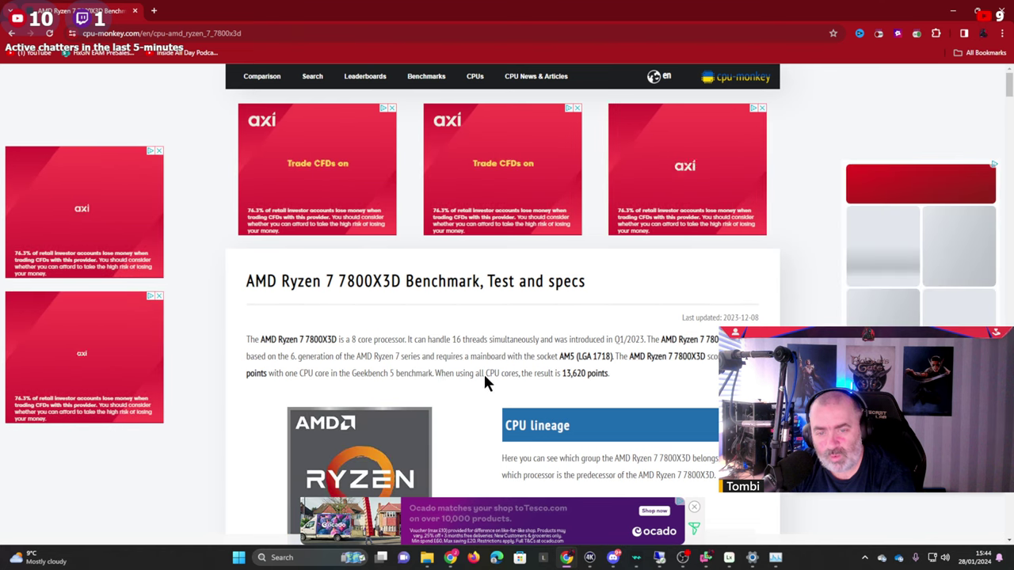
{"action": "left_click_drag", "start_coordinate": [561, 374], "coordinate": [607, 383]}
{"action": "left_click", "coordinate": [621, 365]}
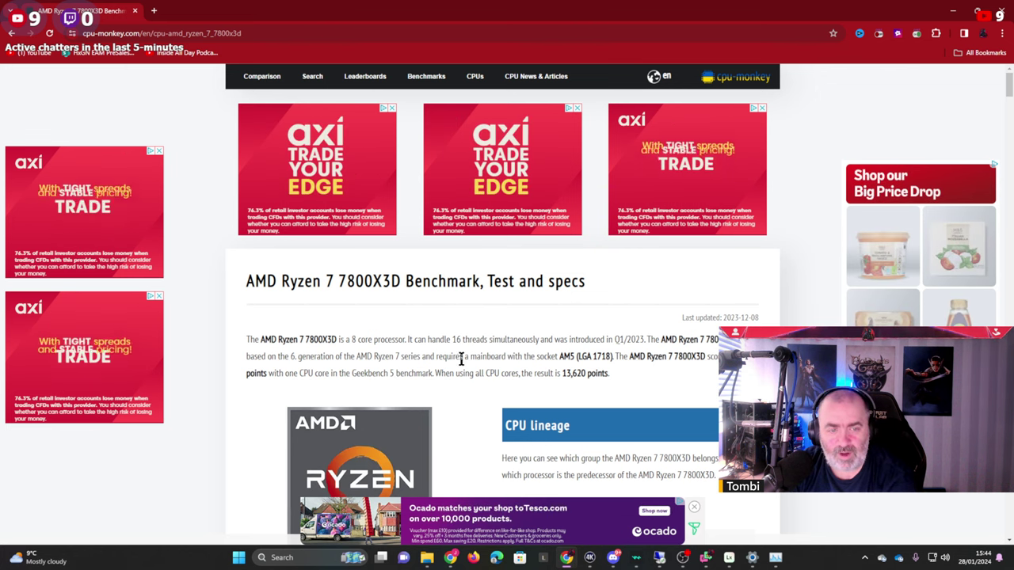
{"action": "left_click_drag", "start_coordinate": [636, 372], "coordinate": [507, 357]}
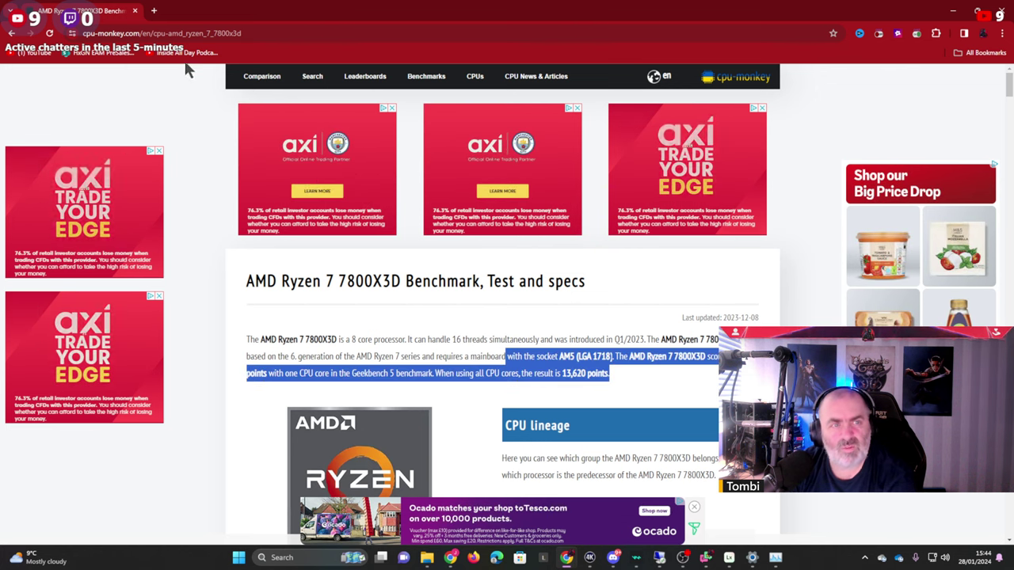
{"action": "scroll", "coordinate": [570, 353], "scroll_direction": "down", "scroll_amount": 5}
{"action": "scroll", "coordinate": [602, 262], "scroll_direction": "up", "scroll_amount": 5}
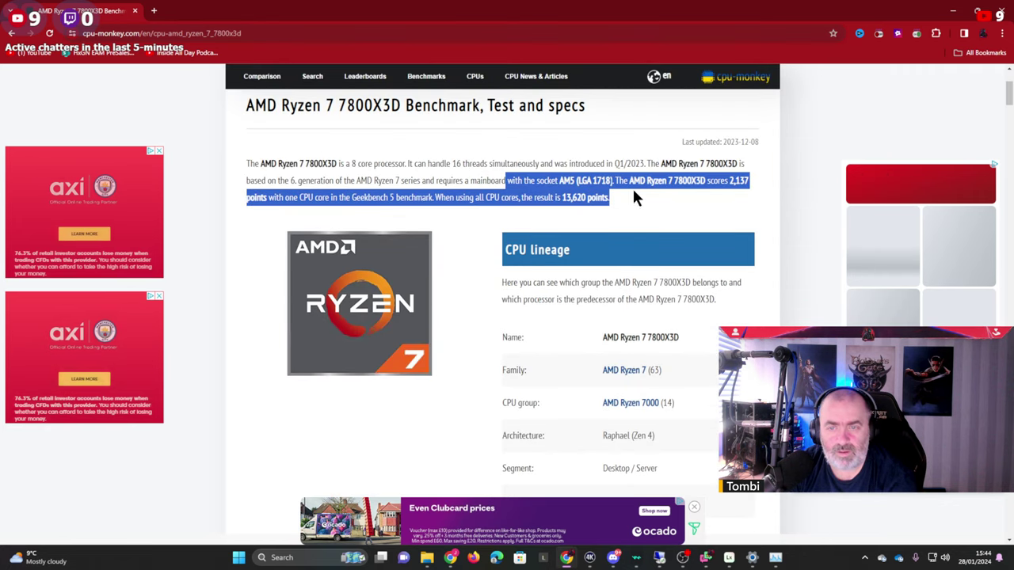
Go back to the 'cinebench 7800x3d scores' results and open the r/AMDHelp Reddit thread.
{"action": "left_click", "coordinate": [11, 34]}
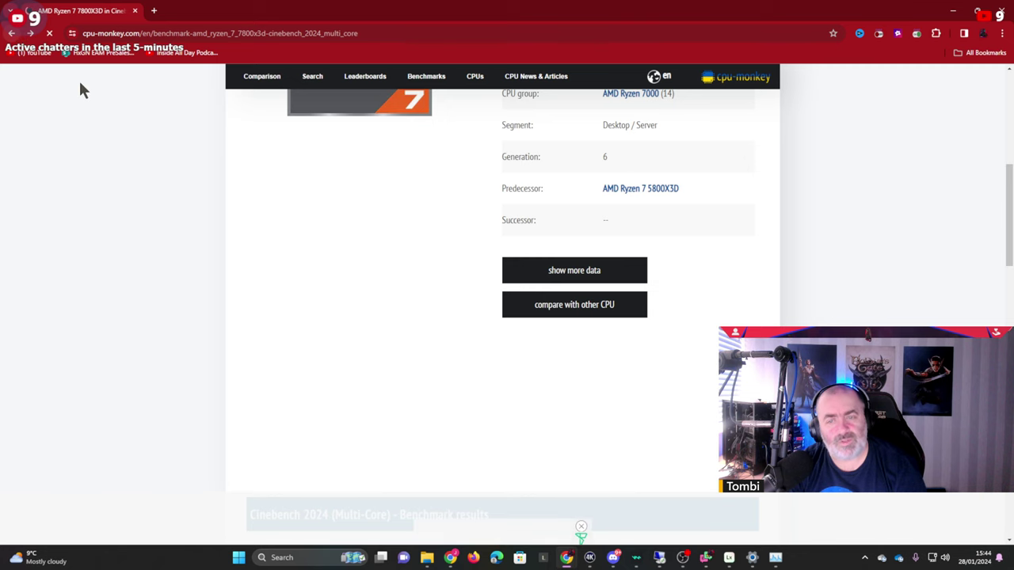
{"action": "left_click", "coordinate": [9, 34]}
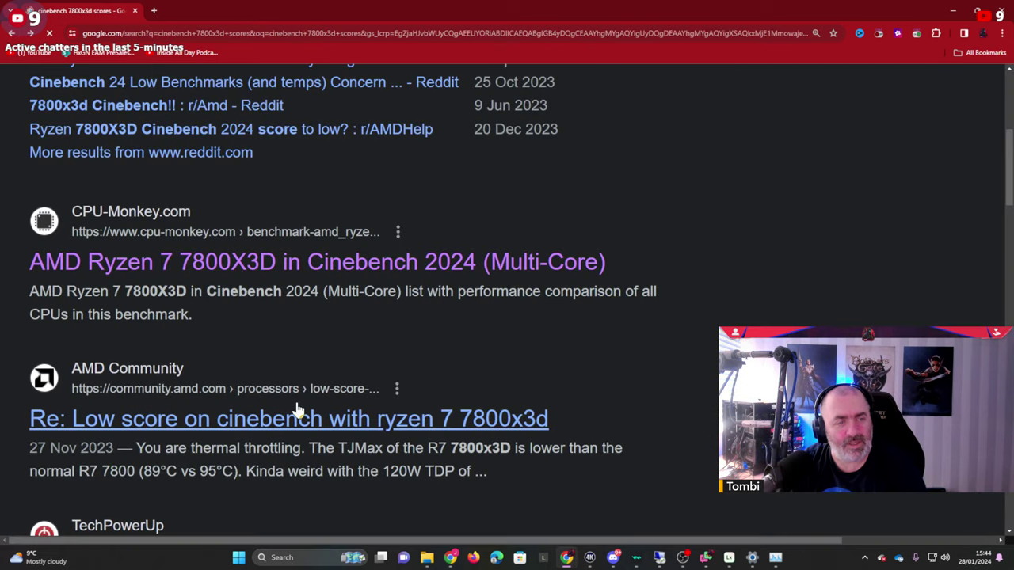
{"action": "scroll", "coordinate": [280, 429], "scroll_direction": "down", "scroll_amount": 2}
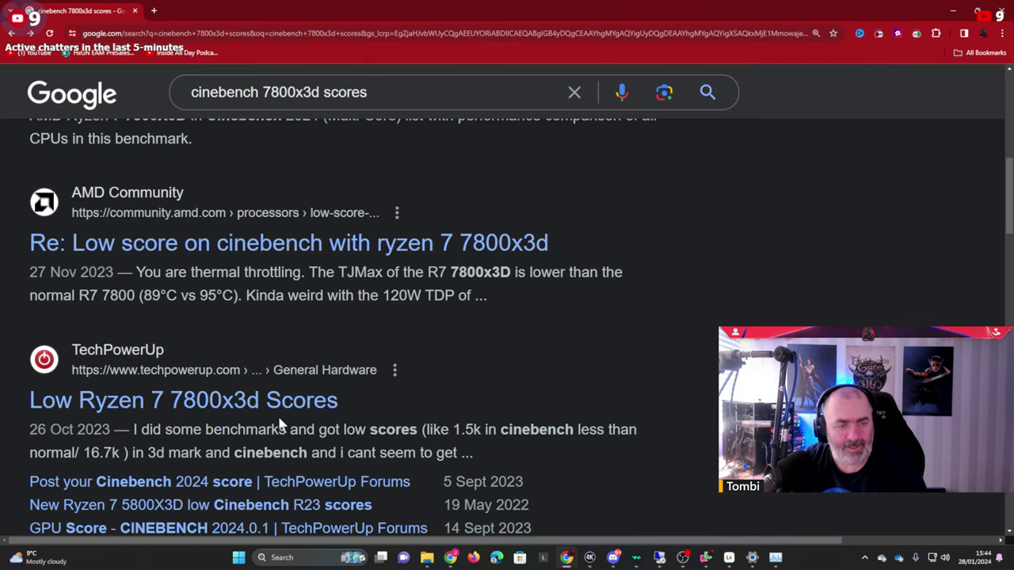
{"action": "scroll", "coordinate": [245, 404], "scroll_direction": "up", "scroll_amount": 6}
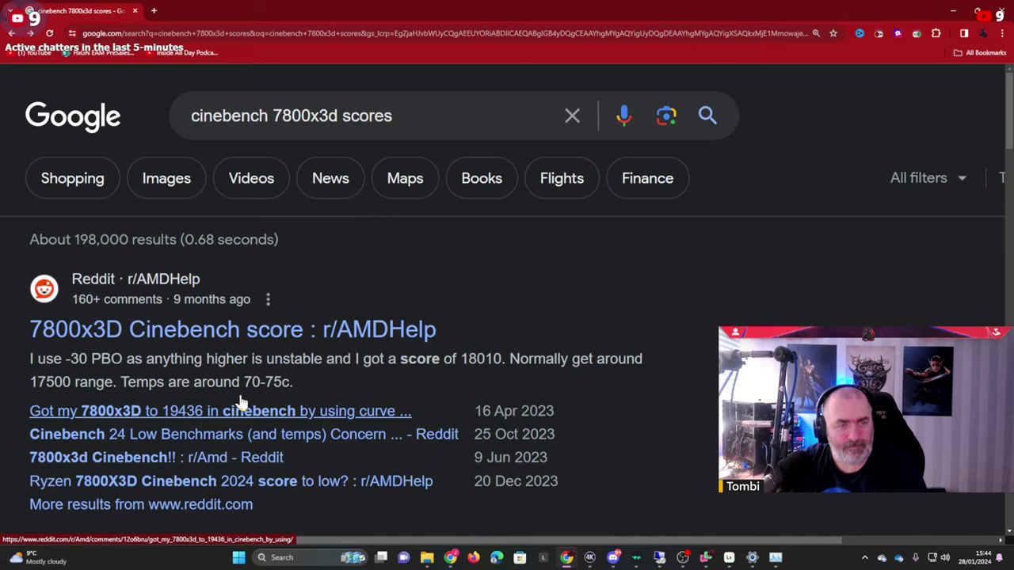
{"action": "left_click", "coordinate": [236, 332]}
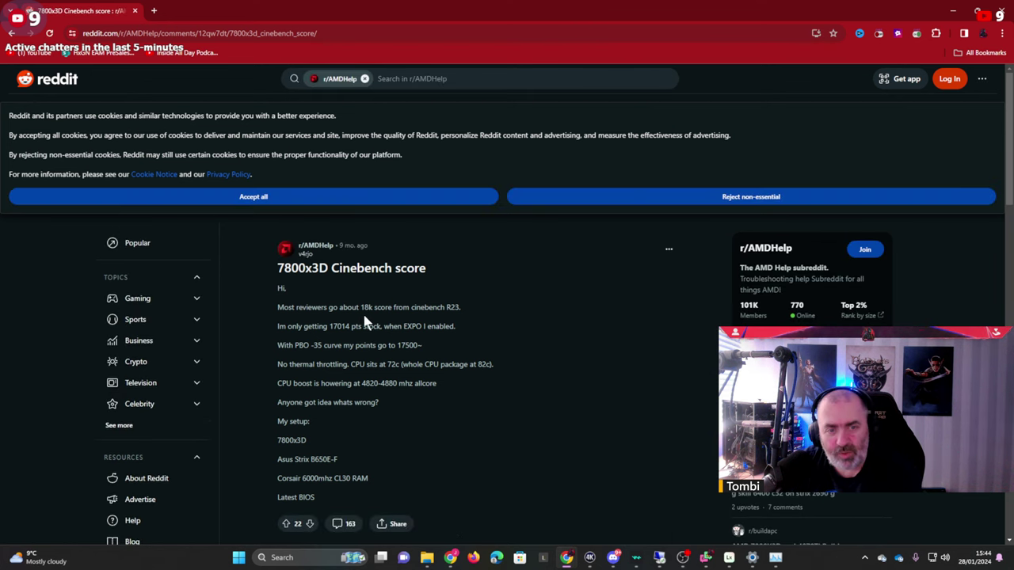
Highlight the post's 18k reviewer score, PBO -35, 17500 result and no-throttling lines.
{"action": "left_click_drag", "start_coordinate": [368, 307], "coordinate": [352, 328]}
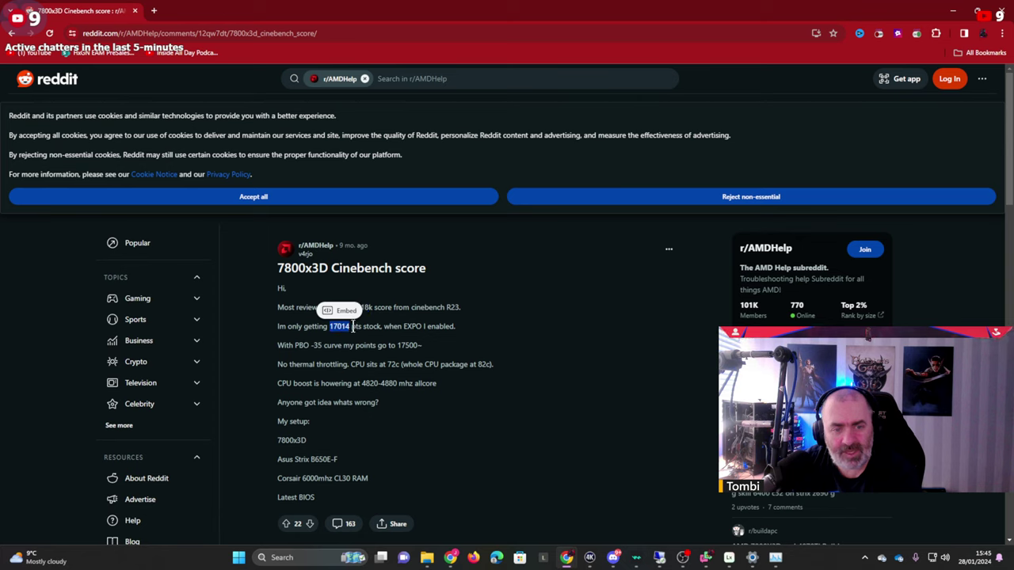
{"action": "left_click_drag", "start_coordinate": [421, 327], "coordinate": [363, 327]}
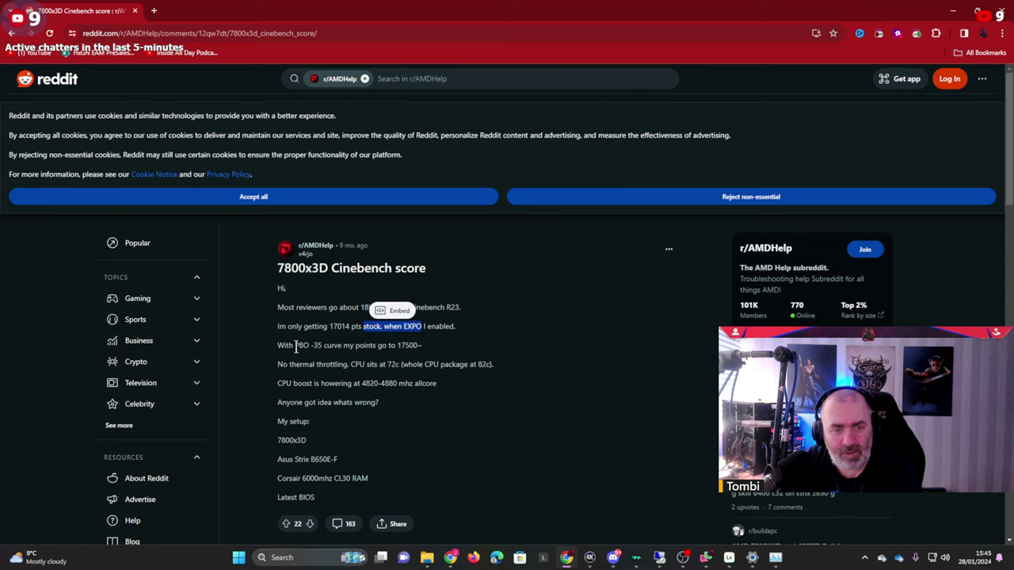
{"action": "left_click_drag", "start_coordinate": [295, 346], "coordinate": [323, 346]}
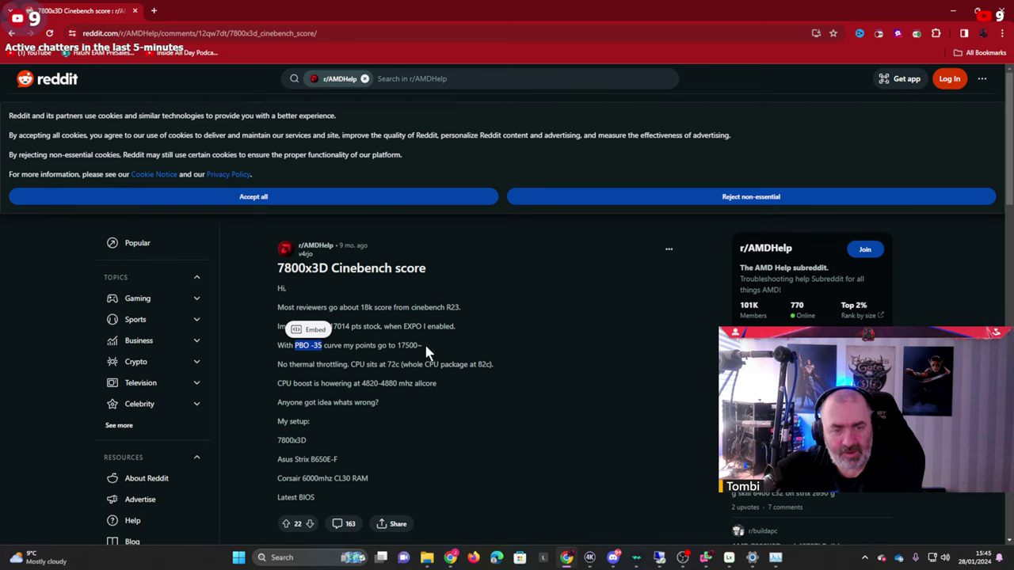
{"action": "left_click_drag", "start_coordinate": [425, 351], "coordinate": [378, 346]}
{"action": "left_click", "coordinate": [280, 366]}
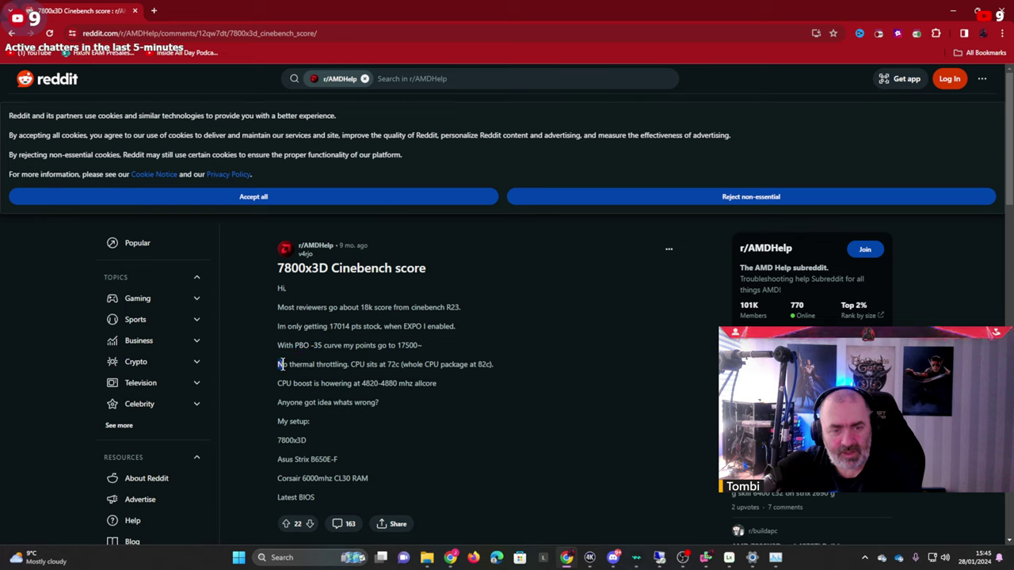
{"action": "left_click_drag", "start_coordinate": [296, 365], "coordinate": [510, 365]}
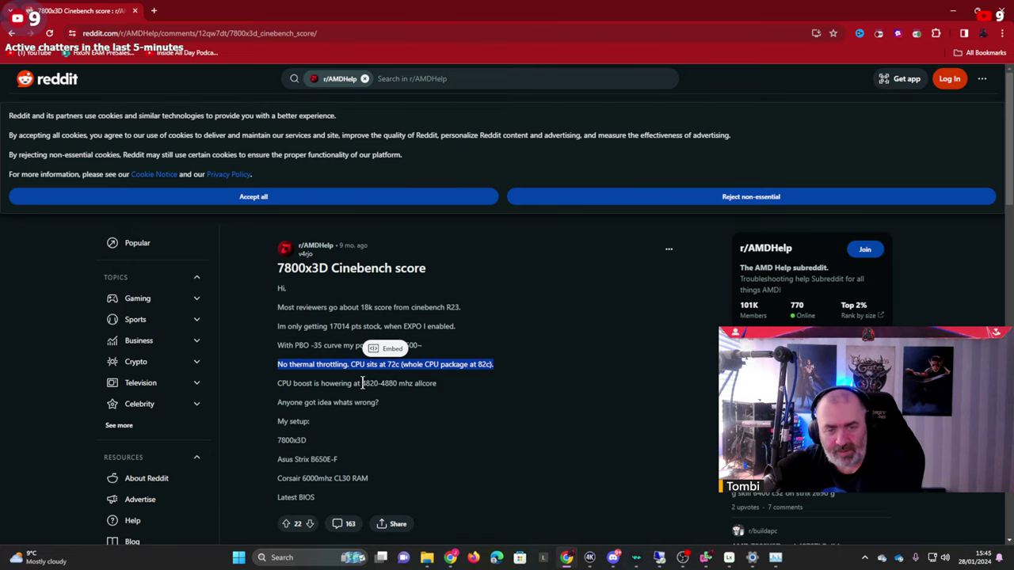
{"action": "left_click_drag", "start_coordinate": [362, 383], "coordinate": [411, 385]}
Read comments on system specs and stock ~17k scores, then minimize the browser.
{"action": "scroll", "coordinate": [398, 401], "scroll_direction": "down", "scroll_amount": 5}
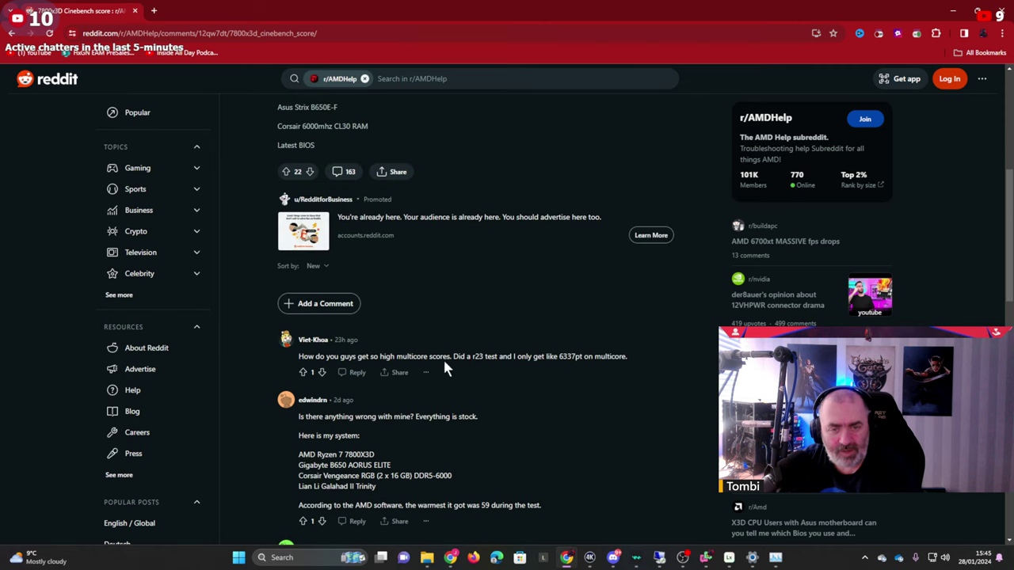
{"action": "scroll", "coordinate": [583, 360], "scroll_direction": "down", "scroll_amount": 2}
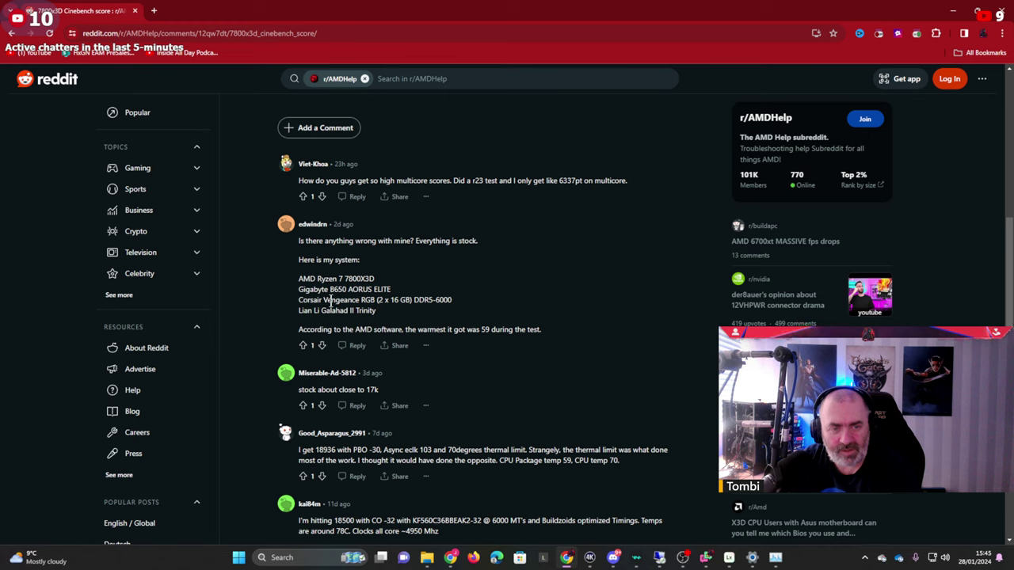
{"action": "left_click_drag", "start_coordinate": [295, 290], "coordinate": [460, 323]}
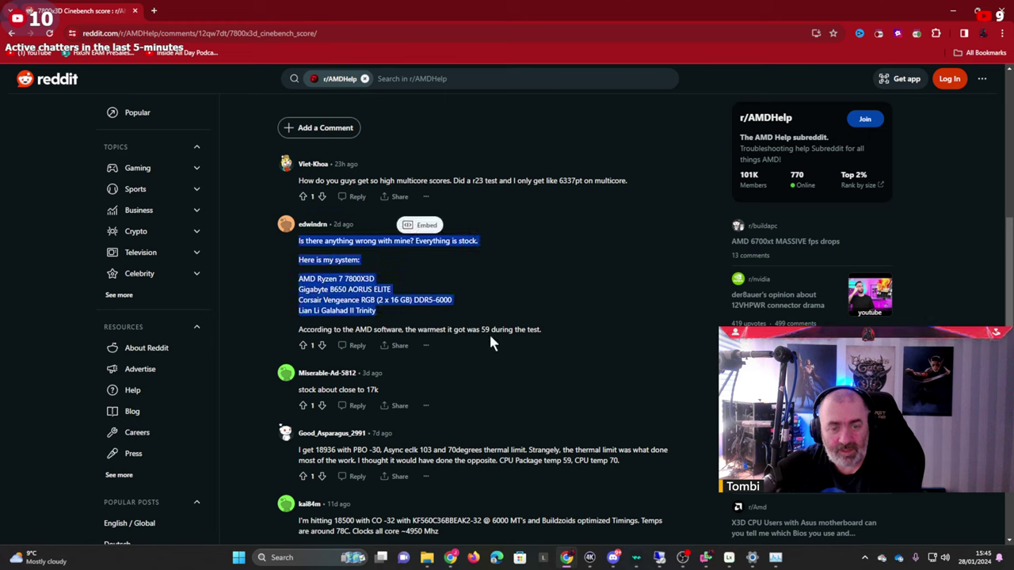
{"action": "left_click_drag", "start_coordinate": [569, 337], "coordinate": [498, 332]}
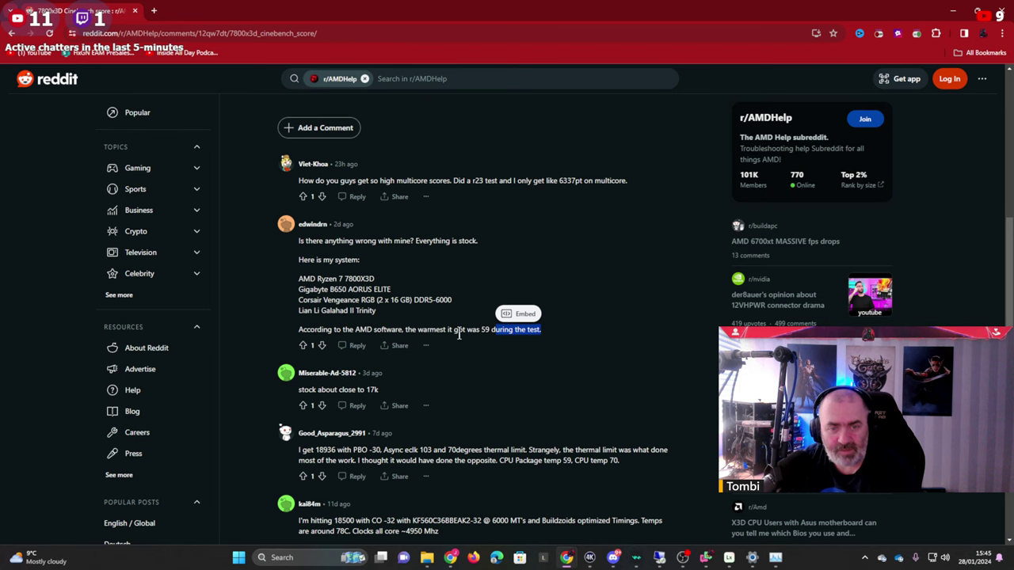
{"action": "scroll", "coordinate": [483, 329], "scroll_direction": "down", "scroll_amount": 3}
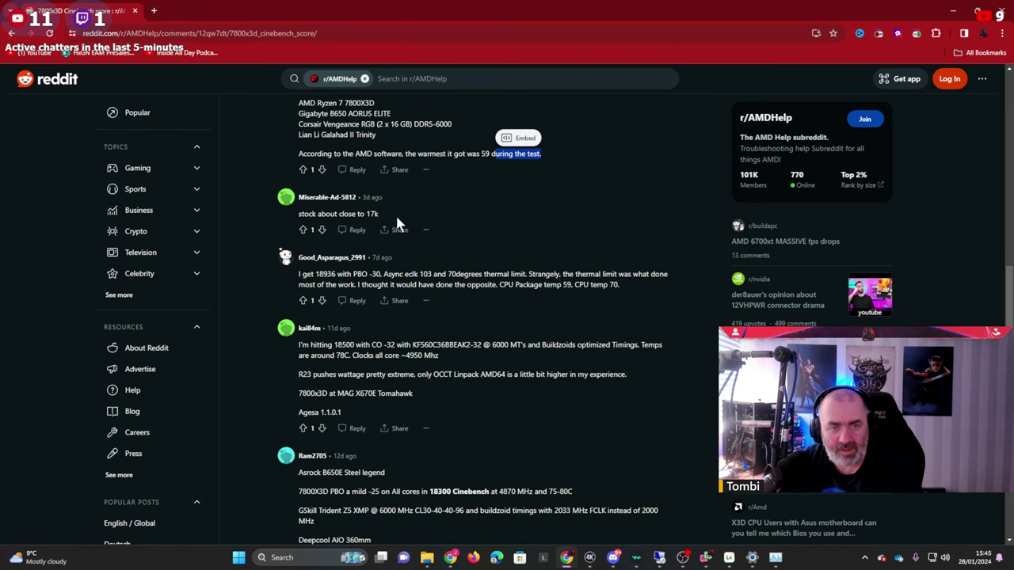
{"action": "left_click_drag", "start_coordinate": [379, 214], "coordinate": [359, 215]}
{"action": "left_click", "coordinate": [437, 279]}
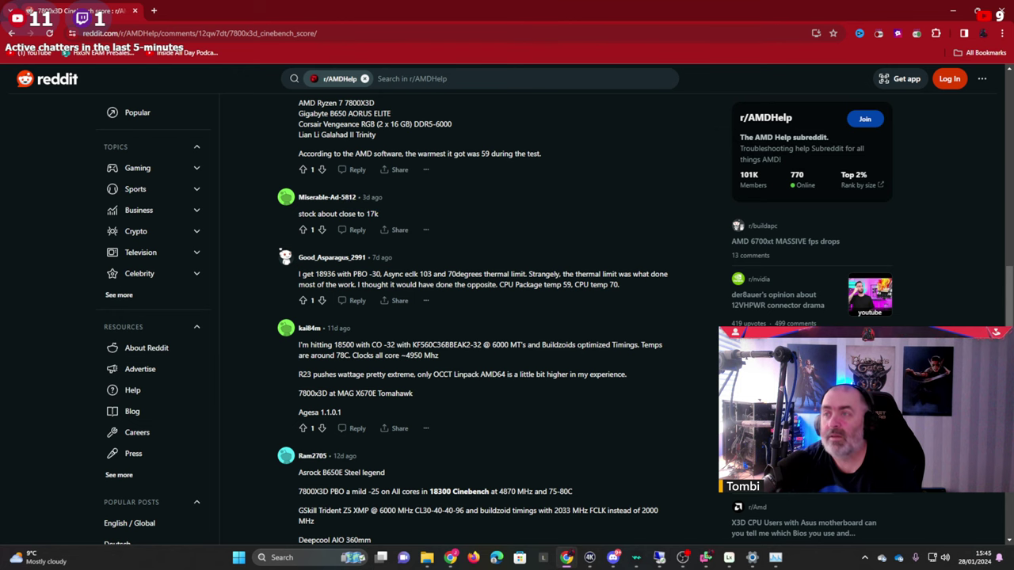
{"action": "left_click", "coordinate": [953, 11]}
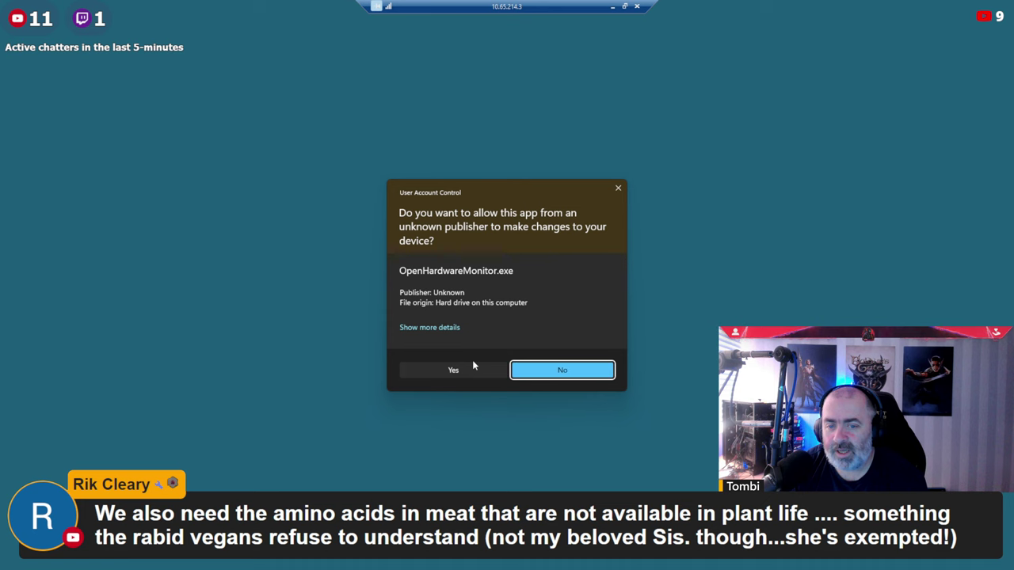
Approve the UAC prompt so OpenHardwareMonitor.exe runs on the remote PC.
{"action": "left_click", "coordinate": [473, 365]}
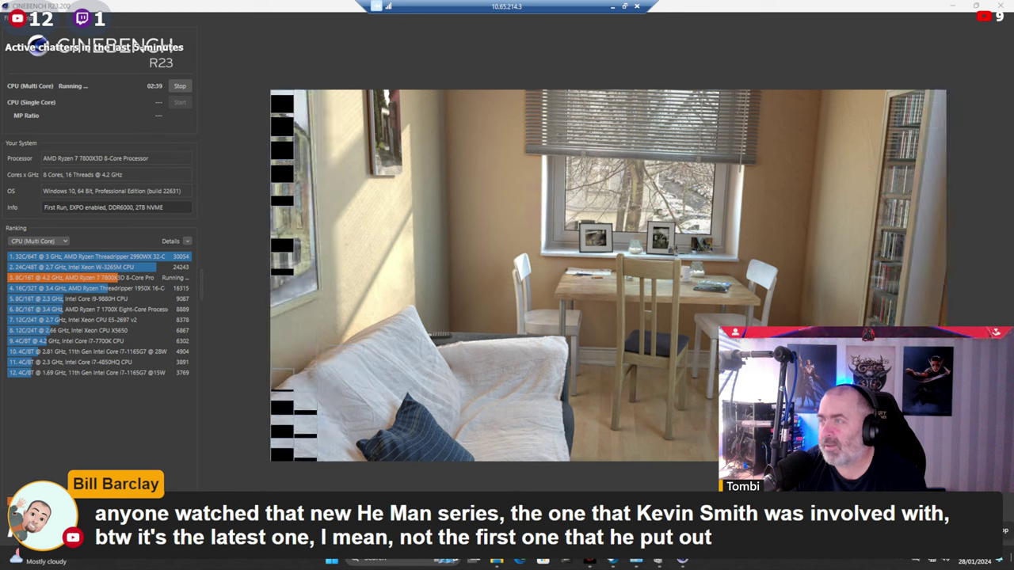
Bring Open Hardware Monitor beside Cinebench while the multi-core run finishes at 17984 pts.
{"action": "key", "text": "alt+Tab"}
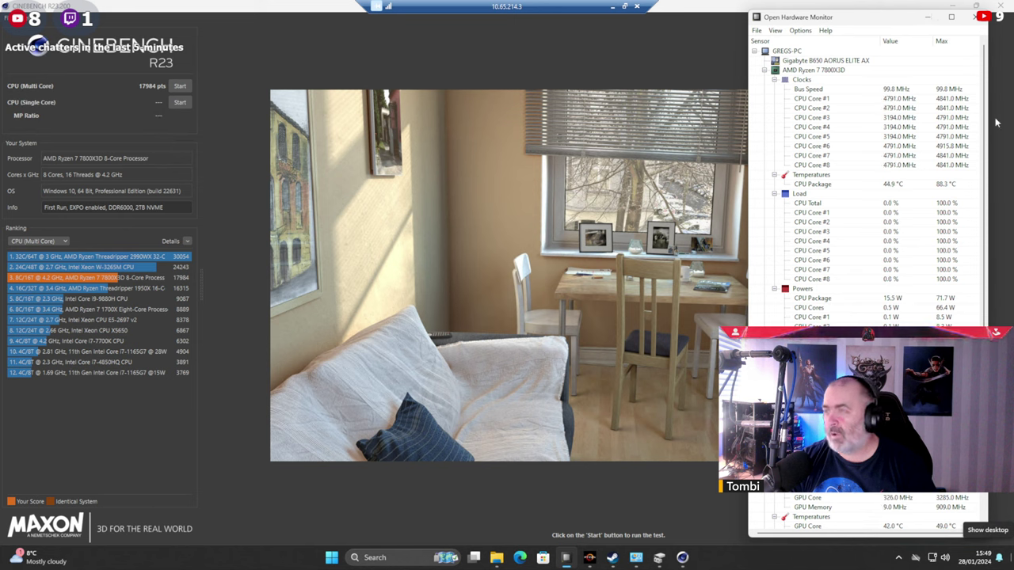
Minimize Open Hardware Monitor and exit the background tray app.
{"action": "left_click", "coordinate": [931, 20]}
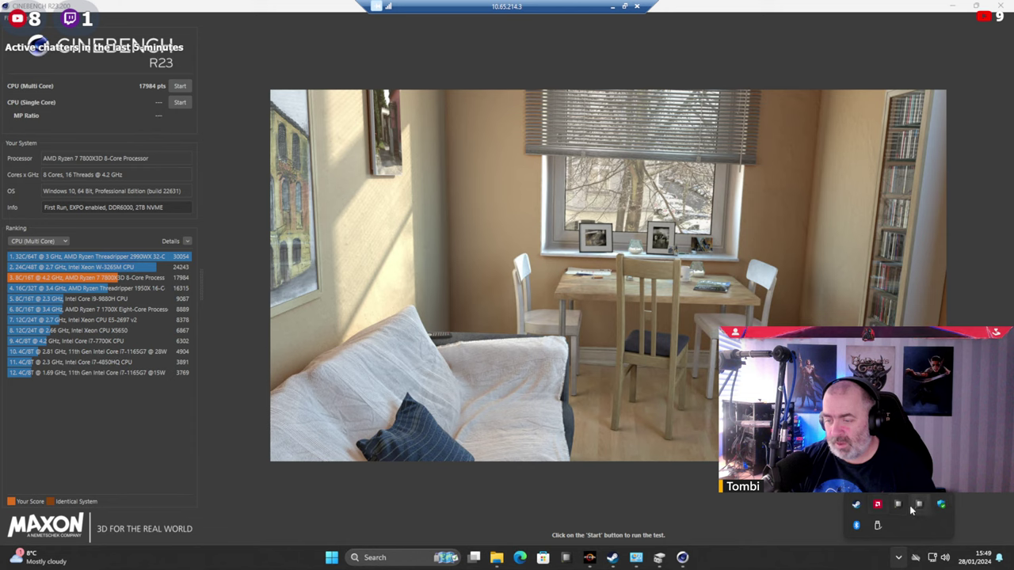
{"action": "right_click", "coordinate": [919, 507]}
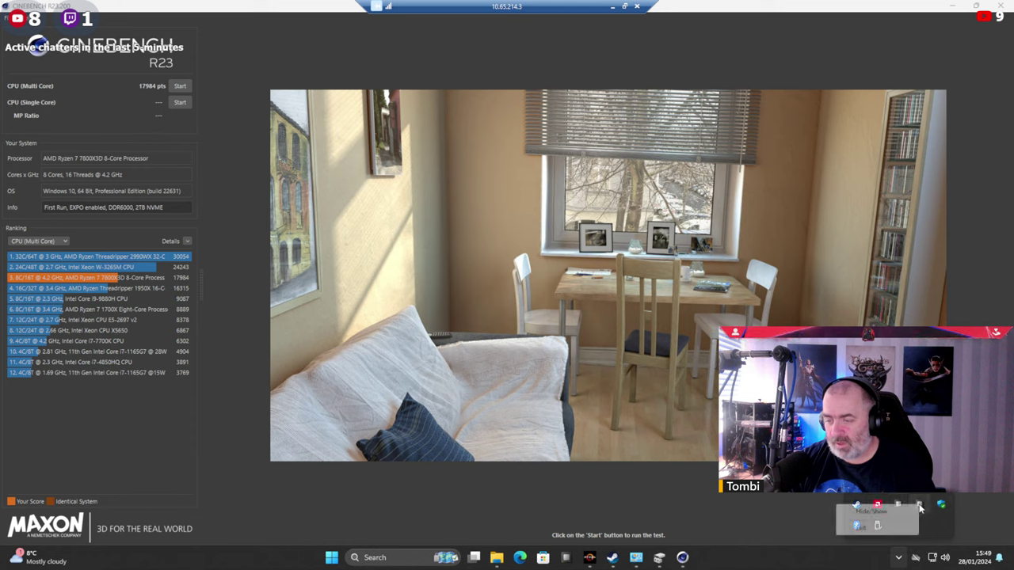
{"action": "left_click", "coordinate": [862, 529]}
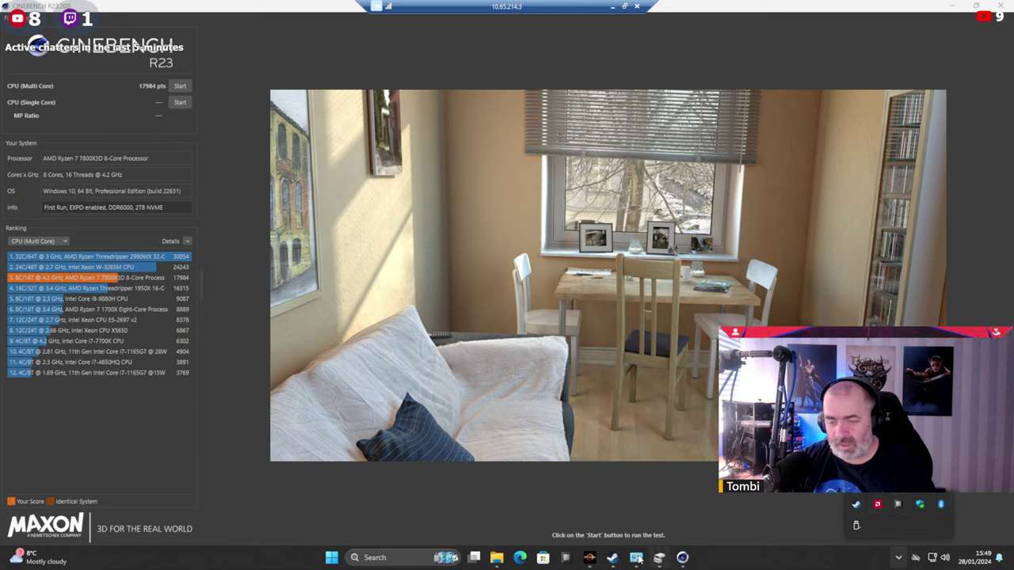
Launch Ryzen Master via search, approve UAC, dismiss the instance error, and open it from the tray.
{"action": "left_click", "coordinate": [400, 558]}
{"action": "type", "text": "ryzen Master"}
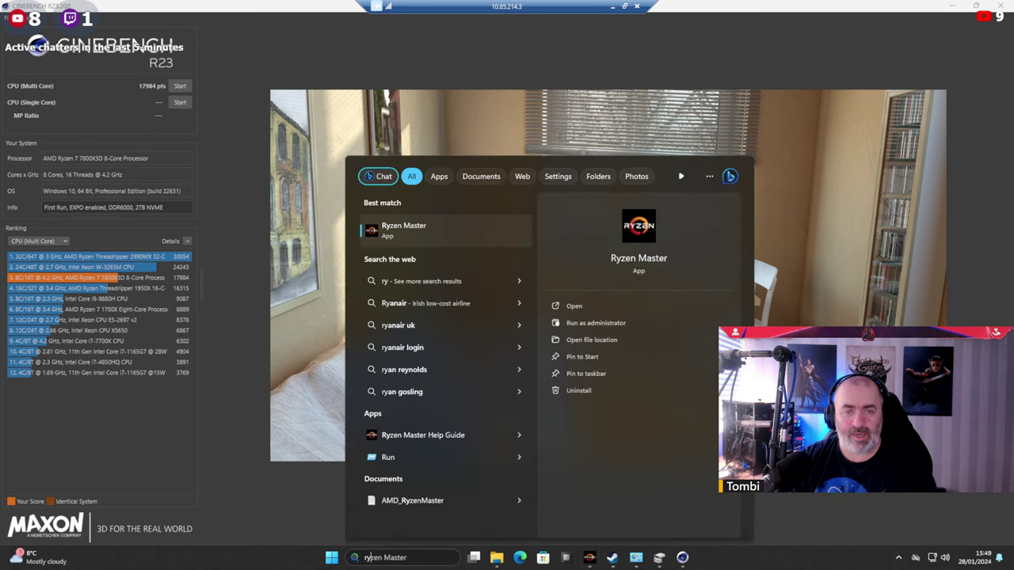
{"action": "left_click", "coordinate": [409, 230]}
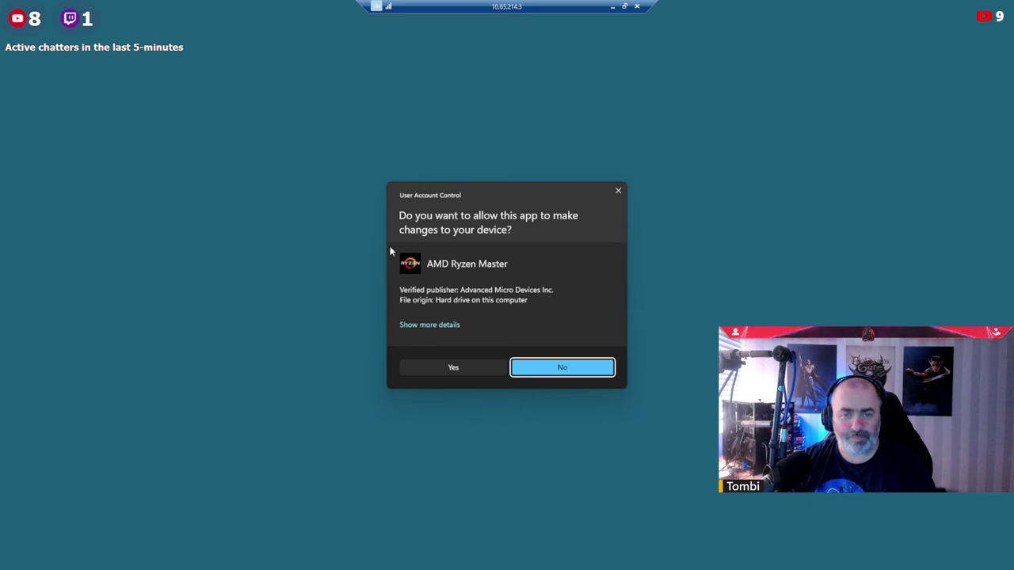
{"action": "left_click", "coordinate": [453, 367]}
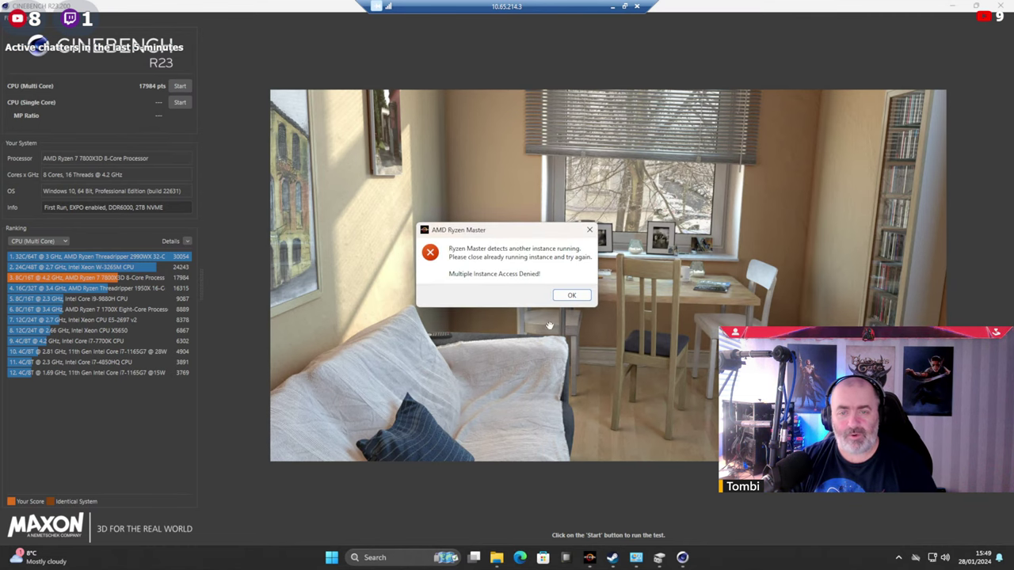
{"action": "left_click", "coordinate": [571, 295]}
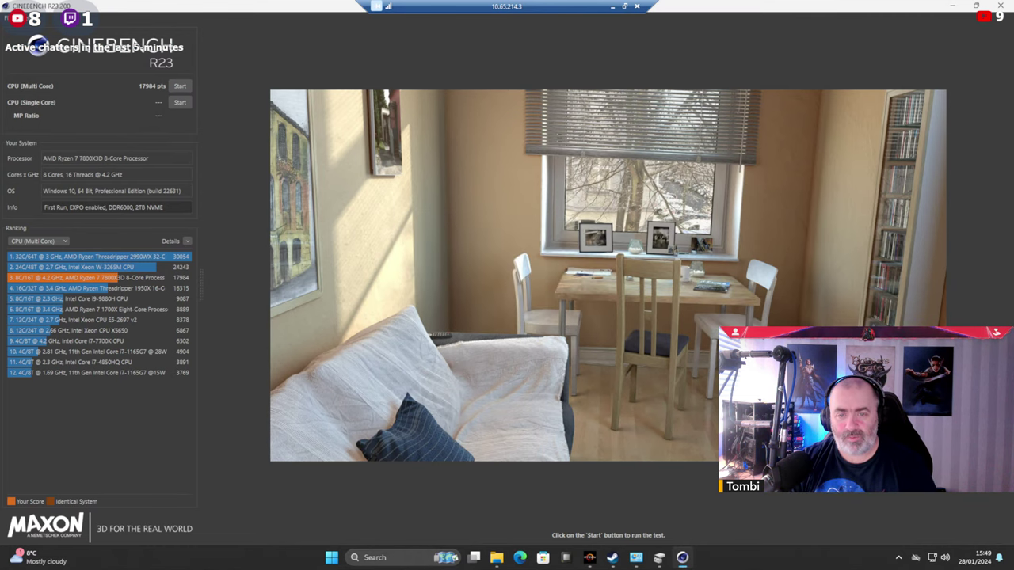
{"action": "left_click", "coordinate": [899, 558]}
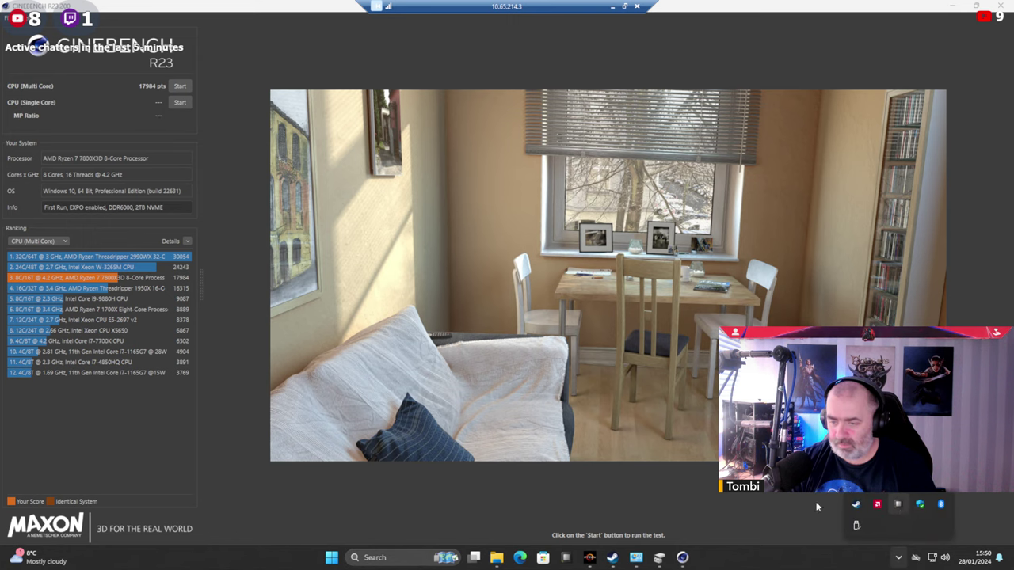
{"action": "left_click", "coordinate": [877, 505]}
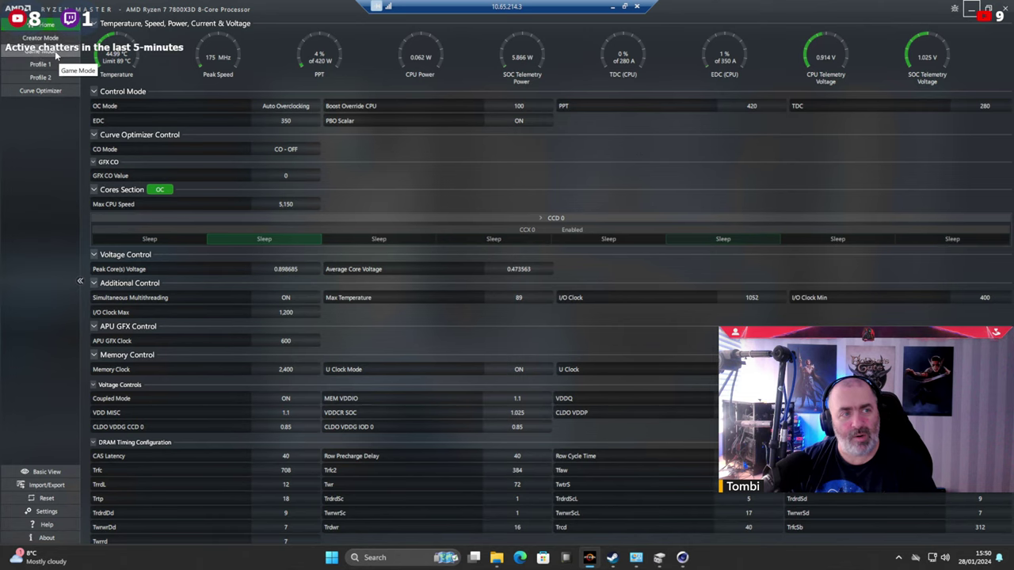
In Curve Optimizer, choose Precision Boost Overdrive with All Cores and lower the offset to -35.
{"action": "left_click", "coordinate": [56, 93]}
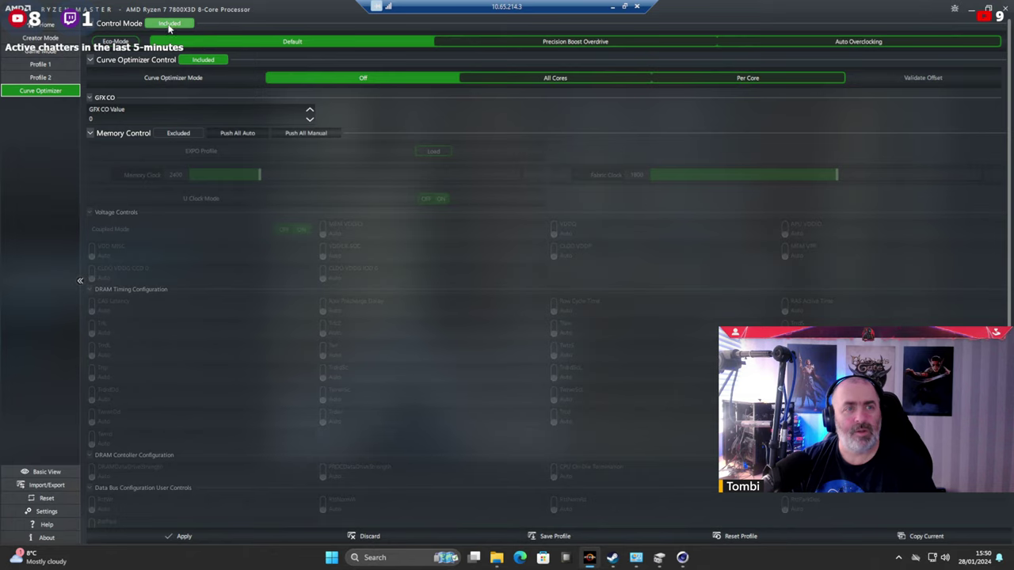
{"action": "left_click", "coordinate": [593, 44]}
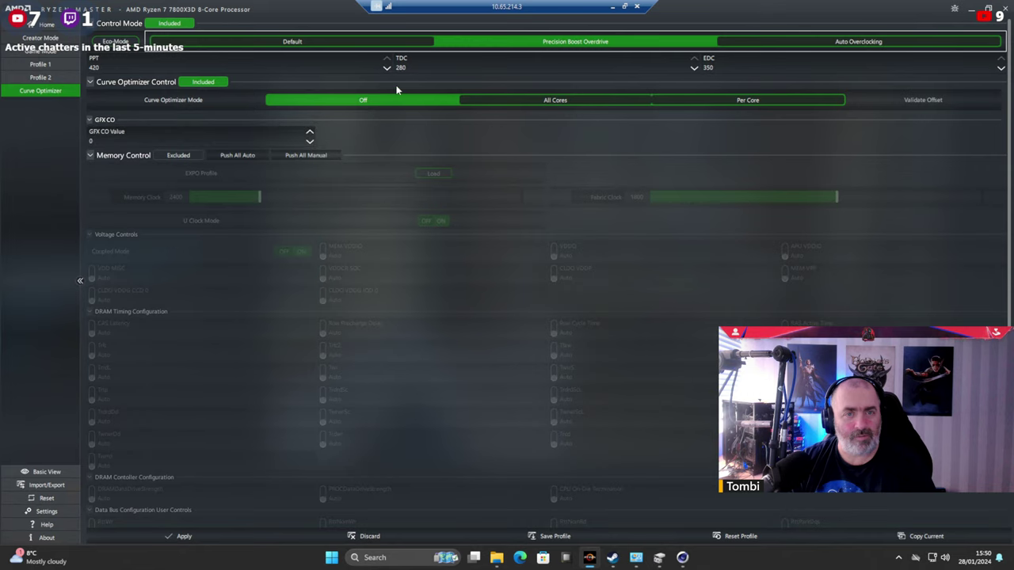
{"action": "left_click", "coordinate": [580, 99]}
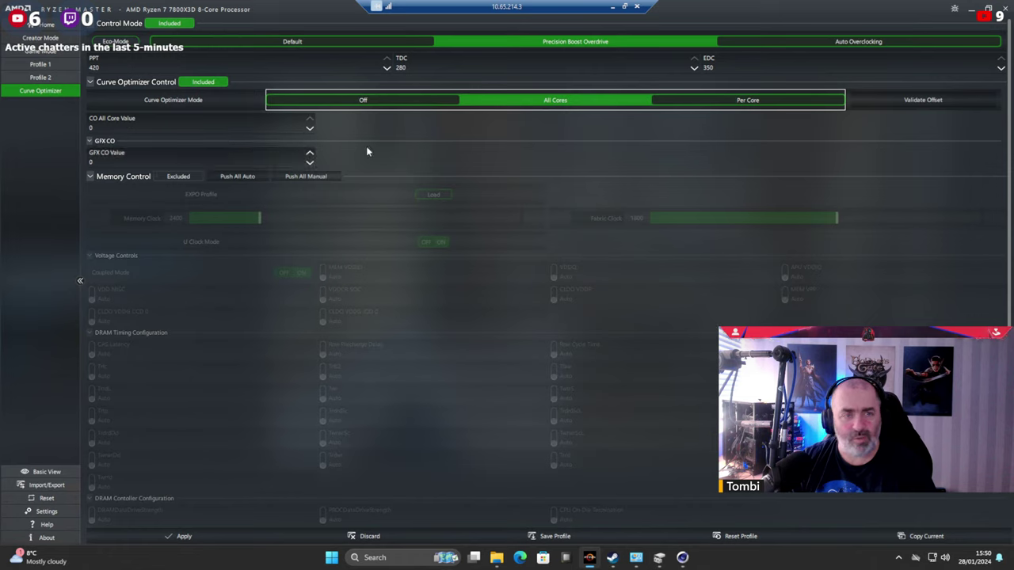
{"action": "left_click", "coordinate": [311, 130]}
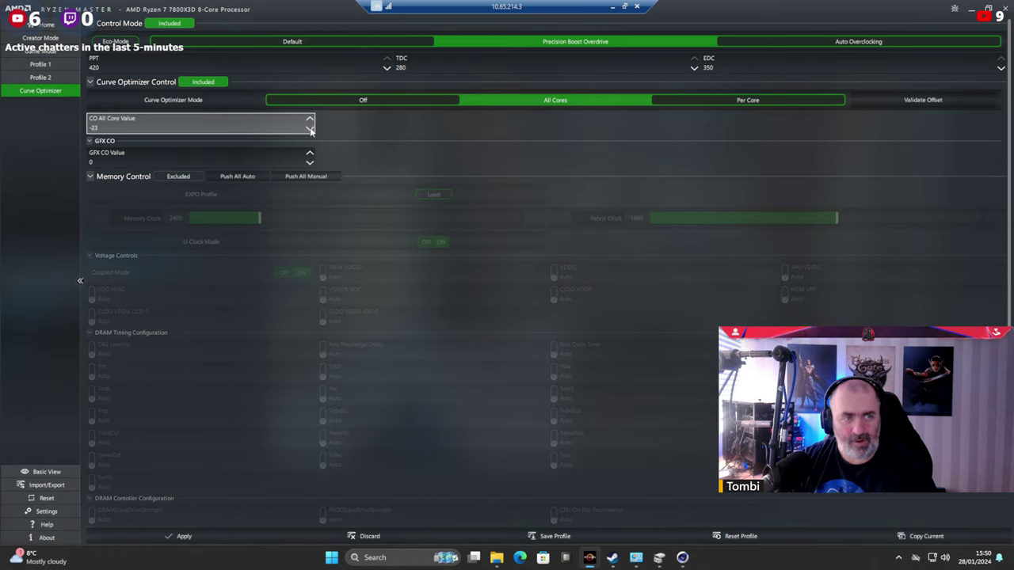
{"action": "left_click", "coordinate": [310, 129]}
{"action": "left_click", "coordinate": [310, 129]}
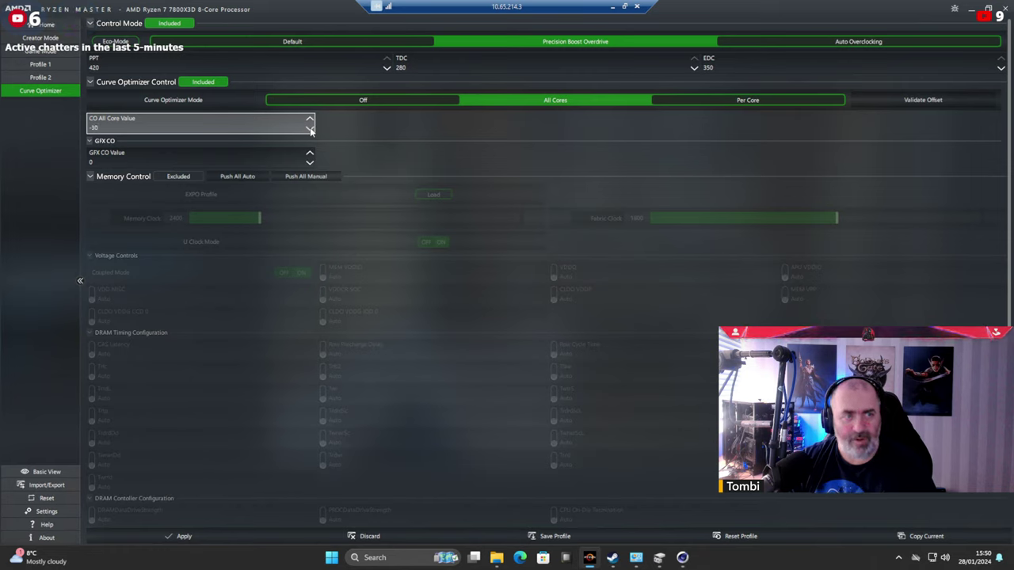
{"action": "left_click", "coordinate": [310, 130]}
{"action": "left_click", "coordinate": [310, 129]}
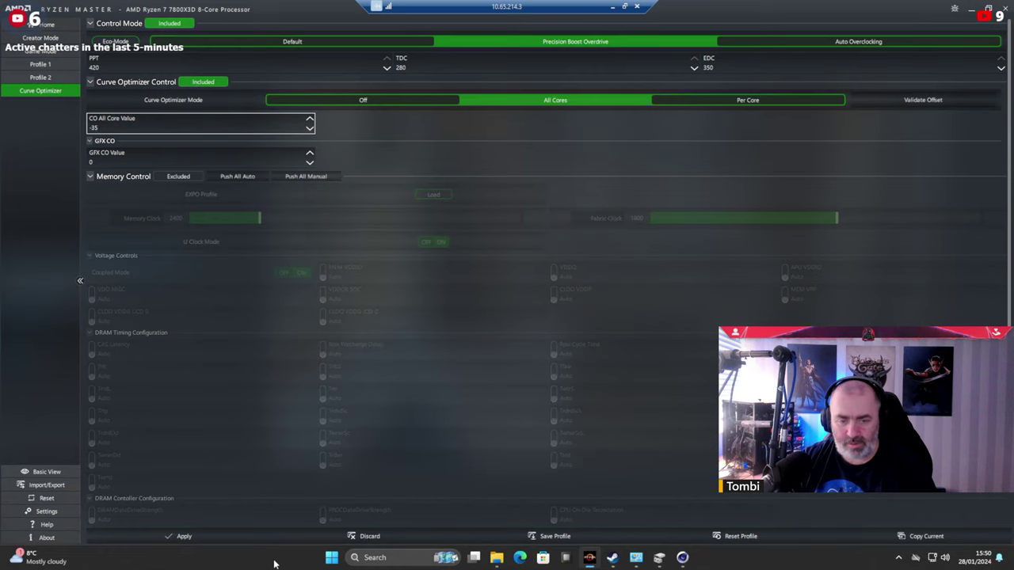
Apply the -35 curve settings and restart the remote PC despite the open Images folder.
{"action": "left_click", "coordinate": [182, 536]}
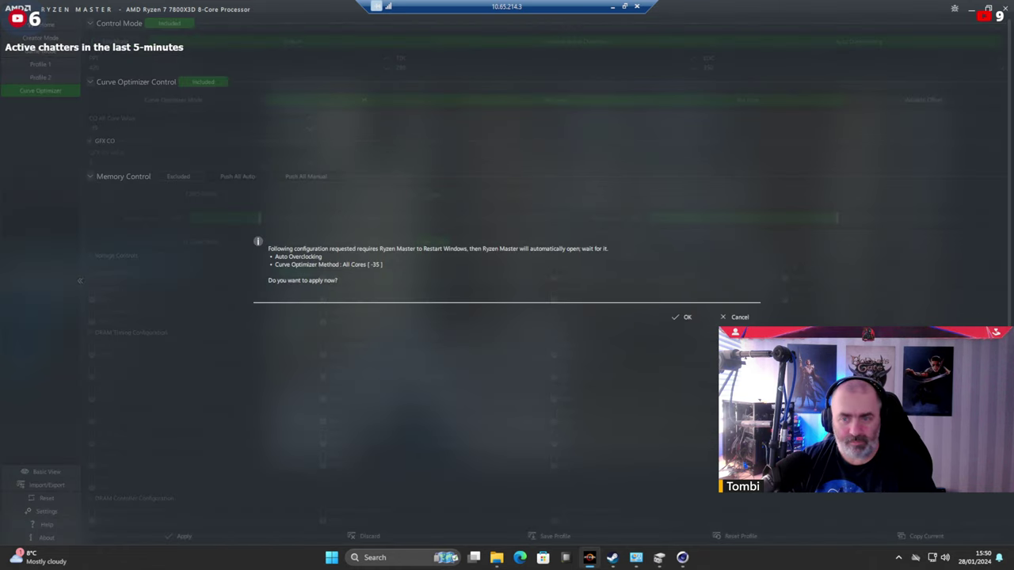
{"action": "left_click", "coordinate": [681, 317]}
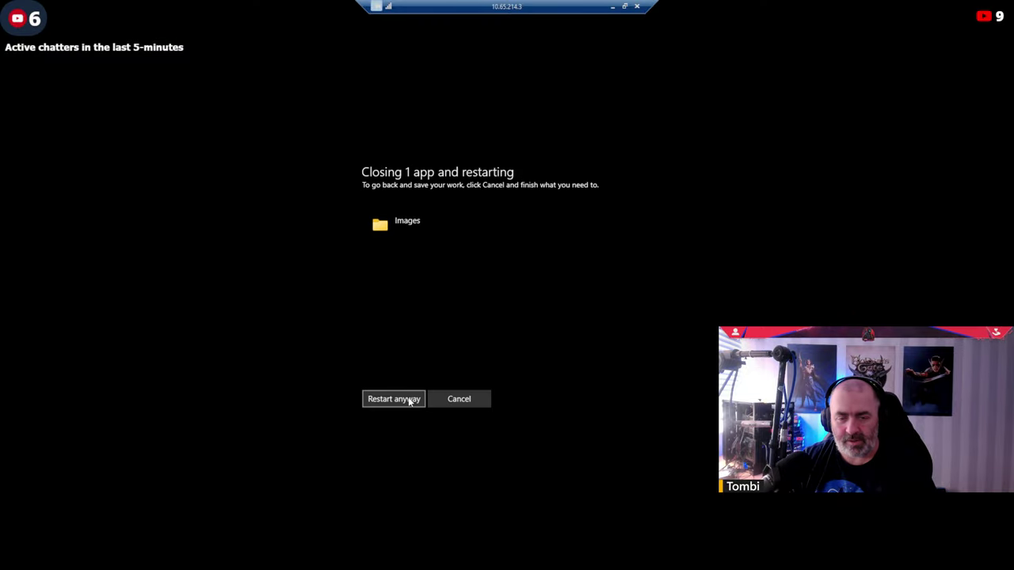
{"action": "left_click", "coordinate": [400, 401]}
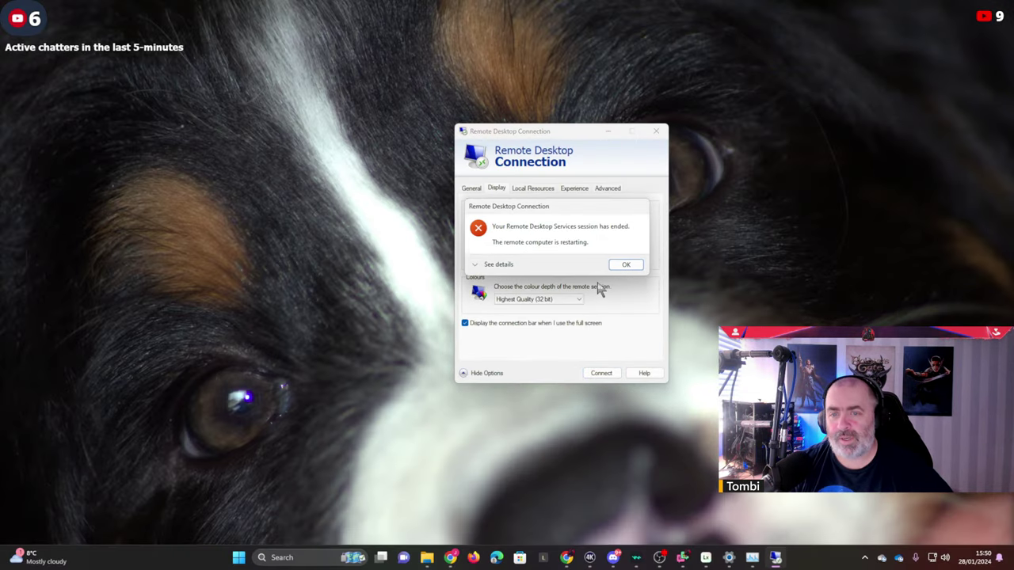
Dismiss the 'session has ended' notice and return to the Remote Desktop Connection window.
{"action": "left_click", "coordinate": [627, 264]}
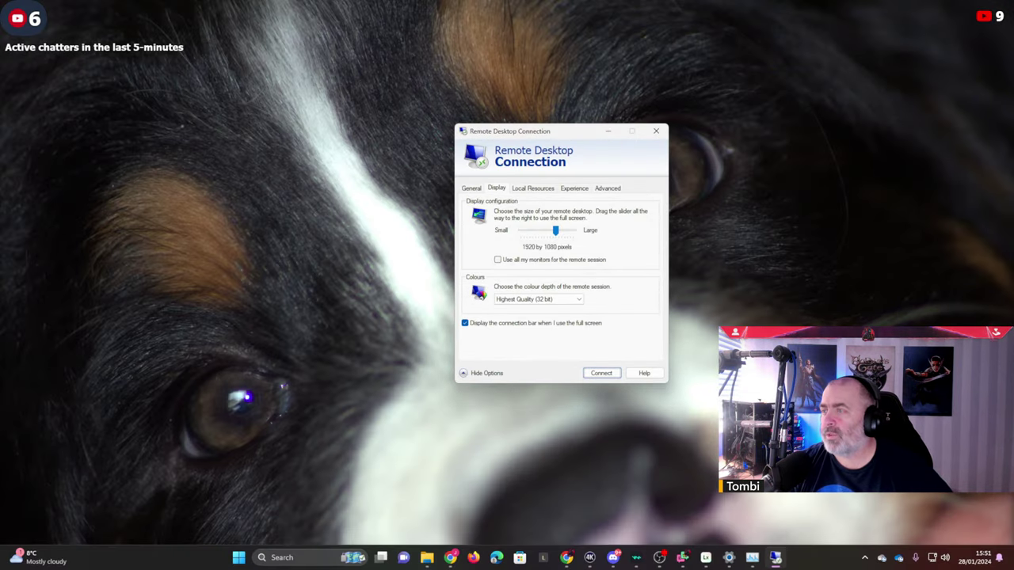
{"action": "key", "text": "alt+Tab"}
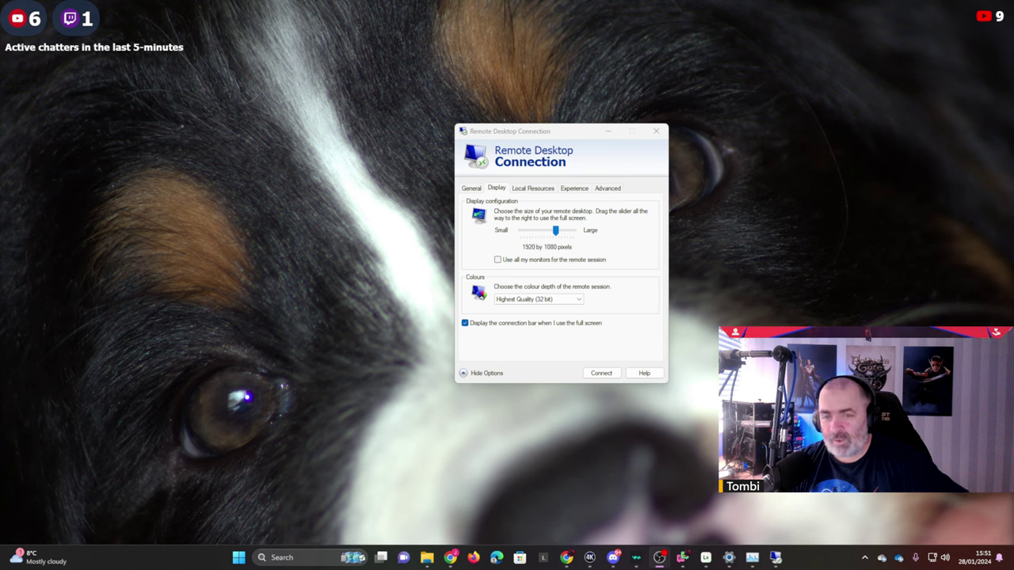
Reconnect to the restarted remote PC, signing in with the account password.
{"action": "left_click", "coordinate": [596, 377]}
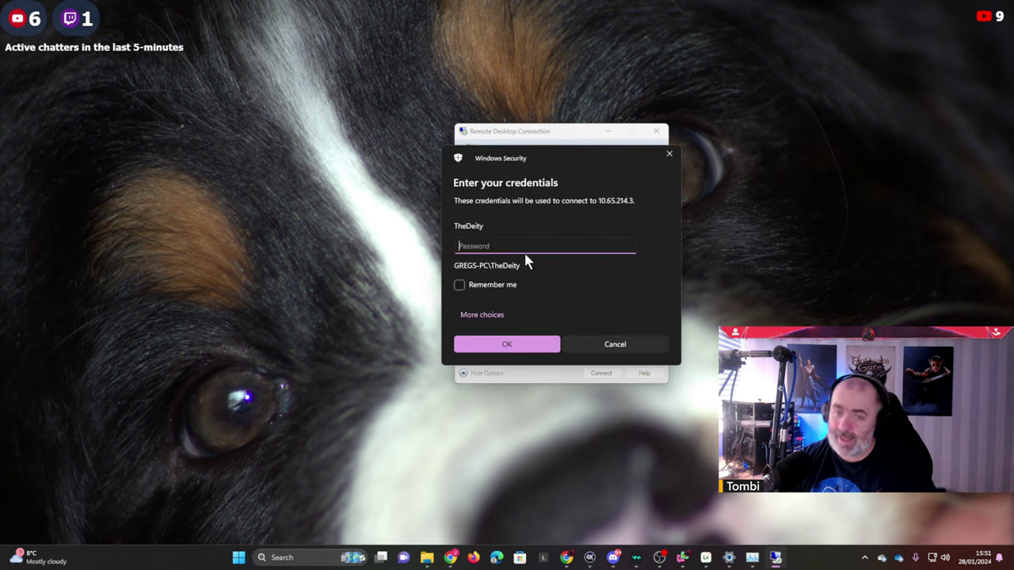
{"action": "type", "text": "*****"}
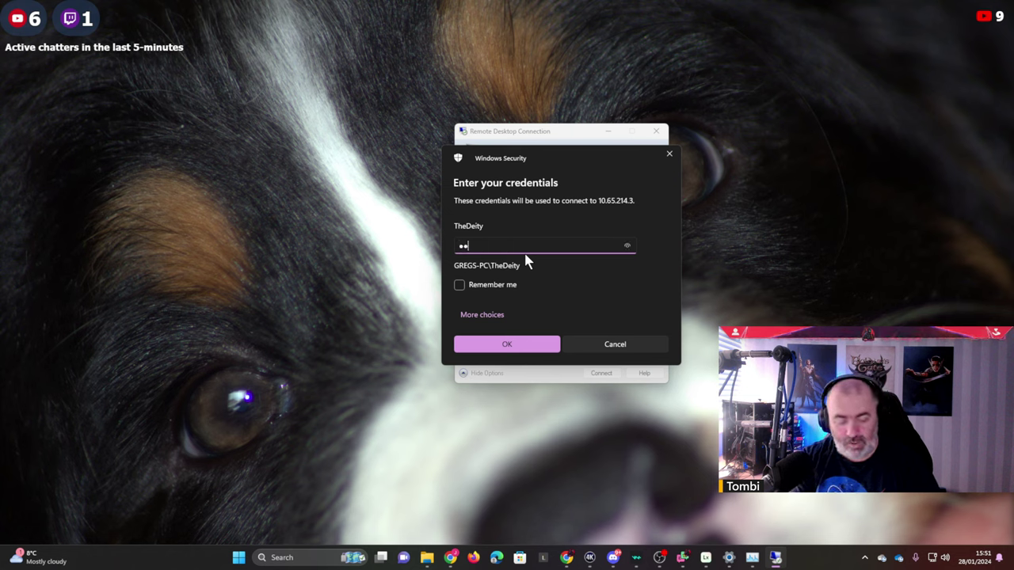
{"action": "type", "text": "**"}
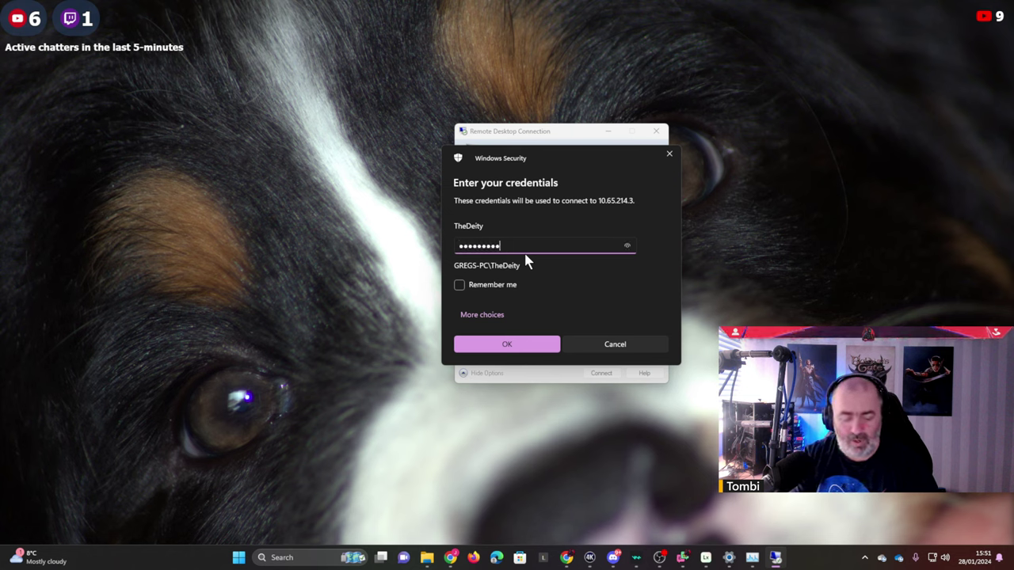
{"action": "type", "text": "********"}
{"action": "key", "text": "Return"}
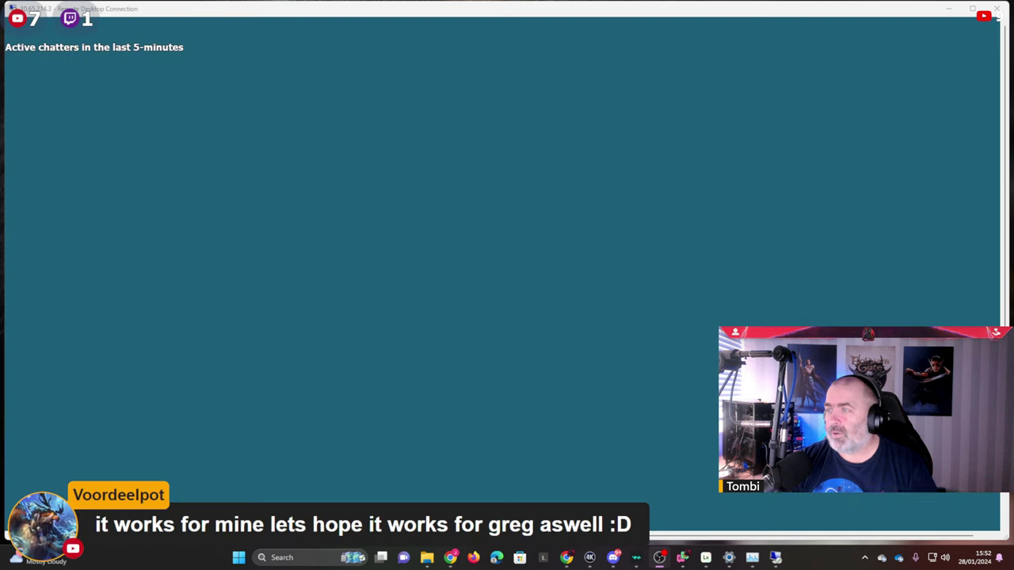
Let Ryzen Master run as admin, accept its warning, and make the remote session full screen.
{"action": "left_click", "coordinate": [476, 386]}
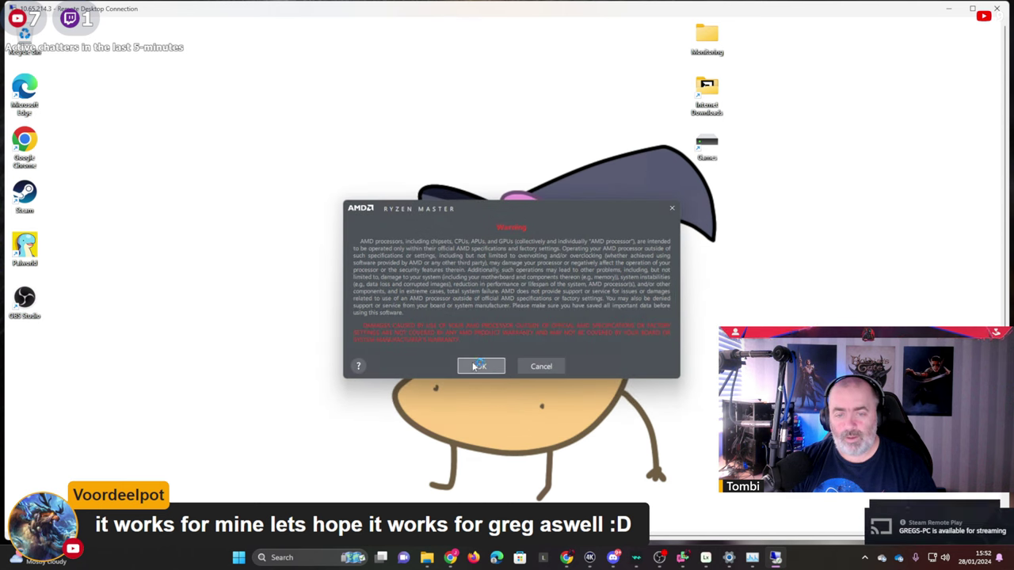
{"action": "left_click", "coordinate": [480, 366]}
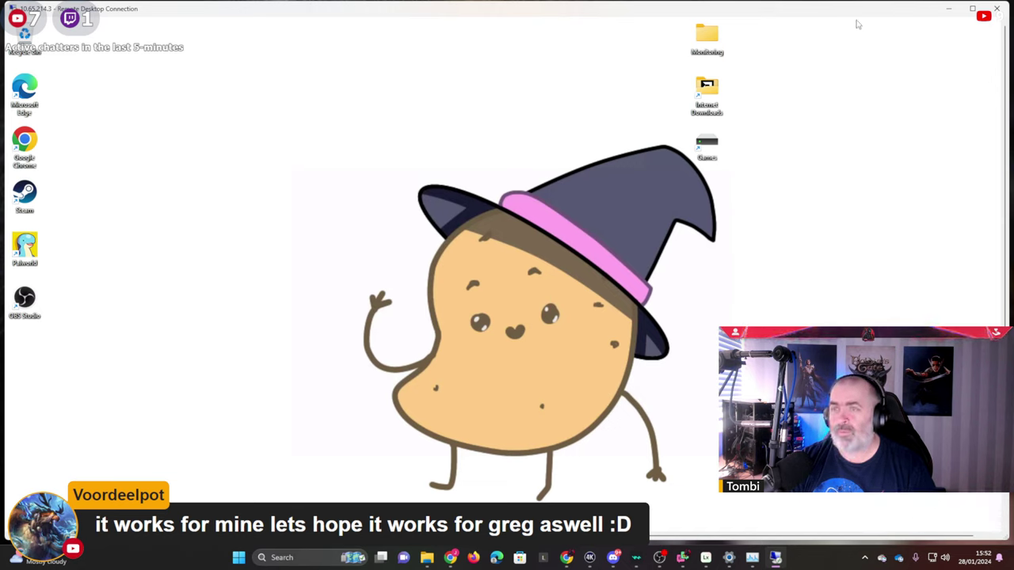
{"action": "right_click", "coordinate": [829, 11]}
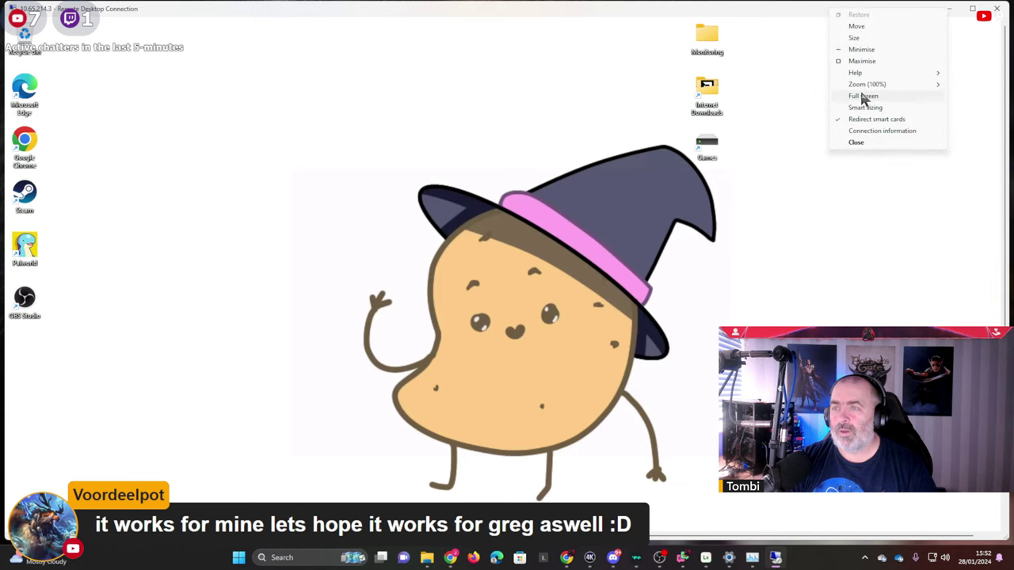
{"action": "left_click", "coordinate": [863, 96]}
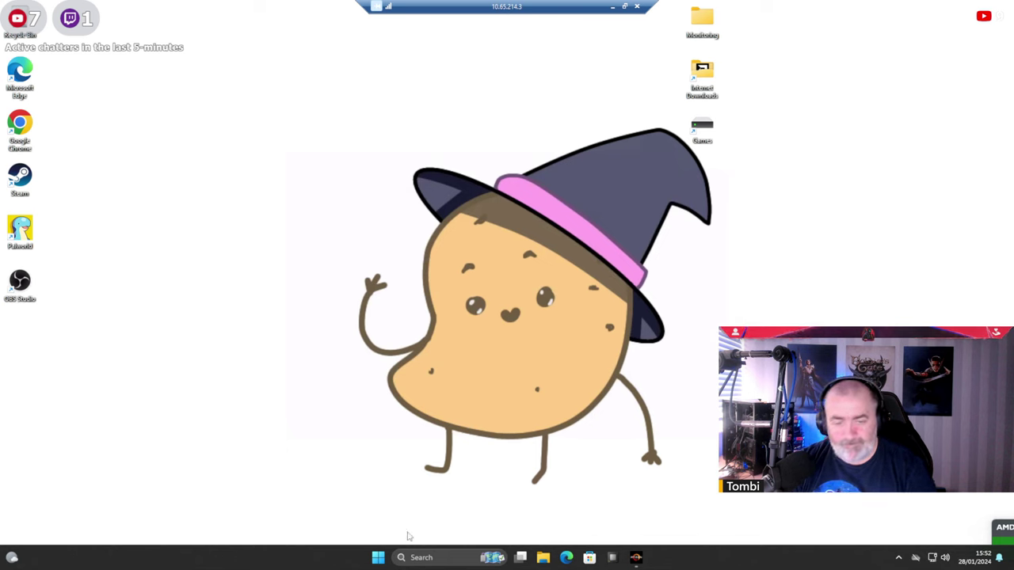
Search the remote PC's apps and open a File Explorer window on Home.
{"action": "left_click", "coordinate": [428, 558]}
{"action": "type", "text": "c"}
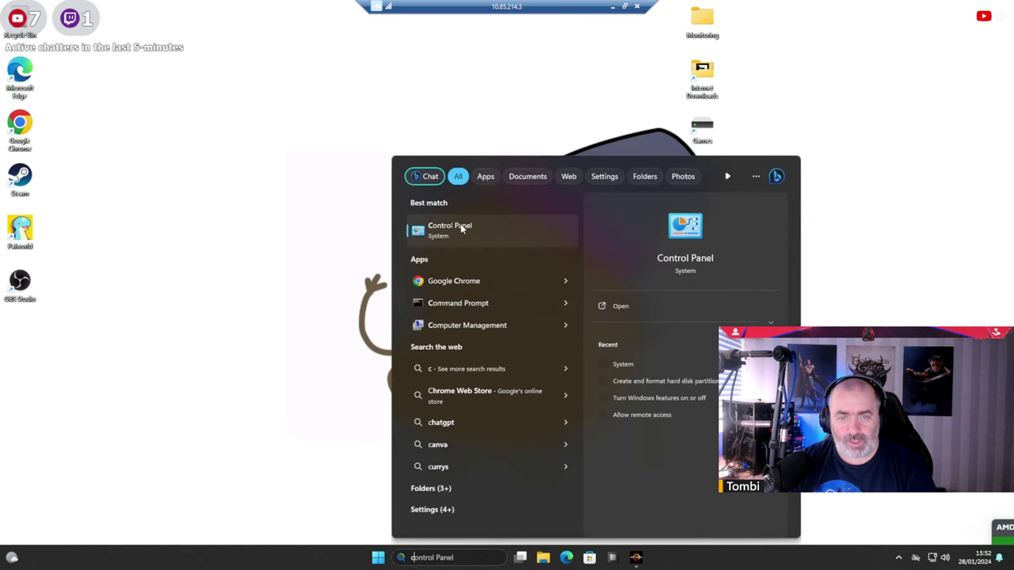
{"action": "type", "text": "ine"}
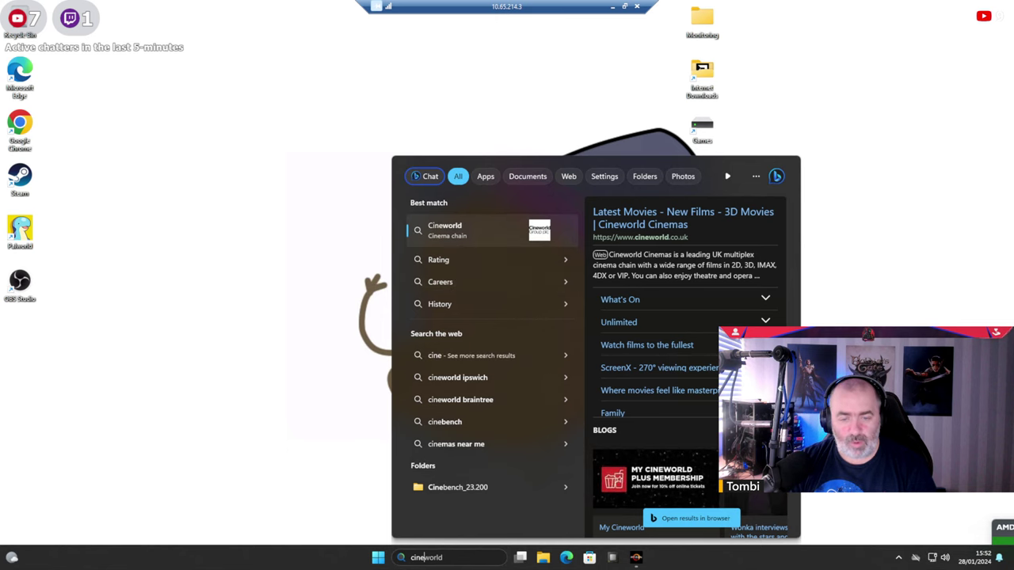
{"action": "type", "text": "world"}
{"action": "left_click", "coordinate": [547, 559]}
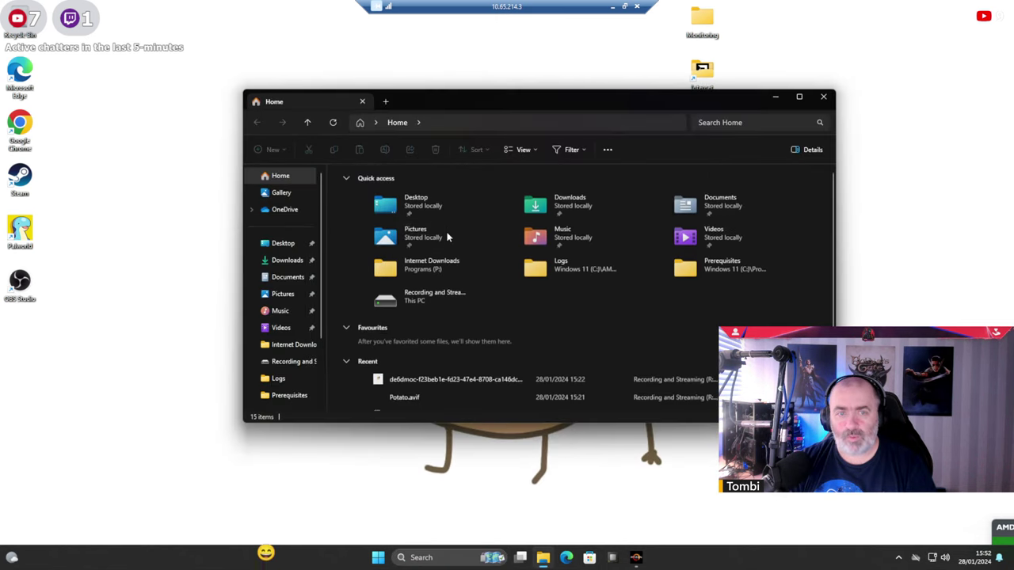
{"action": "scroll", "coordinate": [288, 301], "scroll_direction": "down", "scroll_amount": 2}
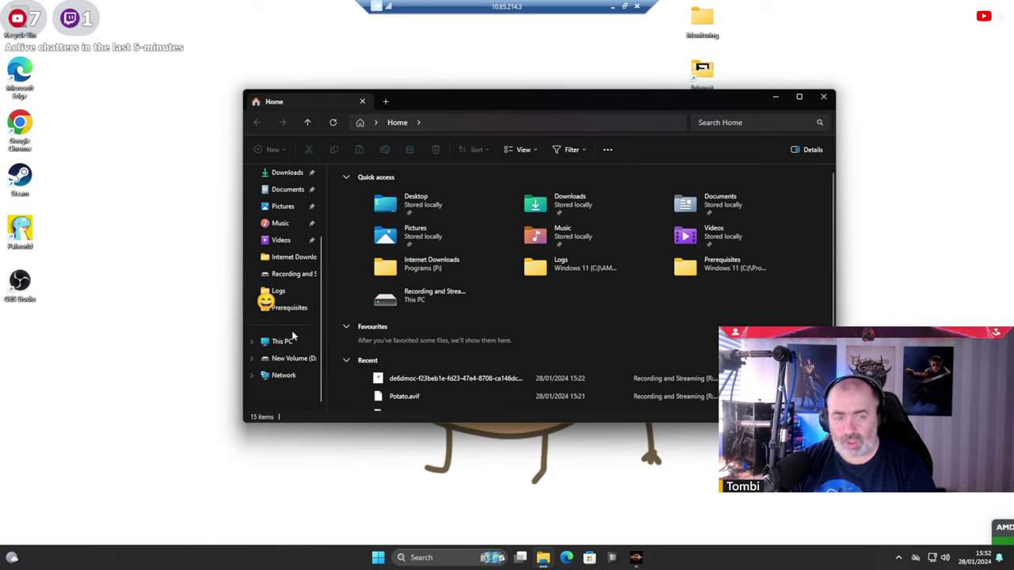
{"action": "left_click", "coordinate": [636, 558]}
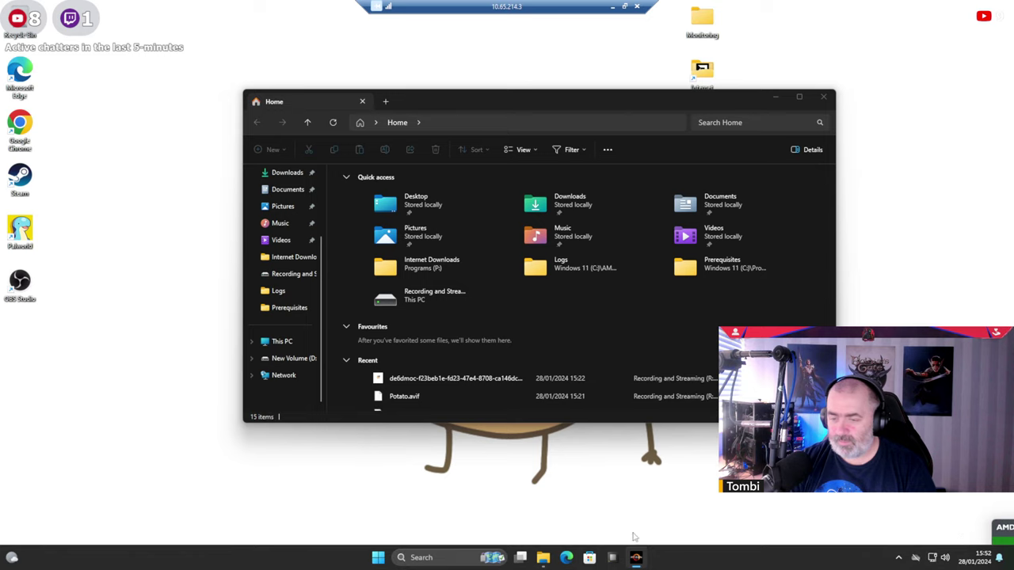
Minimize Ryzen Master and bring up Open Hardware Monitor from the taskbar.
{"action": "mouse_move", "coordinate": [648, 559]}
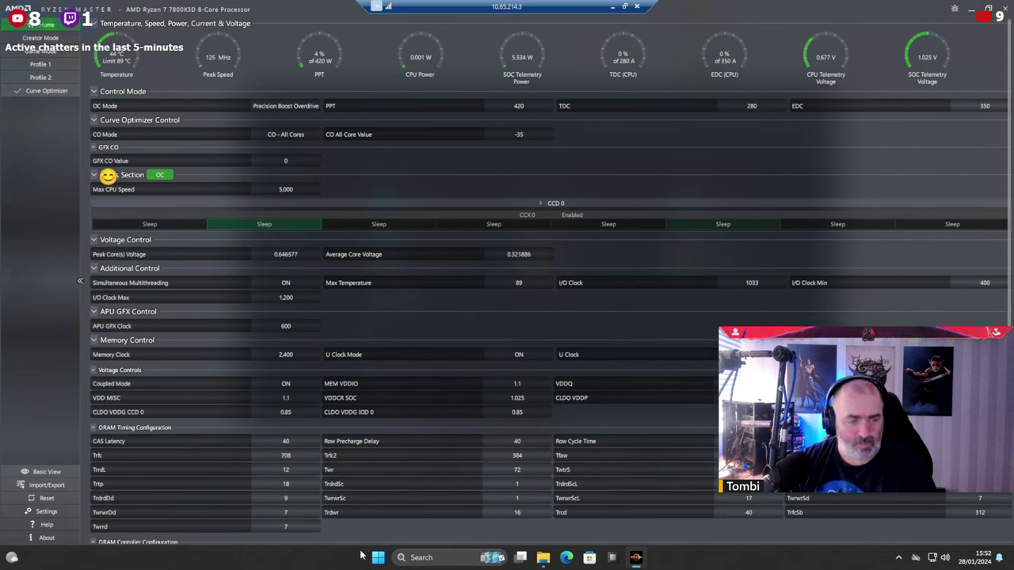
{"action": "left_click", "coordinate": [970, 8]}
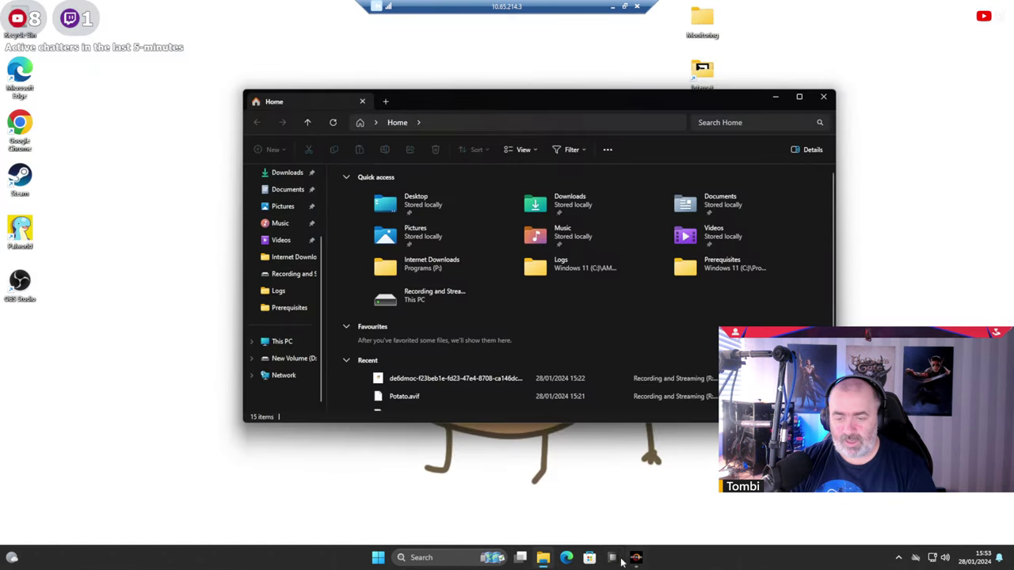
{"action": "left_click", "coordinate": [621, 559]}
{"action": "left_click", "coordinate": [456, 371]}
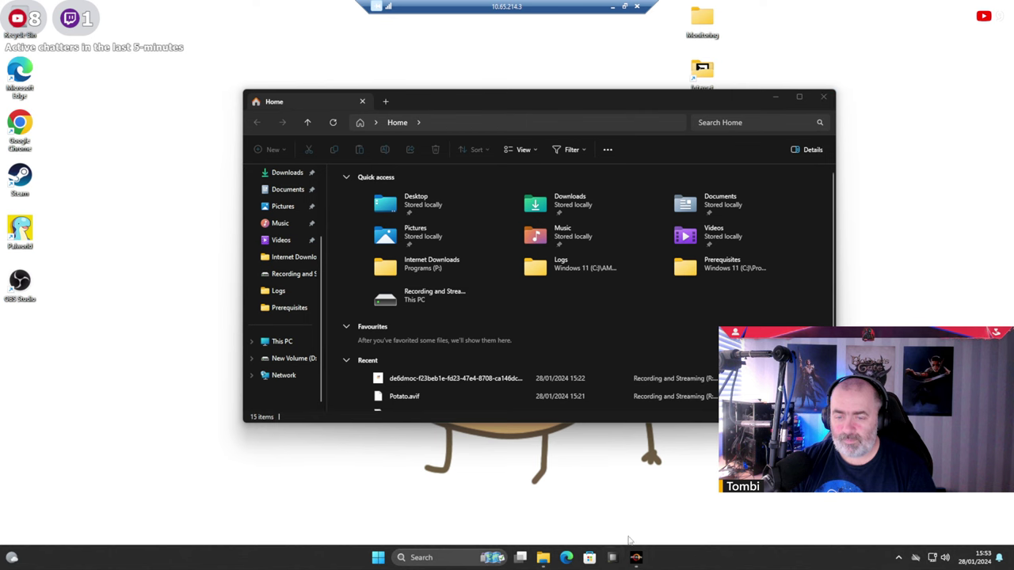
{"action": "left_click", "coordinate": [612, 557]}
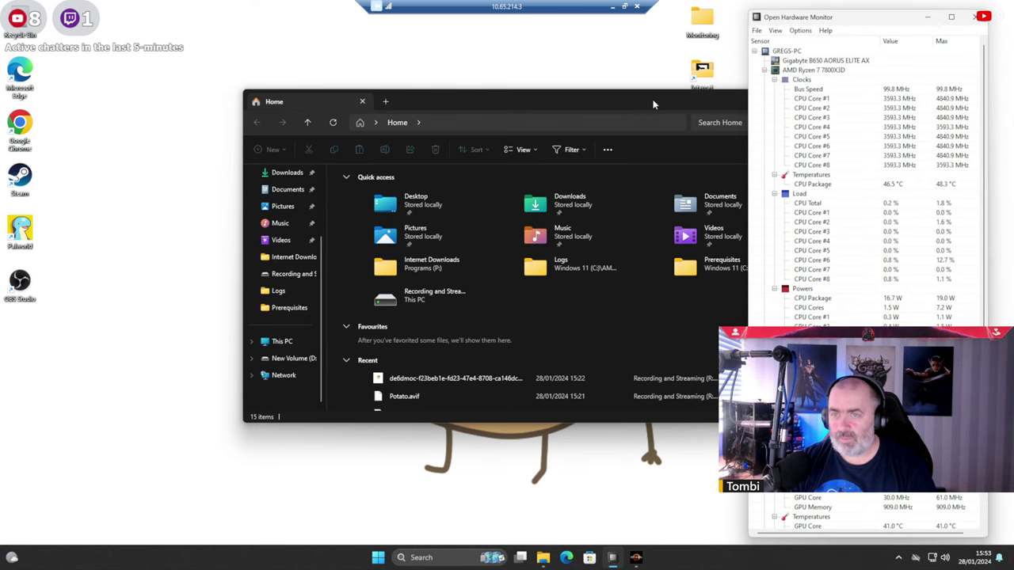
Browse the remote PC's drives, checking Recording and Streaming (R:) and Programs (P:).
{"action": "left_click_drag", "start_coordinate": [652, 101], "coordinate": [500, 76]}
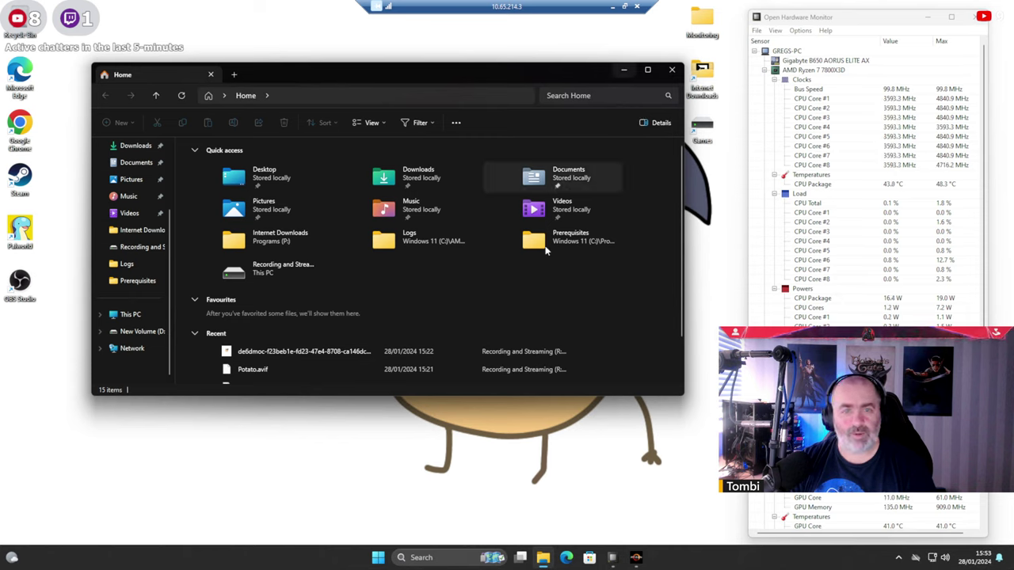
{"action": "left_click", "coordinate": [130, 317]}
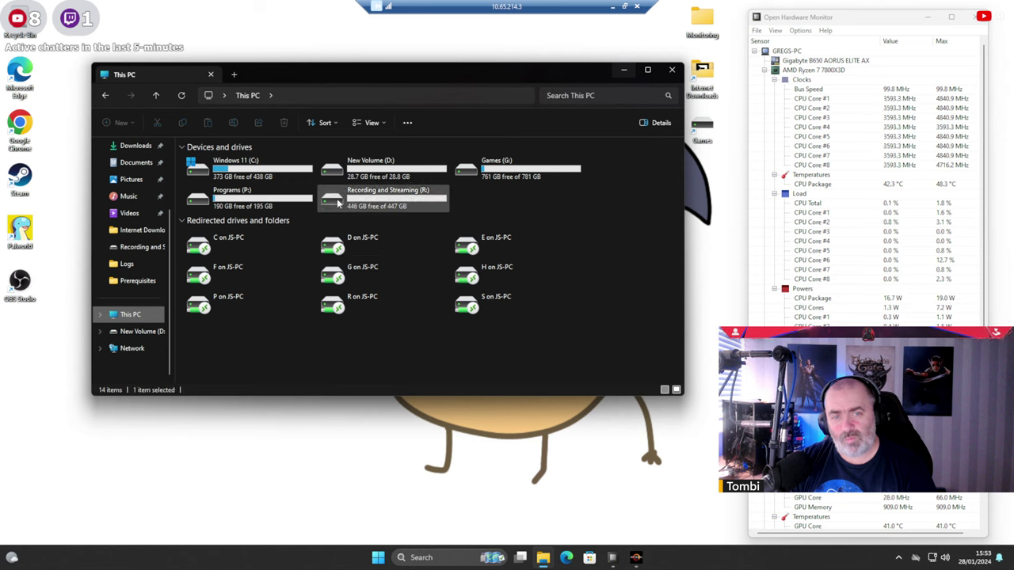
{"action": "double_click", "coordinate": [372, 198]}
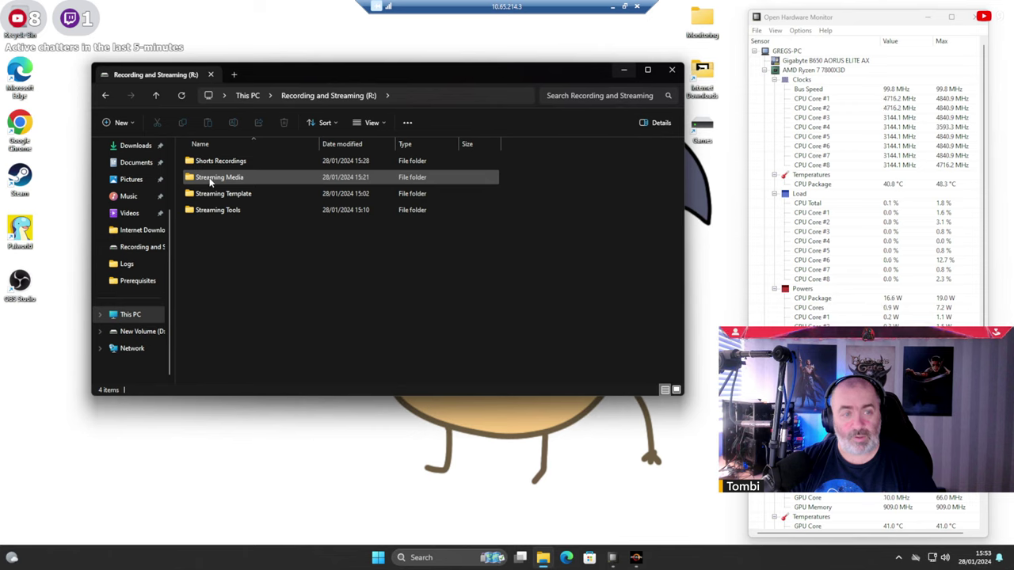
{"action": "double_click", "coordinate": [204, 210]}
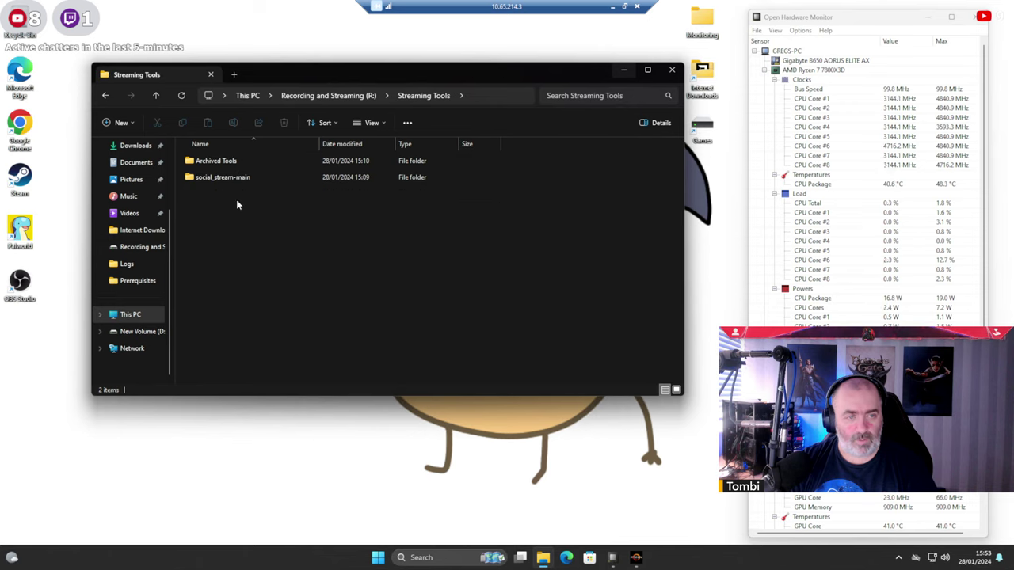
{"action": "left_click", "coordinate": [255, 100]}
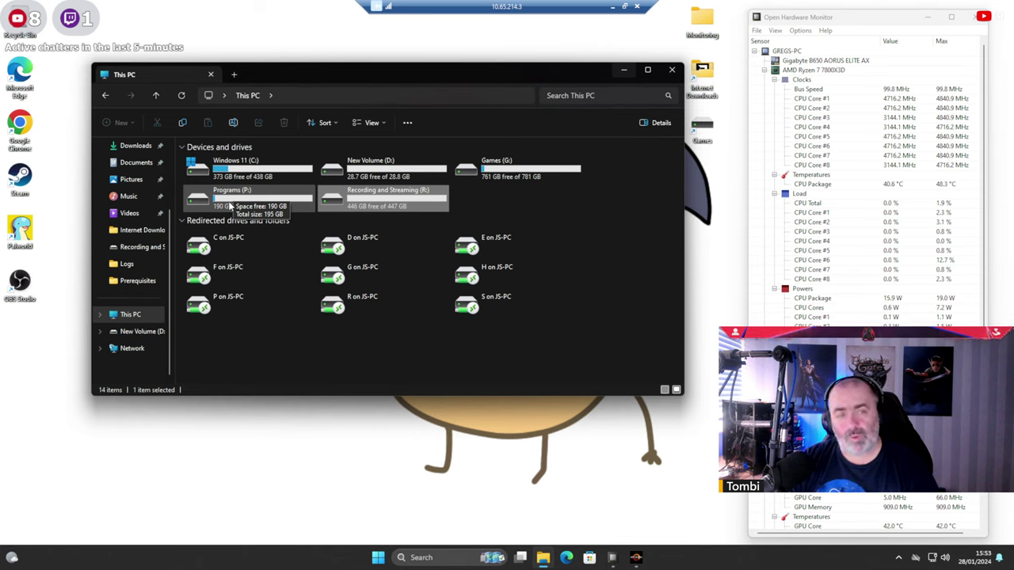
{"action": "double_click", "coordinate": [230, 204]}
{"action": "key", "text": "alt+Left"}
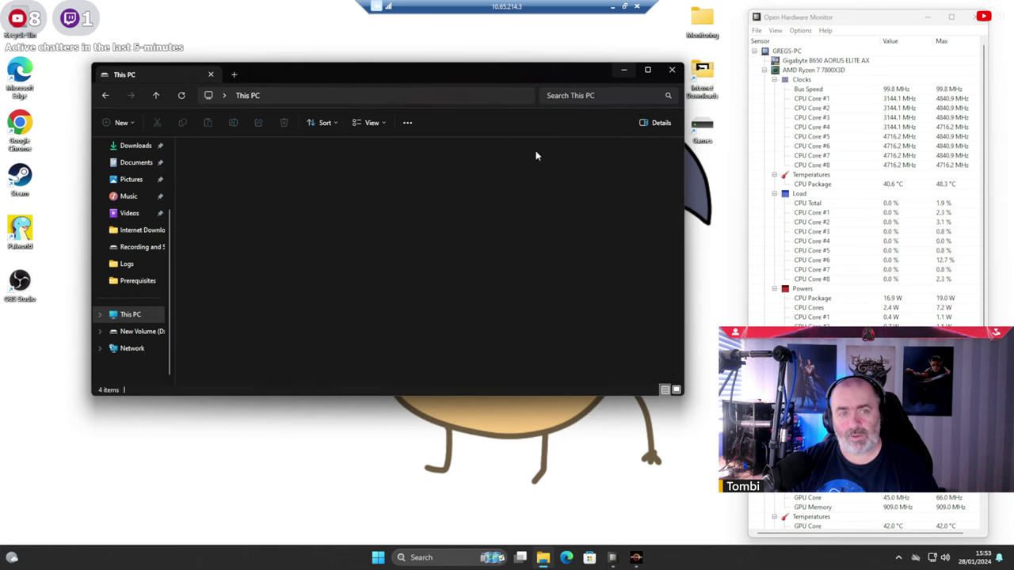
Open Games (G:) > Benchmarking Software > CinebenchR23.2 and run Cinebench as administrator.
{"action": "double_click", "coordinate": [542, 160]}
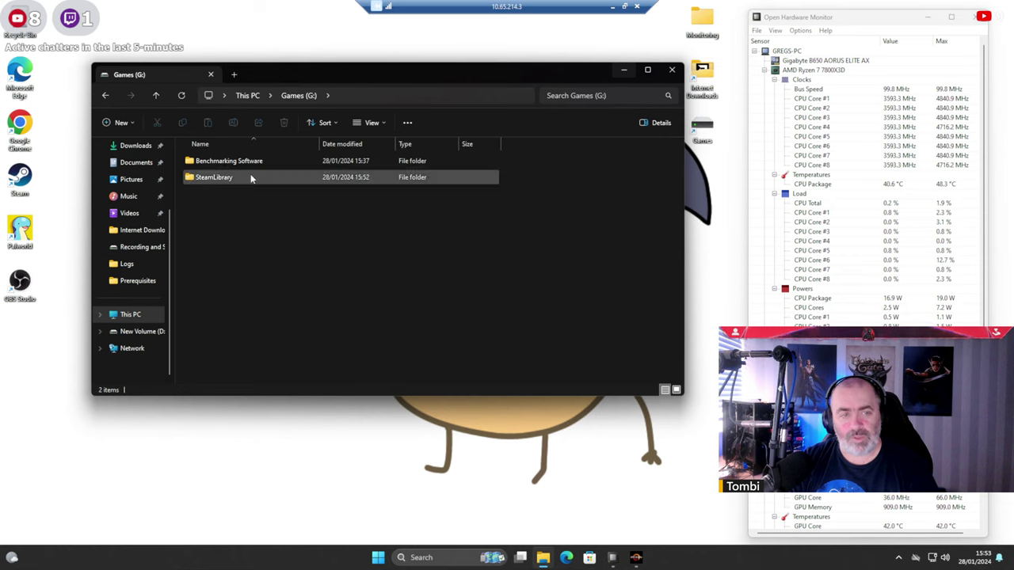
{"action": "double_click", "coordinate": [221, 163]}
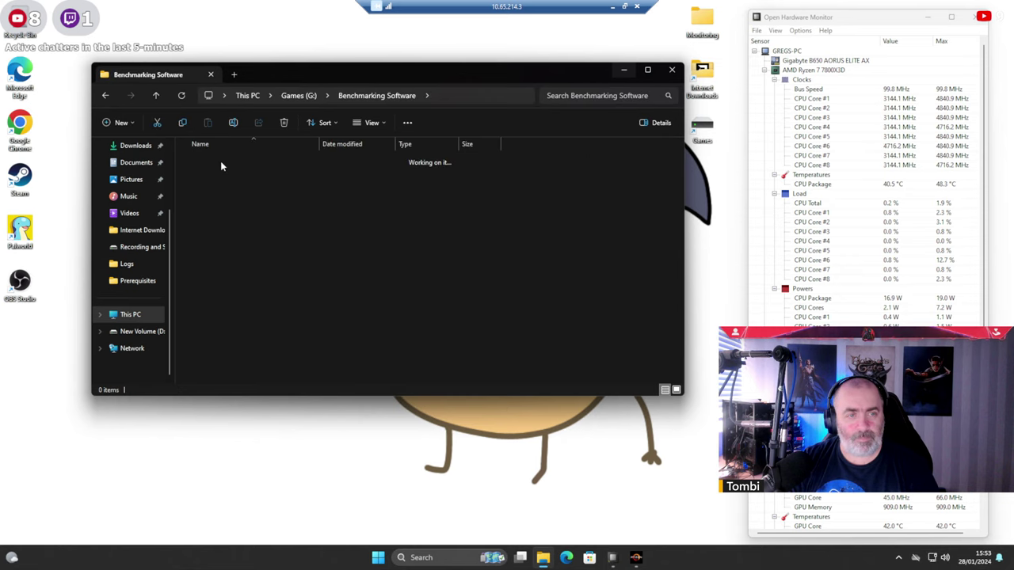
{"action": "double_click", "coordinate": [221, 163]}
{"action": "left_click", "coordinate": [210, 212]}
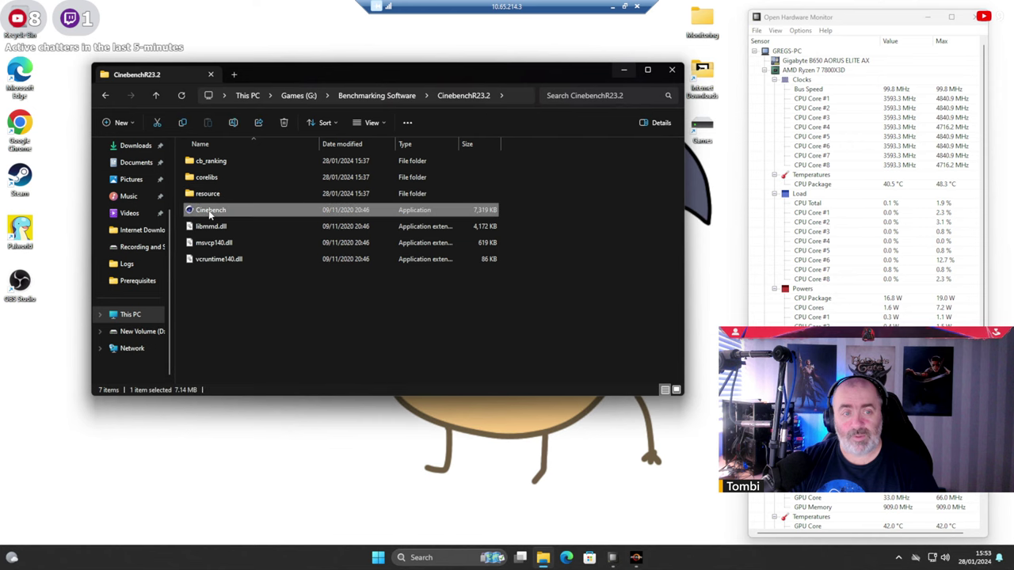
{"action": "right_click", "coordinate": [210, 212]}
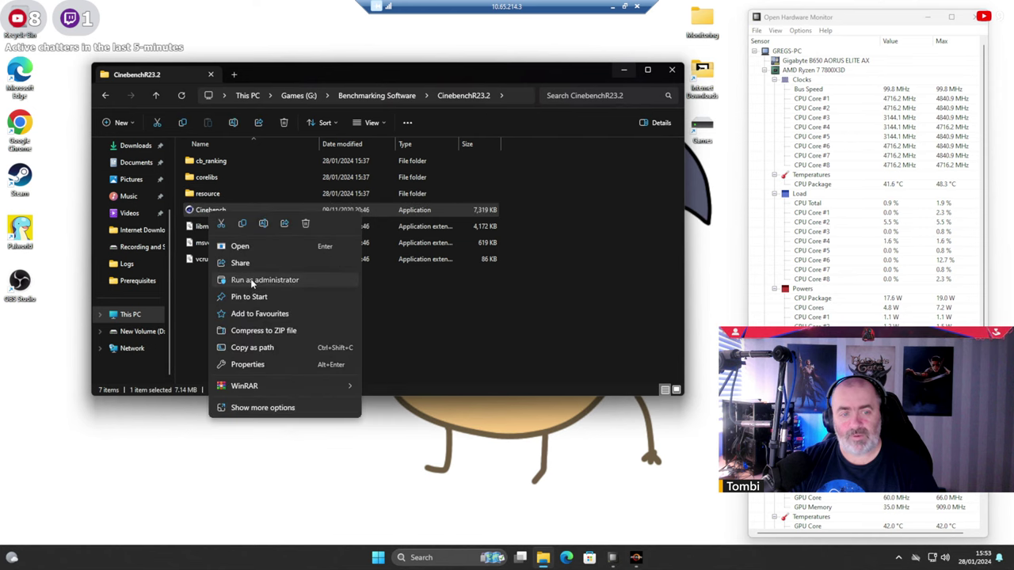
{"action": "left_click", "coordinate": [252, 281]}
Approve Cinebench's admin prompt and accept its software licence agreement.
{"action": "left_click", "coordinate": [470, 364]}
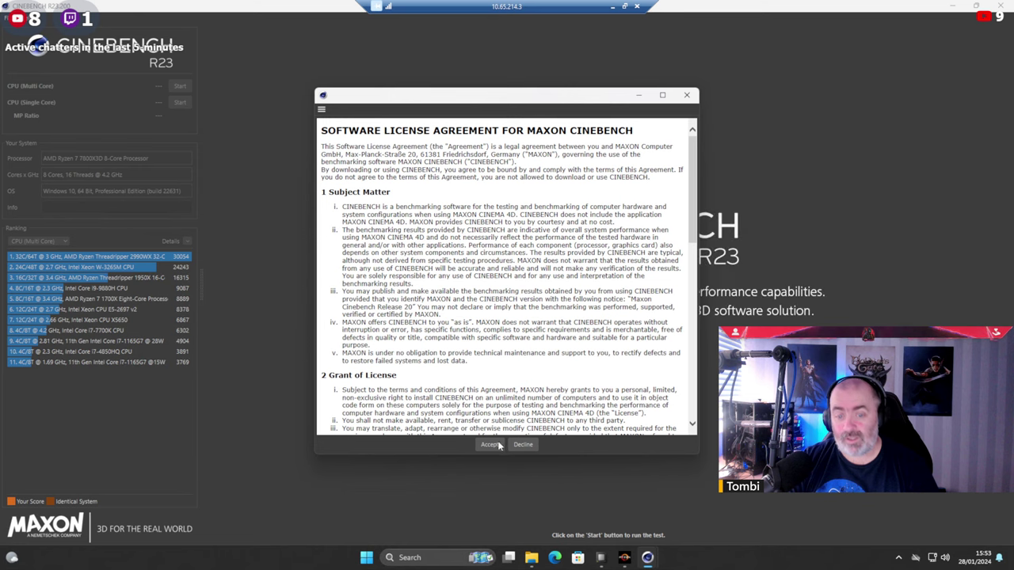
{"action": "left_click", "coordinate": [491, 444]}
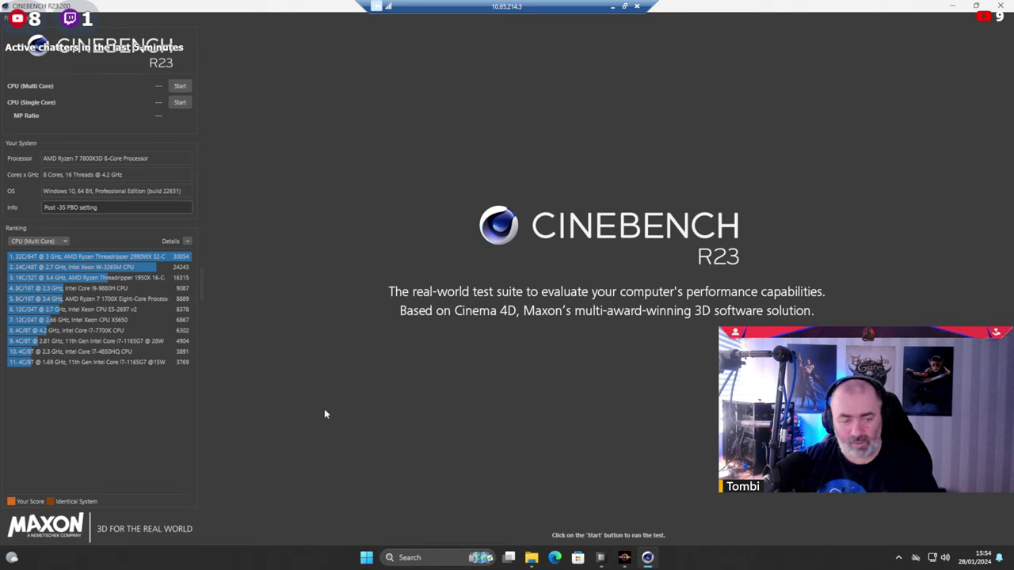
Start the CPU (Multi Core) test, then restore the Cinebench window and move it left.
{"action": "left_click", "coordinate": [181, 87]}
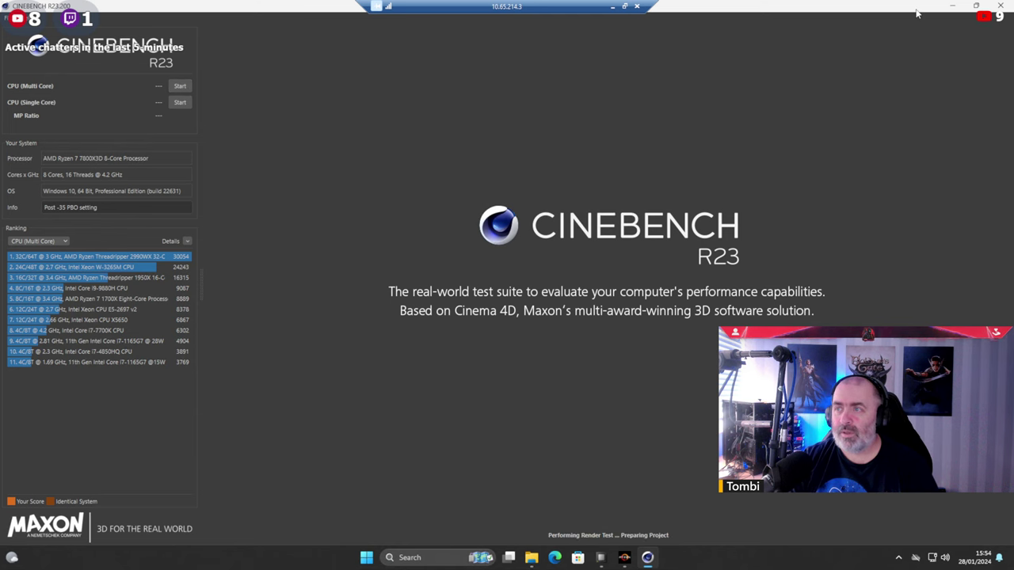
{"action": "key", "text": "super+Down"}
{"action": "left_click_drag", "start_coordinate": [602, 69], "coordinate": [457, 68]}
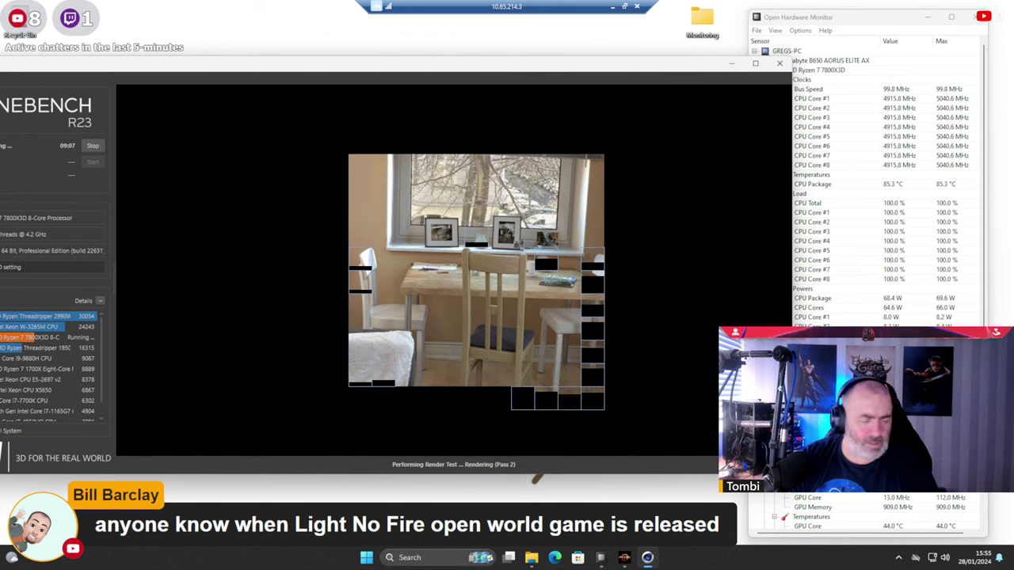
{"action": "key", "text": "super"}
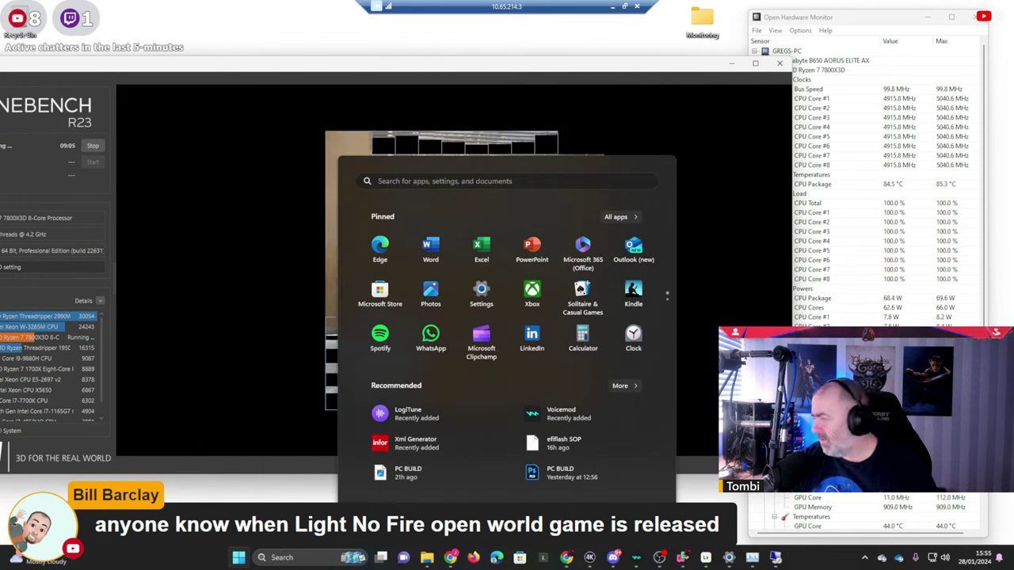
{"action": "key", "text": "super"}
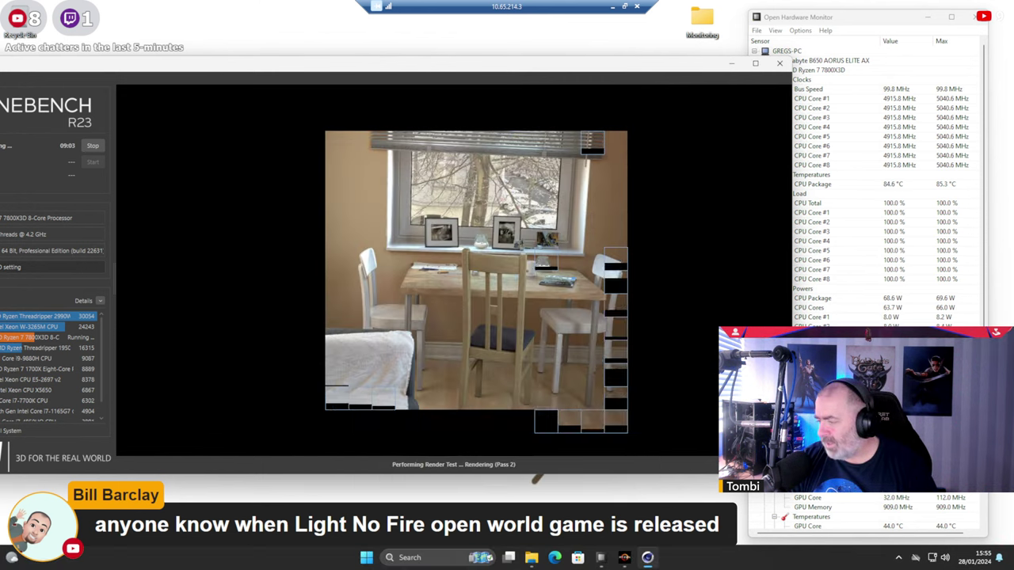
{"action": "key", "text": "super"}
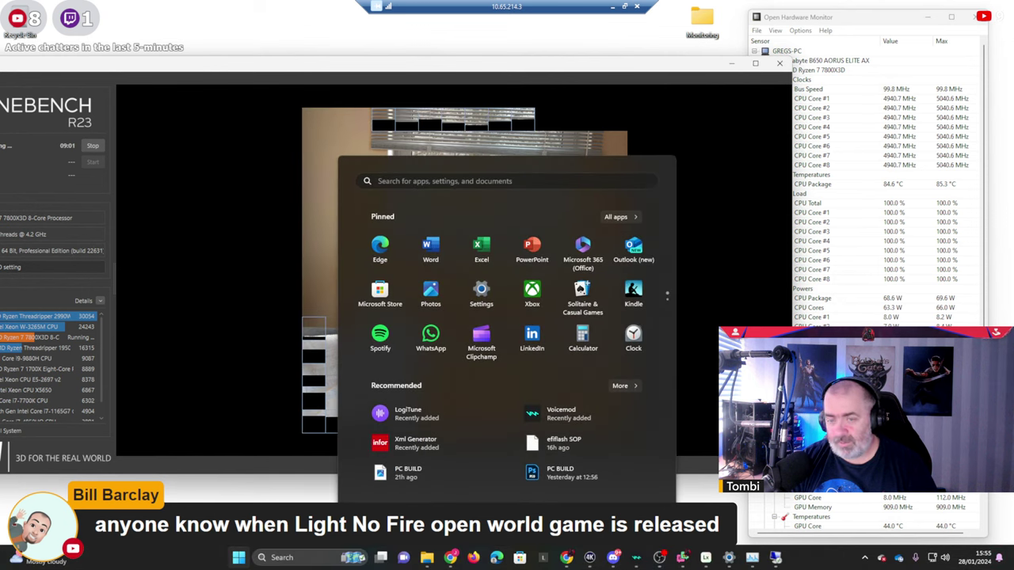
{"action": "left_click", "coordinate": [865, 559]}
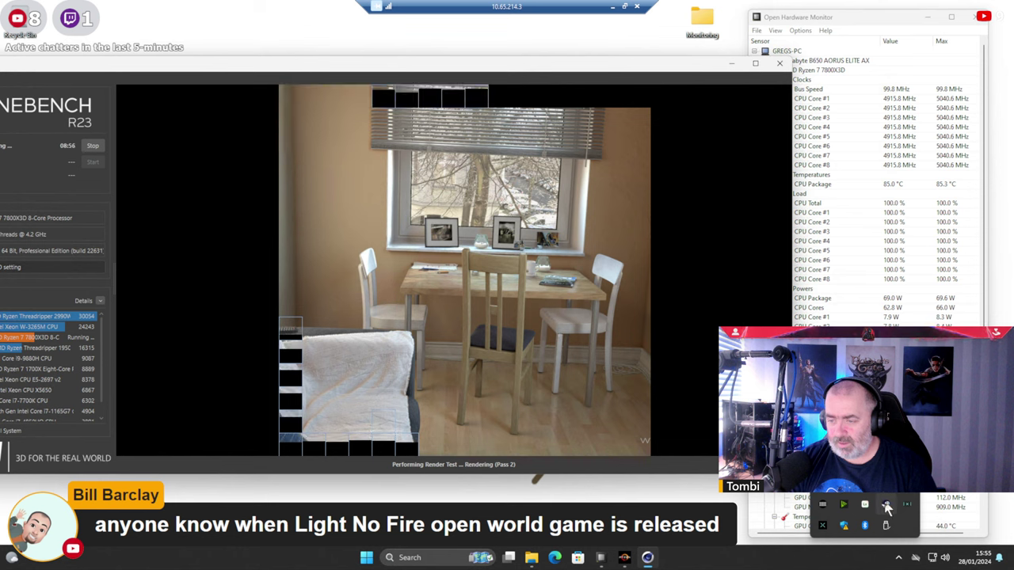
{"action": "right_click", "coordinate": [885, 504]}
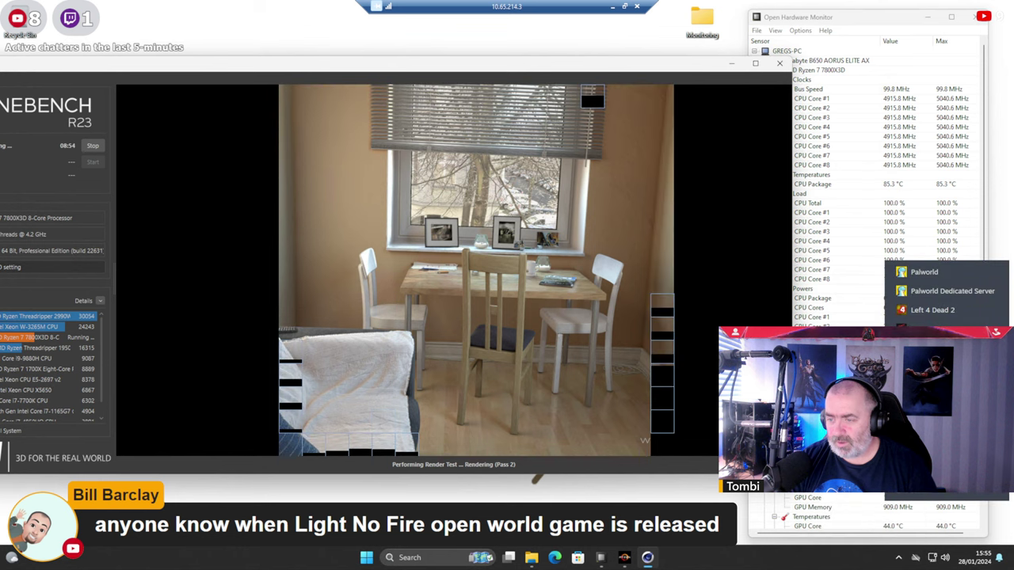
{"action": "left_click", "coordinate": [935, 292]}
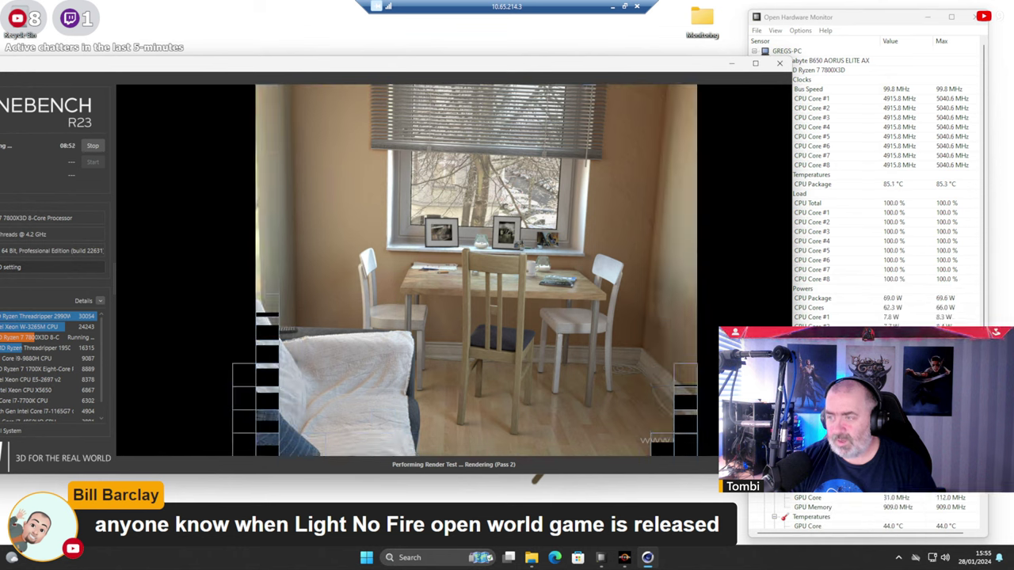
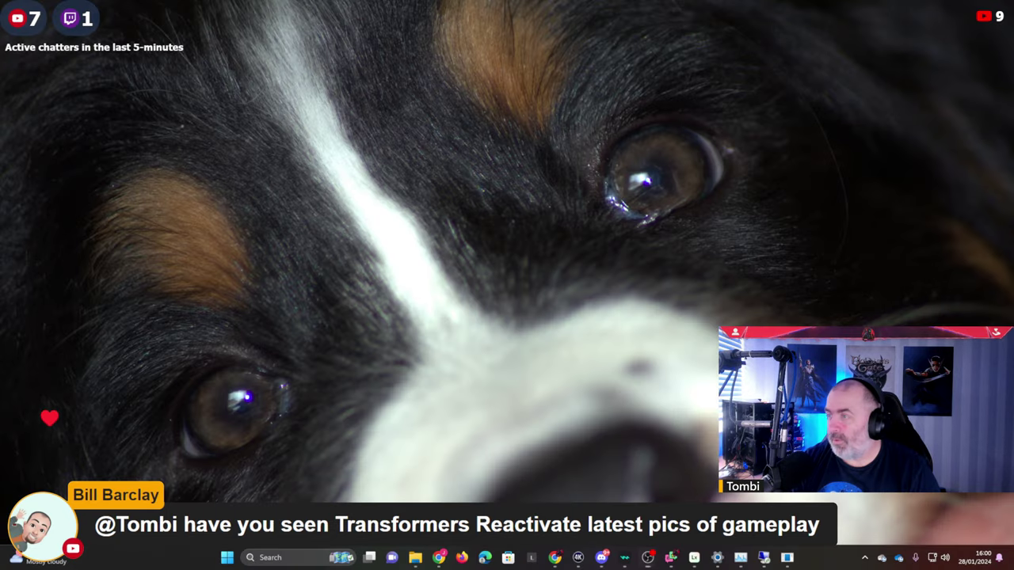
Switch the stream from the break screen back to the remote desktop showing Cinebench R23.
{"action": "left_click", "coordinate": [786, 558]}
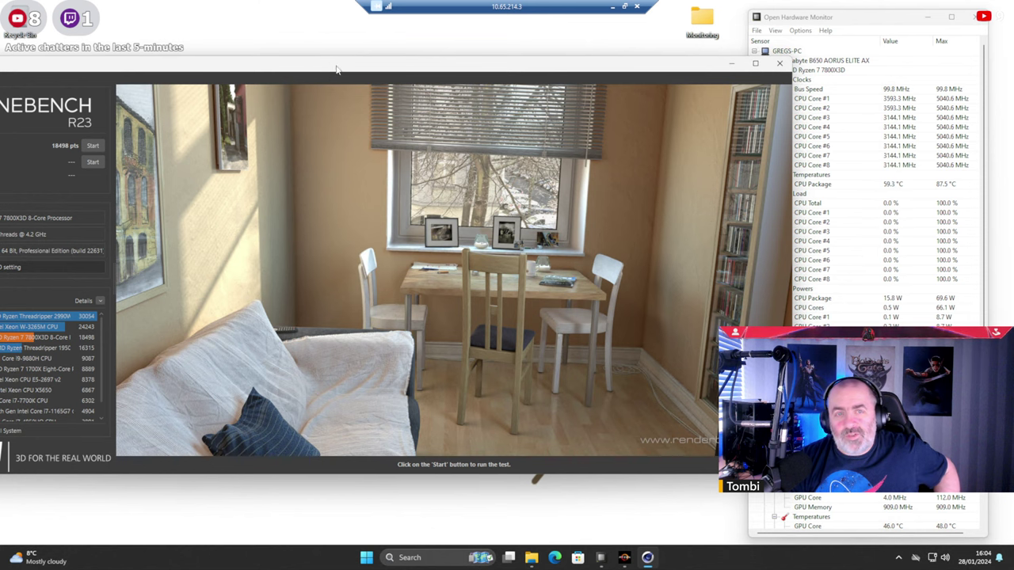
Maximize Cinebench and review the 18498 pts multi-core score in the CPU ranking.
{"action": "left_click", "coordinate": [753, 63]}
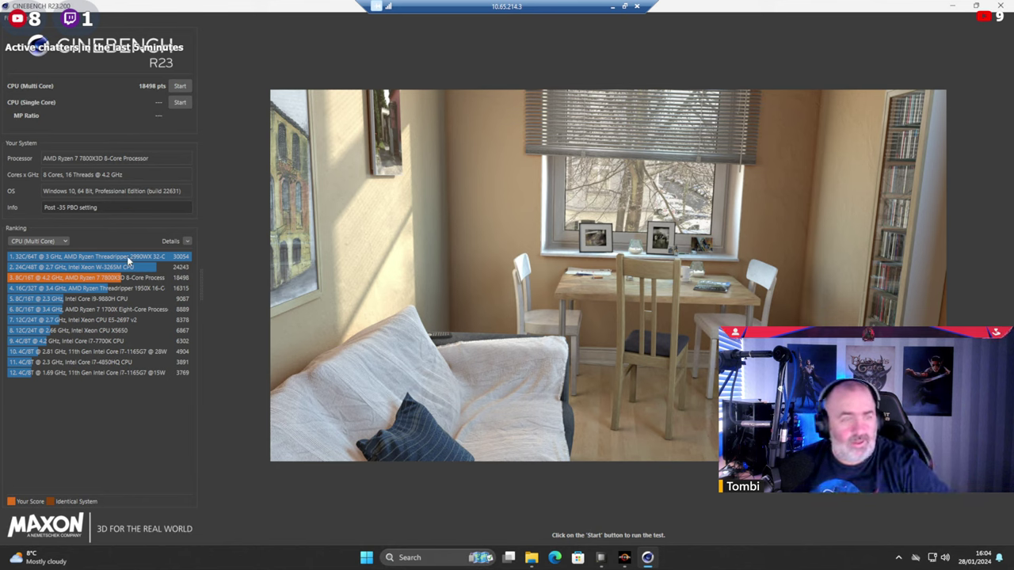
{"action": "left_click", "coordinate": [188, 242]}
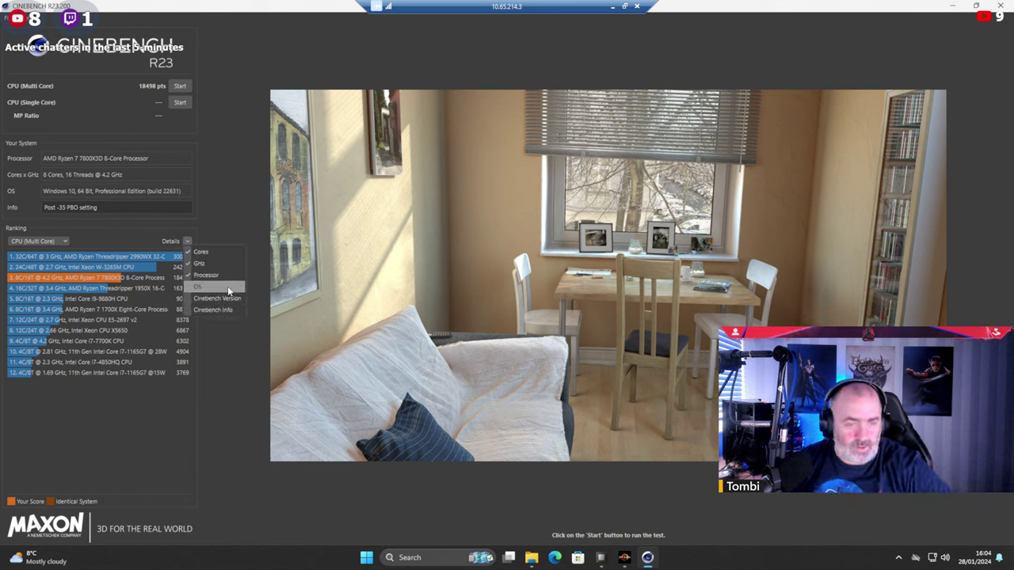
{"action": "left_click", "coordinate": [102, 474]}
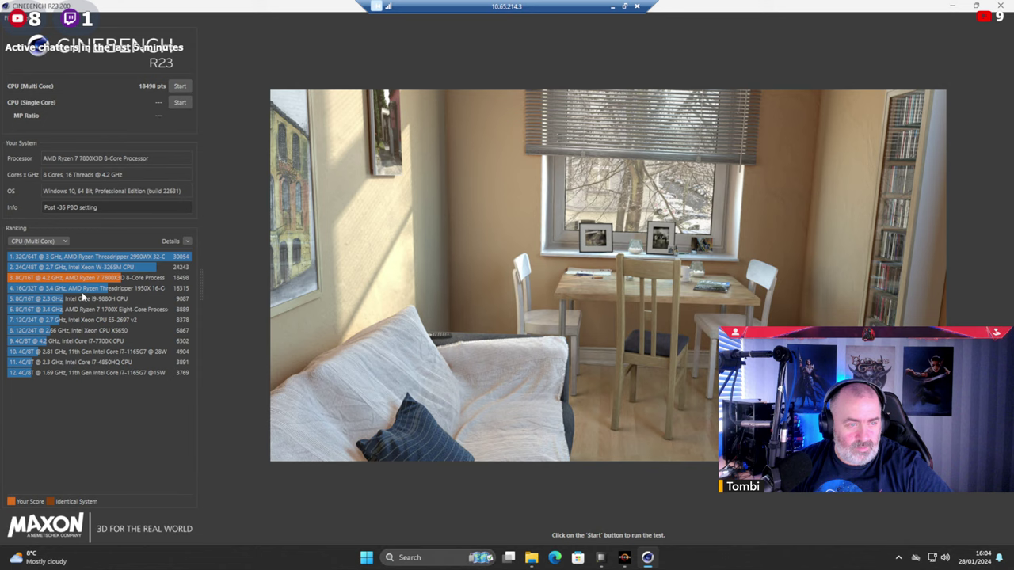
{"action": "left_click", "coordinate": [64, 242]}
{"action": "left_click", "coordinate": [62, 240]}
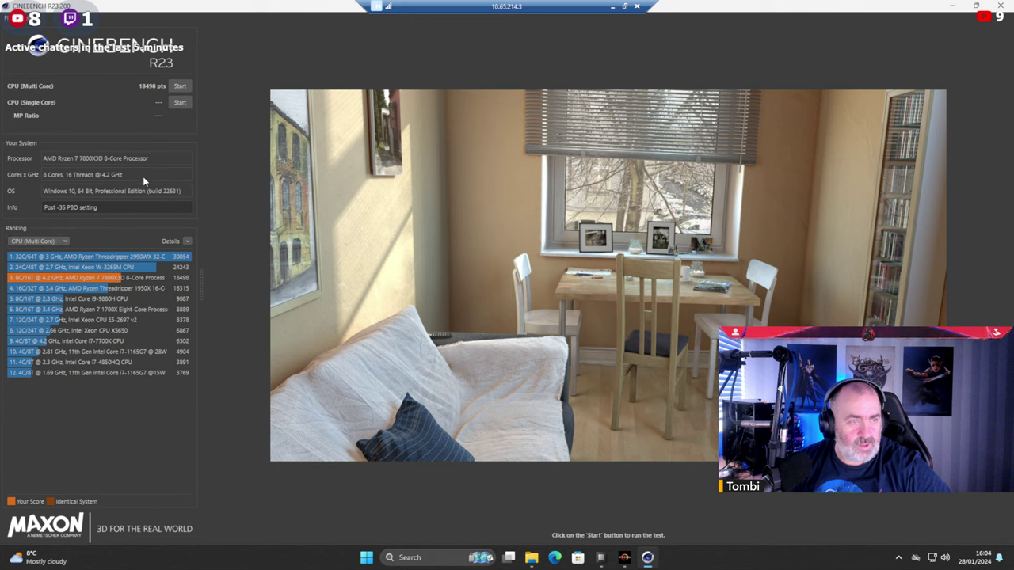
{"action": "left_click", "coordinate": [8, 18]}
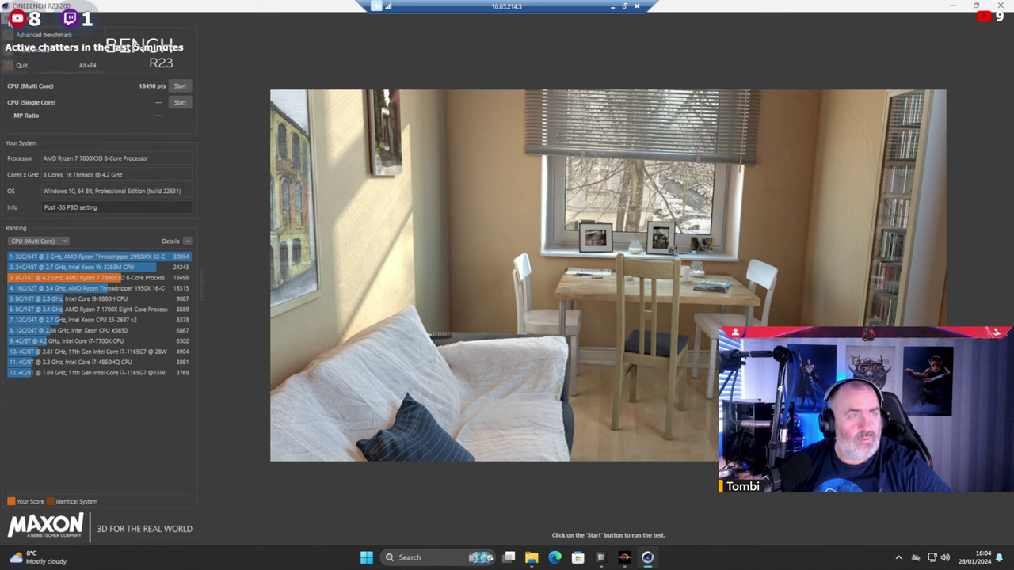
Enable Advanced benchmark from the File menu, leaving Preferences unchanged.
{"action": "left_click", "coordinate": [36, 49]}
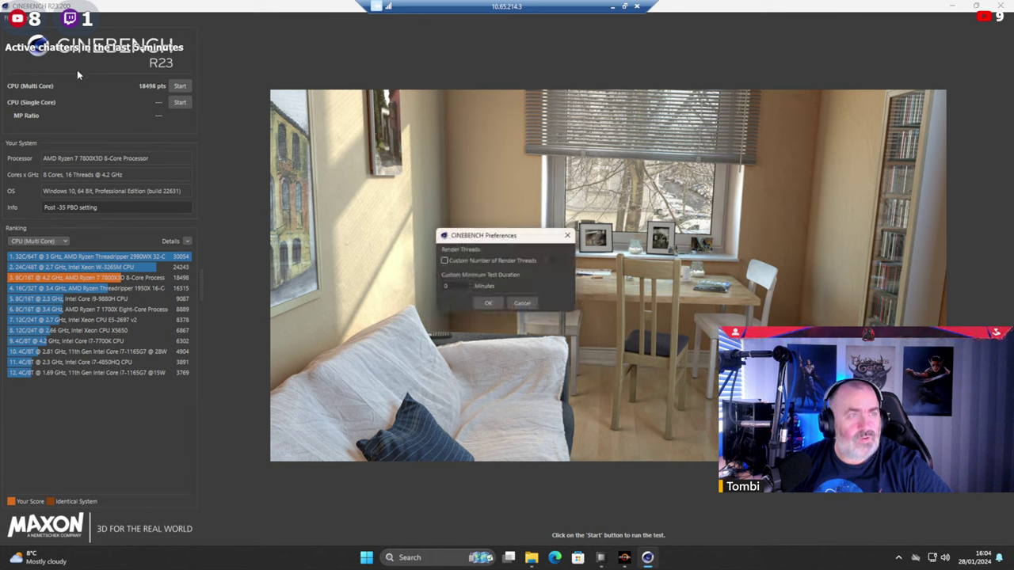
{"action": "left_click", "coordinate": [570, 235]}
{"action": "left_click", "coordinate": [8, 18]}
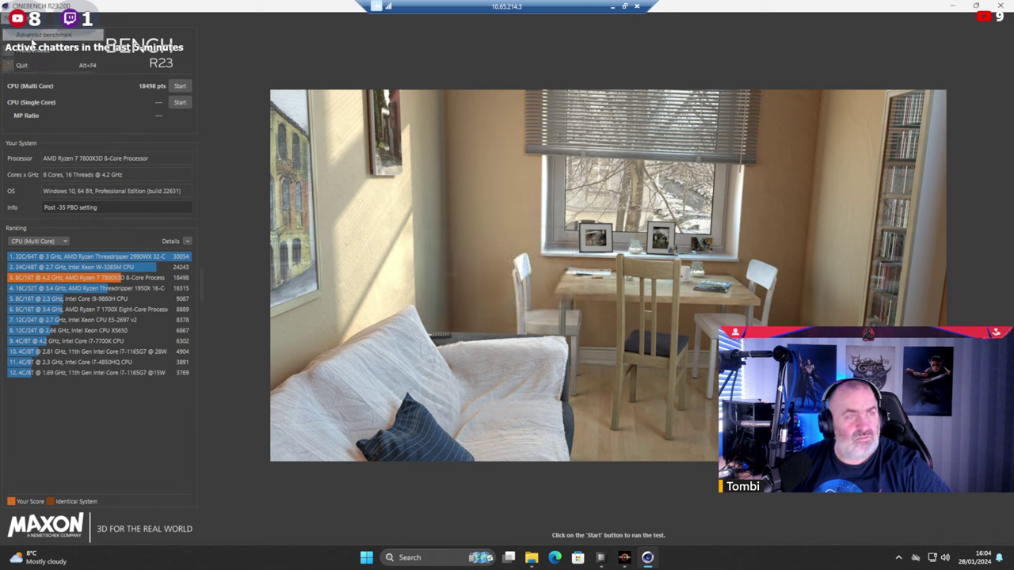
{"action": "left_click", "coordinate": [36, 38]}
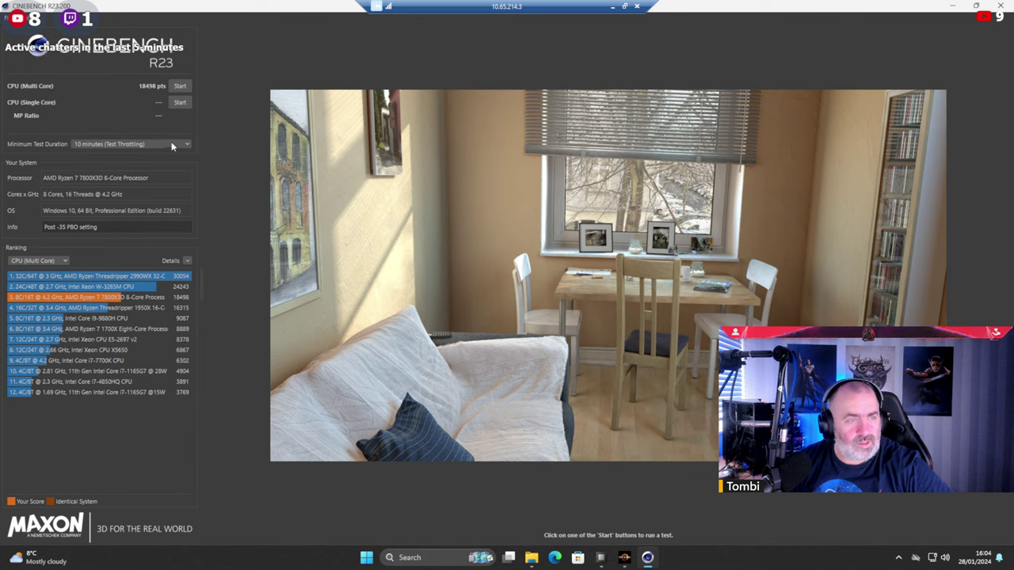
Check the multi-core ranking list and its Details options without changing them.
{"action": "left_click", "coordinate": [58, 261]}
{"action": "left_click", "coordinate": [57, 262]}
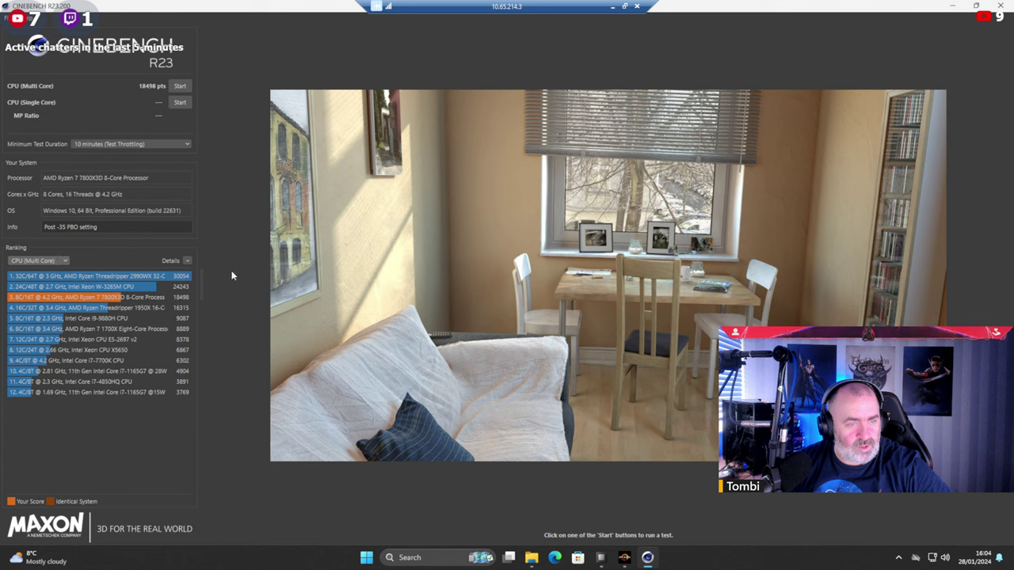
{"action": "left_click", "coordinate": [189, 263]}
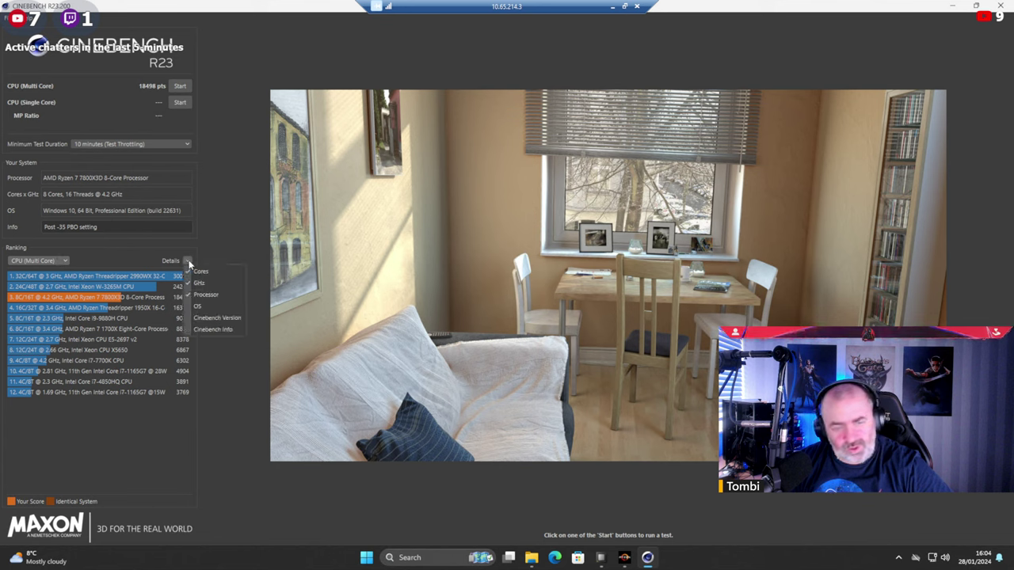
{"action": "left_click", "coordinate": [215, 239]}
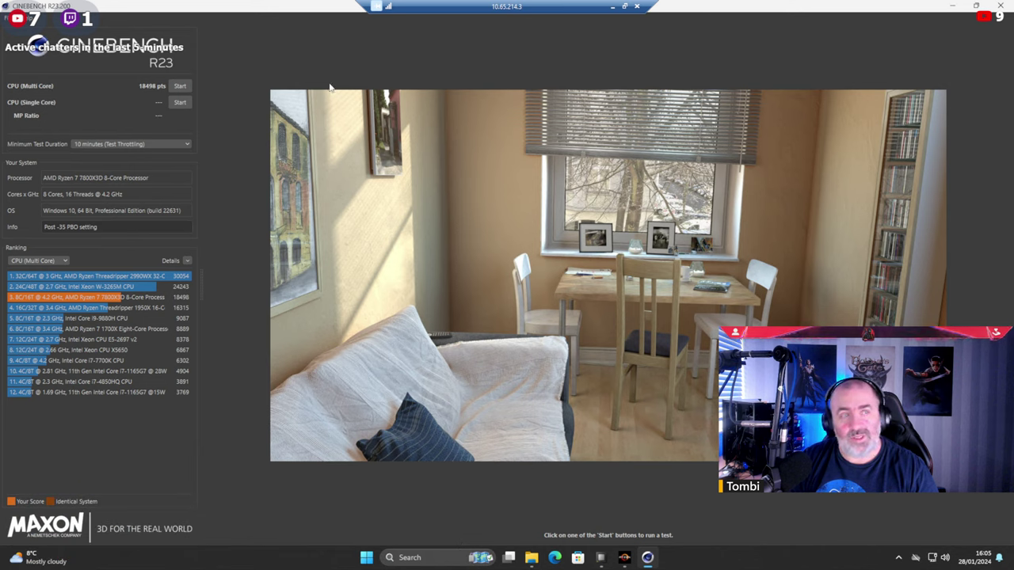
Minimize Cinebench to reveal File Explorer and Open Hardware Monitor on the desktop.
{"action": "left_click", "coordinate": [955, 7]}
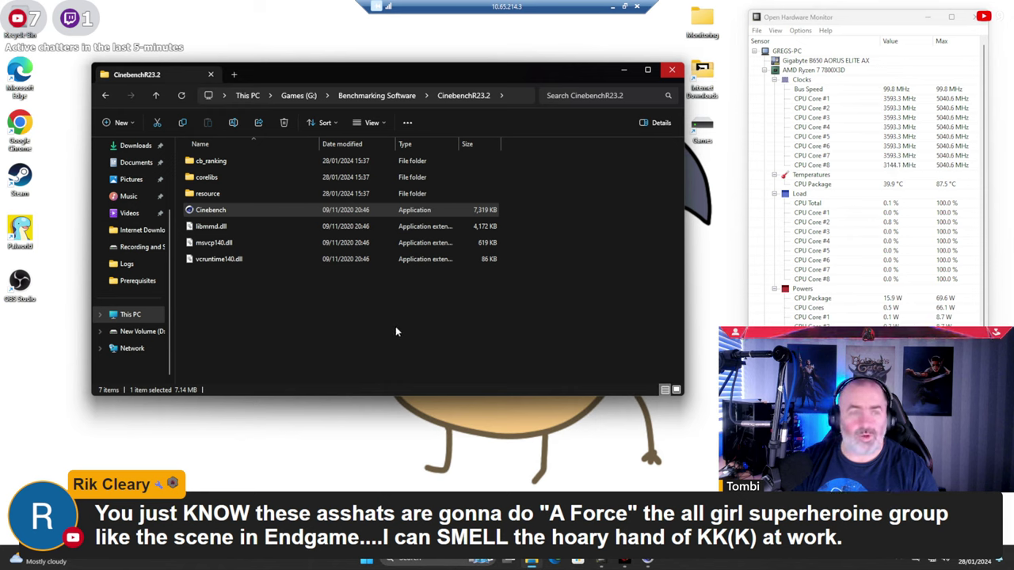
Close the CinebenchR23.2 folder and snap Open Hardware Monitor to the right half.
{"action": "left_click", "coordinate": [408, 299]}
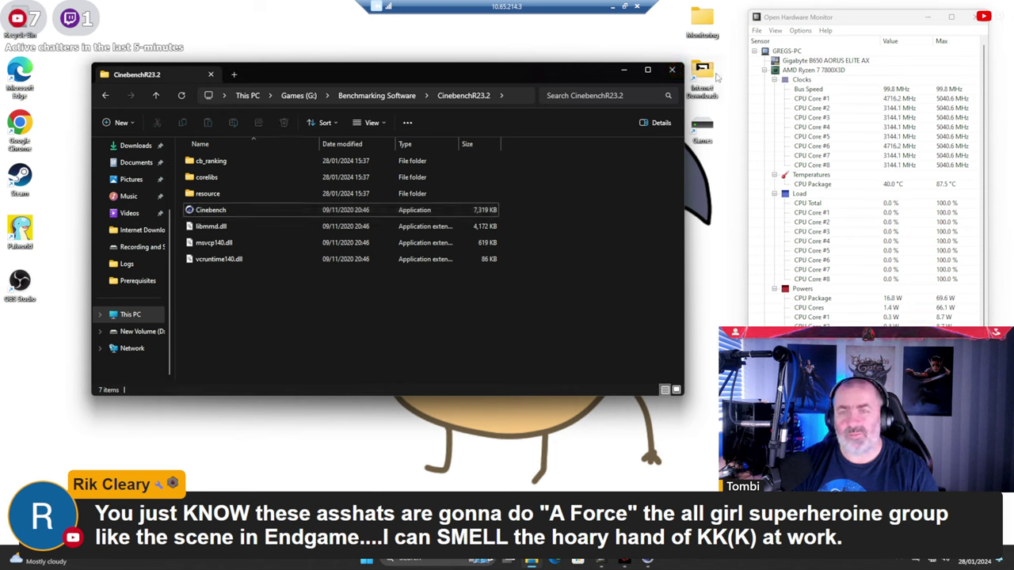
{"action": "left_click", "coordinate": [672, 70]}
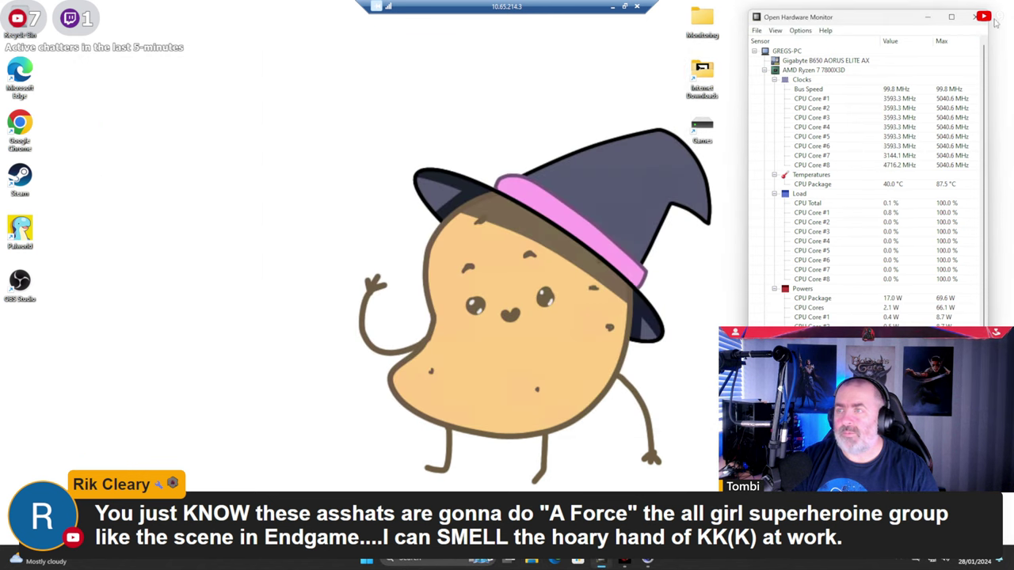
{"action": "left_click_drag", "start_coordinate": [910, 20], "coordinate": [919, 17]}
{"action": "key", "text": "super+Right"}
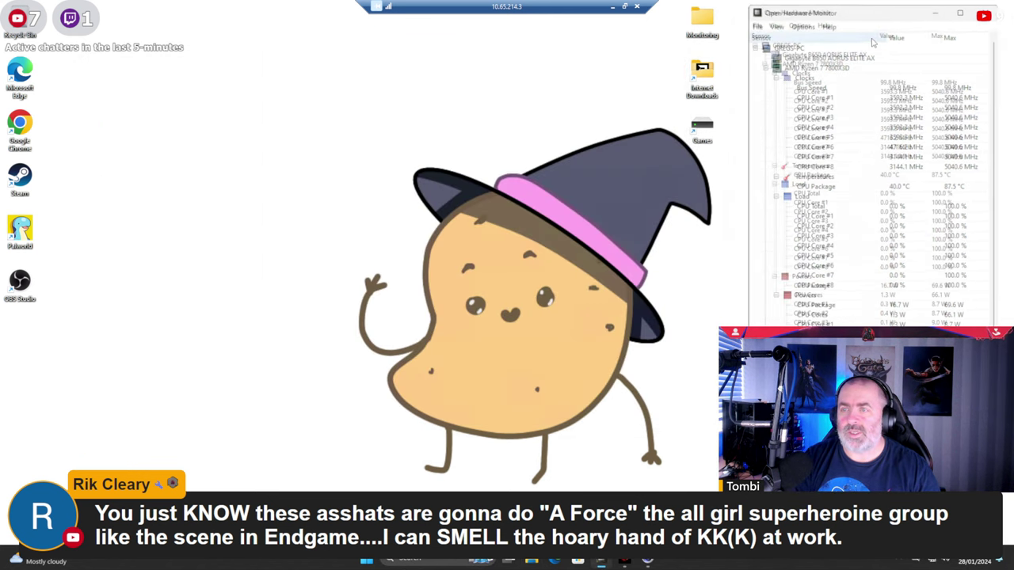
{"action": "left_click", "coordinate": [476, 190]}
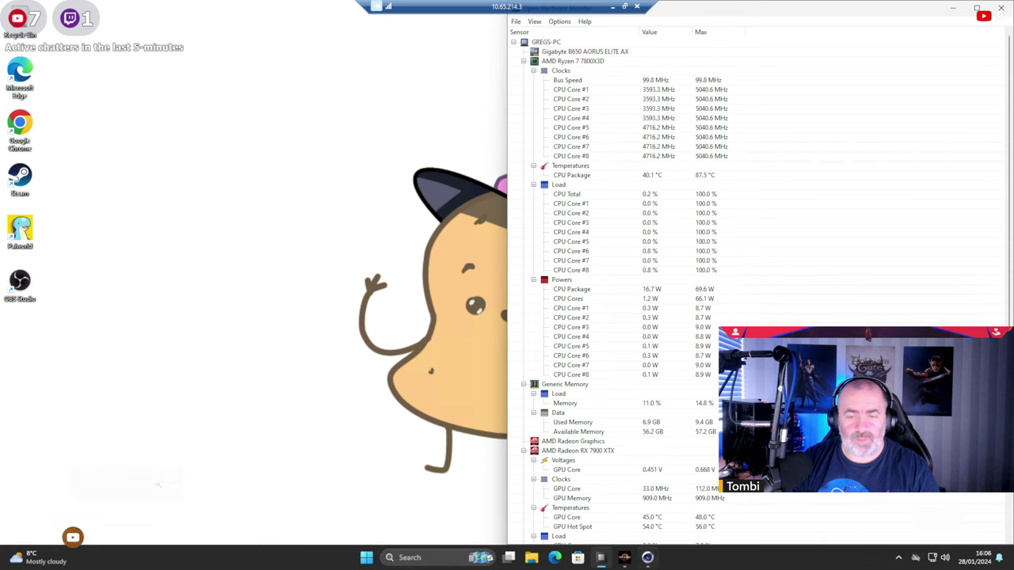
Close Cinebench R23 and AMD Ryzen Master from their taskbar previews.
{"action": "mouse_move", "coordinate": [648, 558]}
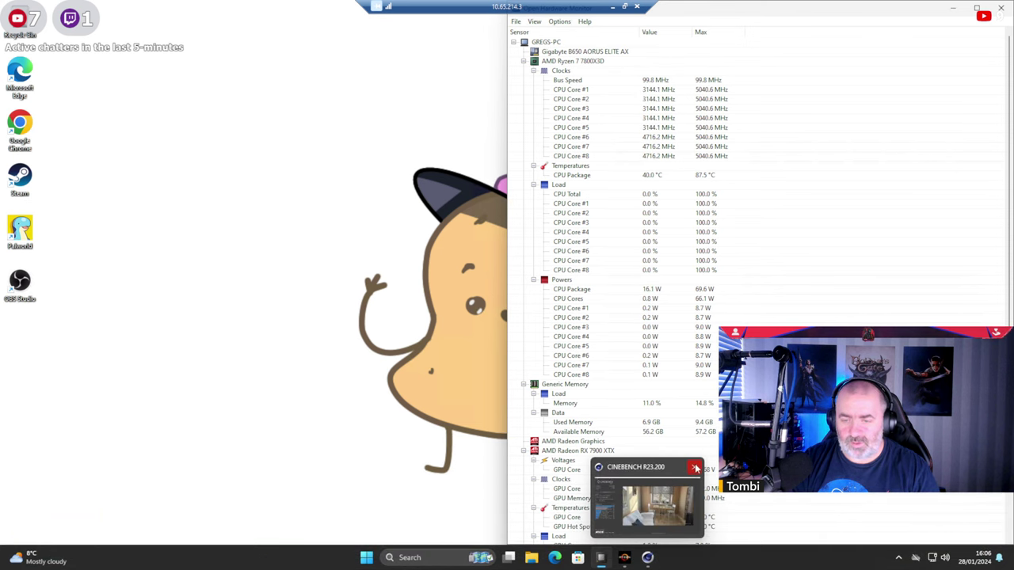
{"action": "left_click", "coordinate": [694, 467]}
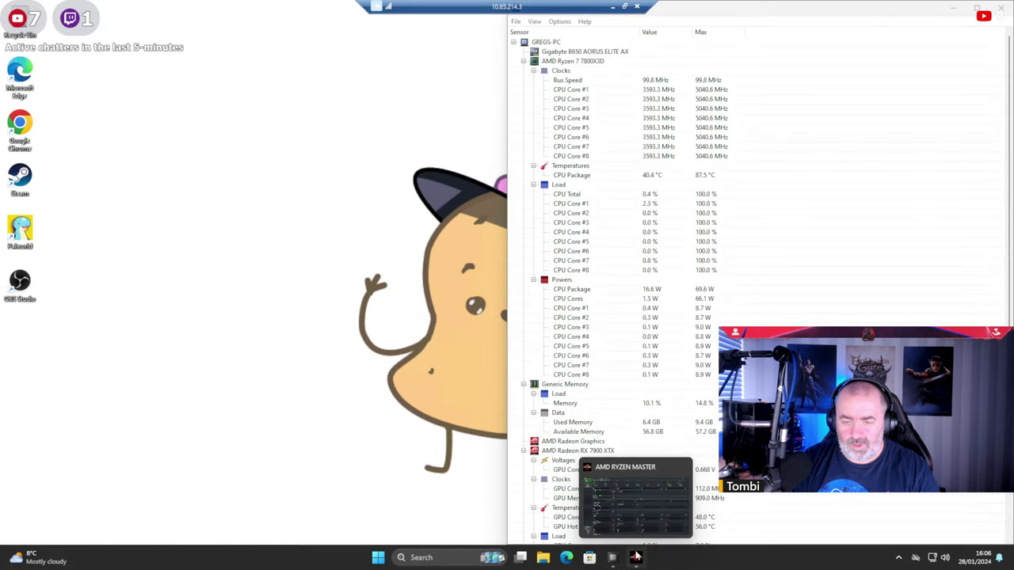
{"action": "left_click", "coordinate": [685, 467]}
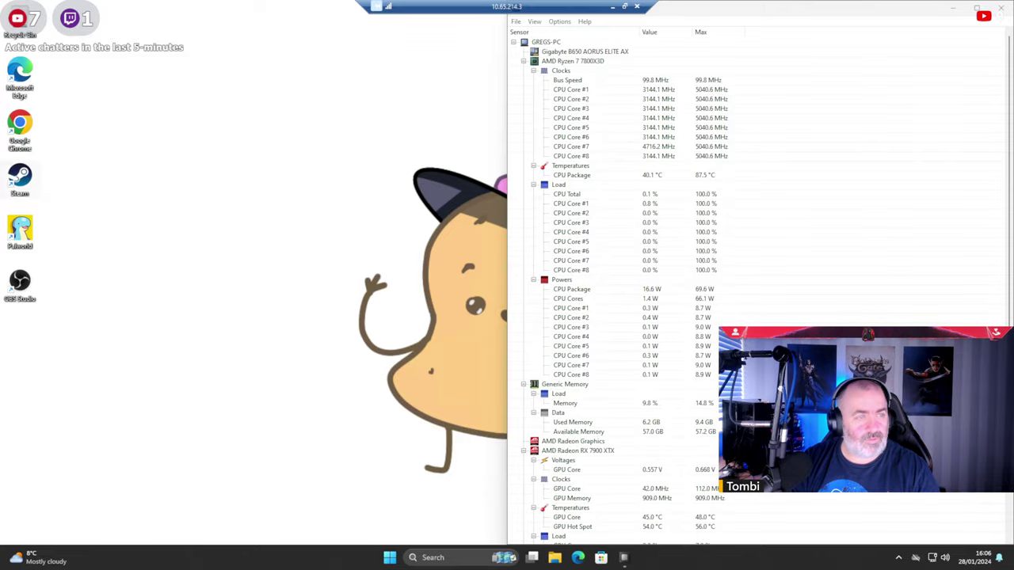
Launch Chrome and search Google for 'gpu benchmark test', browsing the results.
{"action": "double_click", "coordinate": [23, 127]}
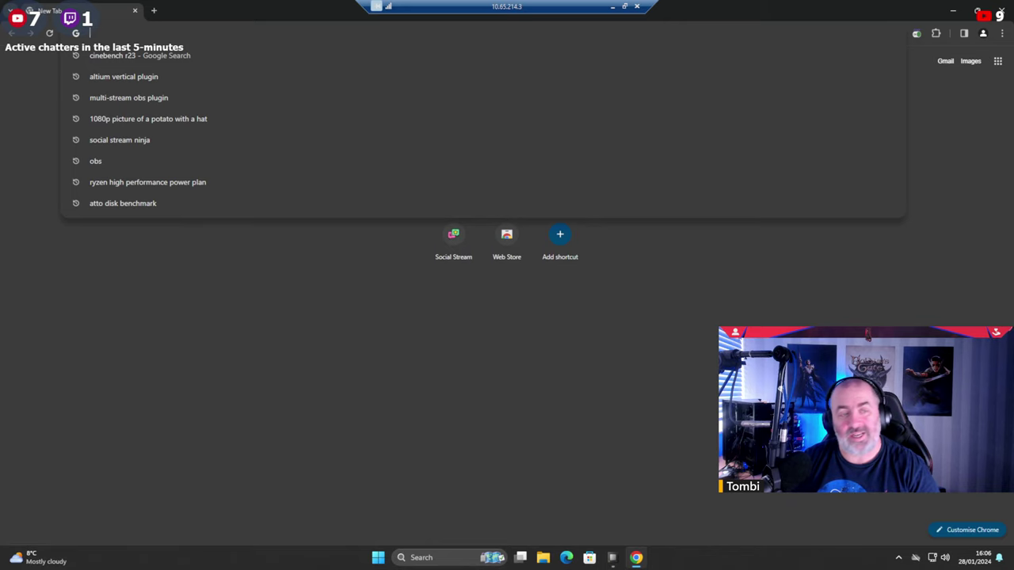
{"action": "type", "text": "gpu benchm"}
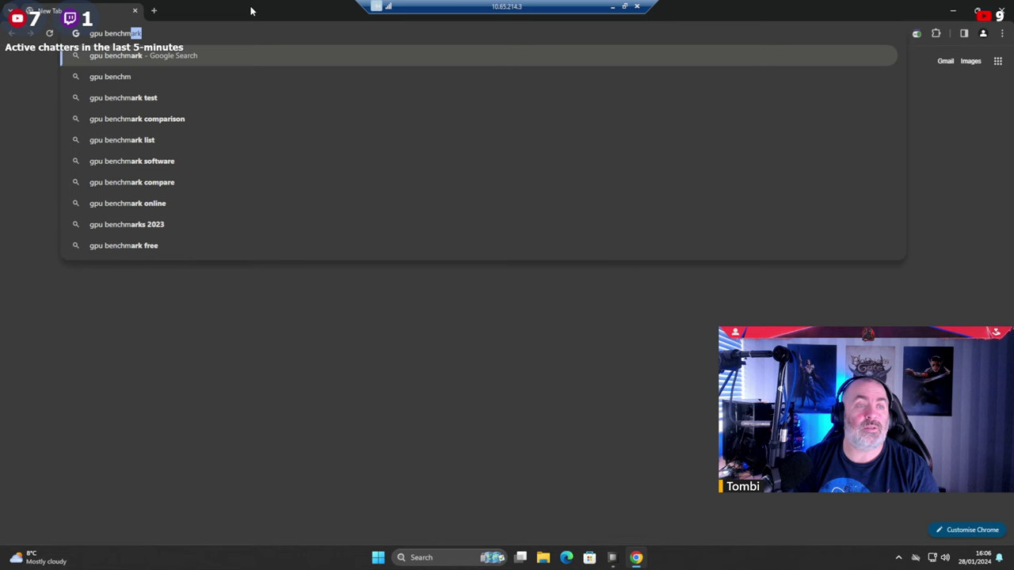
{"action": "key", "text": "Down"}
{"action": "key", "text": "Down"}
{"action": "key", "text": "Return"}
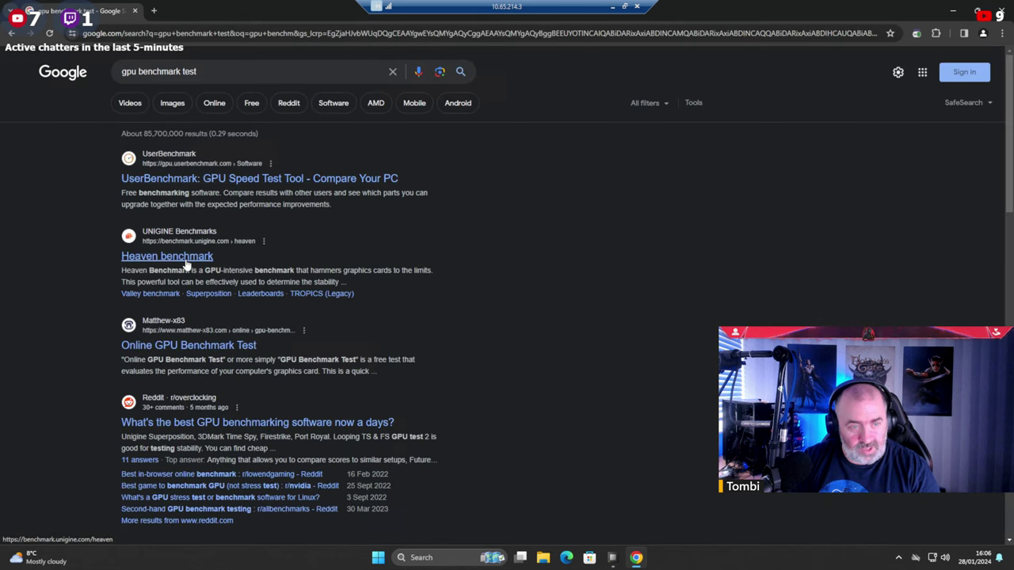
{"action": "scroll", "coordinate": [202, 349], "scroll_direction": "down", "scroll_amount": 1}
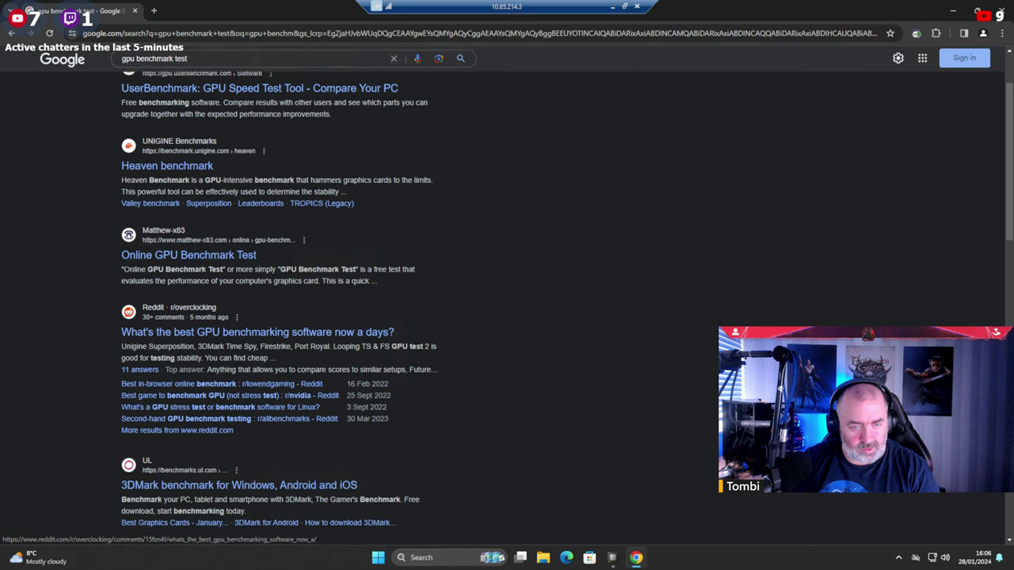
{"action": "scroll", "coordinate": [283, 339], "scroll_direction": "down", "scroll_amount": 4}
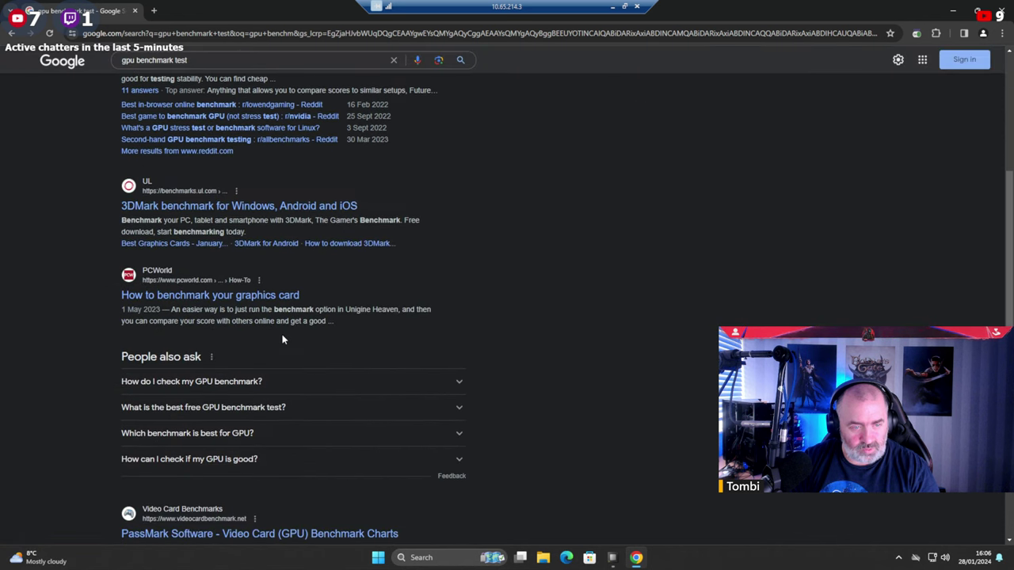
{"action": "scroll", "coordinate": [283, 339], "scroll_direction": "down", "scroll_amount": 3}
{"action": "scroll", "coordinate": [282, 339], "scroll_direction": "down", "scroll_amount": 3}
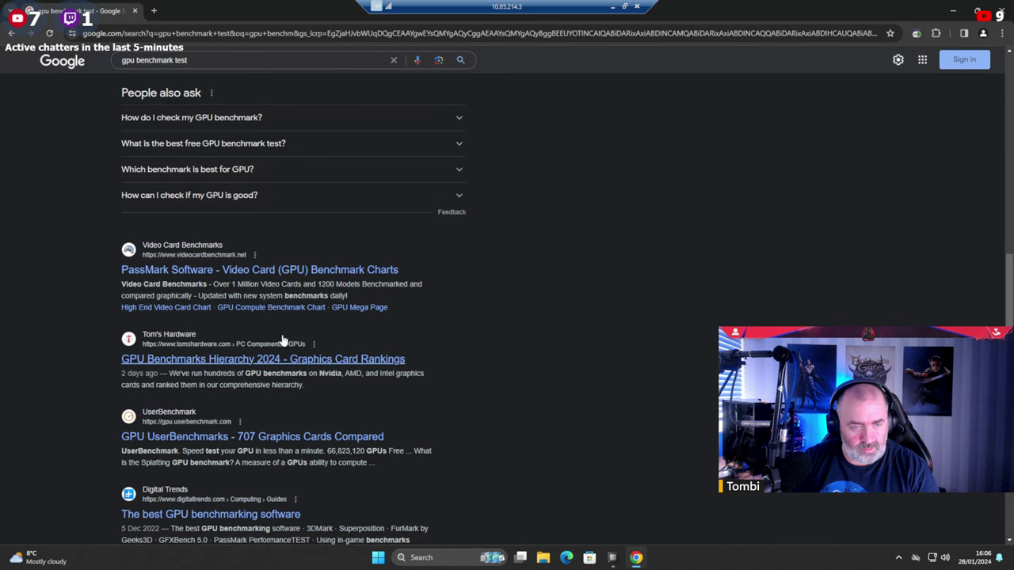
{"action": "scroll", "coordinate": [192, 73], "scroll_direction": "up", "scroll_amount": 8}
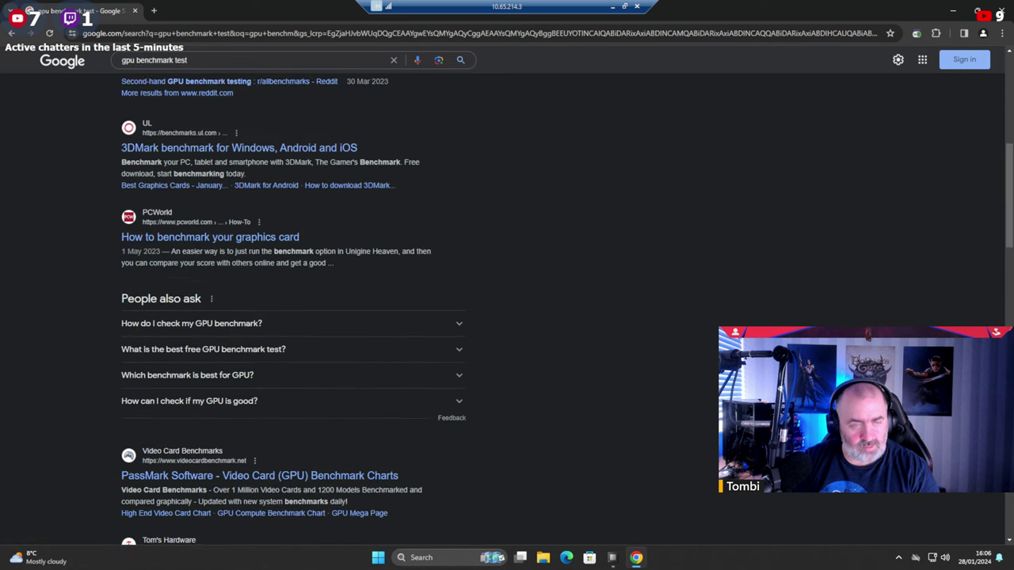
Refine the search by adding '3d mark demo'.
{"action": "left_click", "coordinate": [192, 61]}
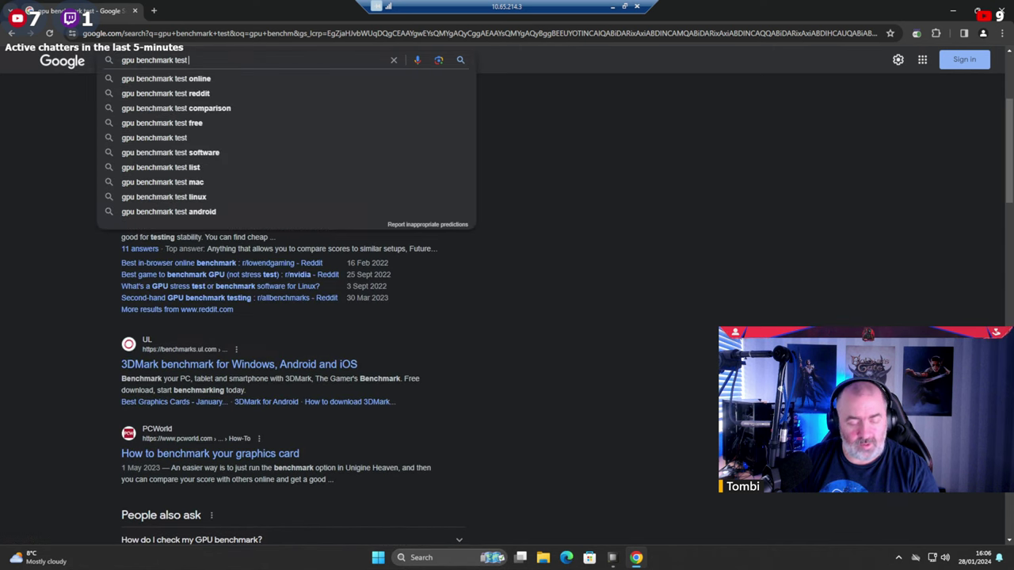
{"action": "type", "text": "3d mark demo"}
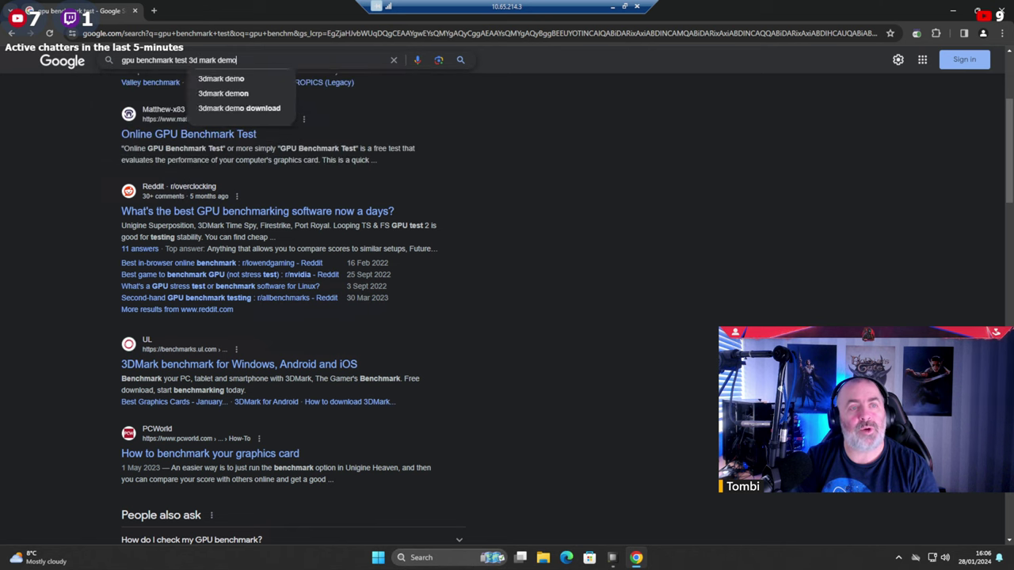
{"action": "key", "text": "Return"}
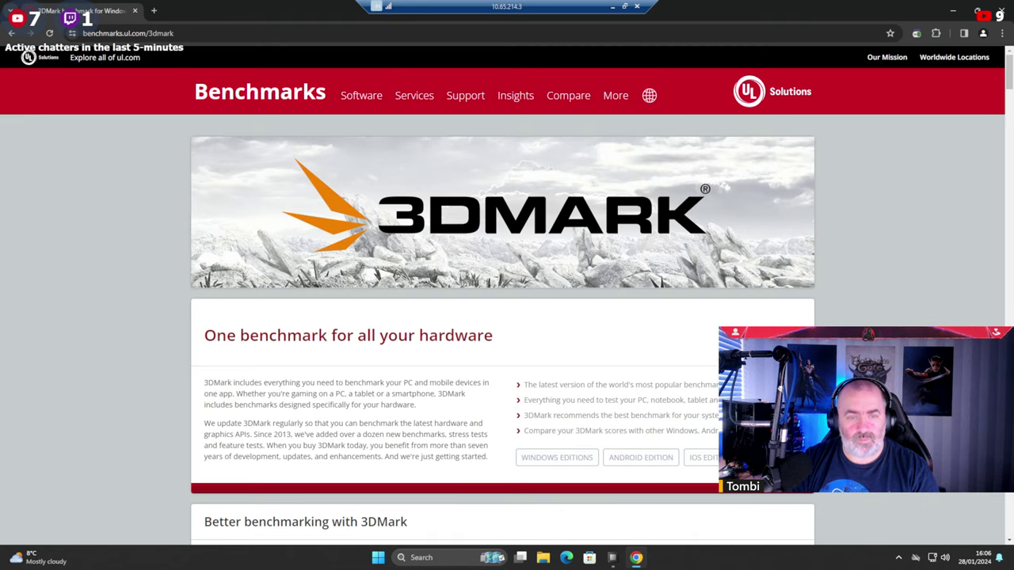
Go to Windows Editions and open the 3DMark Basic Edition's Steam store page.
{"action": "scroll", "coordinate": [247, 203], "scroll_direction": "down", "scroll_amount": 1}
{"action": "scroll", "coordinate": [414, 365], "scroll_direction": "down", "scroll_amount": 3}
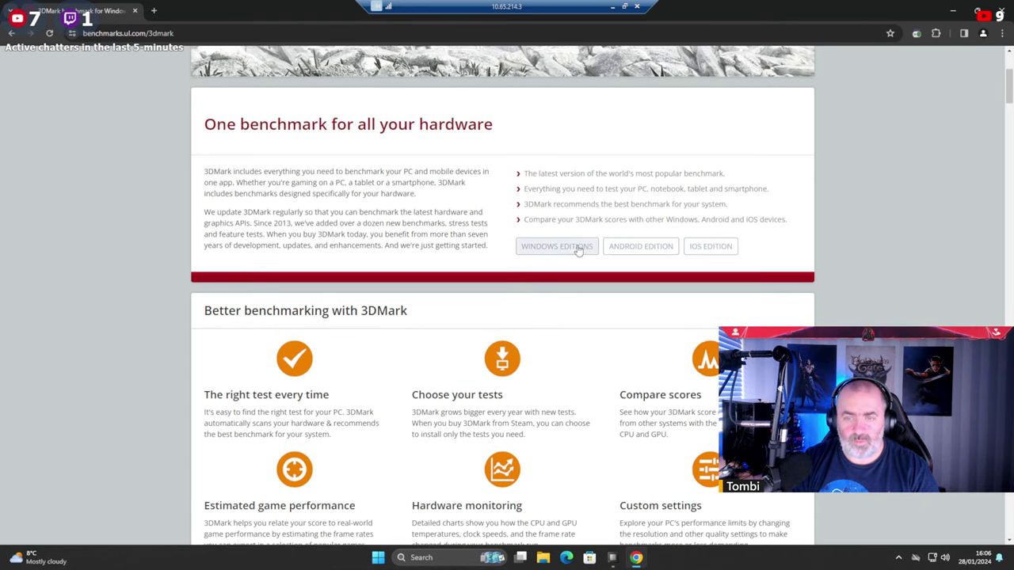
{"action": "left_click", "coordinate": [559, 248]}
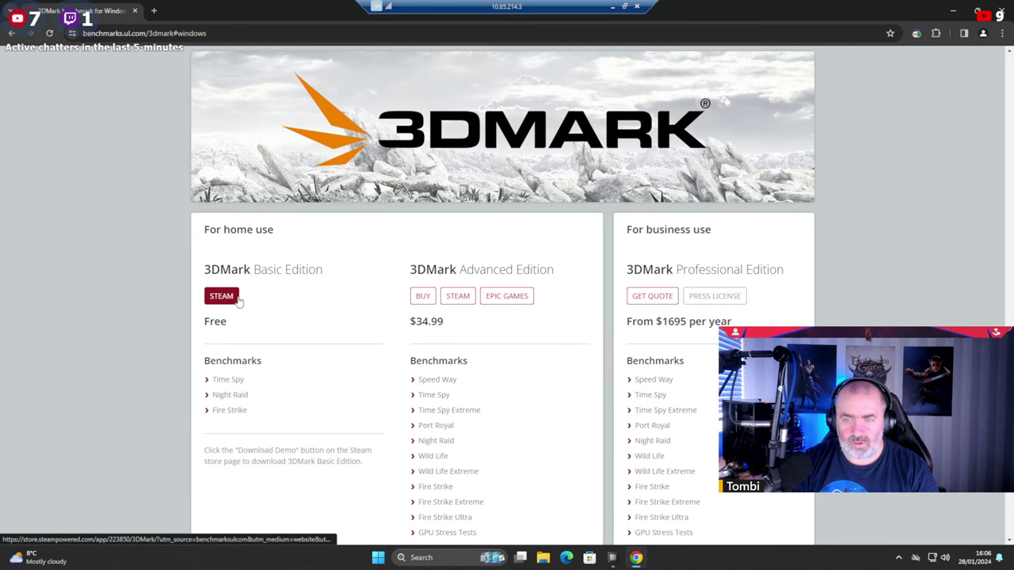
{"action": "scroll", "coordinate": [238, 301], "scroll_direction": "down", "scroll_amount": 2}
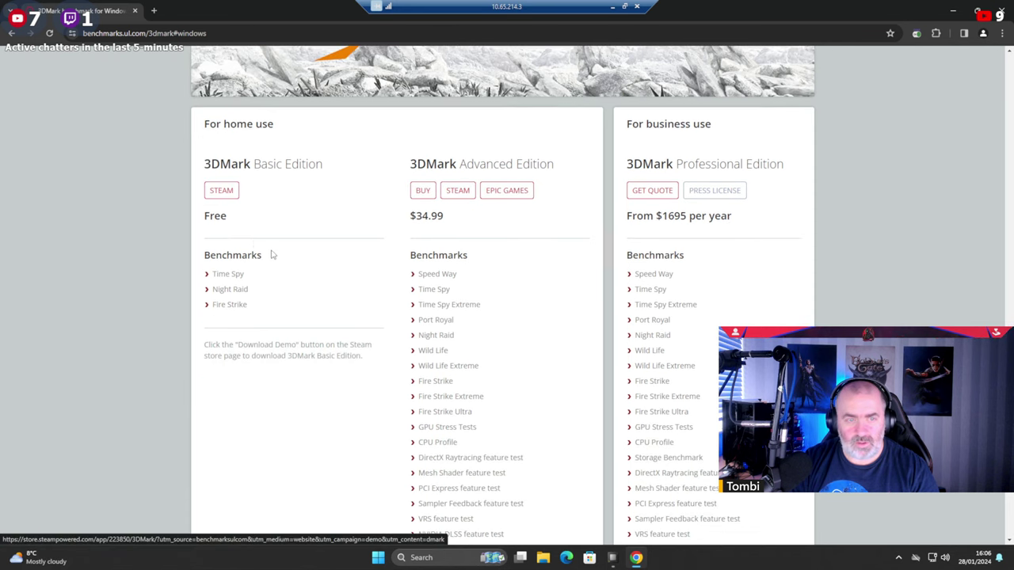
{"action": "left_click", "coordinate": [222, 191]}
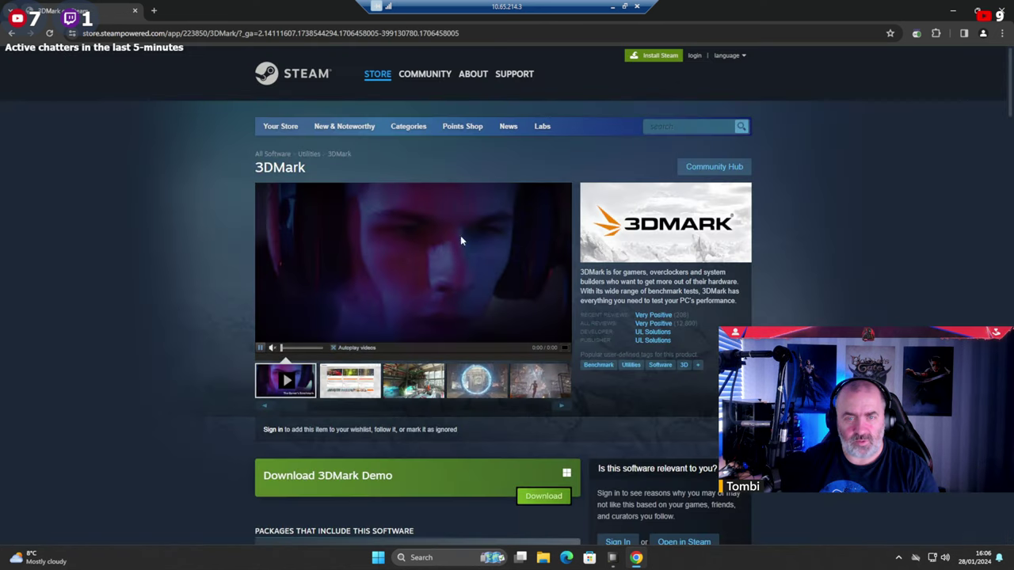
Download the 3DMark Demo, confirming Steam is installed and always allowing it to open.
{"action": "left_click", "coordinate": [544, 495]}
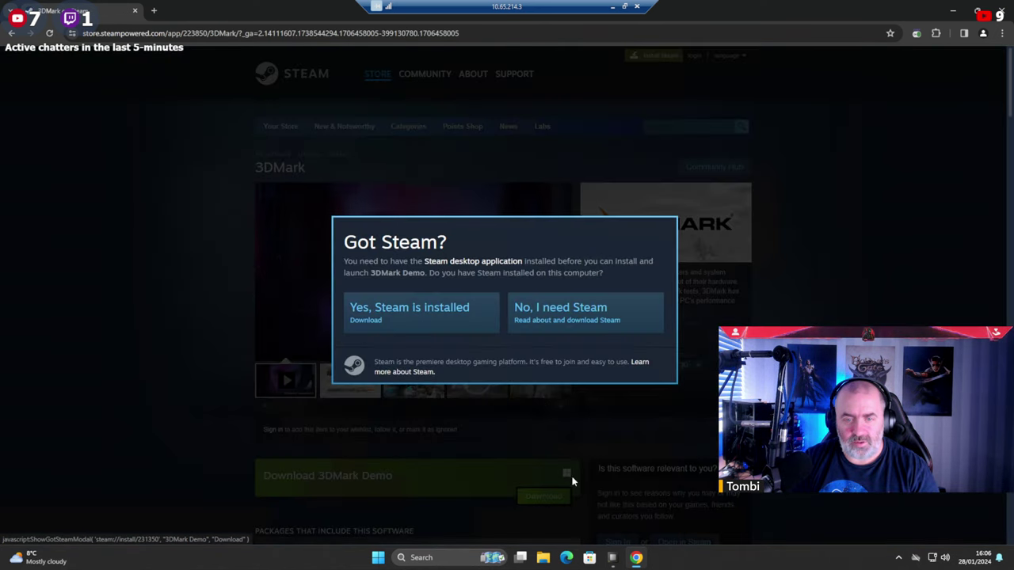
{"action": "left_click", "coordinate": [430, 318]}
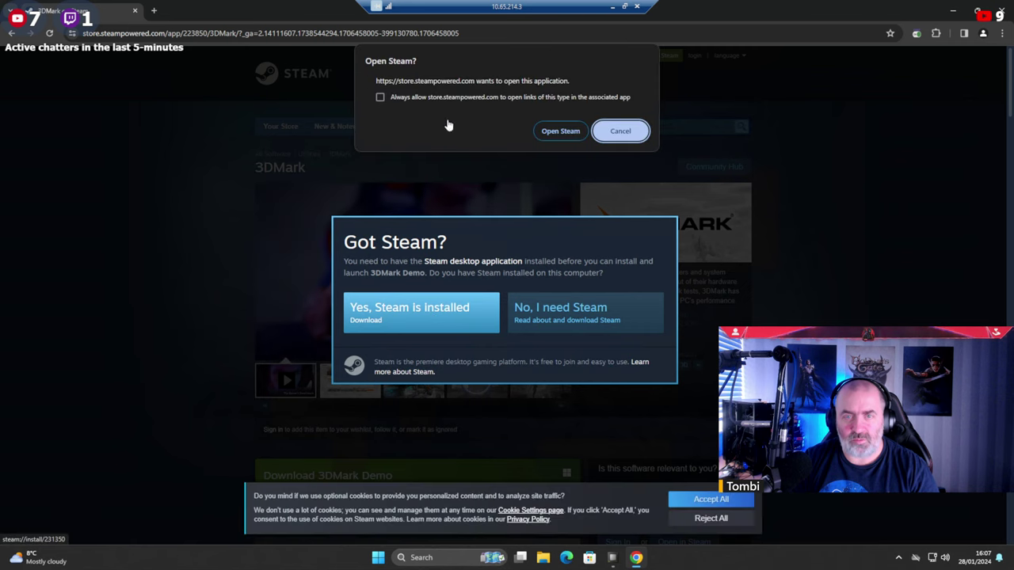
{"action": "left_click", "coordinate": [380, 96]}
{"action": "left_click", "coordinate": [561, 131]}
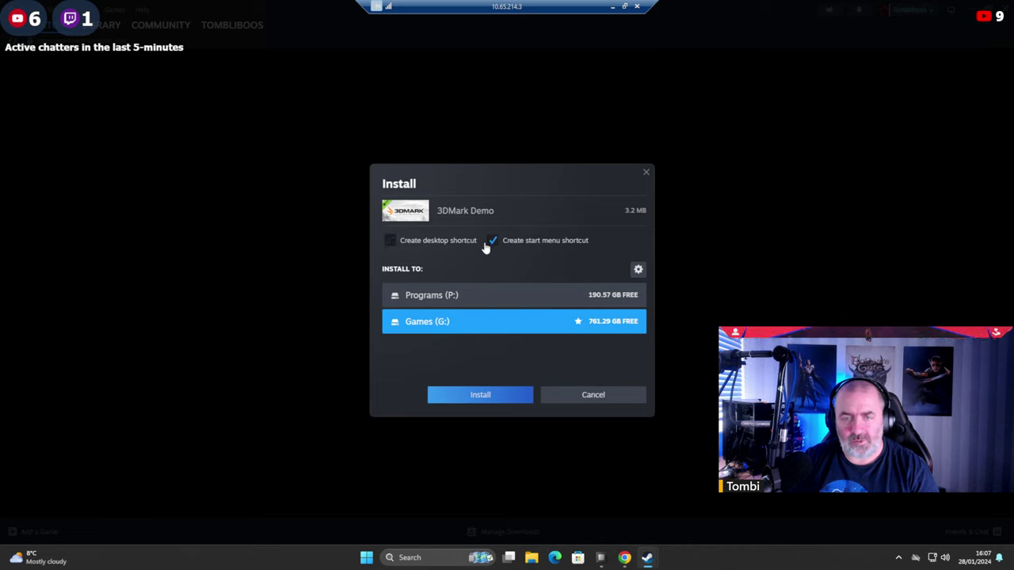
Install the 3DMark Demo to Games (G:) and view its download progress from the Library.
{"action": "left_click", "coordinate": [478, 393]}
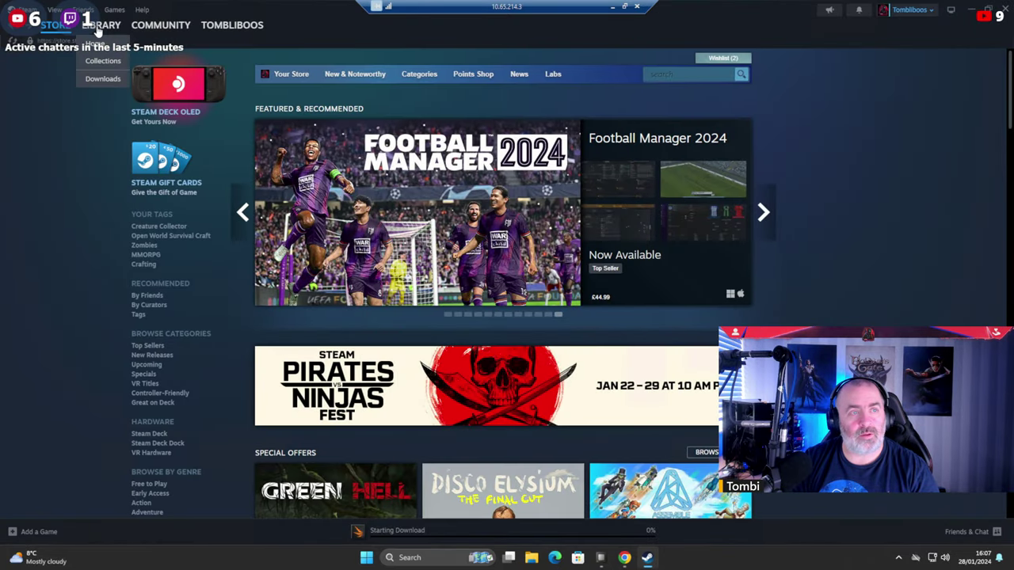
{"action": "left_click", "coordinate": [101, 26]}
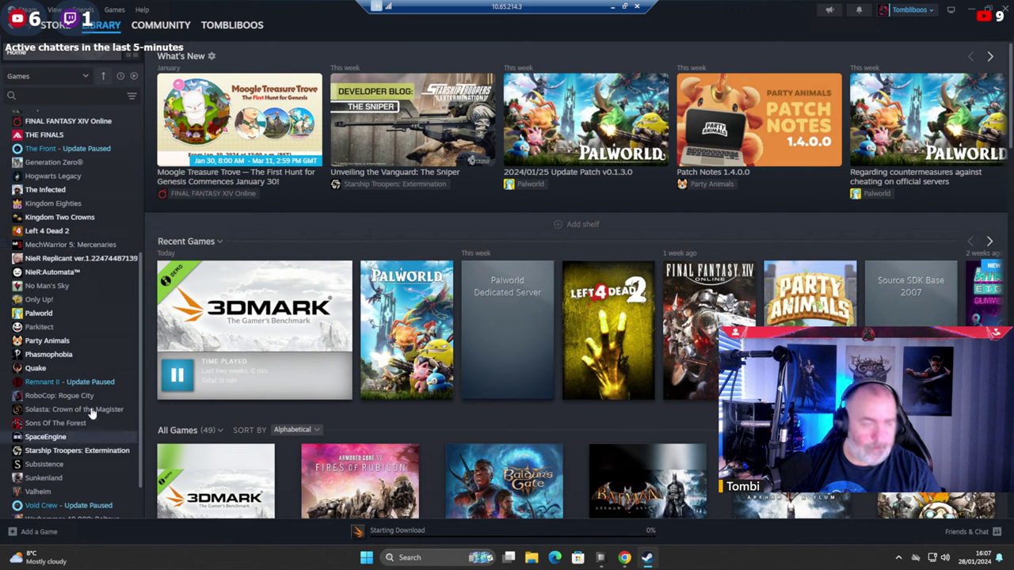
{"action": "scroll", "coordinate": [94, 327], "scroll_direction": "down", "scroll_amount": 1}
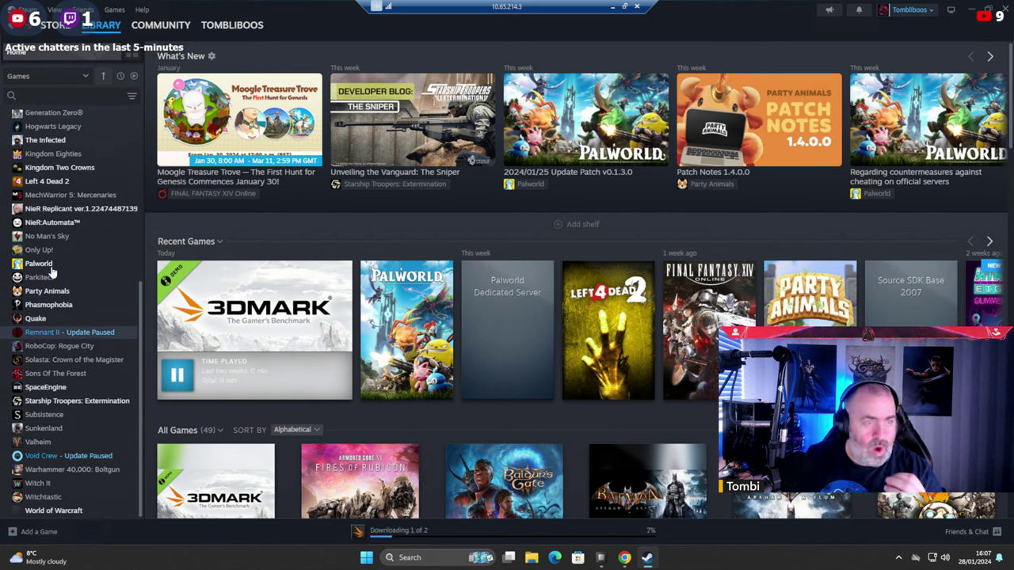
{"action": "scroll", "coordinate": [43, 296], "scroll_direction": "up", "scroll_amount": 3}
{"action": "scroll", "coordinate": [60, 187], "scroll_direction": "up", "scroll_amount": 3}
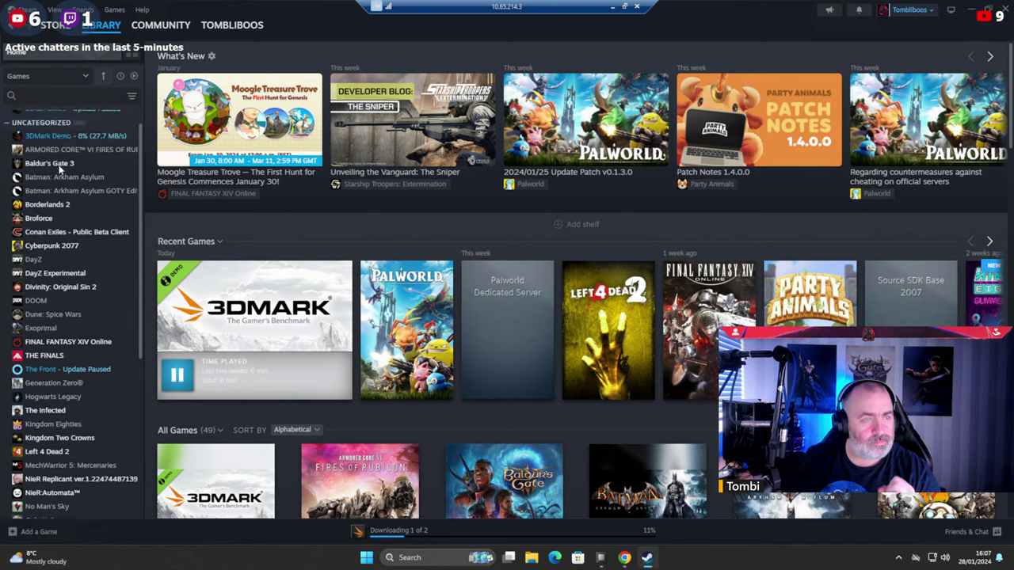
{"action": "left_click", "coordinate": [53, 158]}
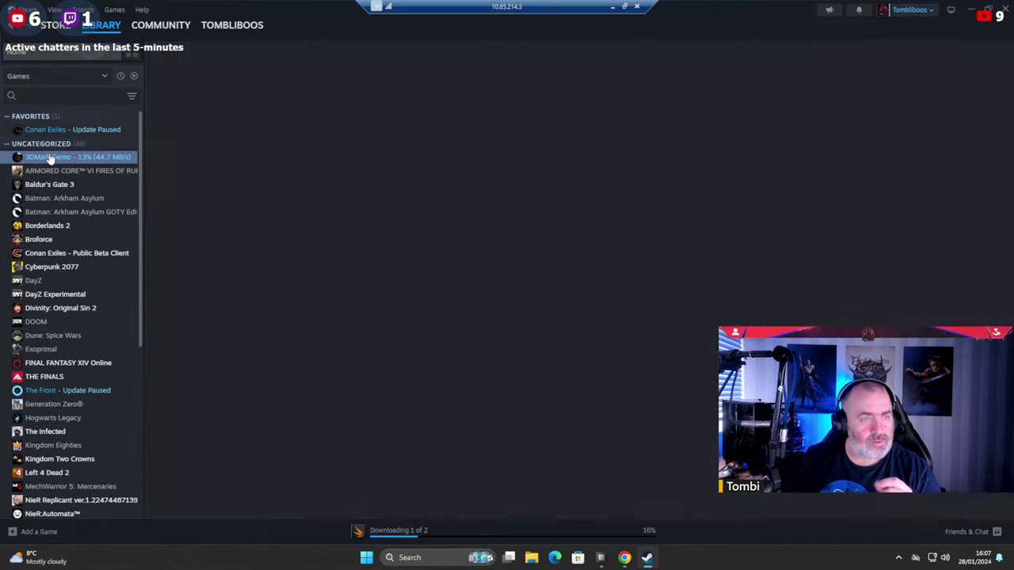
{"action": "left_click", "coordinate": [291, 232]}
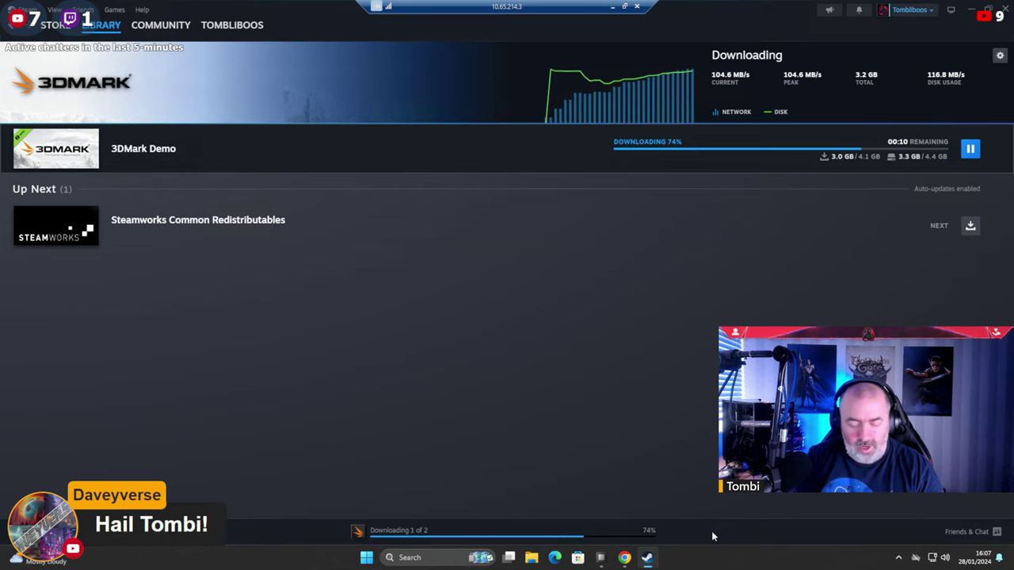
Launch OBS Studio (64bit) from the Start menu after dismissing its already-running warning.
{"action": "key", "text": "super"}
{"action": "type", "text": "obs"}
{"action": "key", "text": "Return"}
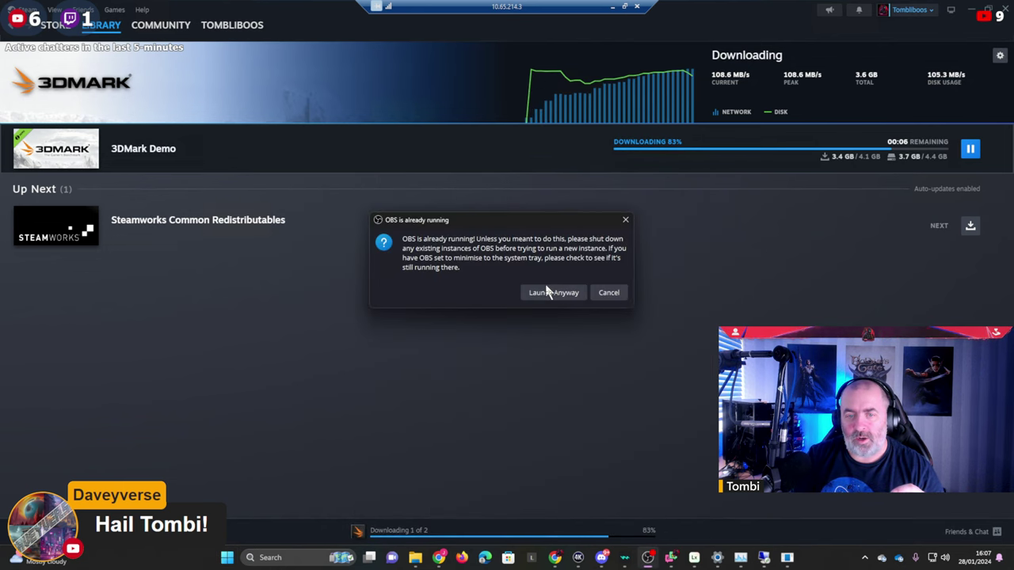
{"action": "left_click", "coordinate": [602, 293]}
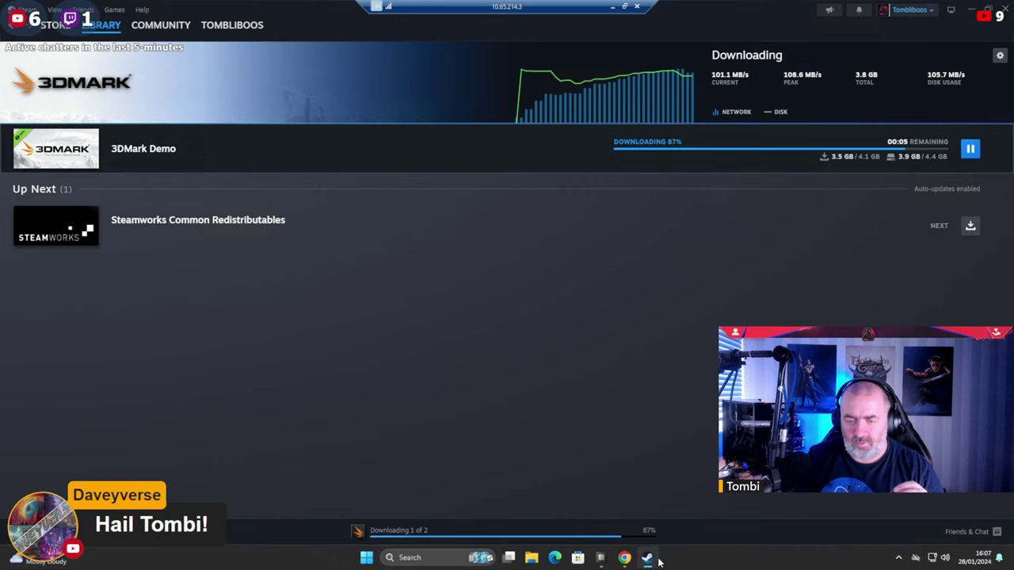
{"action": "left_click", "coordinate": [899, 558]}
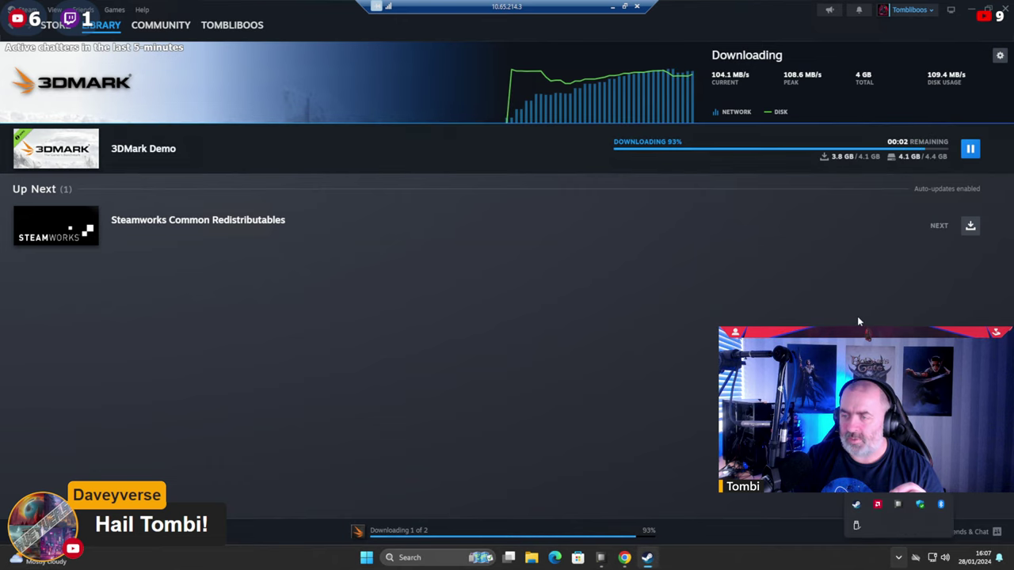
{"action": "left_click", "coordinate": [754, 275]}
{"action": "key", "text": "super"}
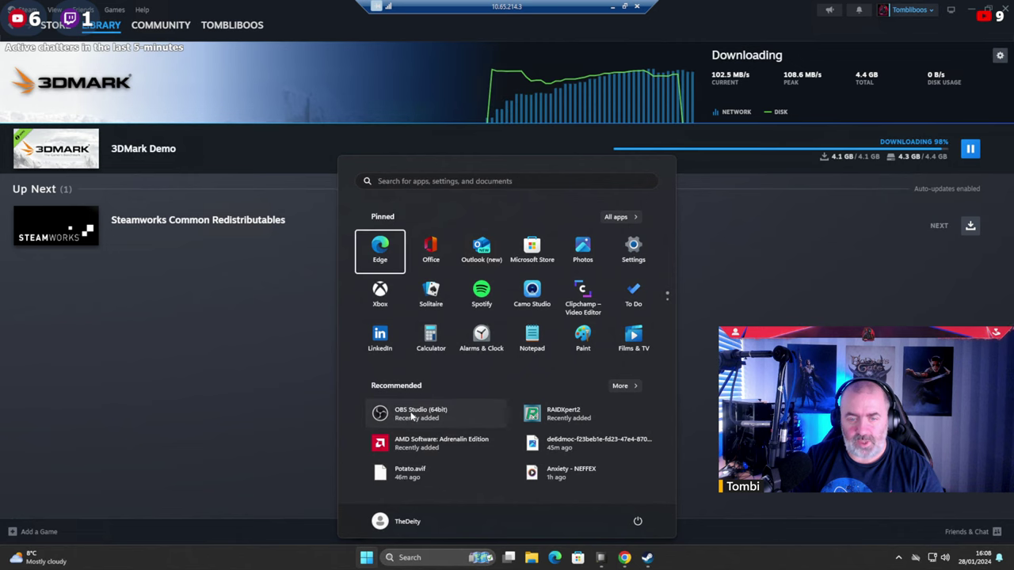
{"action": "left_click", "coordinate": [380, 247]}
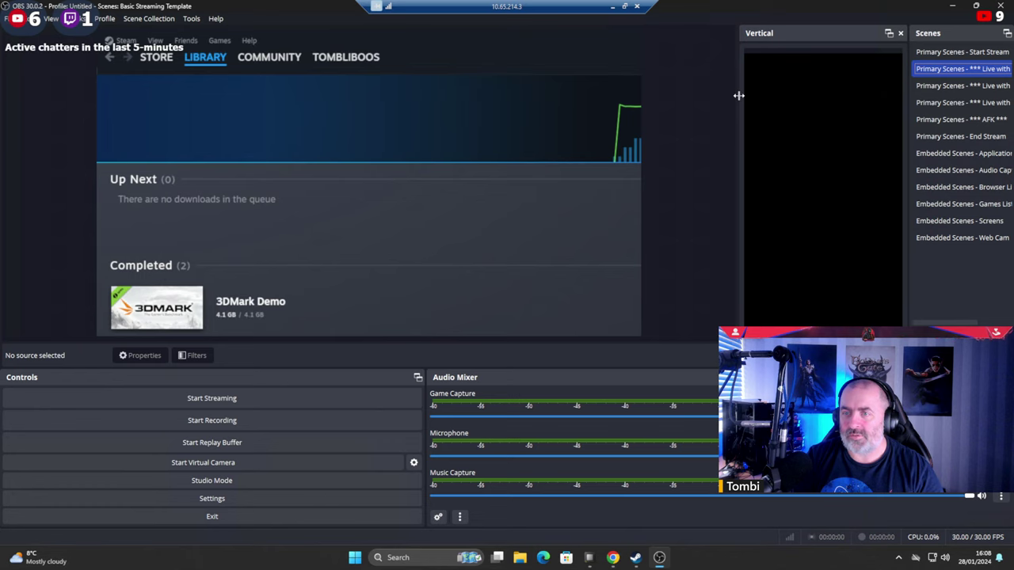
Widen the Scenes dock, then preview Start Stream, Live with APPS, Live with GAMES and Live with BROWSER.
{"action": "left_click_drag", "start_coordinate": [737, 95], "coordinate": [633, 94]}
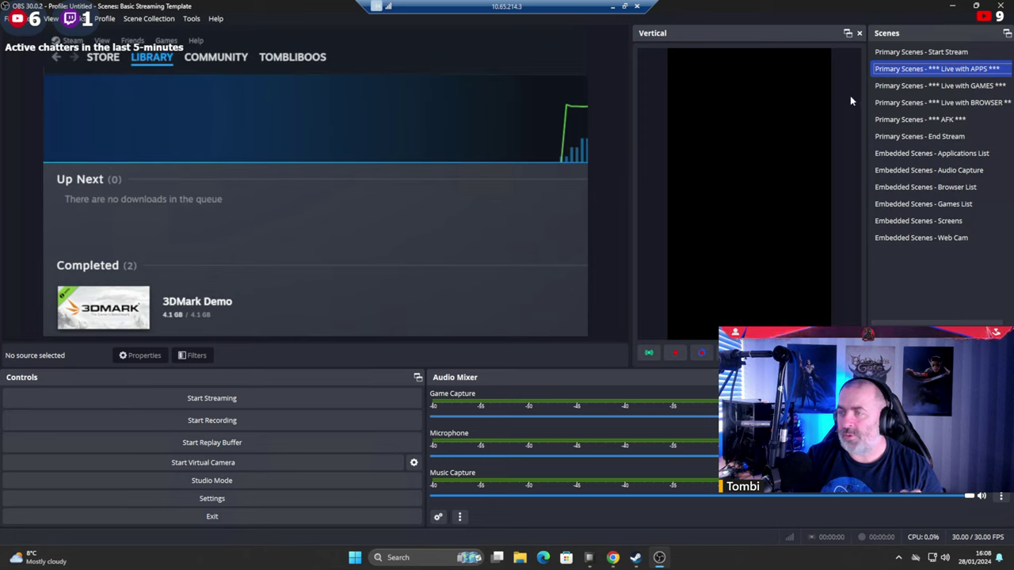
{"action": "left_click_drag", "start_coordinate": [868, 81], "coordinate": [814, 89]}
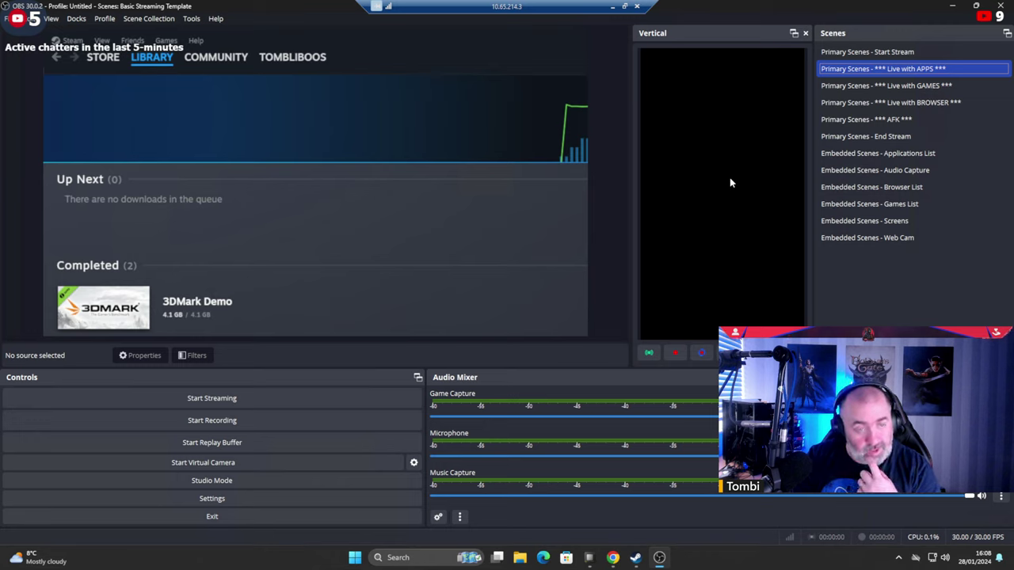
{"action": "left_click", "coordinate": [879, 52]}
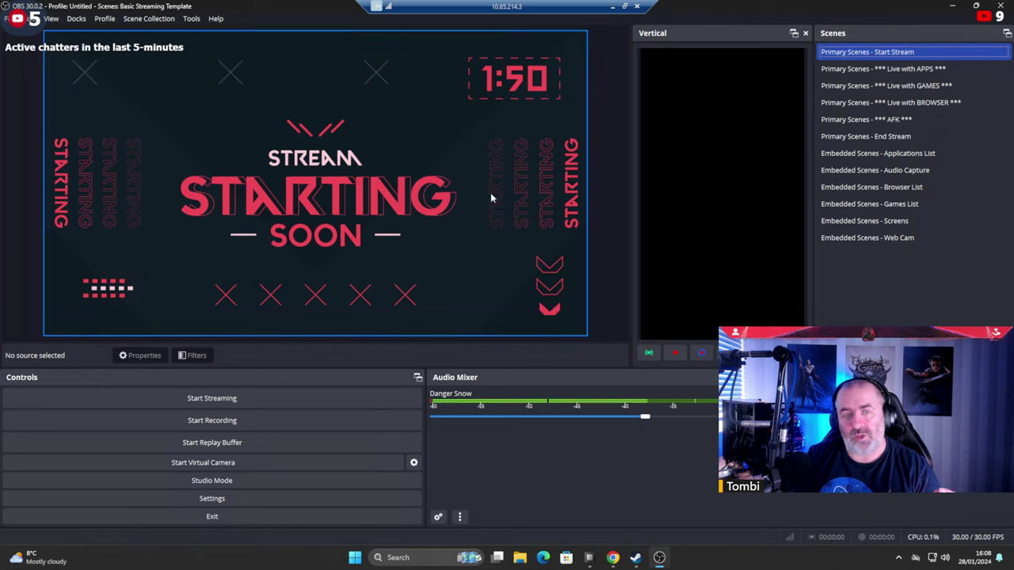
{"action": "left_click", "coordinate": [878, 70]}
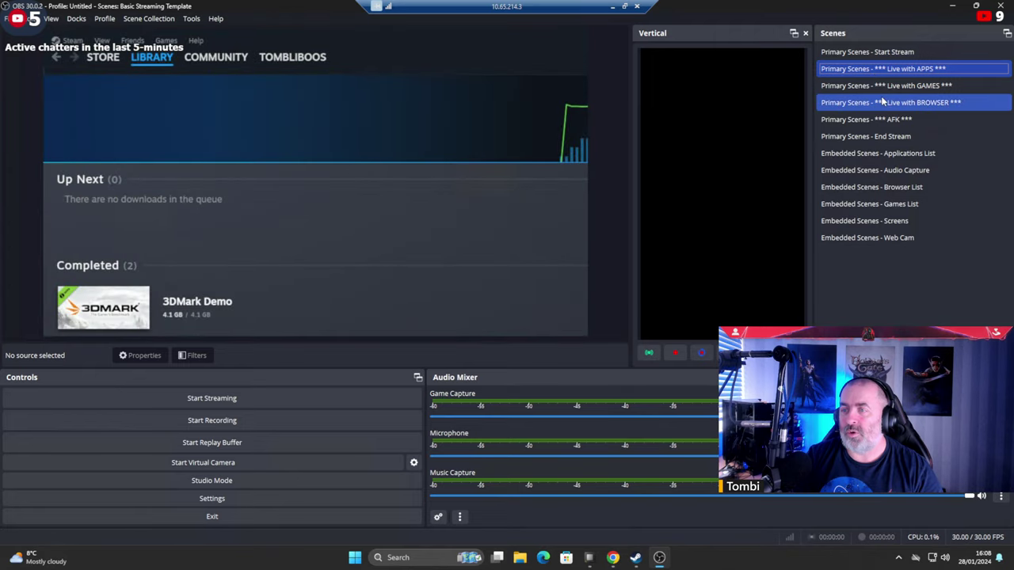
{"action": "left_click", "coordinate": [889, 87]}
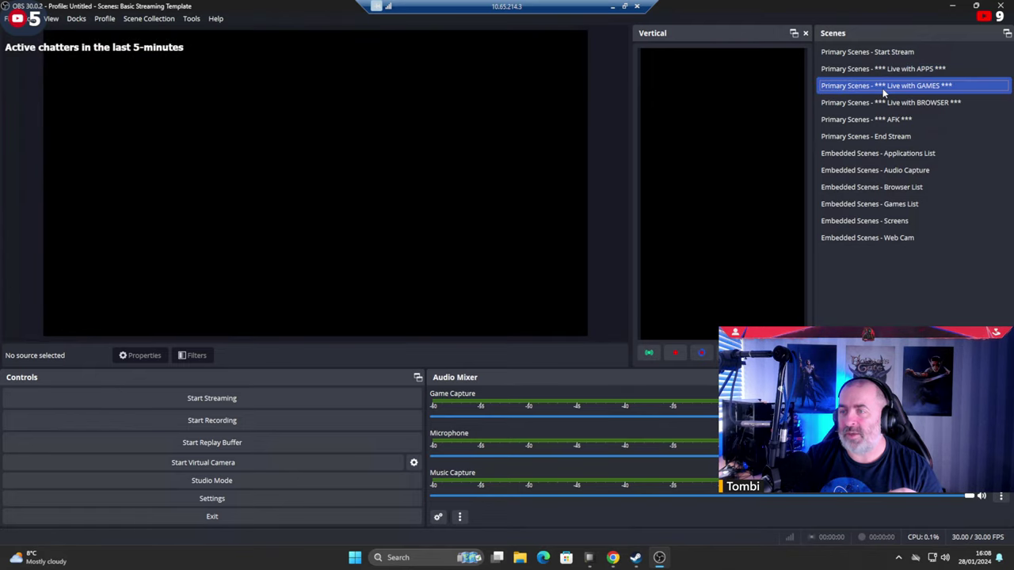
{"action": "left_click", "coordinate": [875, 103]}
In the End Stream scene, stretch the ending image to fill the screen.
{"action": "left_click", "coordinate": [864, 120]}
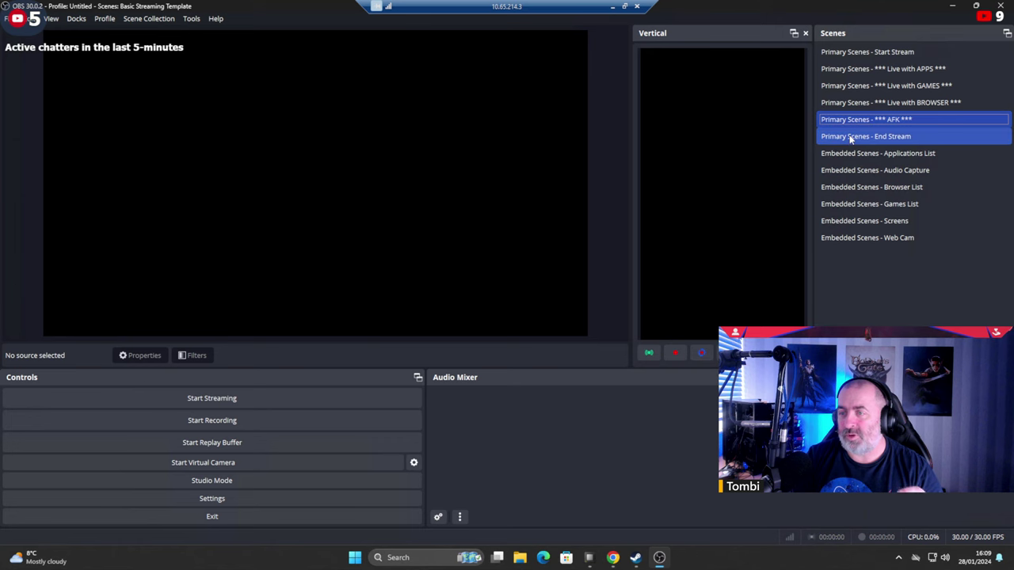
{"action": "left_click", "coordinate": [850, 138]}
{"action": "left_click", "coordinate": [293, 112]}
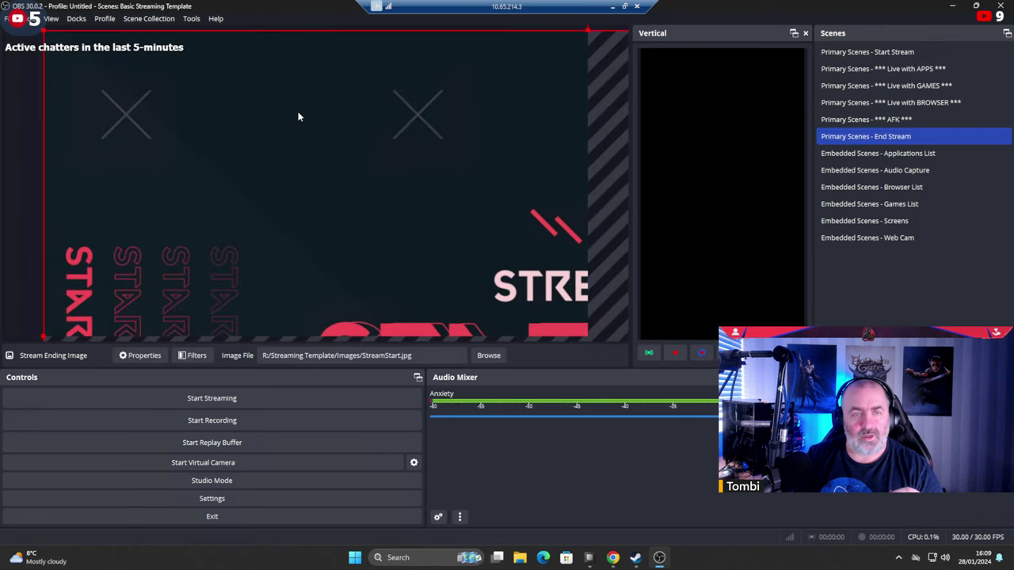
{"action": "right_click", "coordinate": [303, 119]}
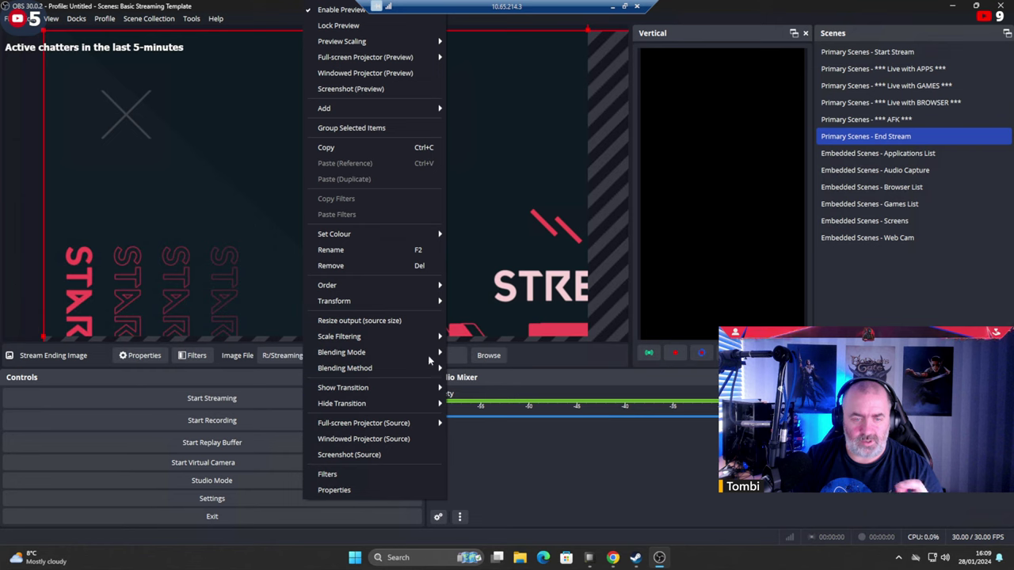
{"action": "mouse_move", "coordinate": [428, 302]}
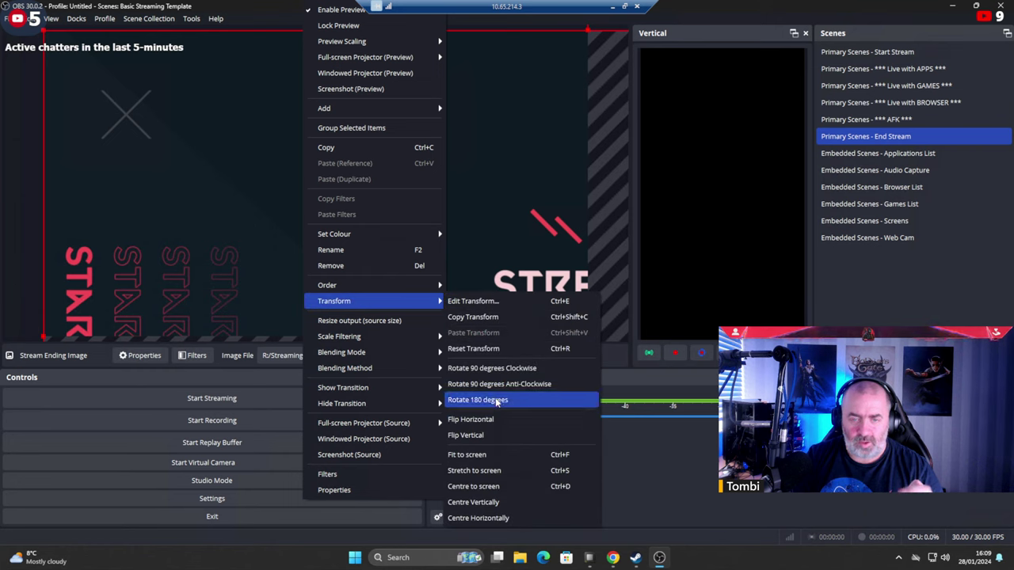
{"action": "left_click", "coordinate": [481, 470]}
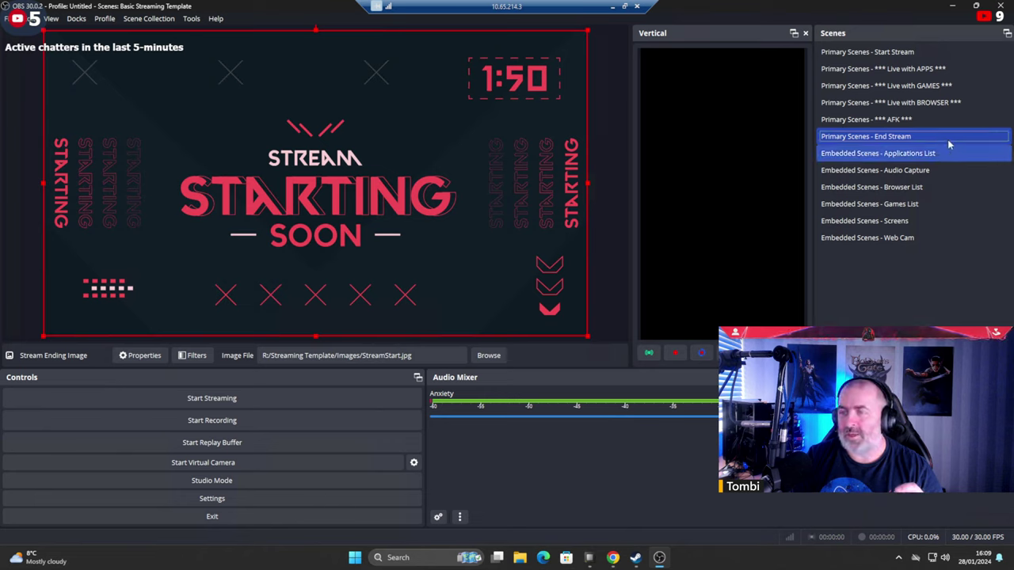
Replace the End Stream ending image with wp9013458.png.
{"action": "left_click", "coordinate": [894, 54]}
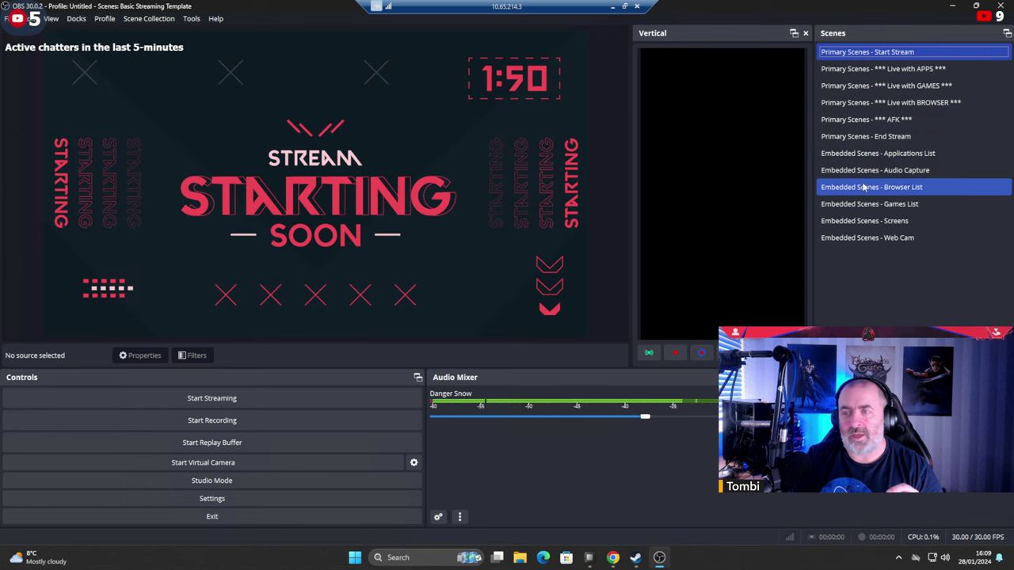
{"action": "left_click", "coordinate": [857, 138]}
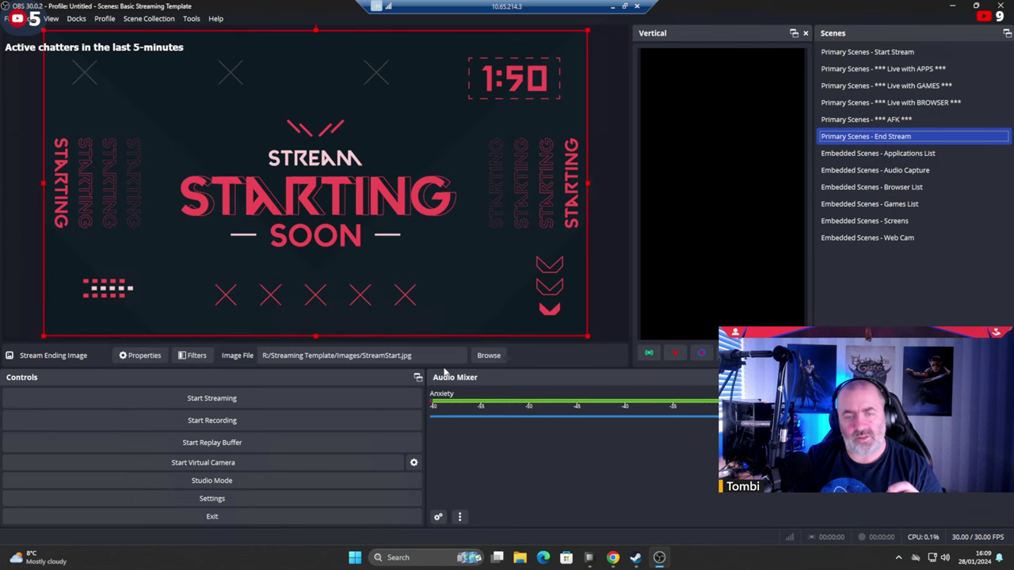
{"action": "left_click", "coordinate": [488, 355]}
{"action": "left_click", "coordinate": [190, 115]}
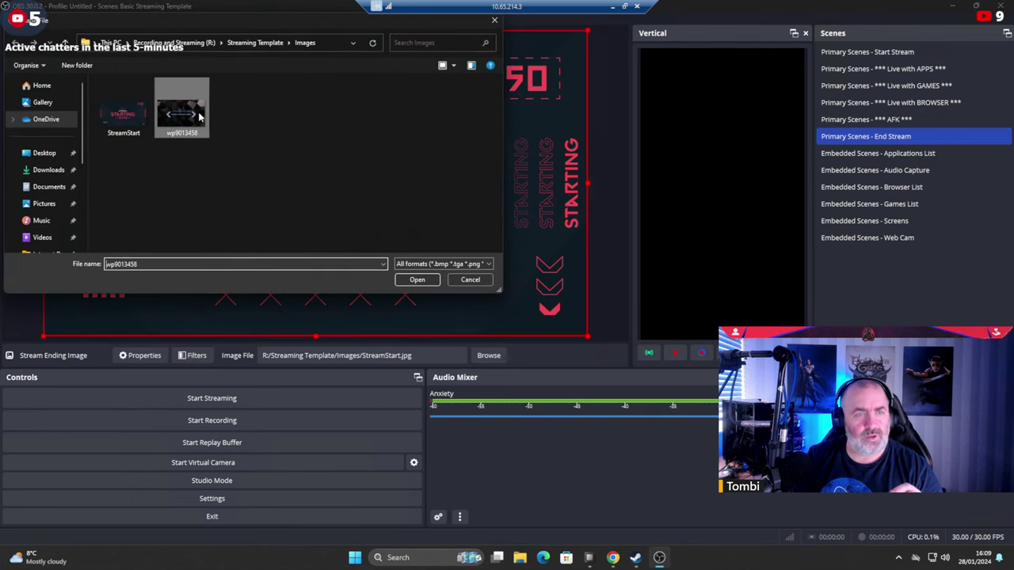
{"action": "double_click", "coordinate": [199, 117]}
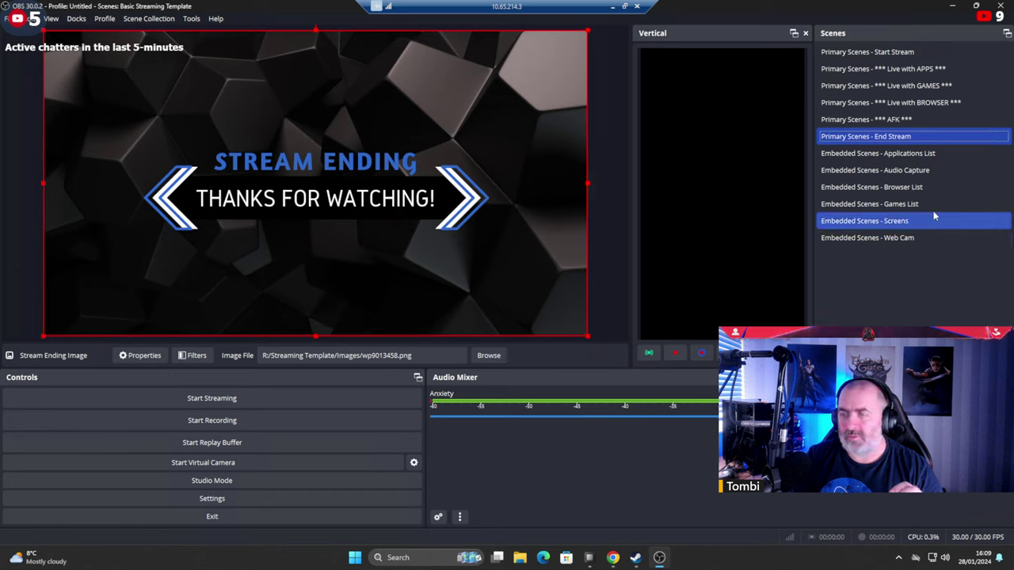
{"action": "left_click_drag", "start_coordinate": [879, 139], "coordinate": [1010, 9]}
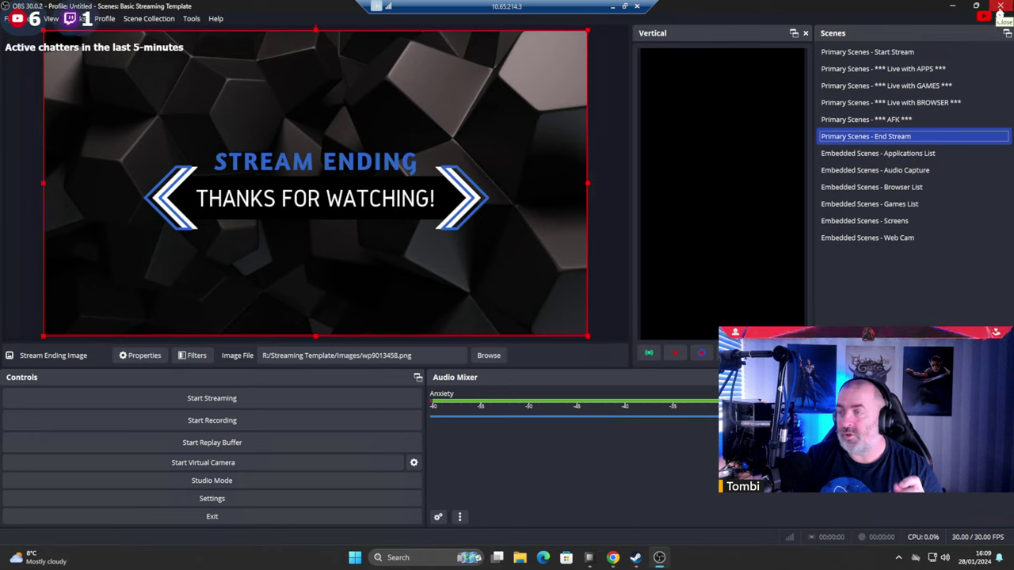
Close OBS, launch 3DMark Demo with admin approval, close Chrome and narrow the hardware monitor.
{"action": "left_click", "coordinate": [1000, 7]}
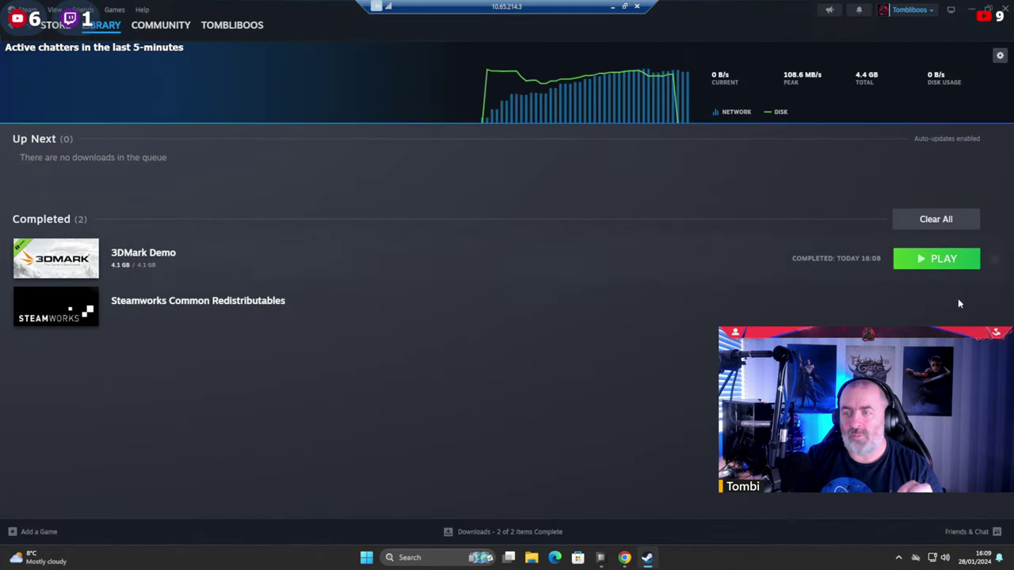
{"action": "left_click", "coordinate": [919, 264]}
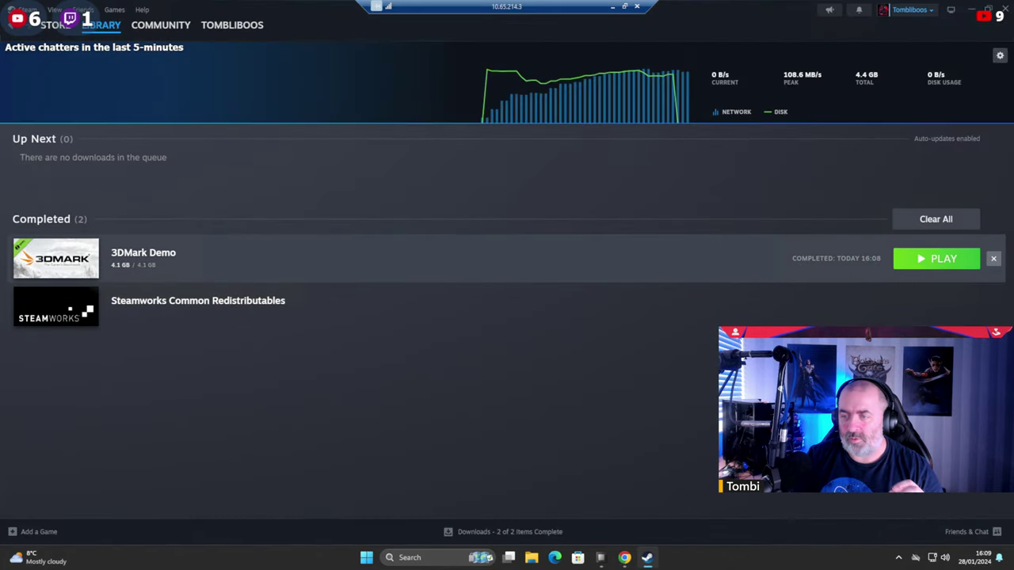
{"action": "left_click", "coordinate": [465, 377]}
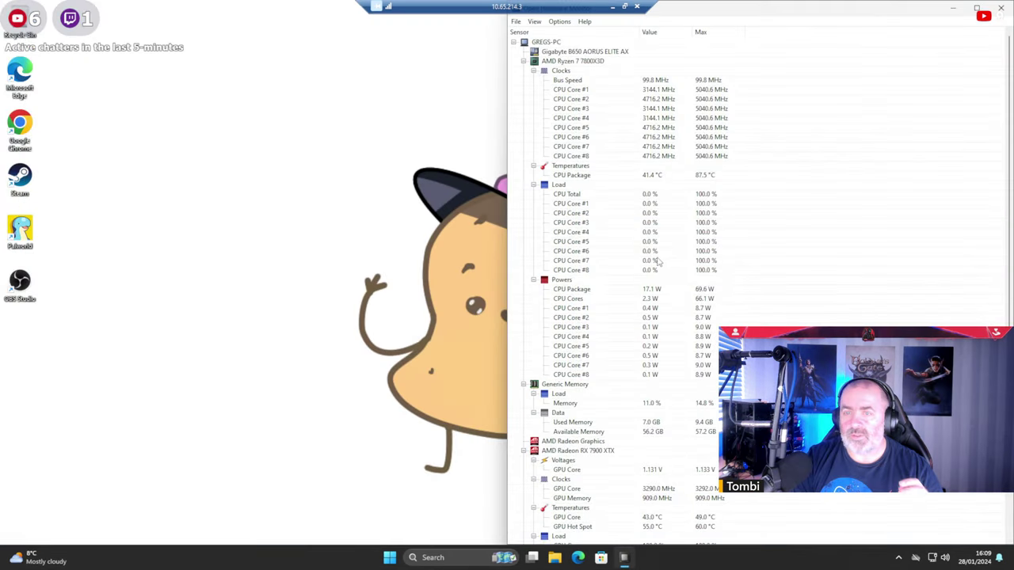
{"action": "left_click", "coordinate": [1002, 10]}
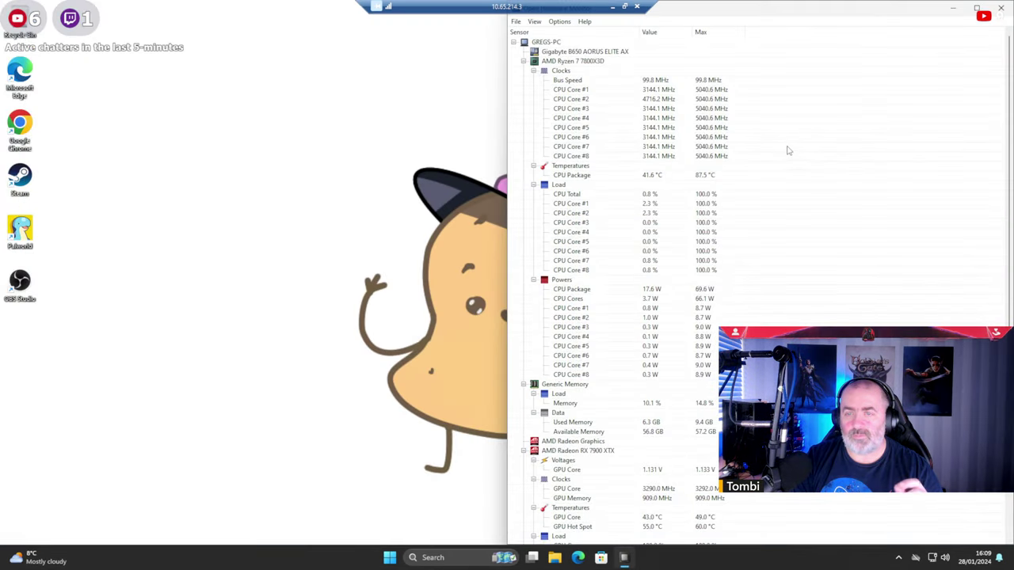
{"action": "left_click_drag", "start_coordinate": [506, 219], "coordinate": [744, 219]}
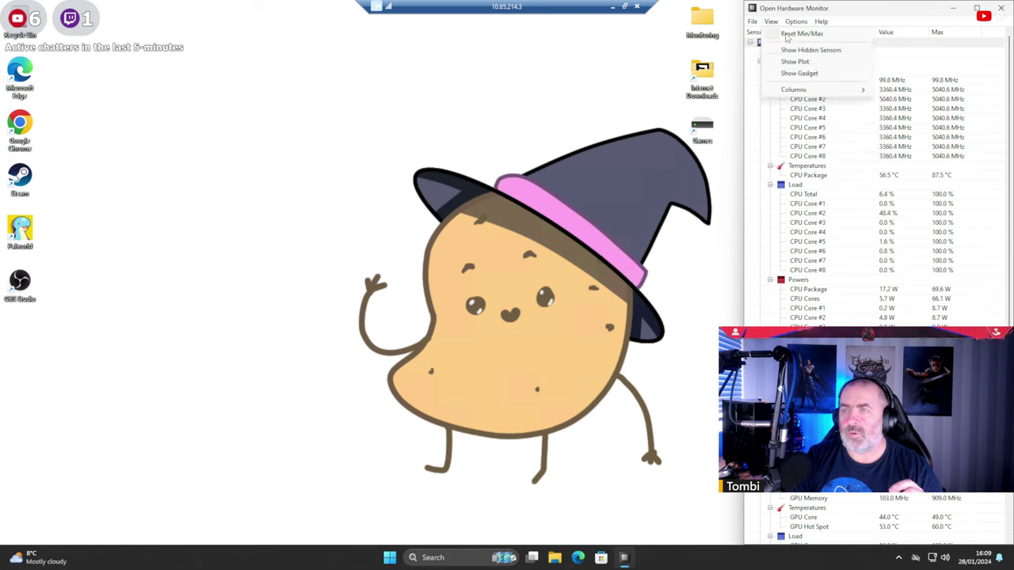
Reset the sensor min/max readings, check the hidden tray icons, then open Steam from its desktop shortcut.
{"action": "left_click", "coordinate": [790, 35]}
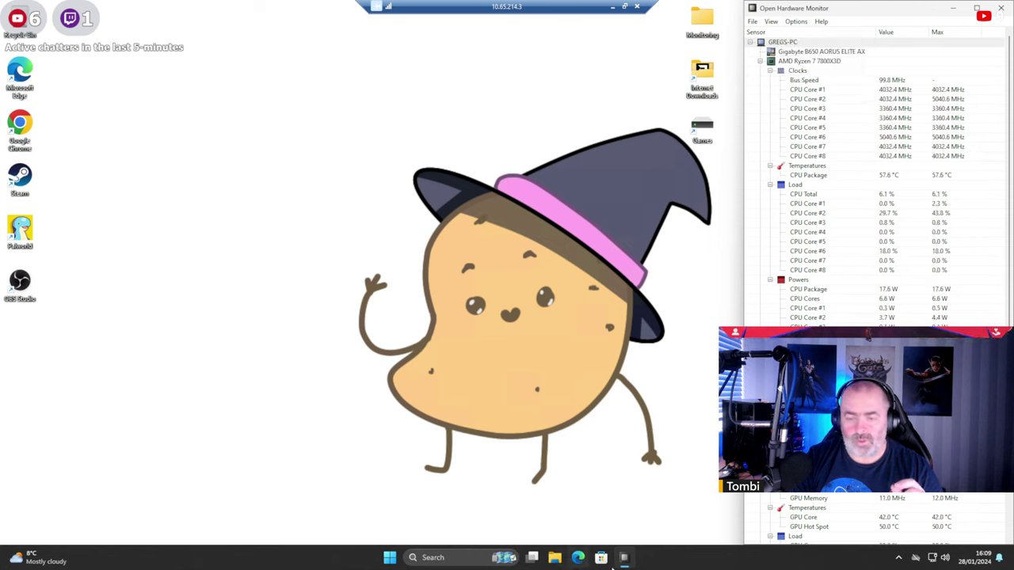
{"action": "left_click", "coordinate": [899, 558]}
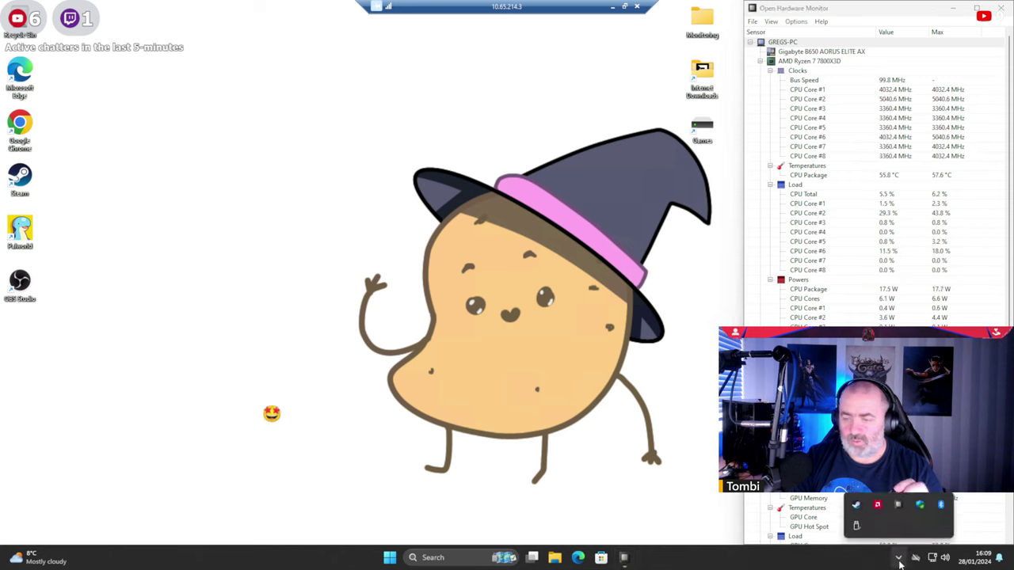
{"action": "left_click", "coordinate": [900, 554]}
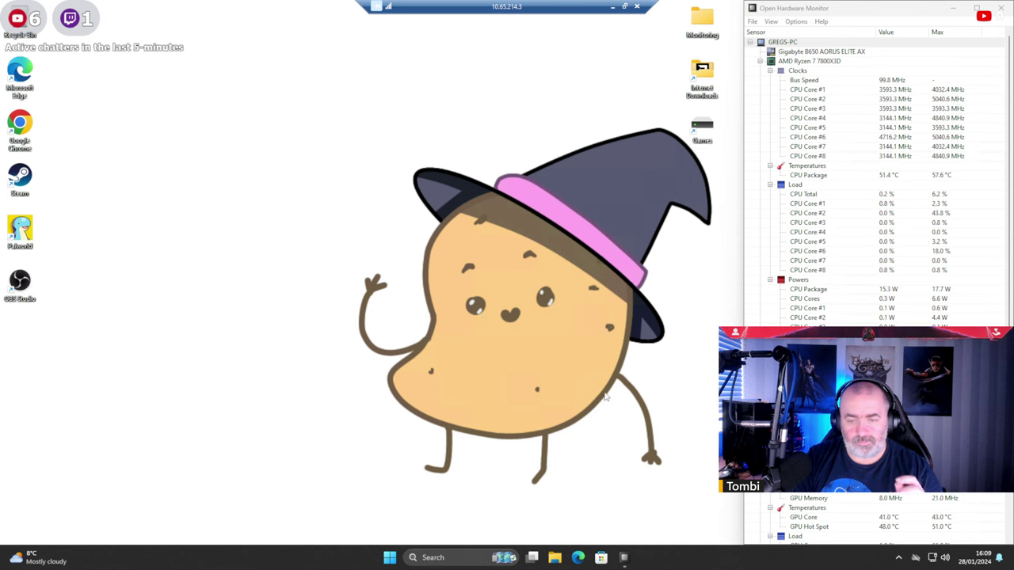
{"action": "double_click", "coordinate": [29, 176]}
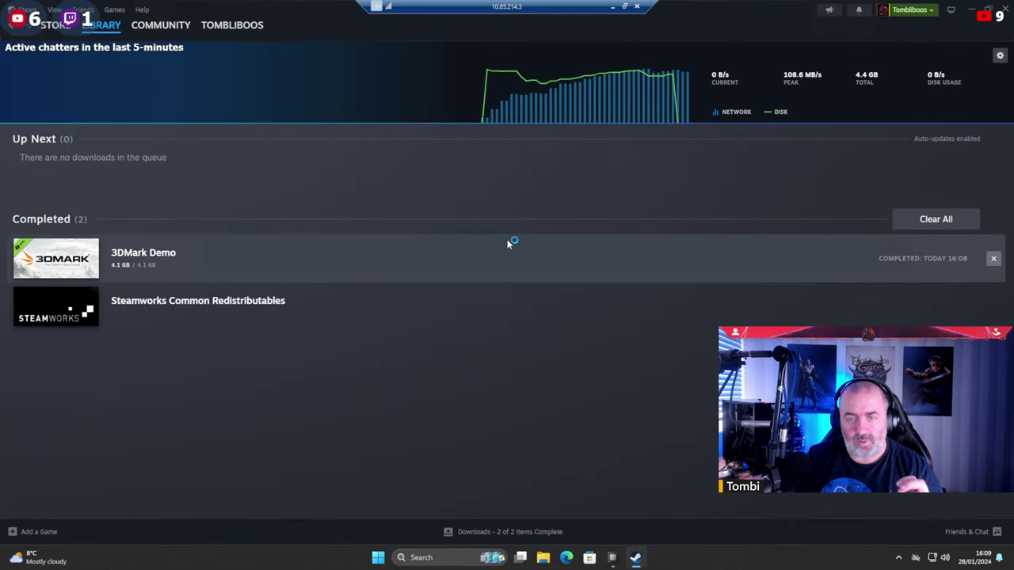
Go to the Steam game library and open the 3DMark Demo page.
{"action": "left_click", "coordinate": [56, 28]}
{"action": "left_click", "coordinate": [83, 9]}
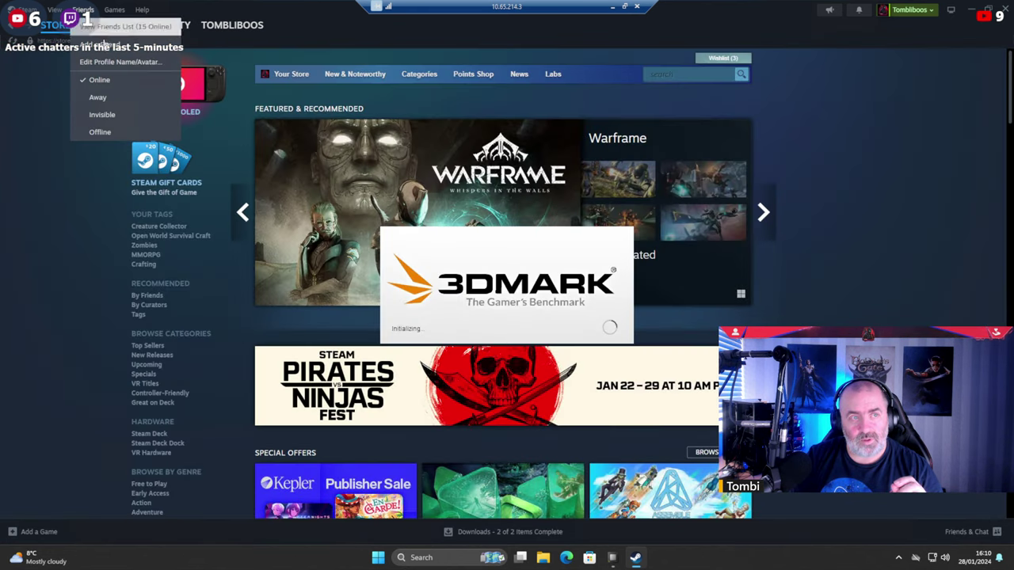
{"action": "left_click", "coordinate": [116, 9]}
{"action": "left_click", "coordinate": [116, 10]}
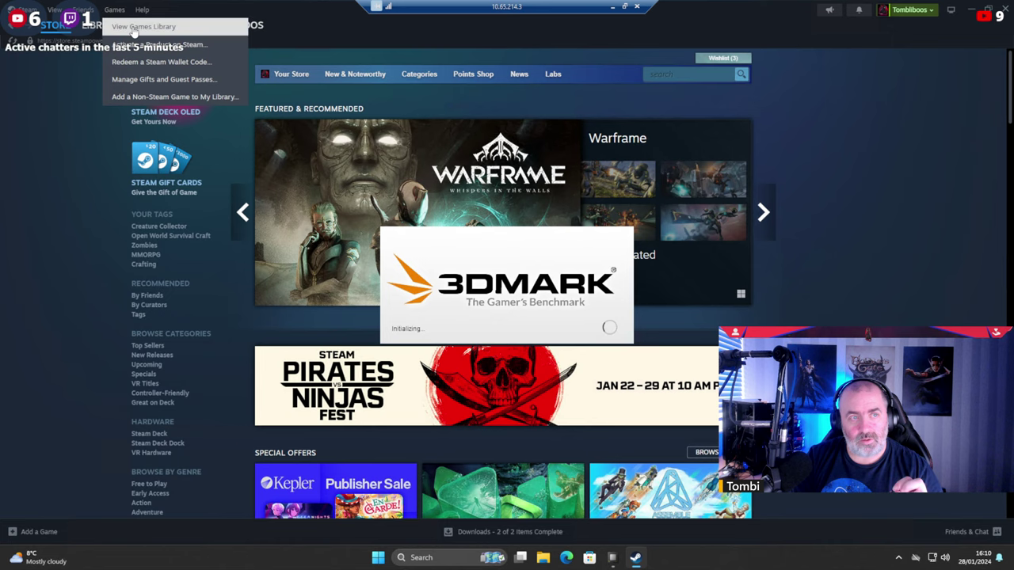
{"action": "left_click", "coordinate": [134, 29]}
{"action": "left_click", "coordinate": [87, 159]}
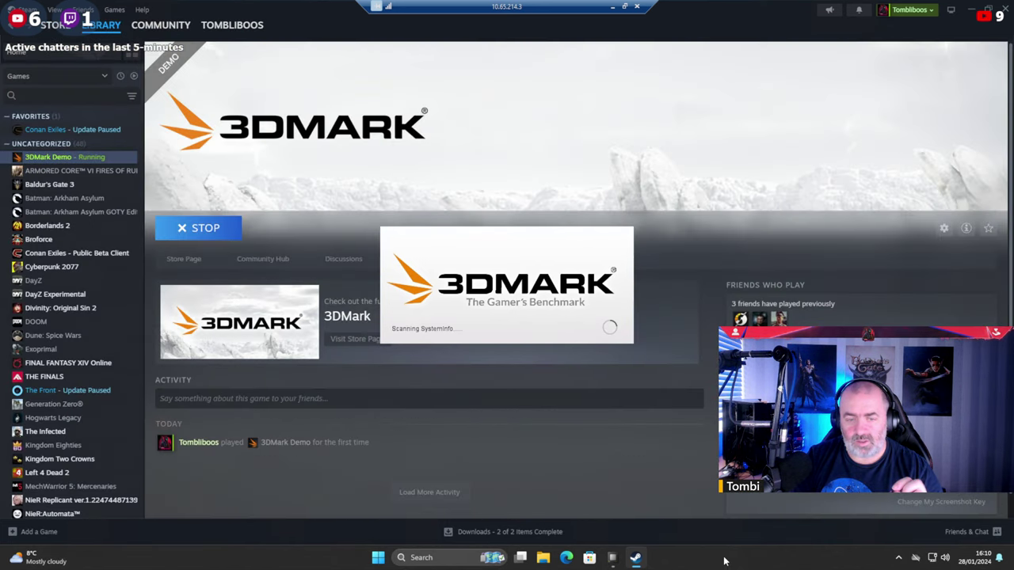
Check the hidden tray apps, then minimise Steam to reveal the 3DMark home screen.
{"action": "left_click", "coordinate": [896, 555]}
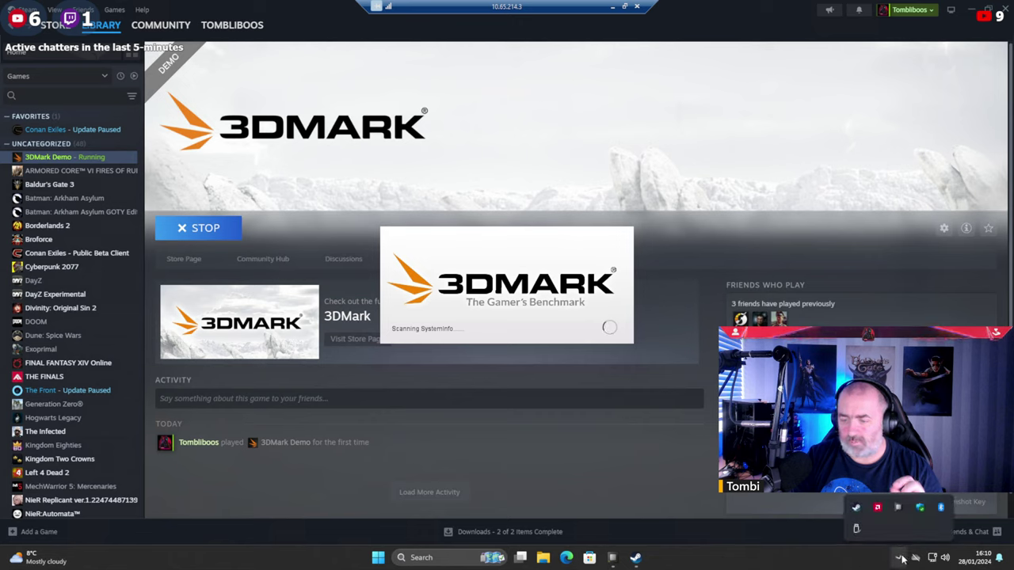
{"action": "left_click", "coordinate": [816, 560]}
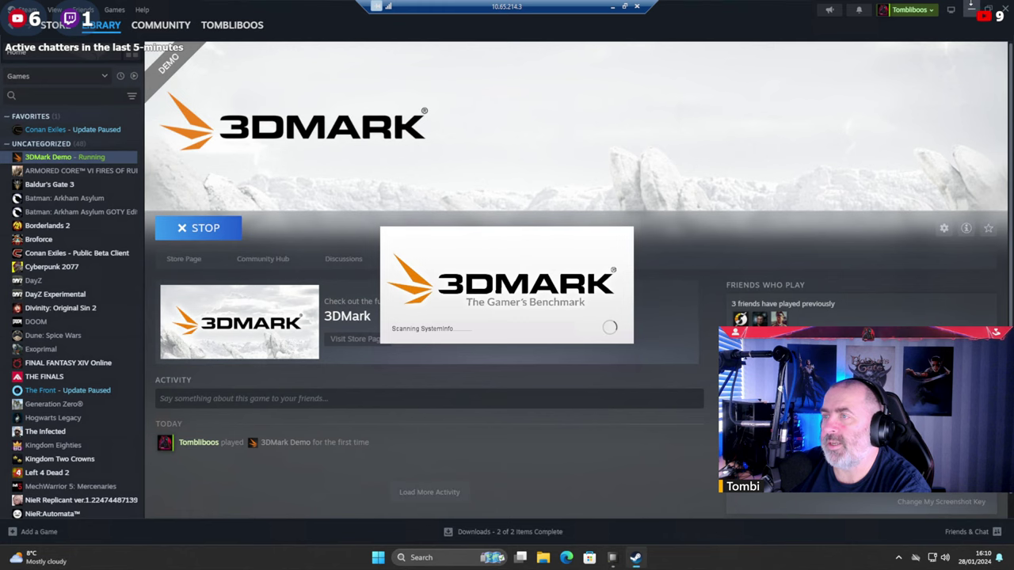
{"action": "left_click", "coordinate": [973, 10]}
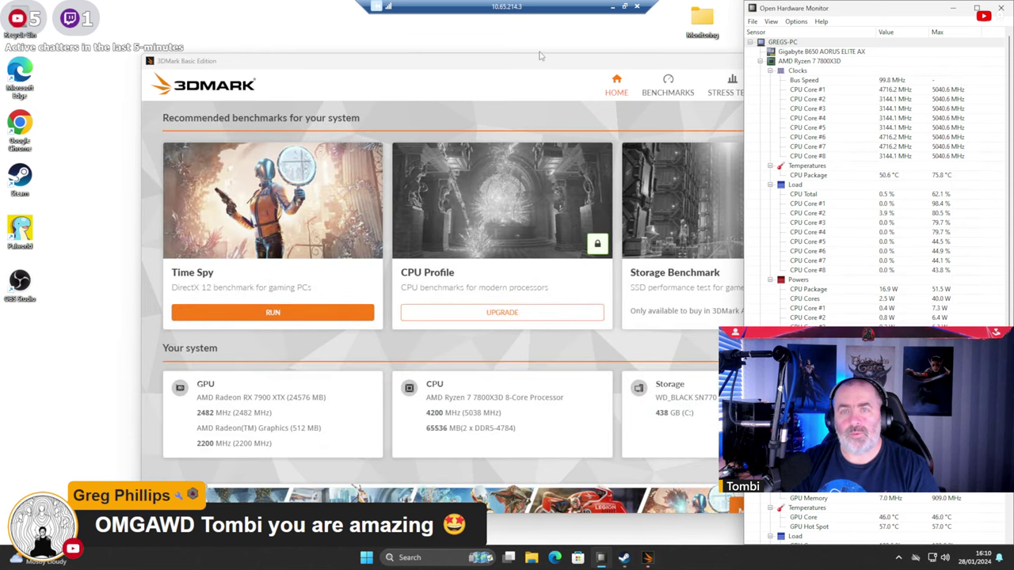
Maximise 3DMark and run Time Spy, then return to the local desktop after it cancels.
{"action": "double_click", "coordinate": [537, 61]}
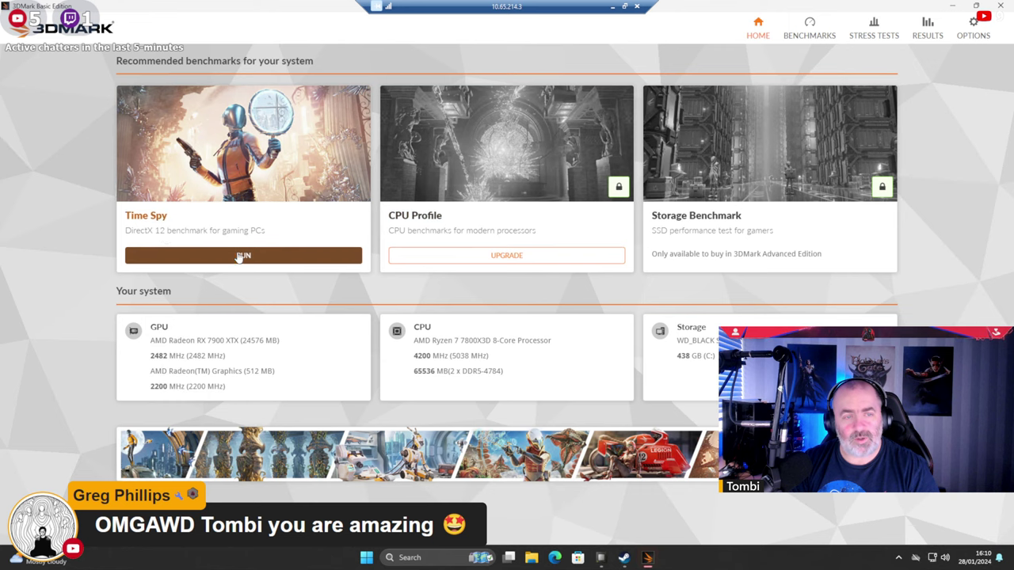
{"action": "left_click", "coordinate": [273, 256]}
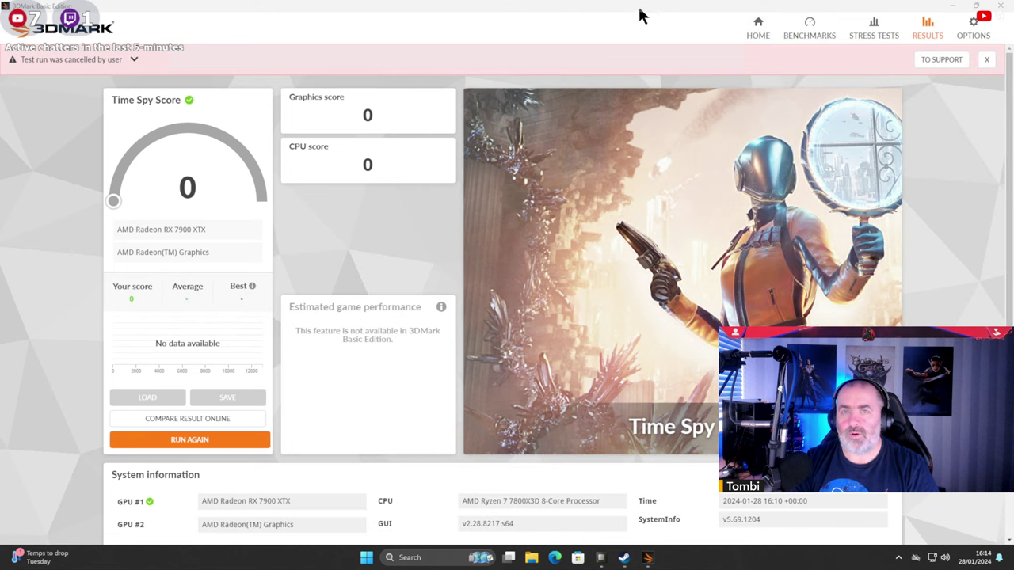
{"action": "left_click", "coordinate": [637, 7]}
Show the remote PC's capture view full-screen and bring up its sign-in screen.
{"action": "left_click", "coordinate": [588, 557]}
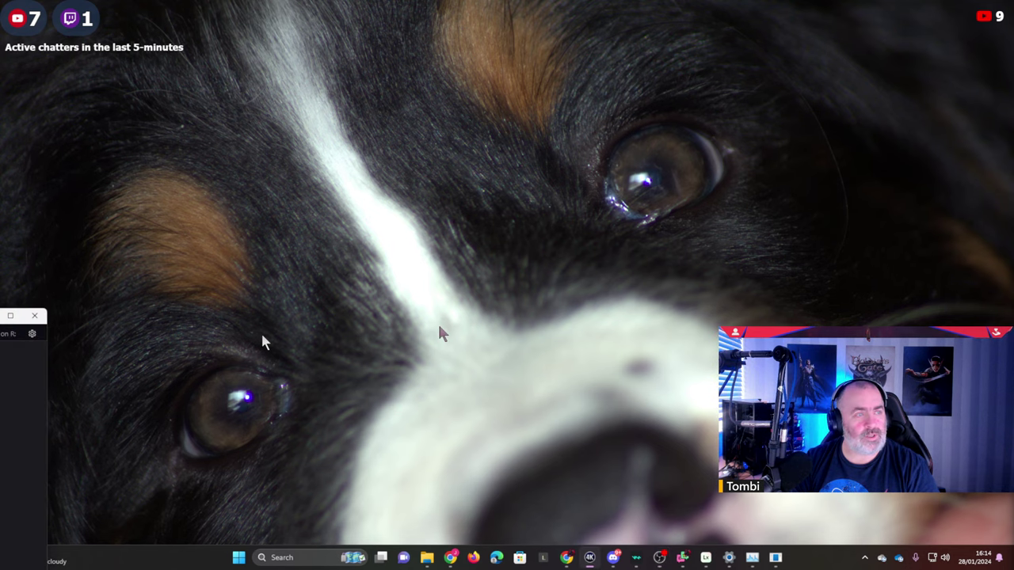
{"action": "left_click", "coordinate": [837, 99]}
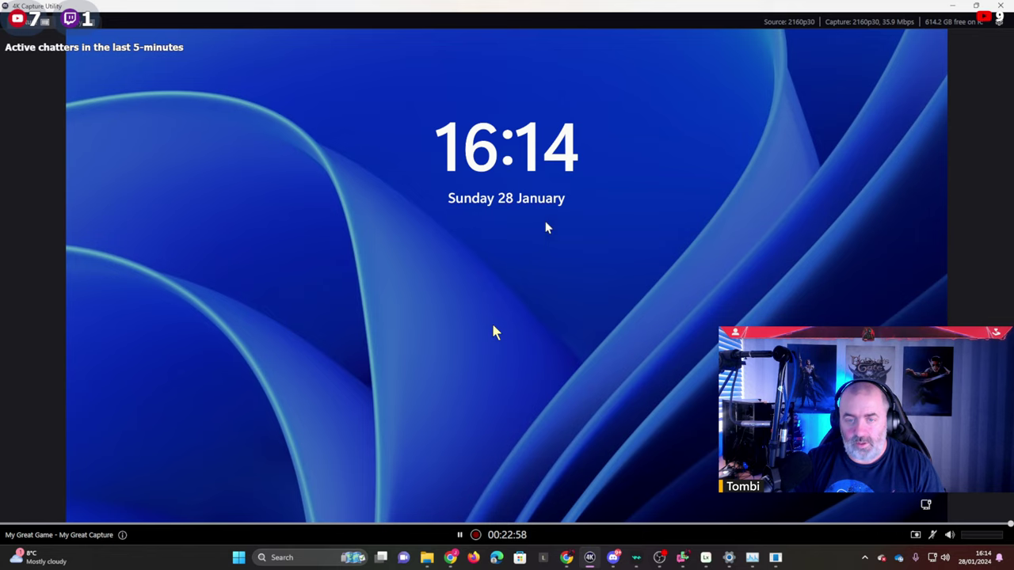
{"action": "left_click", "coordinate": [552, 296]}
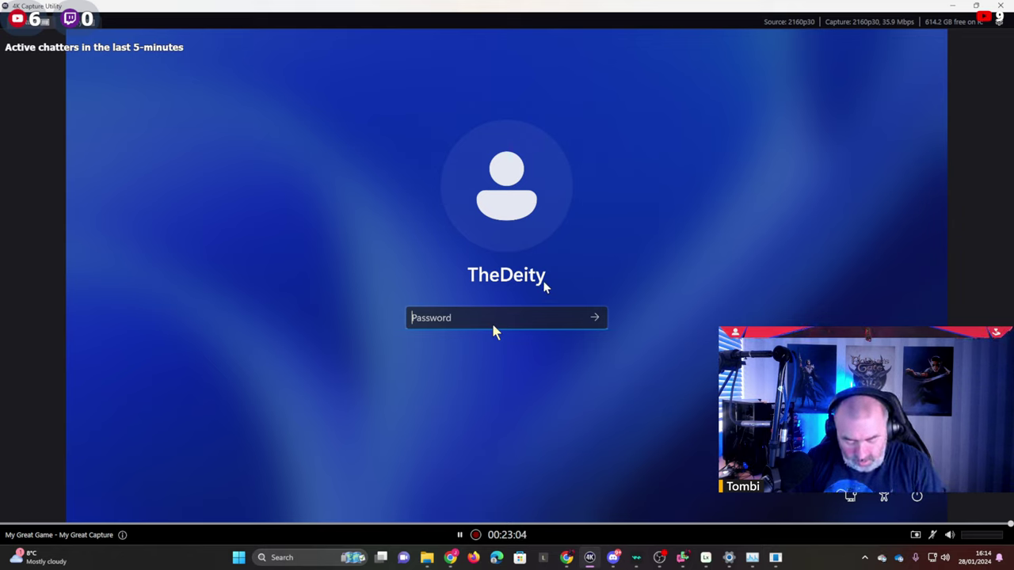
Enter the account password, retrying after an incorrect attempt, to unlock the PC.
{"action": "type", "text": "••••"}
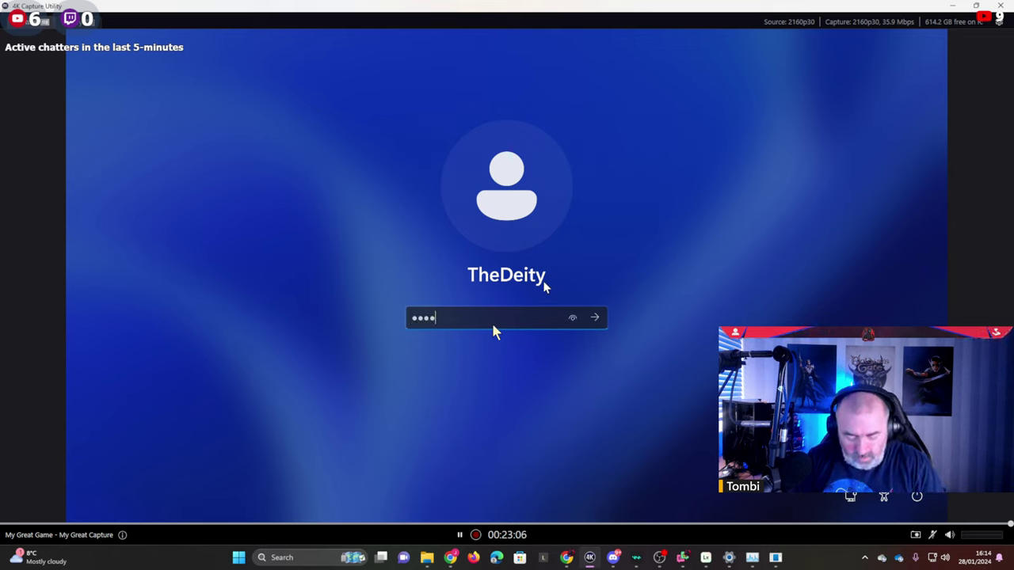
{"action": "type", "text": "•••"}
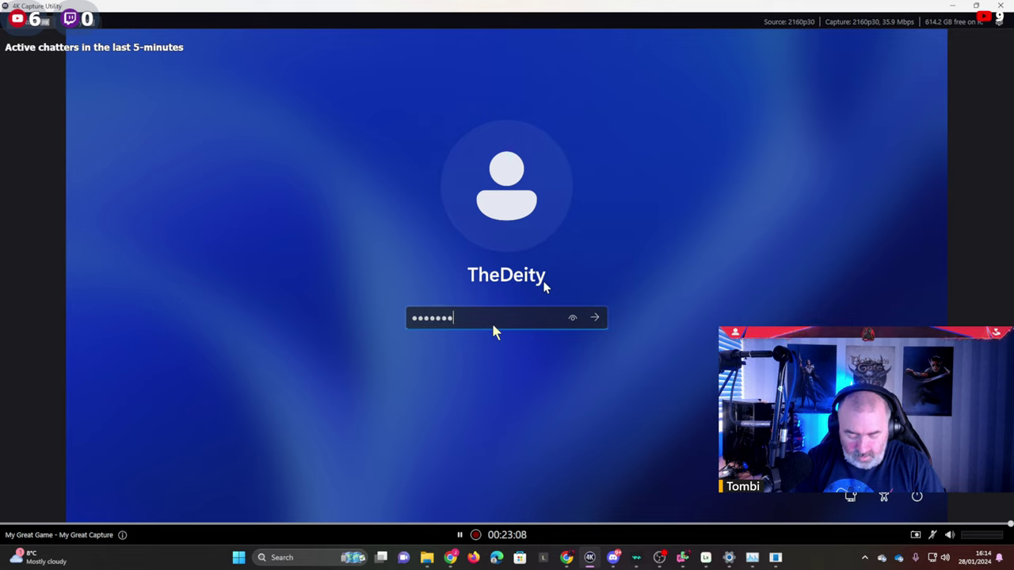
{"action": "type", "text": "•••••"}
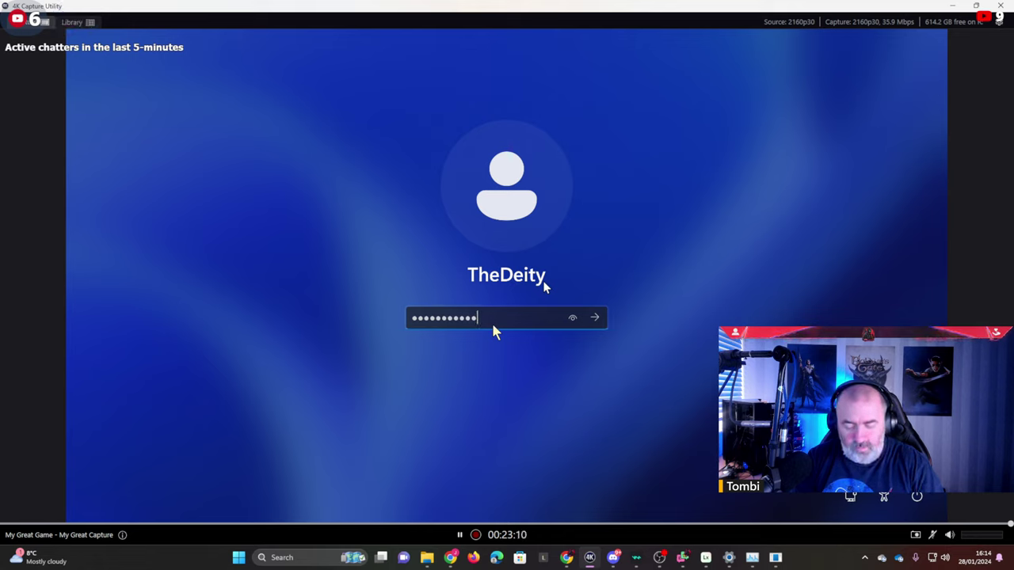
{"action": "type", "text": "•••"}
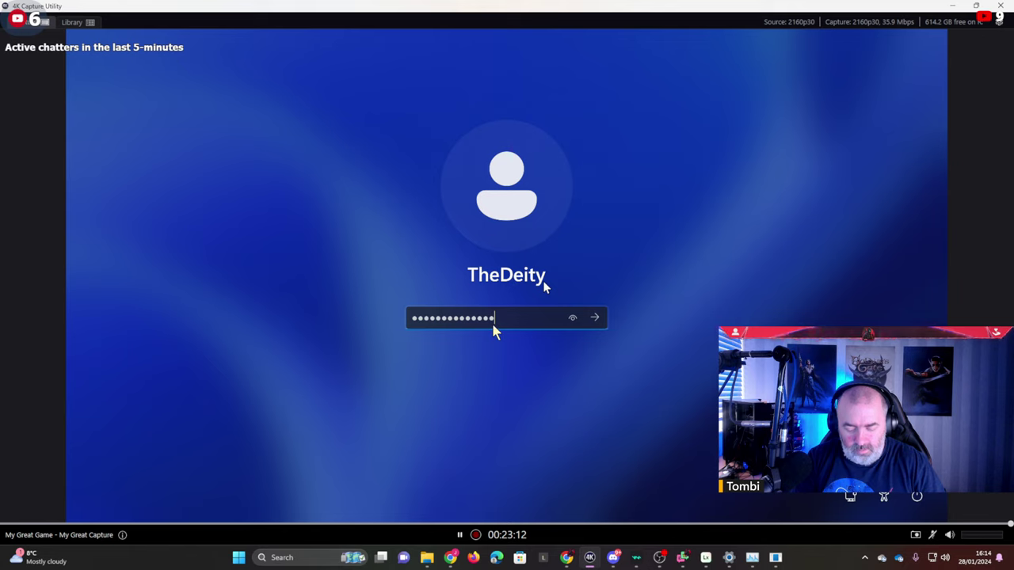
{"action": "key", "text": "Return"}
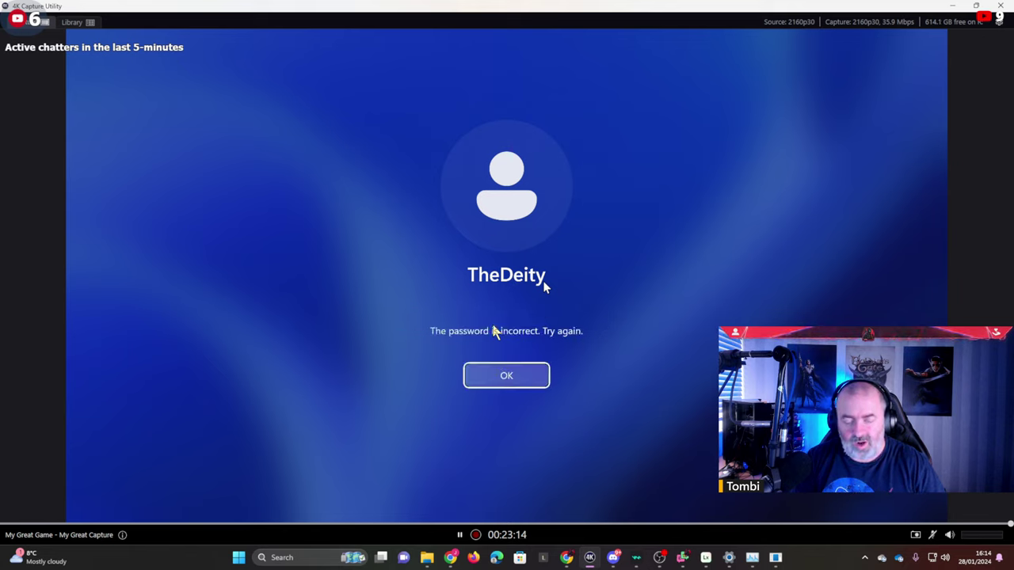
{"action": "key", "text": "Return"}
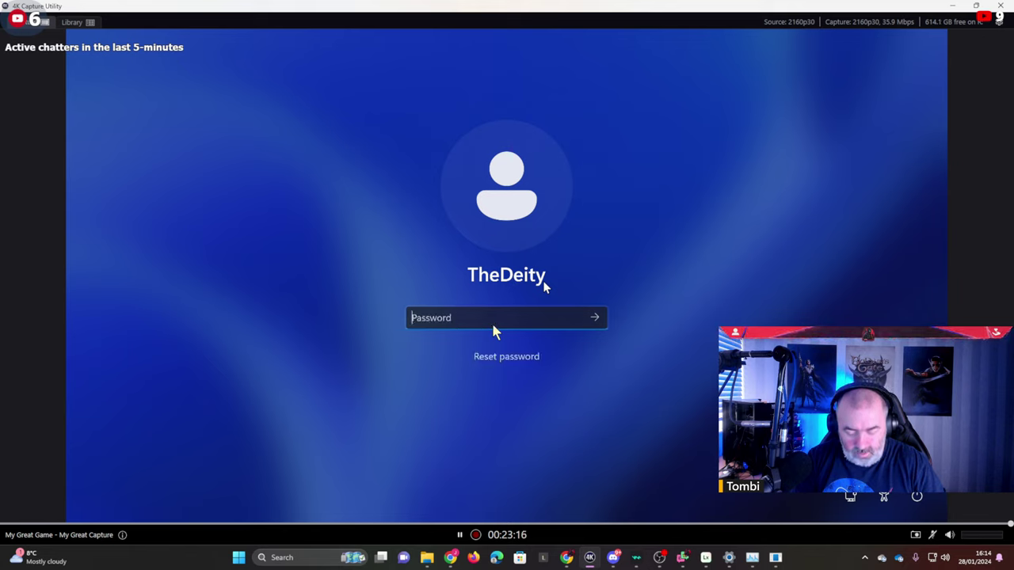
{"action": "type", "text": "•••••••"}
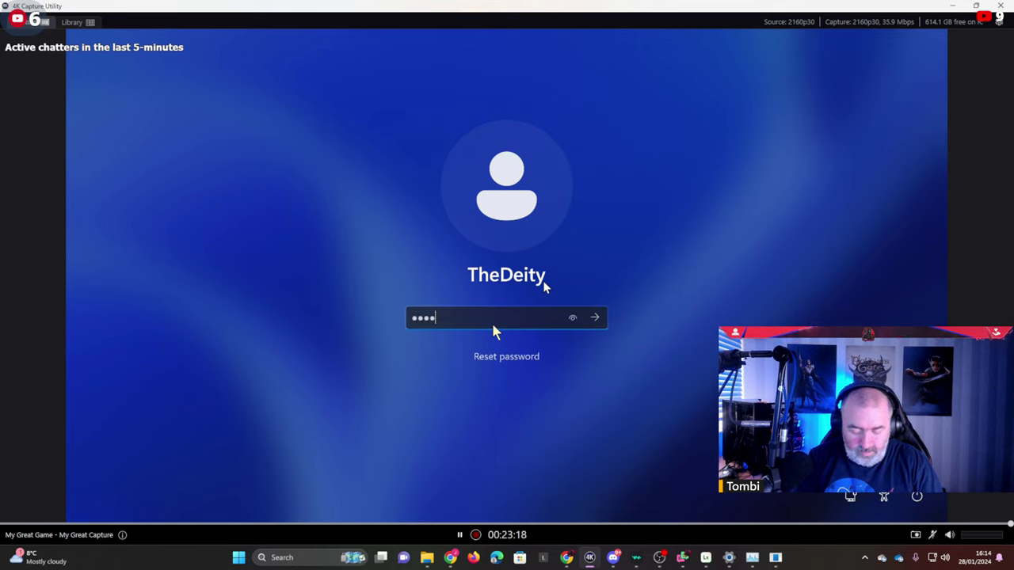
{"action": "type", "text": "•••••"}
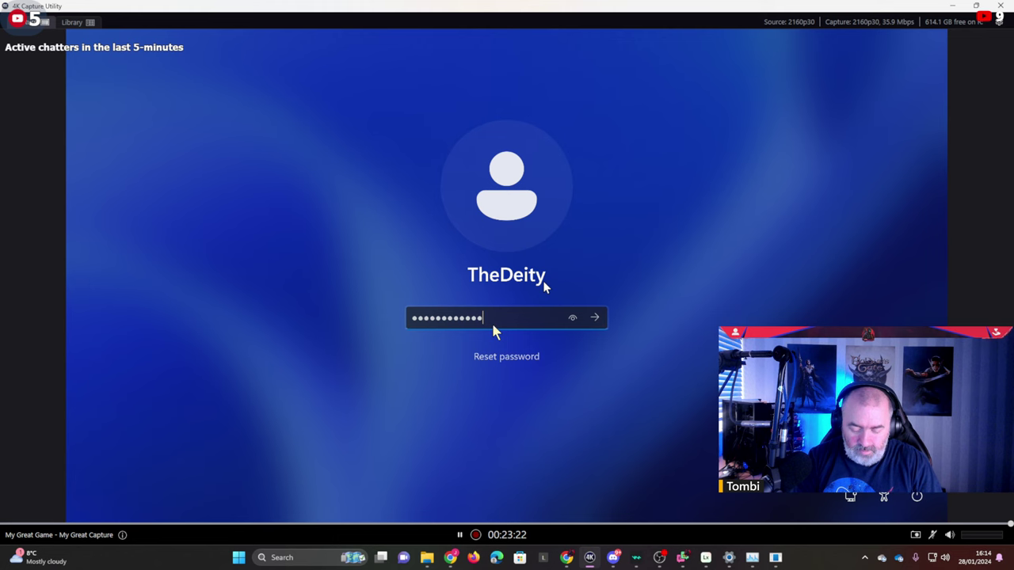
{"action": "type", "text": "••••"}
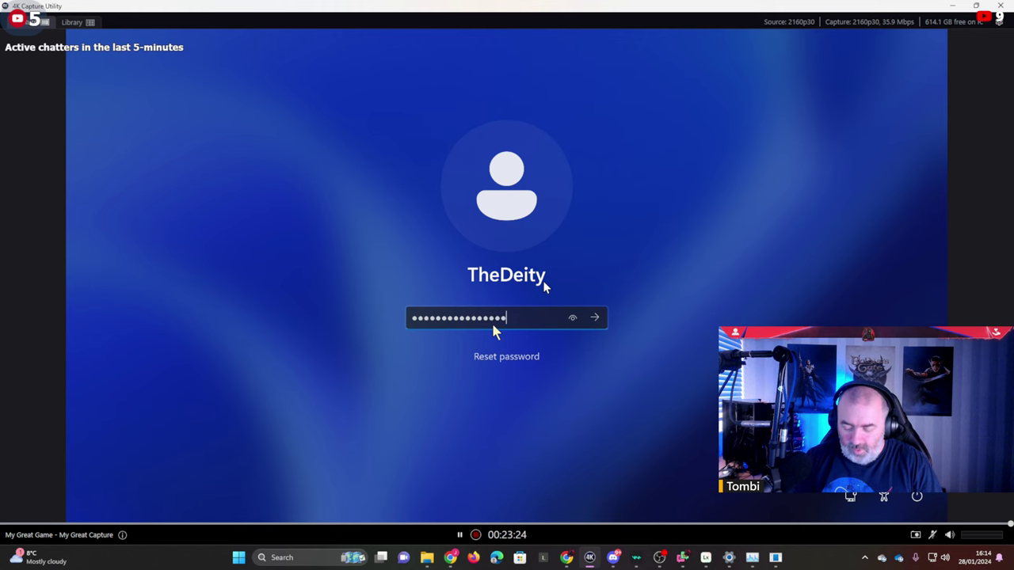
{"action": "key", "text": "Return"}
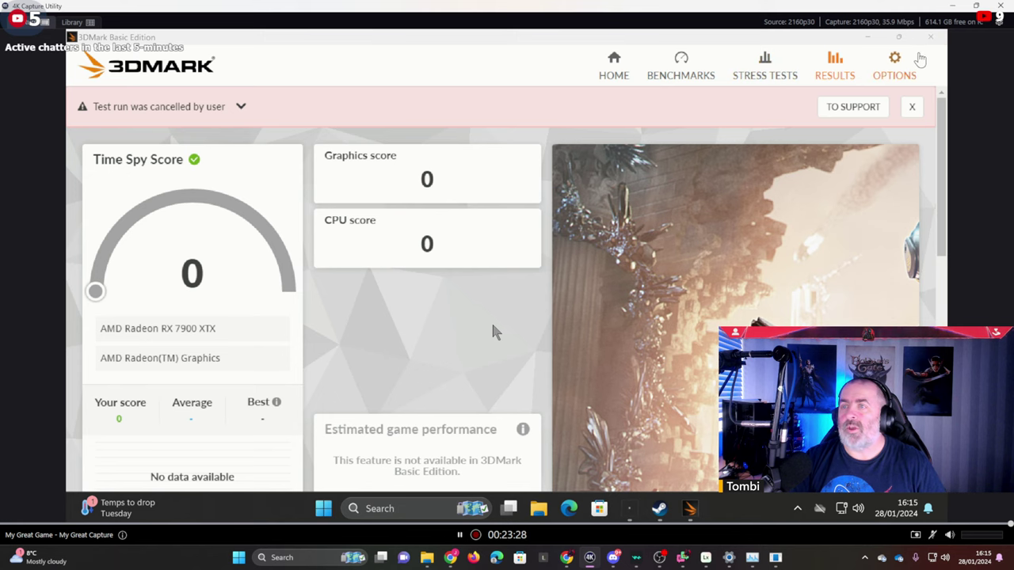
Look over Display settings, tick 'Do not show this message' on the GIGABYTE prompt, and restore 3DMark.
{"action": "left_click", "coordinate": [876, 39]}
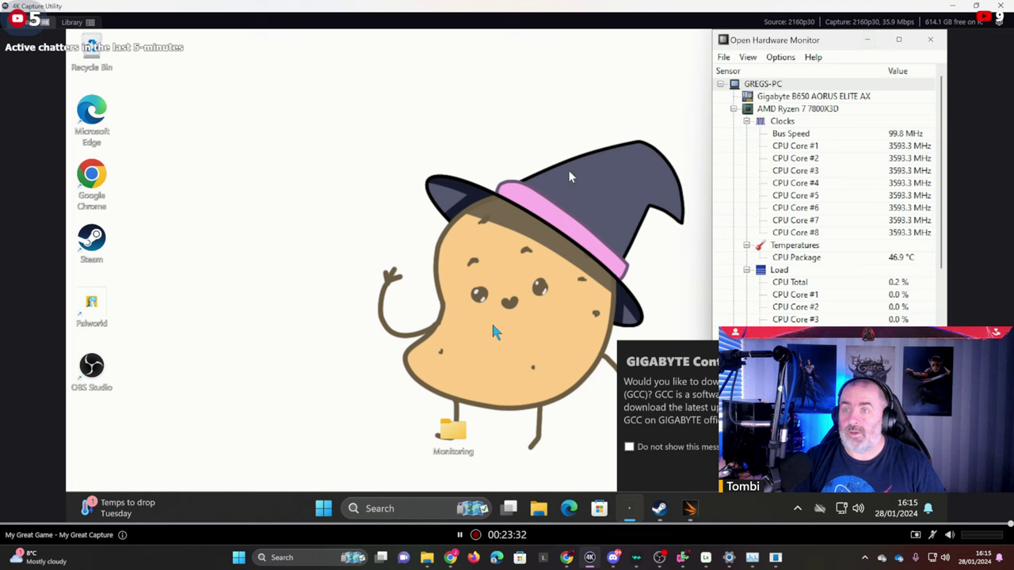
{"action": "right_click", "coordinate": [509, 141]}
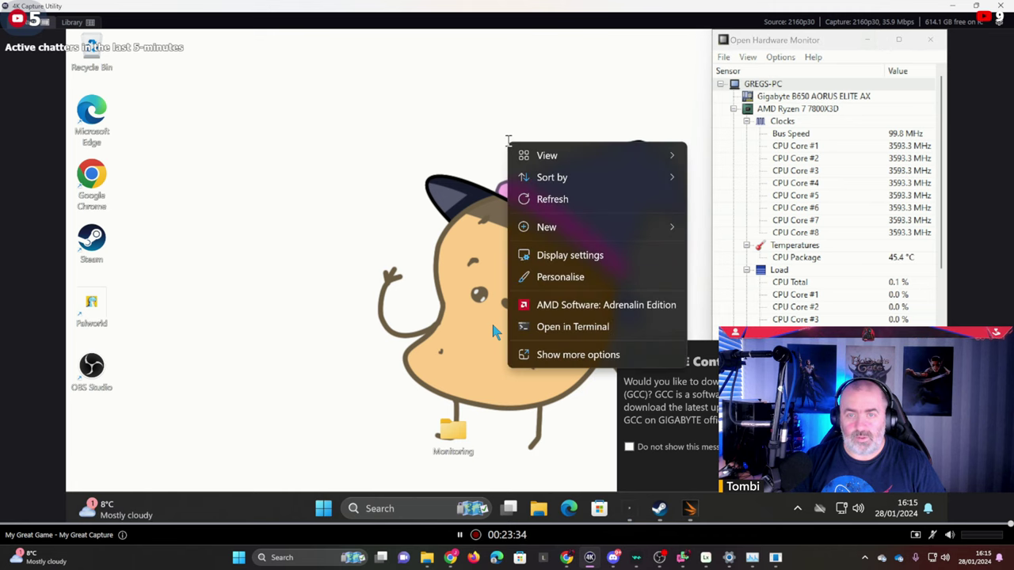
{"action": "left_click", "coordinate": [570, 257]}
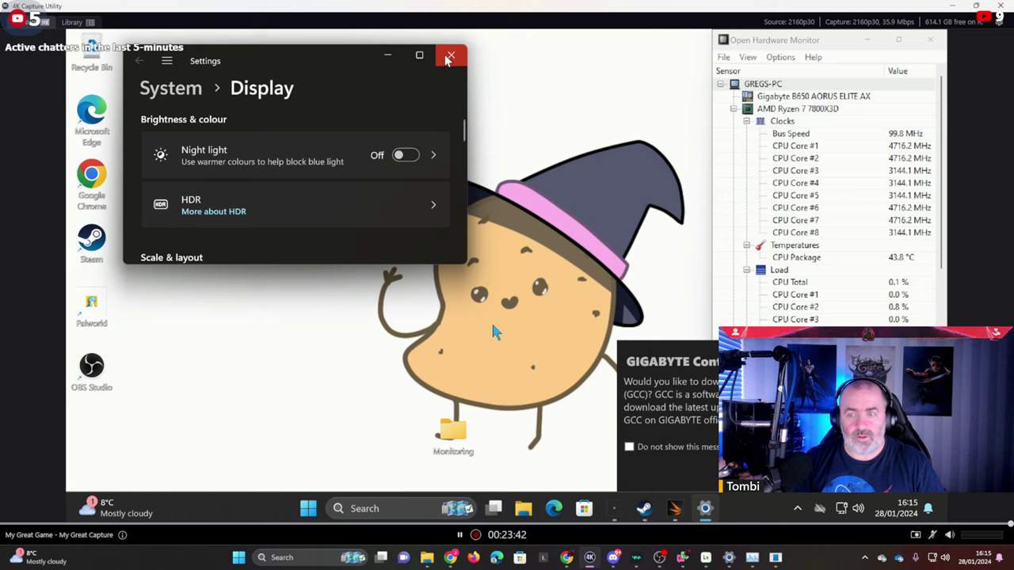
{"action": "left_click", "coordinate": [449, 58]}
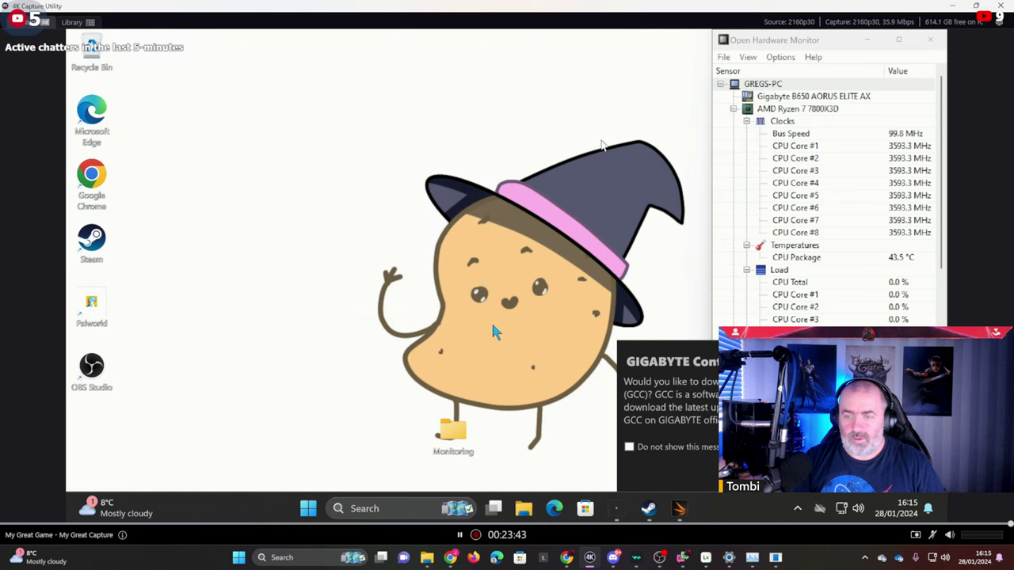
{"action": "left_click", "coordinate": [688, 447]}
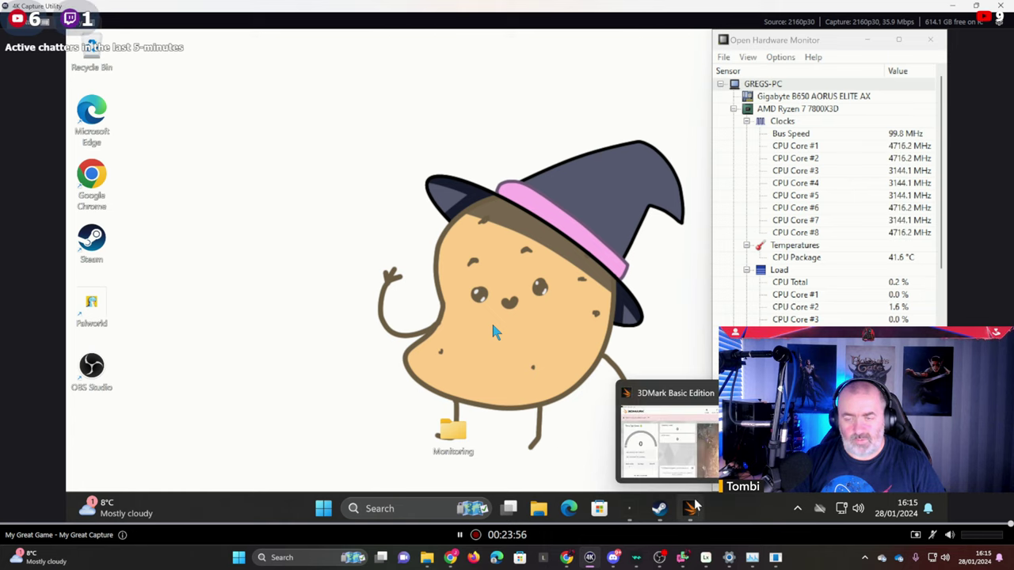
{"action": "left_click", "coordinate": [694, 507]}
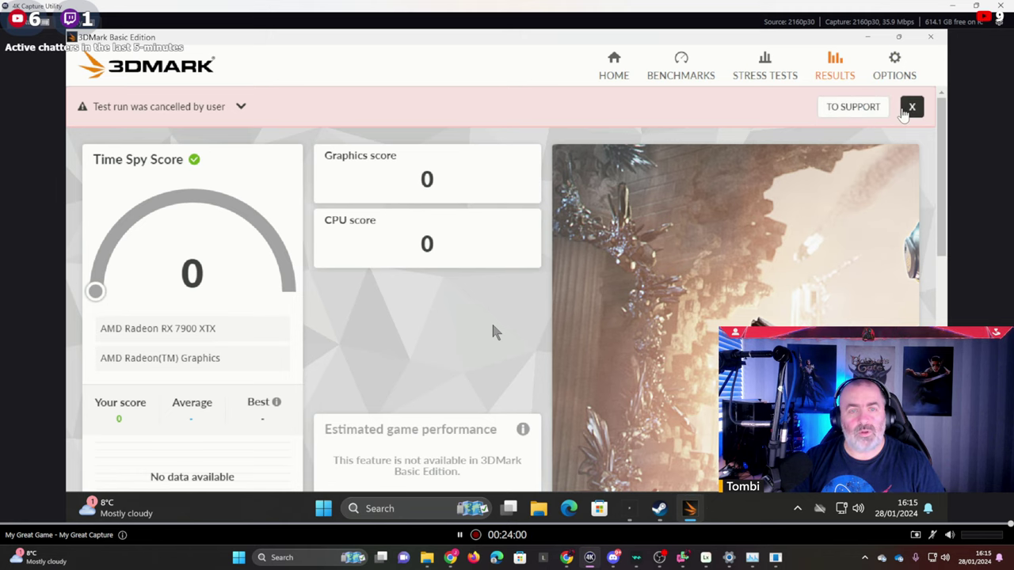
Dismiss the 'Test run was cancelled' banner and rerun Time Spy with RUN AGAIN.
{"action": "left_click", "coordinate": [907, 108]}
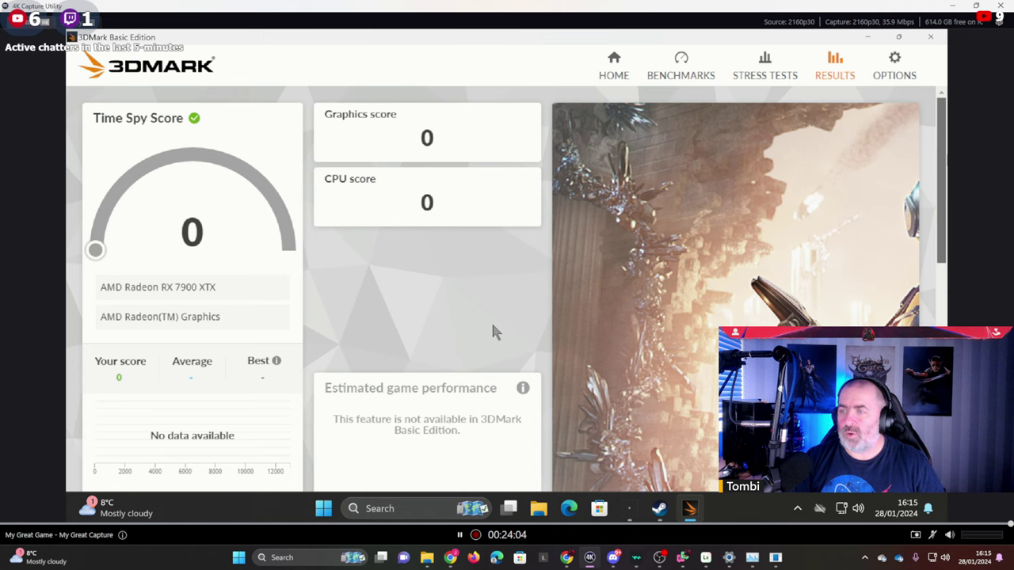
{"action": "scroll", "coordinate": [493, 326], "scroll_direction": "down", "scroll_amount": 4}
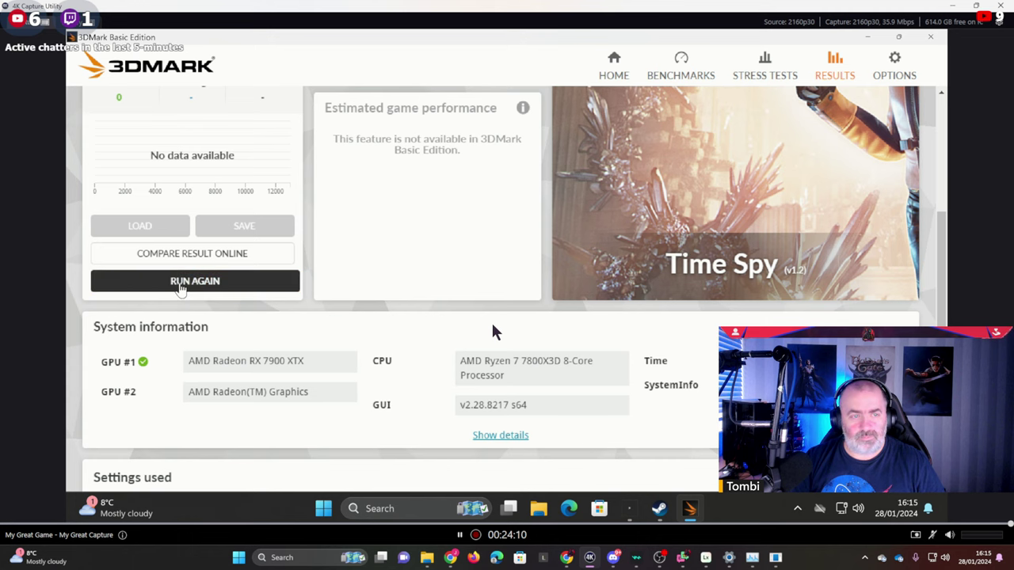
{"action": "left_click", "coordinate": [180, 287]}
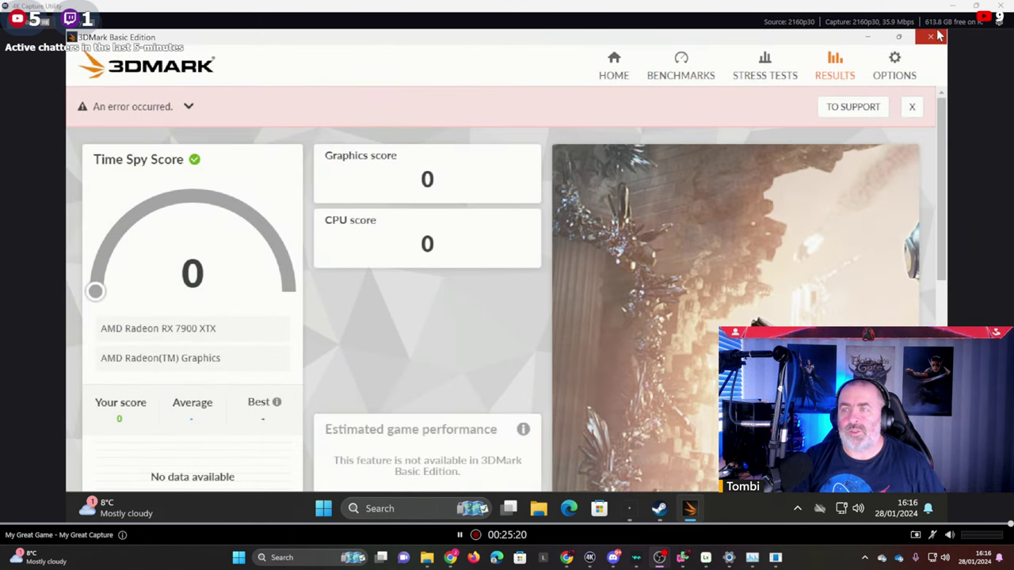
Close 3DMark, relaunch 3DMark Demo from the Steam library, and maximise its window.
{"action": "left_click", "coordinate": [932, 36]}
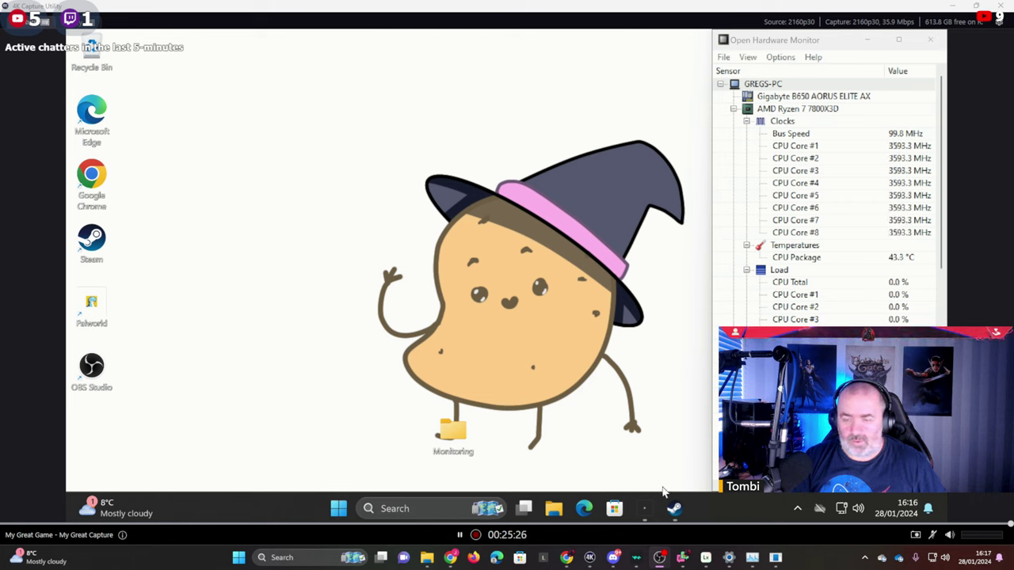
{"action": "mouse_move", "coordinate": [674, 508]}
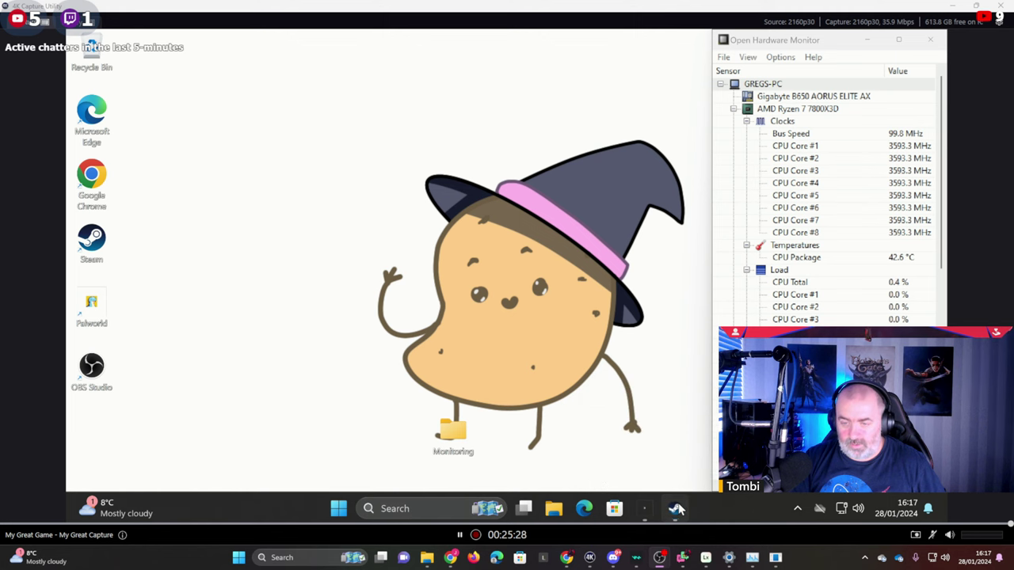
{"action": "left_click", "coordinate": [661, 435]}
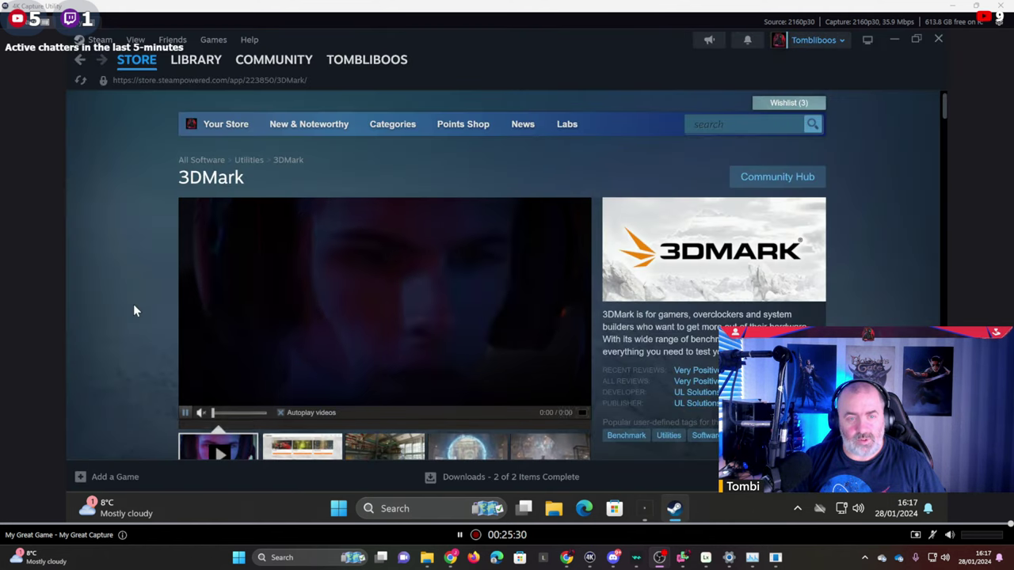
{"action": "mouse_move", "coordinate": [141, 62]}
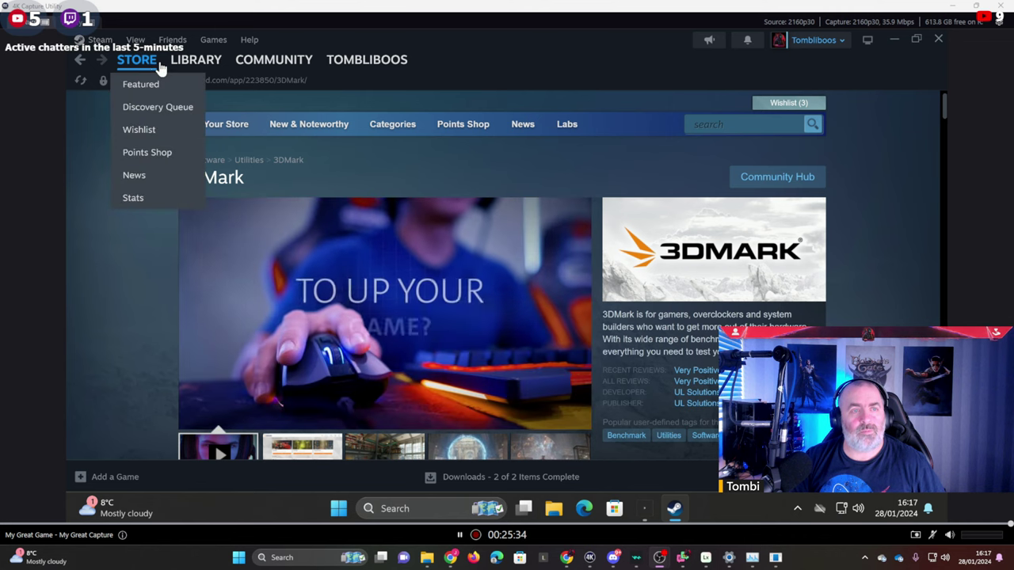
{"action": "left_click", "coordinate": [176, 66]}
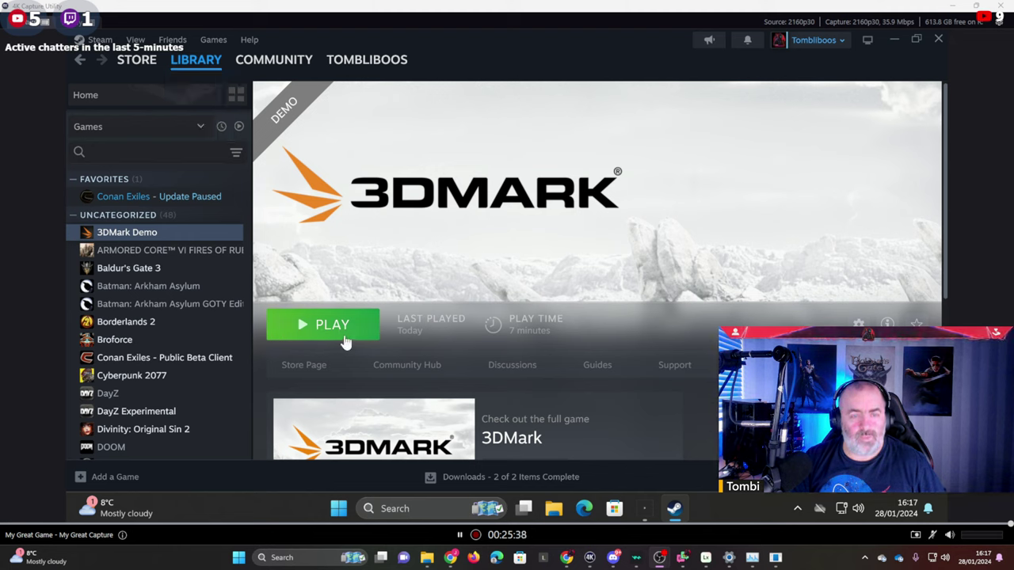
{"action": "left_click", "coordinate": [343, 333]}
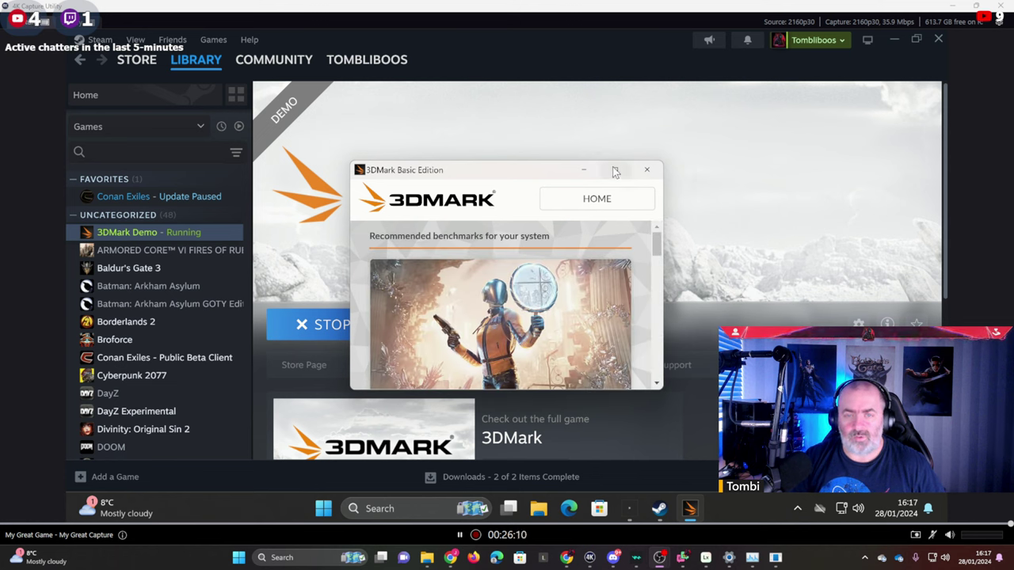
{"action": "mouse_move", "coordinate": [623, 171]}
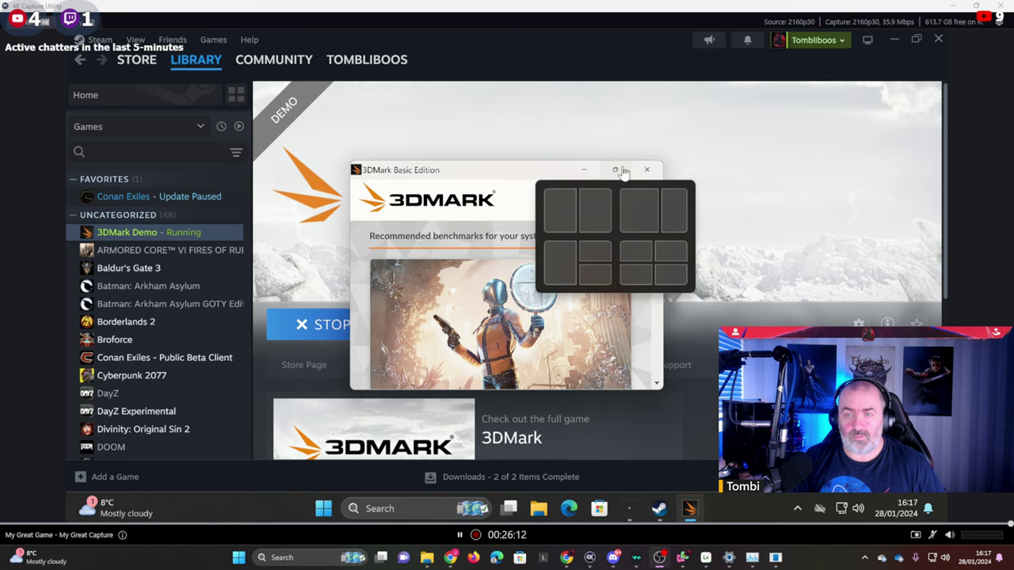
{"action": "left_click", "coordinate": [623, 171]}
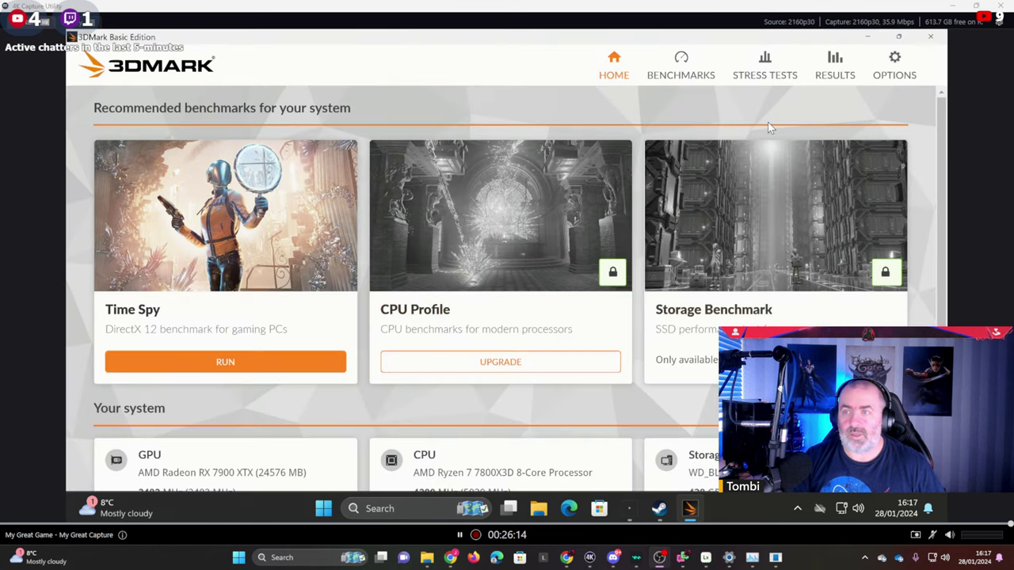
{"action": "left_click", "coordinate": [895, 65]}
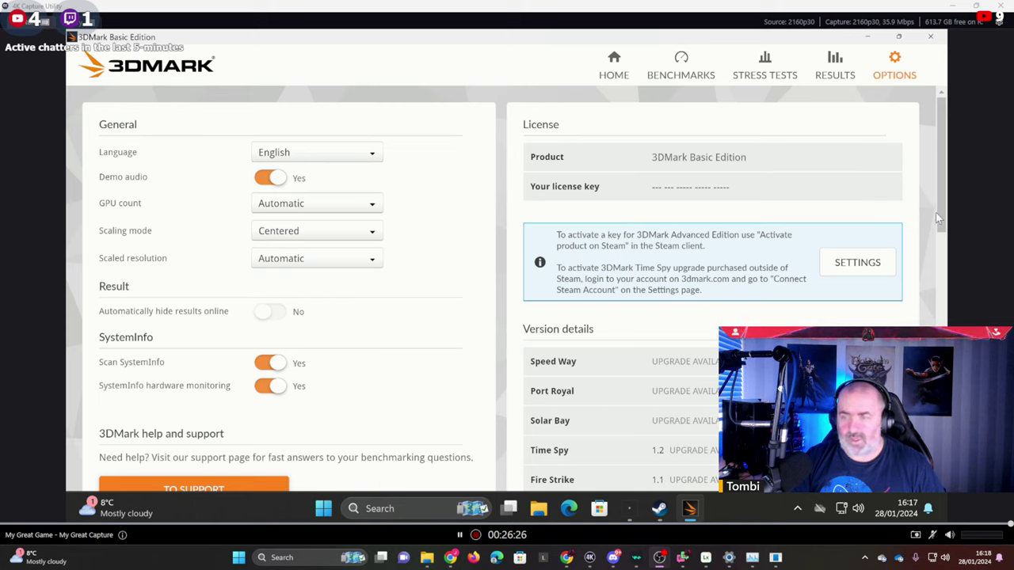
{"action": "left_click_drag", "start_coordinate": [945, 221], "coordinate": [896, 95]}
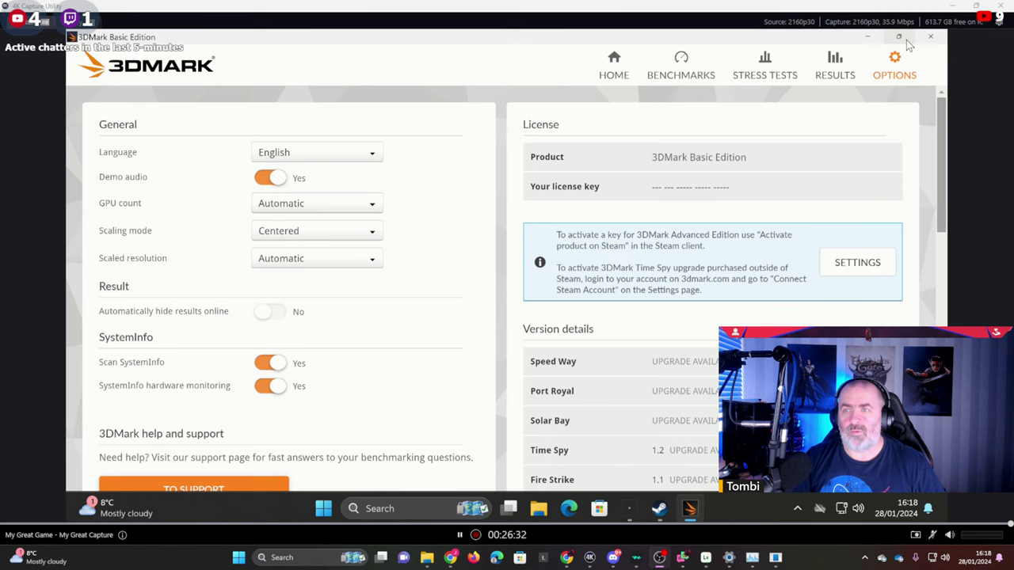
{"action": "left_click", "coordinate": [681, 65]}
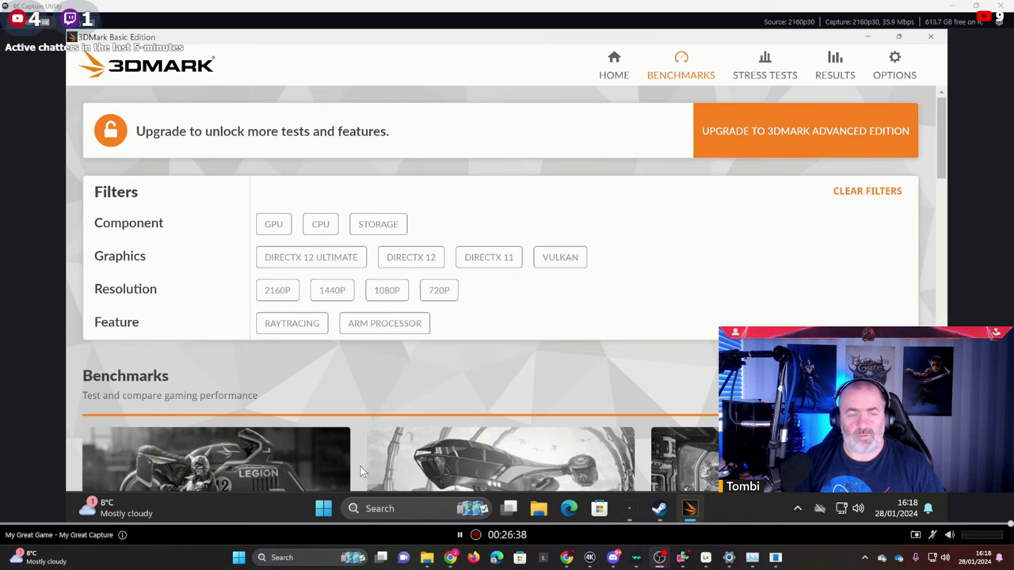
{"action": "left_click", "coordinate": [612, 66]}
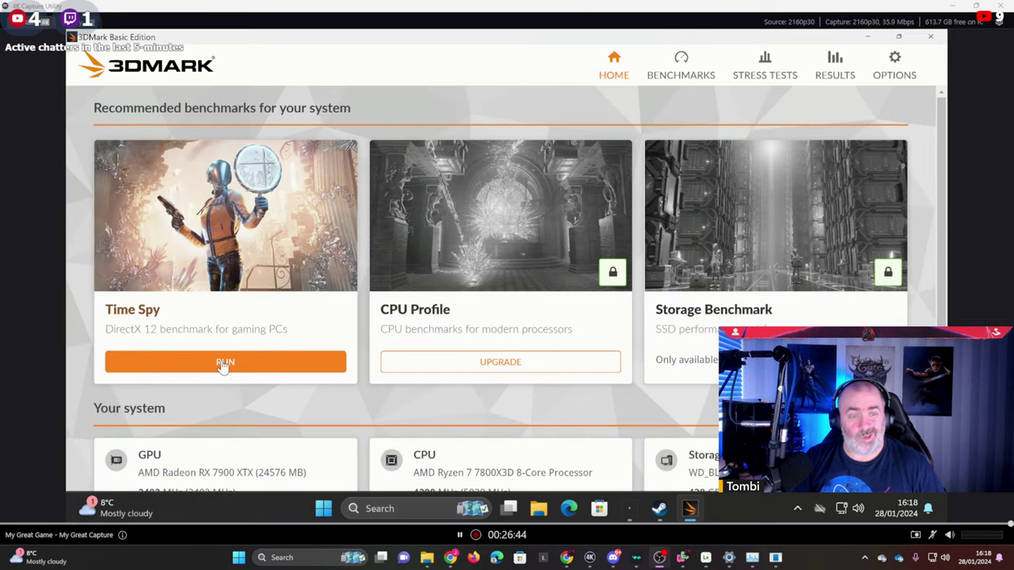
Launch Time Spy with RUN on the 3DMark Home page card.
{"action": "left_click", "coordinate": [233, 360]}
{"action": "left_click", "coordinate": [221, 358]}
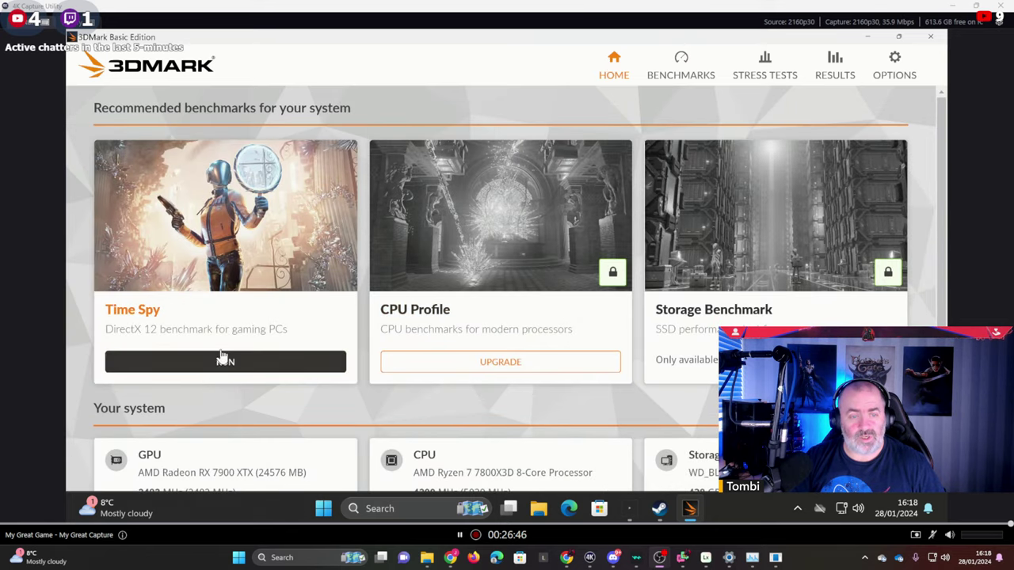
{"action": "left_click", "coordinate": [222, 370]}
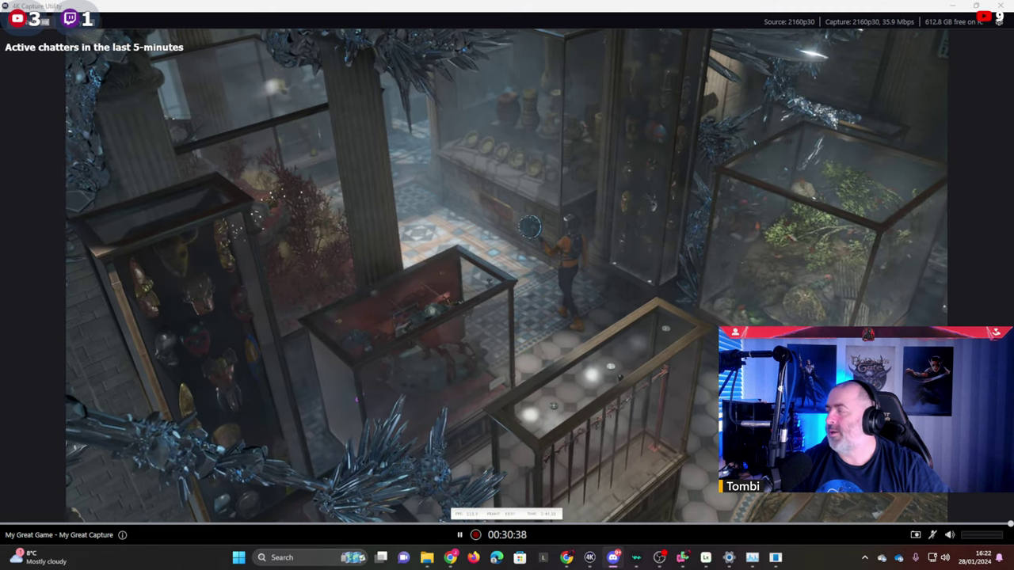
{"action": "left_click_drag", "start_coordinate": [1013, 252], "coordinate": [282, 252]}
{"action": "double_click", "coordinate": [281, 252]}
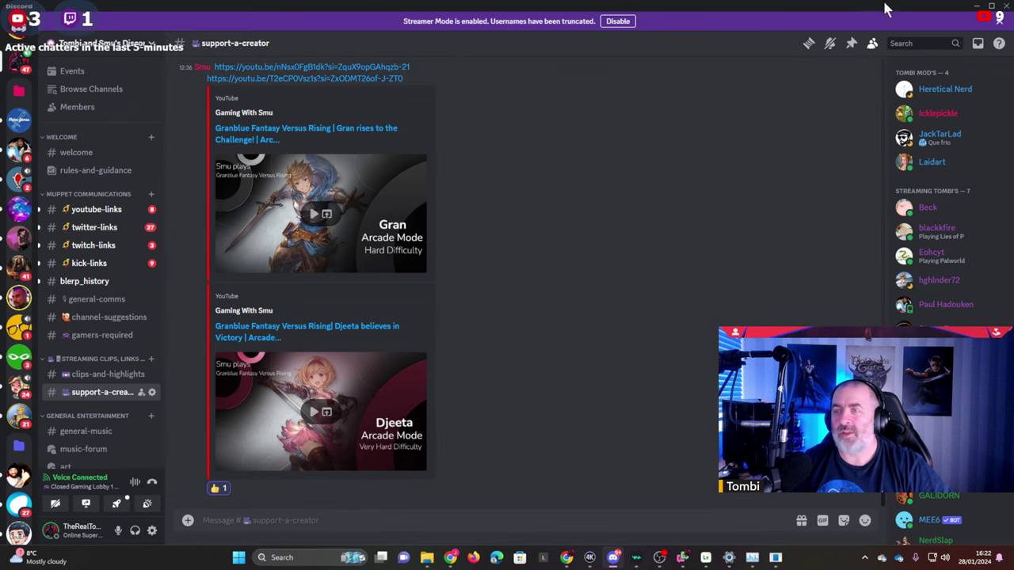
{"action": "left_click", "coordinate": [976, 6]}
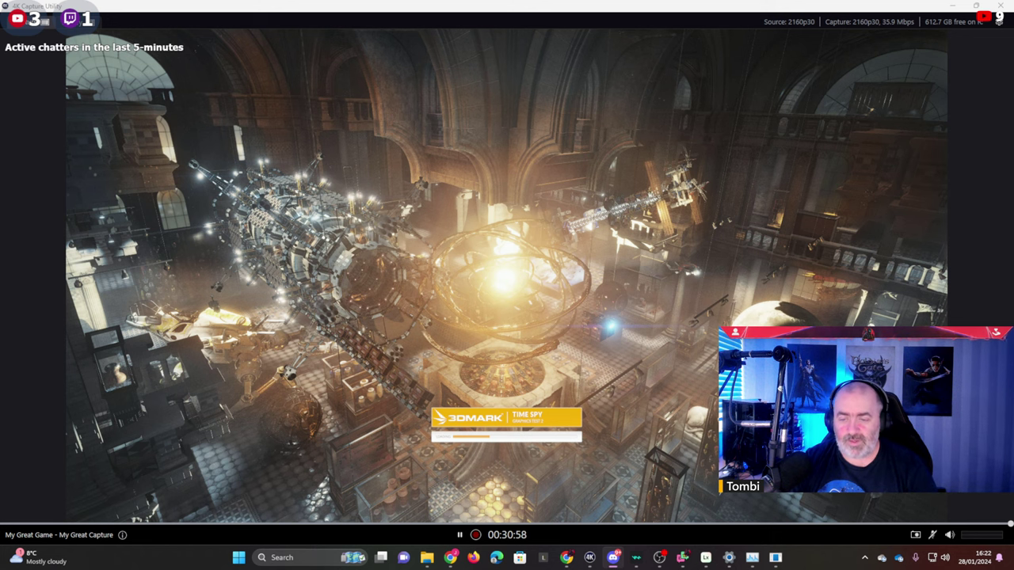
Let Time Spy finish, then bring the capture utility forward to see the 26 486 score.
{"action": "key", "text": "super"}
{"action": "type", "text": "tea"}
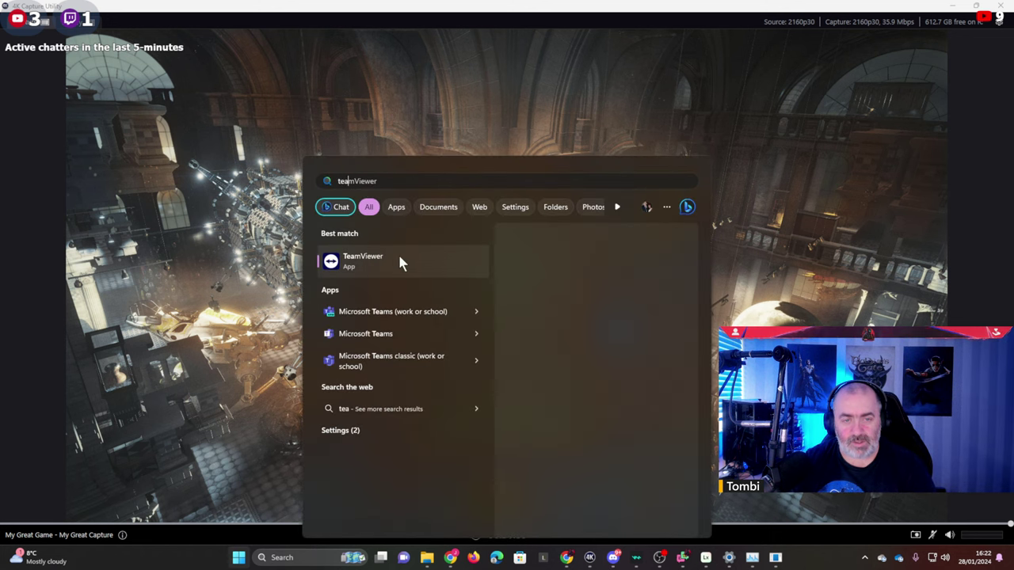
{"action": "left_click", "coordinate": [400, 263]}
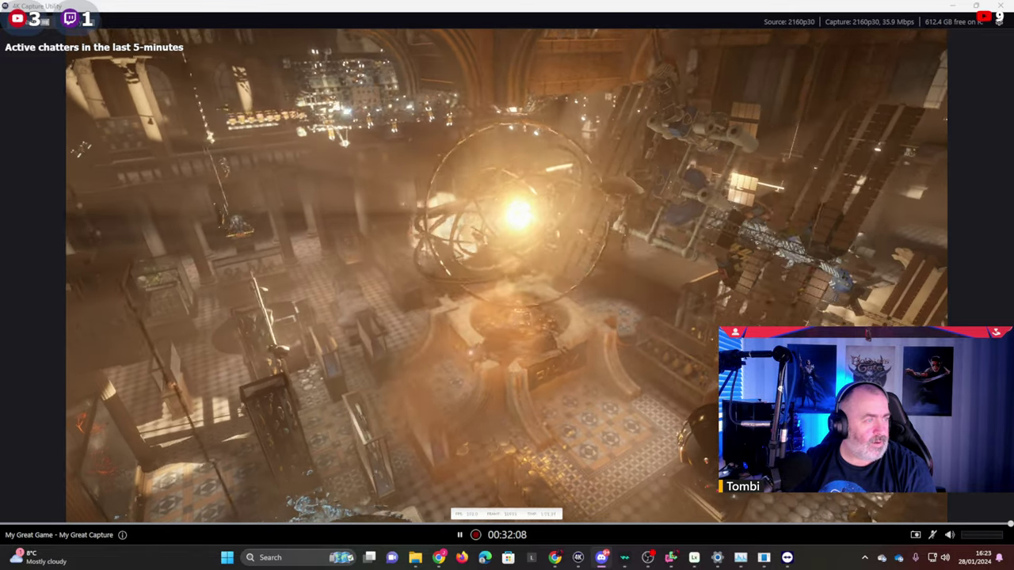
{"action": "key", "text": "super"}
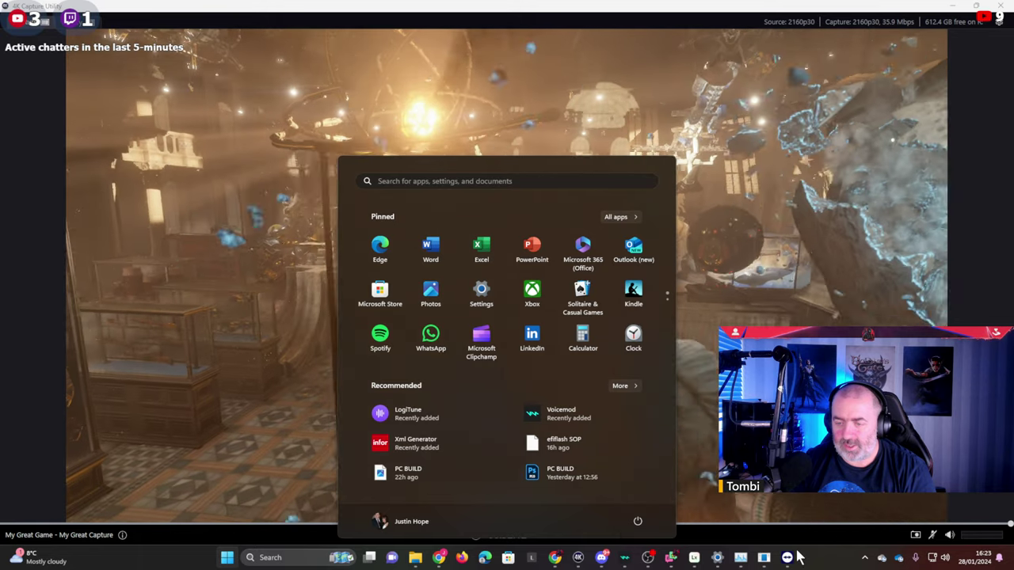
{"action": "left_click", "coordinate": [788, 558]}
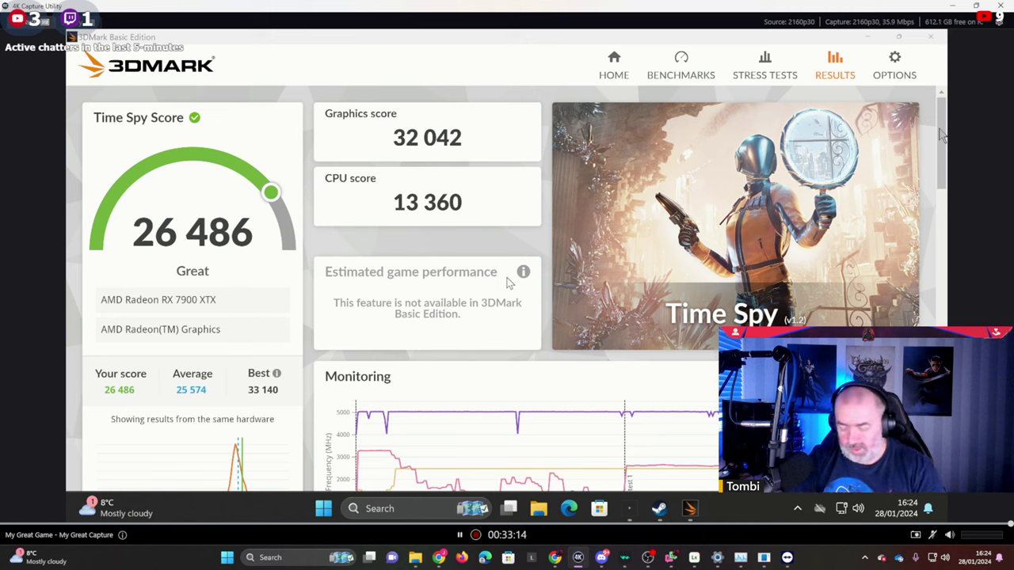
Review the Basic Edition note and Time Spy monitoring charts, scrolling down and back up.
{"action": "left_click_drag", "start_coordinate": [509, 285], "coordinate": [514, 330]}
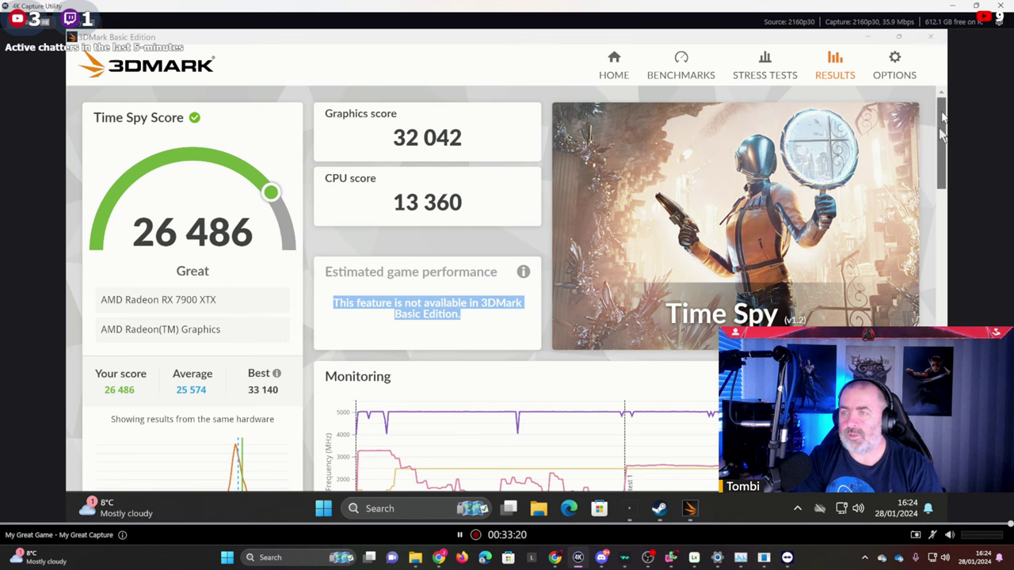
{"action": "left_click_drag", "start_coordinate": [943, 136], "coordinate": [924, 173]}
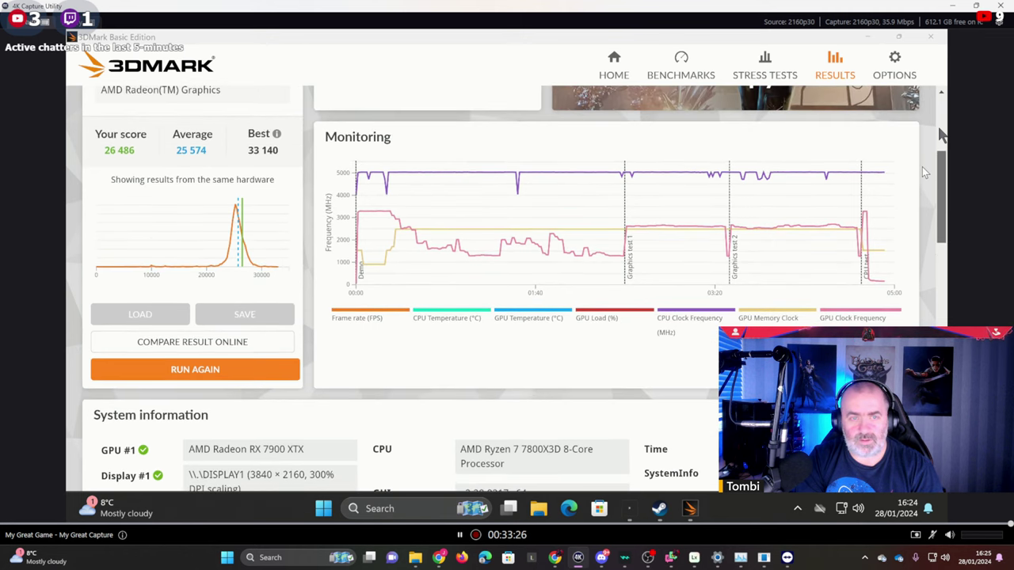
{"action": "left_click_drag", "start_coordinate": [925, 173], "coordinate": [942, 313]}
{"action": "scroll", "coordinate": [942, 136], "scroll_direction": "down", "scroll_amount": 5}
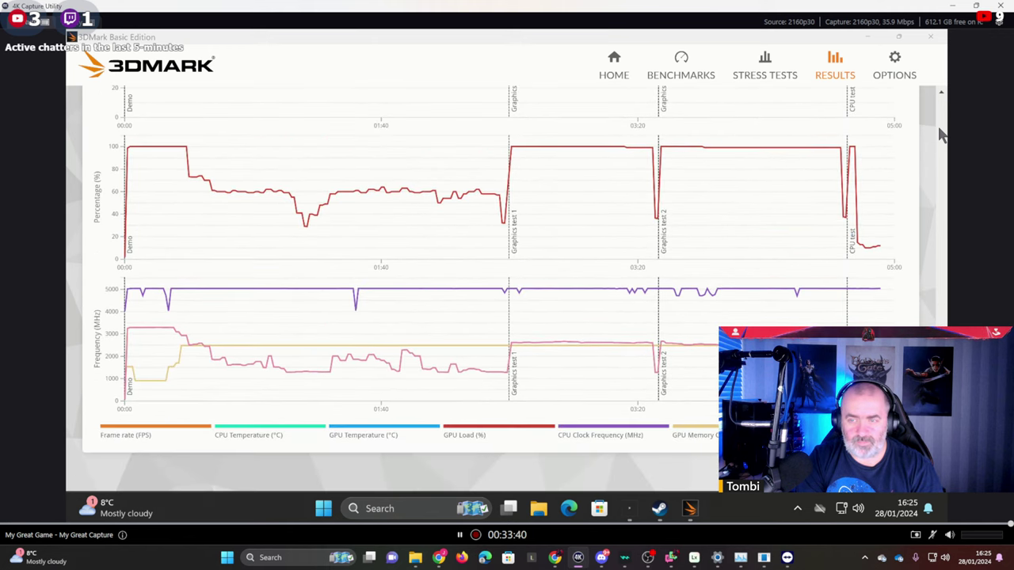
{"action": "scroll", "coordinate": [942, 136], "scroll_direction": "up", "scroll_amount": 15}
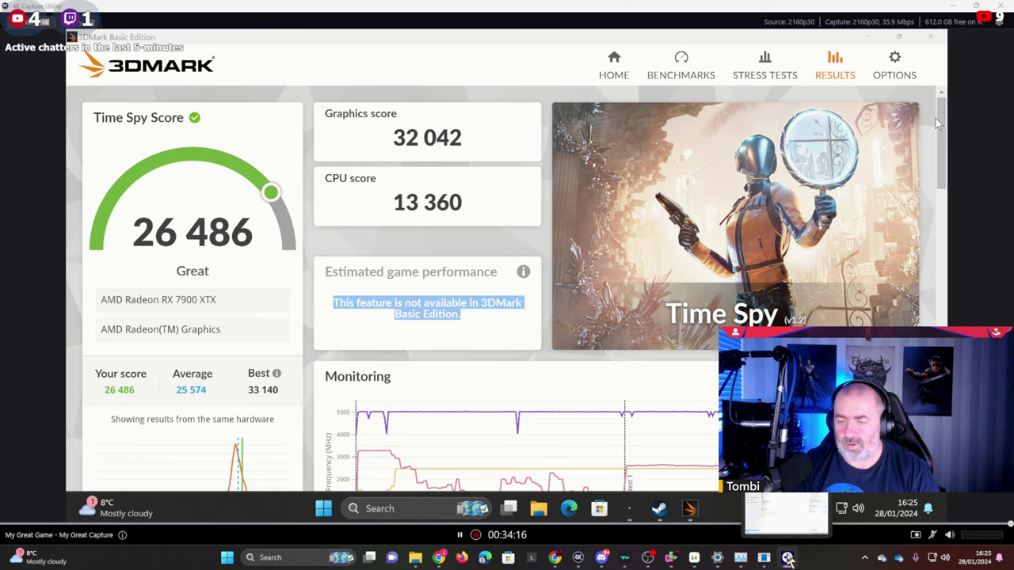
Minimize, then restore, the capture window showing the 26 486 Time Spy score.
{"action": "left_click", "coordinate": [955, 7]}
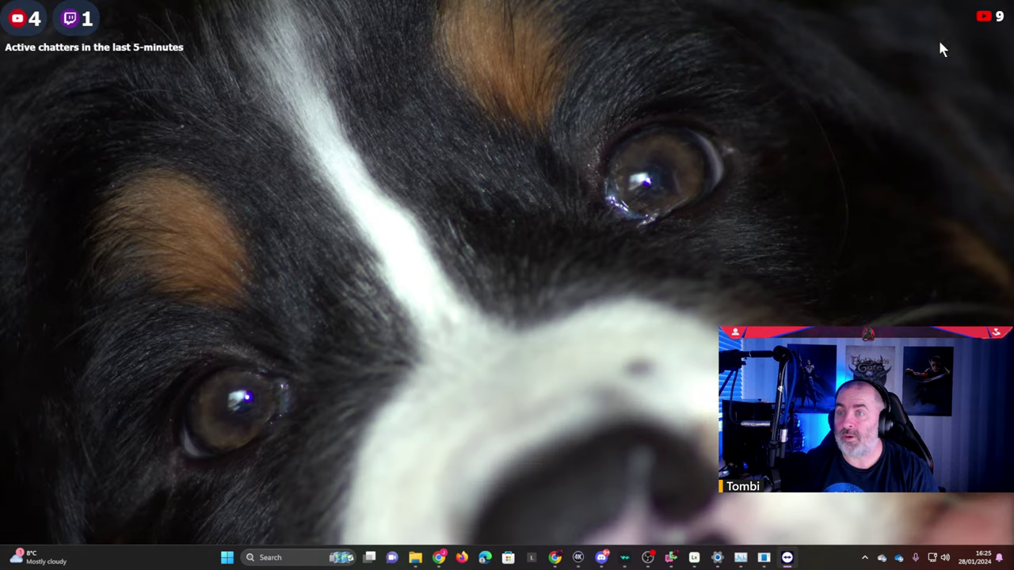
{"action": "mouse_move", "coordinate": [787, 560]}
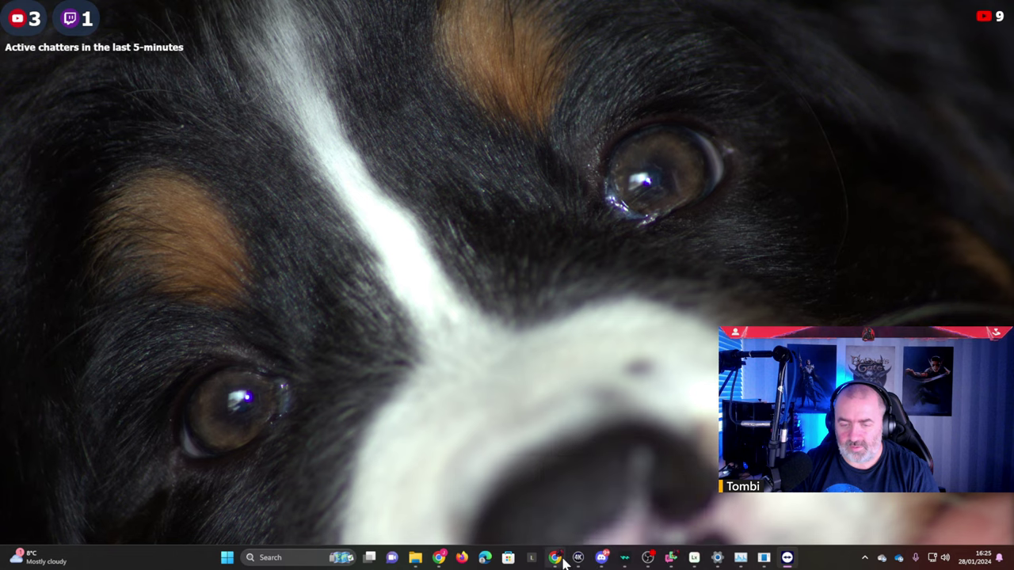
{"action": "mouse_move", "coordinate": [579, 558]}
{"action": "left_click", "coordinate": [586, 525]}
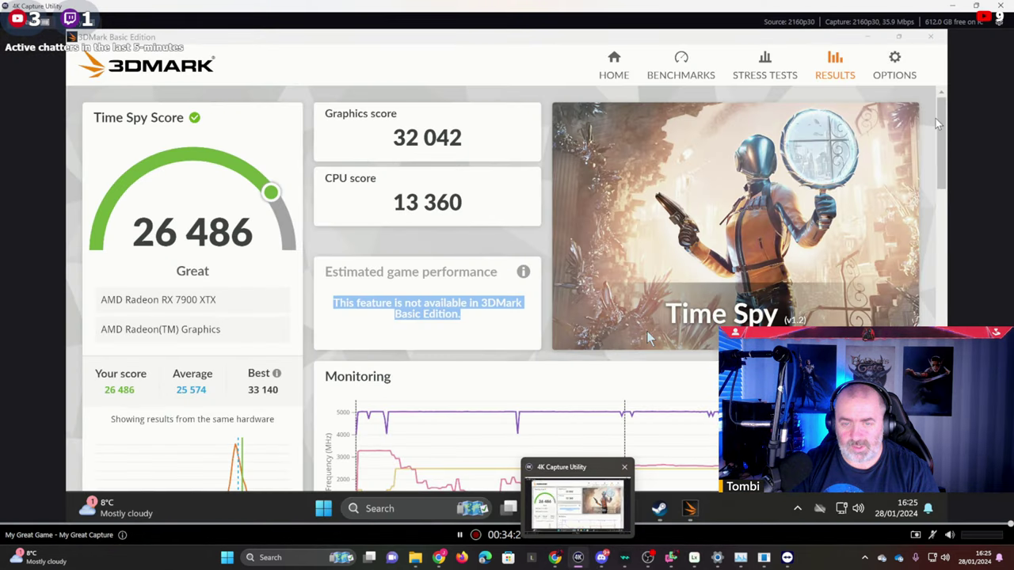
Open a new Chrome browser window from the taskbar.
{"action": "key", "text": "super"}
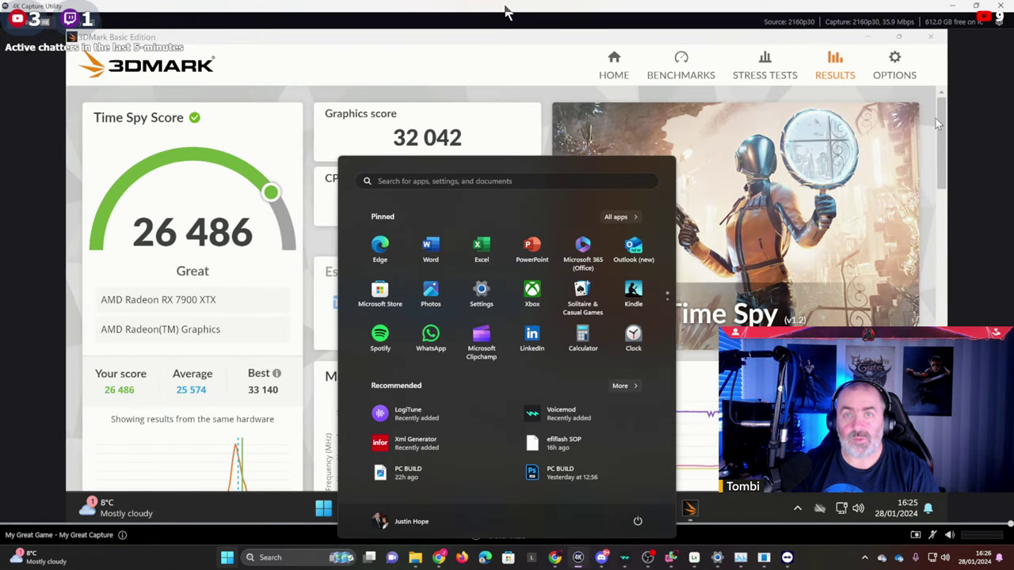
{"action": "key", "text": "super"}
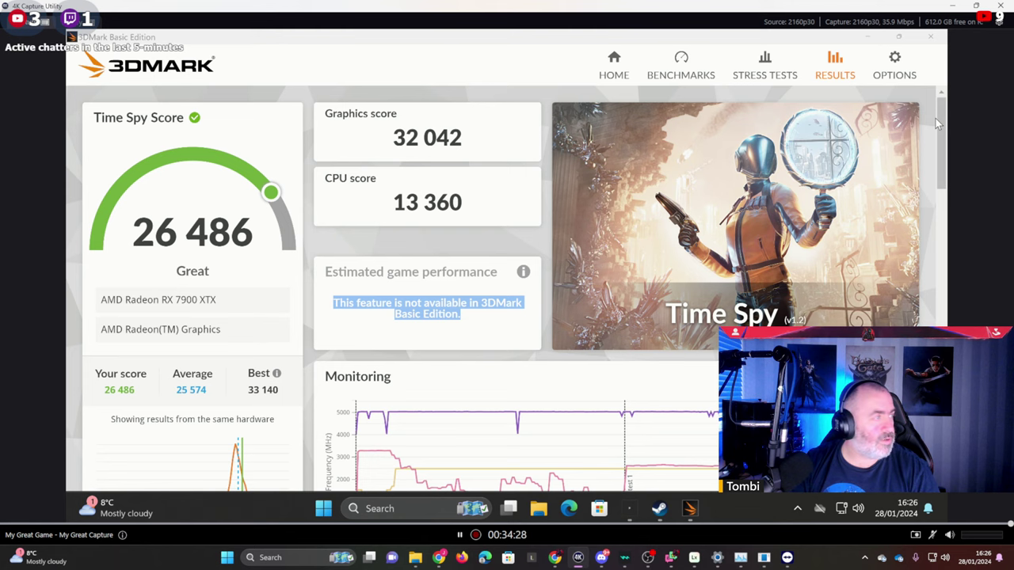
{"action": "left_click", "coordinate": [554, 557]}
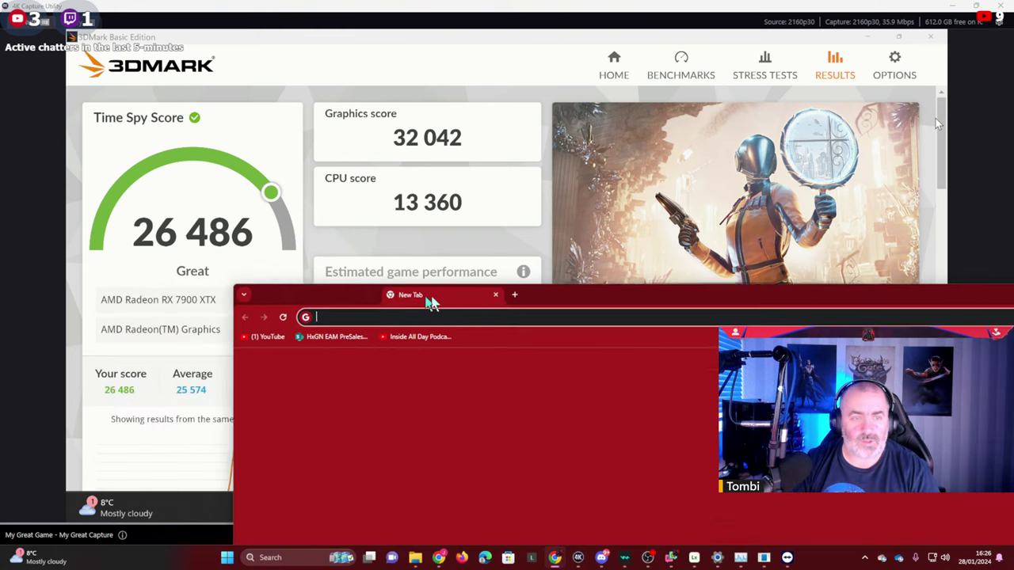
Search Google for '7900 xtx 3dmark score' and maximize the Chrome window.
{"action": "left_click", "coordinate": [443, 315]}
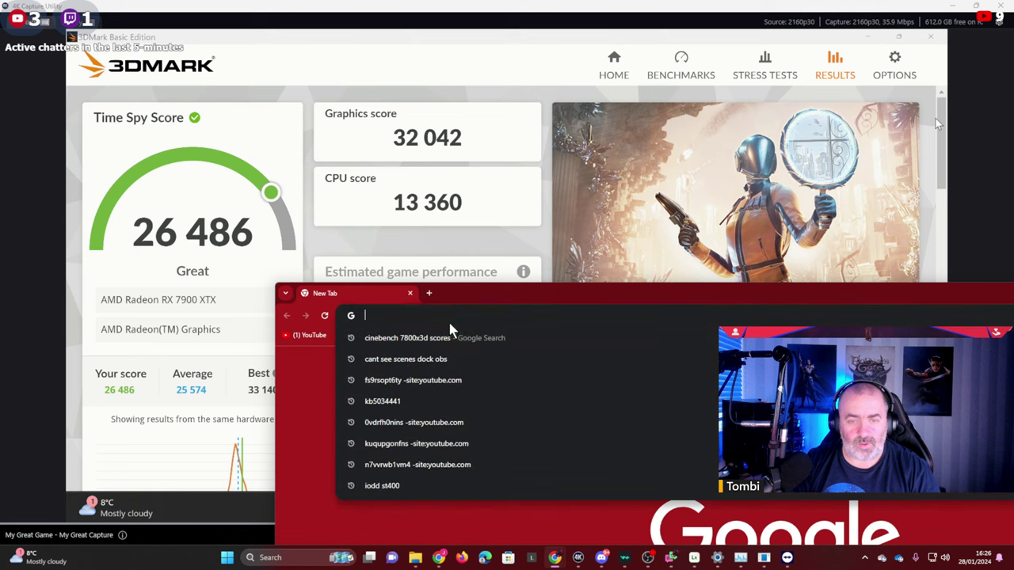
{"action": "type", "text": "79"}
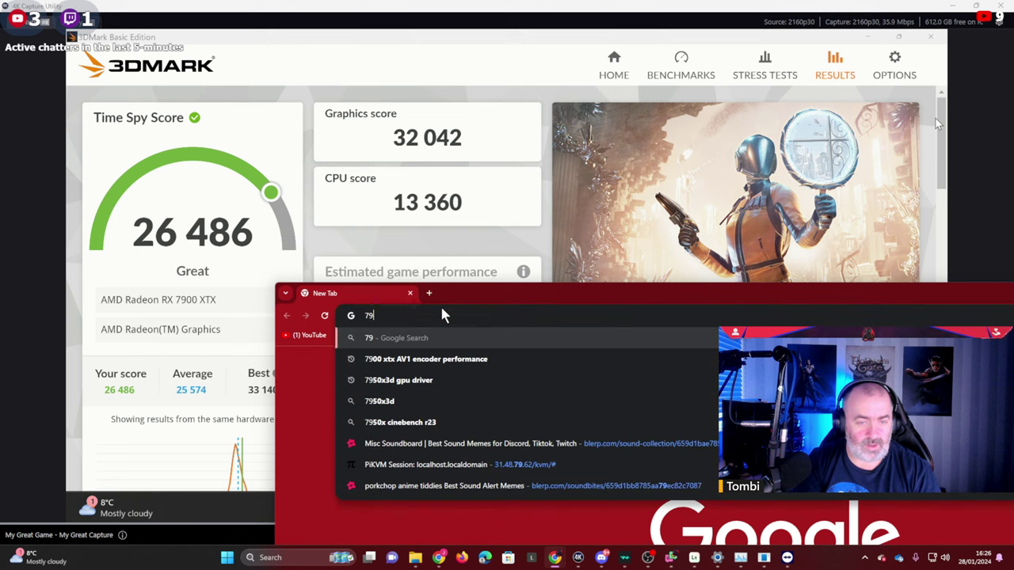
{"action": "type", "text": "00xtx"}
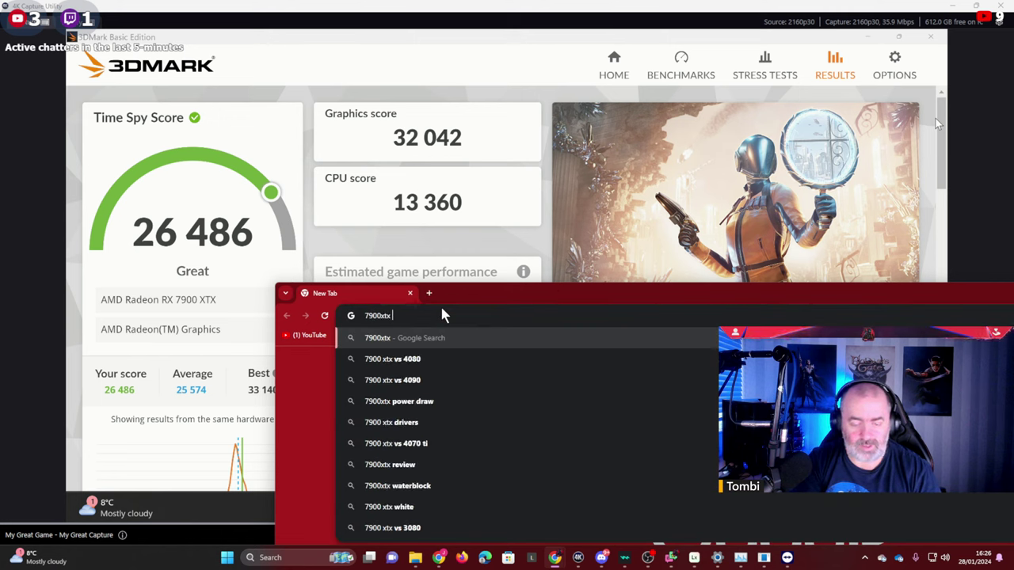
{"action": "type", "text": " 3dmark"}
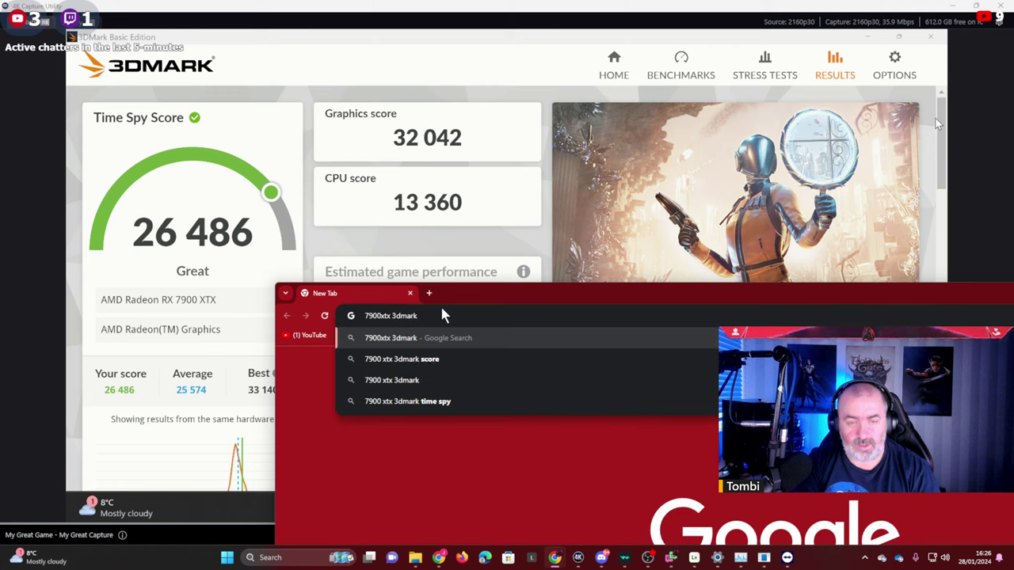
{"action": "key", "text": "Down"}
{"action": "key", "text": "Return"}
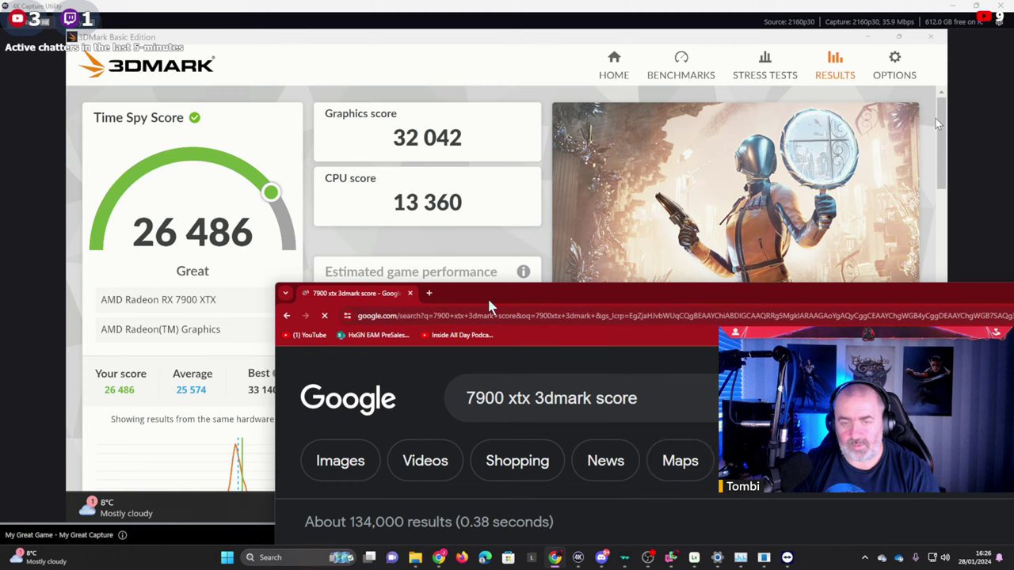
{"action": "double_click", "coordinate": [488, 297]}
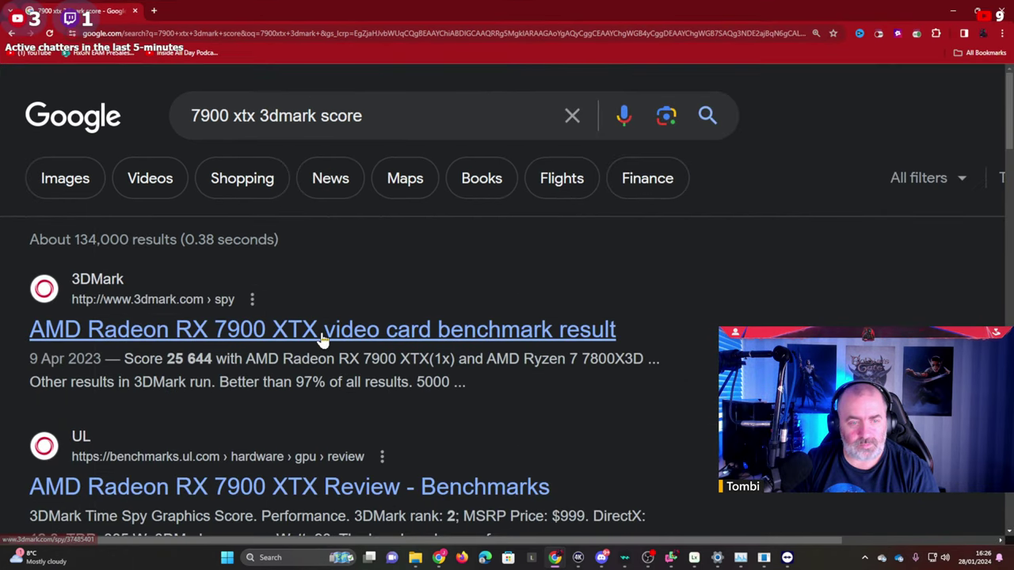
Open the top 3dmark.com RX 7900 XTX result (25 644) and compare it with the local run.
{"action": "left_click", "coordinate": [324, 337]}
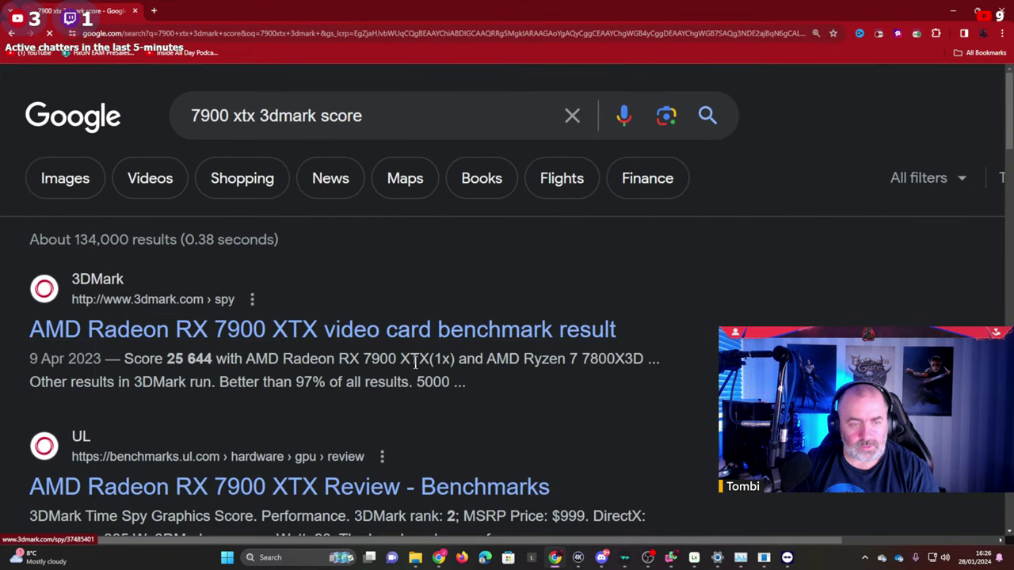
{"action": "scroll", "coordinate": [314, 375], "scroll_direction": "down", "scroll_amount": 2}
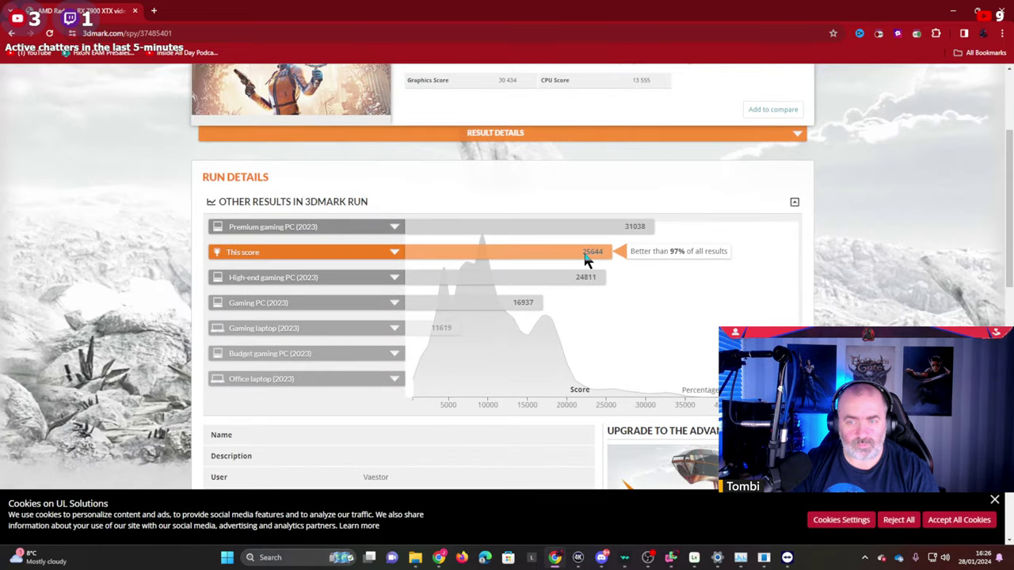
{"action": "key", "text": "alt+Tab"}
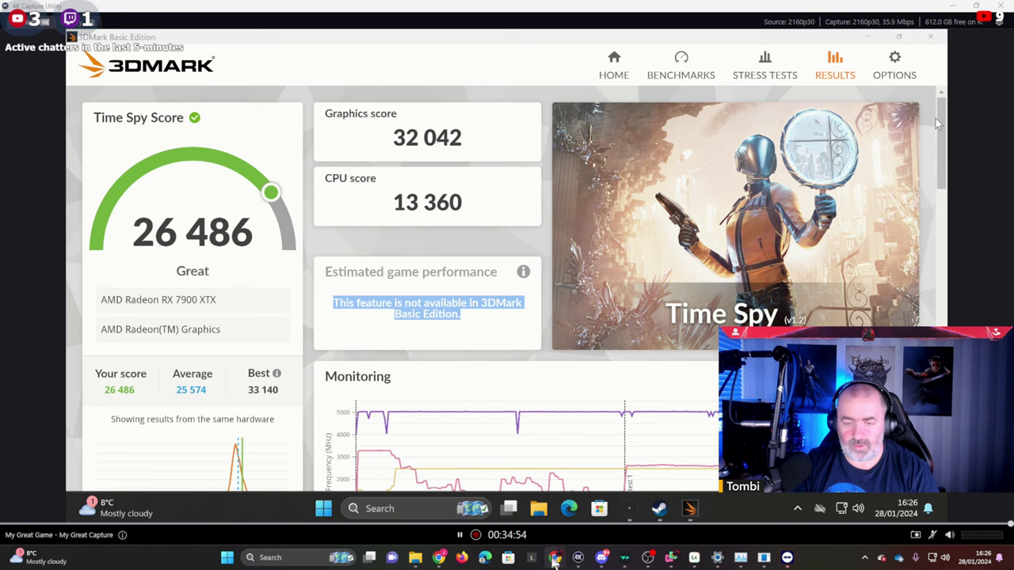
{"action": "mouse_move", "coordinate": [555, 558]}
{"action": "left_click", "coordinate": [602, 507]}
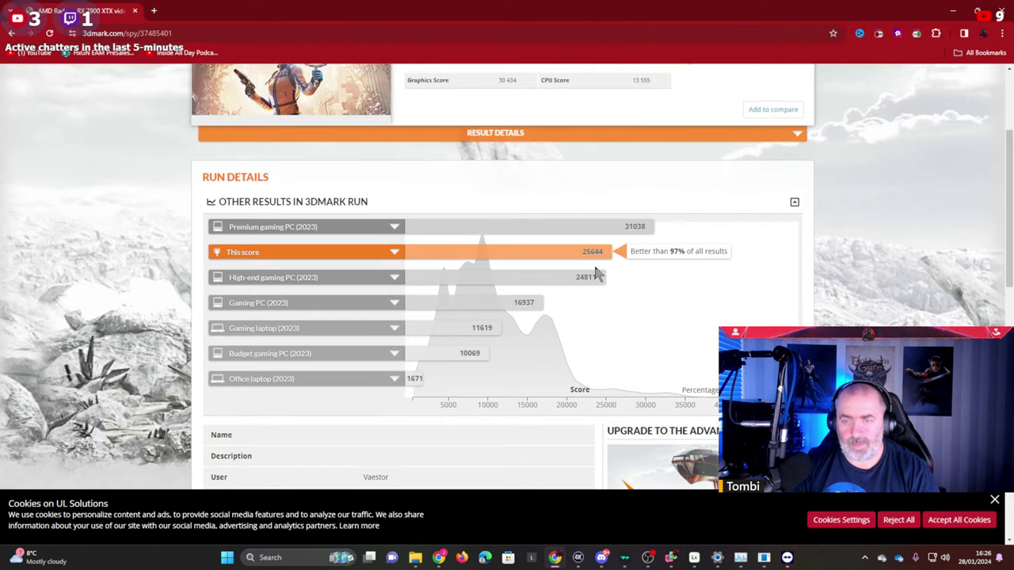
{"action": "scroll", "coordinate": [492, 222], "scroll_direction": "up", "scroll_amount": 3}
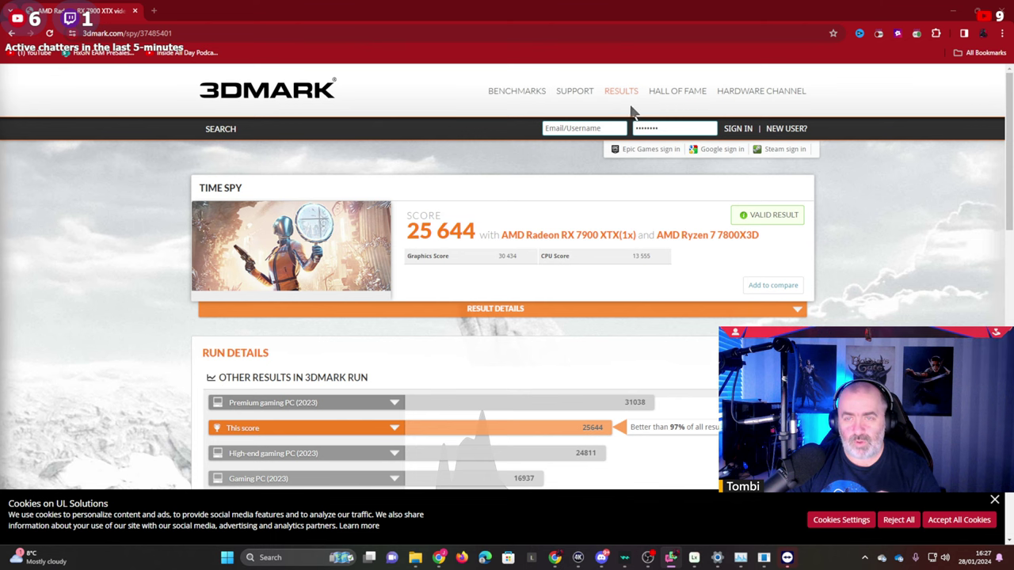
Lower Chrome, close the cookie notice, and minimize Chrome to reveal the local 26 486 result.
{"action": "left_click_drag", "start_coordinate": [602, 11], "coordinate": [580, 243]}
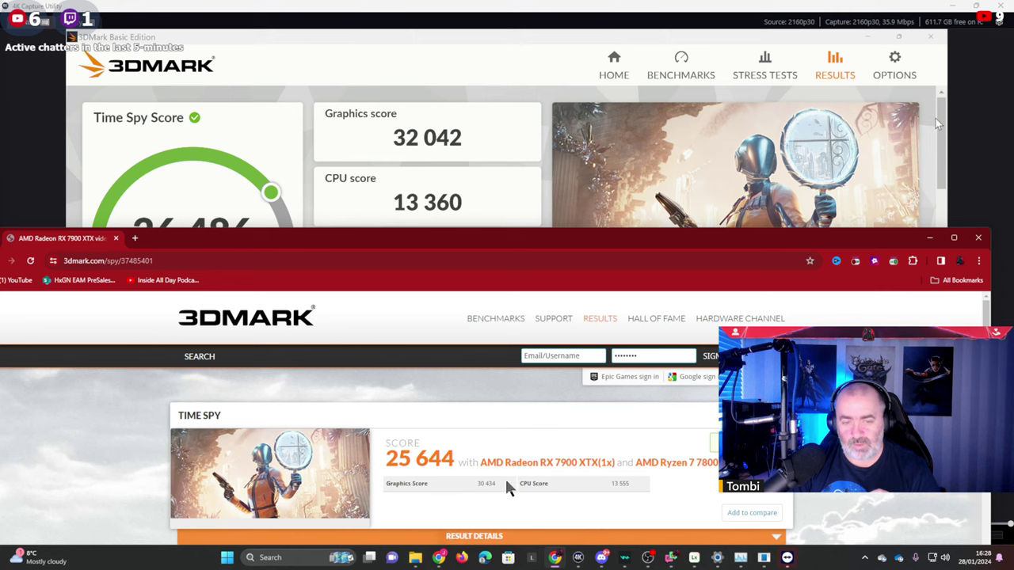
{"action": "left_click_drag", "start_coordinate": [523, 235], "coordinate": [541, 94]}
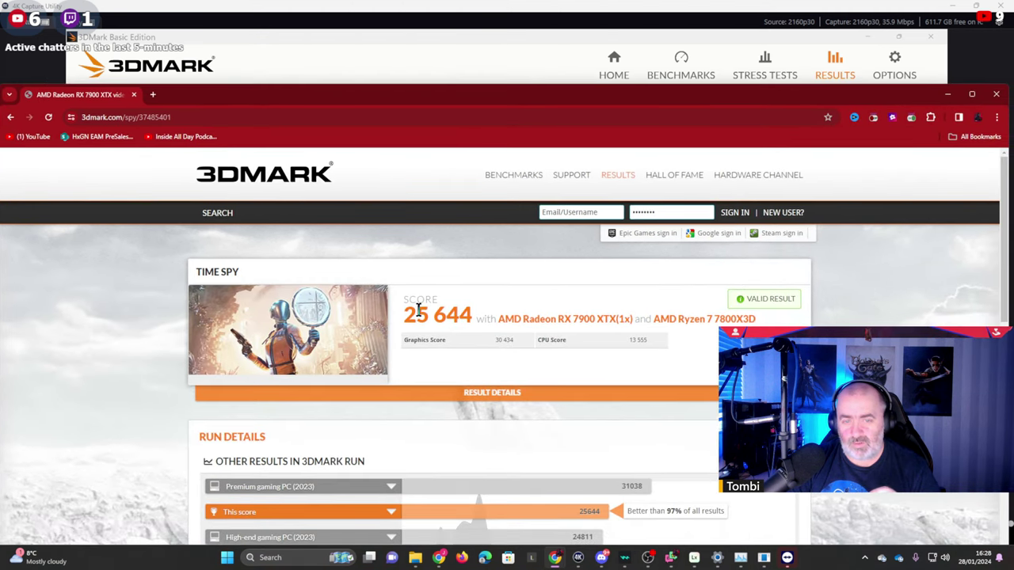
{"action": "left_click_drag", "start_coordinate": [464, 95], "coordinate": [476, 2]}
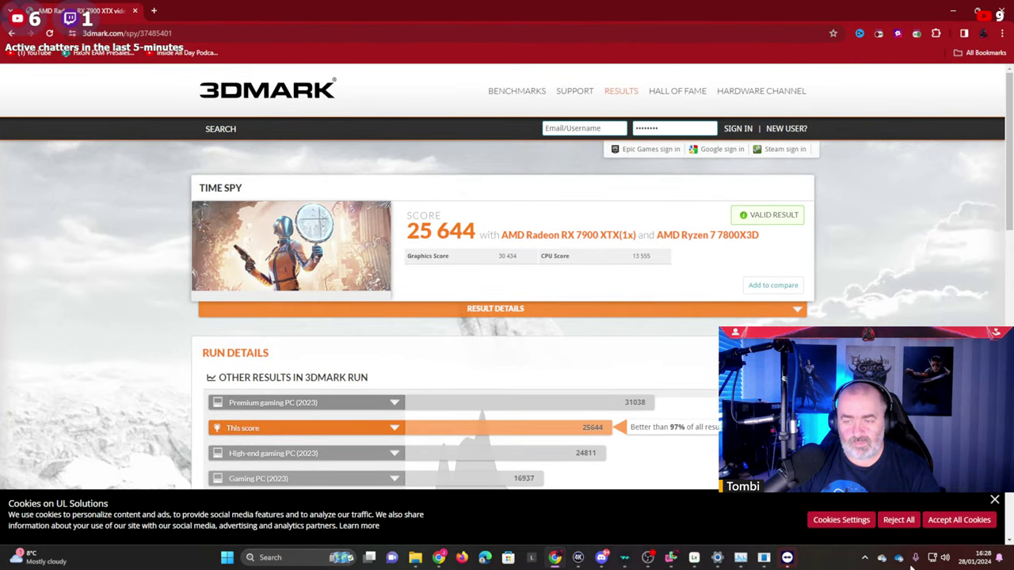
{"action": "left_click", "coordinate": [995, 500]}
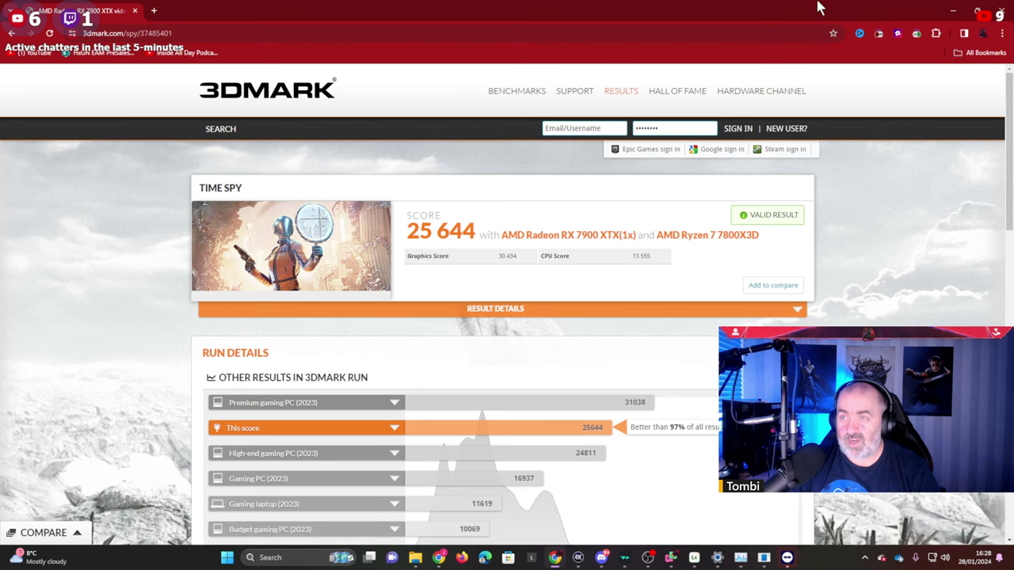
{"action": "left_click", "coordinate": [953, 10]}
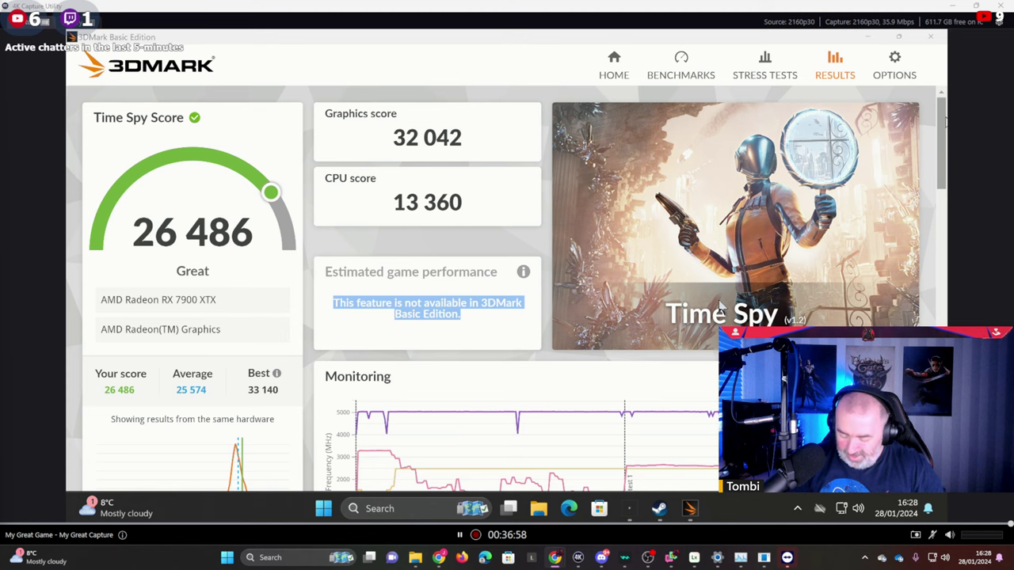
{"action": "scroll", "coordinate": [719, 305], "scroll_direction": "down", "scroll_amount": 5}
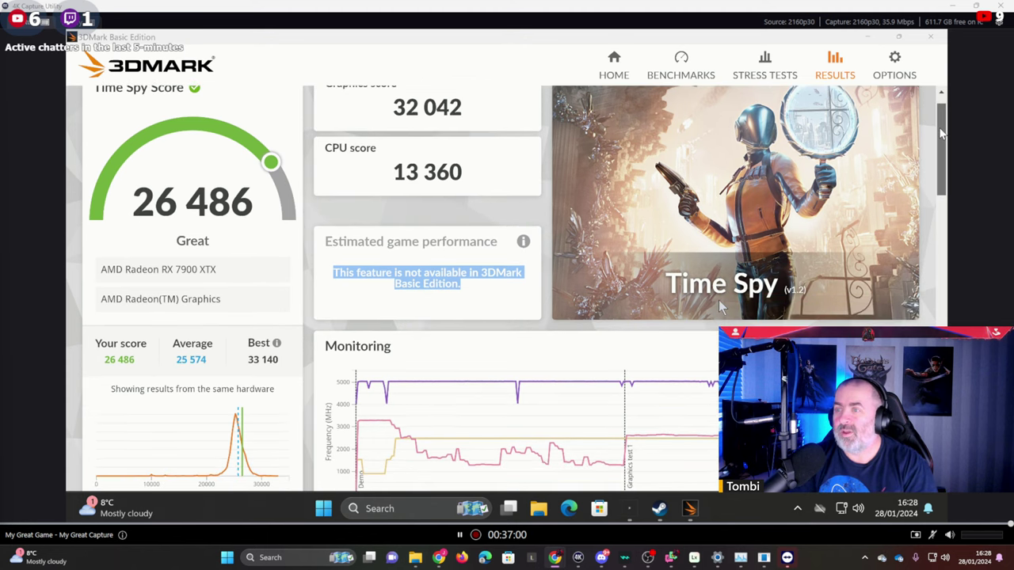
{"action": "scroll", "coordinate": [719, 306], "scroll_direction": "down", "scroll_amount": 4}
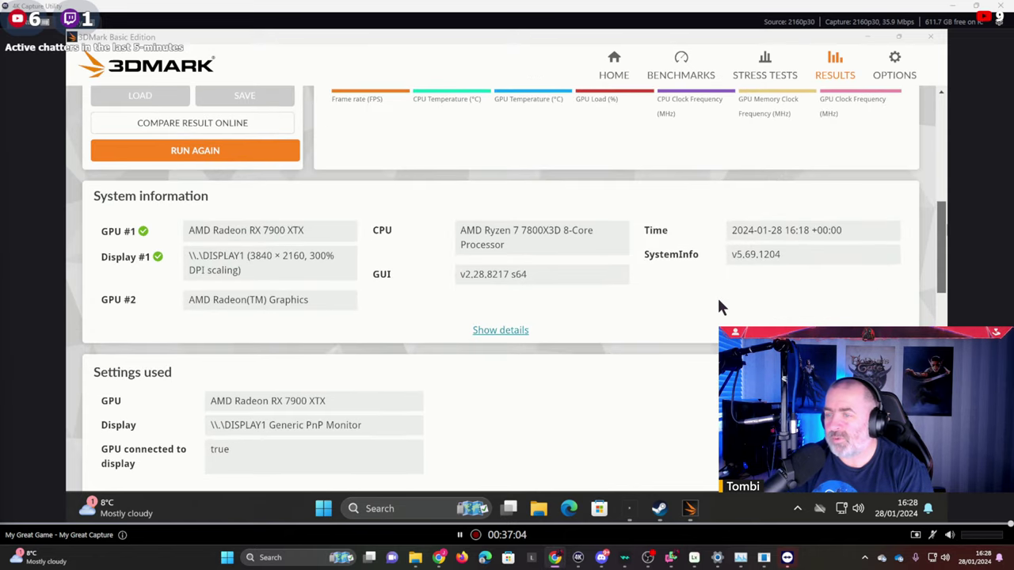
{"action": "scroll", "coordinate": [720, 306], "scroll_direction": "down", "scroll_amount": 1}
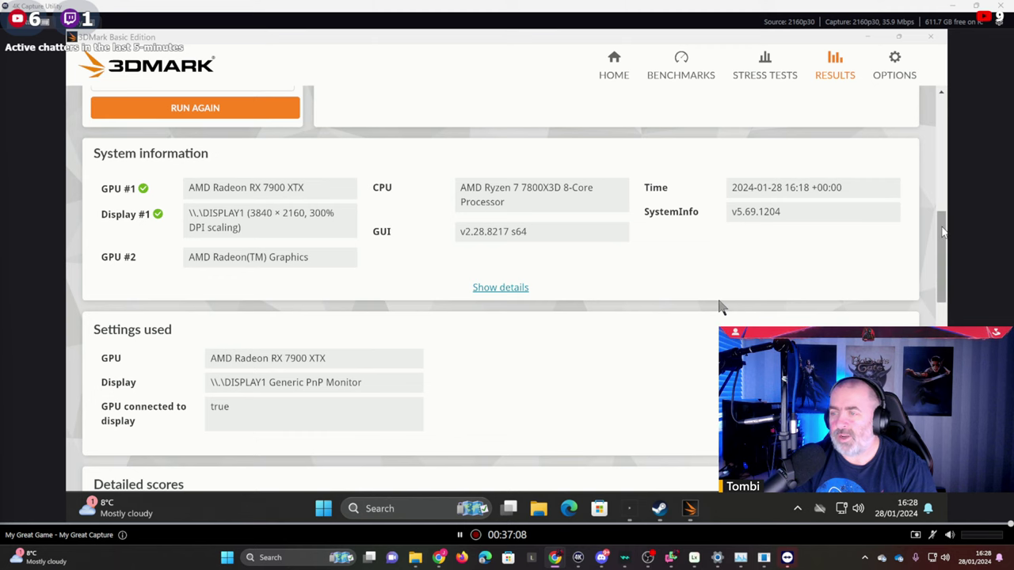
{"action": "left_click_drag", "start_coordinate": [935, 228], "coordinate": [917, 35]}
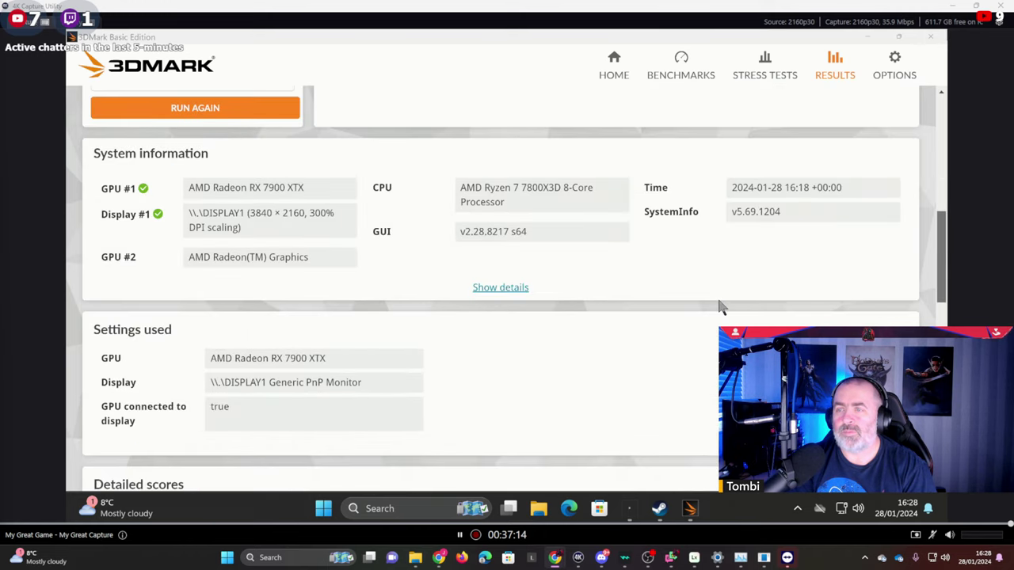
{"action": "scroll", "coordinate": [721, 307], "scroll_direction": "up", "scroll_amount": 6}
{"action": "scroll", "coordinate": [721, 307], "scroll_direction": "down", "scroll_amount": 1}
{"action": "scroll", "coordinate": [721, 308], "scroll_direction": "up", "scroll_amount": 2}
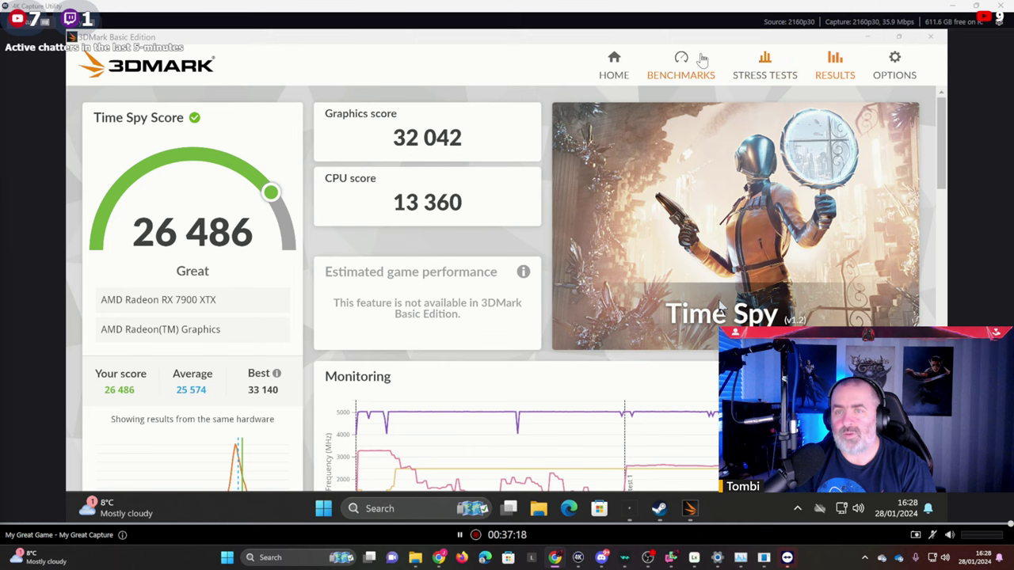
Return to 3DMark Home and launch another Time Spy run.
{"action": "left_click", "coordinate": [615, 65]}
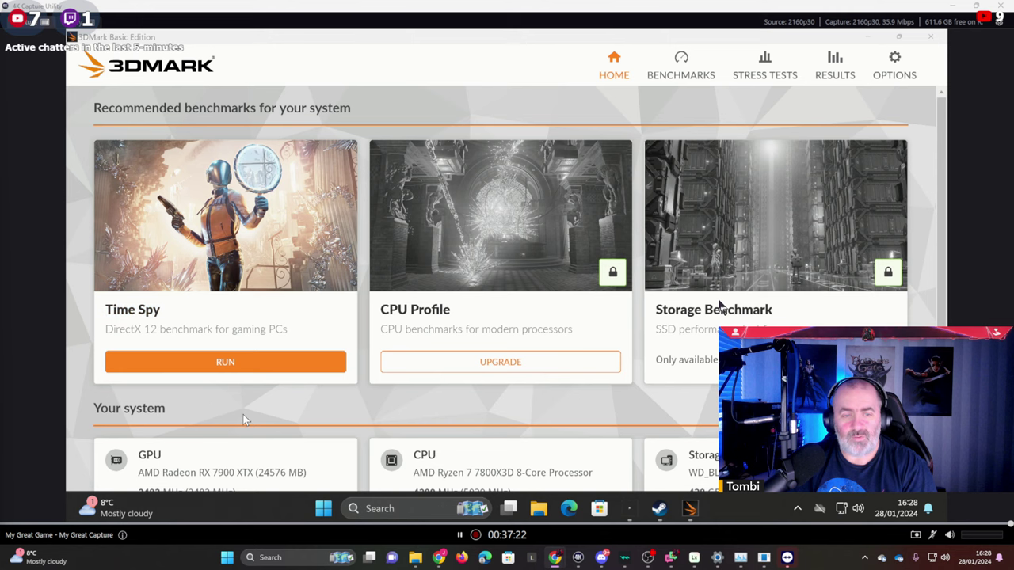
{"action": "left_click", "coordinate": [216, 365]}
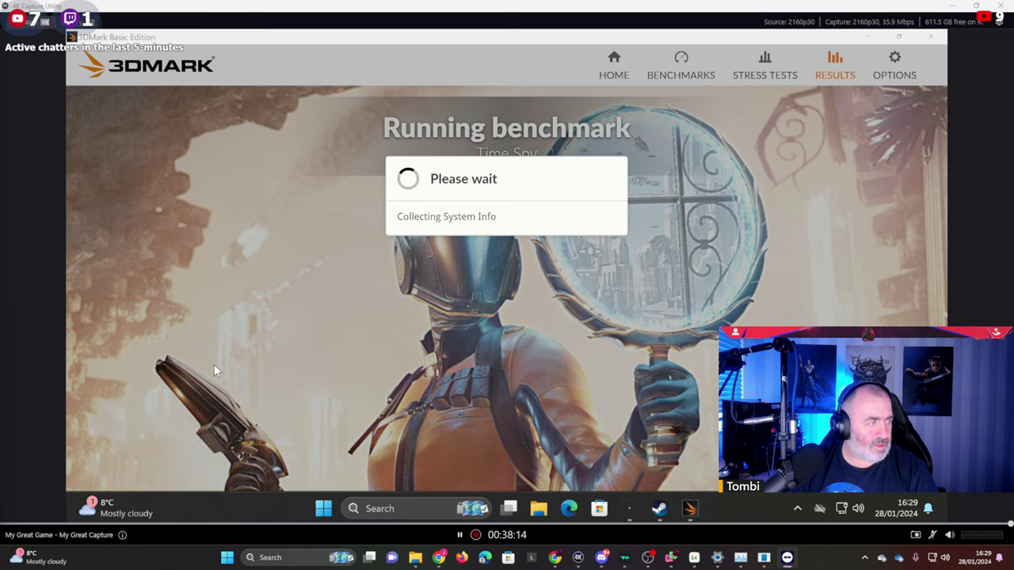
{"action": "key", "text": "super"}
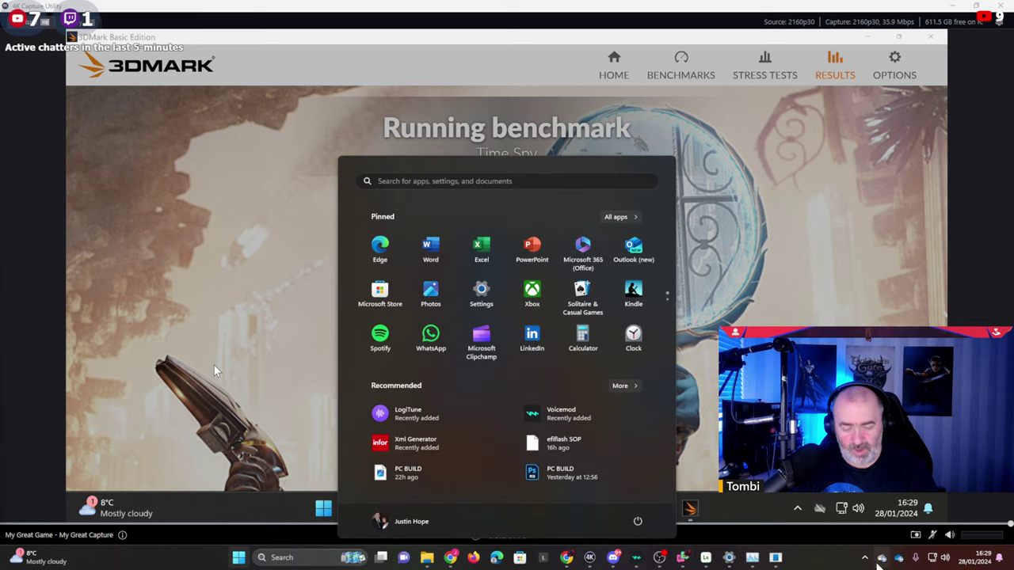
{"action": "type", "text": "teamviewer"}
{"action": "key", "text": "Escape"}
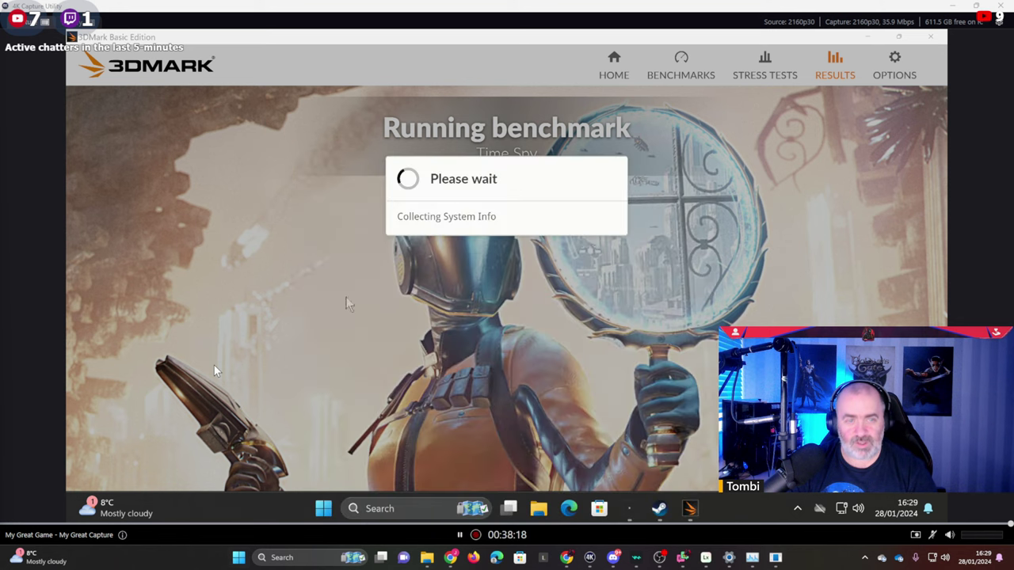
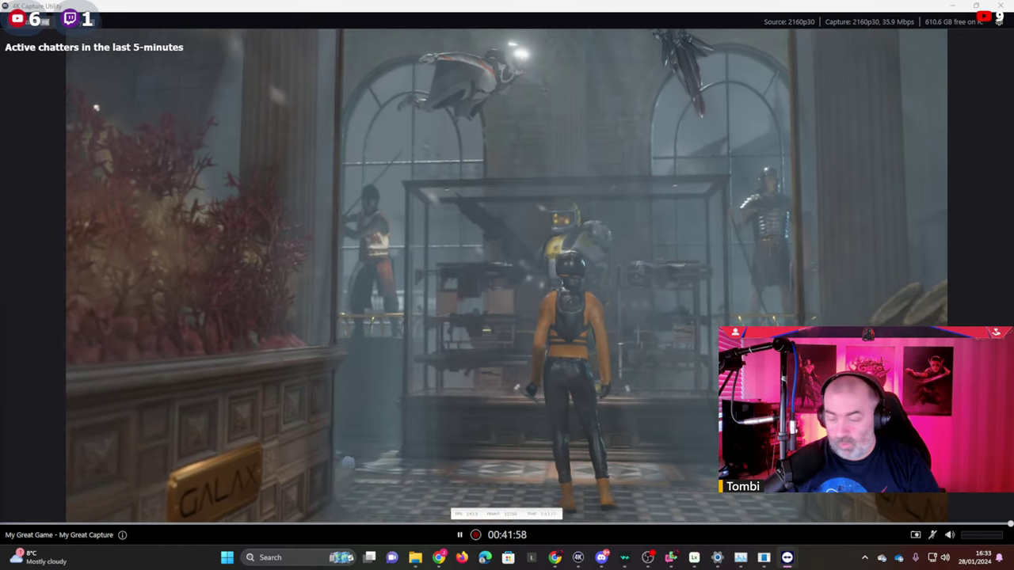
Bring up the Windows Start menu while Time Spy Graphics Test 2 is rendering.
{"action": "mouse_move", "coordinate": [668, 561]}
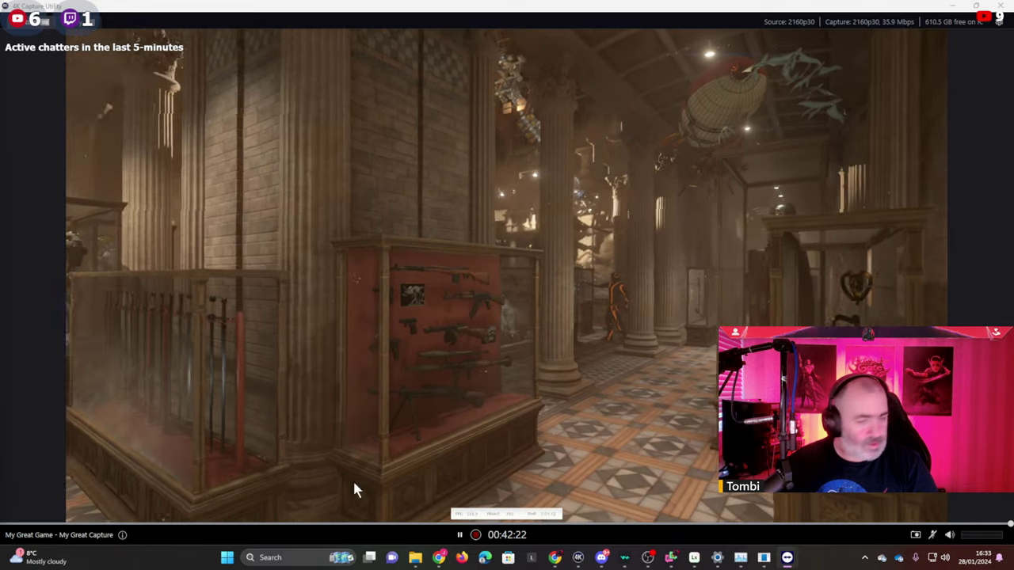
{"action": "key", "text": "super"}
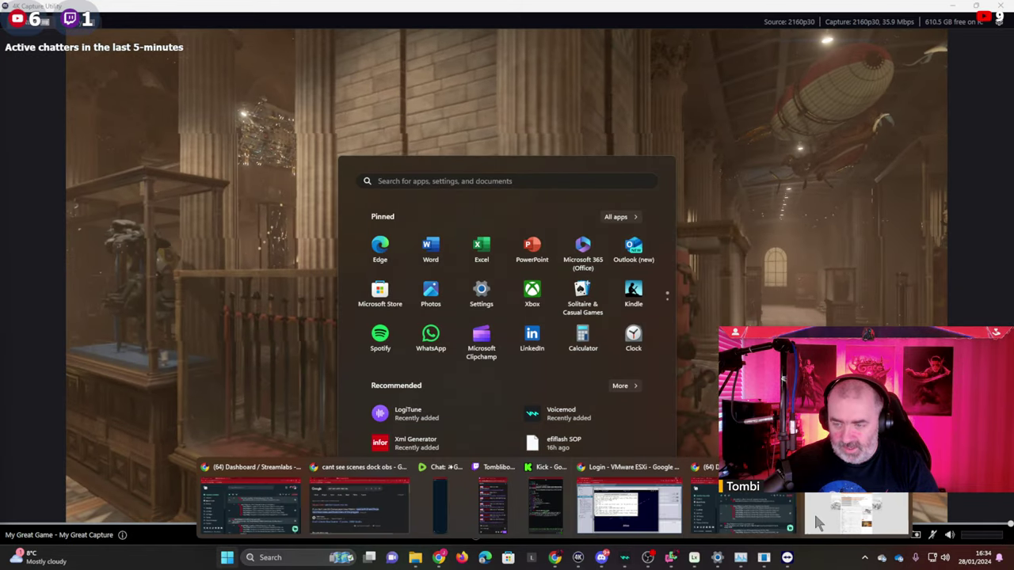
Find the streamer's YouTube channel in a maximized Chrome and open its 'Gaming Stream | Lies of P' live stream.
{"action": "left_click", "coordinate": [34, 62]}
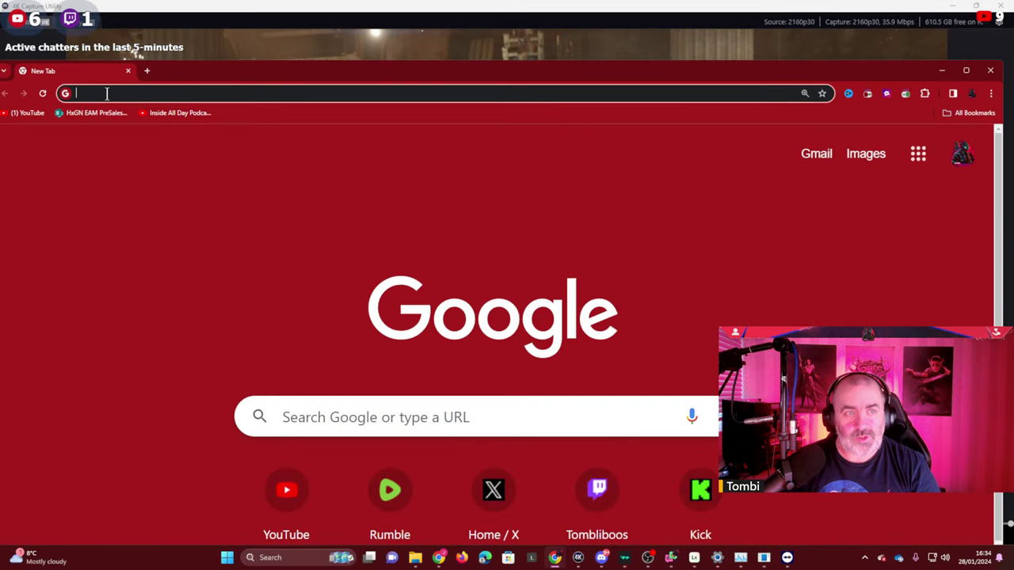
{"action": "type", "text": "SteelLegOfHistory - YouTube"}
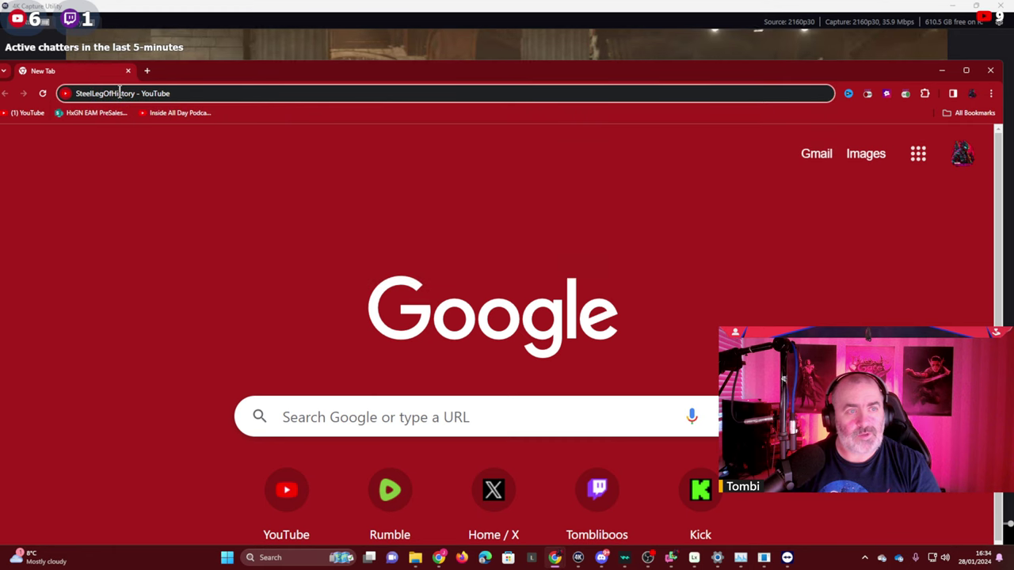
{"action": "double_click", "coordinate": [242, 72]}
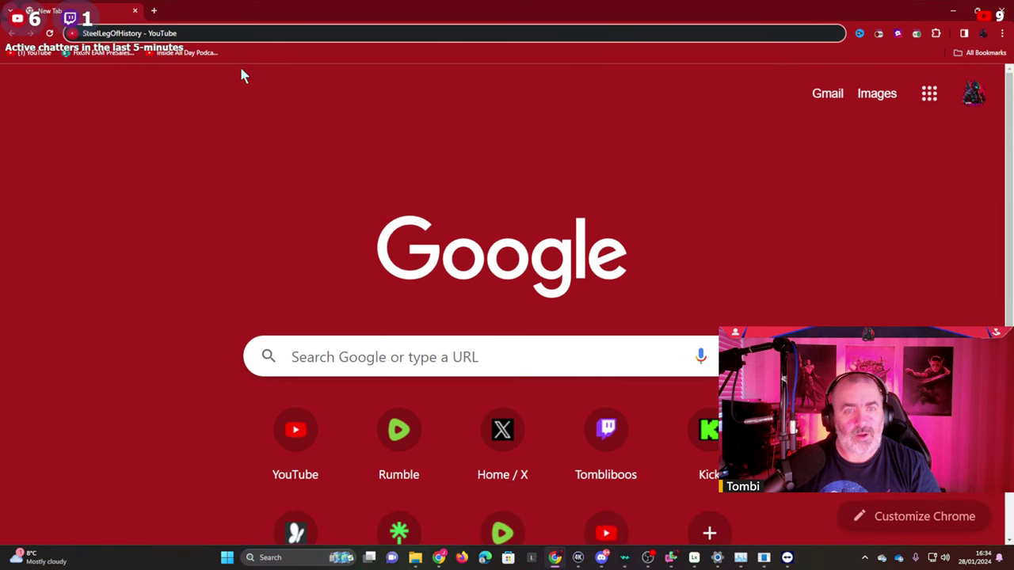
{"action": "key", "text": "Return"}
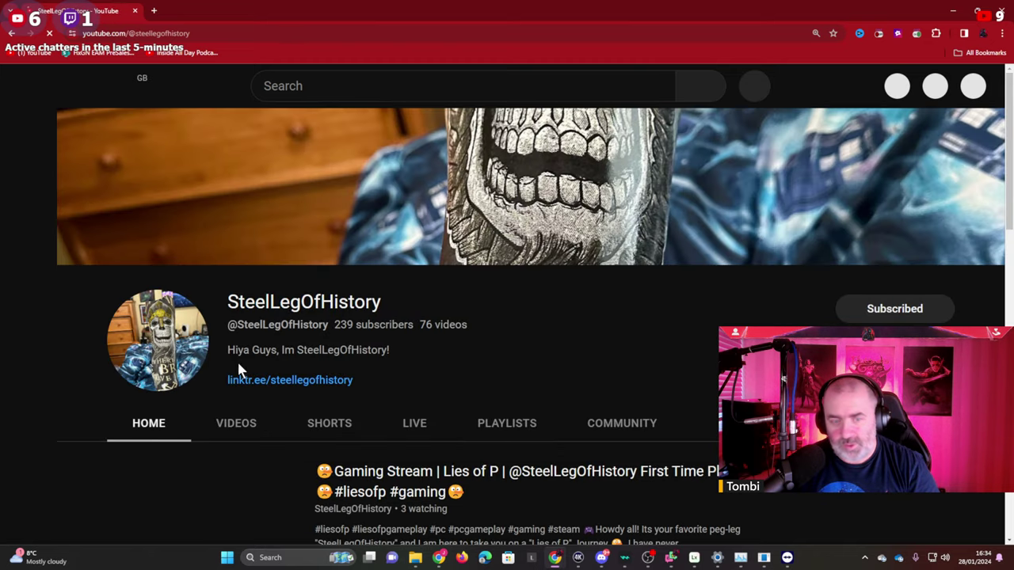
{"action": "left_click", "coordinate": [225, 516]}
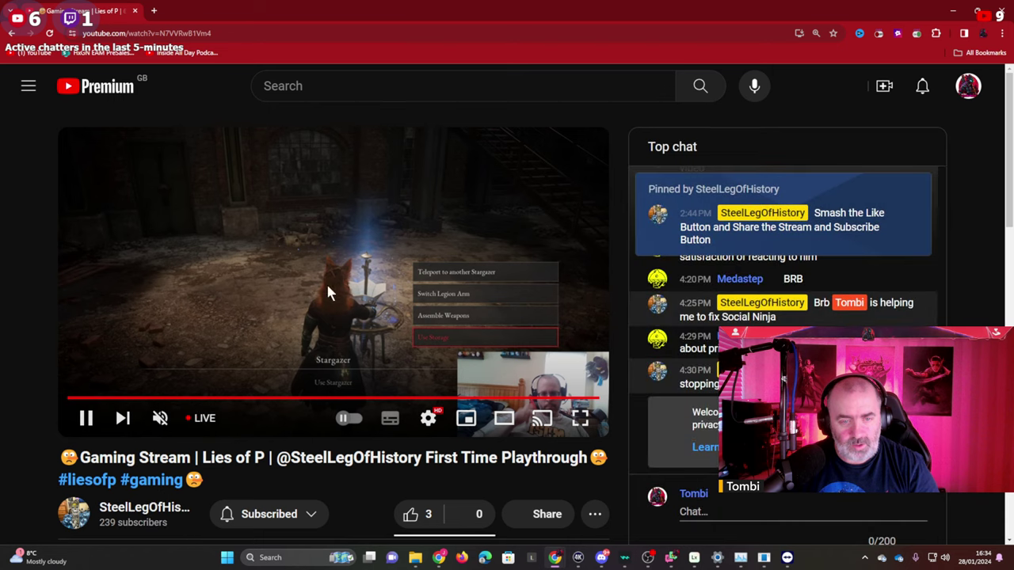
Send 'Test message' in the live chat, then restore Chrome to a smaller window.
{"action": "left_click", "coordinate": [743, 514]}
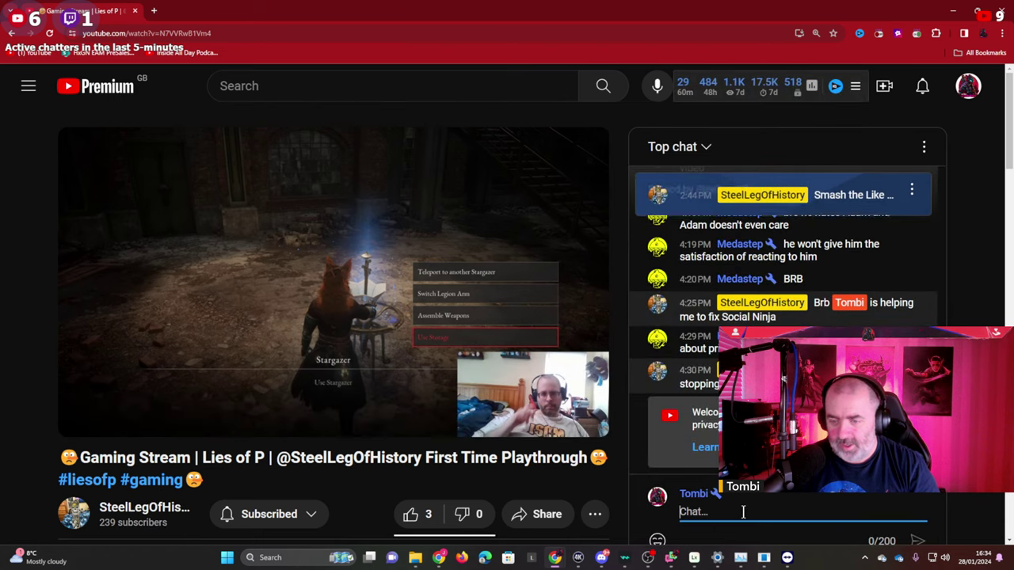
{"action": "type", "text": "Test message"}
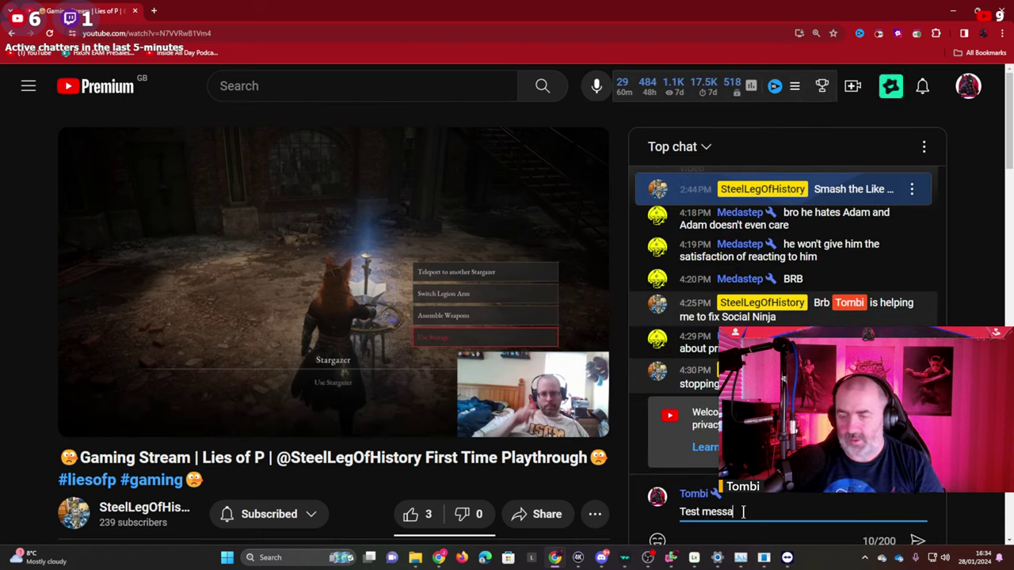
{"action": "key", "text": "Return"}
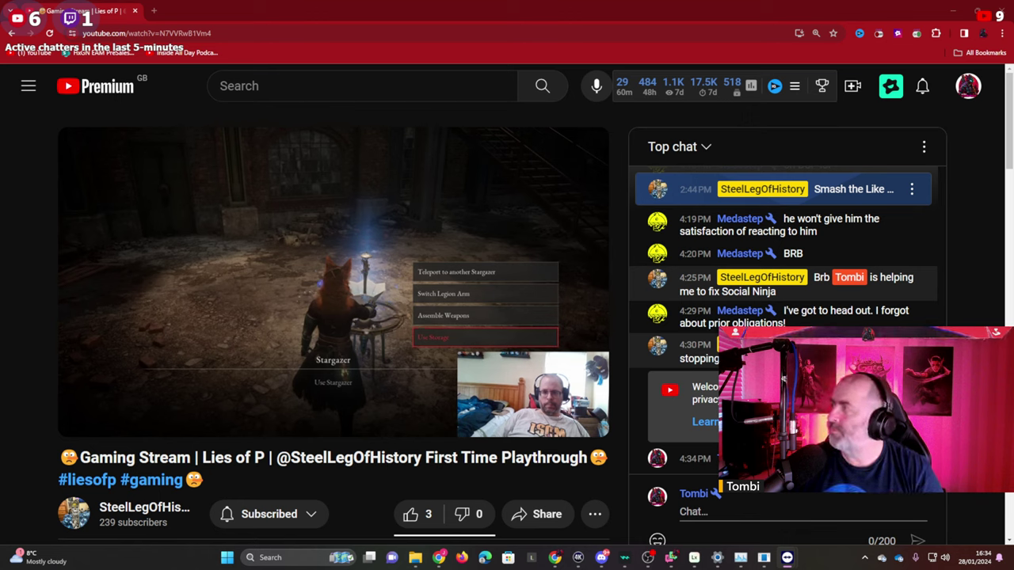
{"action": "double_click", "coordinate": [865, 18]}
Switch away from Chrome to show the Time Spy score of 26 352, above the 25 574 average.
{"action": "key", "text": "alt+Tab"}
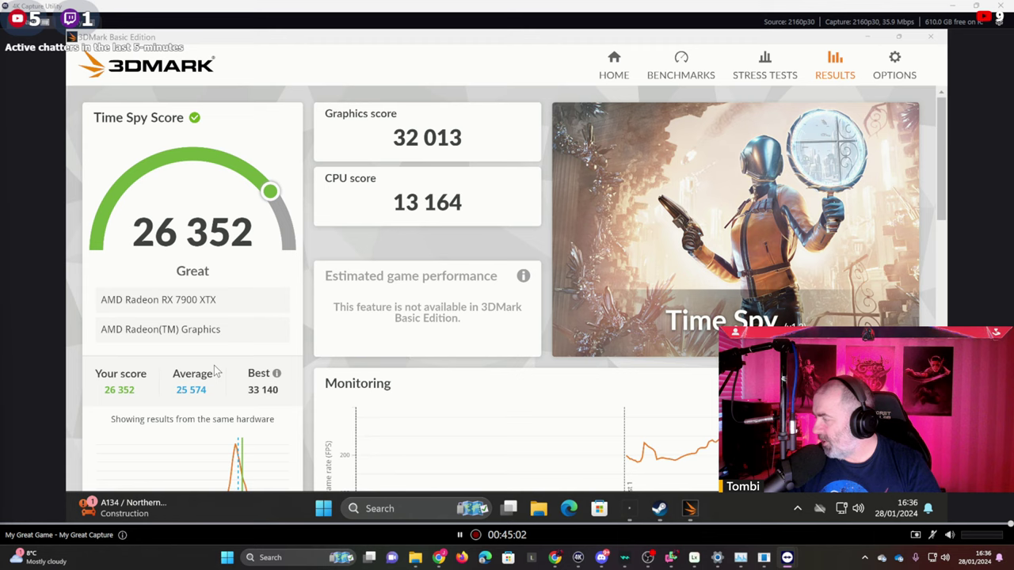
Return to the Lies of P stream and send 'This is a test message' in its live chat.
{"action": "left_click", "coordinate": [555, 557]}
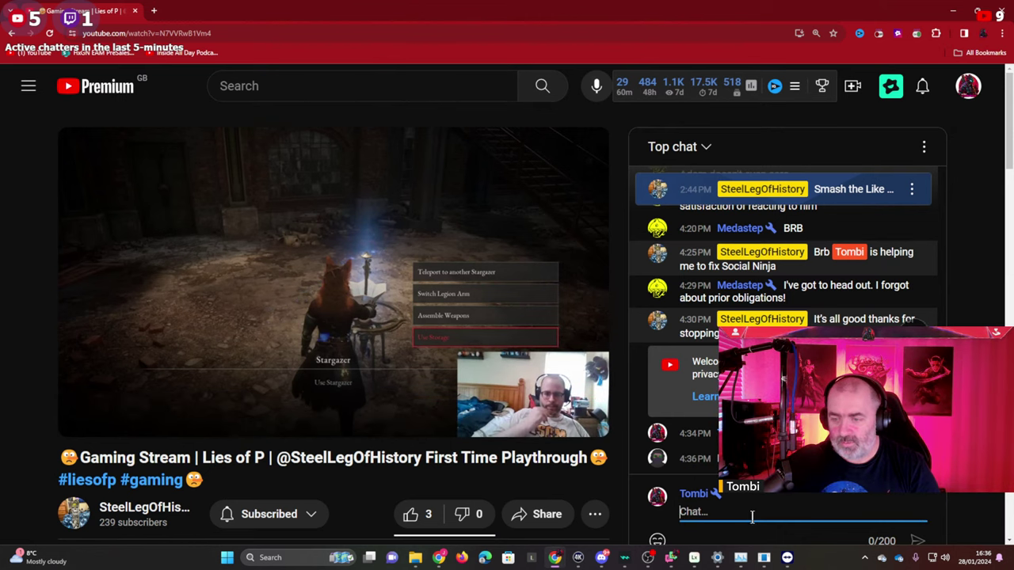
{"action": "type", "text": "This is a "}
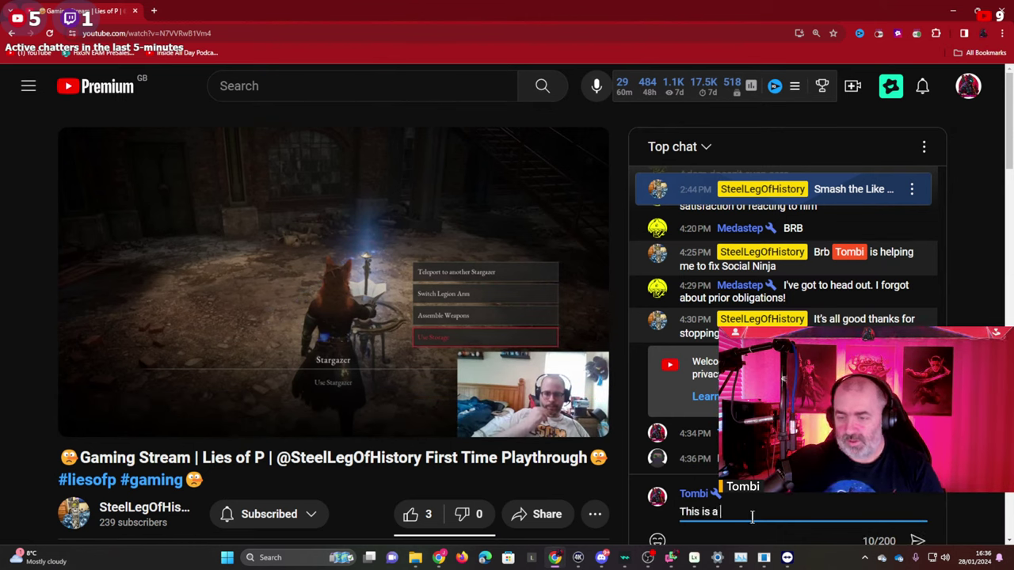
{"action": "type", "text": "test message"}
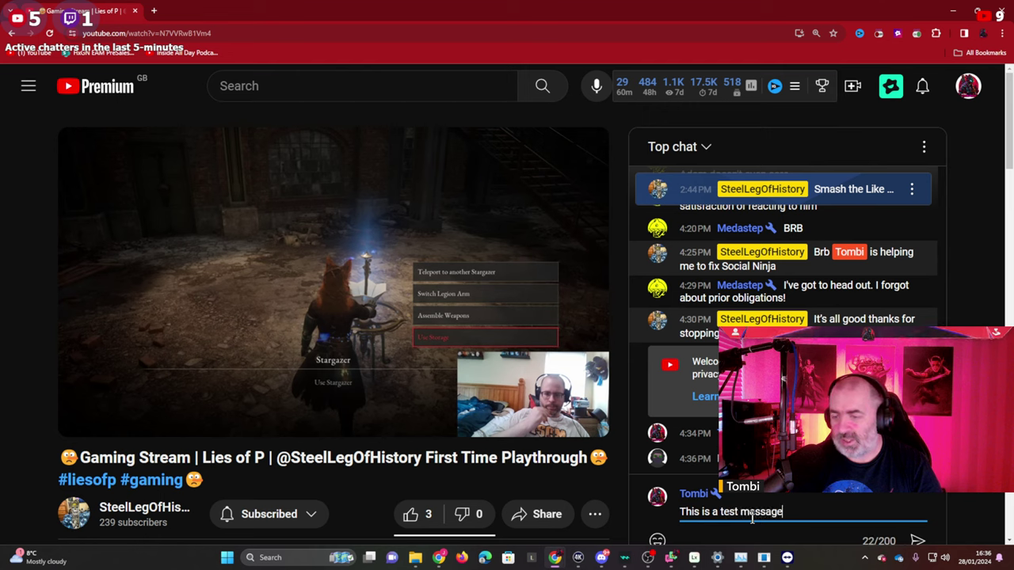
{"action": "key", "text": "Return"}
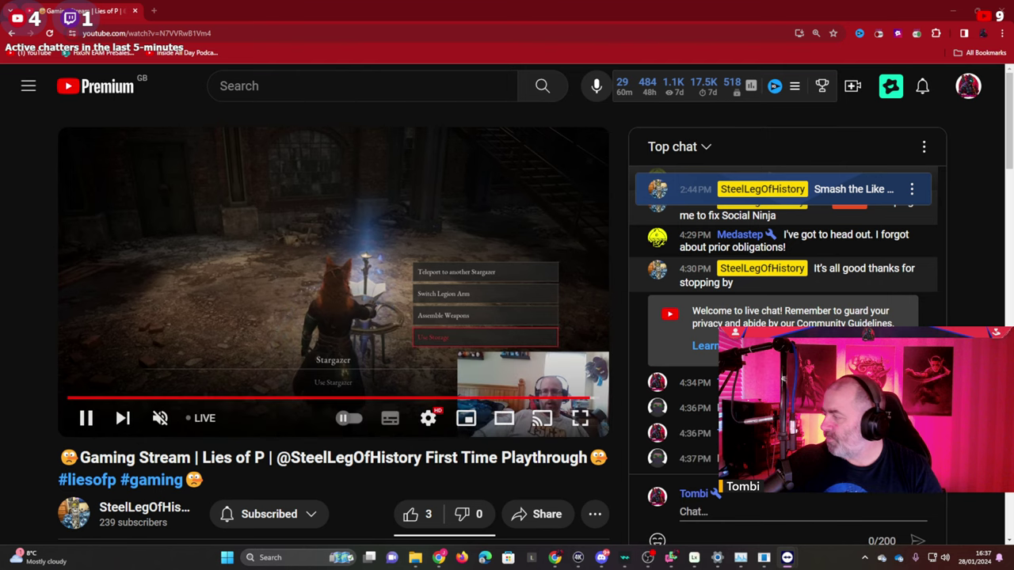
Post 'Message Test' in the stream's live chat.
{"action": "left_click", "coordinate": [787, 514]}
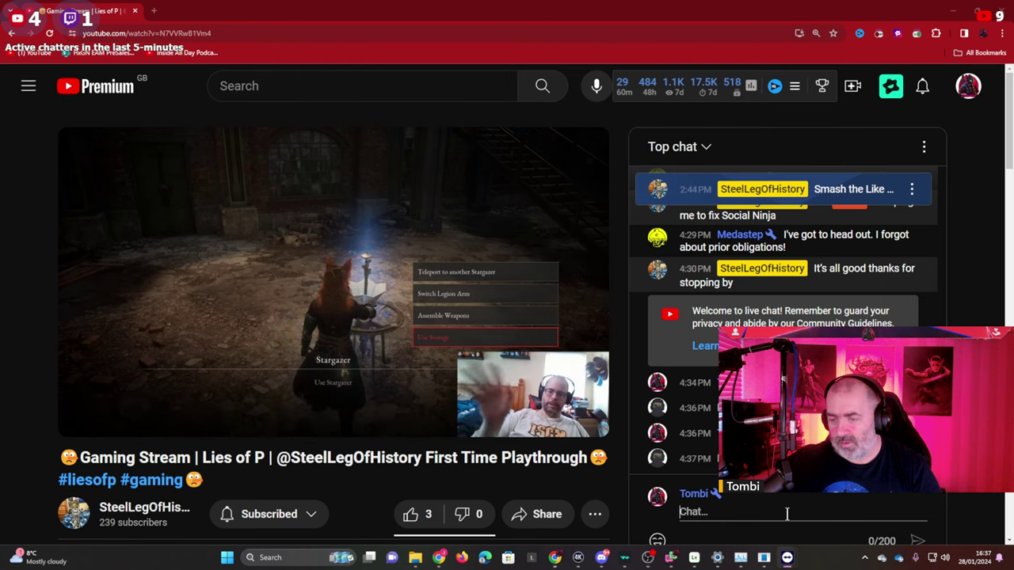
{"action": "type", "text": "Mes"}
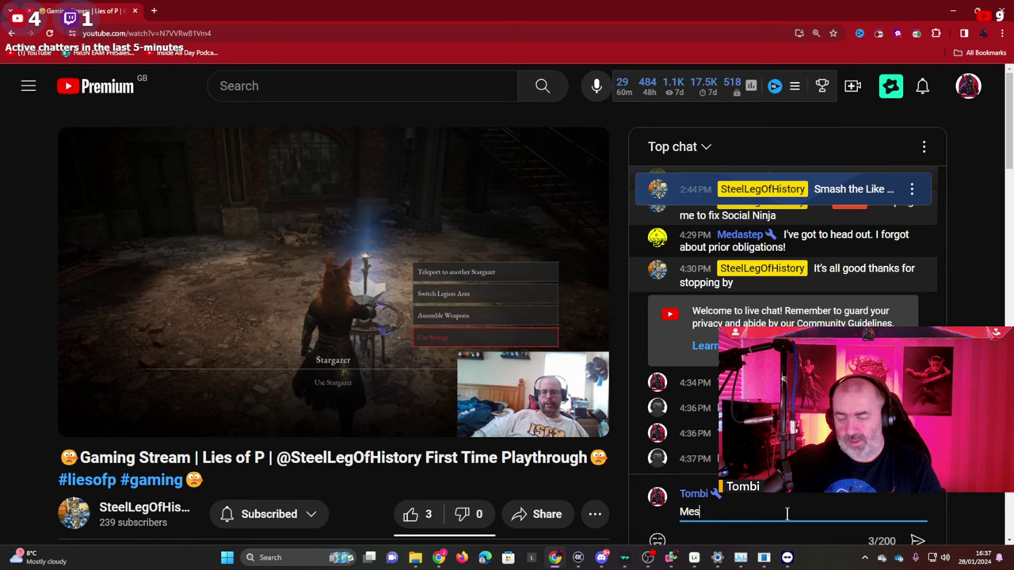
{"action": "type", "text": "sage Test"}
{"action": "key", "text": "Return"}
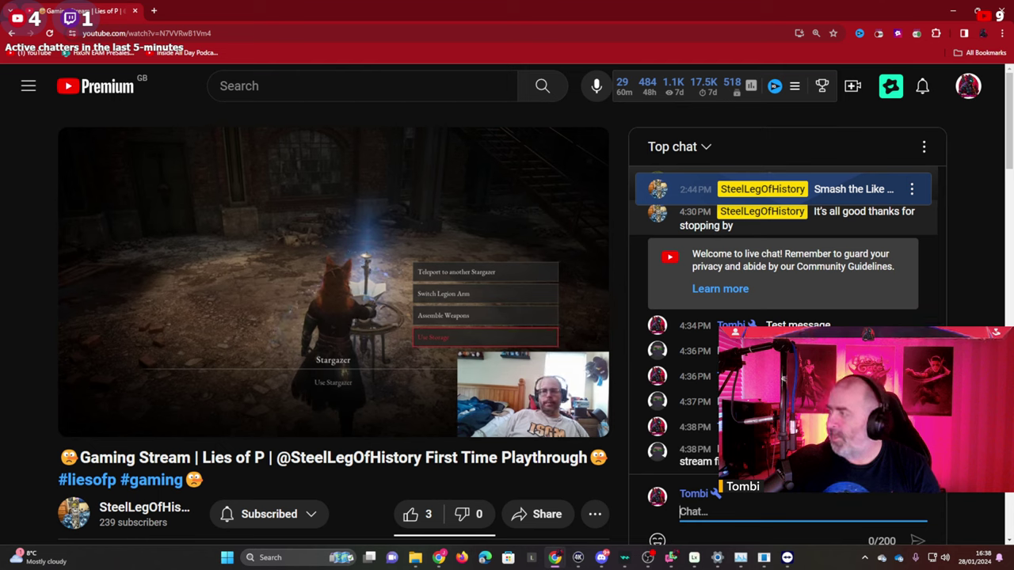
Switch back to the 3DMark Time Spy results showing the 26 352 score.
{"action": "key", "text": "alt+Tab"}
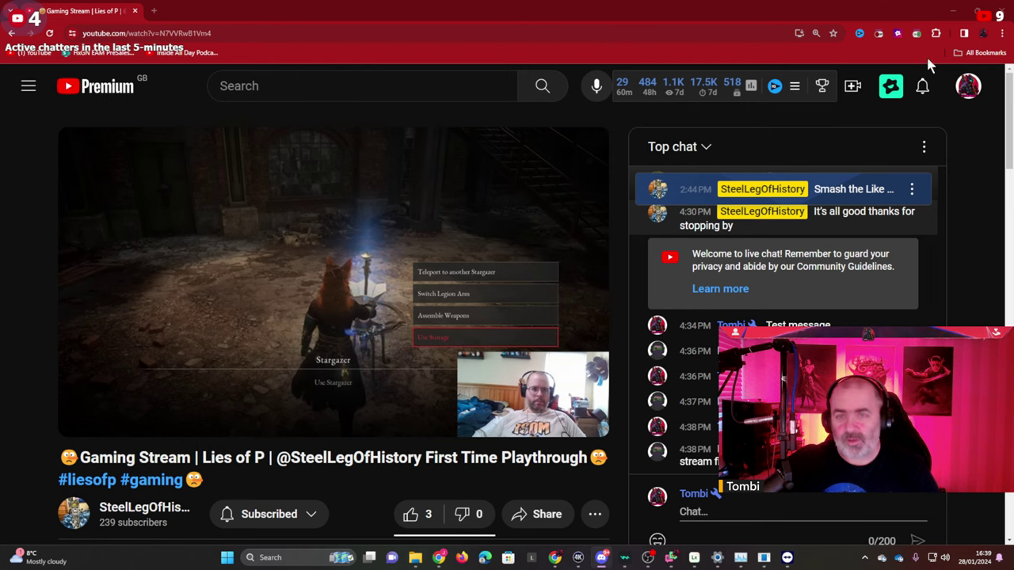
{"action": "left_click", "coordinate": [769, 11]}
{"action": "key", "text": "alt+Tab"}
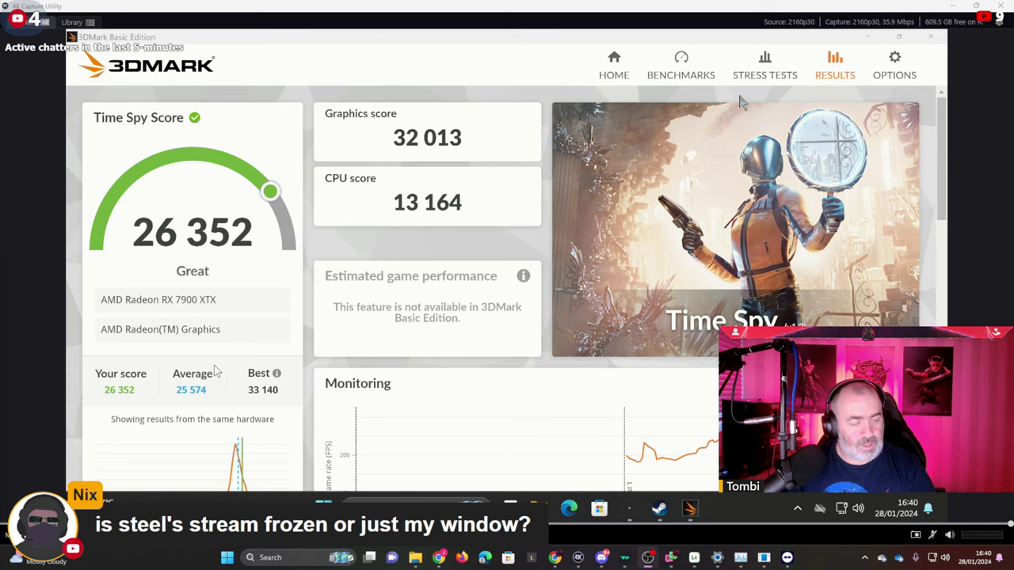
Launch Remote Desktop Connection to 10.65.214.3 and submit the credentials to open the session.
{"action": "key", "text": "super"}
{"action": "type", "text": "re"}
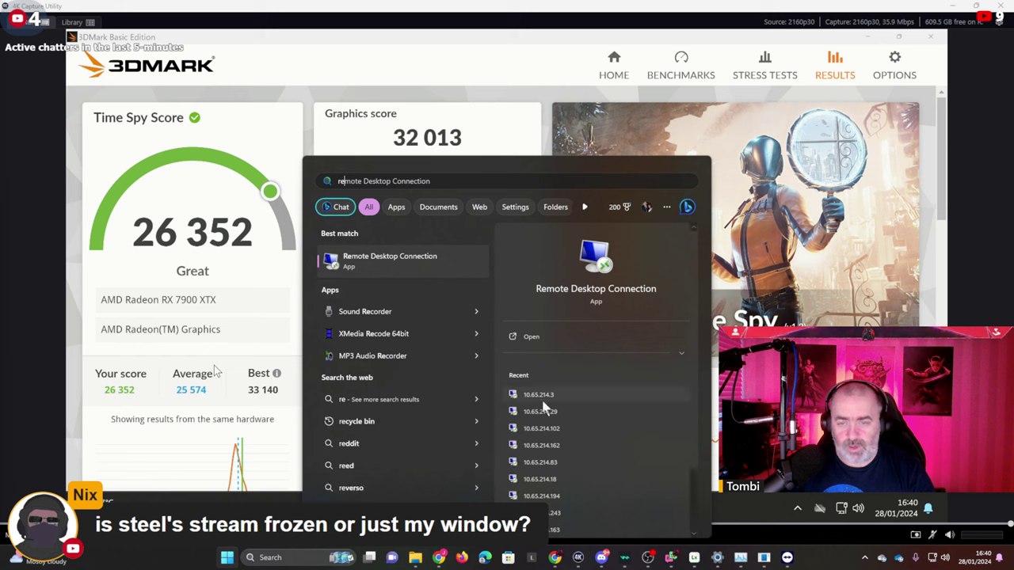
{"action": "left_click", "coordinate": [543, 397]}
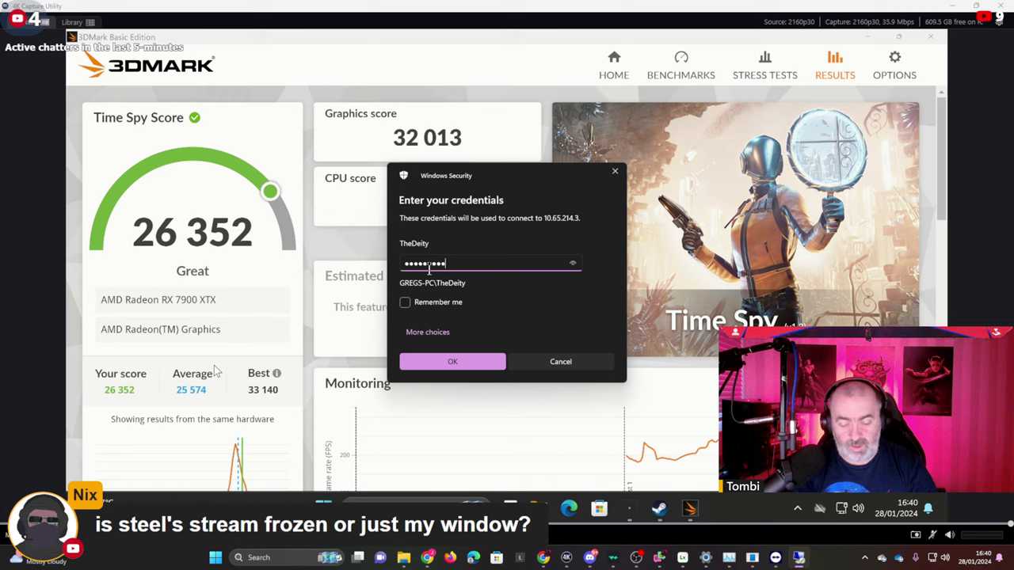
{"action": "key", "text": "Return"}
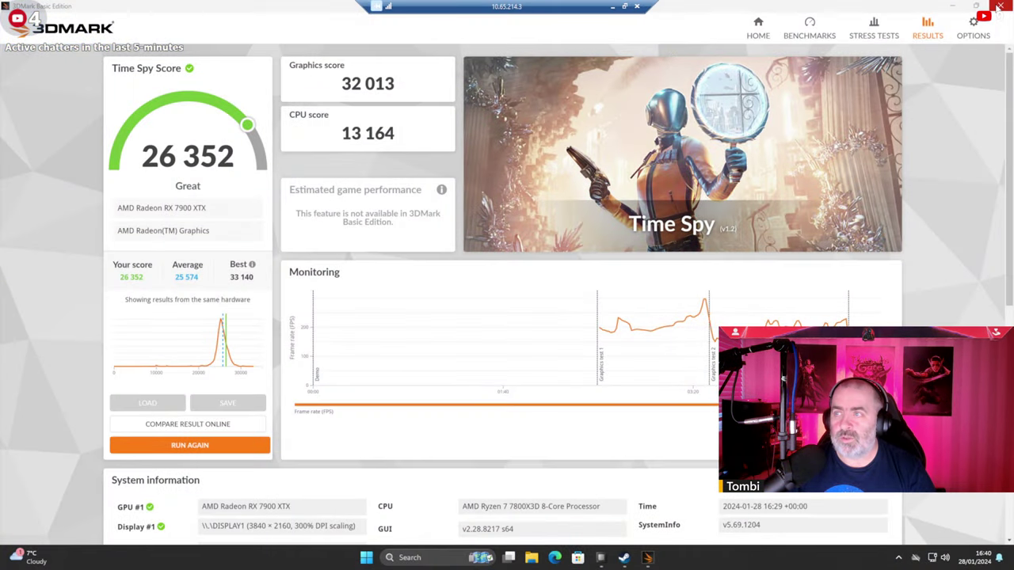
Close 3DMark, sign out of Steam via Change Account, dismiss its sign-in window, and open File Explorer.
{"action": "left_click", "coordinate": [991, 7]}
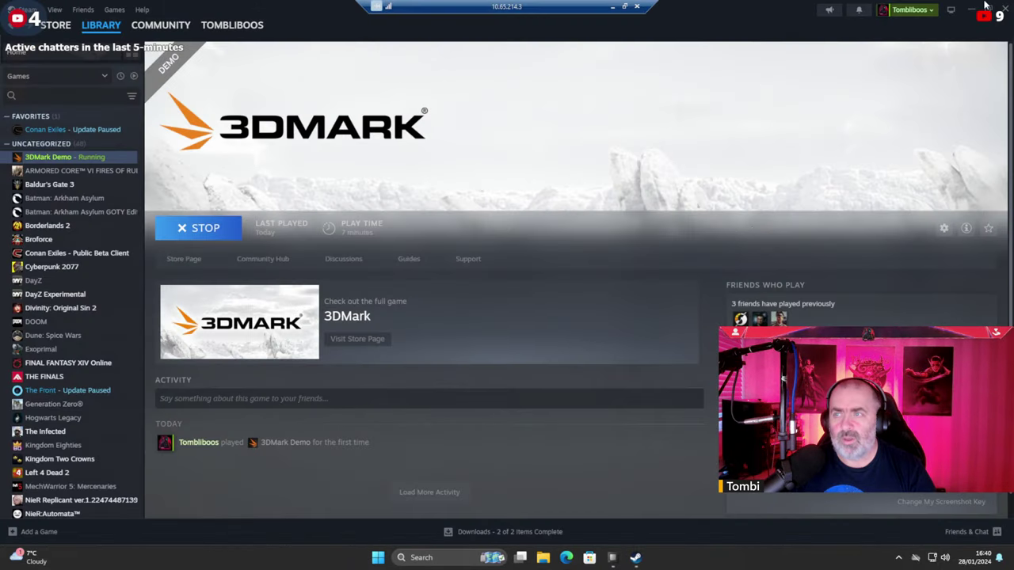
{"action": "left_click", "coordinate": [28, 11]}
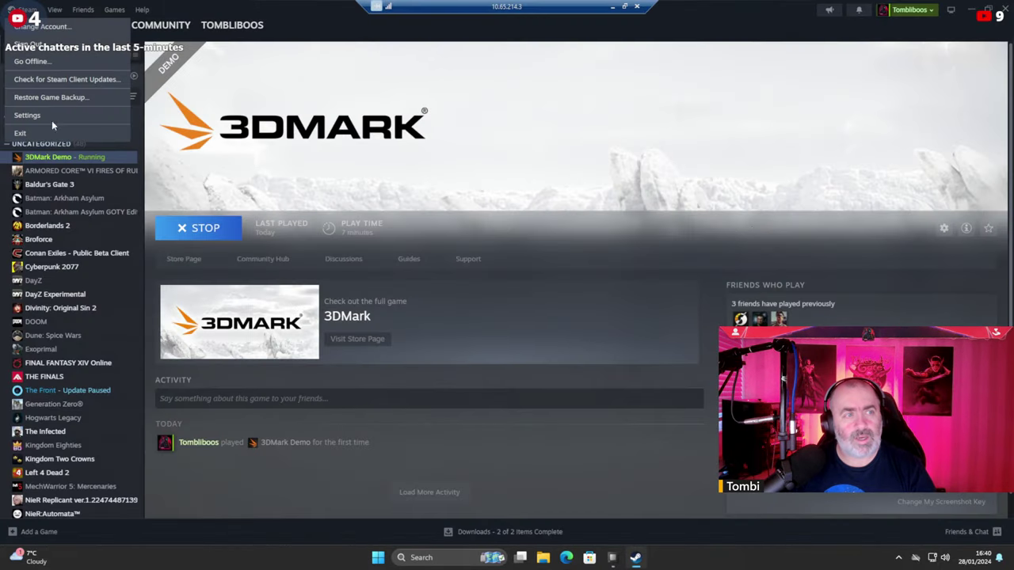
{"action": "left_click", "coordinate": [40, 45]}
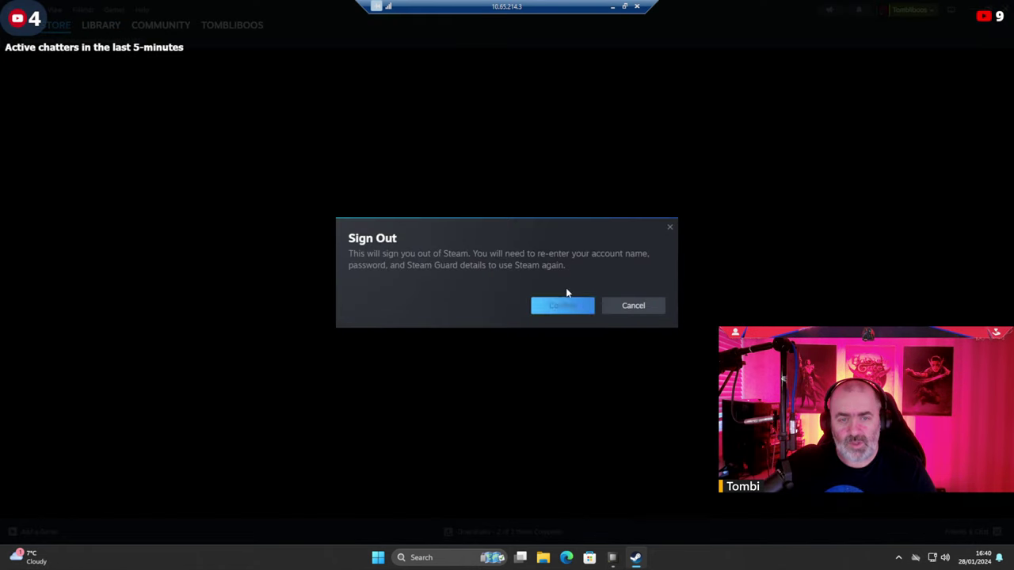
{"action": "left_click", "coordinate": [563, 309]}
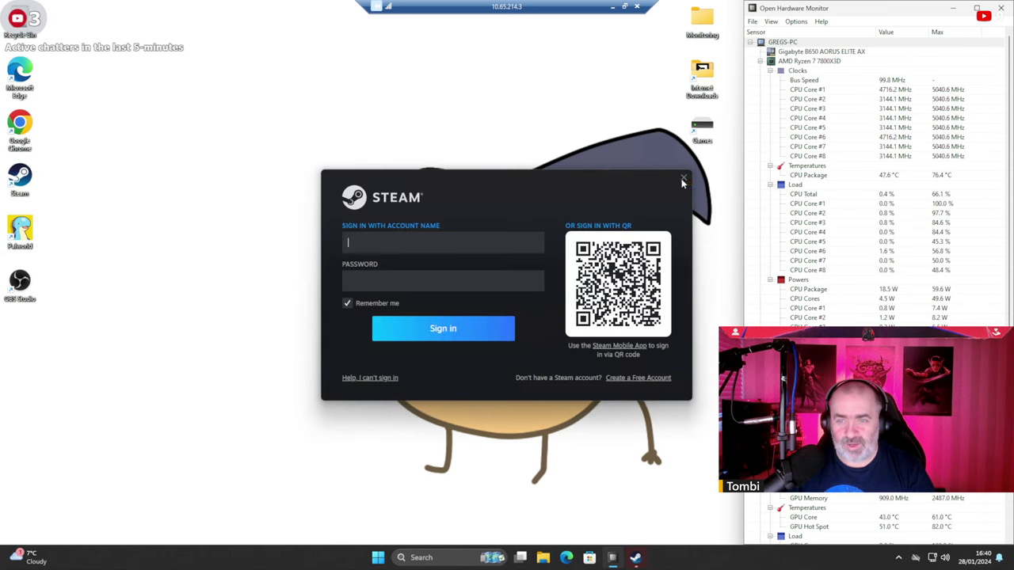
{"action": "left_click", "coordinate": [683, 181]}
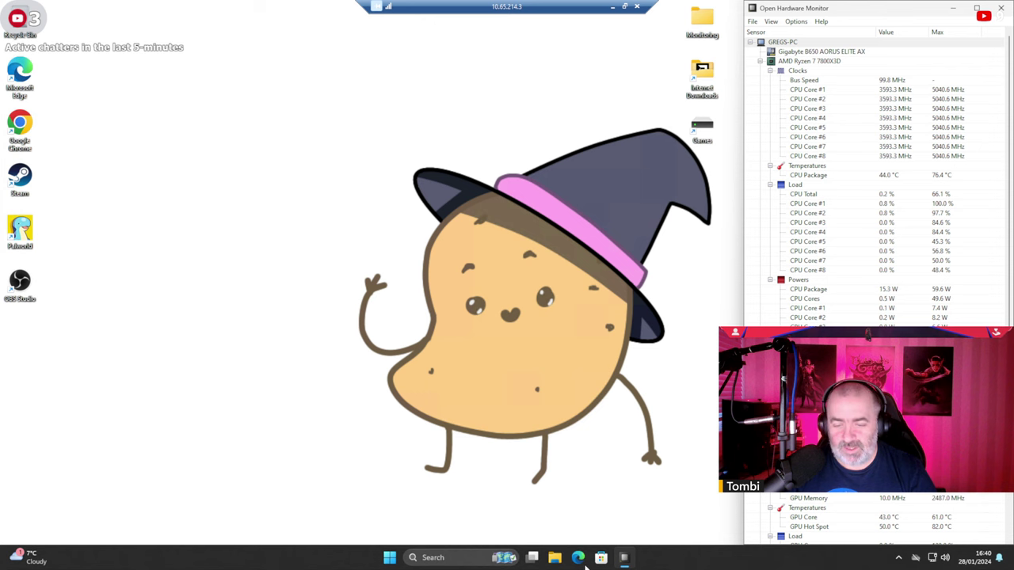
{"action": "left_click", "coordinate": [554, 557]}
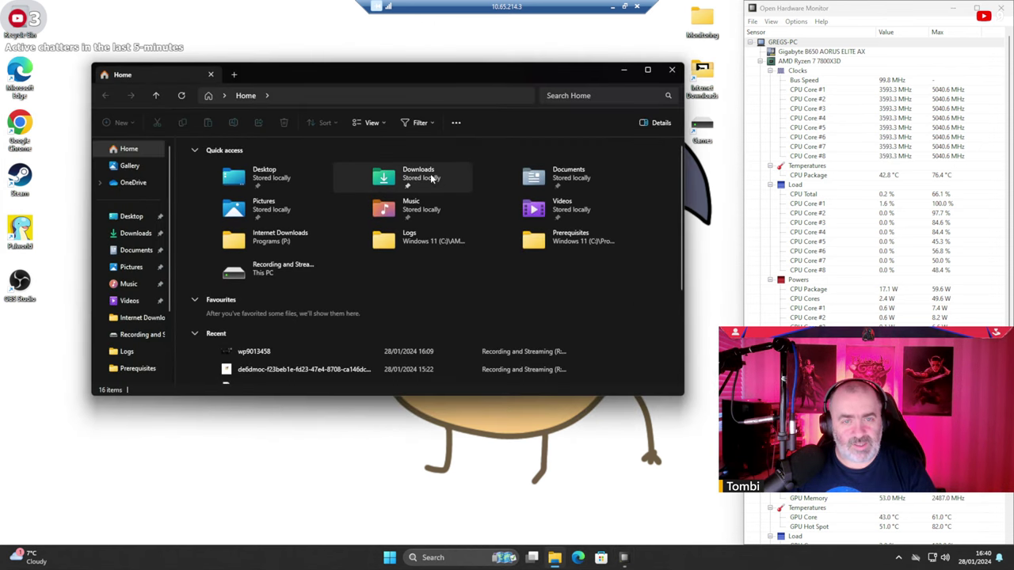
Open Internet Downloads on Programs (P:), select the mb_driver folders, and scroll through the 31 items.
{"action": "scroll", "coordinate": [131, 333], "scroll_direction": "down", "scroll_amount": 2}
{"action": "left_click", "coordinate": [136, 264]}
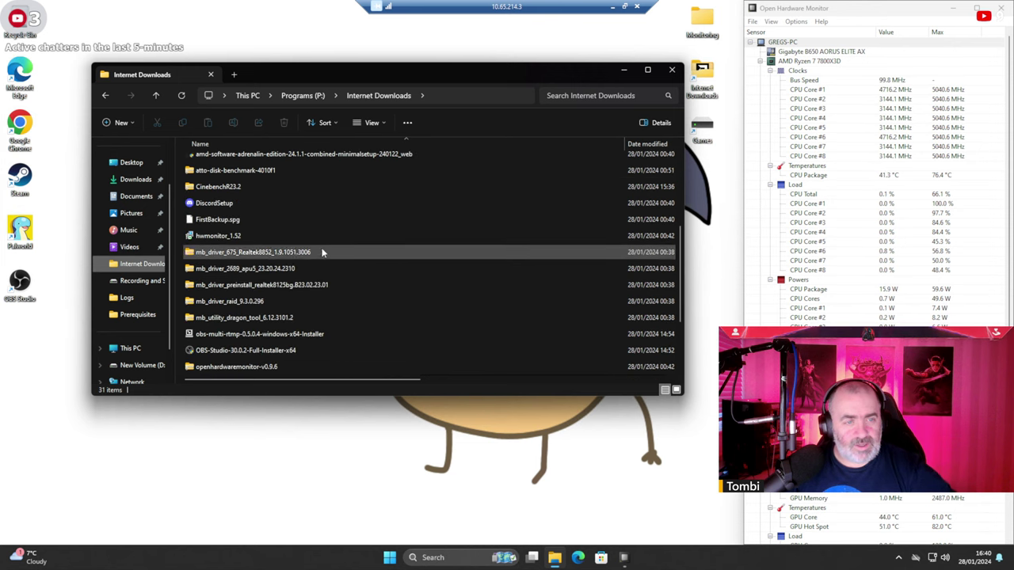
{"action": "left_click_drag", "start_coordinate": [325, 194], "coordinate": [246, 228]}
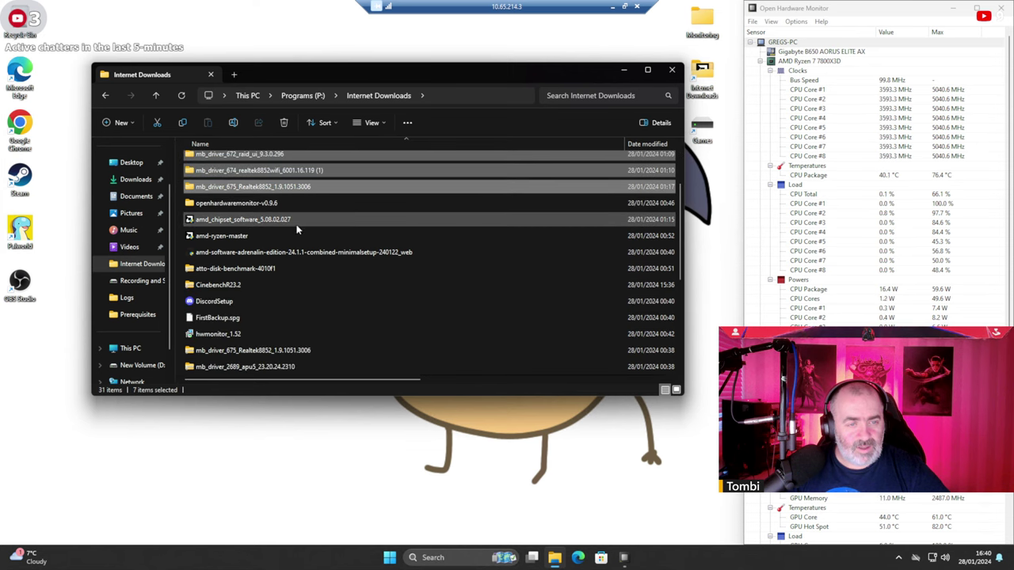
{"action": "scroll", "coordinate": [272, 241], "scroll_direction": "down", "scroll_amount": 1}
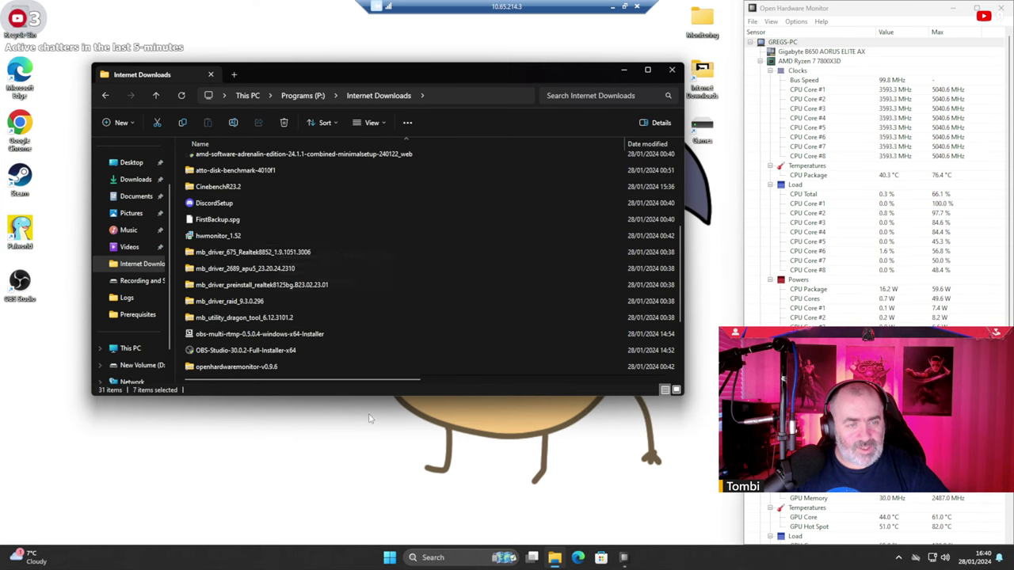
{"action": "scroll", "coordinate": [373, 318], "scroll_direction": "down", "scroll_amount": 1}
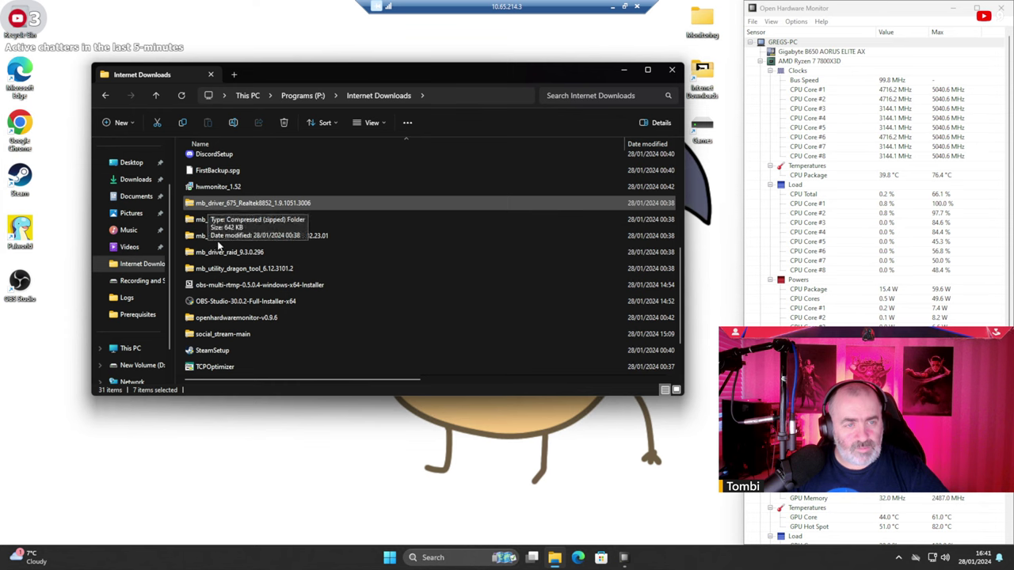
Extract mb_utility_dragon_tool_6.12.3101.2 with WinRAR into a same-named folder containing a Dragon subfolder.
{"action": "right_click", "coordinate": [221, 221]}
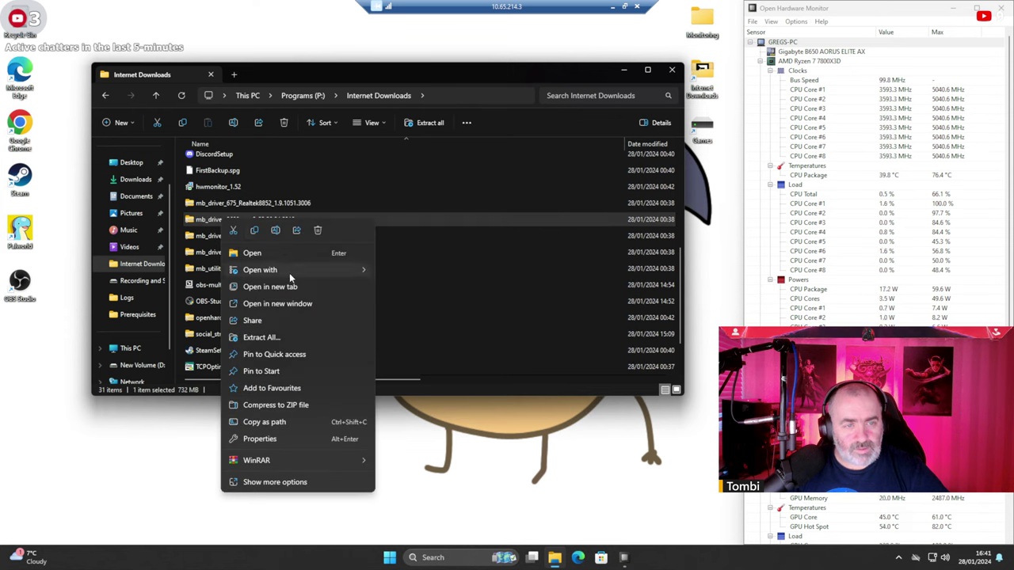
{"action": "left_click", "coordinate": [237, 204]}
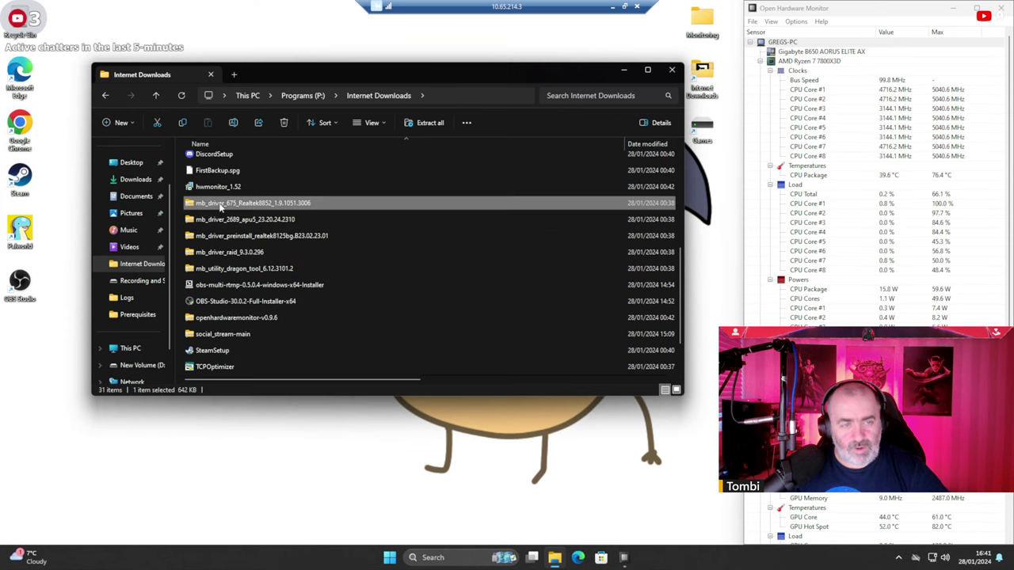
{"action": "right_click", "coordinate": [219, 207]}
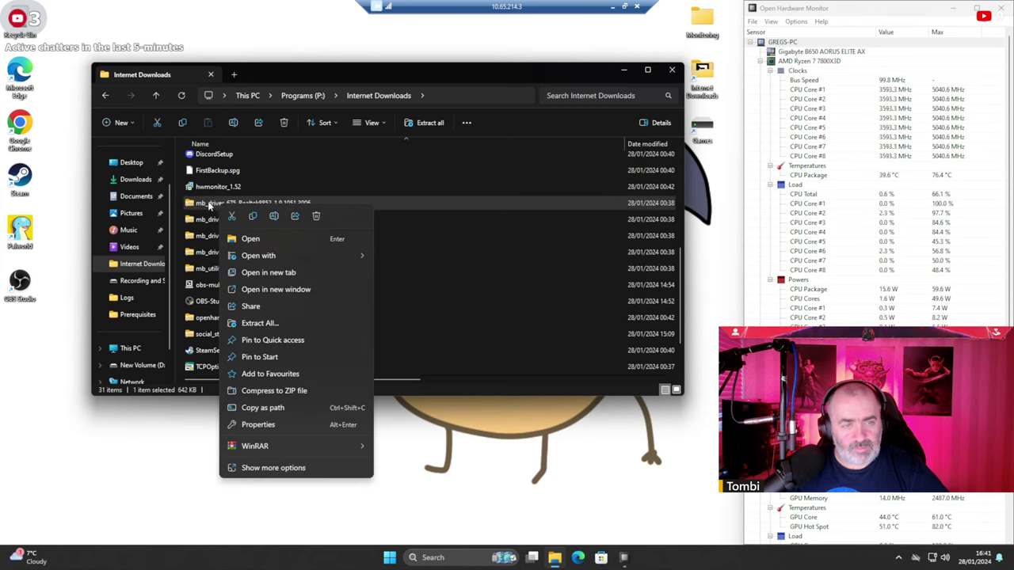
{"action": "left_click", "coordinate": [220, 207]}
{"action": "left_click", "coordinate": [212, 270]}
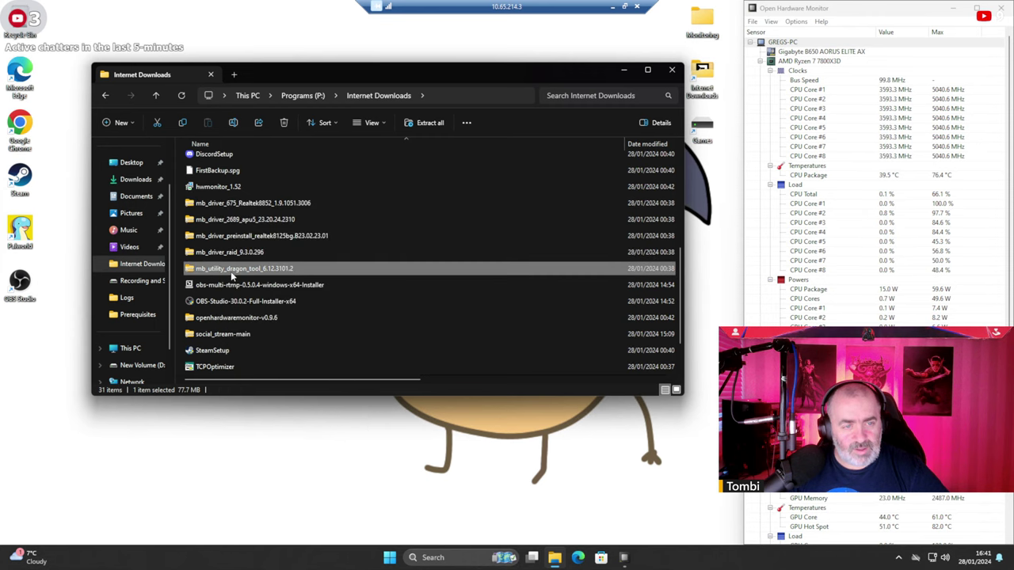
{"action": "right_click", "coordinate": [228, 269]}
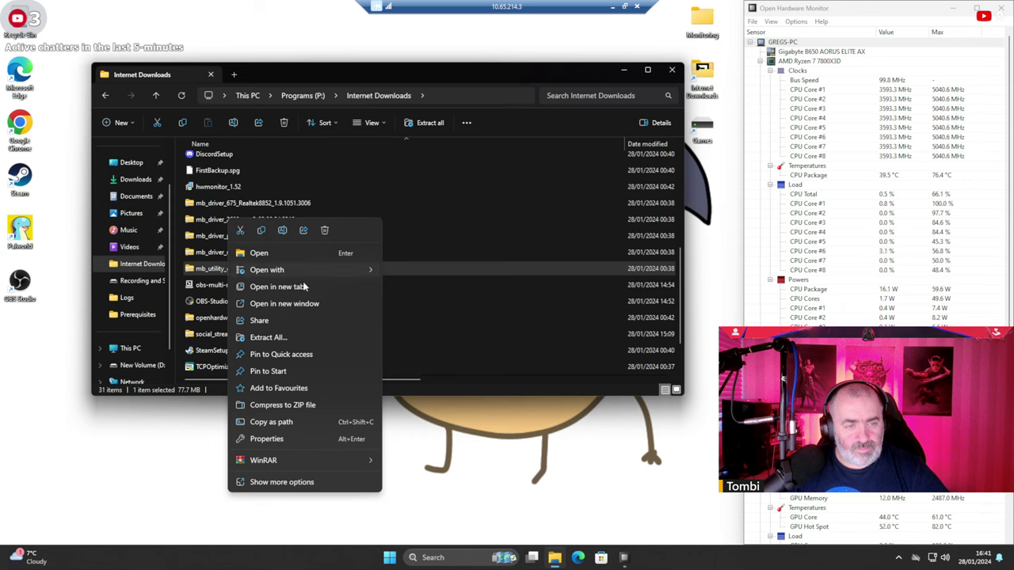
{"action": "mouse_move", "coordinate": [361, 466]}
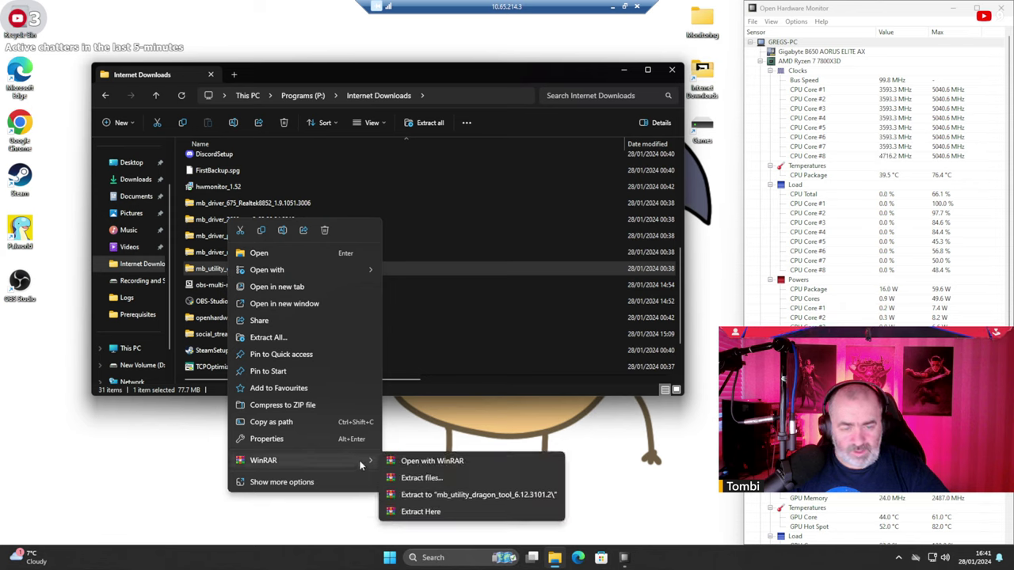
{"action": "left_click", "coordinate": [441, 496]}
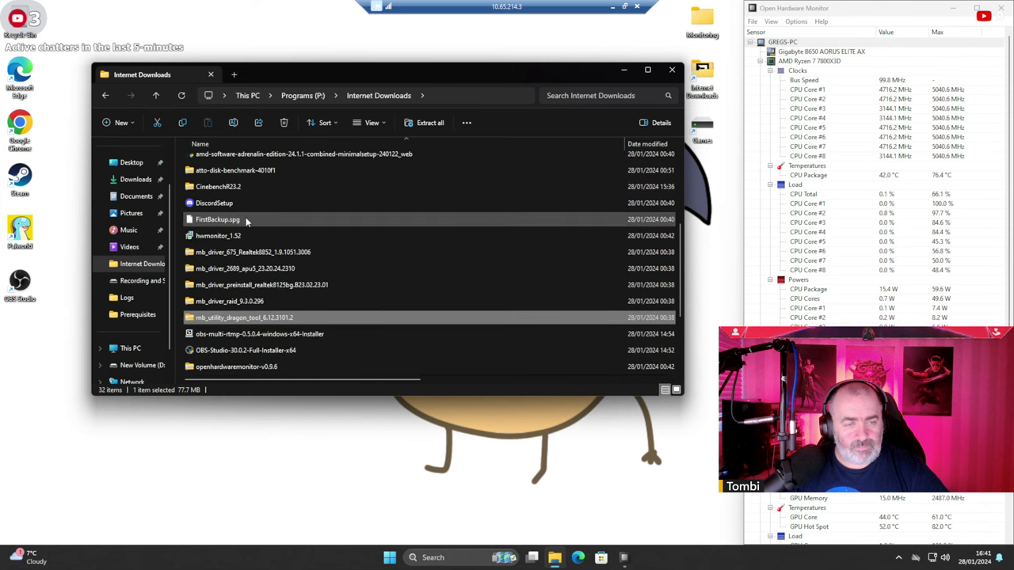
{"action": "scroll", "coordinate": [242, 317], "scroll_direction": "down", "scroll_amount": 5}
Open the mb_utility_dragon_tool_6.12.3101.2 folder and its Dragon subfolder, scrolling down to the setup files.
{"action": "left_click", "coordinate": [243, 368]}
{"action": "double_click", "coordinate": [243, 368]}
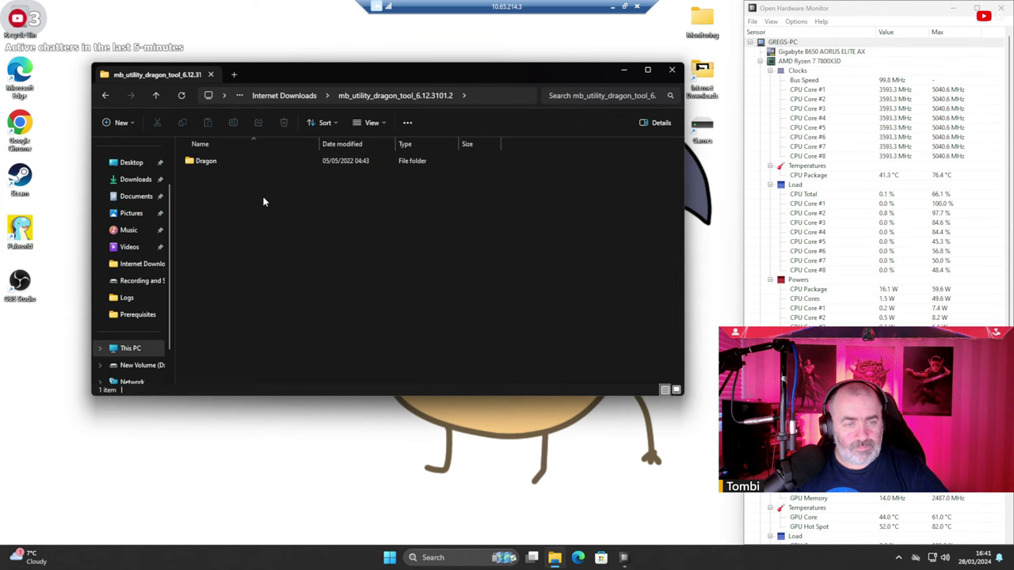
{"action": "double_click", "coordinate": [214, 161]}
{"action": "scroll", "coordinate": [342, 187], "scroll_direction": "down", "scroll_amount": 4}
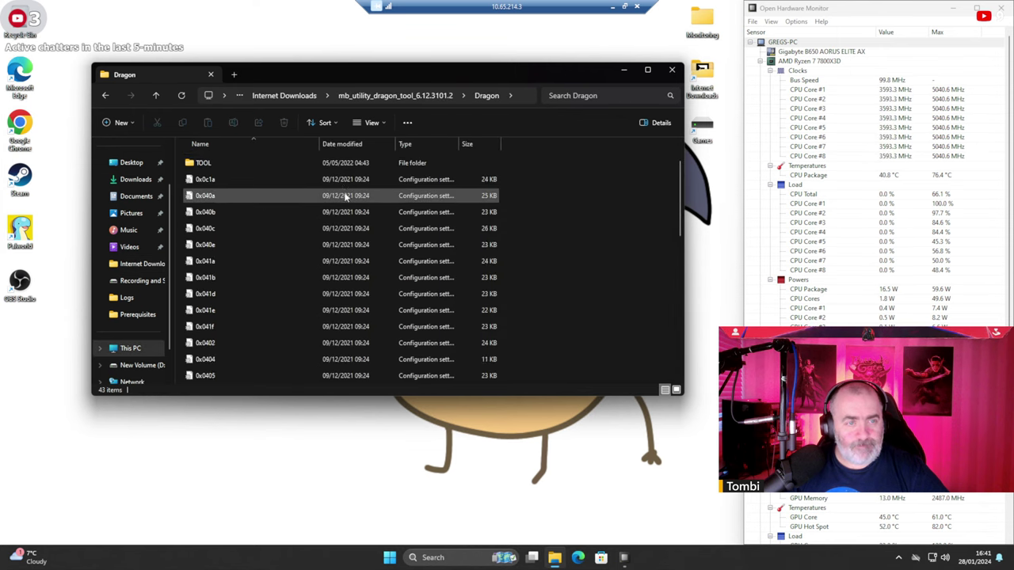
{"action": "scroll", "coordinate": [342, 187], "scroll_direction": "down", "scroll_amount": 4}
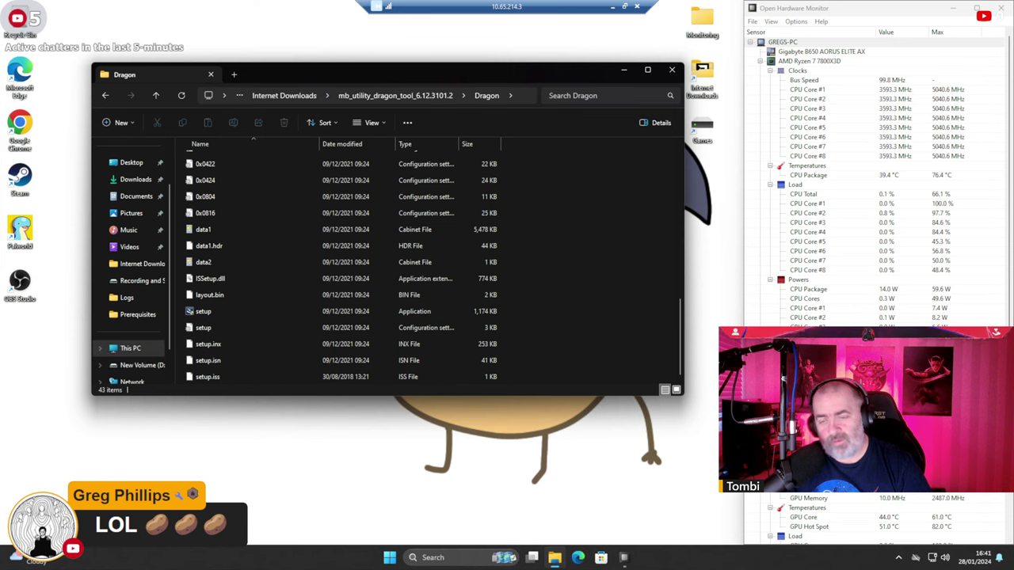
Start a Windows search for 'live captions', then erase the search text.
{"action": "left_click", "coordinate": [444, 560]}
{"action": "type", "text": "live captions"}
{"action": "key", "text": "BackSpace"}
{"action": "key", "text": "BackSpace"}
{"action": "key", "text": "BackSpace"}
{"action": "key", "text": "BackSpace"}
{"action": "key", "text": "BackSpace"}
{"action": "key", "text": "BackSpace"}
{"action": "key", "text": "BackSpace"}
{"action": "key", "text": "BackSpace"}
{"action": "key", "text": "BackSpace"}
{"action": "key", "text": "BackSpace"}
{"action": "key", "text": "BackSpace"}
{"action": "key", "text": "BackSpace"}
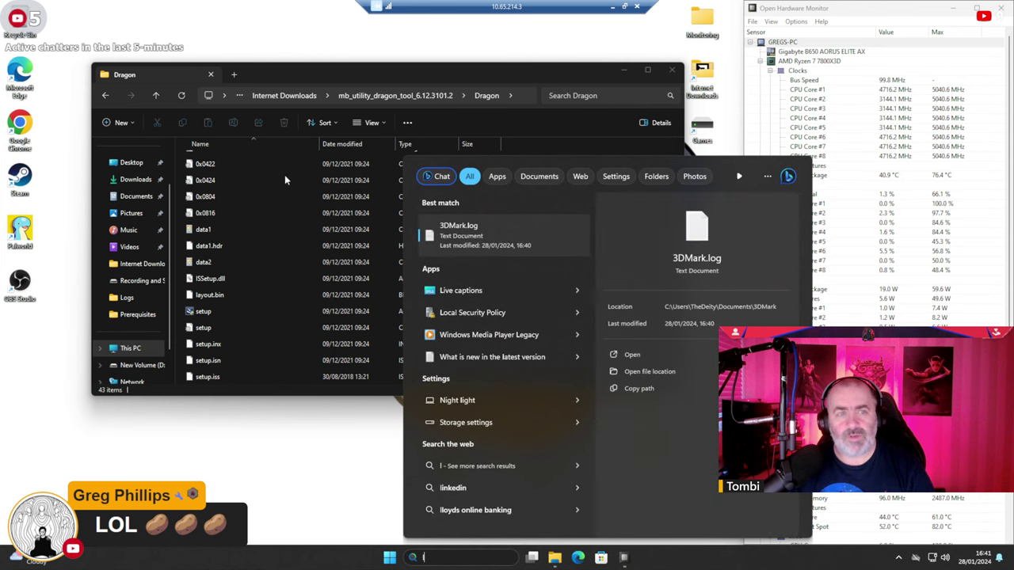
Go up two levels from Dragon to the Internet Downloads folder and browse its 32 items.
{"action": "left_click", "coordinate": [327, 65]}
{"action": "scroll", "coordinate": [256, 255], "scroll_direction": "up", "scroll_amount": 3}
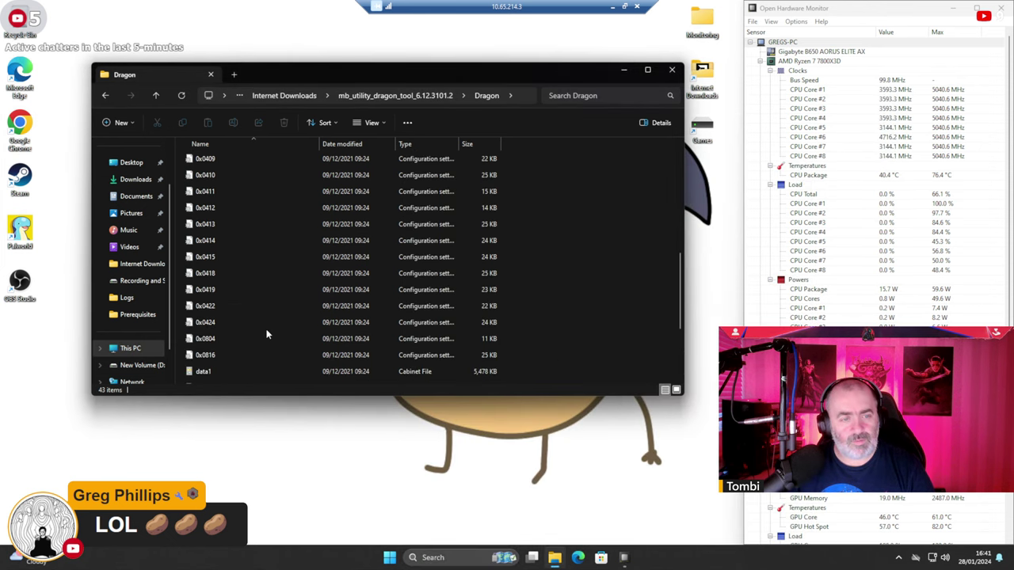
{"action": "left_click", "coordinate": [395, 95]}
{"action": "left_click", "coordinate": [293, 96]}
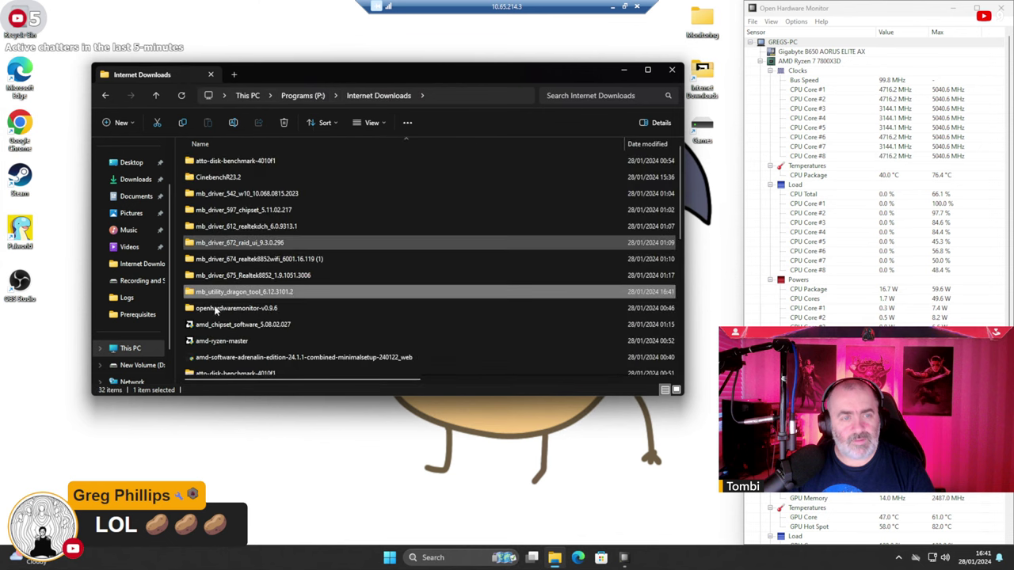
{"action": "scroll", "coordinate": [265, 312], "scroll_direction": "down", "scroll_amount": 5}
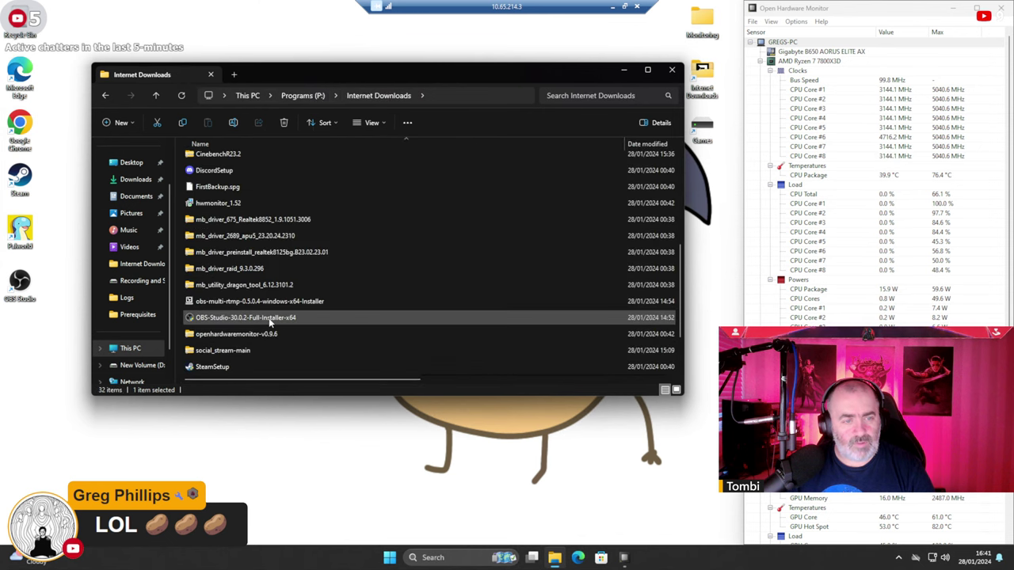
{"action": "scroll", "coordinate": [269, 318], "scroll_direction": "down", "scroll_amount": 2}
{"action": "scroll", "coordinate": [258, 360], "scroll_direction": "up", "scroll_amount": 4}
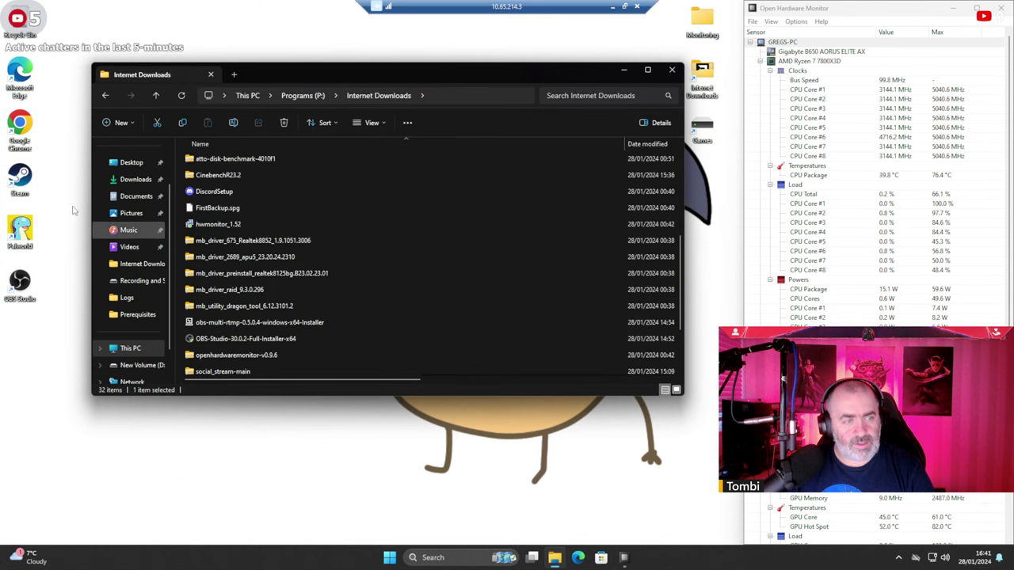
Launch Chrome, search for 'l-connect 3', and open Lian Li's L-Connect3 page.
{"action": "double_click", "coordinate": [30, 124]}
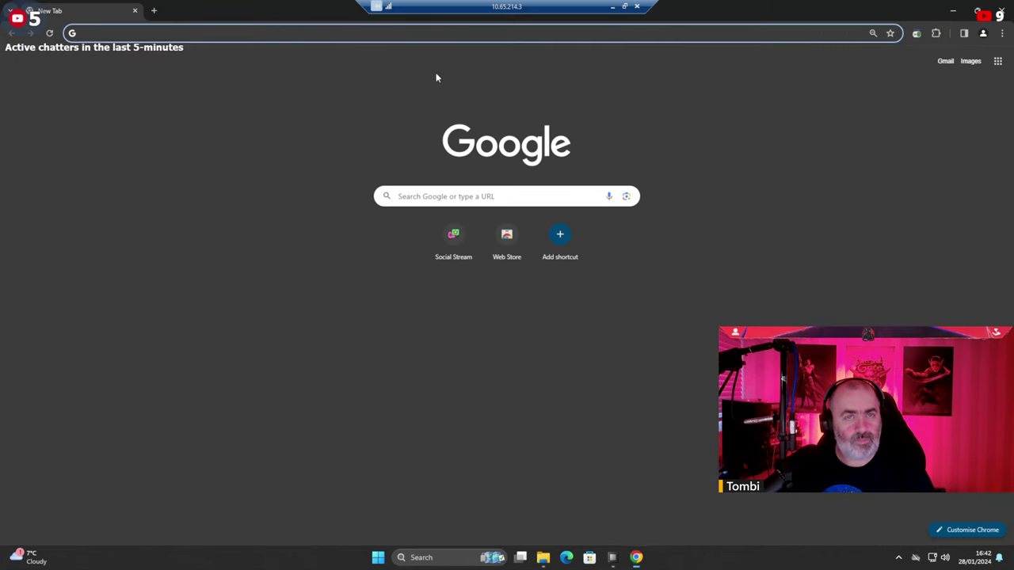
{"action": "type", "text": "l"}
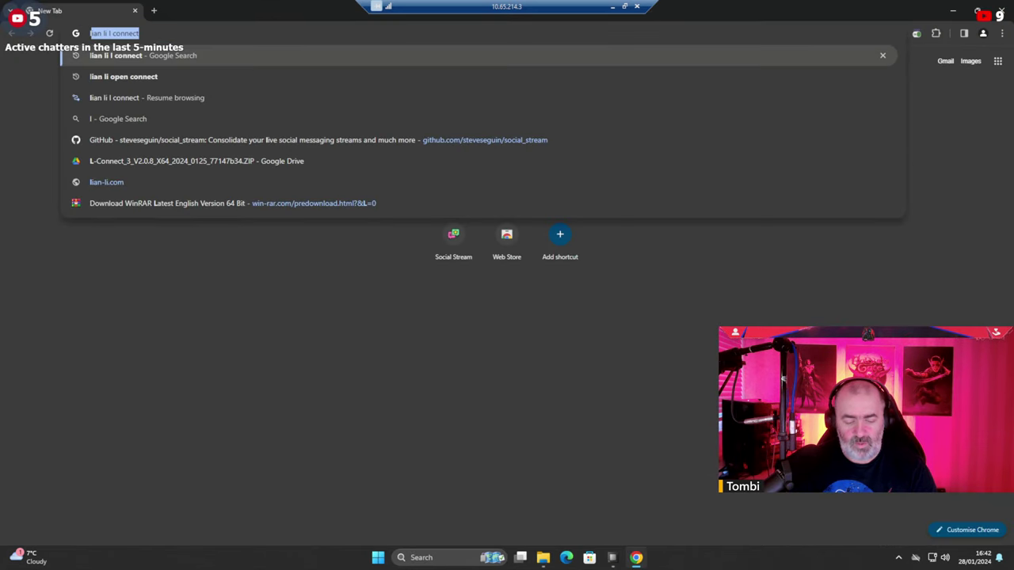
{"action": "type", "text": "-connect 3"}
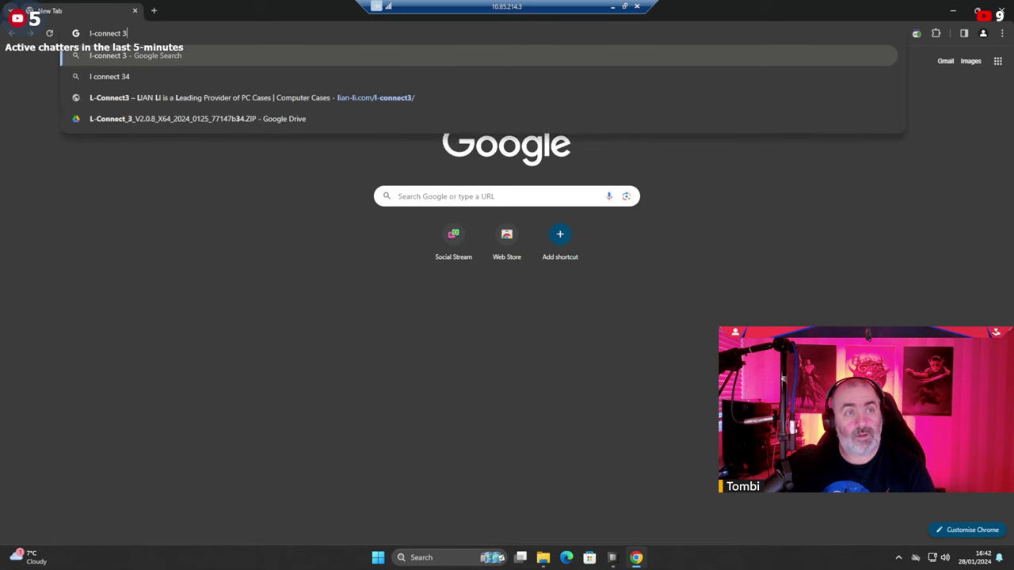
{"action": "key", "text": "Return"}
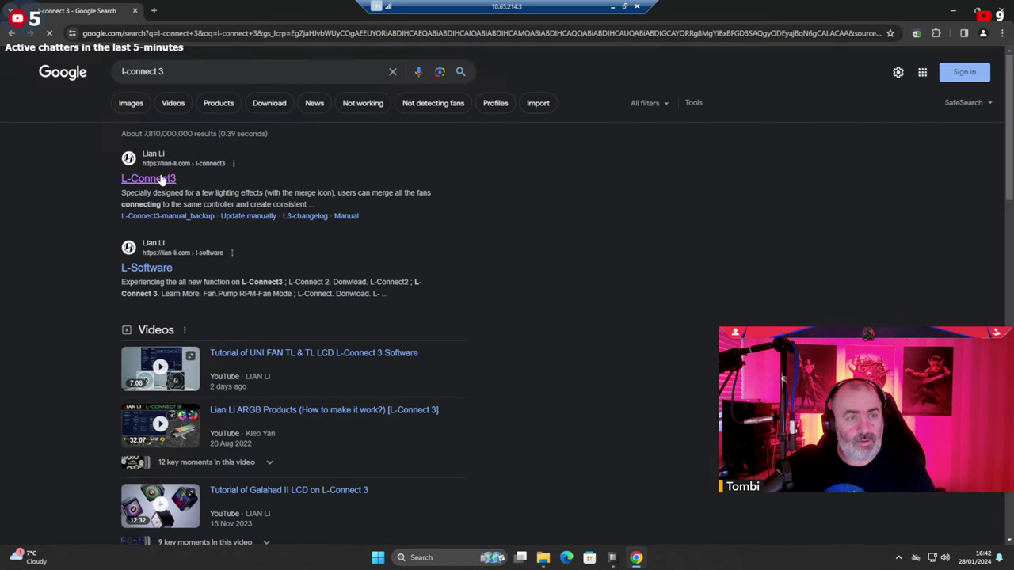
{"action": "left_click", "coordinate": [162, 180]}
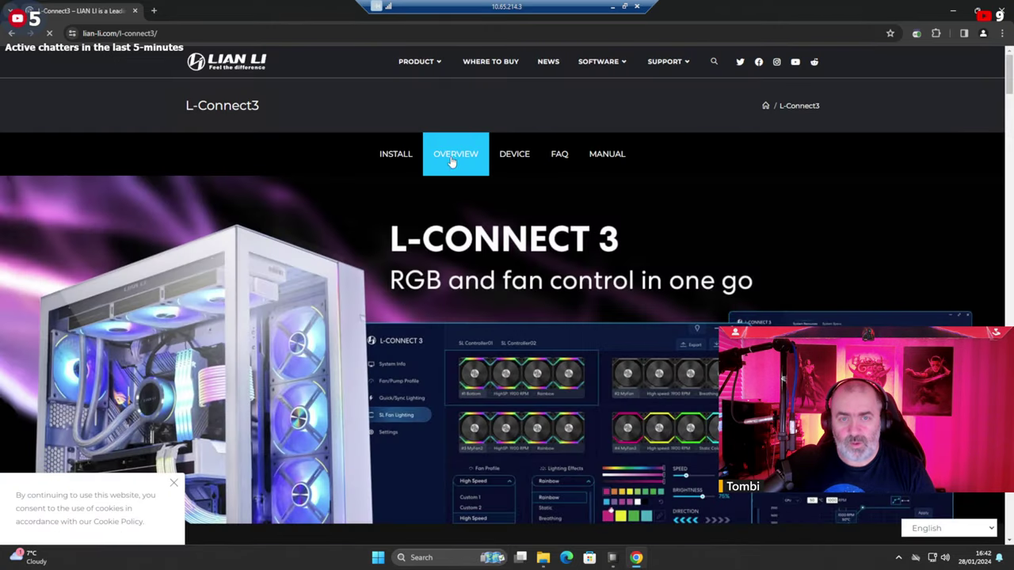
Scroll to the Download section and open the L-Connect_3_V2.0.8 zip link on Google Drive.
{"action": "scroll", "coordinate": [622, 327], "scroll_direction": "down", "scroll_amount": 3}
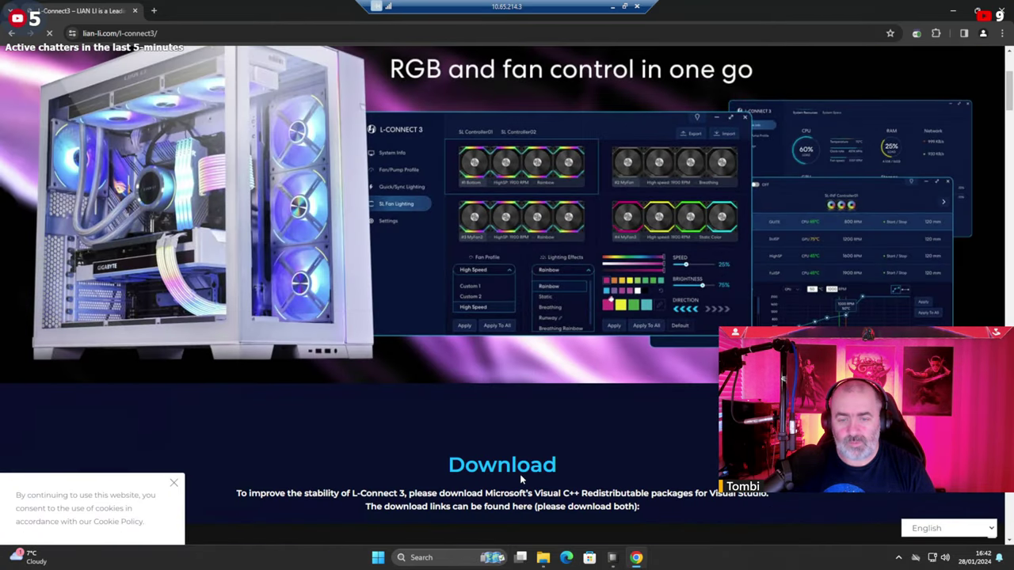
{"action": "scroll", "coordinate": [517, 460], "scroll_direction": "down", "scroll_amount": 2}
{"action": "scroll", "coordinate": [493, 400], "scroll_direction": "down", "scroll_amount": 1}
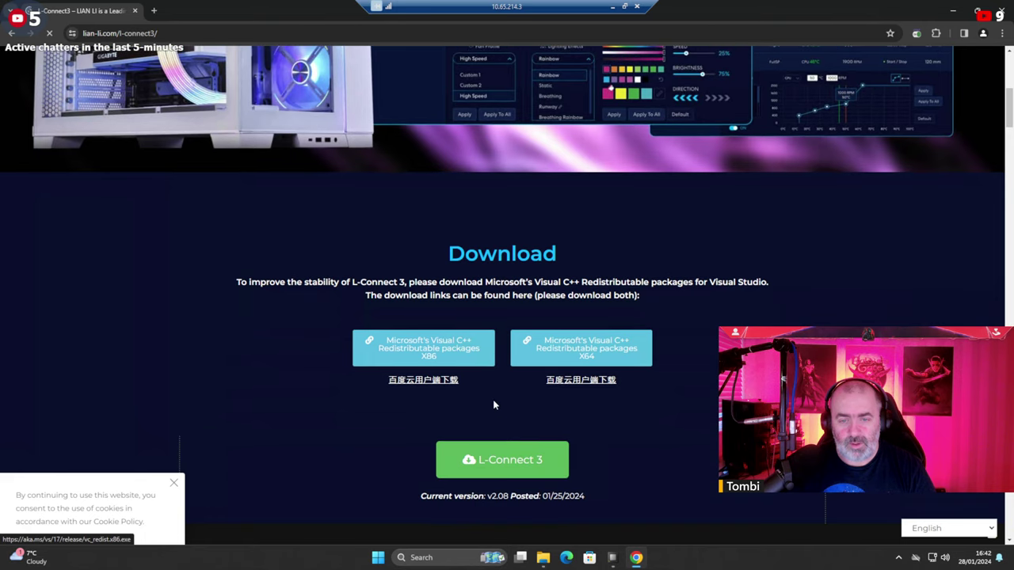
{"action": "scroll", "coordinate": [549, 419], "scroll_direction": "down", "scroll_amount": 1}
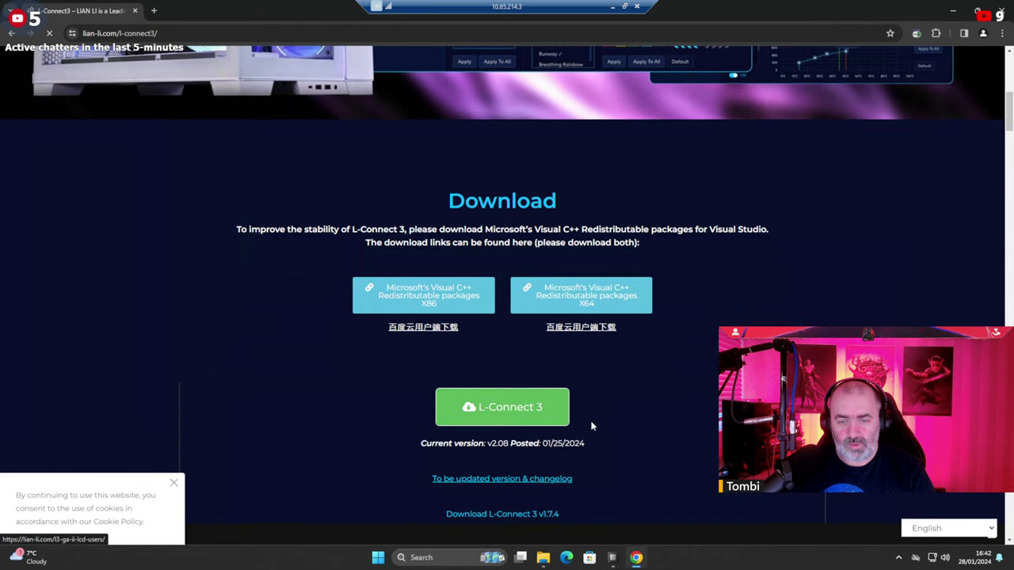
{"action": "scroll", "coordinate": [598, 372], "scroll_direction": "down", "scroll_amount": 5}
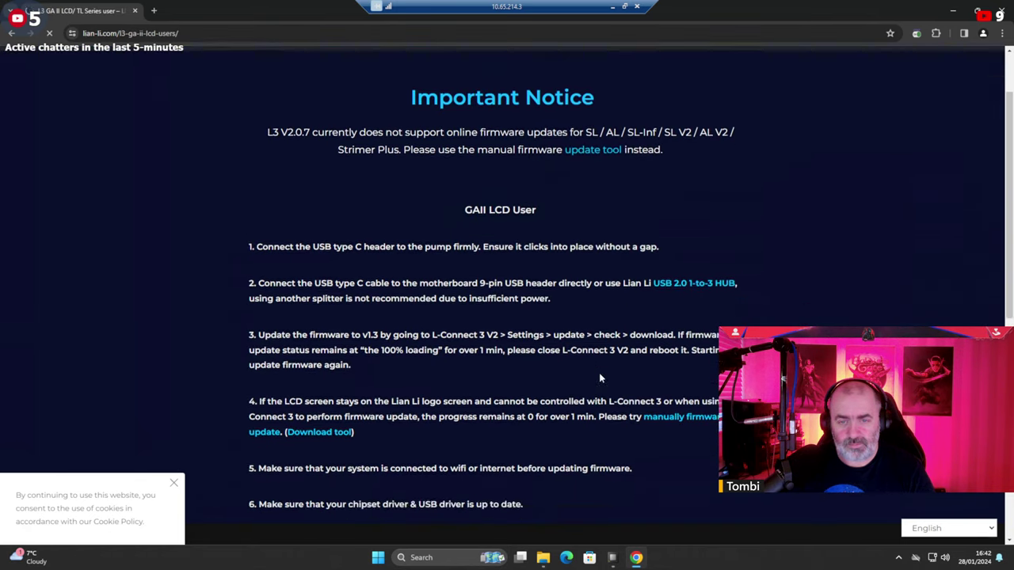
{"action": "scroll", "coordinate": [505, 408], "scroll_direction": "down", "scroll_amount": 3}
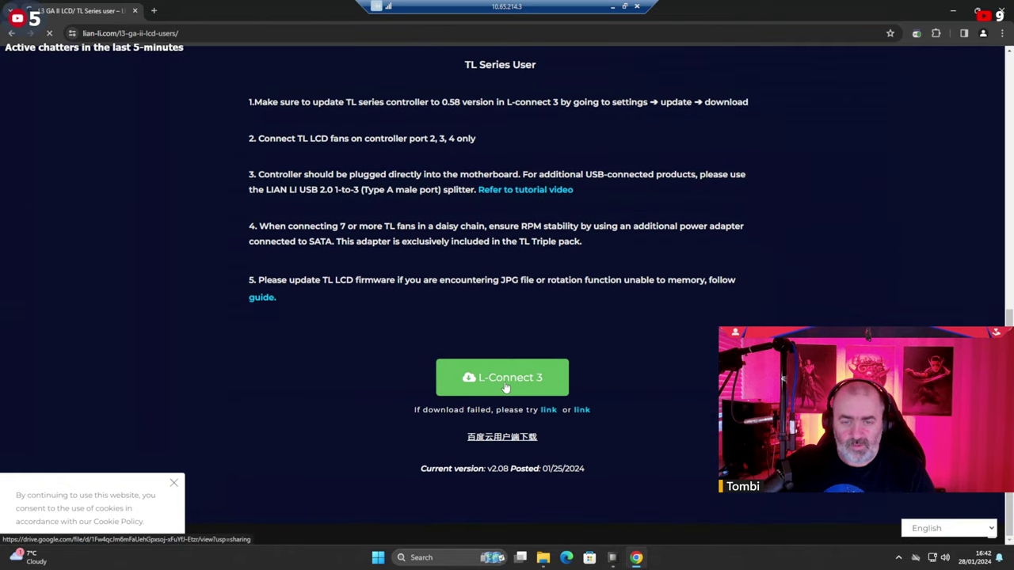
{"action": "left_click", "coordinate": [504, 381]}
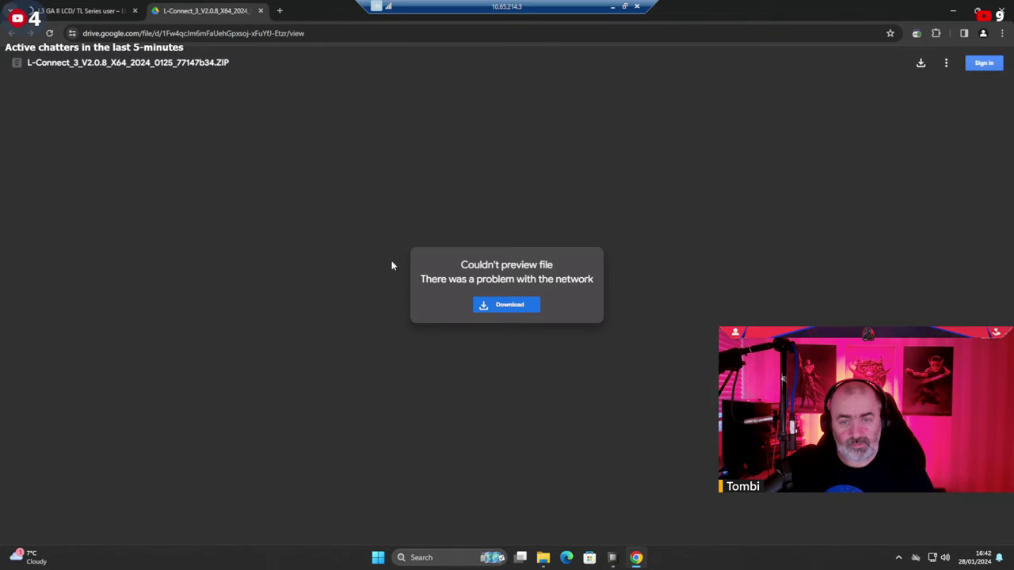
Download the L-Connect 3 zip from Drive and close the virus scan warning window.
{"action": "left_click", "coordinate": [485, 307]}
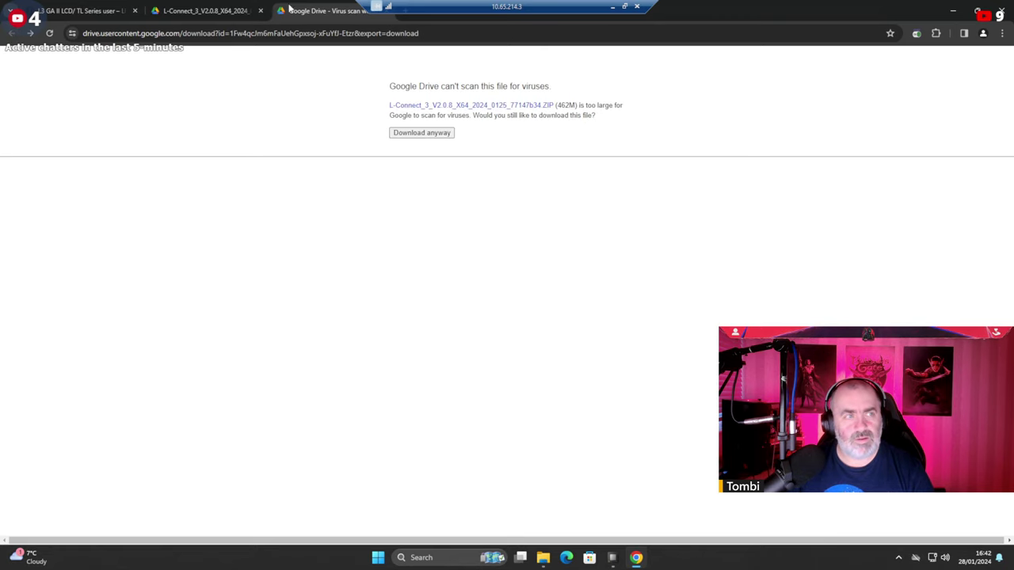
{"action": "left_click_drag", "start_coordinate": [289, 10], "coordinate": [162, 133]}
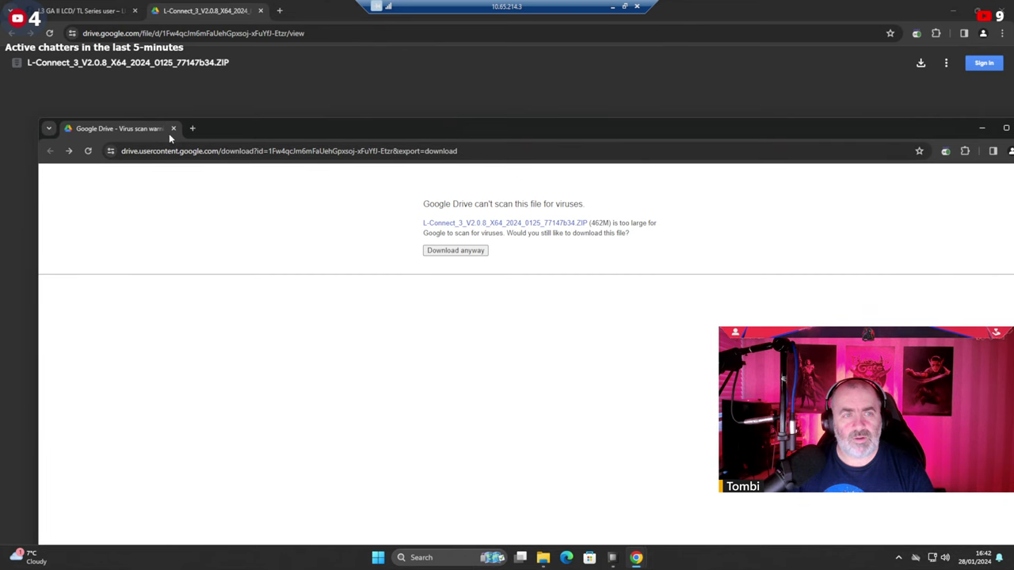
{"action": "left_click", "coordinate": [173, 129]}
Close the Drive tab, retry the alternative download link, and check progress (28.7 of 462 MB).
{"action": "key", "text": "ctrl+1"}
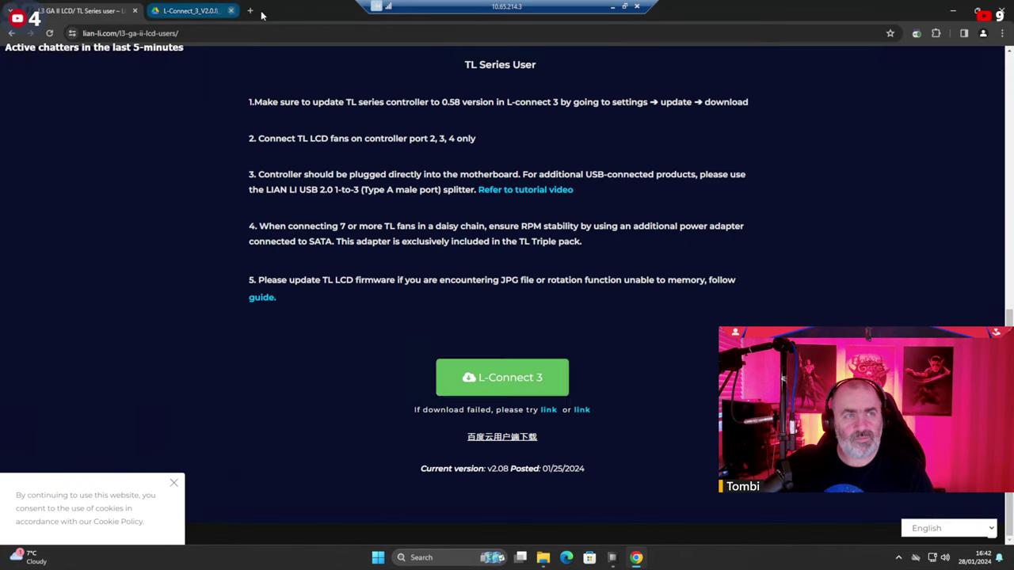
{"action": "left_click", "coordinate": [231, 11]}
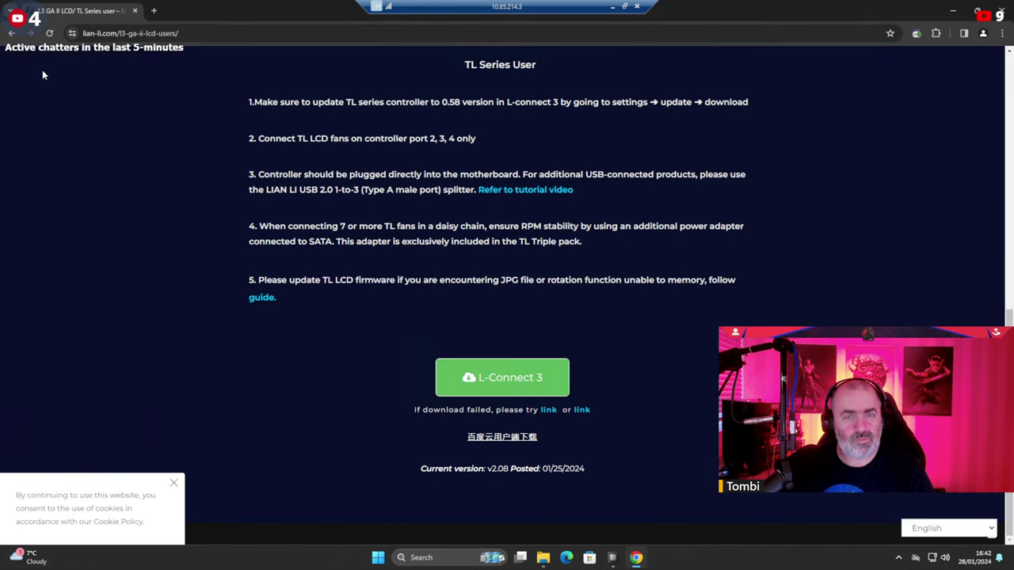
{"action": "left_click", "coordinate": [548, 410]}
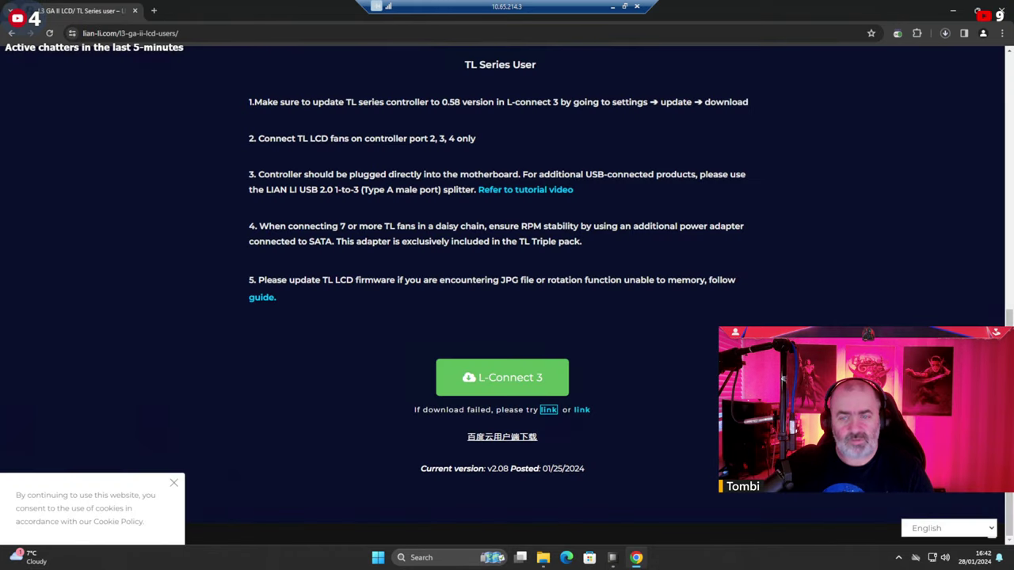
{"action": "left_click", "coordinate": [945, 35]}
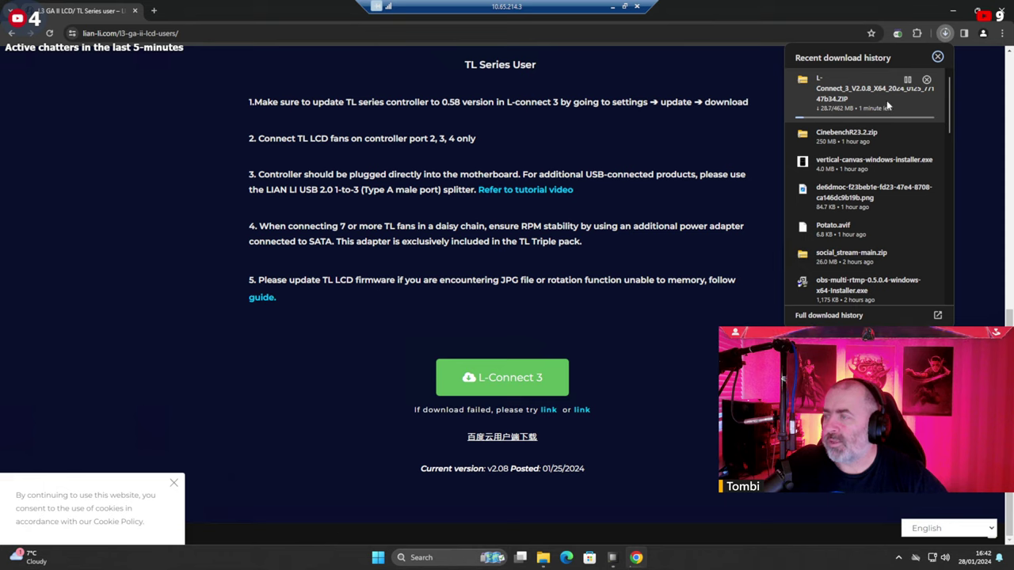
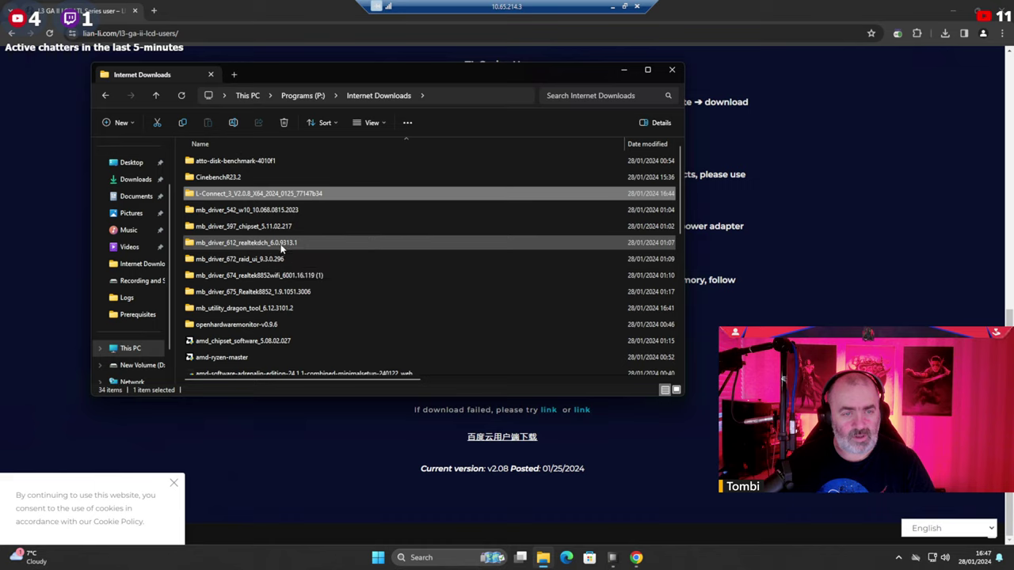
Look inside the mb_driver_612_realtekdch_6.0.9313.1 folder, then go back to Internet Downloads.
{"action": "double_click", "coordinate": [280, 247]}
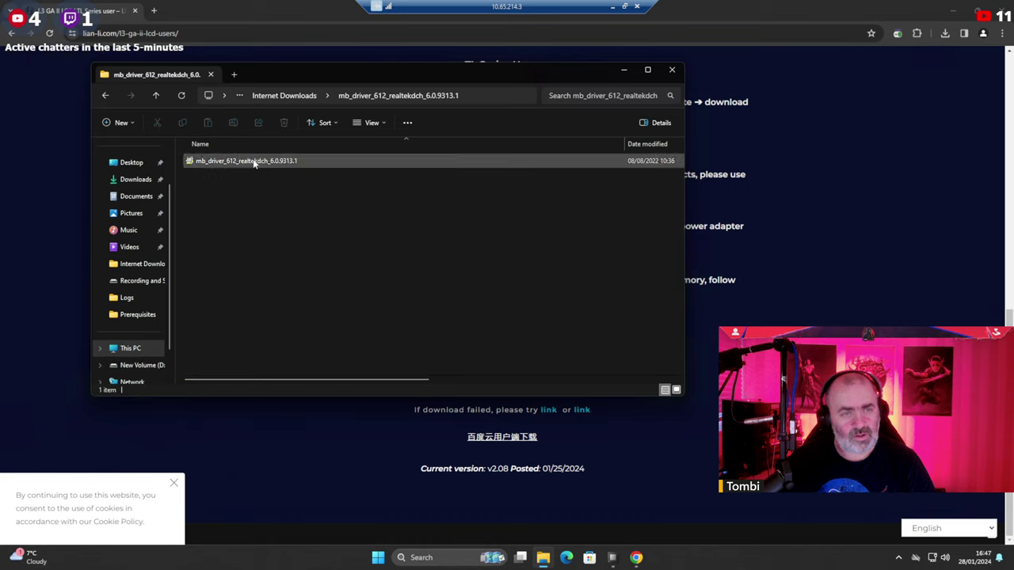
{"action": "left_click", "coordinate": [313, 96]}
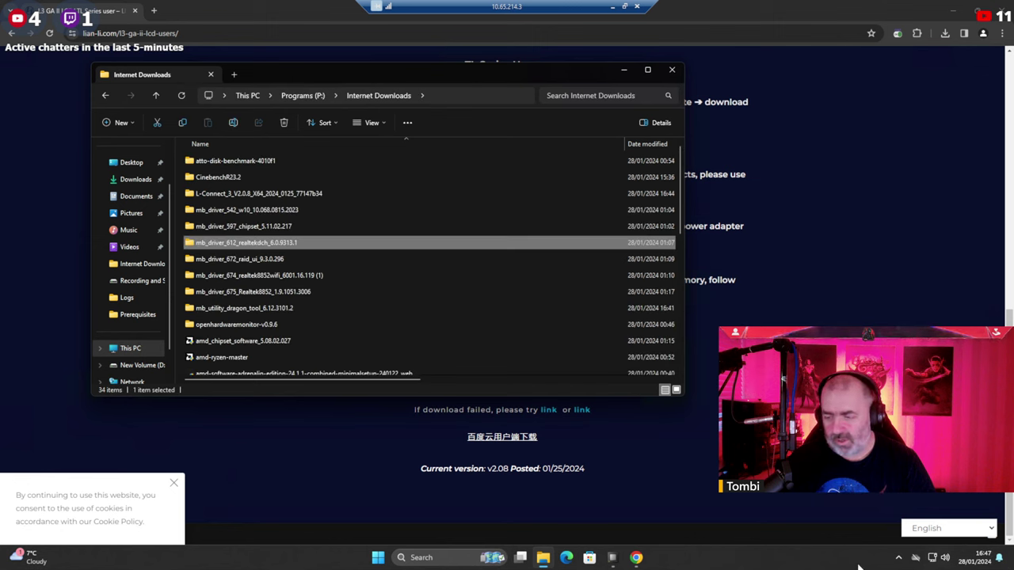
{"action": "left_click", "coordinate": [431, 558]}
{"action": "type", "text": "dev"}
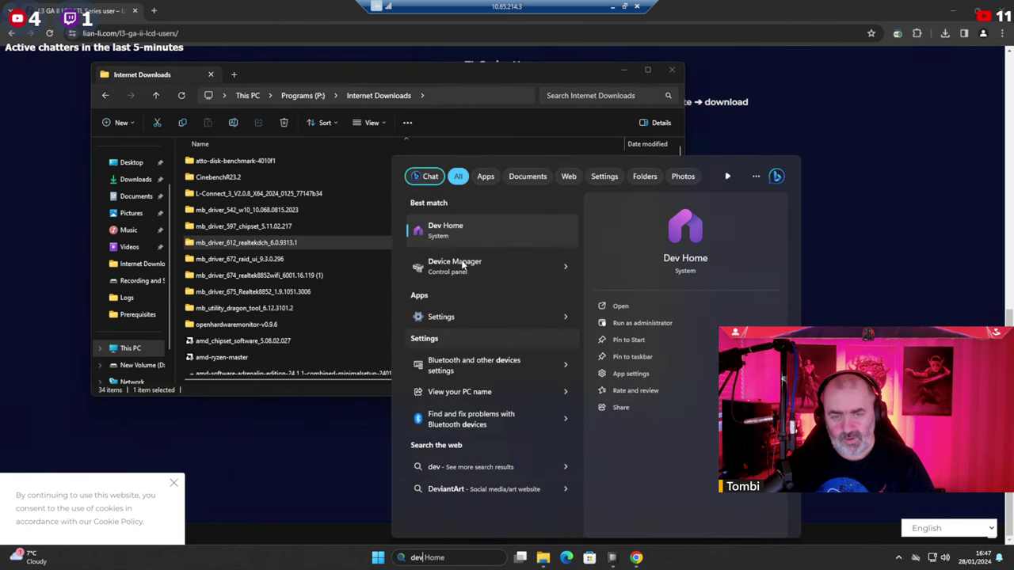
{"action": "left_click", "coordinate": [463, 265]}
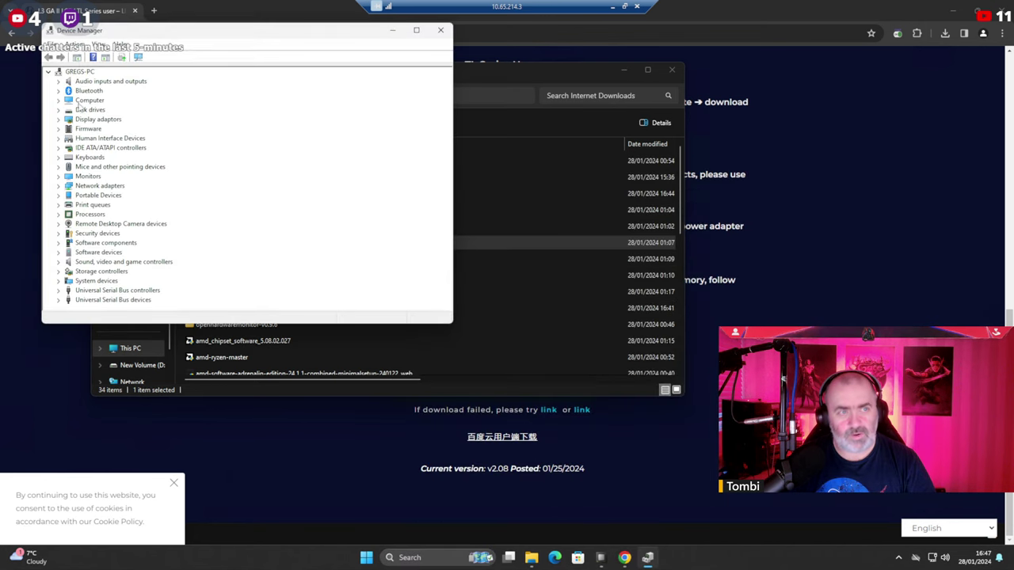
{"action": "left_click", "coordinate": [67, 264]}
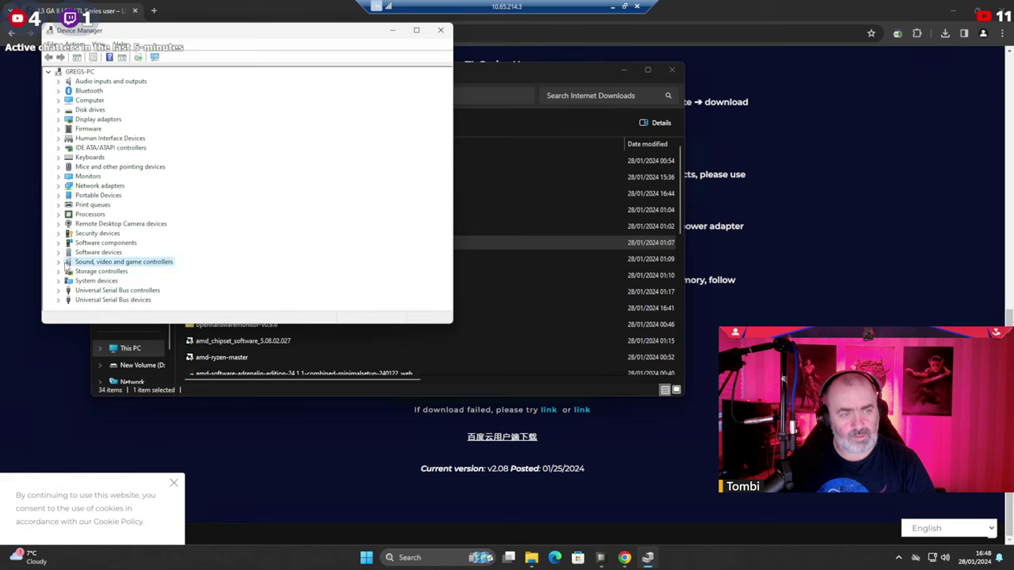
{"action": "left_click", "coordinate": [59, 265]}
{"action": "scroll", "coordinate": [199, 237], "scroll_direction": "down", "scroll_amount": 1}
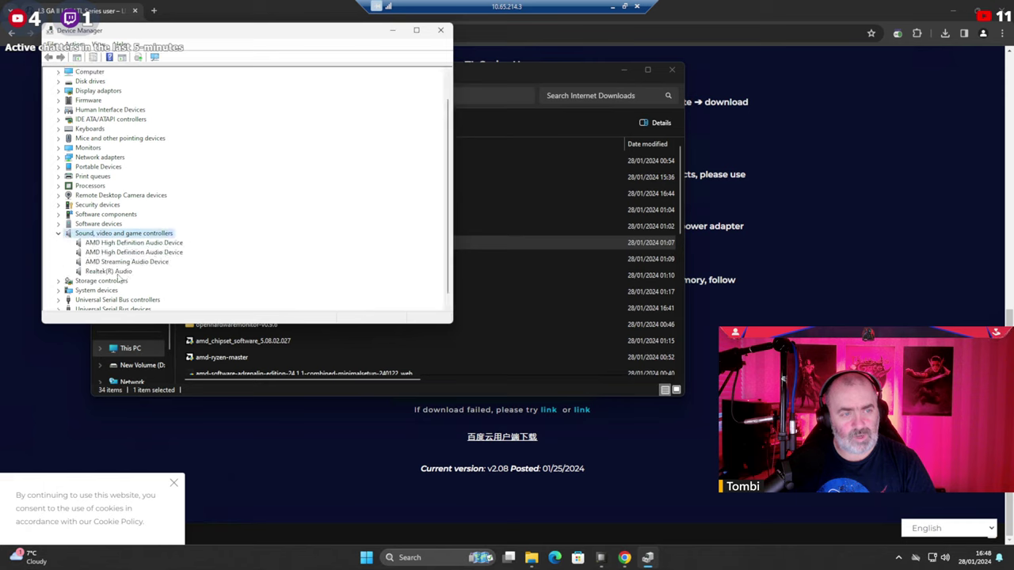
{"action": "left_click", "coordinate": [440, 30]}
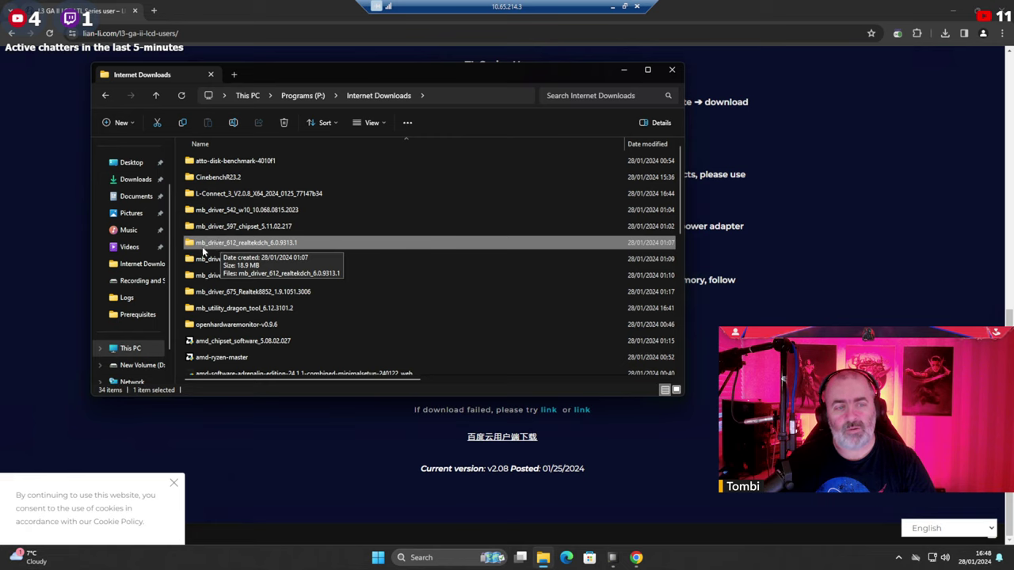
Open the mb_driver_612 folder and run its Realtek installer as administrator, approving UAC.
{"action": "right_click", "coordinate": [214, 246]}
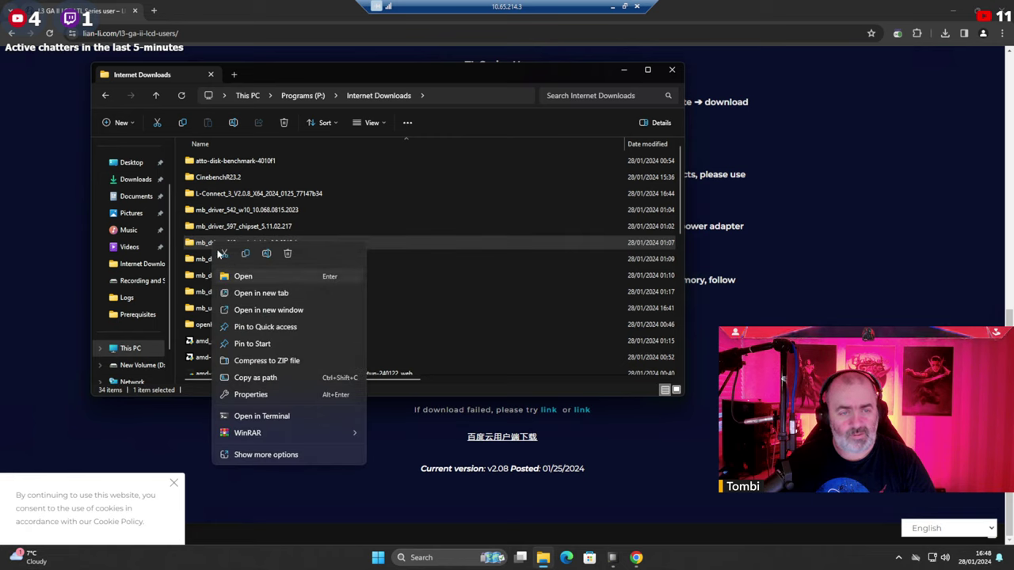
{"action": "left_click", "coordinate": [244, 276]}
{"action": "right_click", "coordinate": [214, 163]}
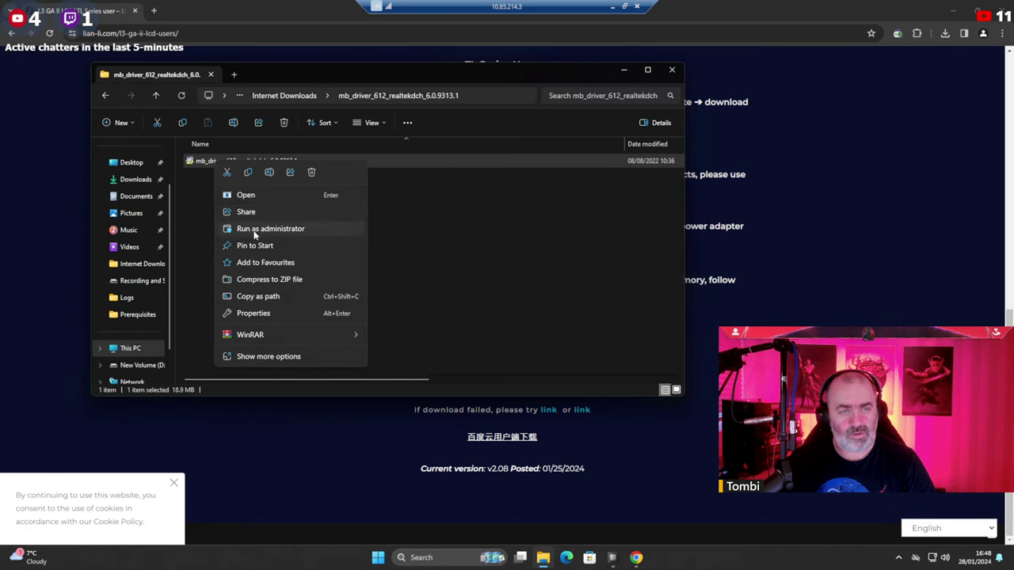
{"action": "left_click", "coordinate": [255, 229]}
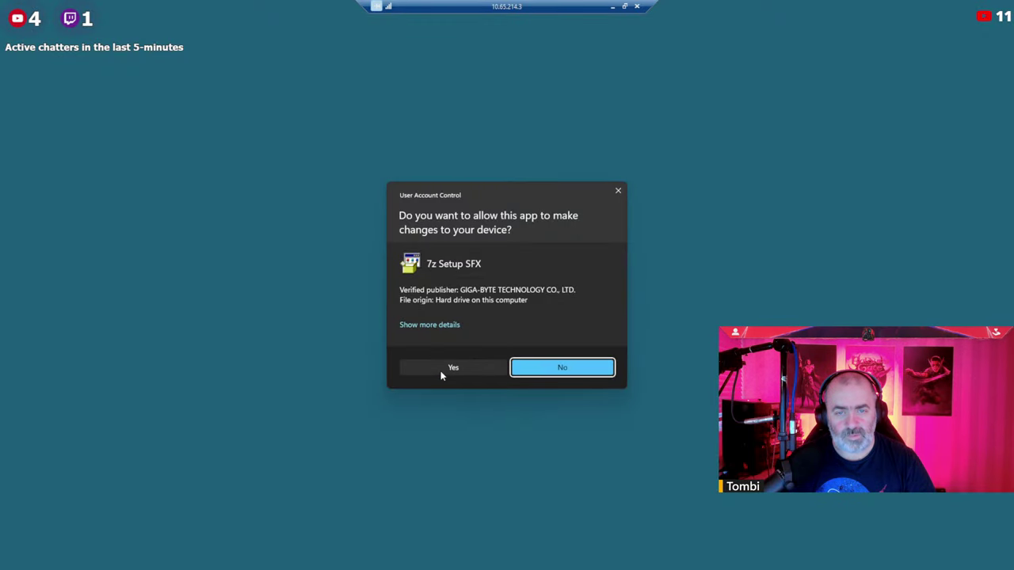
{"action": "left_click", "coordinate": [443, 371]}
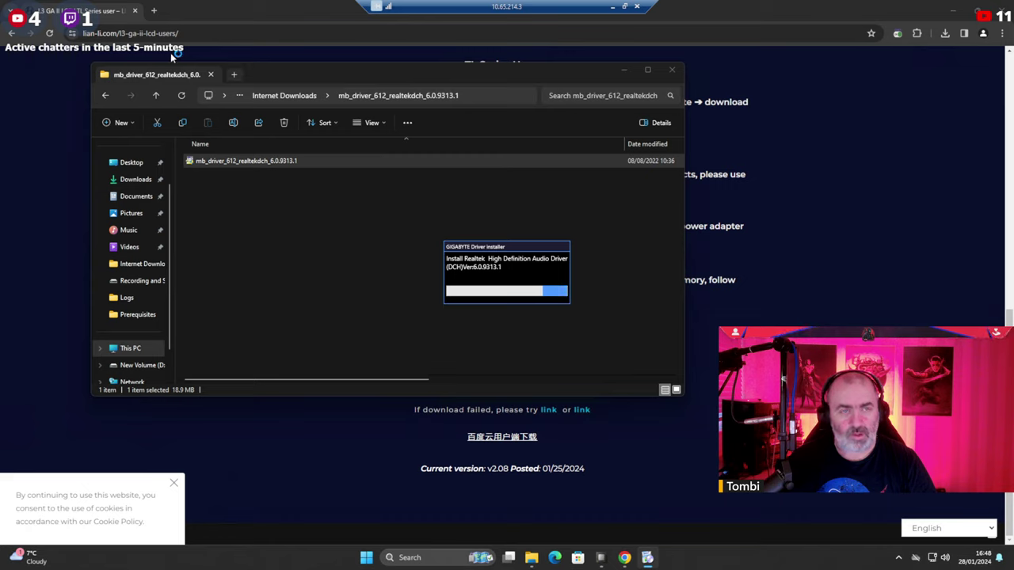
Search 'gigabyte aorus b650 realtek audio software' and open Gigabyte's downloads page at the Audio table.
{"action": "left_click", "coordinate": [154, 11]}
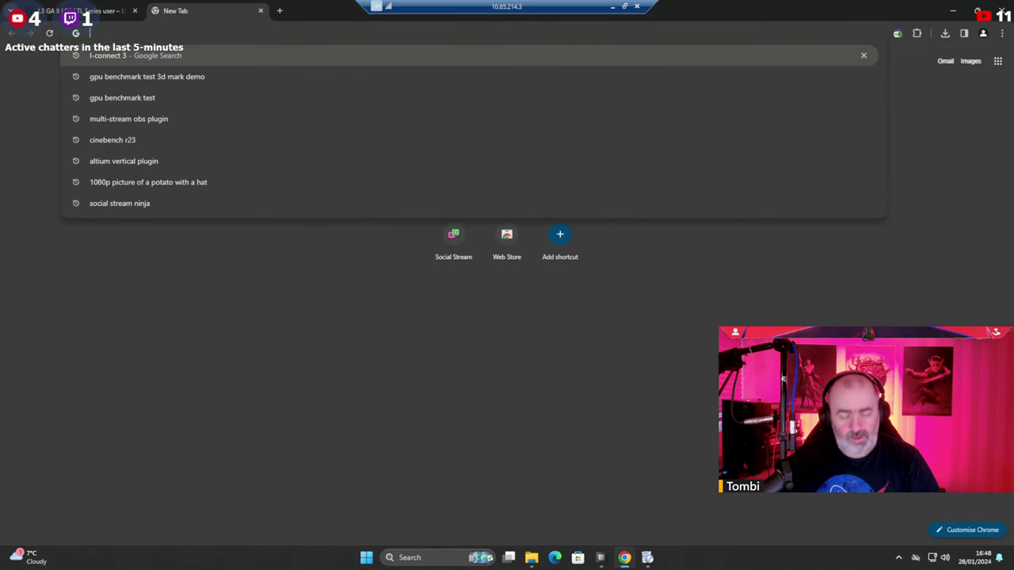
{"action": "type", "text": "gigebyte"}
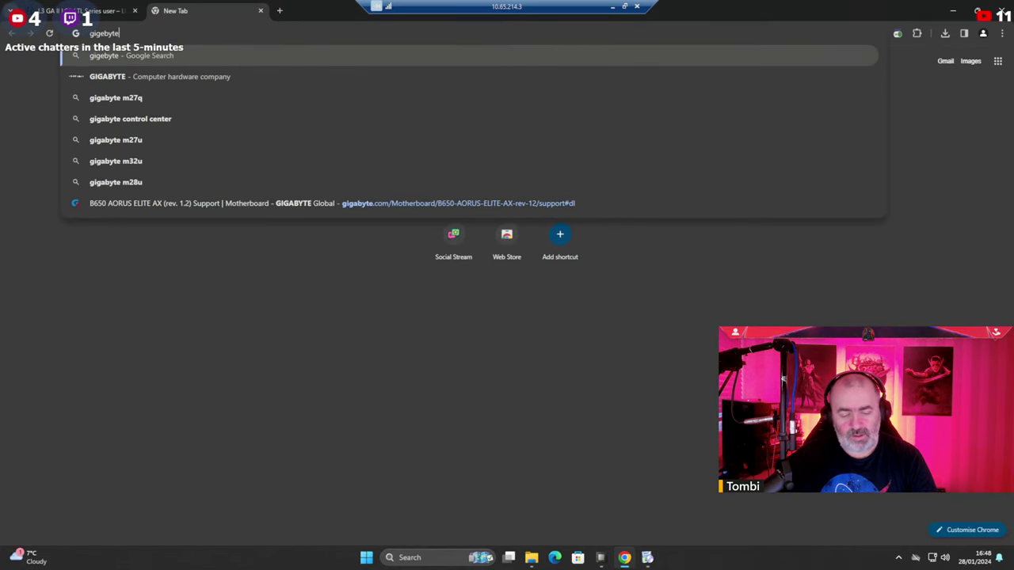
{"action": "type", "text": " aur"}
{"action": "key", "text": "Down"}
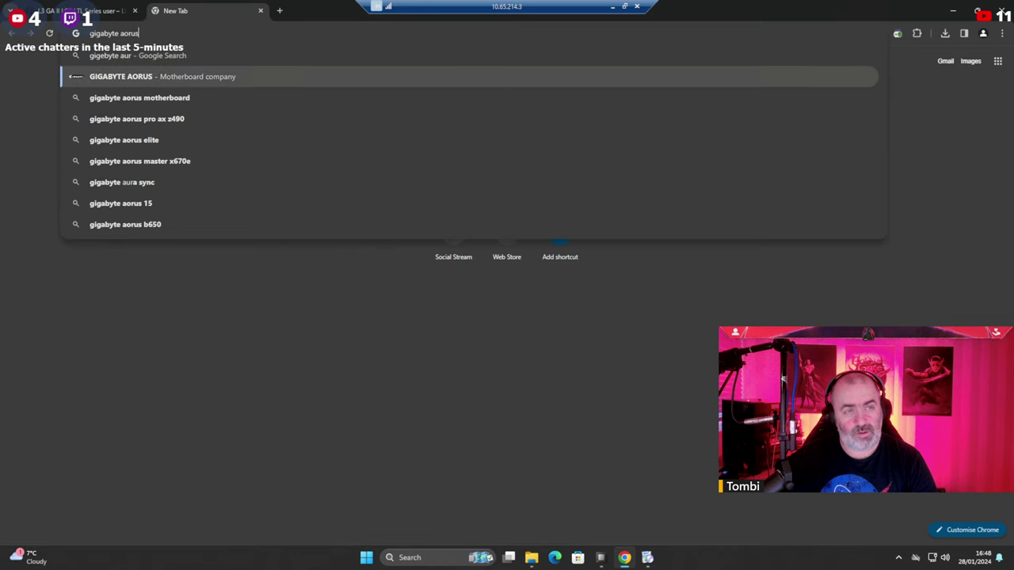
{"action": "type", "text": "b650"}
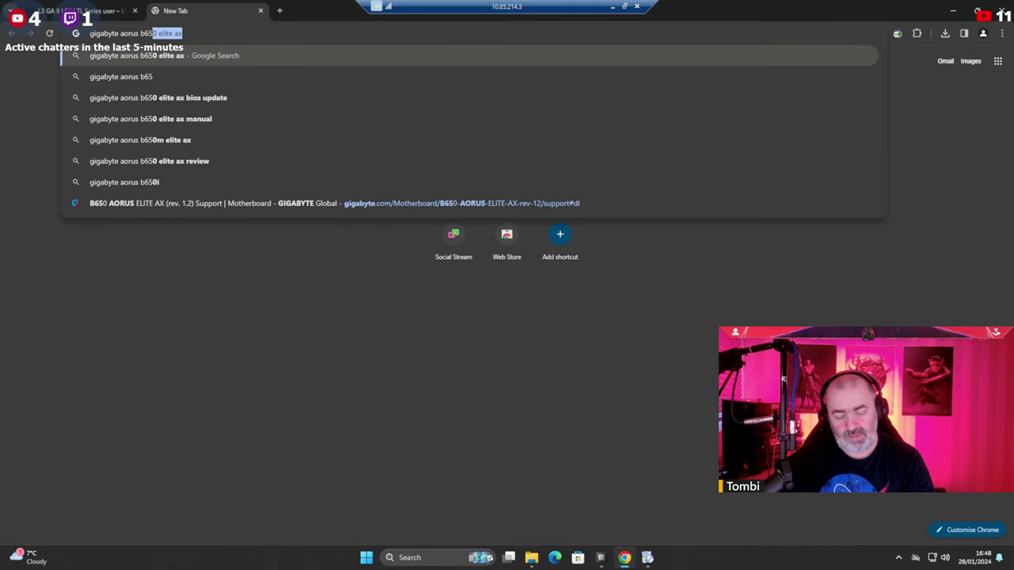
{"action": "type", "text": " realtek"}
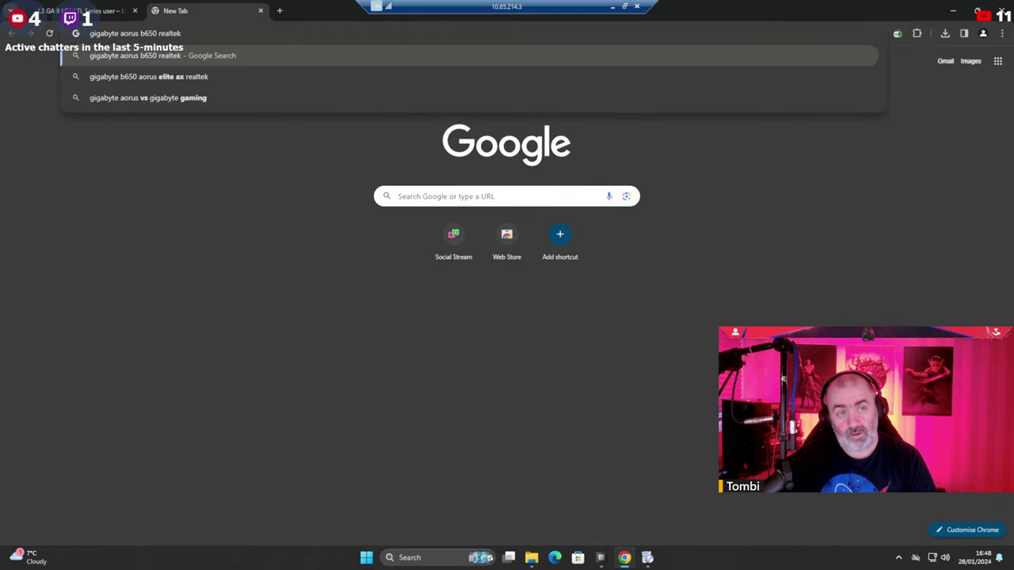
{"action": "type", "text": " audio s"}
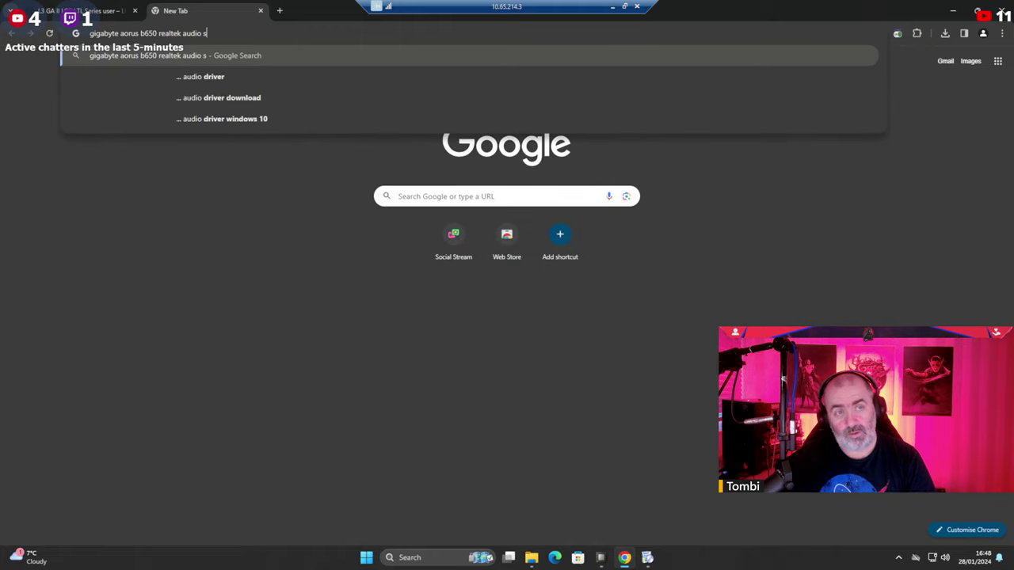
{"action": "type", "text": "oftwar"}
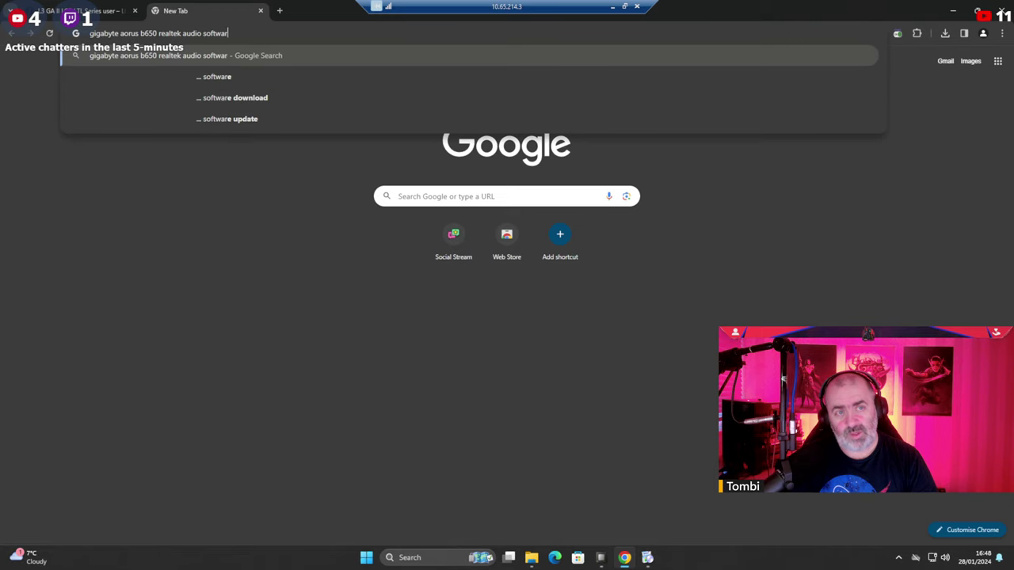
{"action": "type", "text": "e"}
{"action": "key", "text": "Return"}
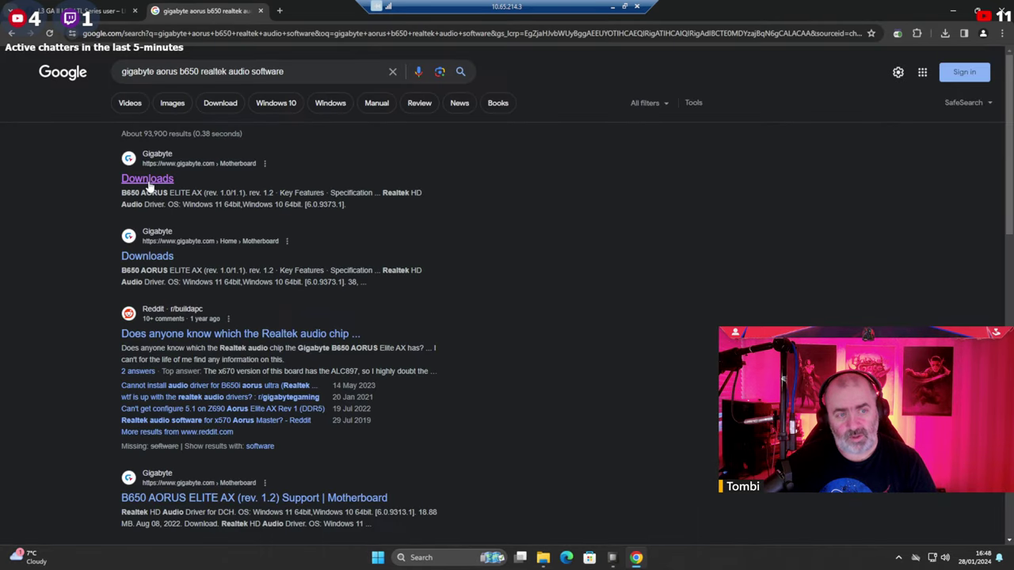
{"action": "left_click", "coordinate": [148, 181]}
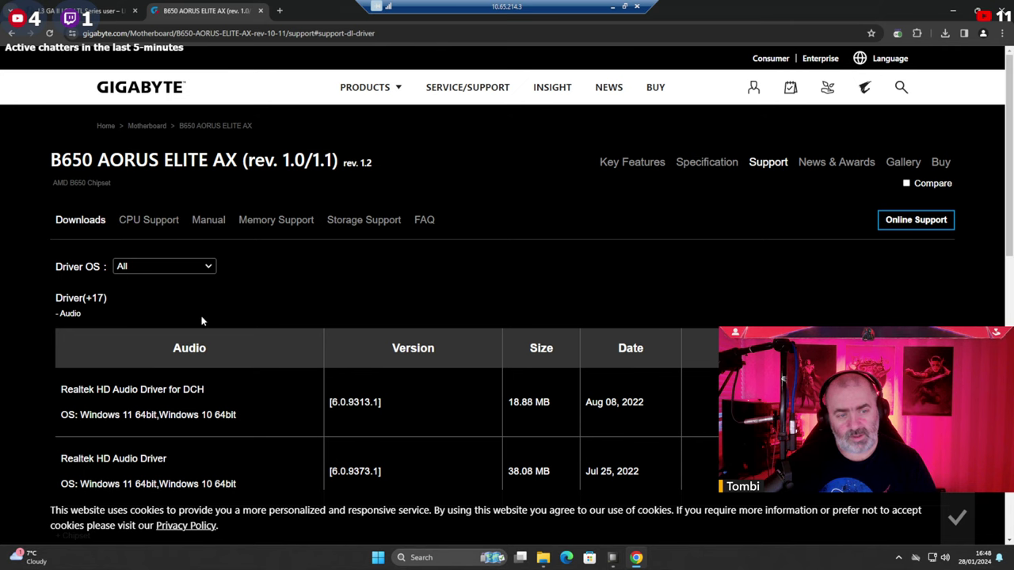
{"action": "scroll", "coordinate": [201, 321], "scroll_direction": "down", "scroll_amount": 2}
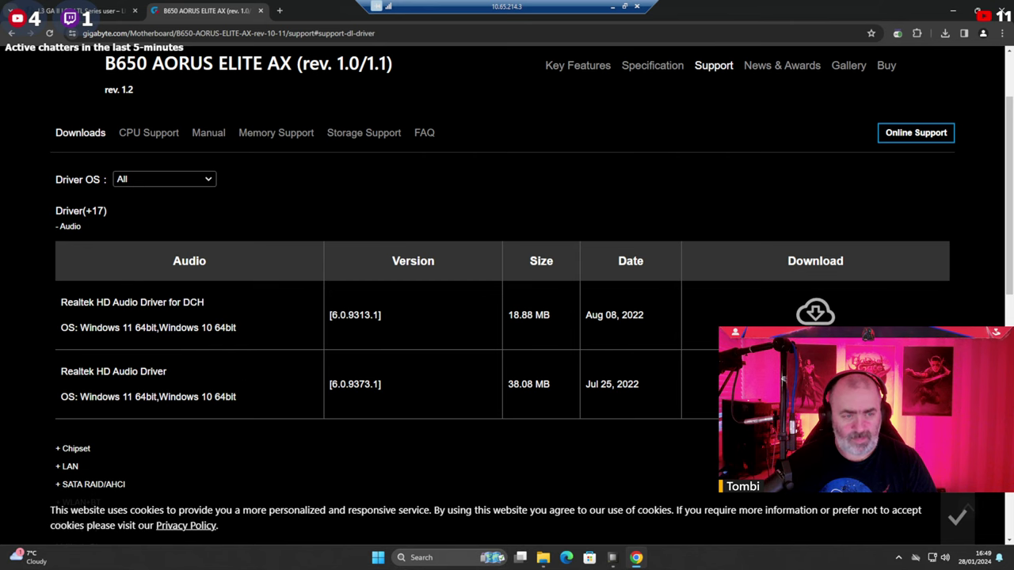
Download the Realtek HD Audio 6.0.9373.1 zip and extract it here with WinRAR.
{"action": "left_click", "coordinate": [815, 384]}
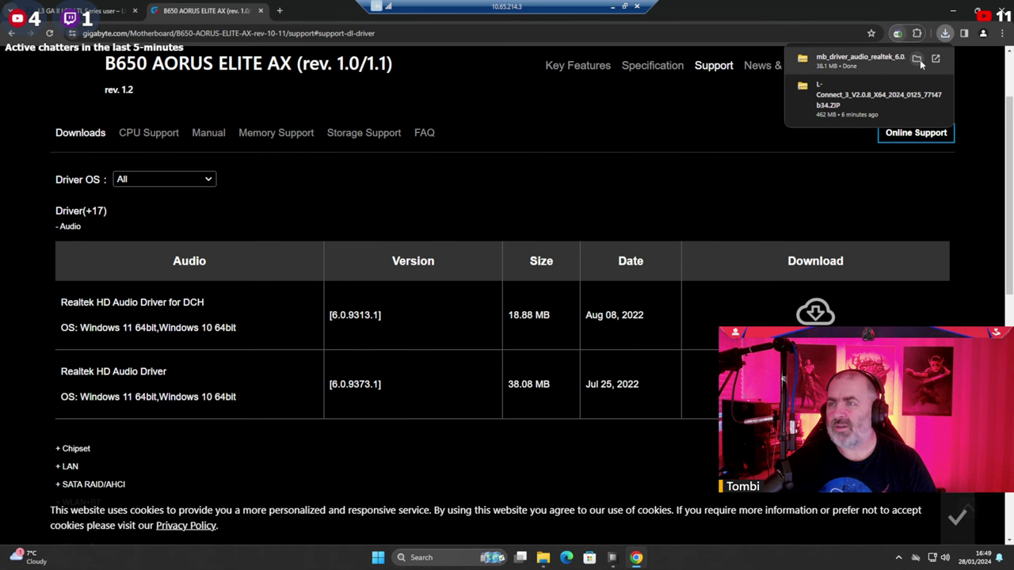
{"action": "left_click", "coordinate": [918, 60]}
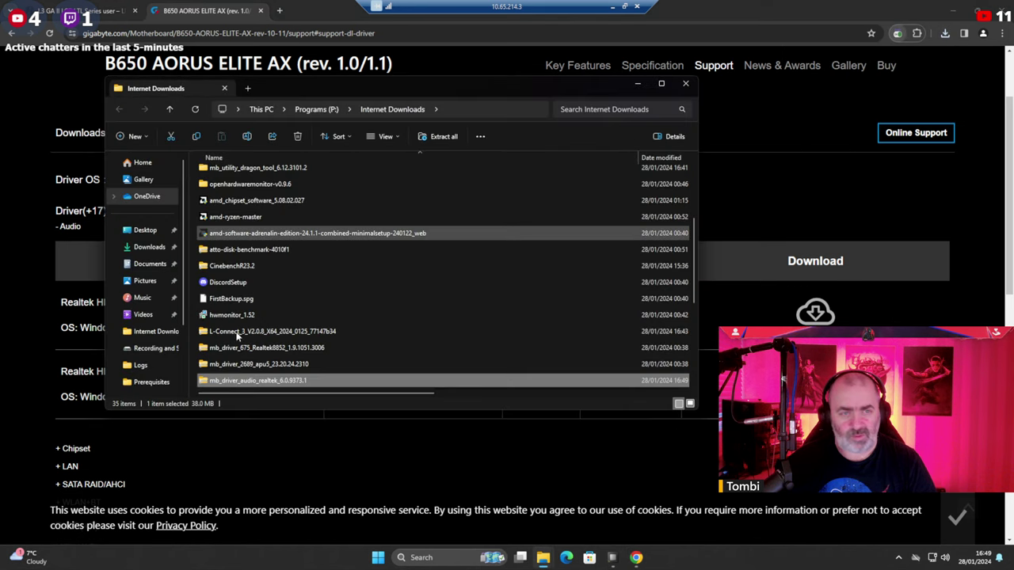
{"action": "right_click", "coordinate": [270, 381]}
{"action": "mouse_move", "coordinate": [363, 341]}
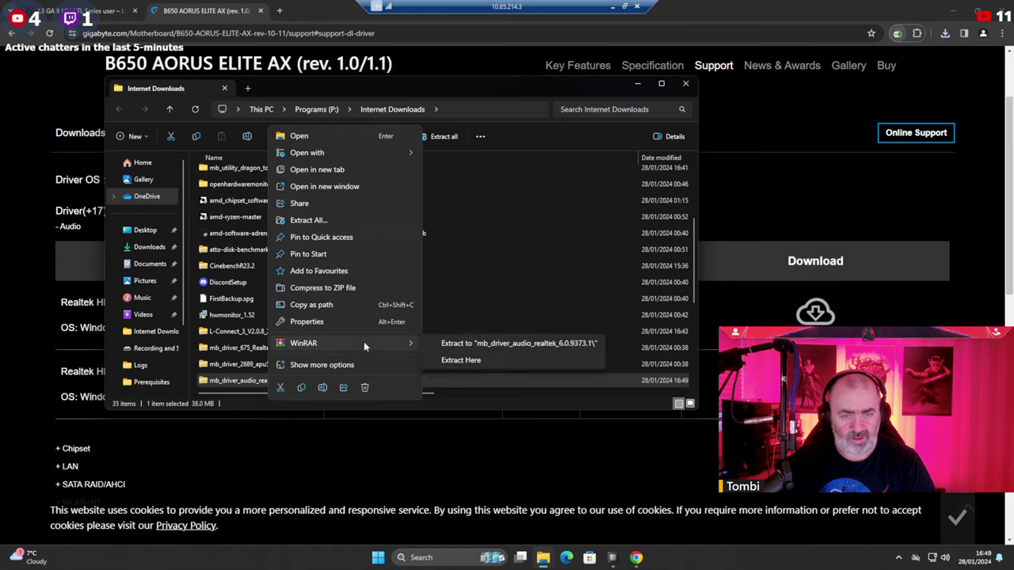
{"action": "left_click", "coordinate": [496, 379]}
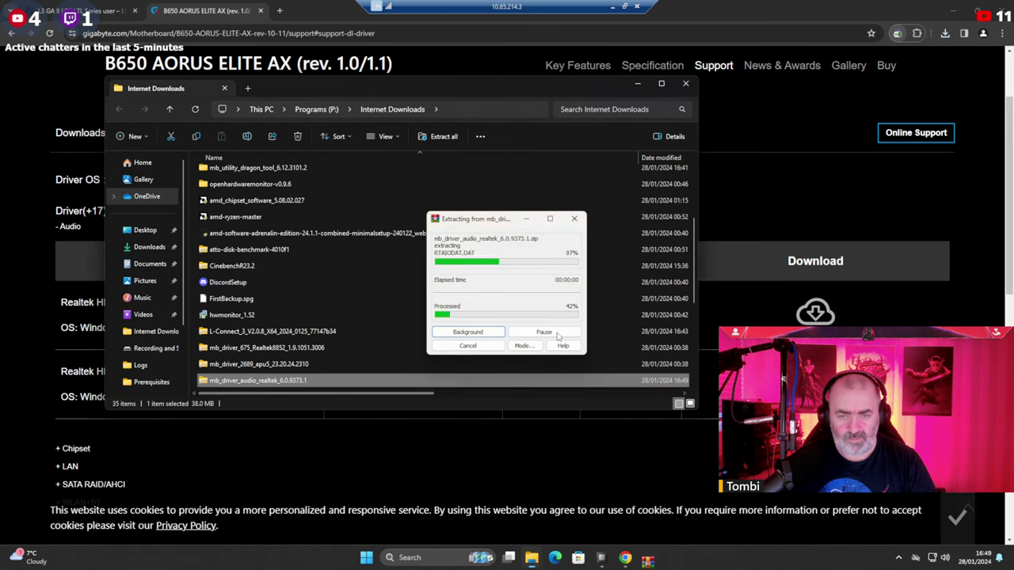
Open the extracted mb_driver_audio_realtek_6.0.9373.1 folder's 9373.1_UAD subfolder and pick its Setup application.
{"action": "scroll", "coordinate": [317, 325], "scroll_direction": "down", "scroll_amount": 5}
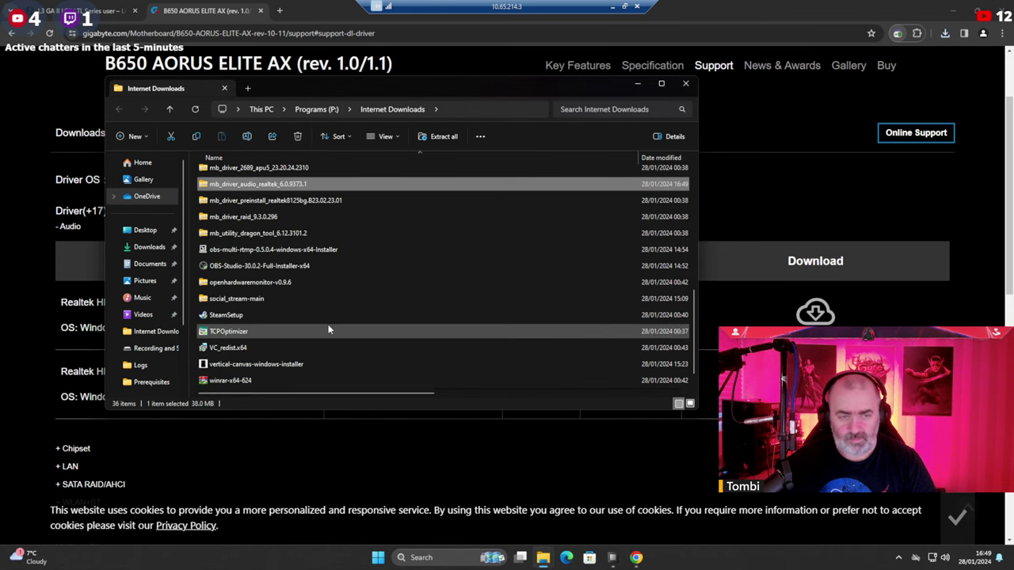
{"action": "double_click", "coordinate": [295, 381]}
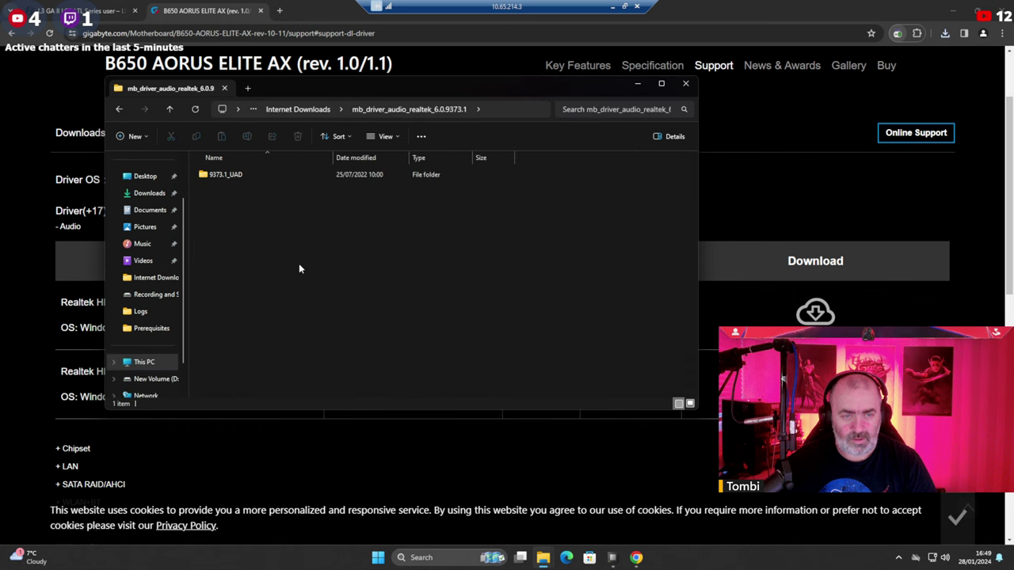
{"action": "double_click", "coordinate": [226, 175]}
{"action": "scroll", "coordinate": [245, 193], "scroll_direction": "down", "scroll_amount": 10}
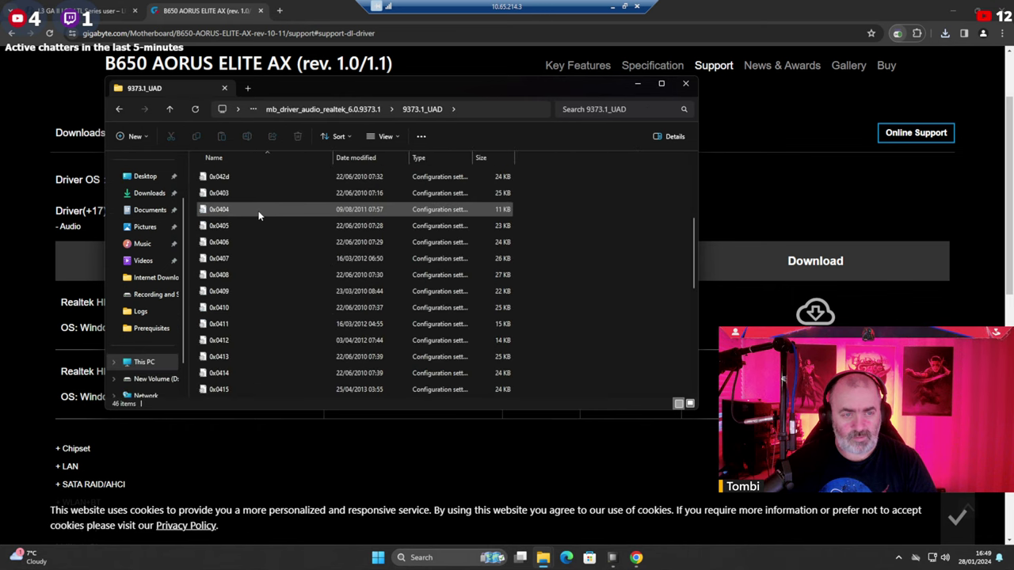
{"action": "left_click", "coordinate": [221, 309]}
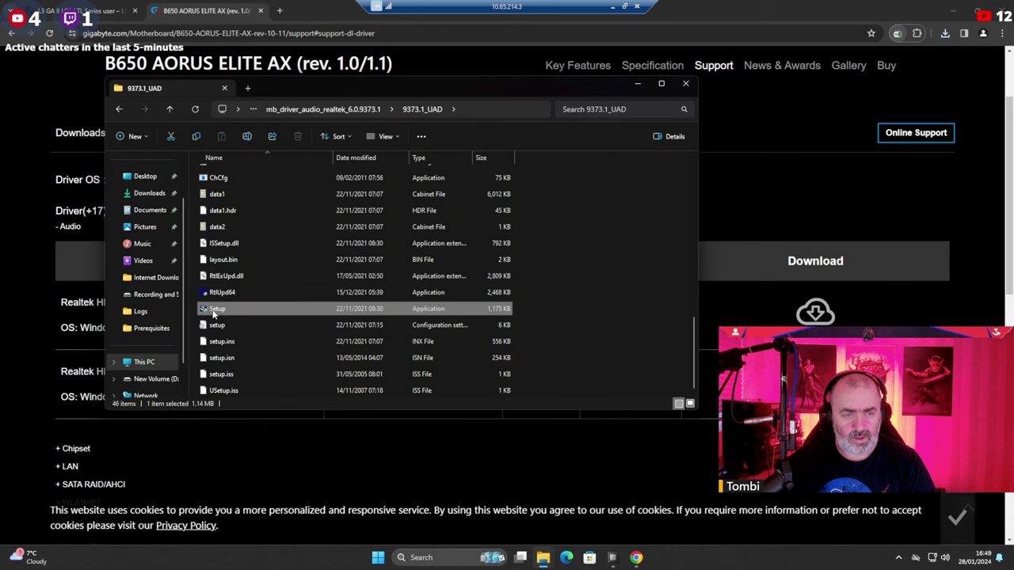
{"action": "right_click", "coordinate": [220, 309]}
Run Realtek Setup as administrator, remove the current audio driver, and choose to restart later.
{"action": "left_click", "coordinate": [265, 380]}
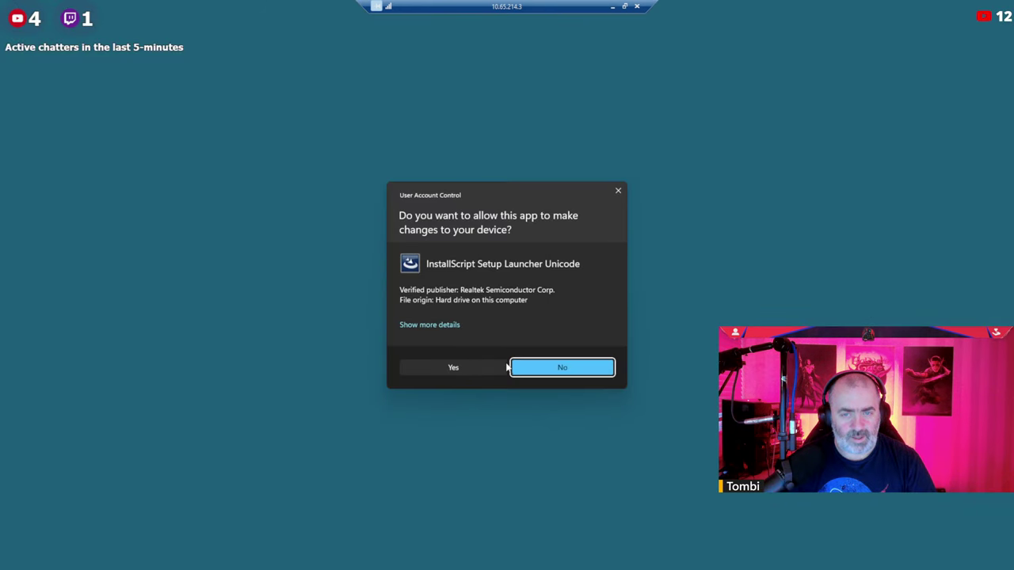
{"action": "left_click", "coordinate": [464, 367]}
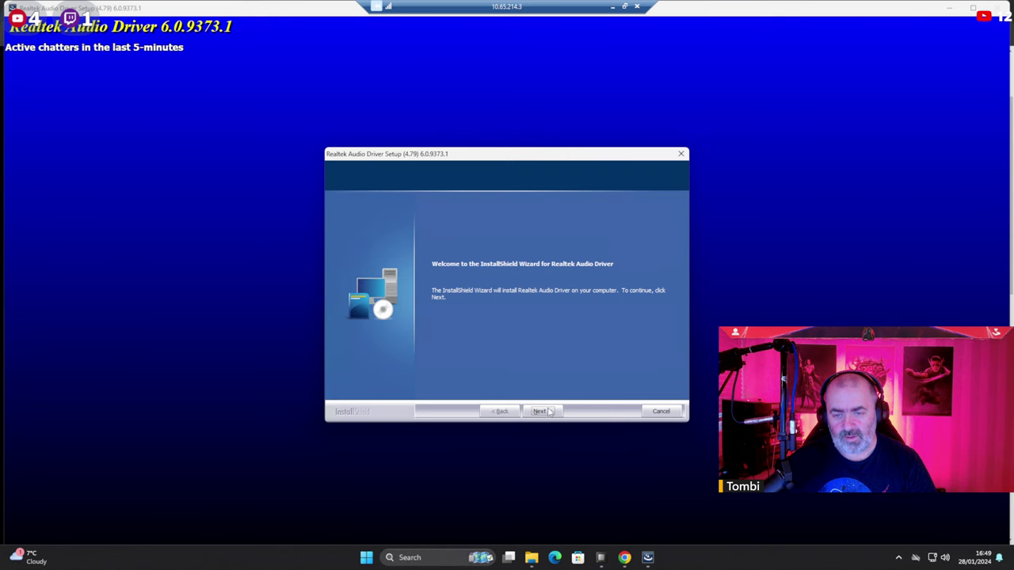
{"action": "left_click", "coordinate": [549, 411]}
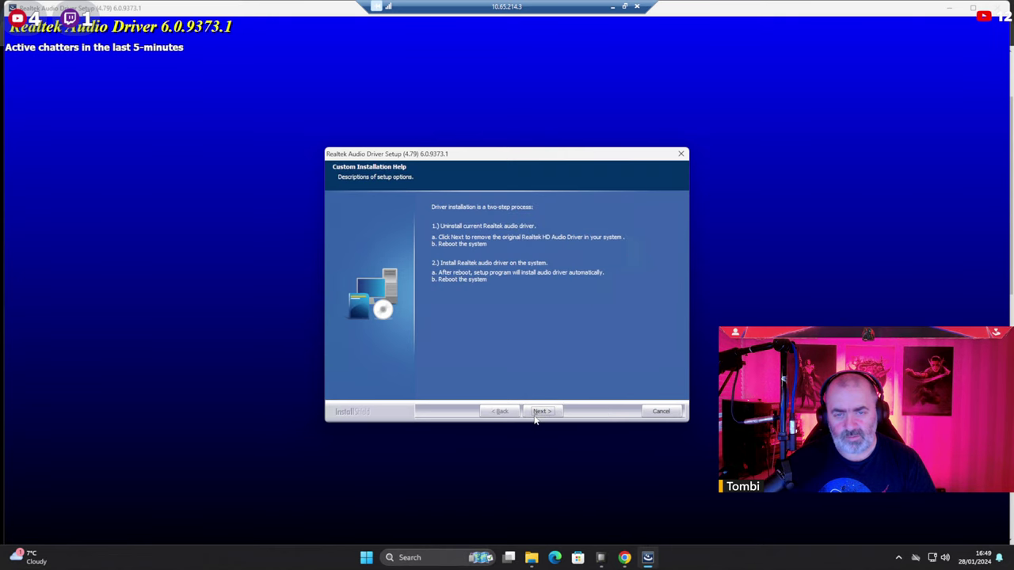
{"action": "left_click", "coordinate": [542, 412]}
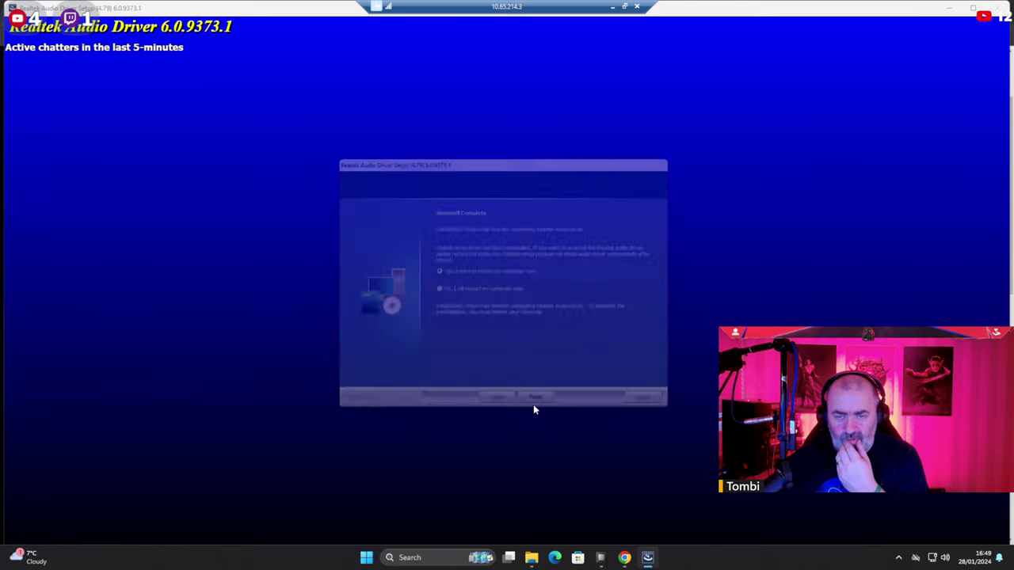
{"action": "left_click", "coordinate": [460, 291]}
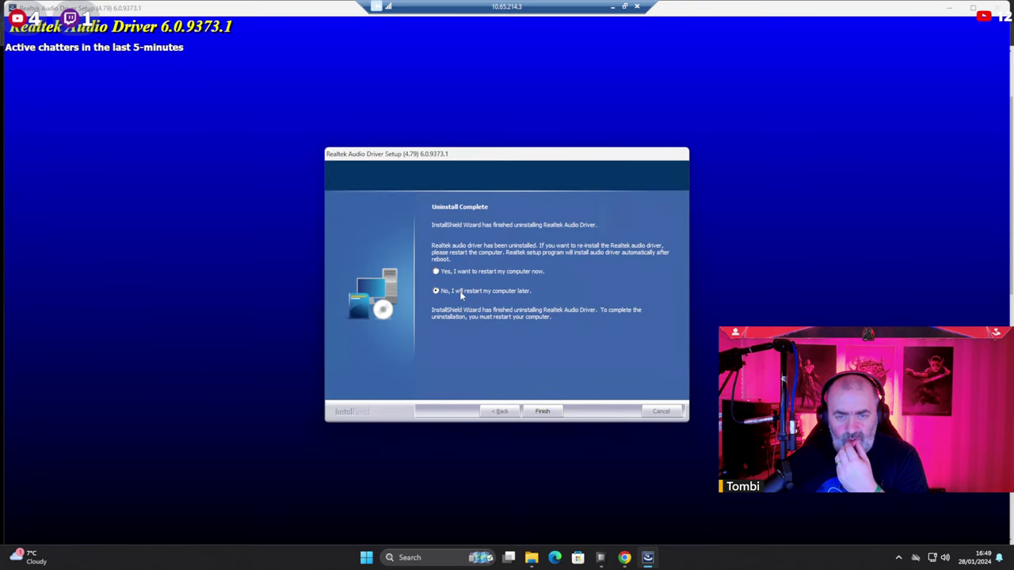
{"action": "left_click", "coordinate": [553, 411]}
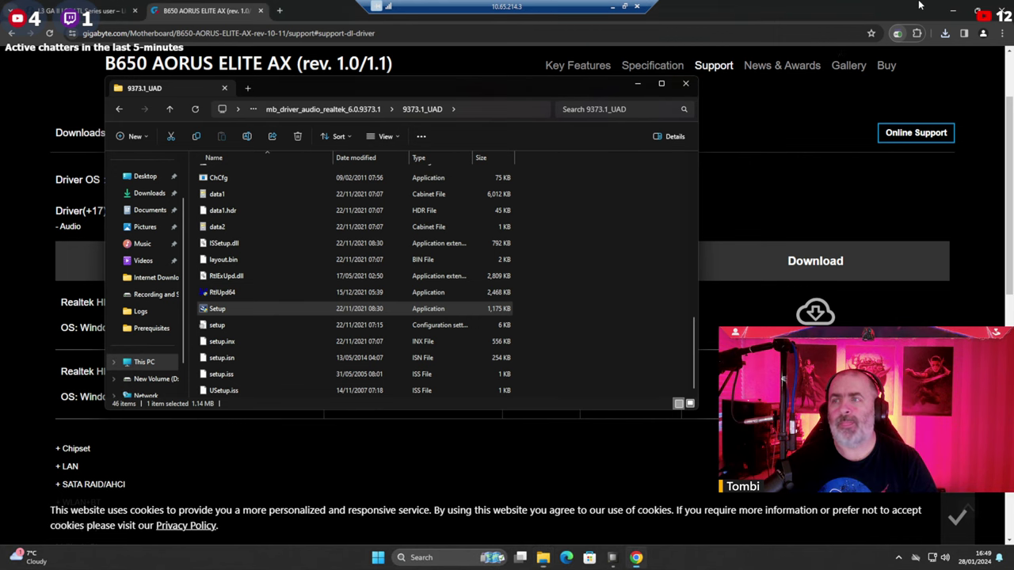
Close the driver folder windows, the browser, and Open Hardware Monitor.
{"action": "left_click", "coordinate": [686, 86]}
{"action": "left_click", "coordinate": [1000, 10]}
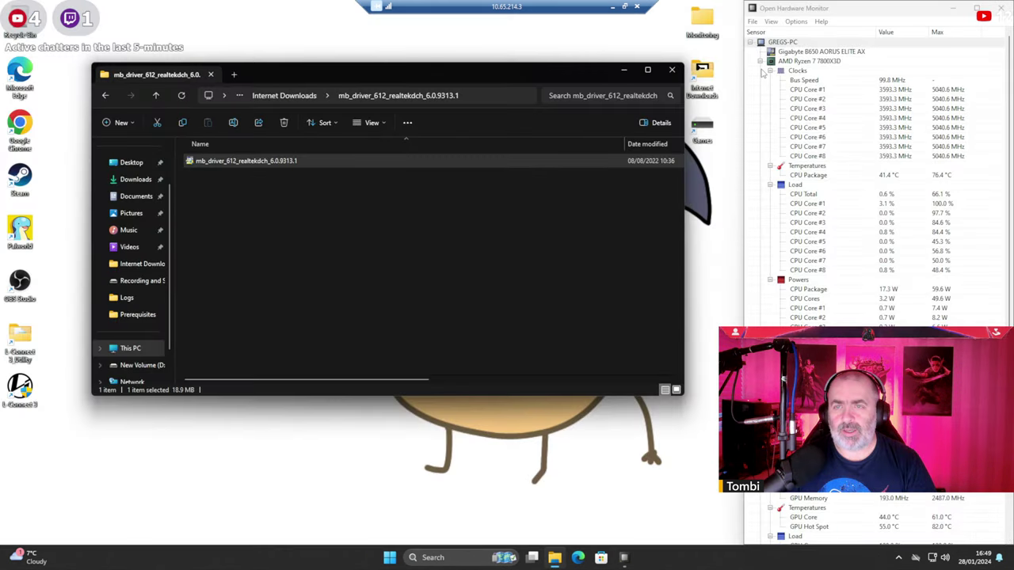
{"action": "left_click", "coordinate": [673, 72]}
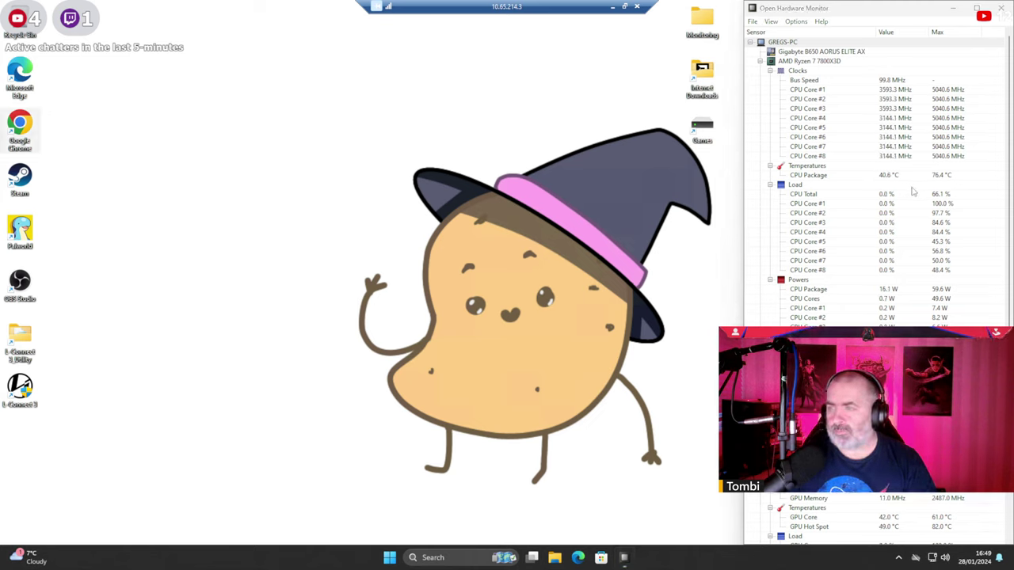
{"action": "scroll", "coordinate": [875, 286], "scroll_direction": "down", "scroll_amount": 4}
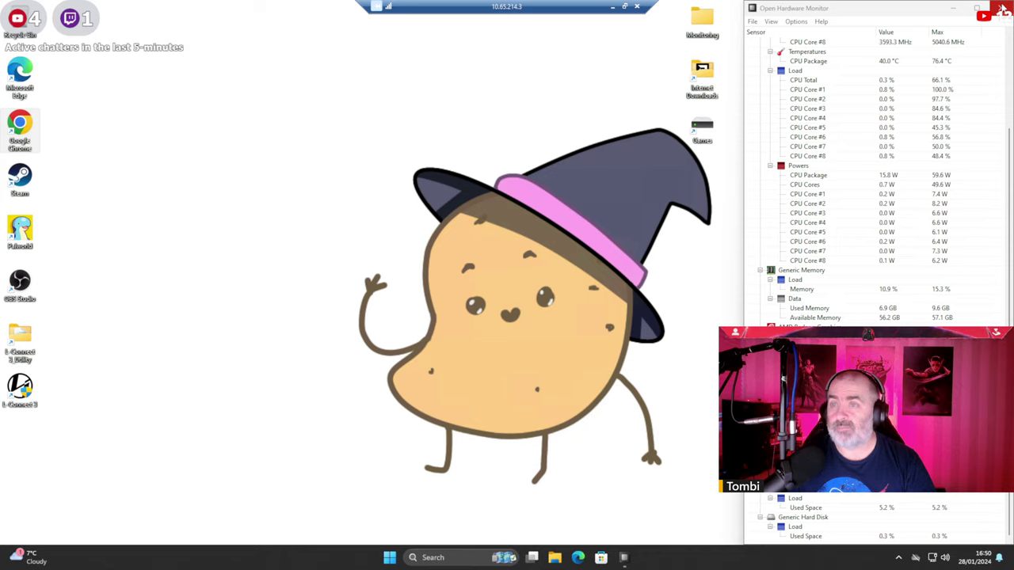
{"action": "left_click", "coordinate": [1002, 8]}
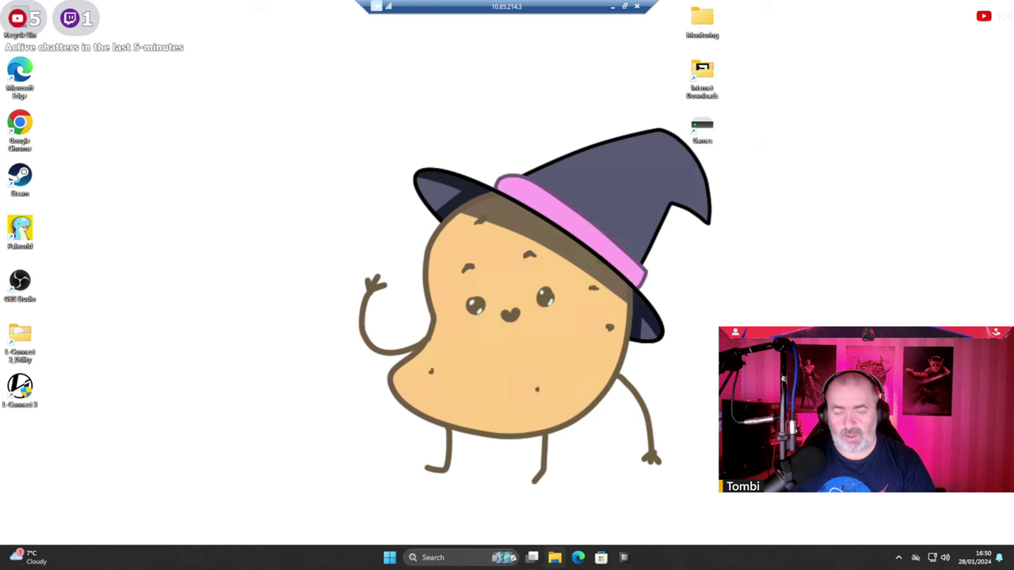
Create a desktop shortcut to the Recording and Streaming (R:) drive beside the top-right icons.
{"action": "left_click", "coordinate": [554, 559]}
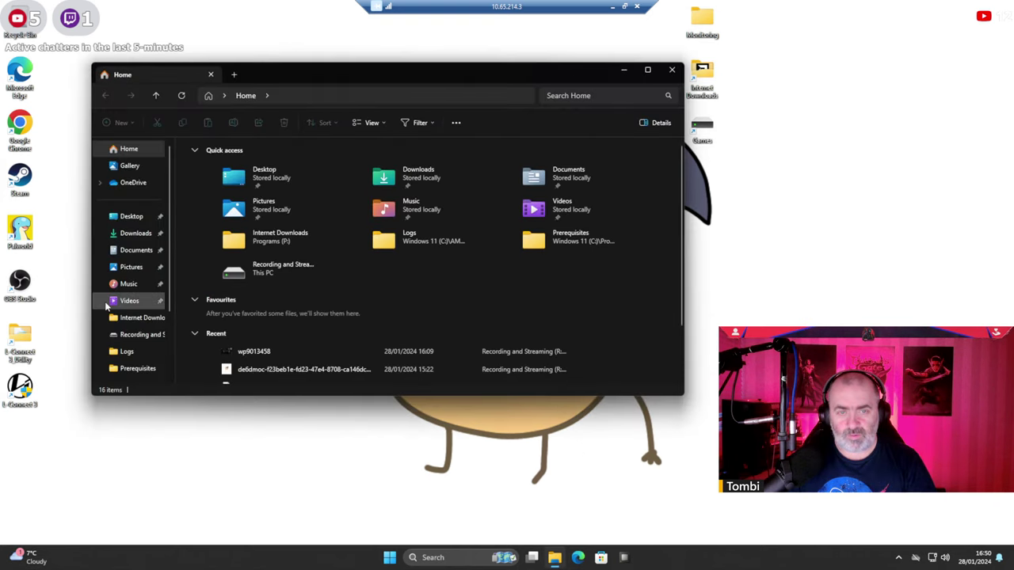
{"action": "left_click", "coordinate": [131, 317]}
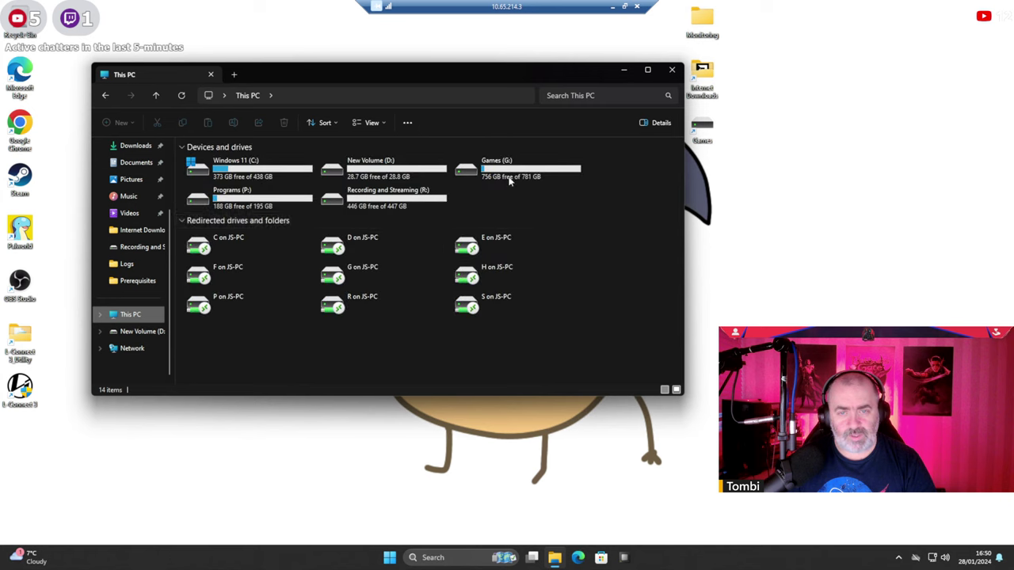
{"action": "left_click", "coordinate": [329, 205]}
{"action": "right_click", "coordinate": [355, 195]}
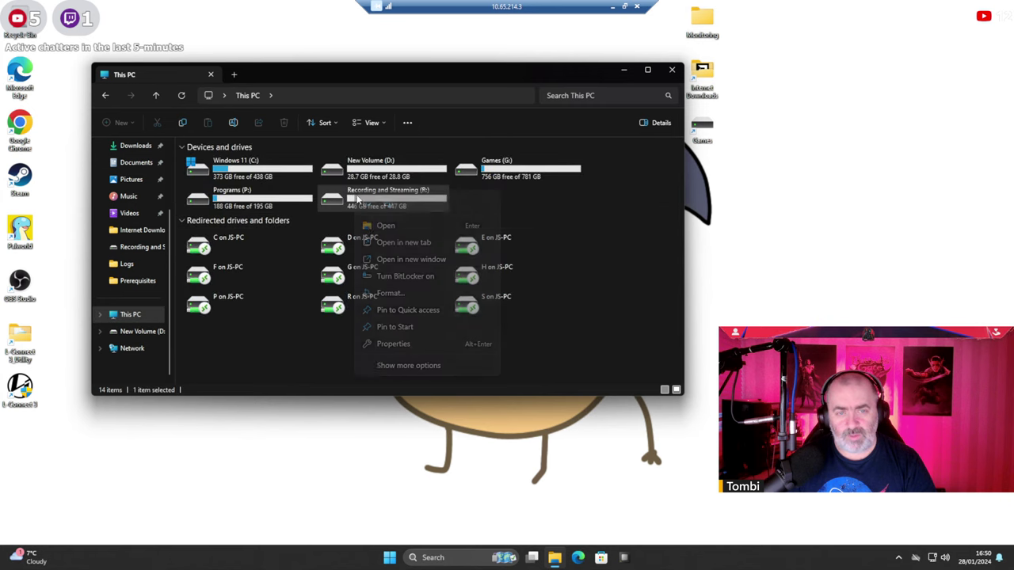
{"action": "left_click", "coordinate": [393, 343]}
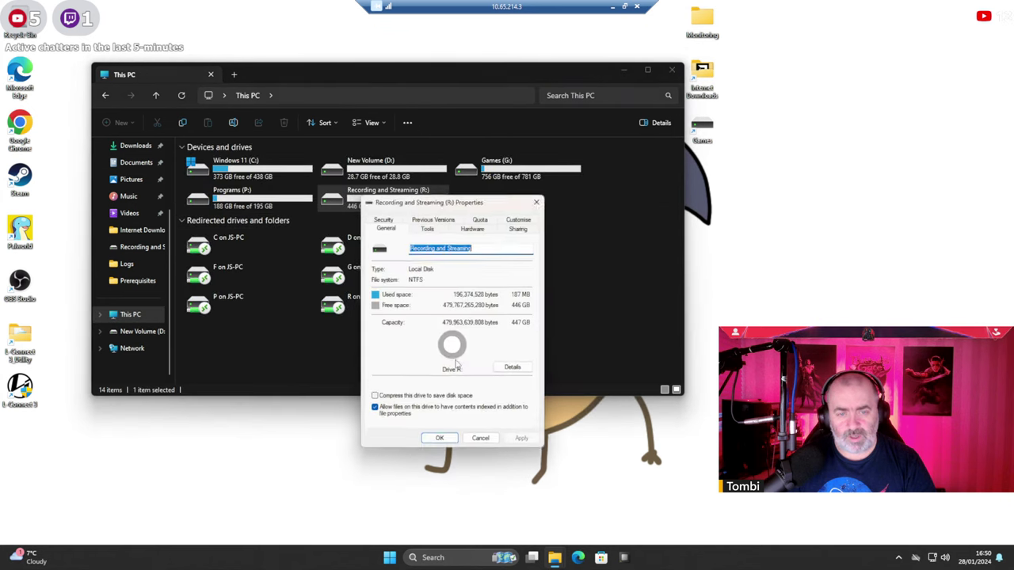
{"action": "left_click", "coordinate": [540, 199]}
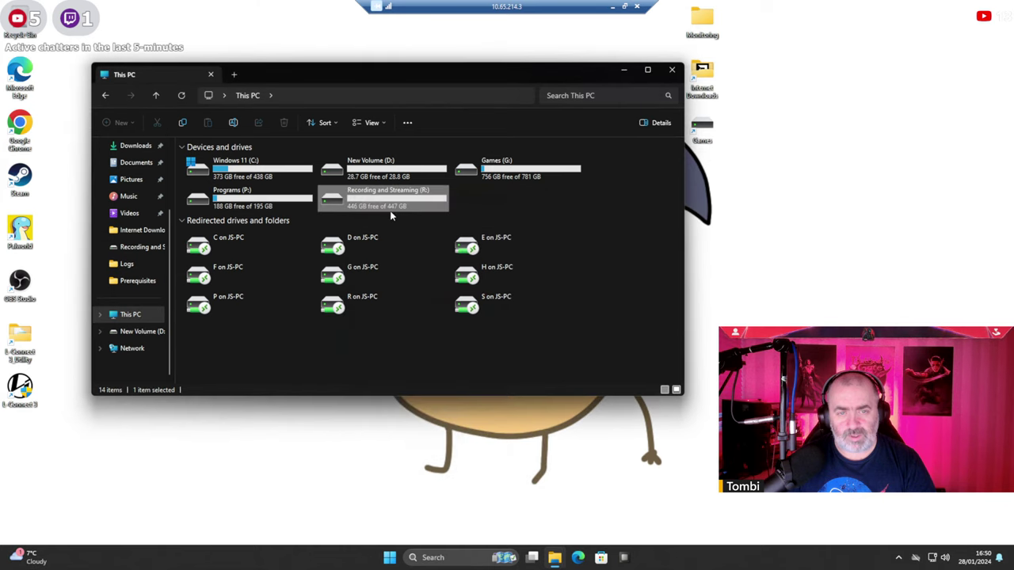
{"action": "right_click", "coordinate": [366, 199]}
{"action": "left_click", "coordinate": [415, 361]}
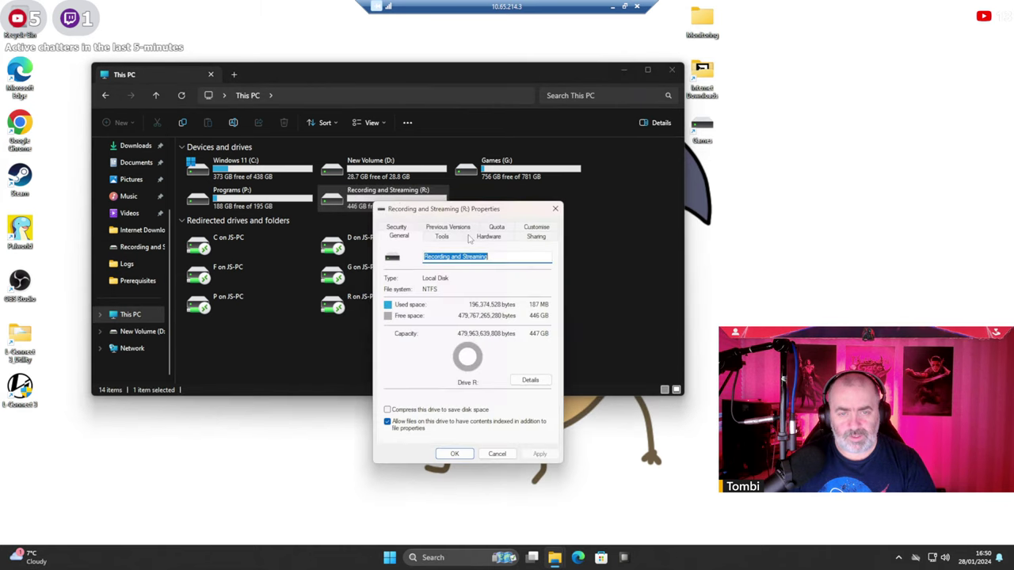
{"action": "left_click", "coordinate": [555, 210]}
{"action": "right_click", "coordinate": [375, 202]}
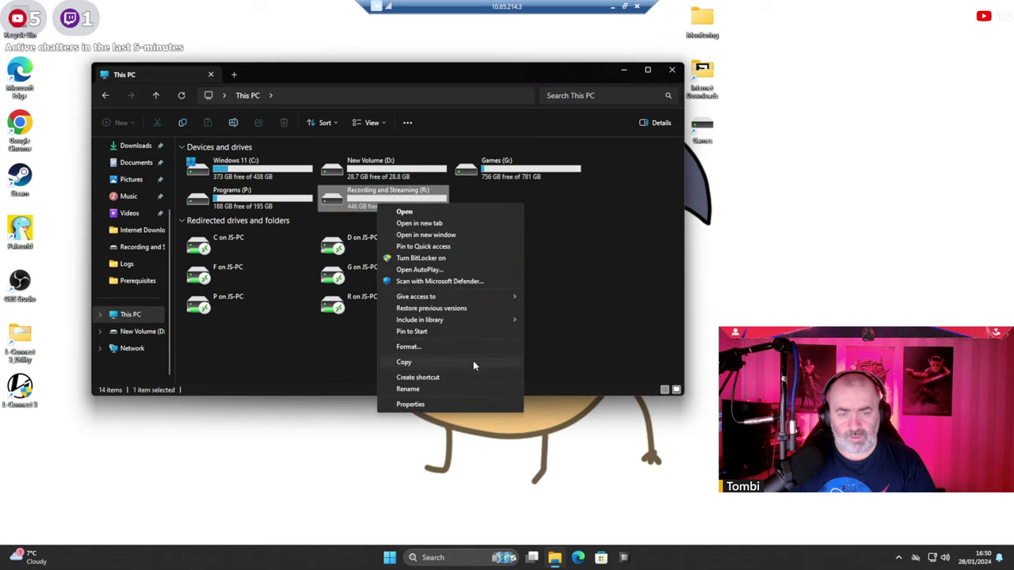
{"action": "left_click", "coordinate": [469, 378]}
{"action": "left_click", "coordinate": [546, 279]}
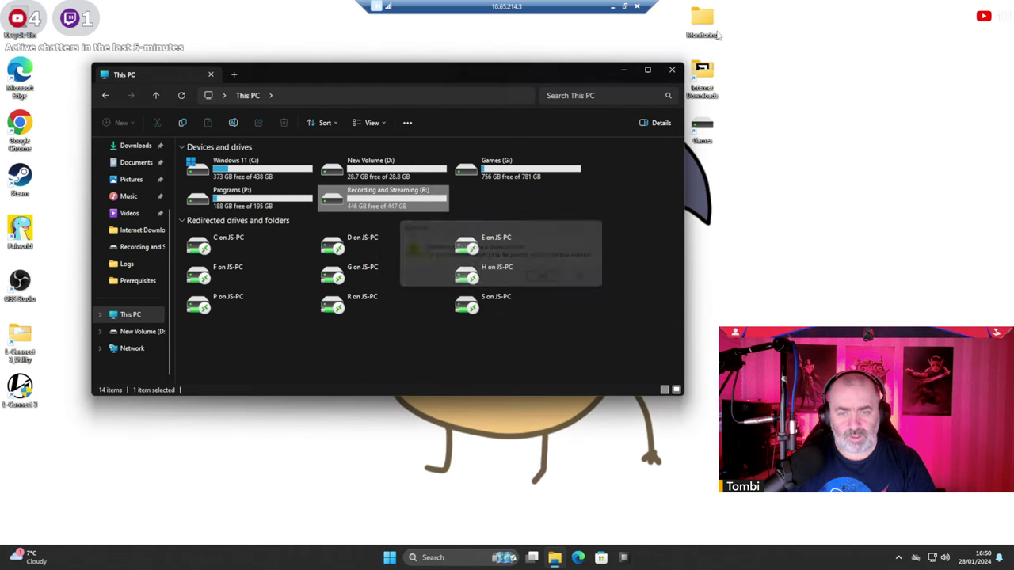
{"action": "left_click", "coordinate": [624, 72]}
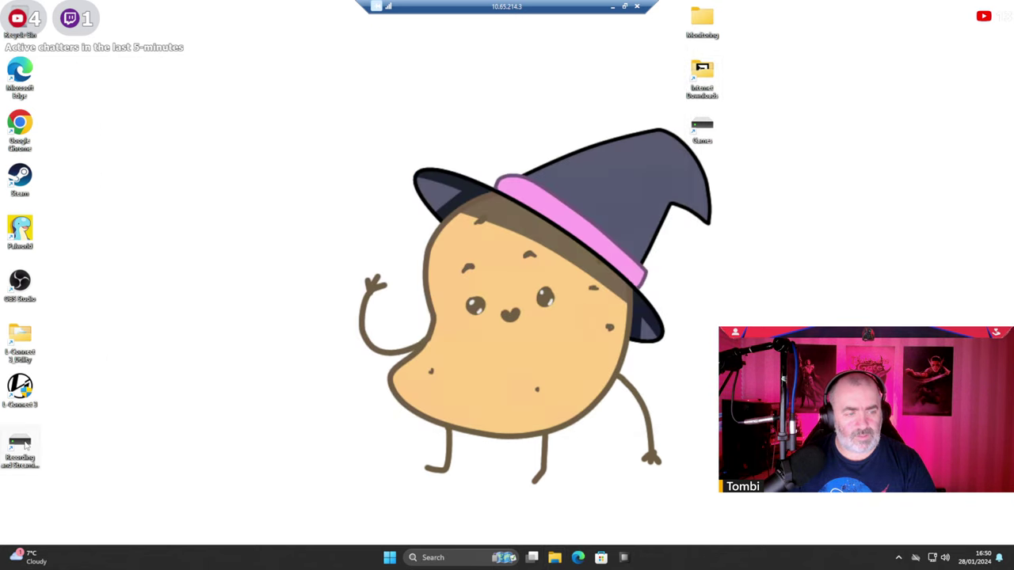
{"action": "left_click_drag", "start_coordinate": [20, 450], "coordinate": [752, 123]}
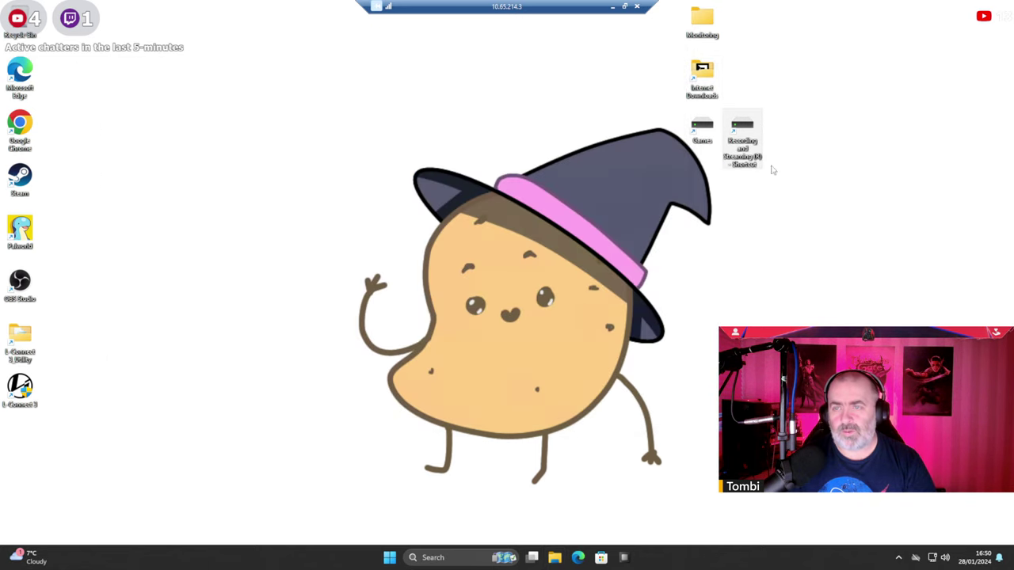
Create a new folder named 'OBS Recordings' on the R: drive.
{"action": "double_click", "coordinate": [745, 122]}
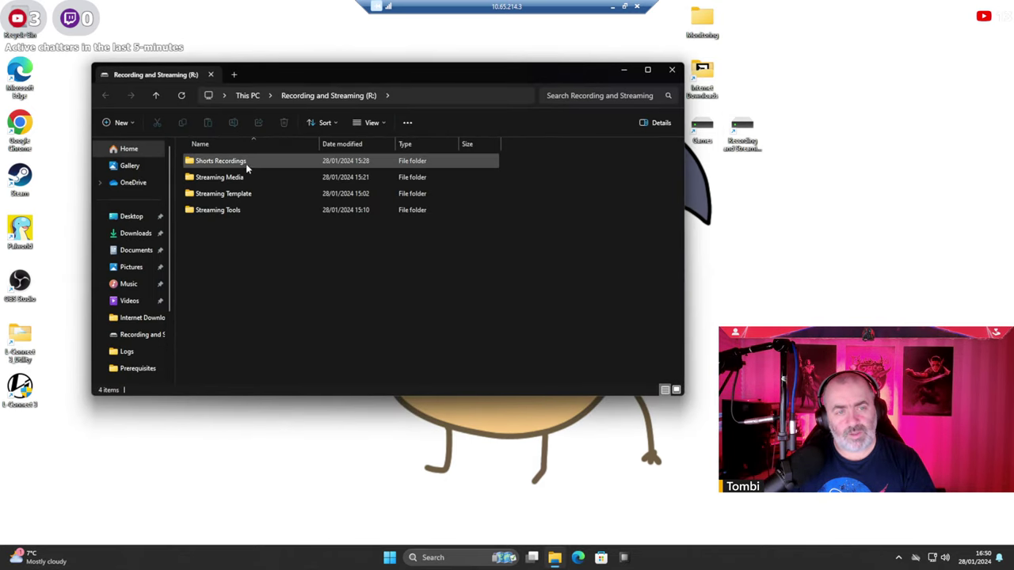
{"action": "right_click", "coordinate": [235, 258]}
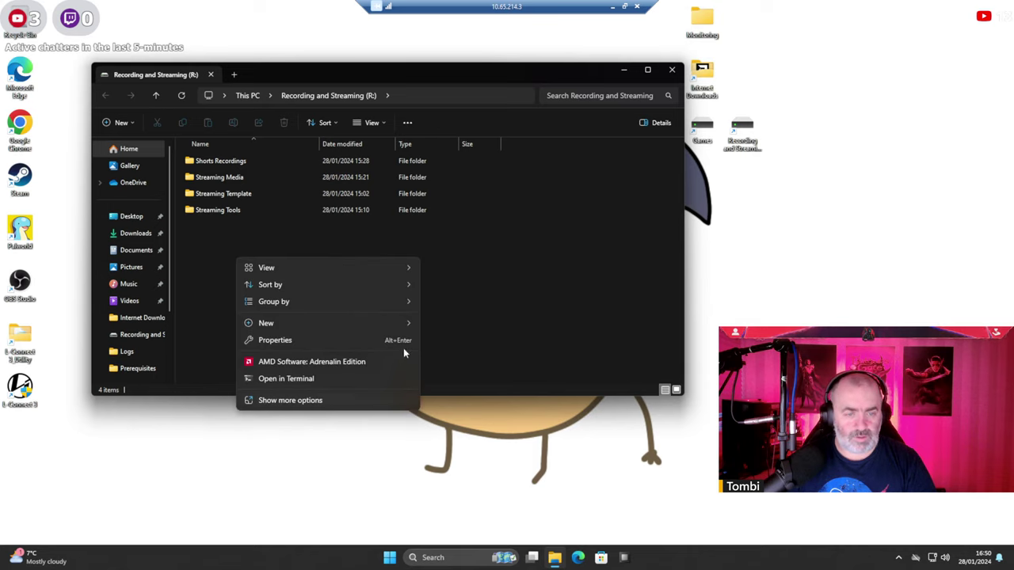
{"action": "mouse_move", "coordinate": [405, 325]}
{"action": "left_click", "coordinate": [448, 324]}
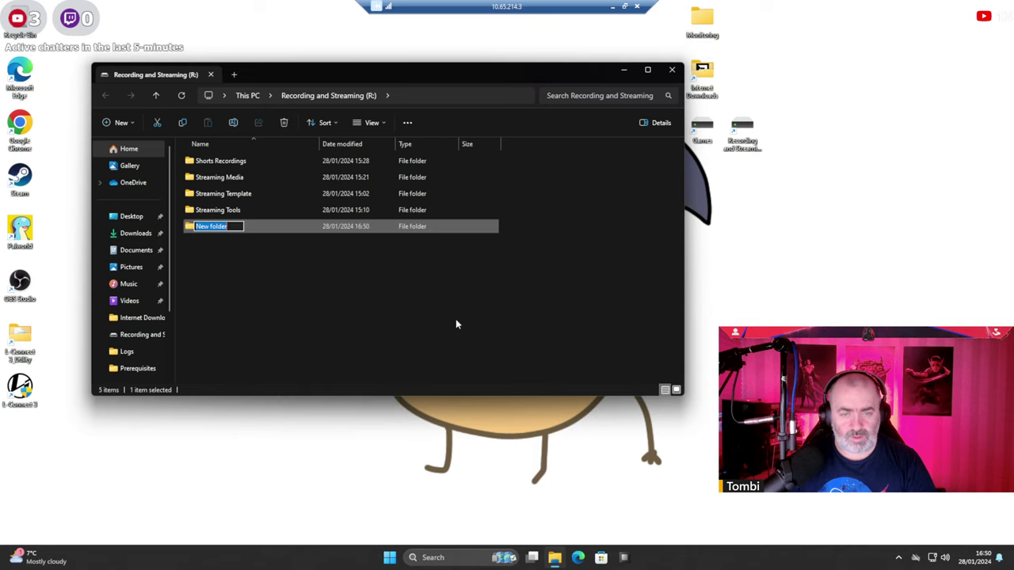
{"action": "type", "text": "OBS"}
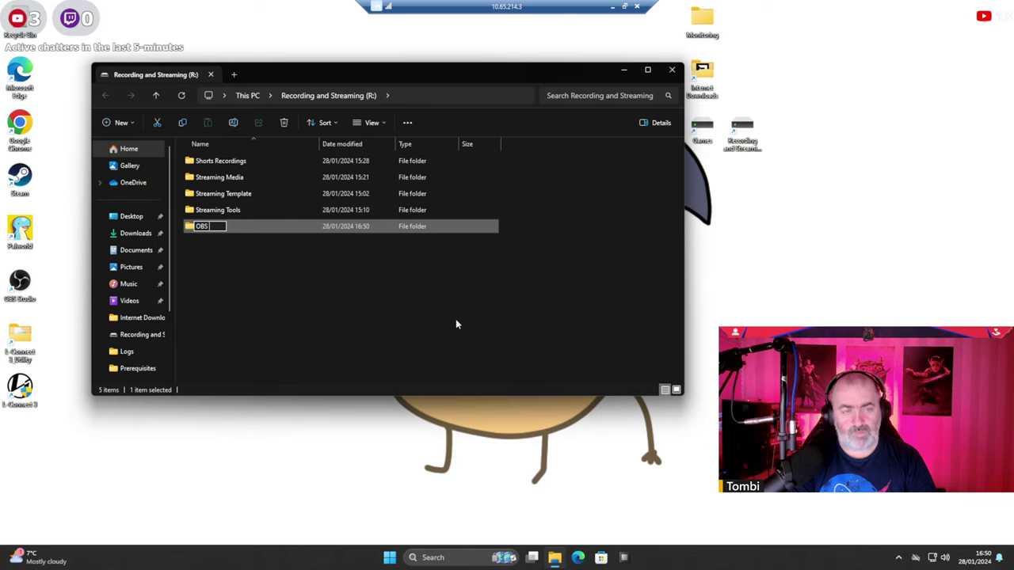
{"action": "type", "text": " Recordings"}
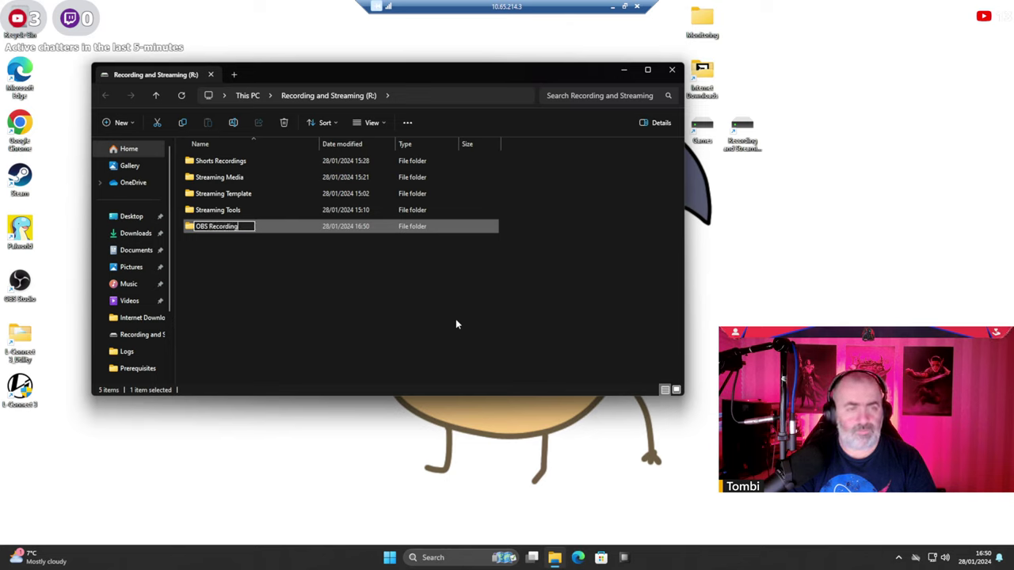
{"action": "key", "text": "Return"}
{"action": "key", "text": "super"}
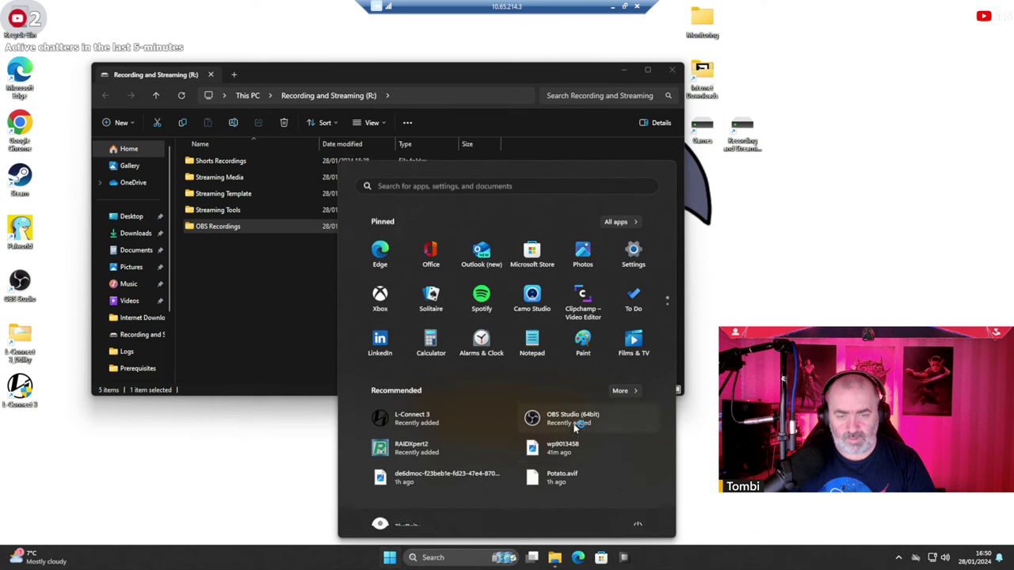
Launch OBS Studio and switch the Output mode to Advanced in Settings.
{"action": "left_click", "coordinate": [574, 420]}
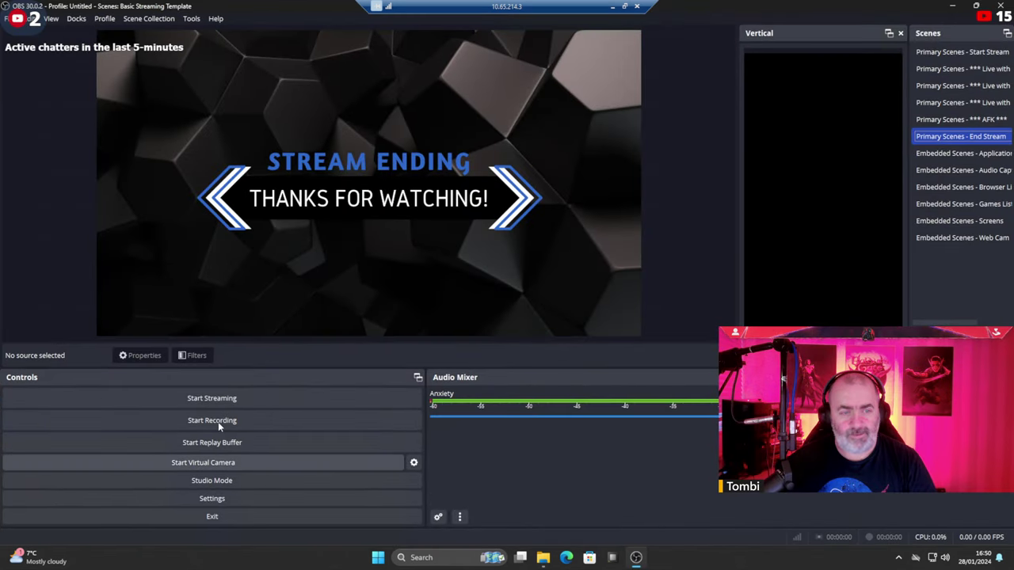
{"action": "left_click", "coordinate": [413, 463]}
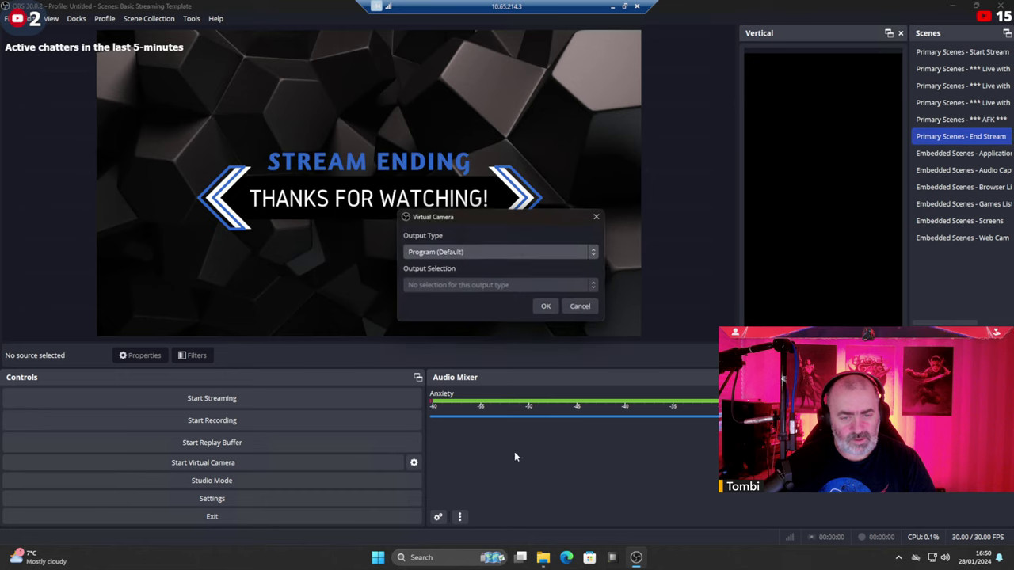
{"action": "left_click", "coordinate": [583, 308]}
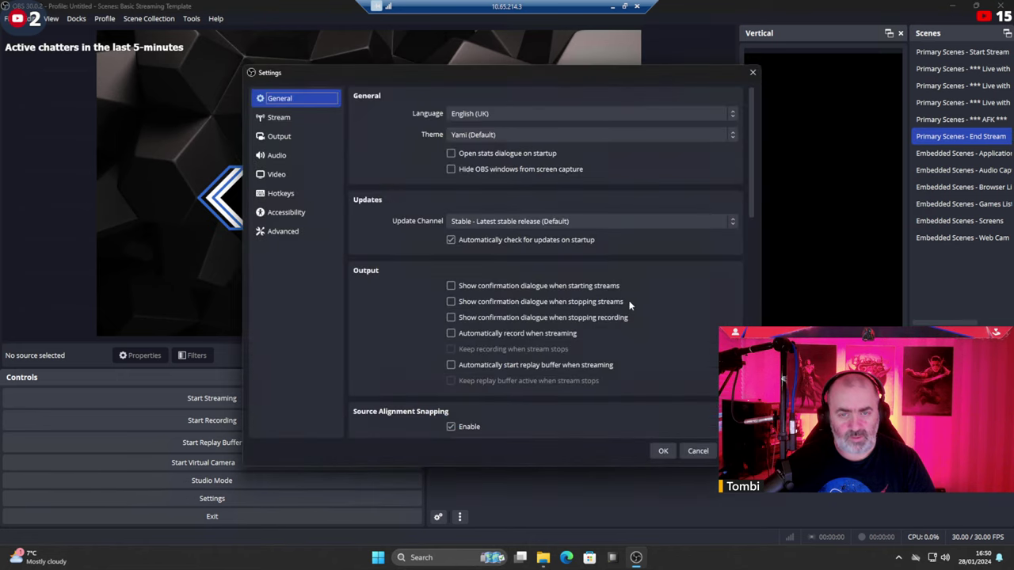
{"action": "left_click", "coordinate": [333, 117]}
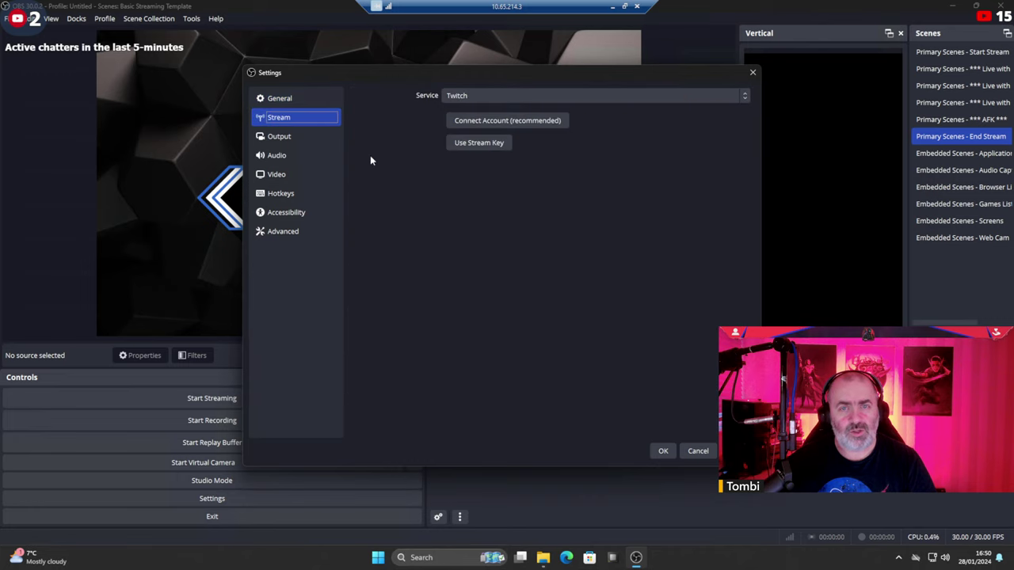
{"action": "left_click", "coordinate": [294, 136]}
{"action": "left_click", "coordinate": [510, 97]}
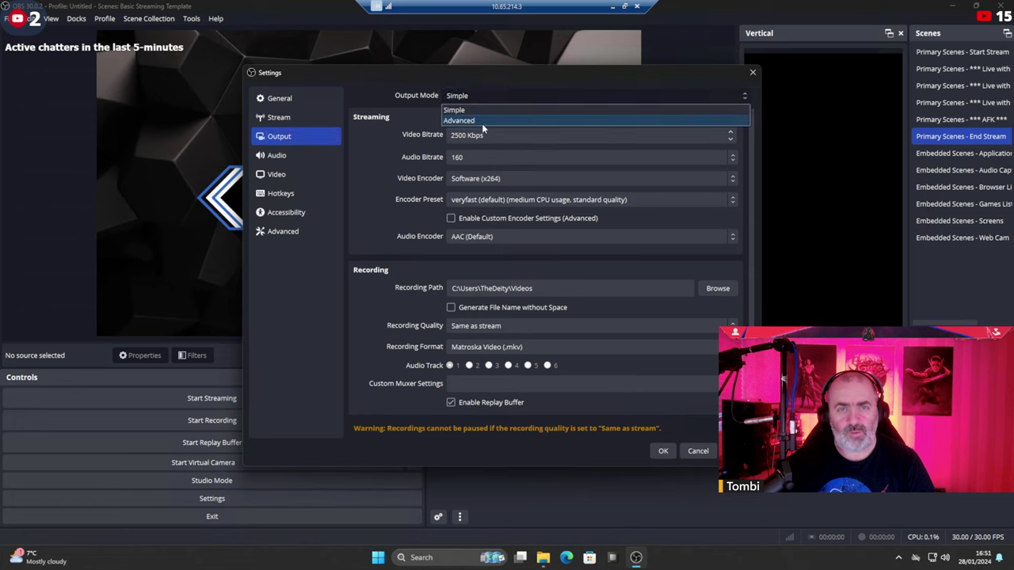
{"action": "left_click", "coordinate": [477, 119]}
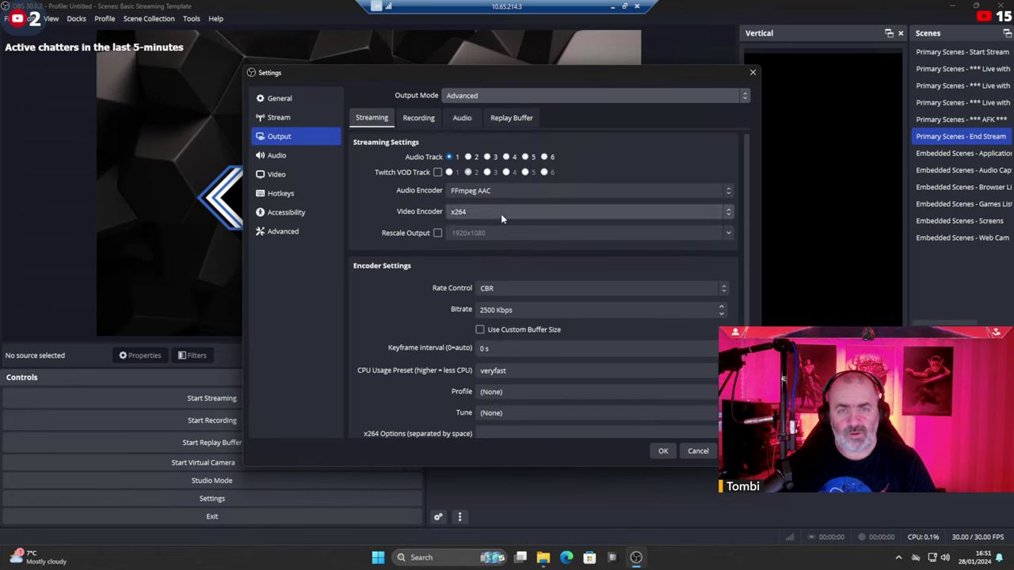
Set the streaming bitrate to 8000 Kbps, keeping CBR rate control and the veryfast preset.
{"action": "left_click", "coordinate": [545, 288]}
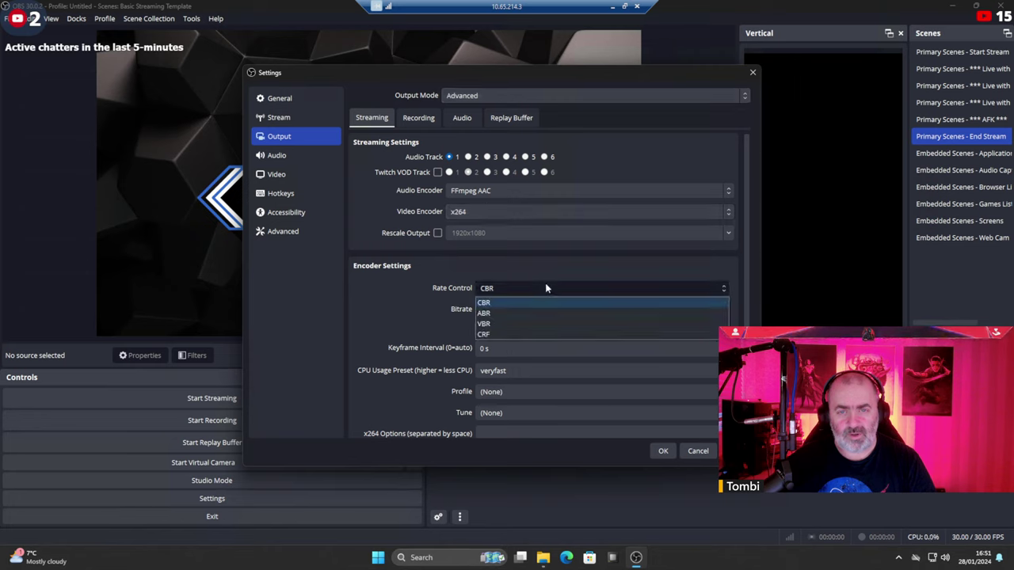
{"action": "left_click", "coordinate": [545, 288]}
{"action": "left_click", "coordinate": [515, 310]}
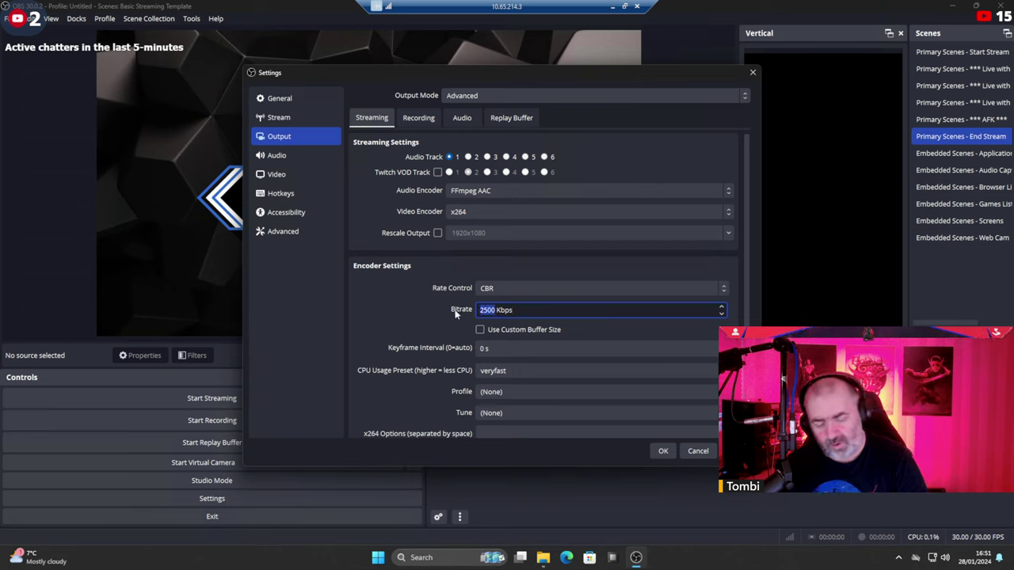
{"action": "type", "text": "8000"}
{"action": "key", "text": "Tab"}
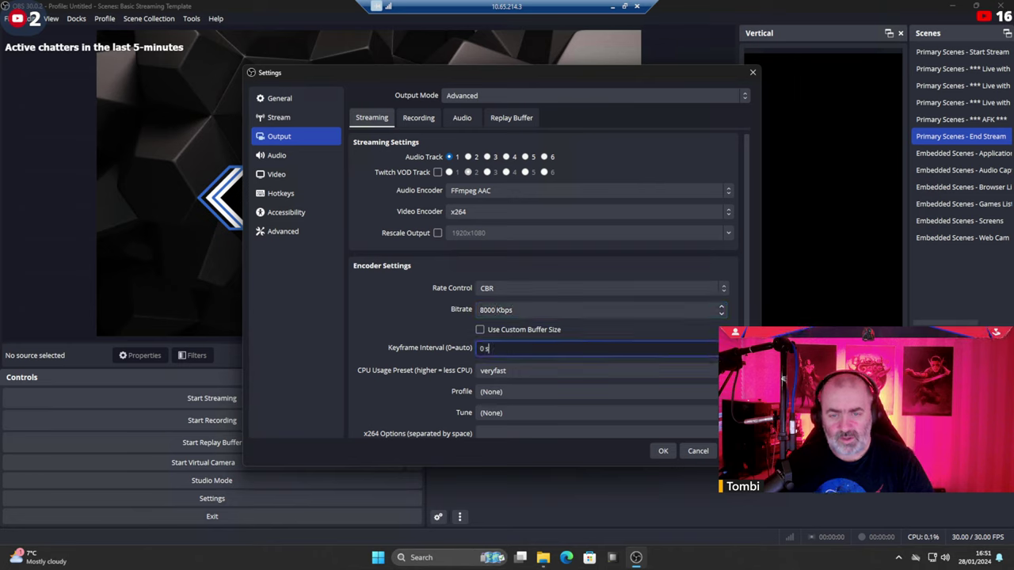
{"action": "scroll", "coordinate": [575, 280], "scroll_direction": "down", "scroll_amount": 1}
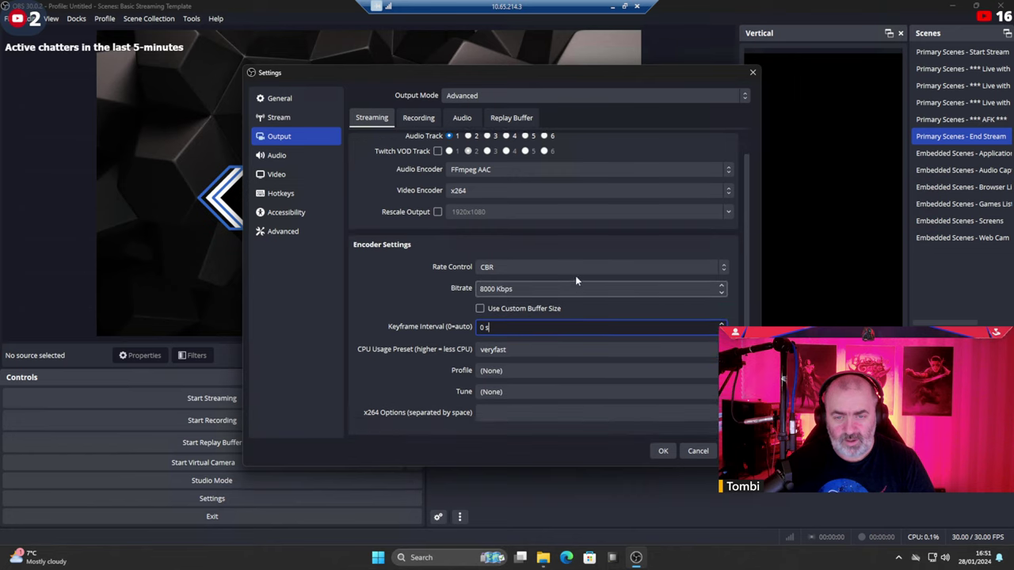
{"action": "left_click", "coordinate": [533, 348]}
{"action": "left_click", "coordinate": [533, 347]}
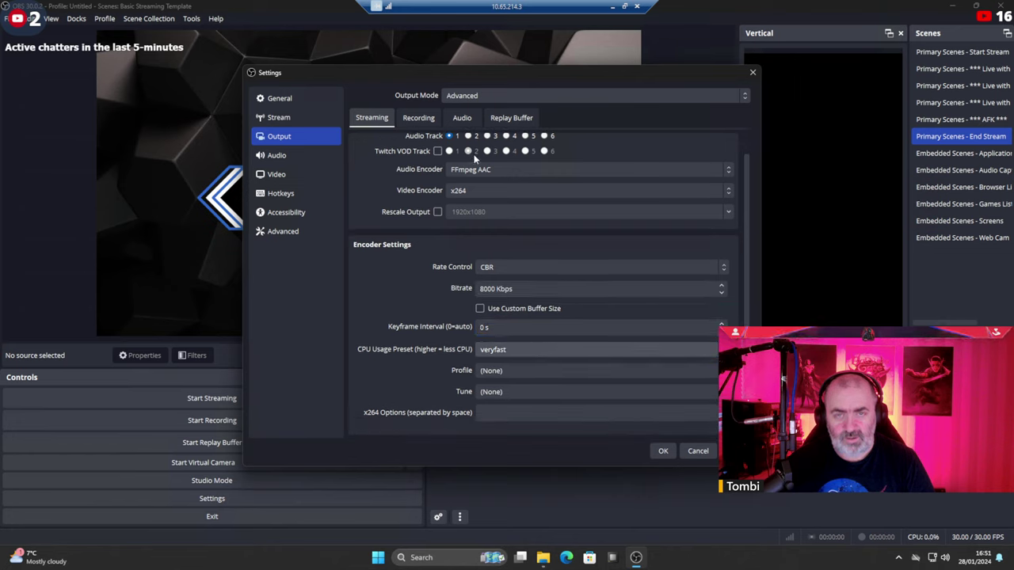
Set the recording path to the OBS Recordings folder on the R: drive.
{"action": "left_click", "coordinate": [411, 119]}
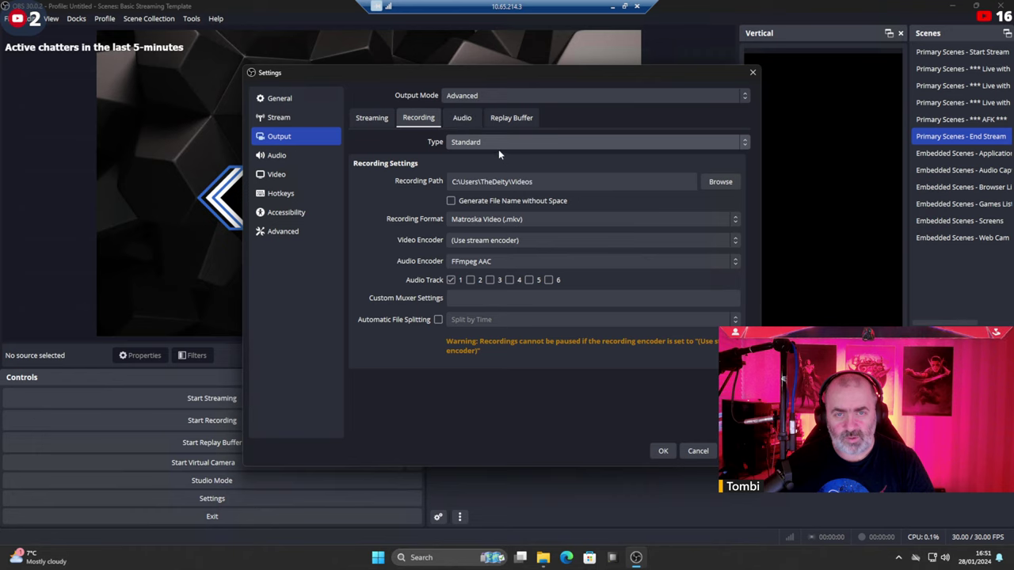
{"action": "left_click", "coordinate": [709, 183]}
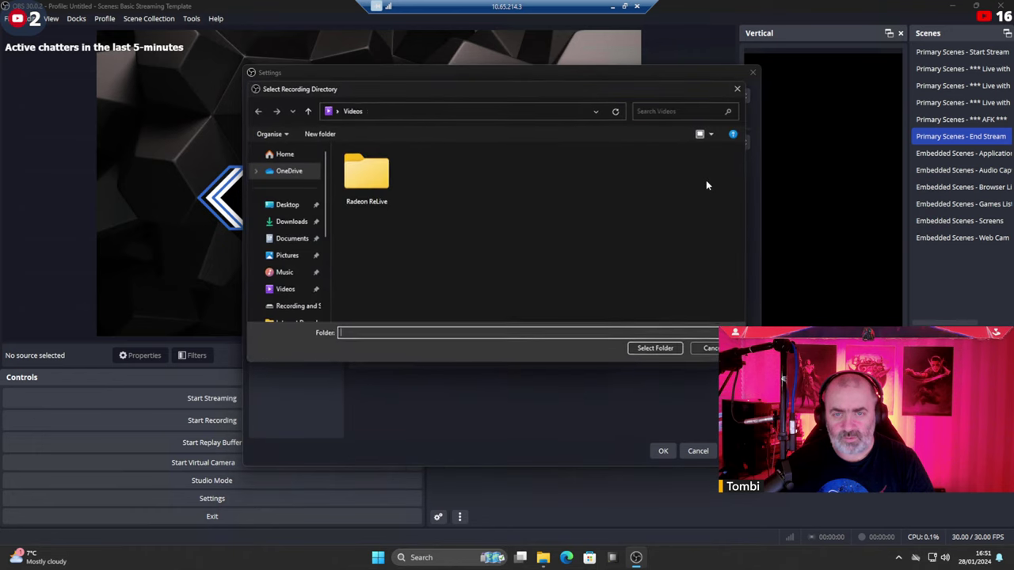
{"action": "scroll", "coordinate": [283, 265], "scroll_direction": "down", "scroll_amount": 3}
{"action": "left_click", "coordinate": [274, 252]}
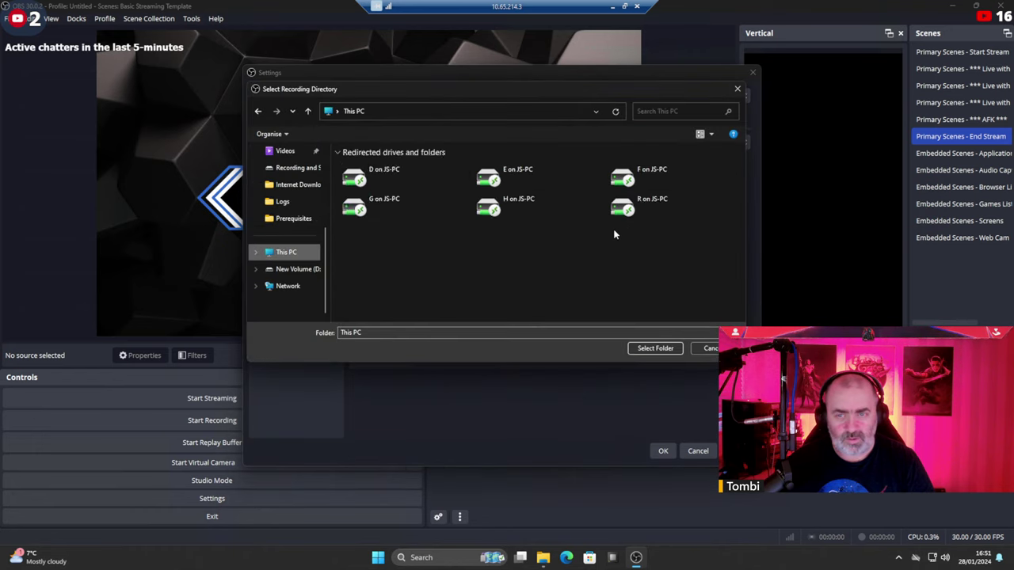
{"action": "double_click", "coordinate": [614, 226]}
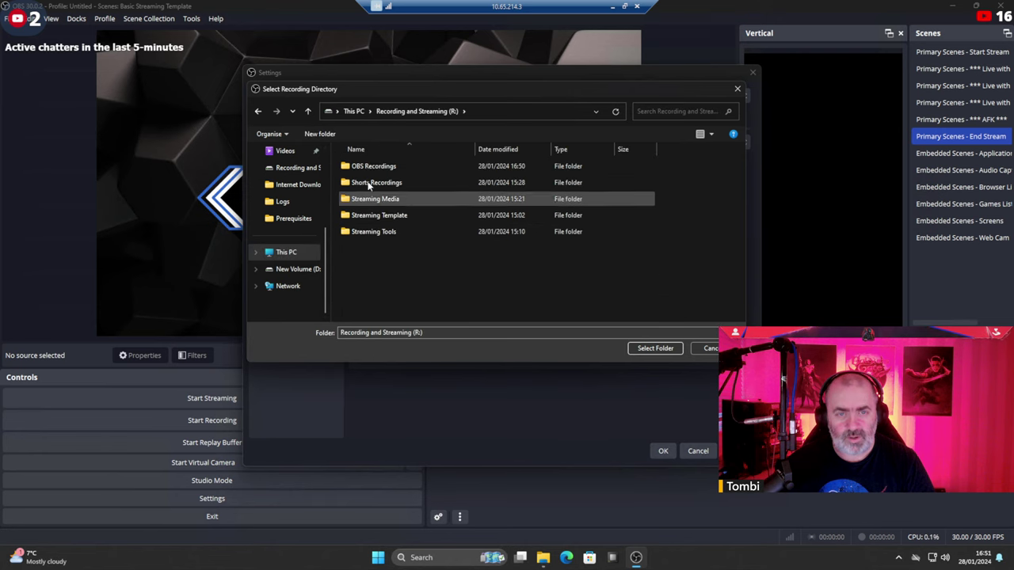
{"action": "left_click", "coordinate": [365, 165]}
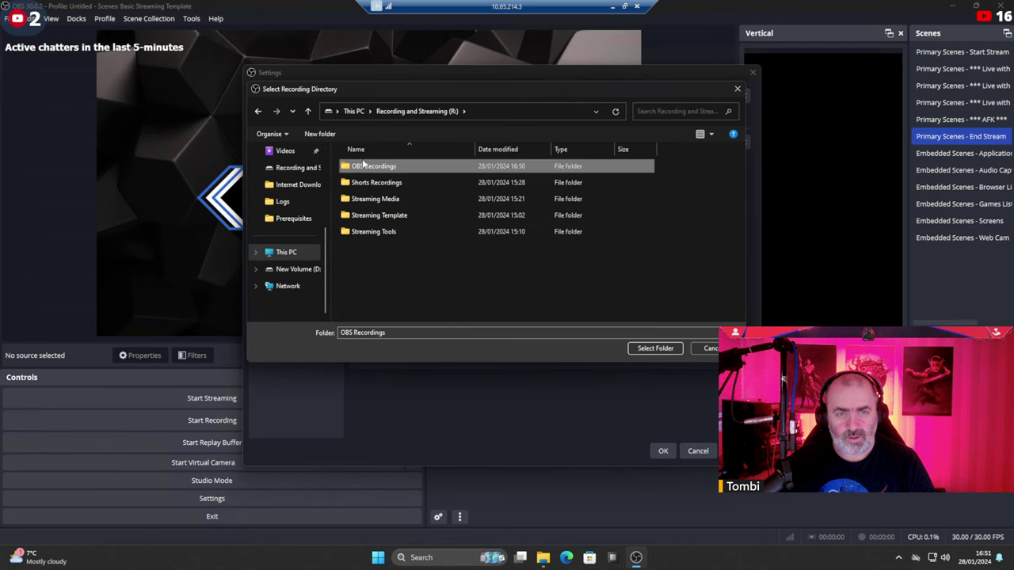
{"action": "left_click", "coordinate": [654, 348]}
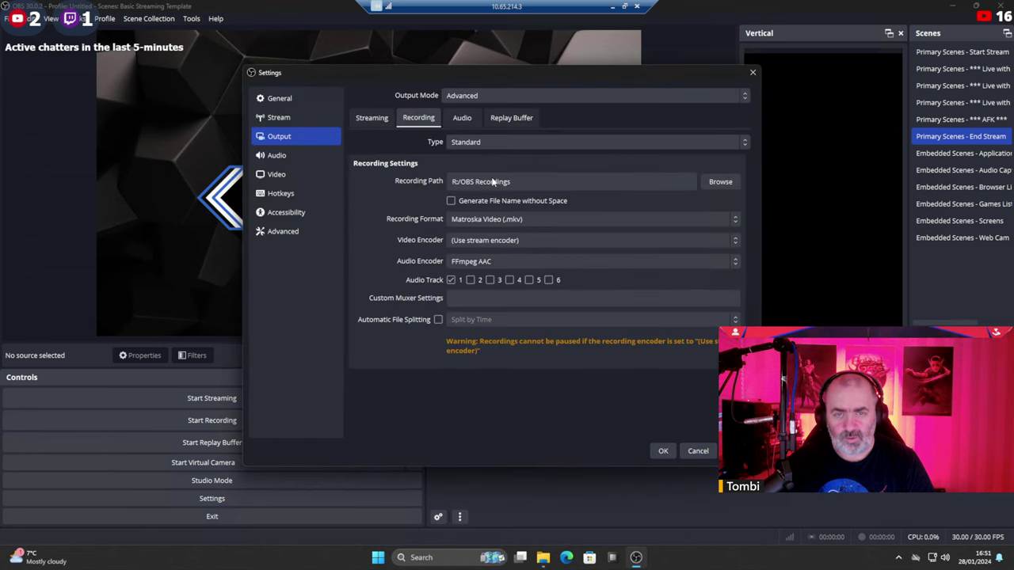
Set the recording format to MPEG-4 (.mp4).
{"action": "left_click", "coordinate": [545, 219]}
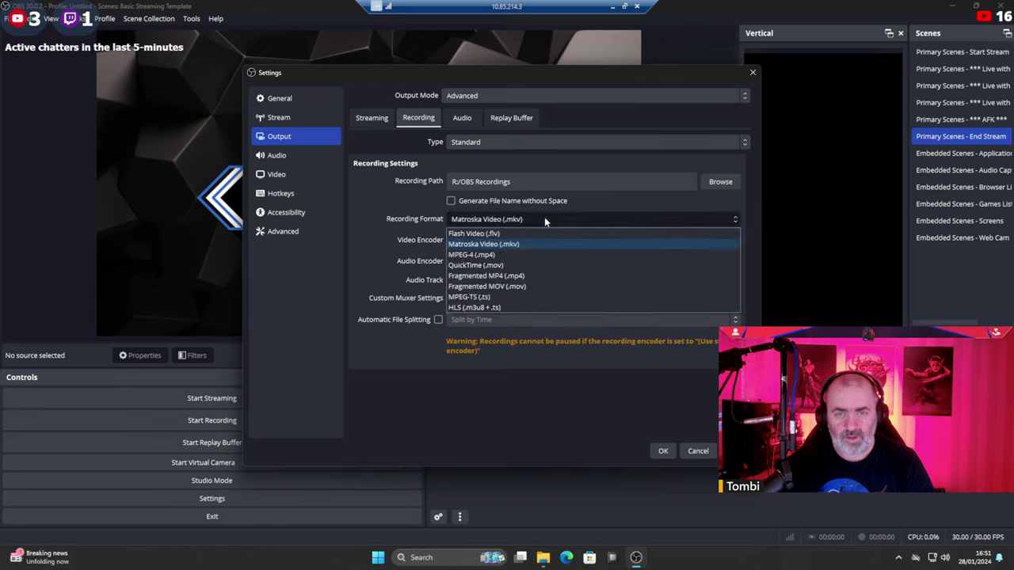
{"action": "left_click", "coordinate": [478, 255]}
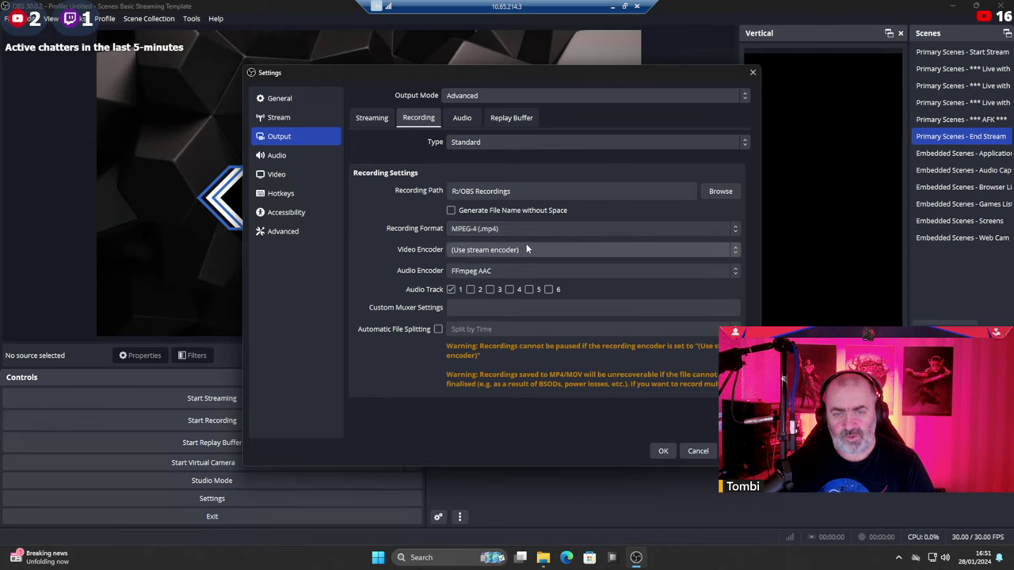
{"action": "left_click", "coordinate": [526, 249]}
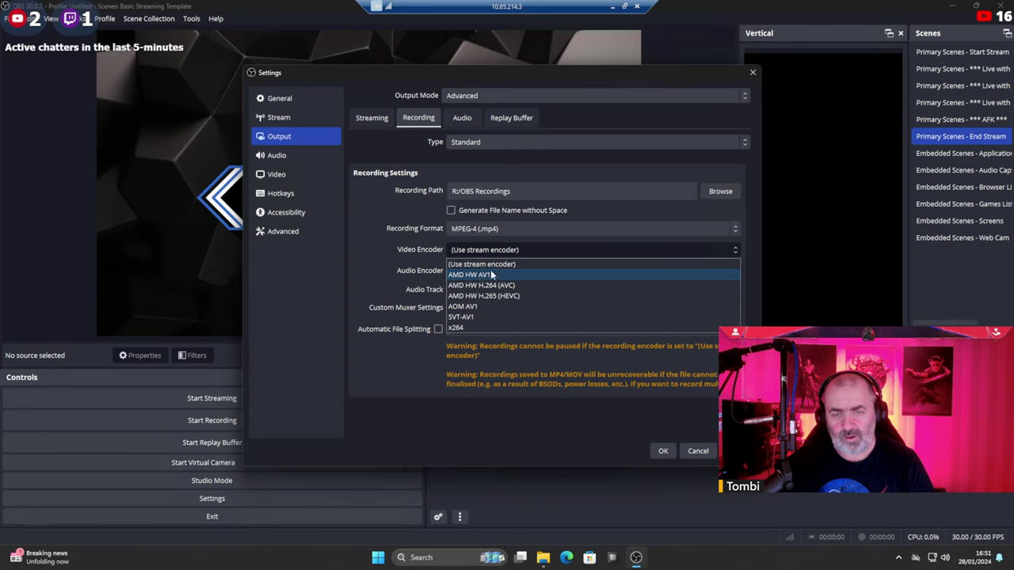
{"action": "left_click", "coordinate": [523, 228]}
{"action": "key", "text": "Escape"}
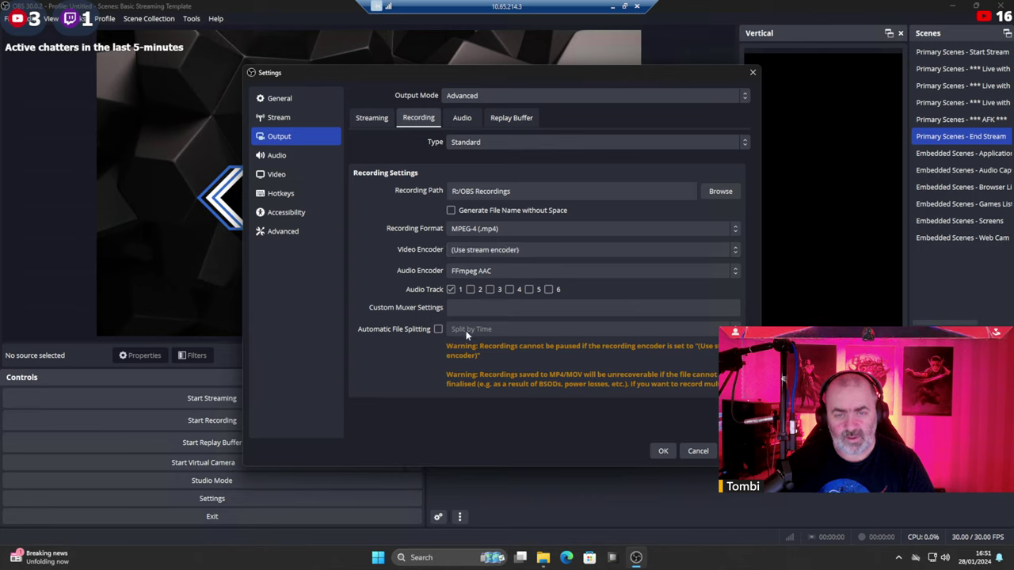
Disable the replay buffer and keep the Standard recording type.
{"action": "left_click", "coordinate": [462, 118]}
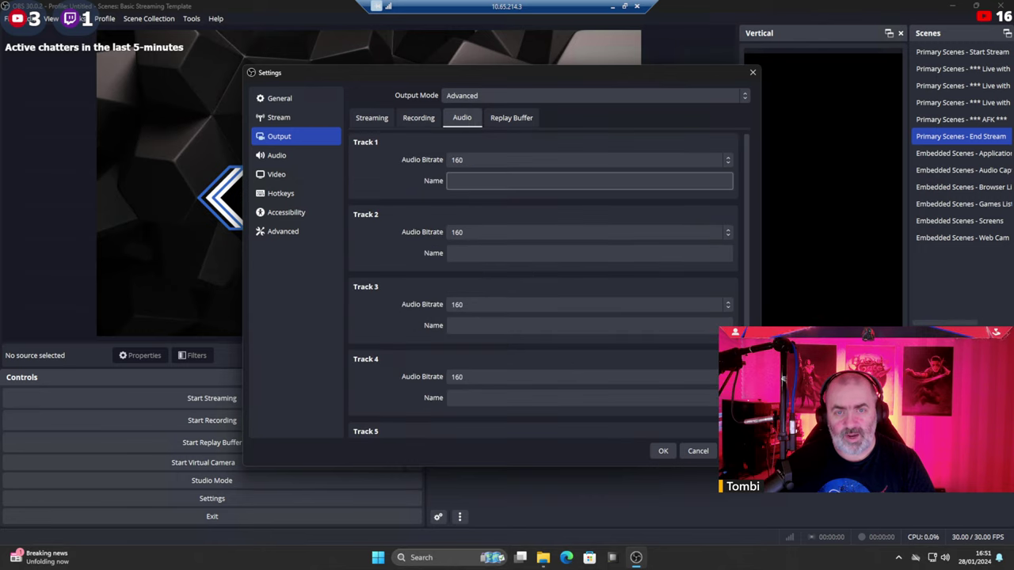
{"action": "left_click", "coordinate": [511, 117]}
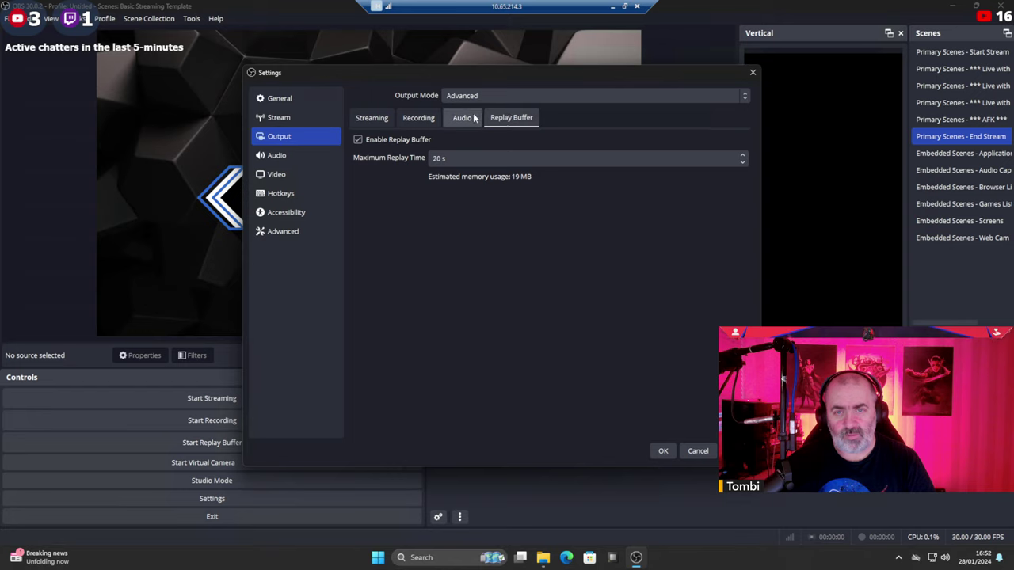
{"action": "left_click", "coordinate": [358, 141]}
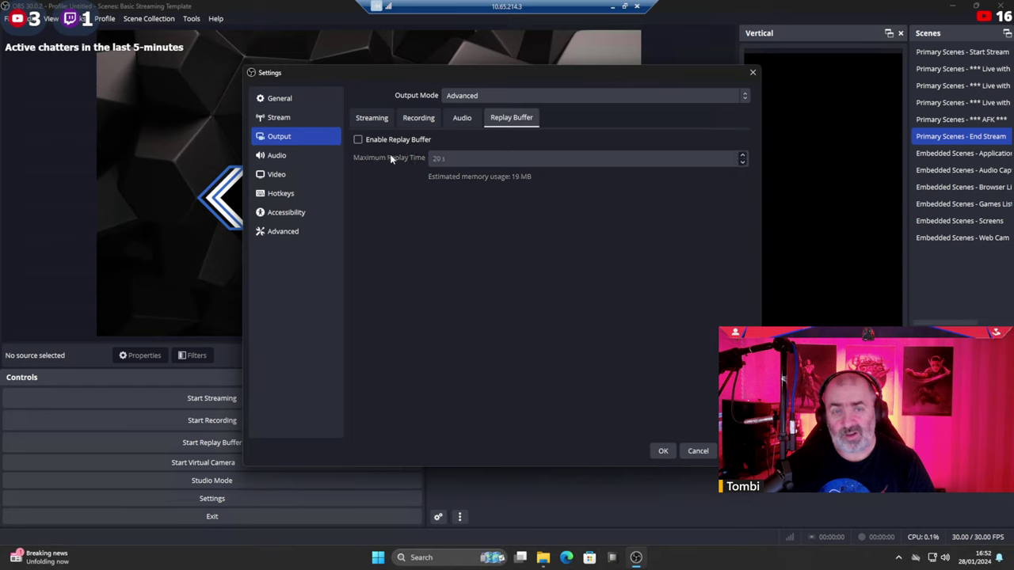
{"action": "left_click", "coordinate": [417, 118]}
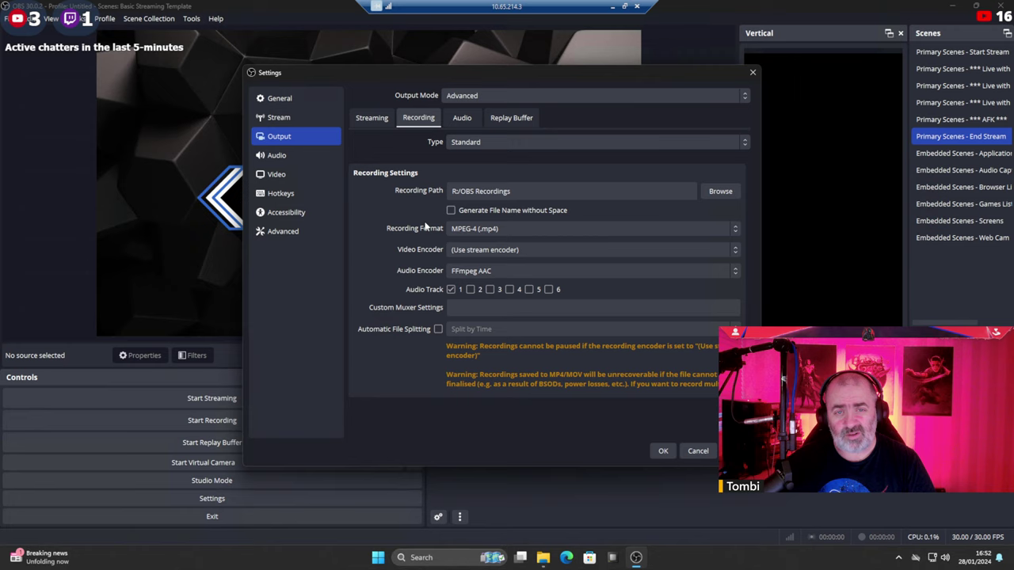
{"action": "left_click", "coordinate": [497, 143]}
{"action": "left_click", "coordinate": [497, 144]}
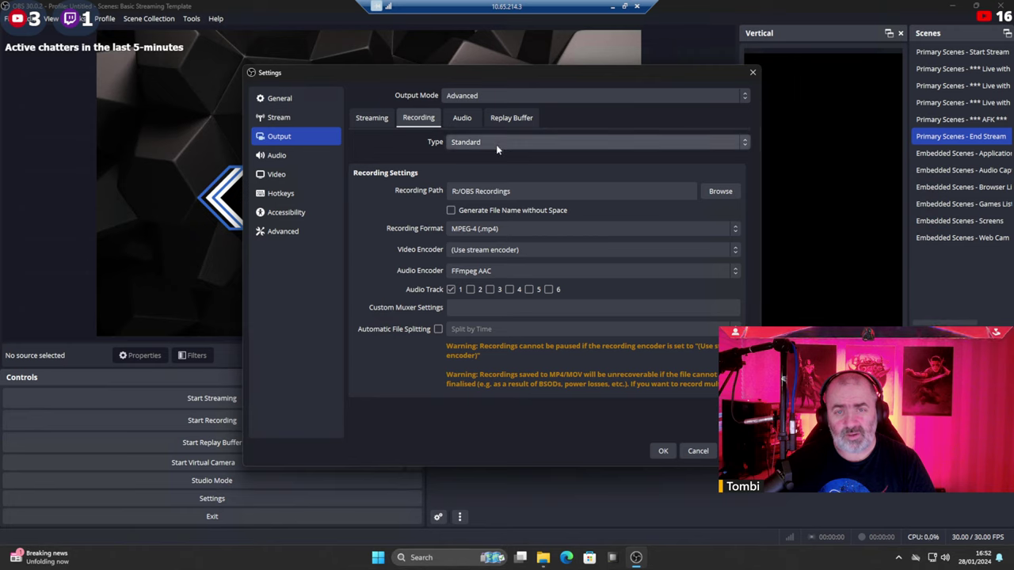
{"action": "left_click", "coordinate": [274, 158]}
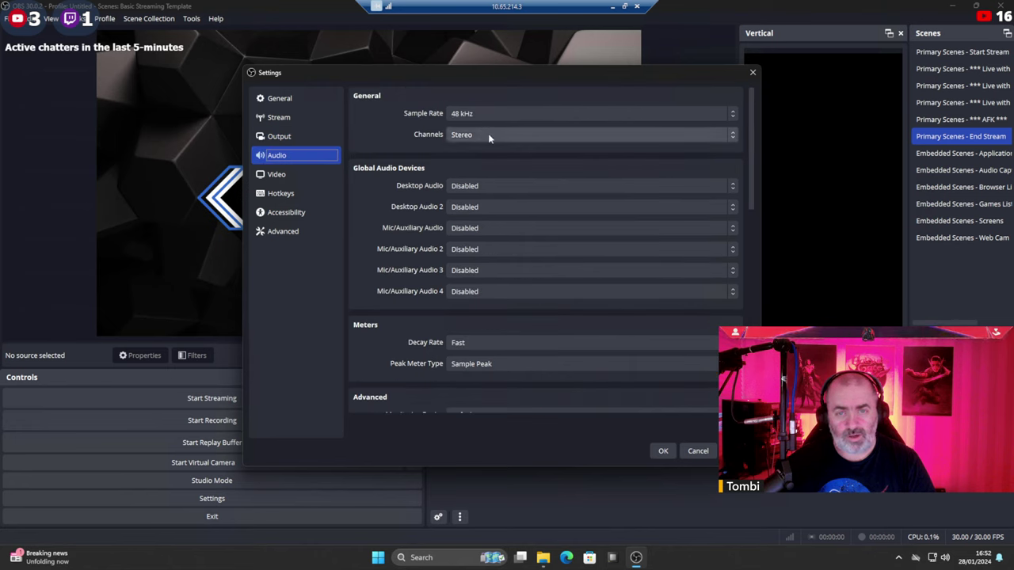
Keep Stereo audio channels and set the video output to 1920x1080 at 60 FPS.
{"action": "left_click", "coordinate": [489, 136]}
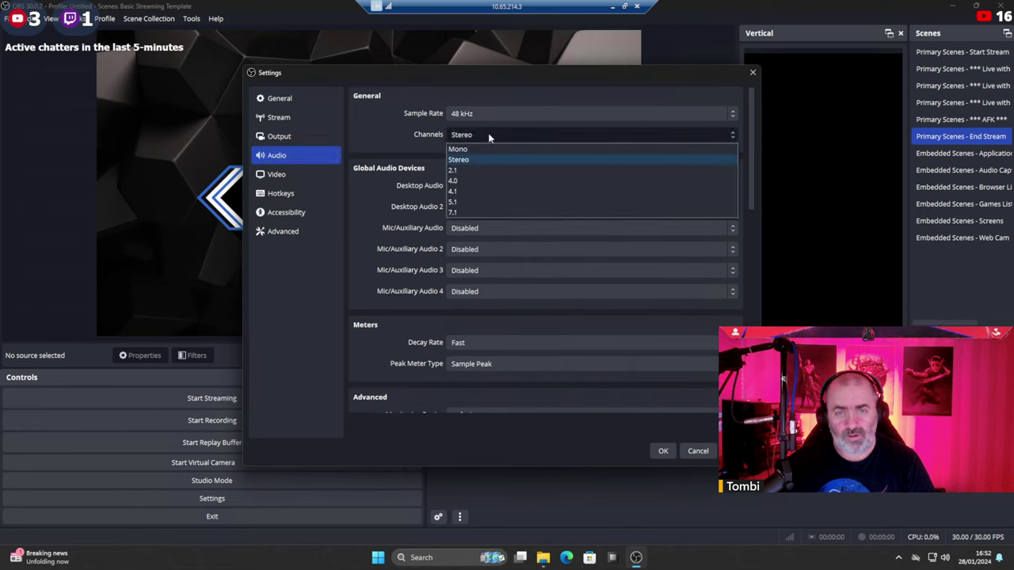
{"action": "left_click", "coordinate": [488, 134]}
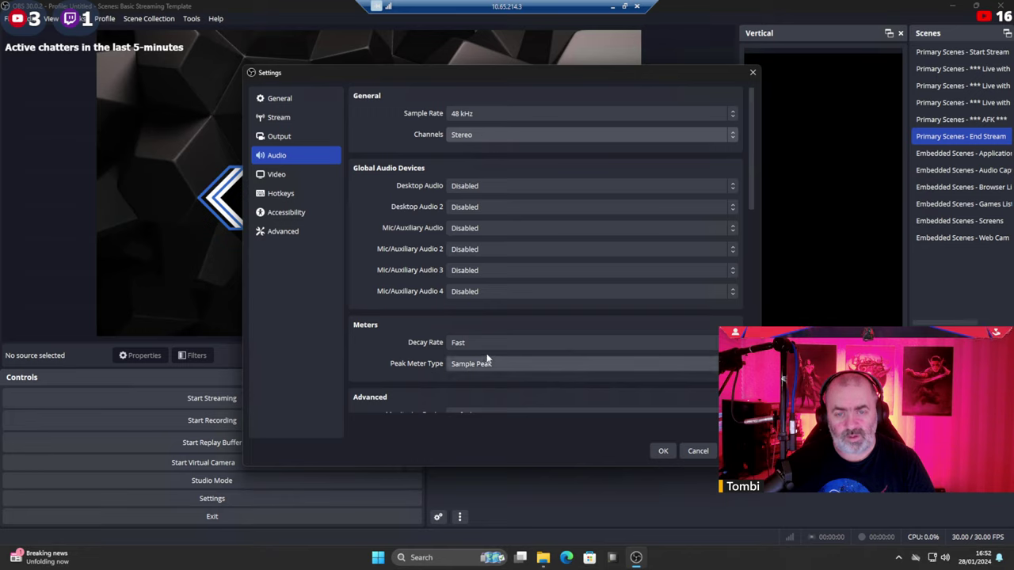
{"action": "scroll", "coordinate": [523, 357], "scroll_direction": "down", "scroll_amount": 2}
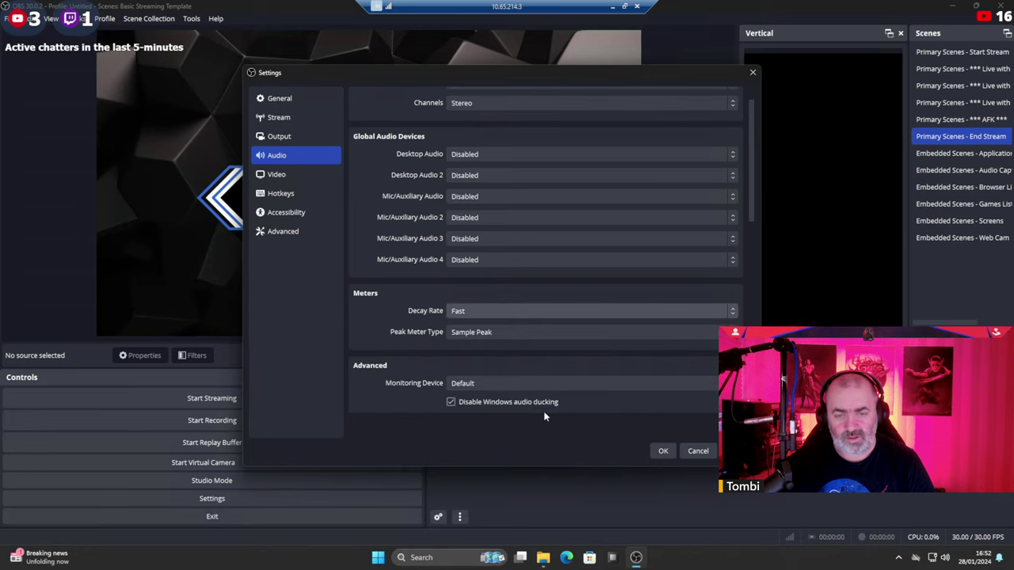
{"action": "left_click", "coordinate": [290, 174]}
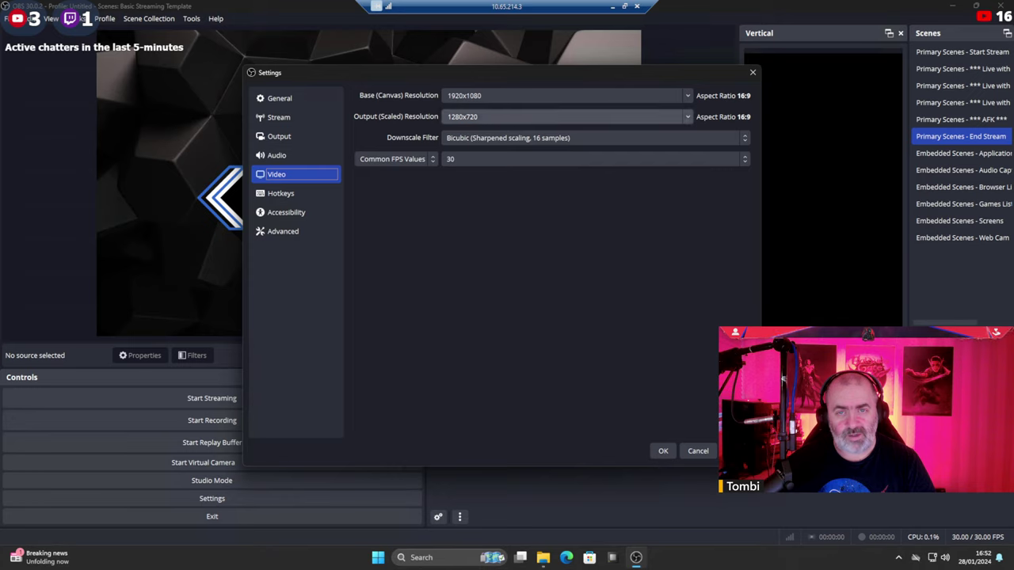
{"action": "left_click", "coordinate": [685, 117]}
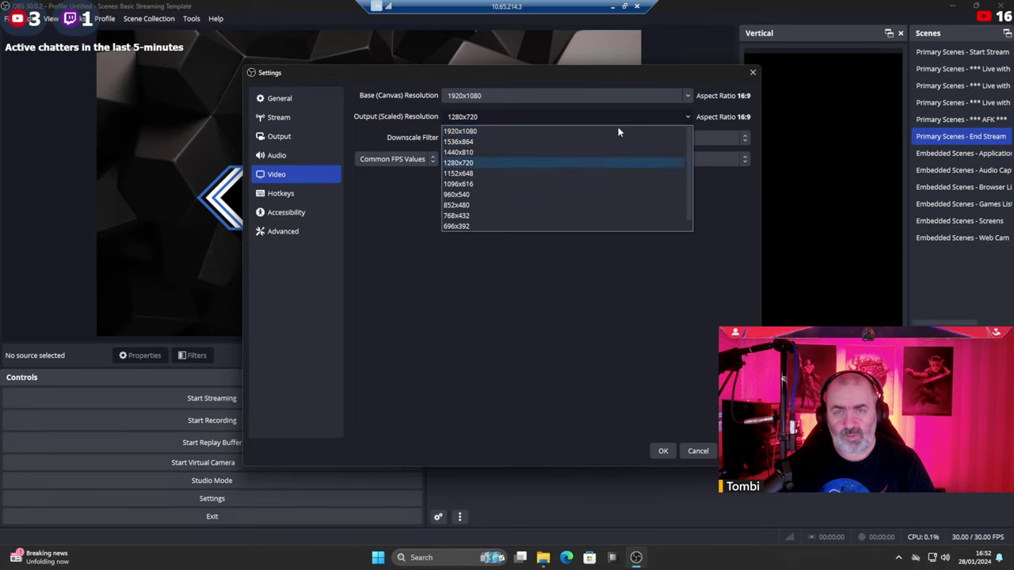
{"action": "left_click", "coordinate": [480, 131]}
{"action": "left_click", "coordinate": [467, 160]}
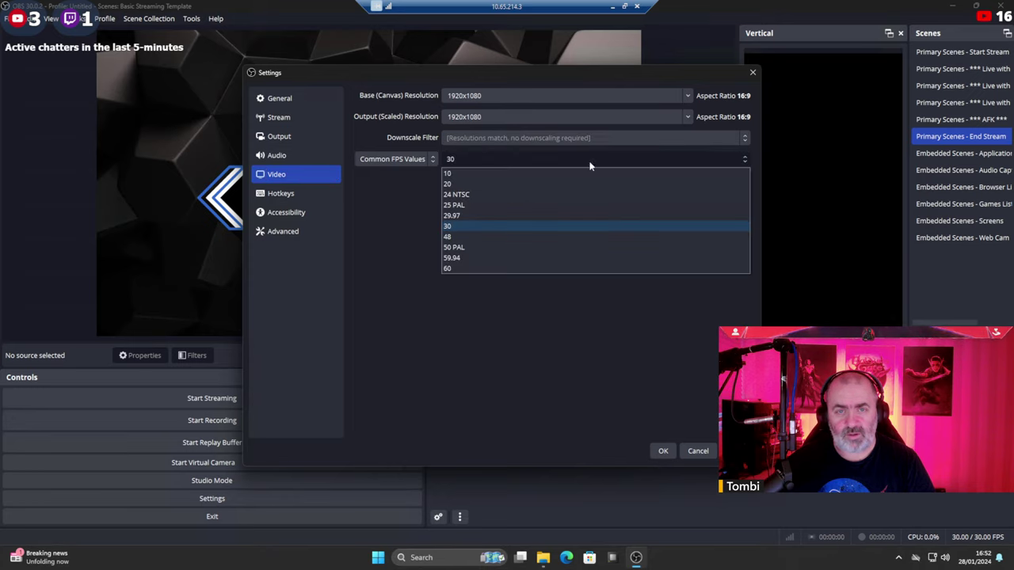
{"action": "left_click", "coordinate": [470, 268]}
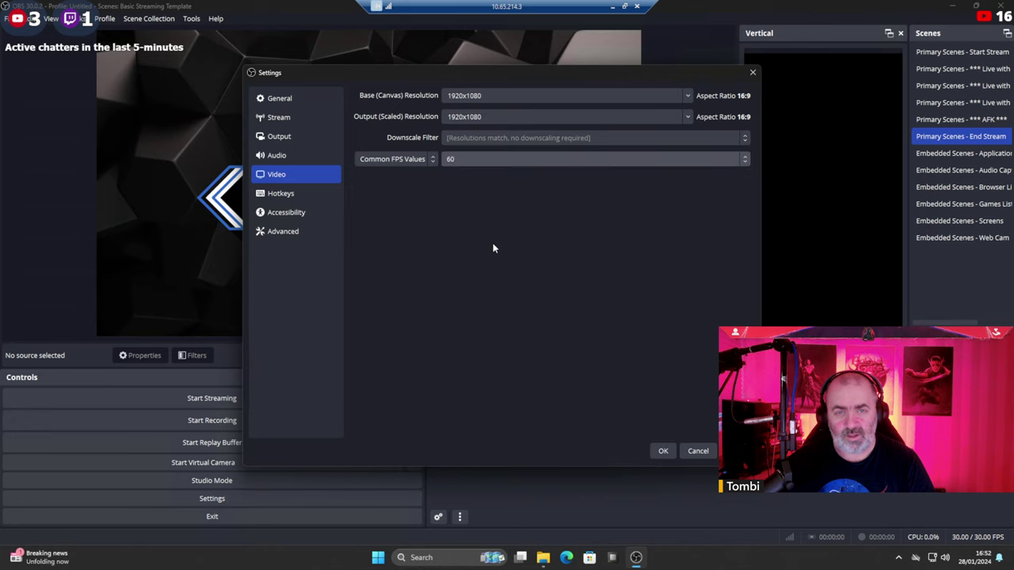
Set process priority to Above Normal, enable network optimisations, and apply the settings.
{"action": "left_click", "coordinate": [285, 230]}
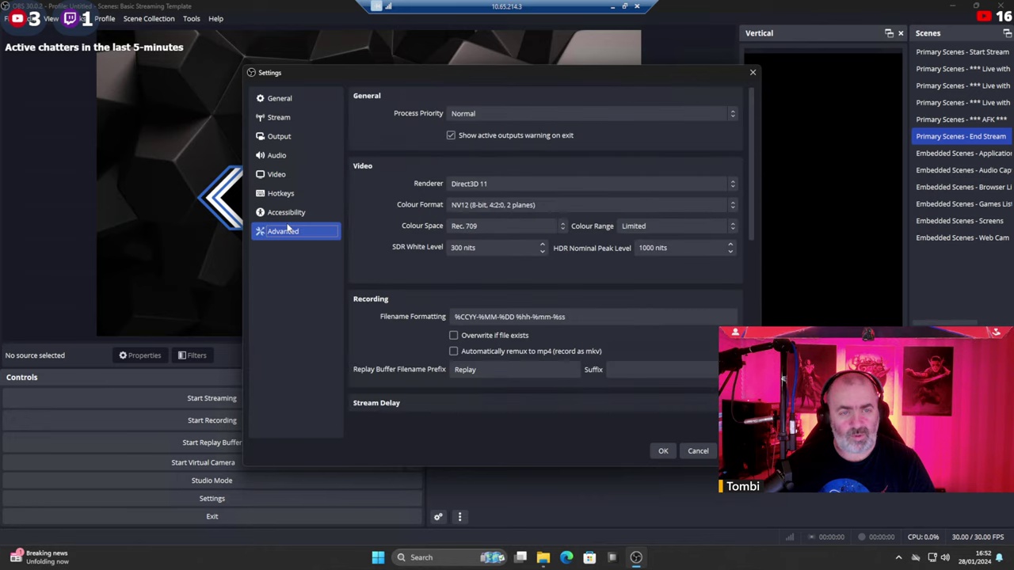
{"action": "left_click", "coordinate": [496, 111]}
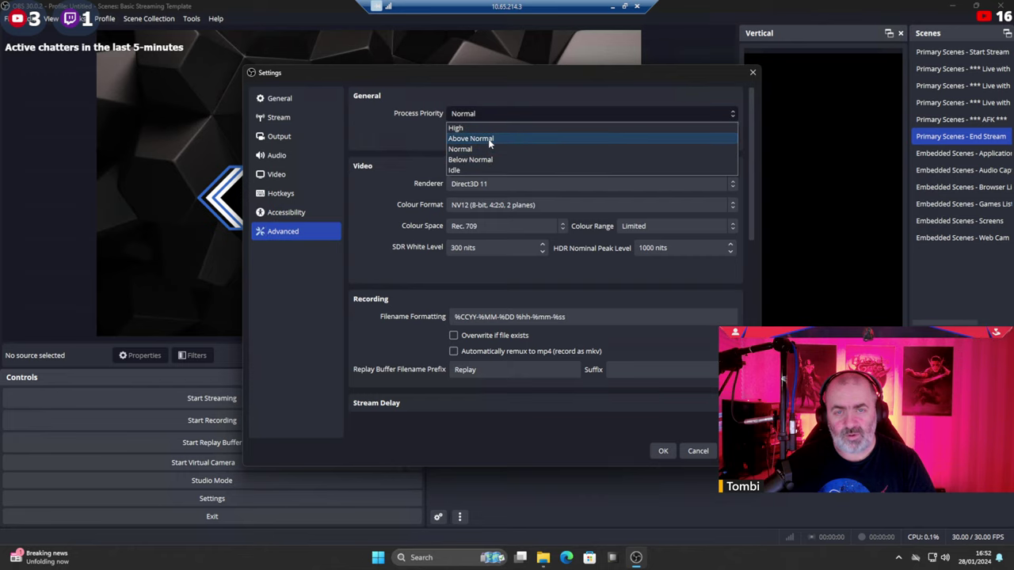
{"action": "left_click", "coordinate": [488, 138]}
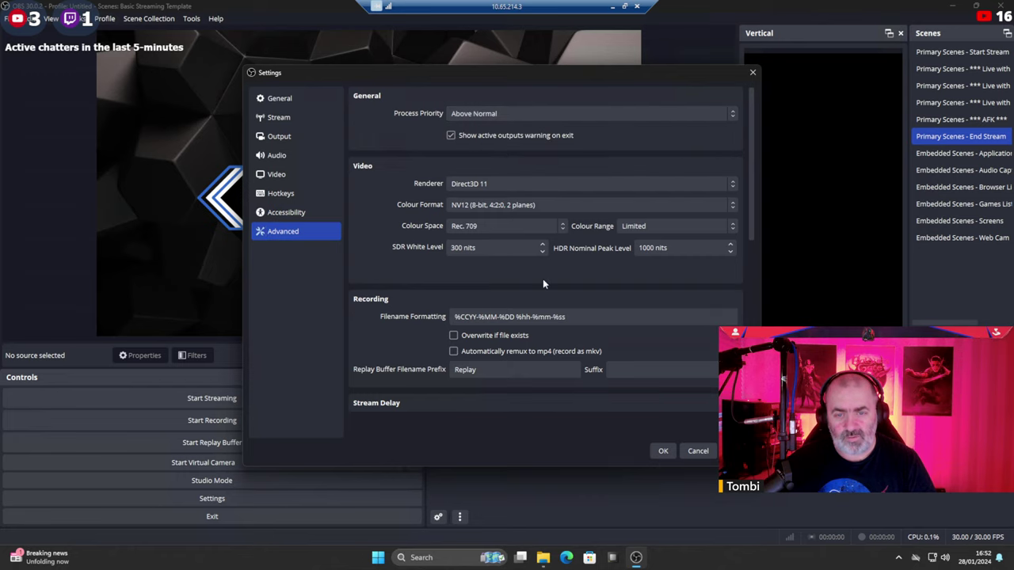
{"action": "scroll", "coordinate": [542, 274], "scroll_direction": "down", "scroll_amount": 5}
{"action": "scroll", "coordinate": [539, 259], "scroll_direction": "down", "scroll_amount": 1}
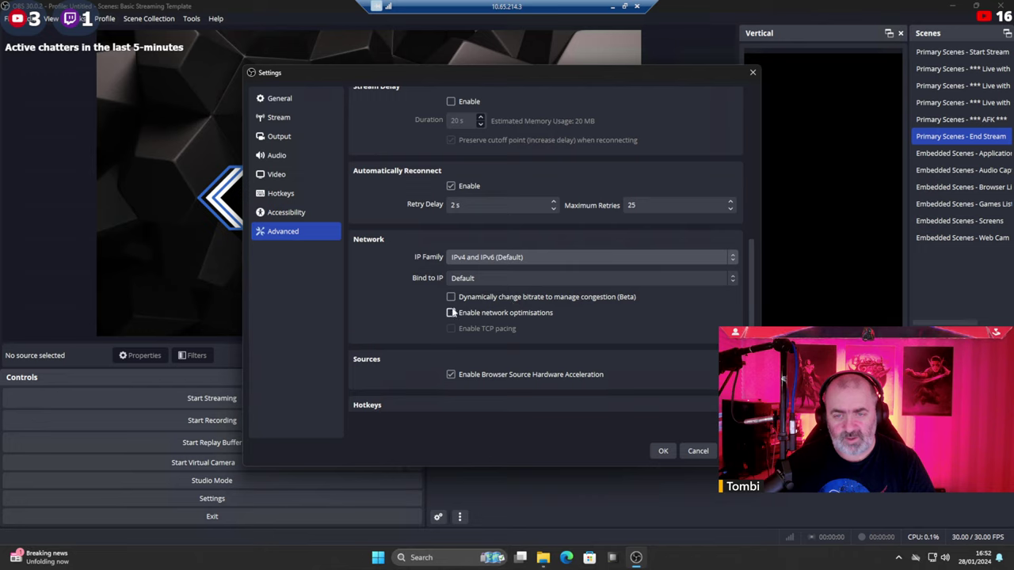
{"action": "left_click", "coordinate": [451, 314]}
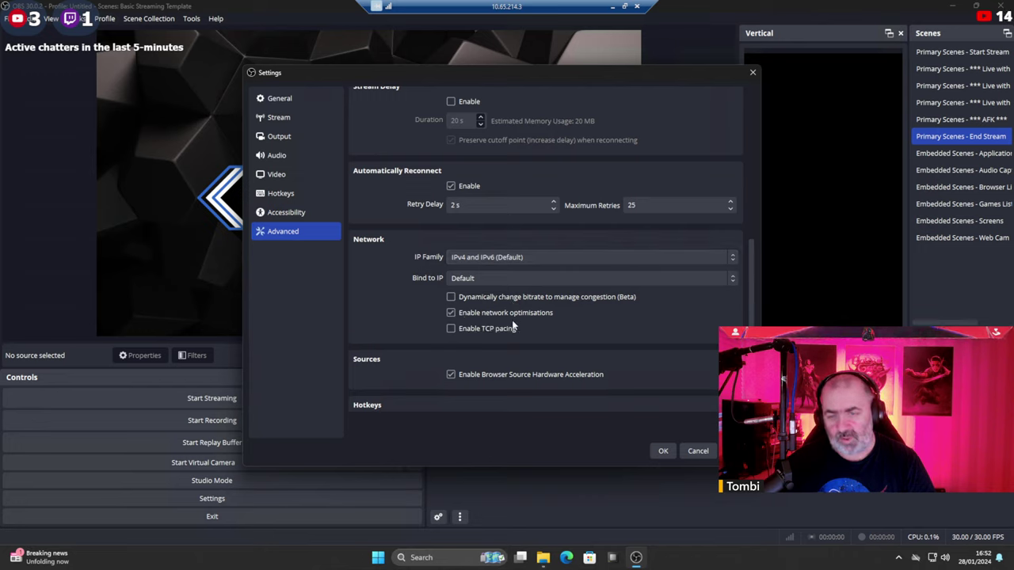
{"action": "left_click", "coordinate": [734, 451]}
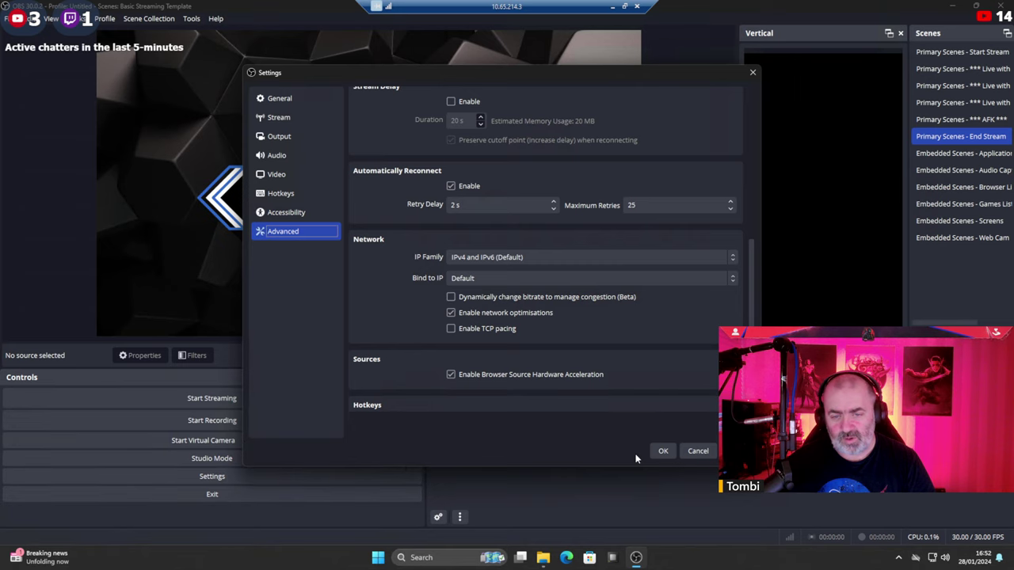
Close the settings, widen the Scenes dock, and prefix the Start Stream scene with 1.
{"action": "left_click", "coordinate": [663, 452]}
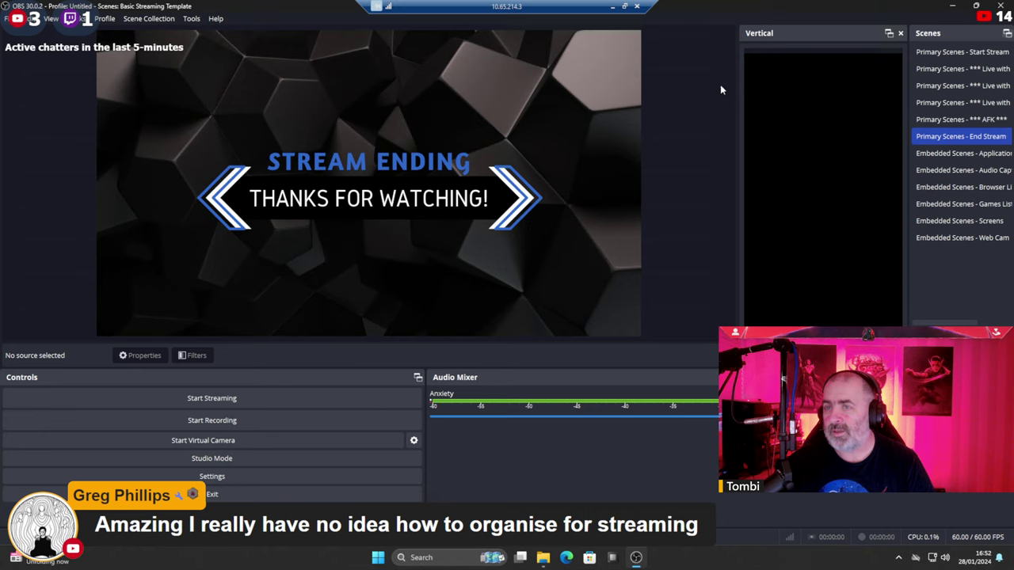
{"action": "left_click_drag", "start_coordinate": [737, 77], "coordinate": [658, 85]}
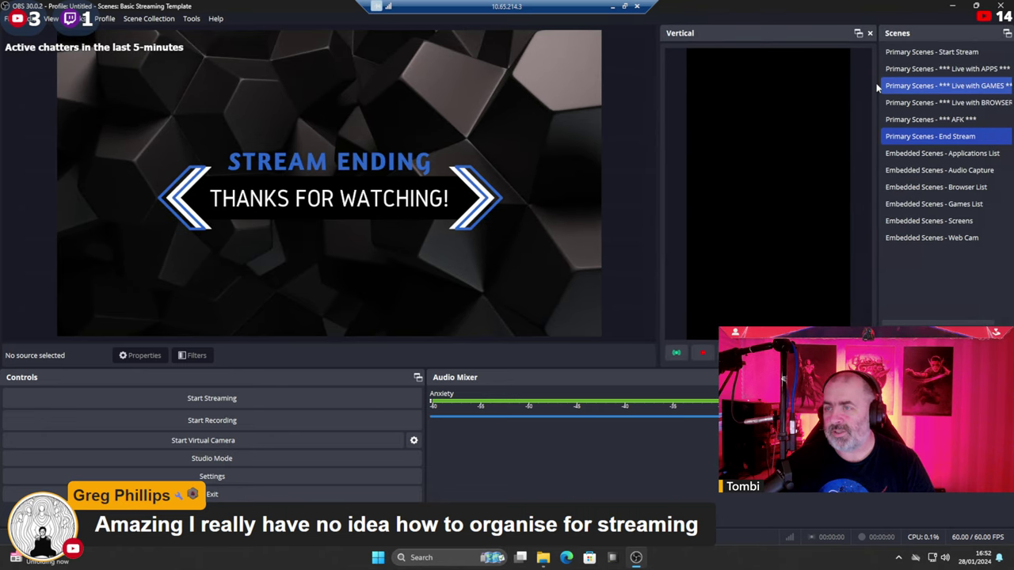
{"action": "left_click_drag", "start_coordinate": [875, 82], "coordinate": [777, 87]}
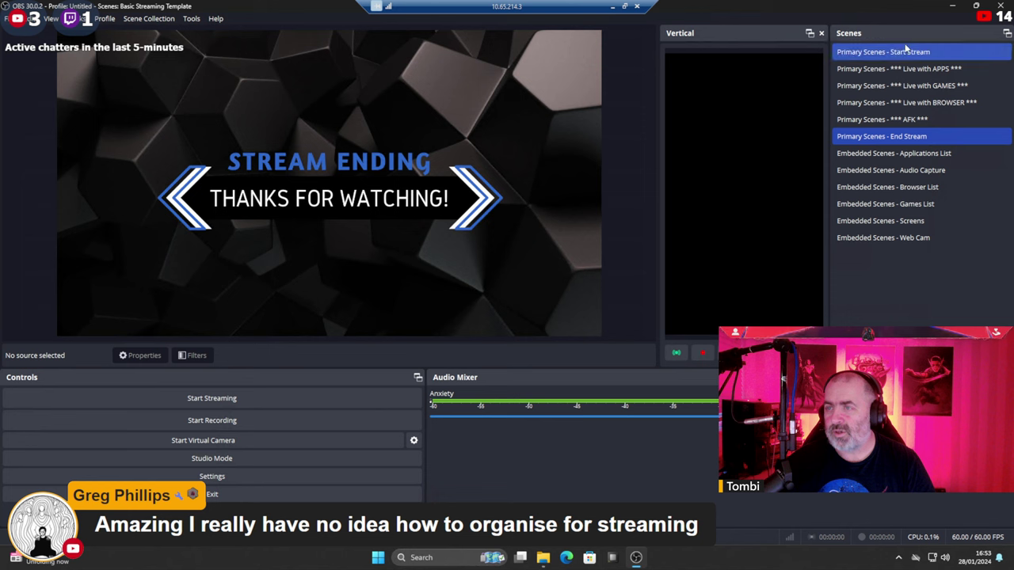
{"action": "left_click", "coordinate": [878, 53]}
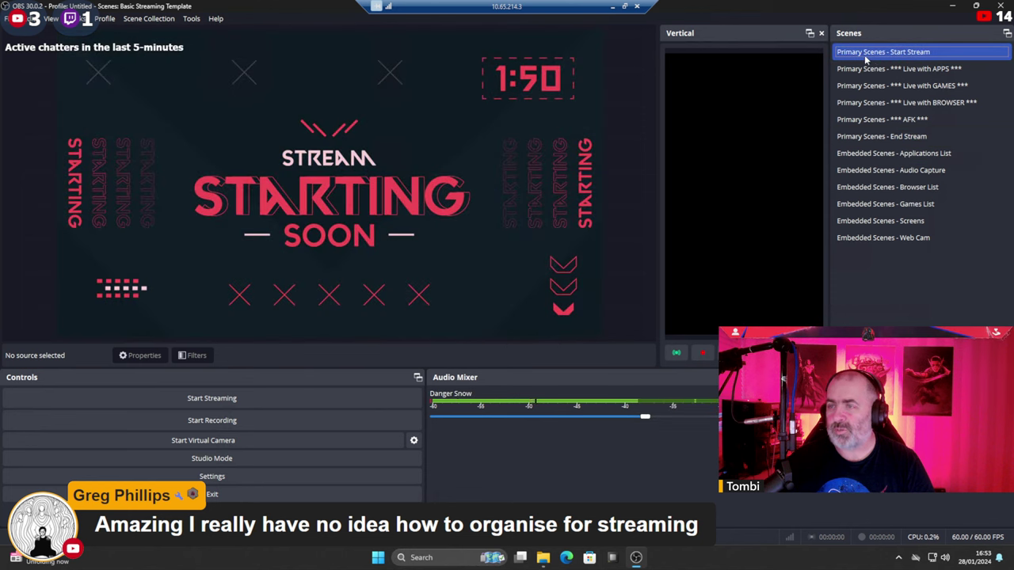
{"action": "right_click", "coordinate": [880, 53]}
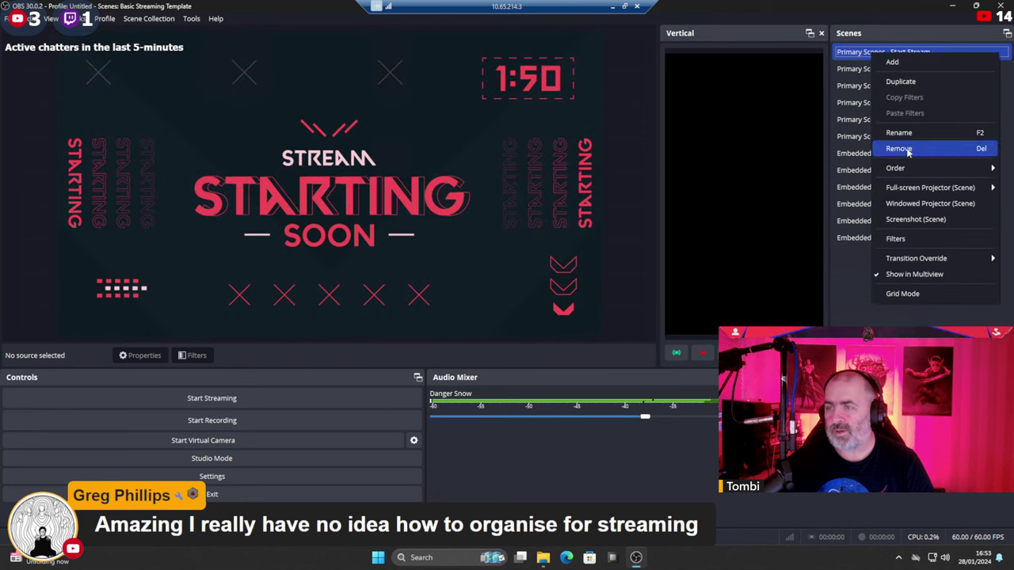
{"action": "left_click", "coordinate": [900, 133]}
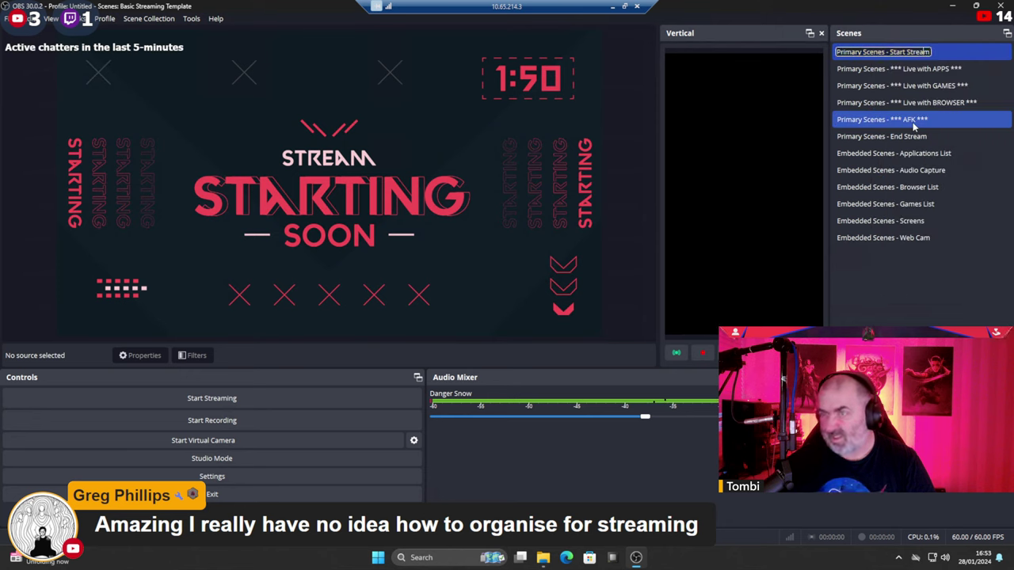
{"action": "key", "text": "Home"}
{"action": "type", "text": "1"}
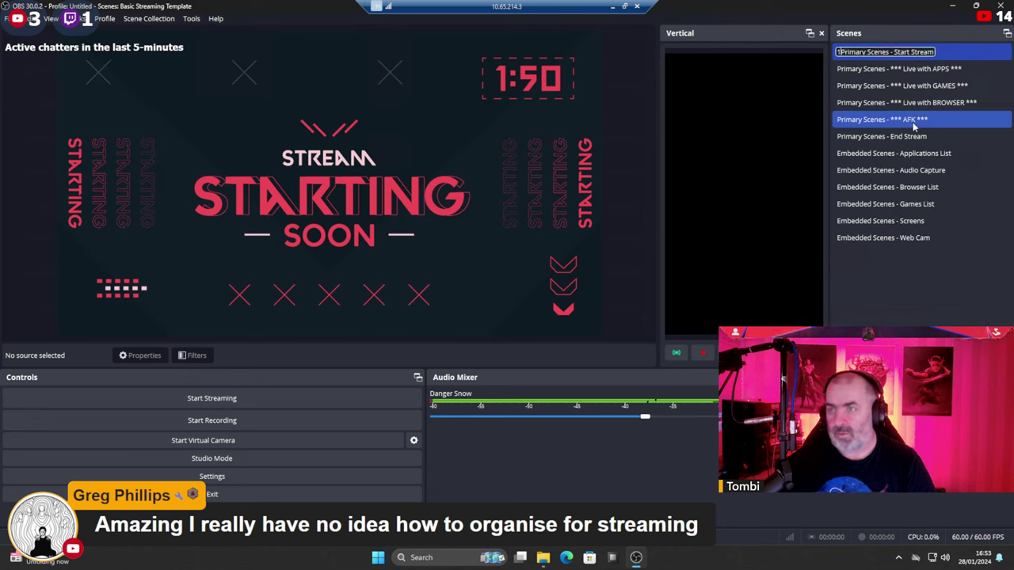
Prefix the GAMES scene with 2 and the End Stream scene with 3.
{"action": "right_click", "coordinate": [865, 70]}
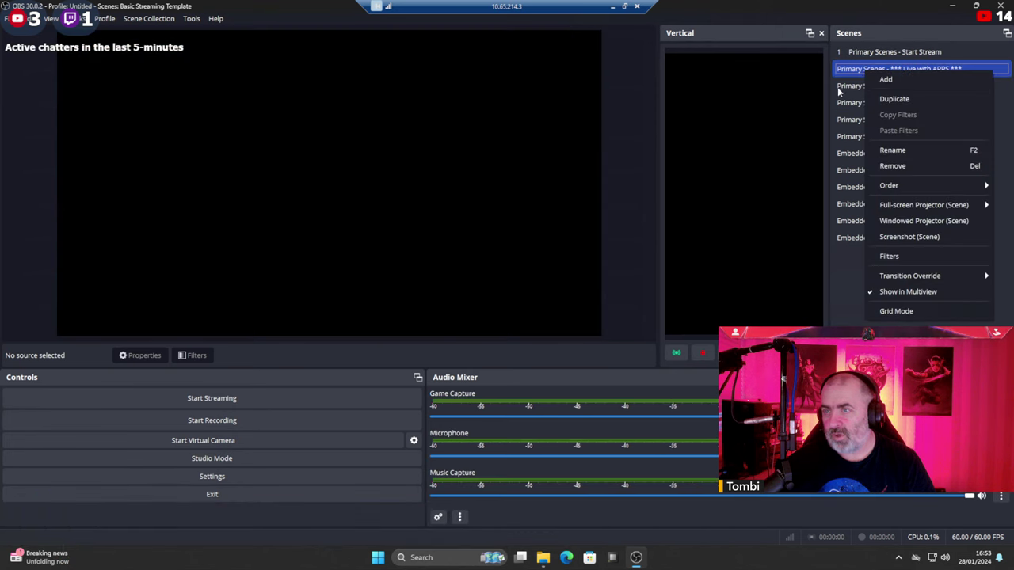
{"action": "left_click", "coordinate": [867, 85]}
{"action": "right_click", "coordinate": [864, 85]}
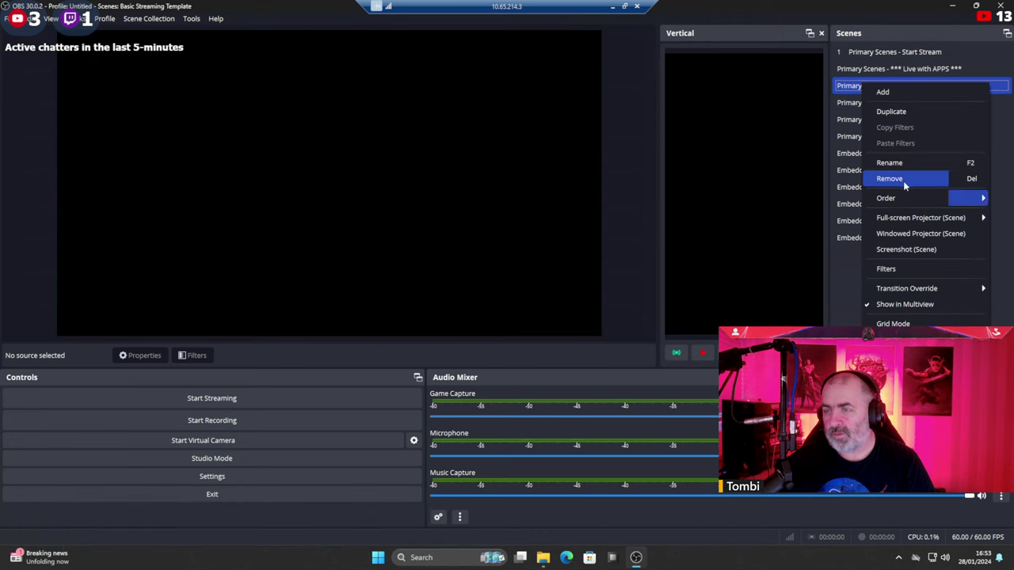
{"action": "left_click", "coordinate": [889, 162]}
{"action": "key", "text": "End"}
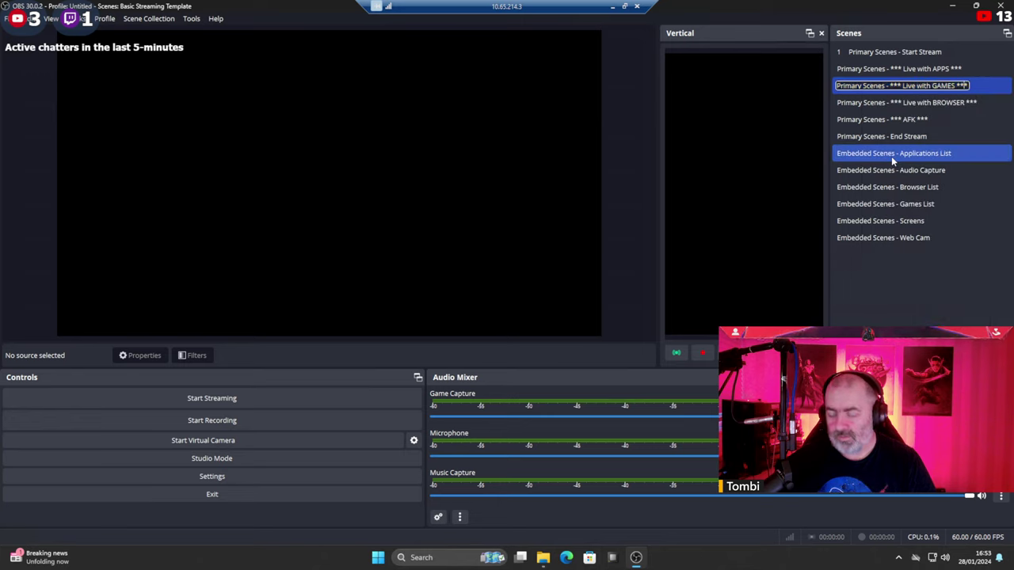
{"action": "key", "text": "Home"}
{"action": "type", "text": "2"}
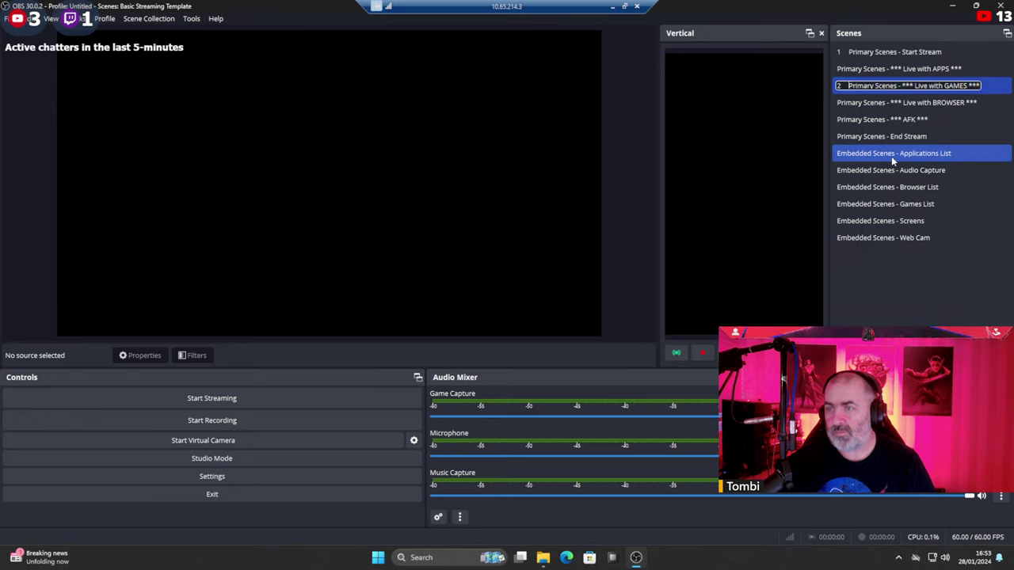
{"action": "left_click", "coordinate": [951, 171]}
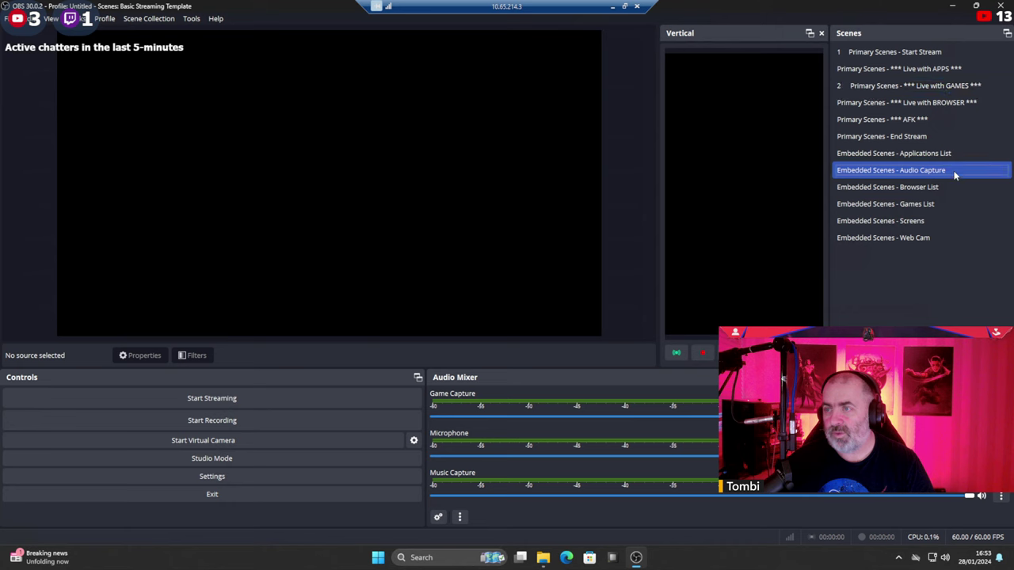
{"action": "right_click", "coordinate": [881, 120]}
{"action": "right_click", "coordinate": [881, 136]}
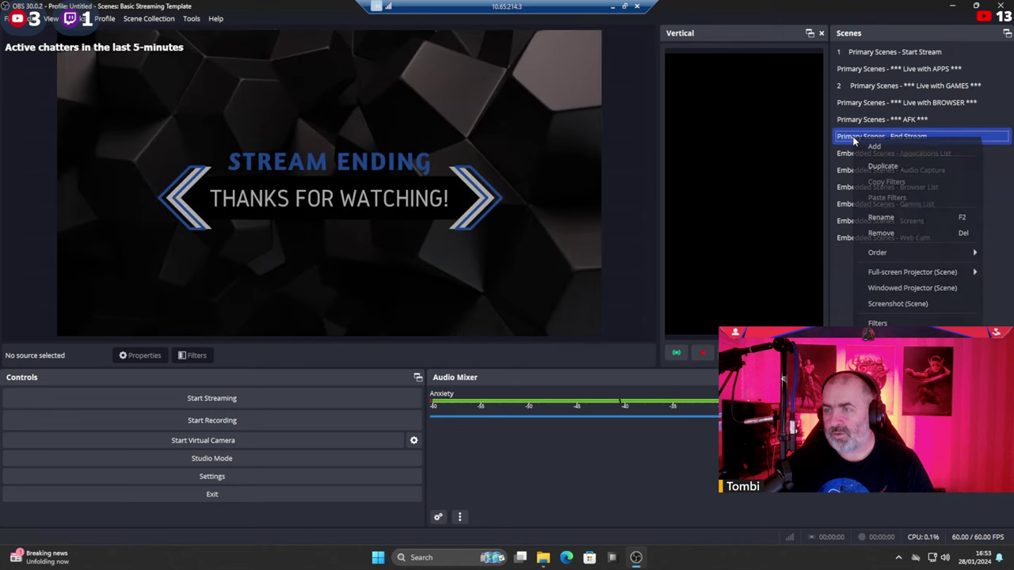
{"action": "left_click", "coordinate": [881, 217]}
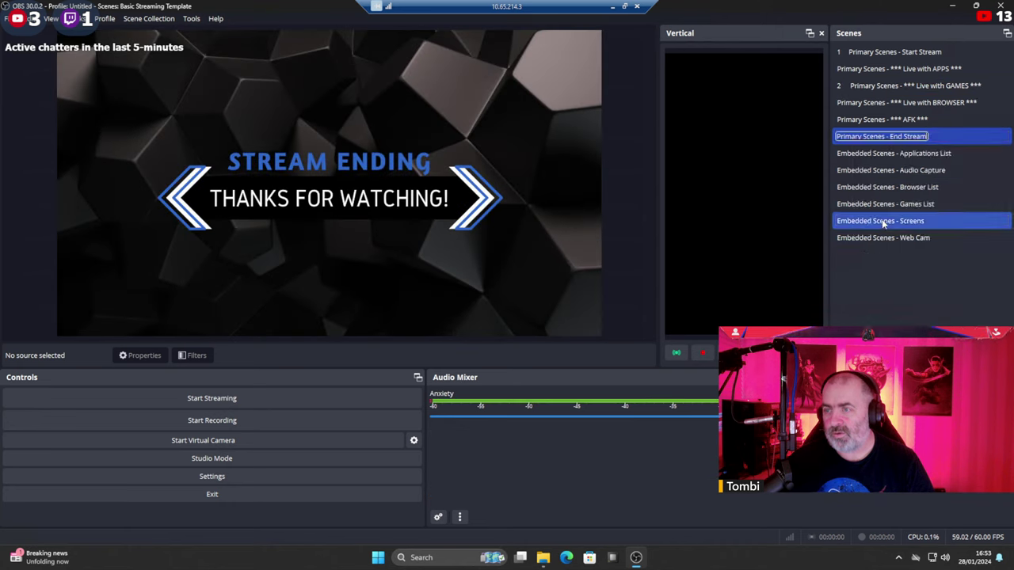
{"action": "key", "text": "End"}
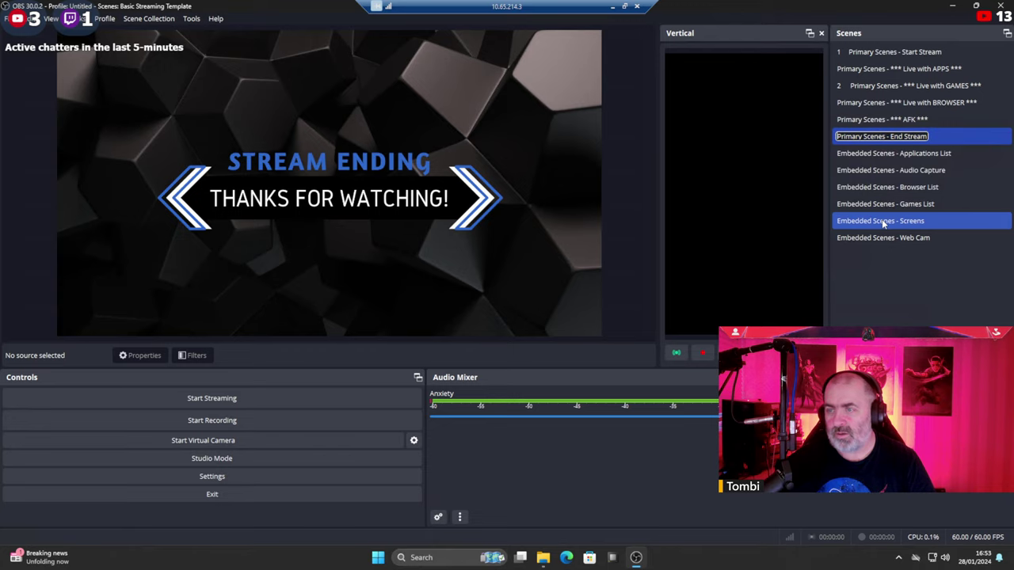
{"action": "key", "text": "Home"}
{"action": "type", "text": "3"}
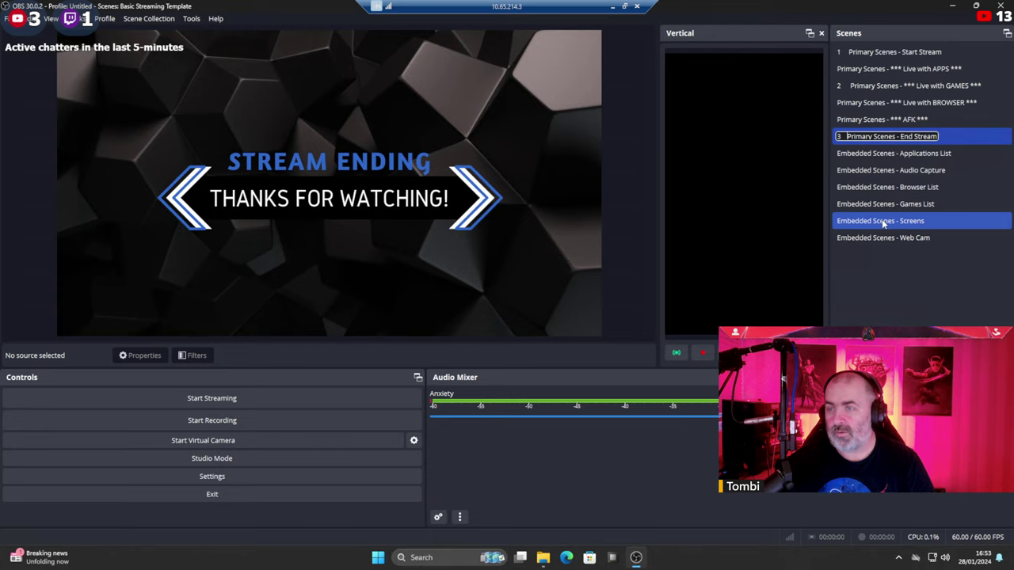
{"action": "left_click", "coordinate": [863, 69]}
Move GAMES to second and End Stream to third place, then select Start Stream.
{"action": "left_click", "coordinate": [861, 102]}
{"action": "left_click_drag", "start_coordinate": [860, 86], "coordinate": [859, 64]}
{"action": "left_click", "coordinate": [872, 119]}
{"action": "left_click", "coordinate": [872, 136]}
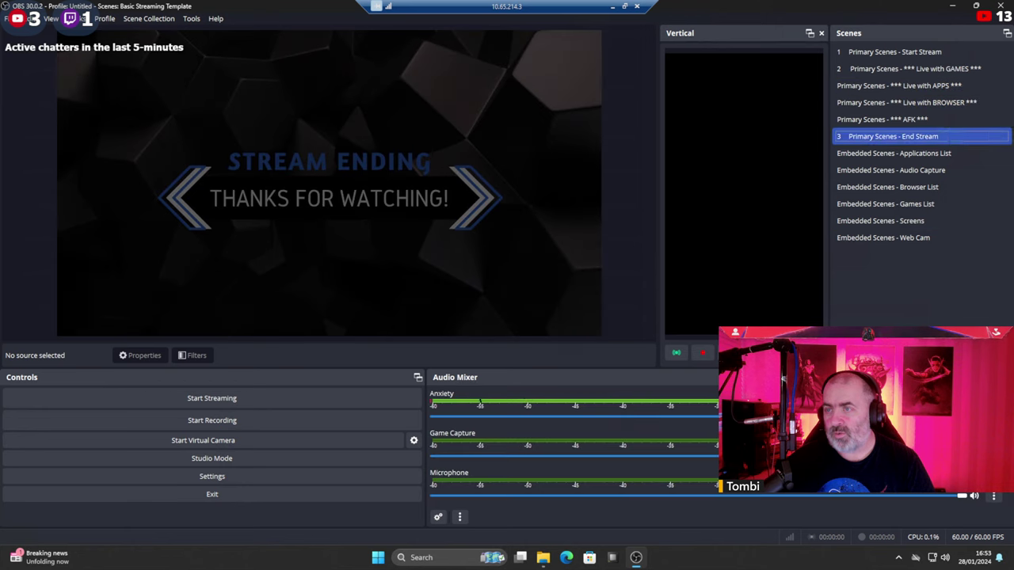
{"action": "left_click_drag", "start_coordinate": [872, 137], "coordinate": [872, 81]}
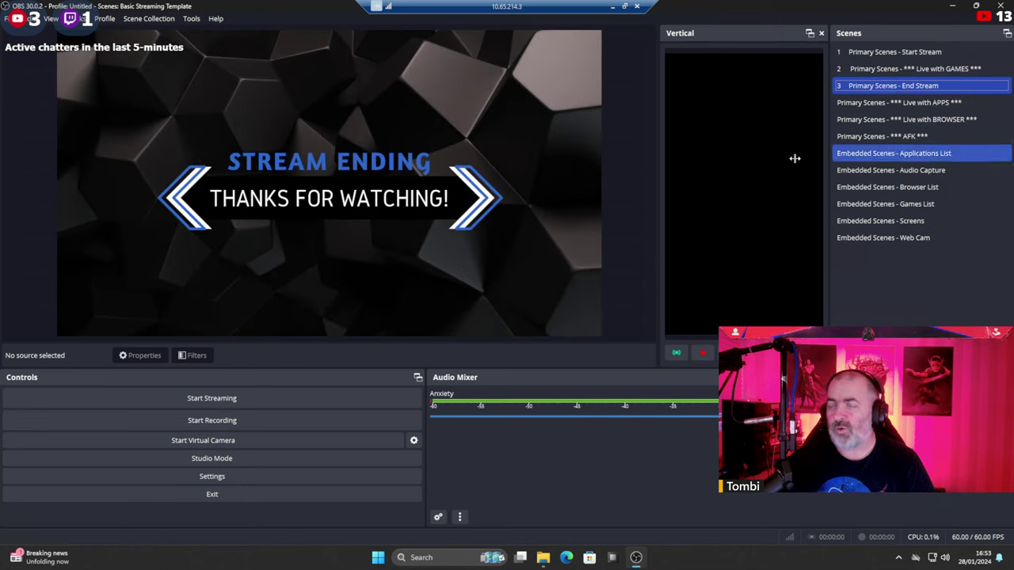
{"action": "left_click", "coordinate": [881, 55]}
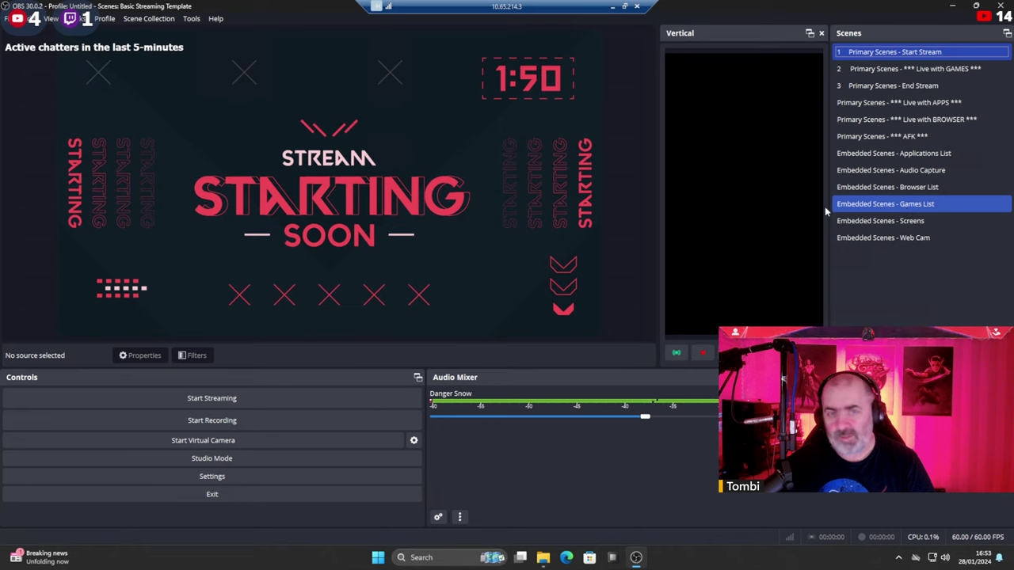
Select the Stream Starting Image source, browse File Explorer to Streaming Media\Images, then return to OBS.
{"action": "left_click", "coordinate": [430, 199]}
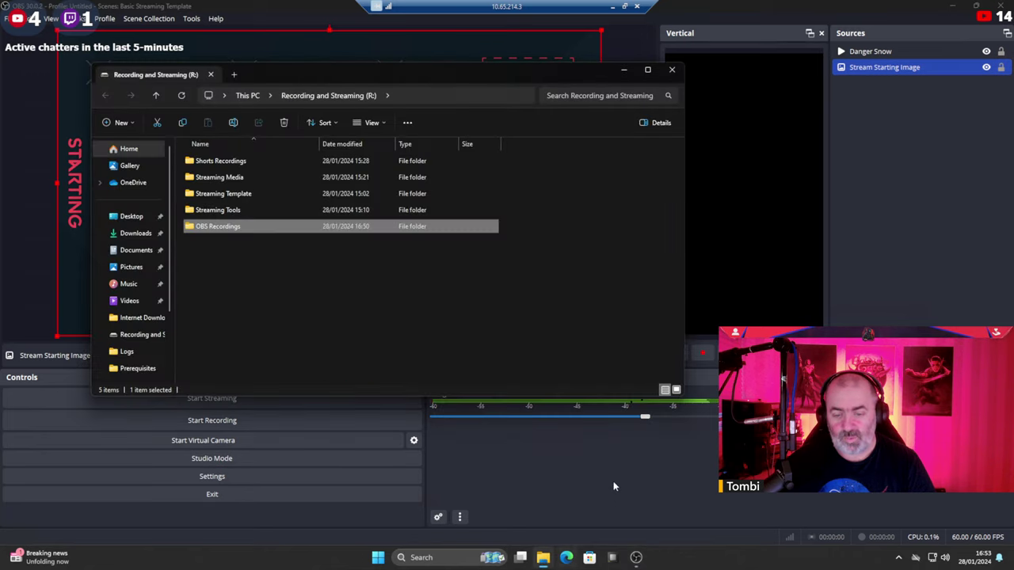
{"action": "double_click", "coordinate": [216, 179]}
{"action": "double_click", "coordinate": [204, 162]}
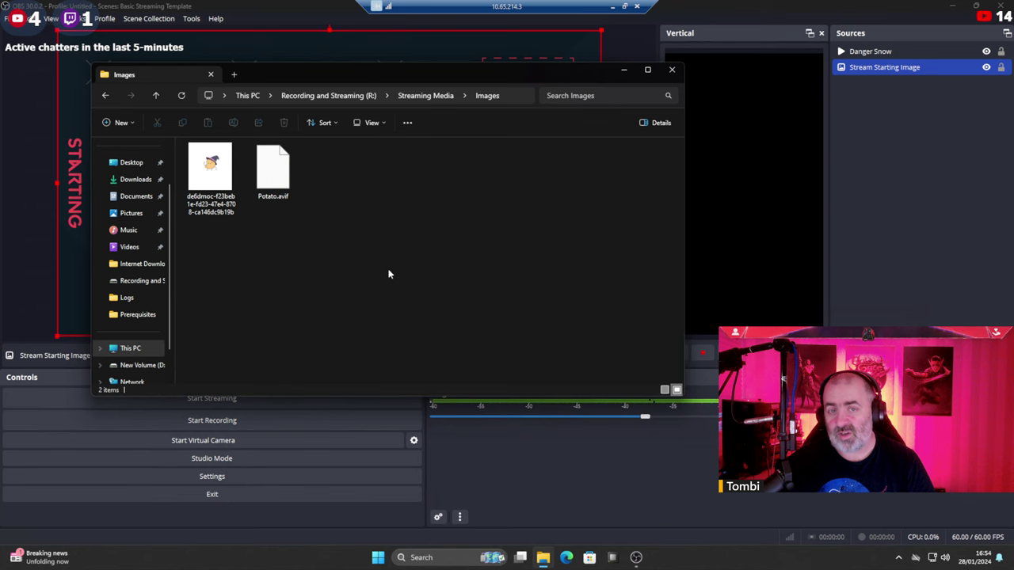
{"action": "left_click", "coordinate": [869, 117]}
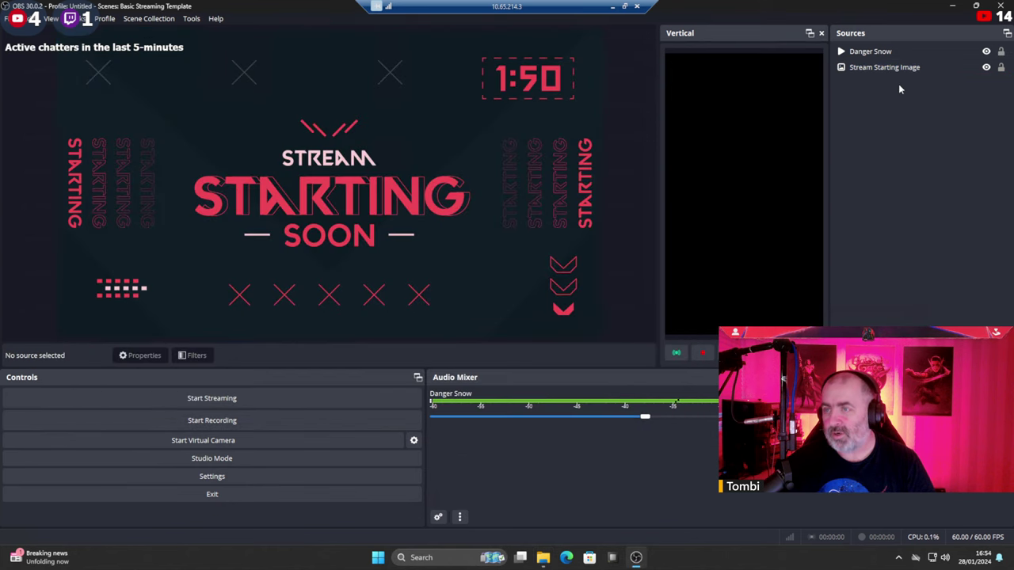
Point the Stream Starting Image source at the potato PNG from R:\Streaming Media\Images, replacing StreamStart.jpg.
{"action": "left_click", "coordinate": [881, 69]}
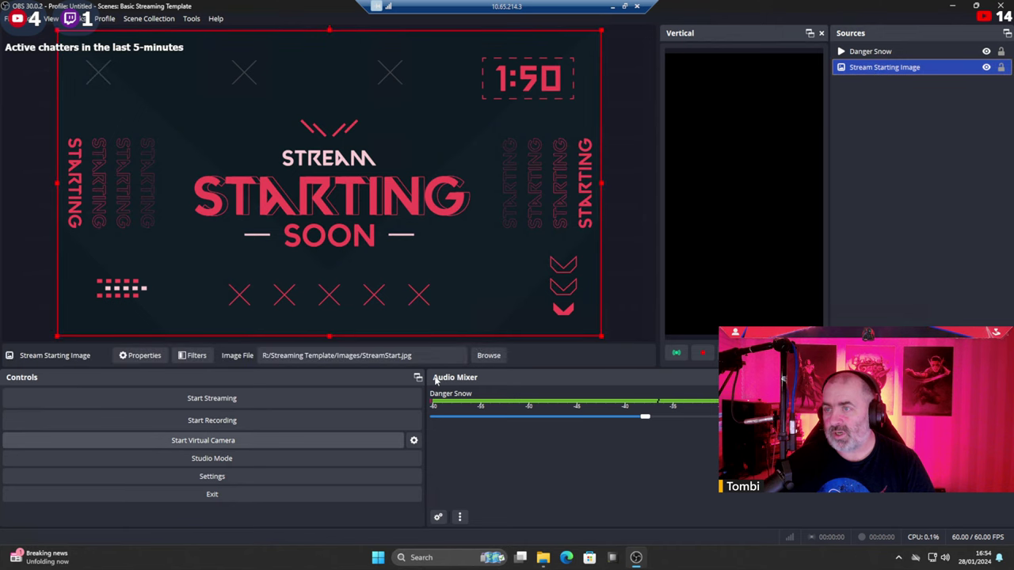
{"action": "left_click", "coordinate": [489, 355]}
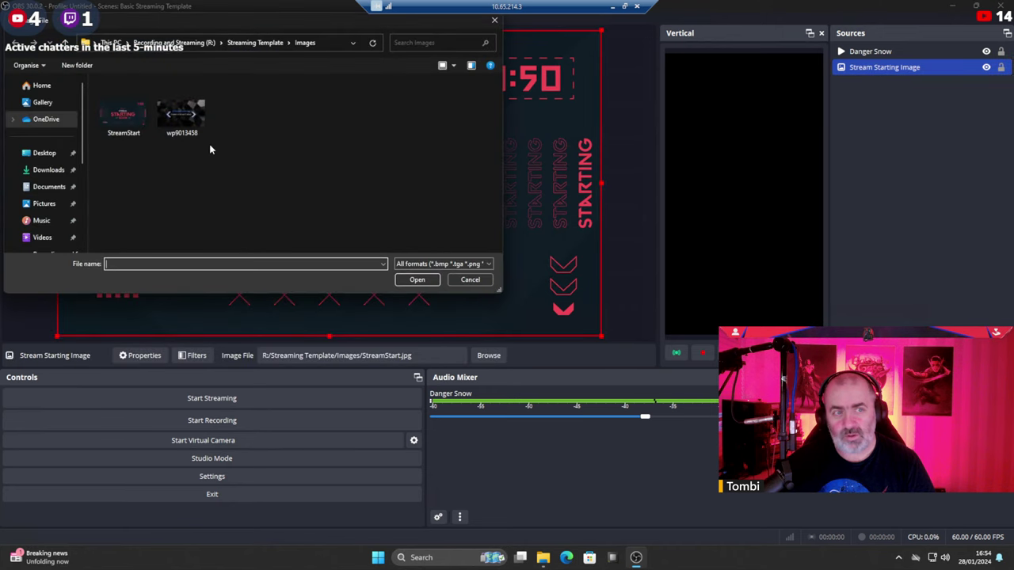
{"action": "left_click", "coordinate": [115, 42]}
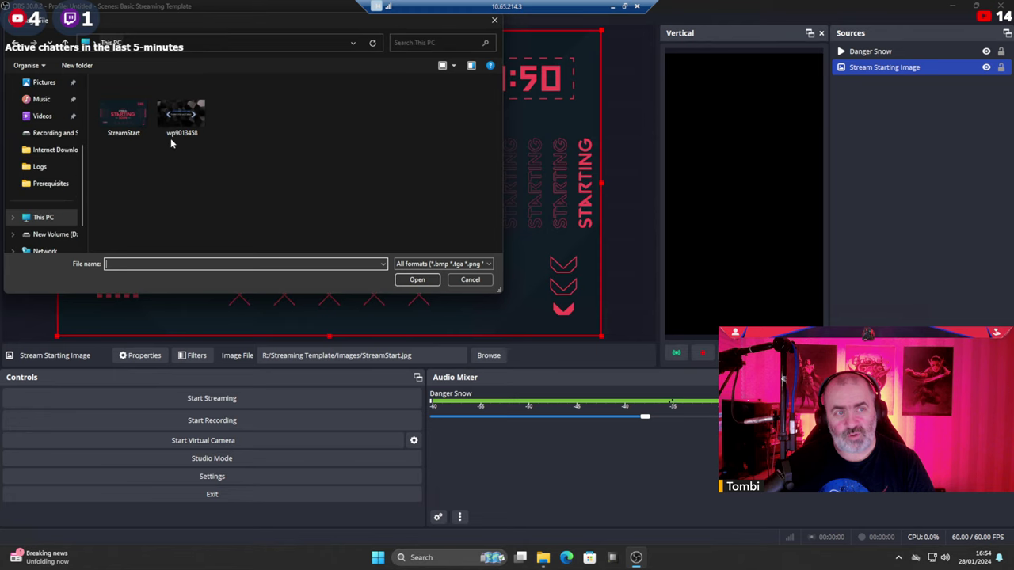
{"action": "double_click", "coordinate": [163, 159]}
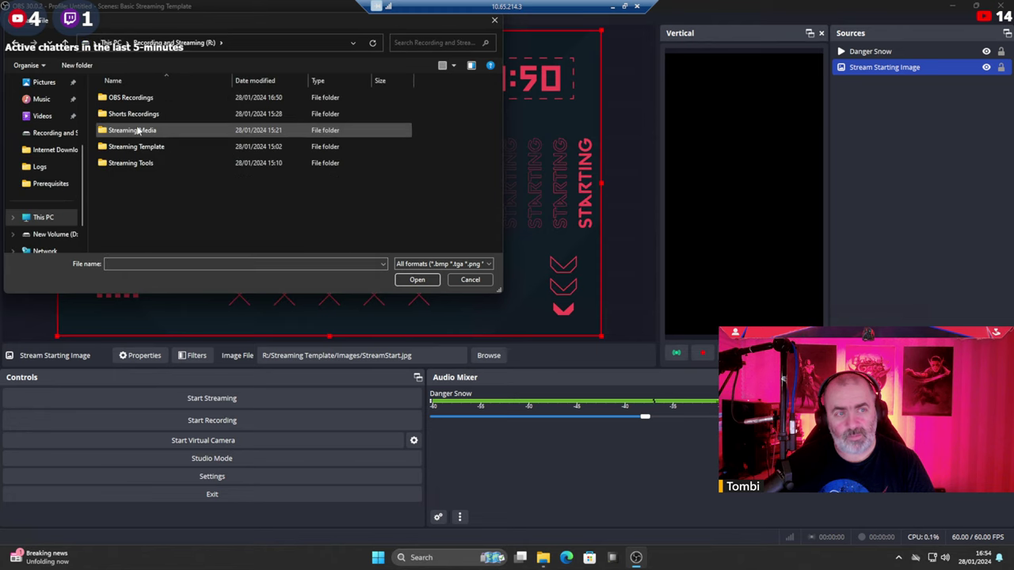
{"action": "double_click", "coordinate": [133, 130]}
{"action": "double_click", "coordinate": [125, 97]}
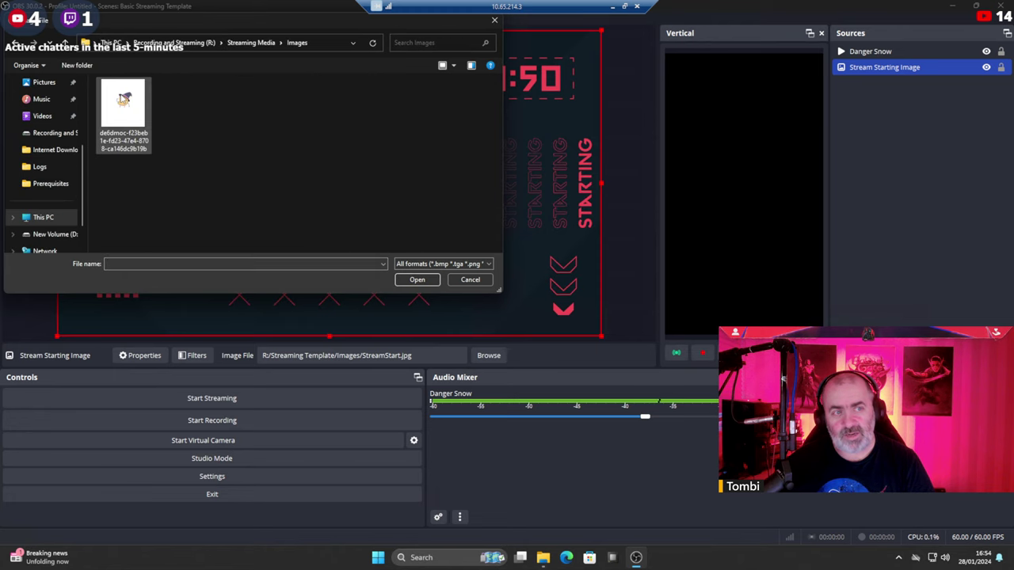
{"action": "double_click", "coordinate": [126, 103]}
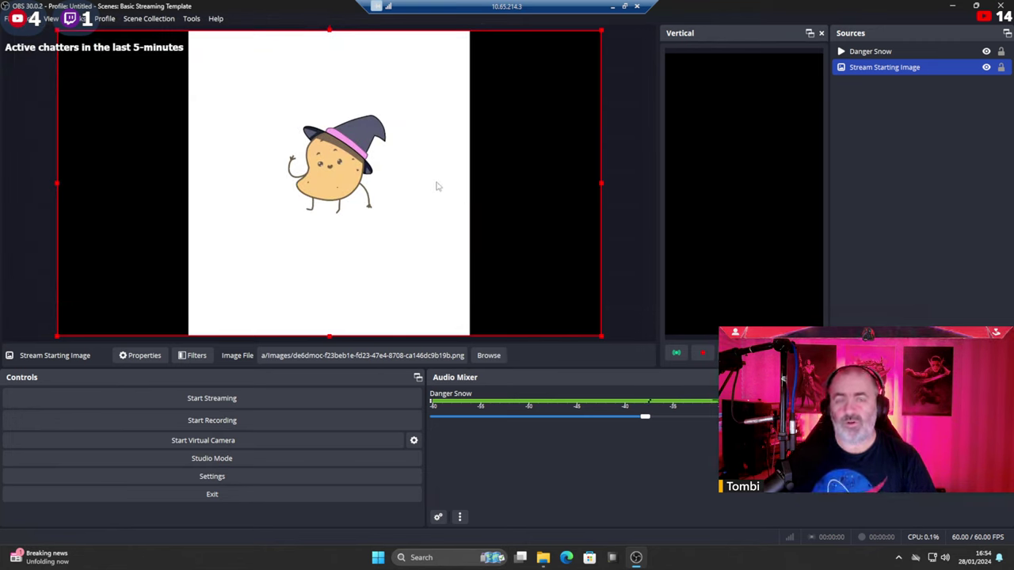
{"action": "right_click", "coordinate": [436, 187]}
{"action": "left_click", "coordinate": [907, 223]}
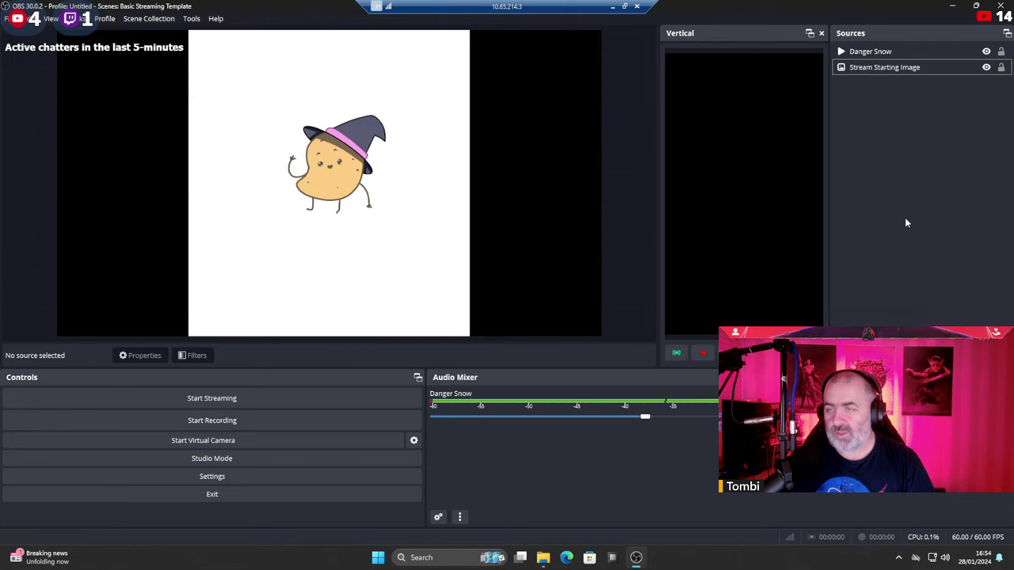